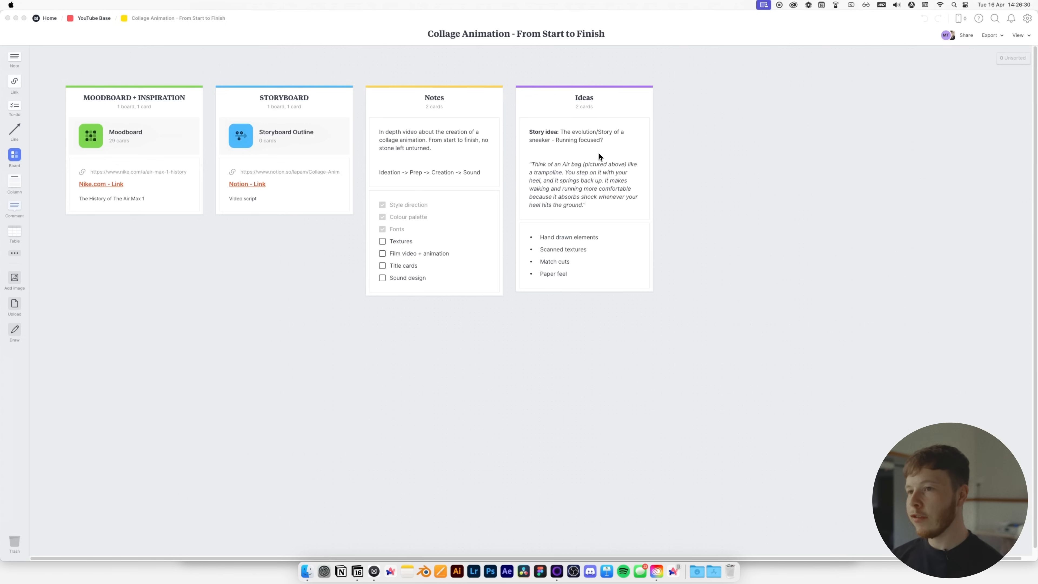
double_click(566, 179)
left_click(583, 205)
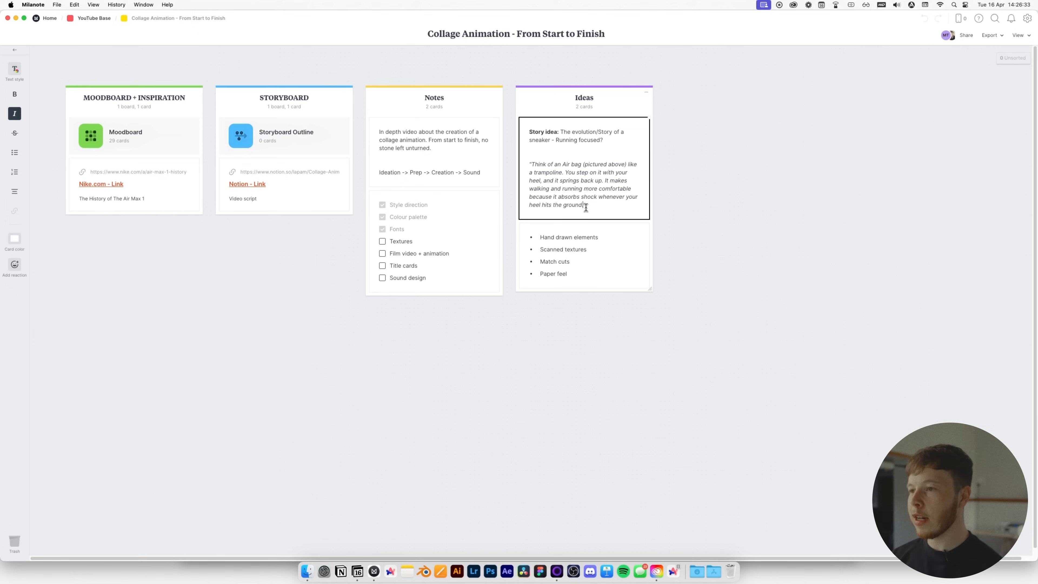
left_click_drag(563, 173, 533, 168)
left_click(593, 180)
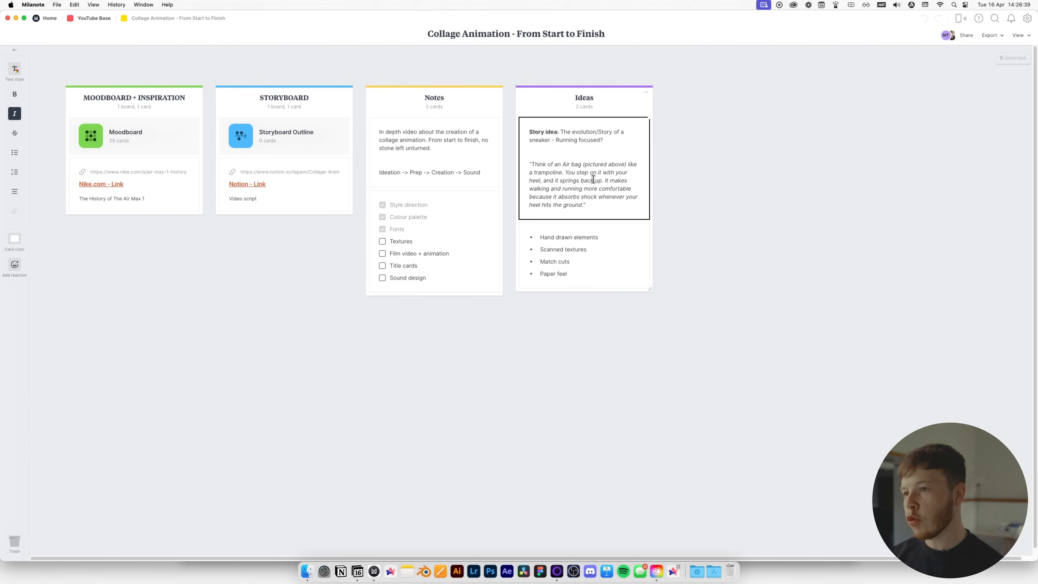
left_click(689, 186)
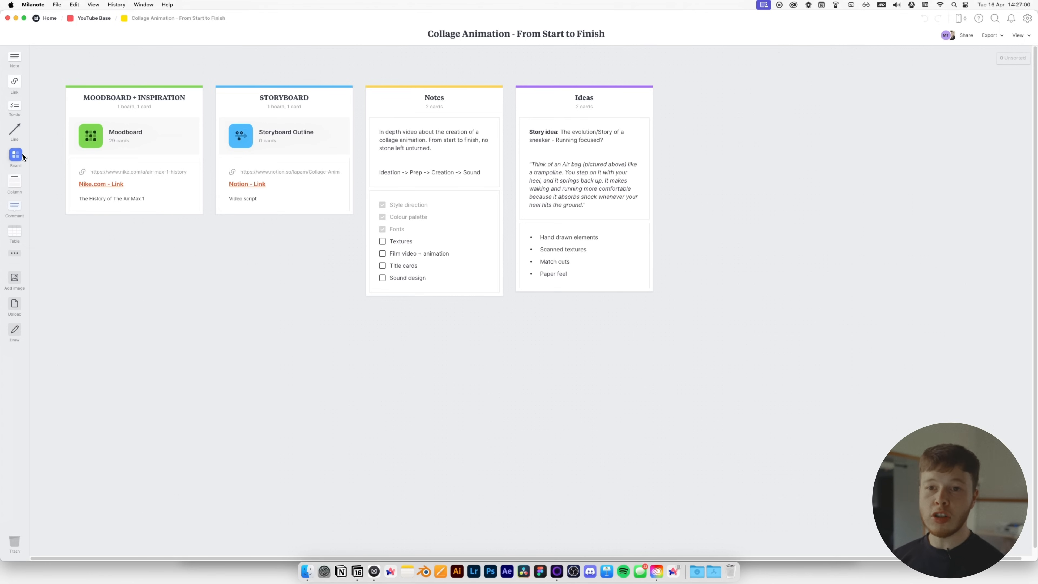
Add a new board below the MOODBOARD + INSPIRATION column, name it "New New New Suce" and open it.
left_click_drag(16, 155, 150, 303)
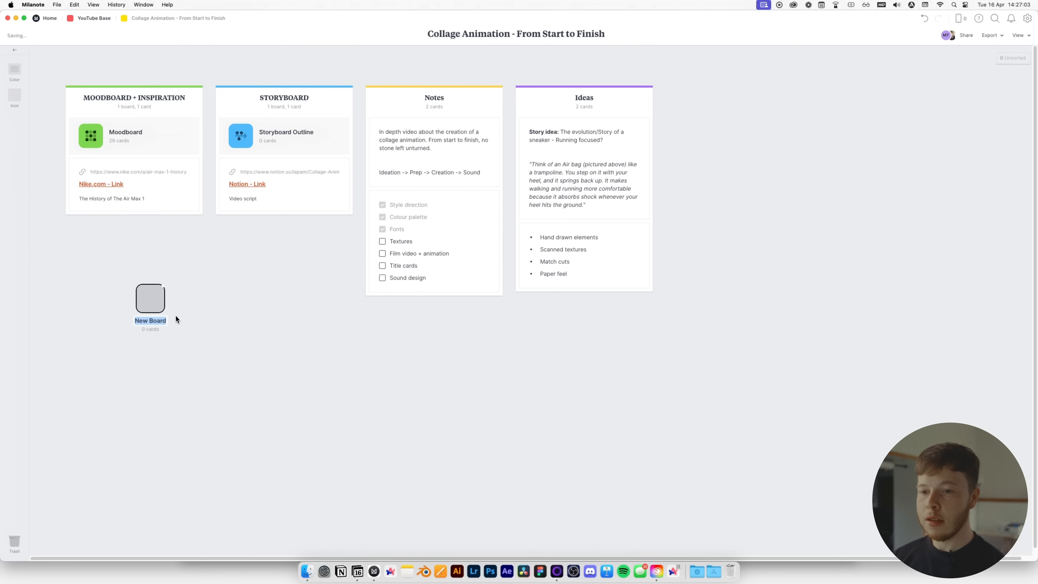
type("New ")
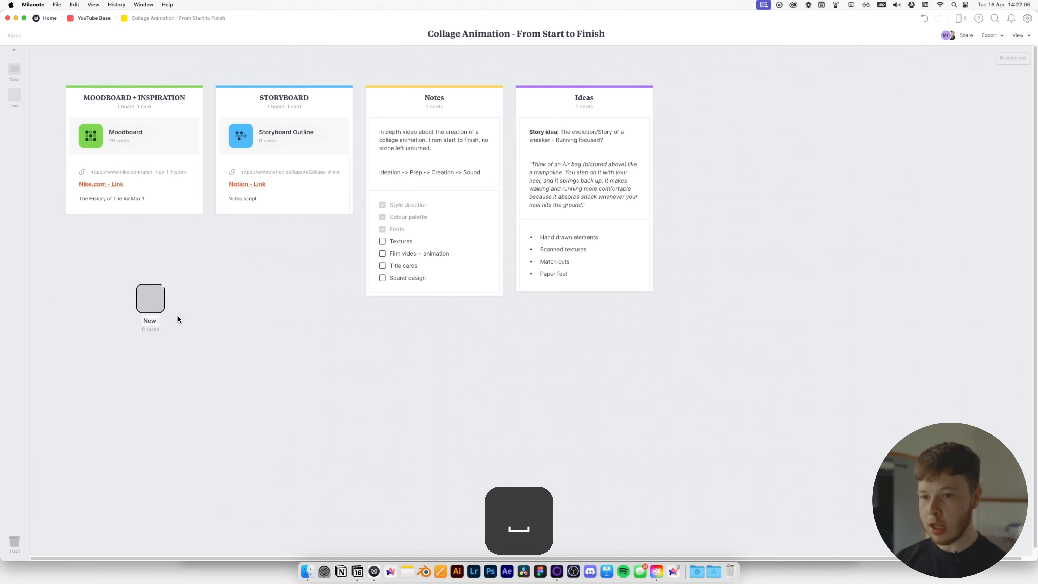
type("New New Sud")
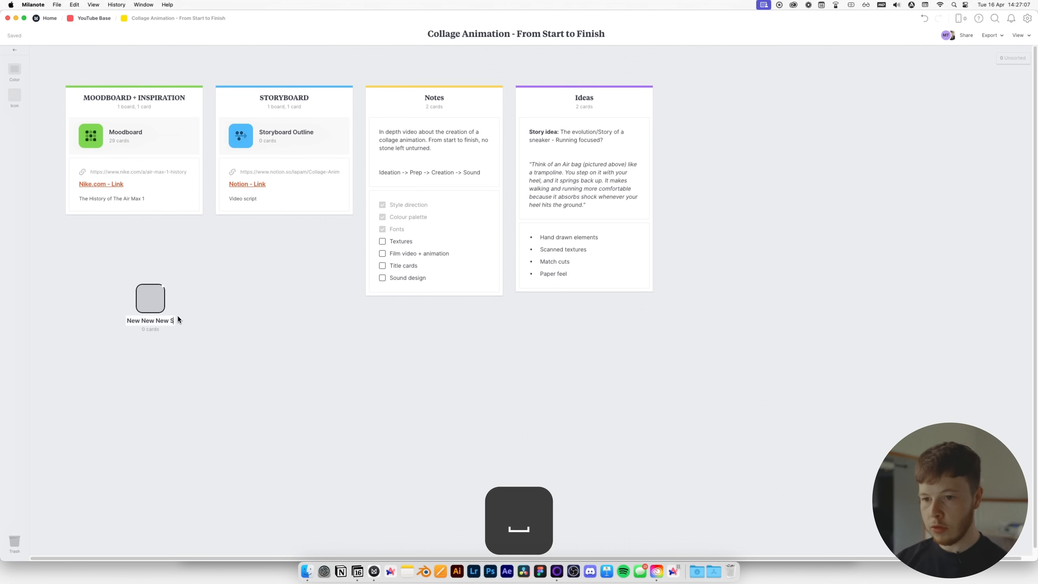
type("e")
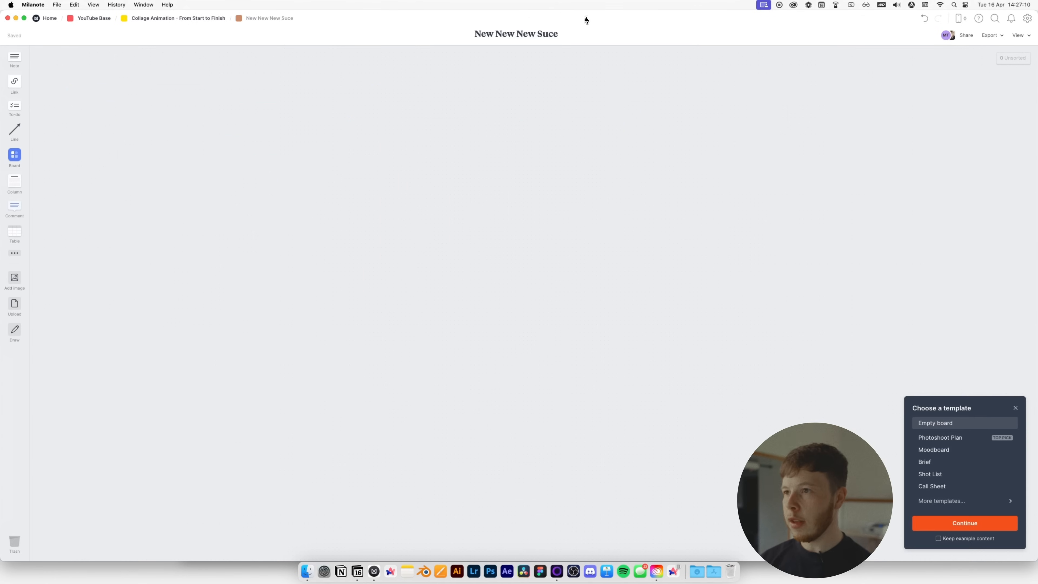
Correct the open board's title to "New New New Sauce".
left_click(556, 37)
left_click(556, 37)
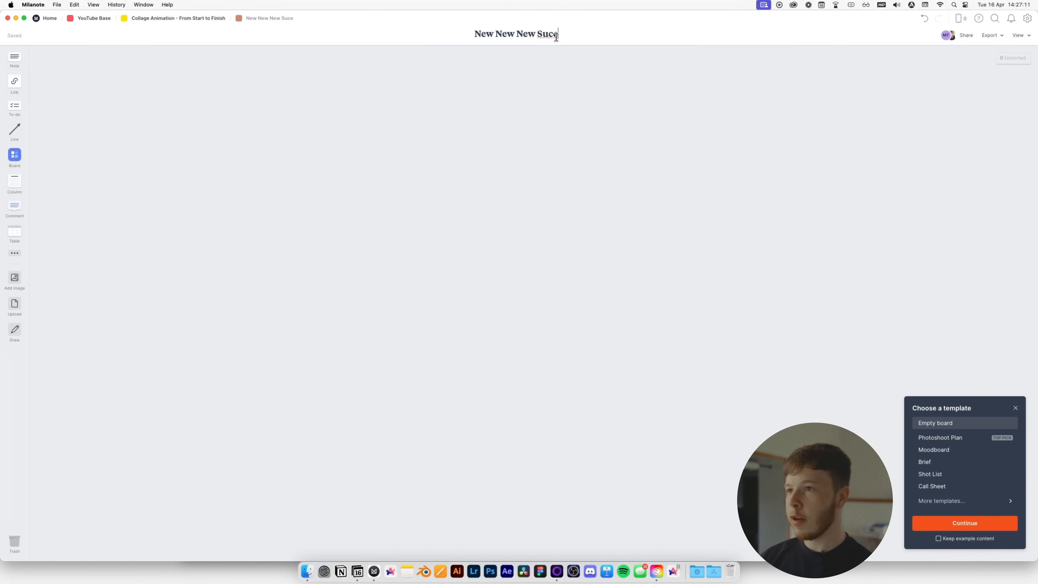
key("BackSpace")
key("BackSpace")
key("BackSpace")
type("auce")
key("Return")
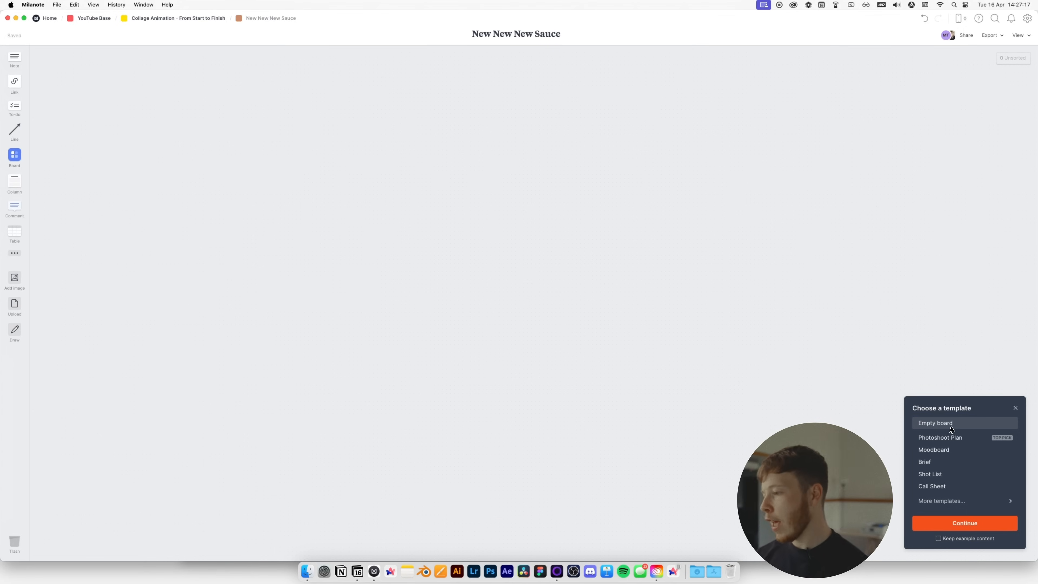
Browse the full list of template categories offered for the empty board.
left_click(951, 506)
scroll(956, 454, "down", 5)
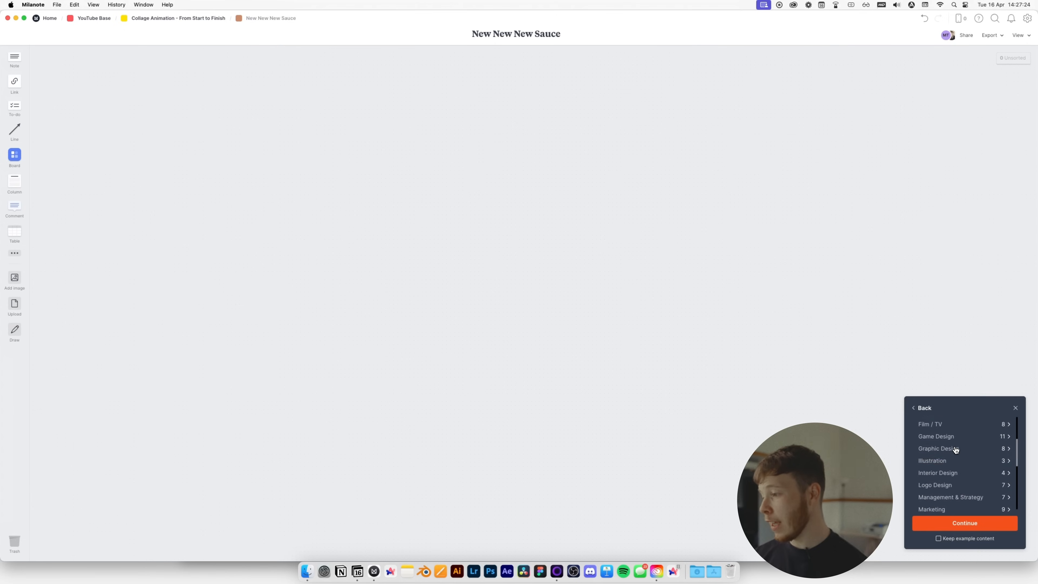
scroll(956, 450, "down", 4)
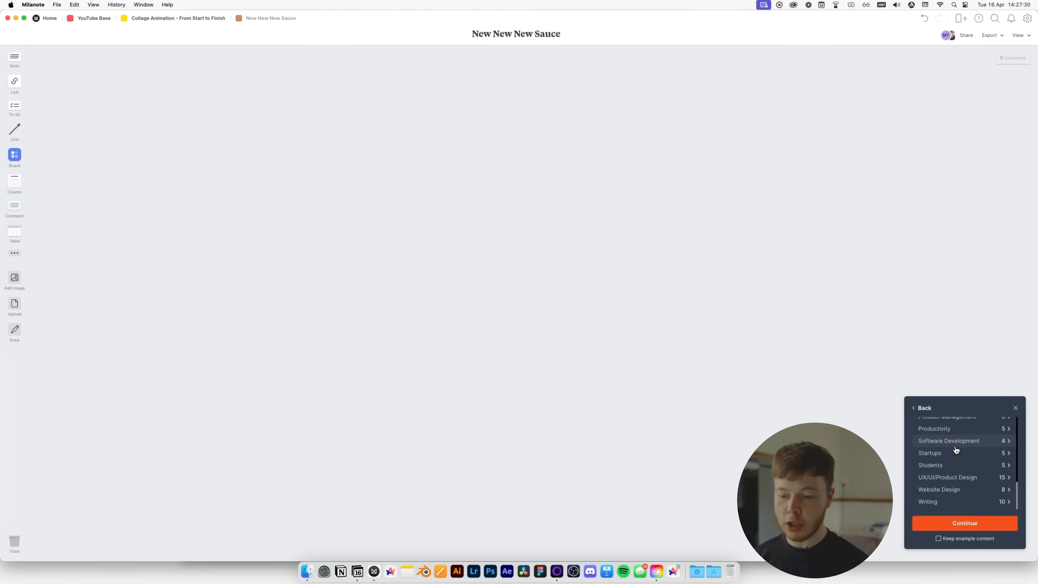
scroll(955, 449, "up", 10)
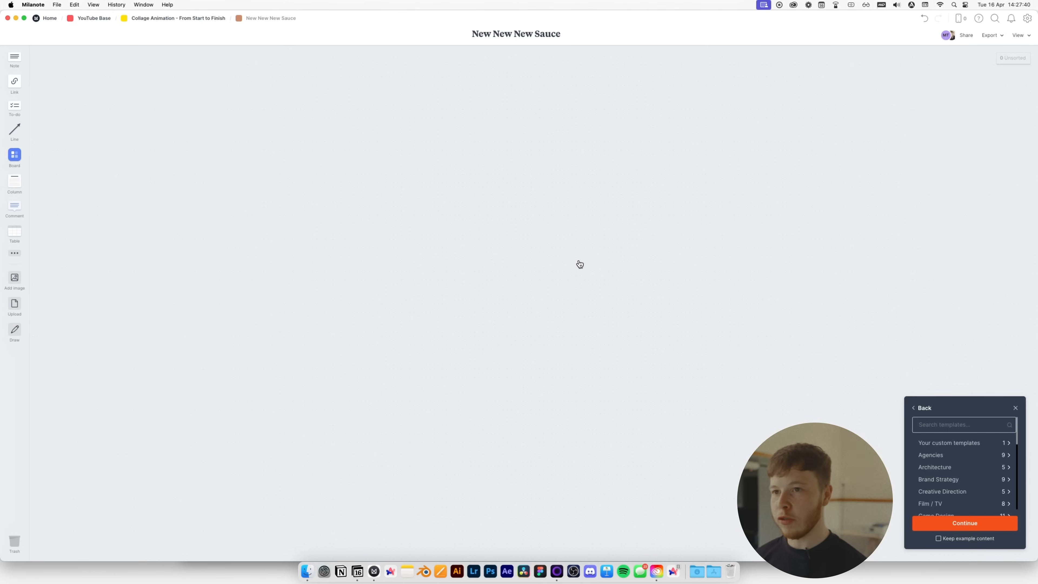
Return to the "Collage Animation - From Start to Finish" board and move the New New New Sauce board to the trash.
left_click(196, 19)
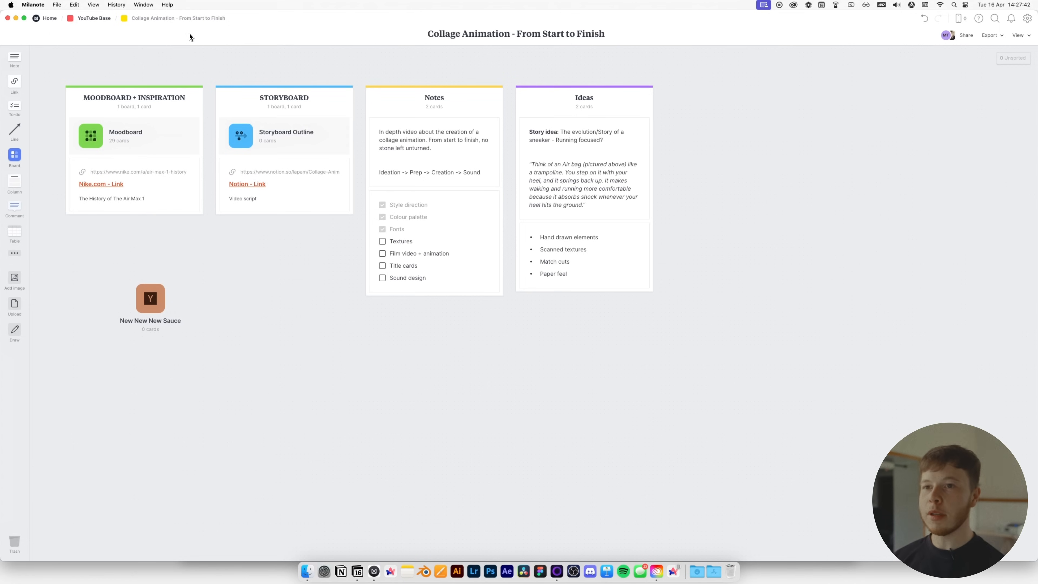
left_click_drag(150, 301, 19, 552)
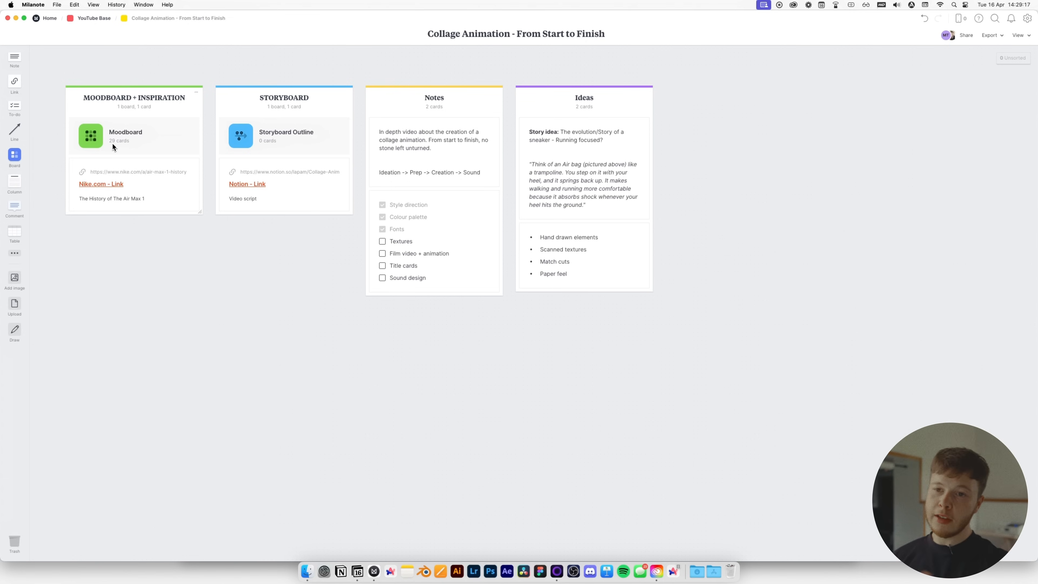
Open the Moodboard board and examine its video, font, sneaker sketch and letter references.
left_click(98, 141)
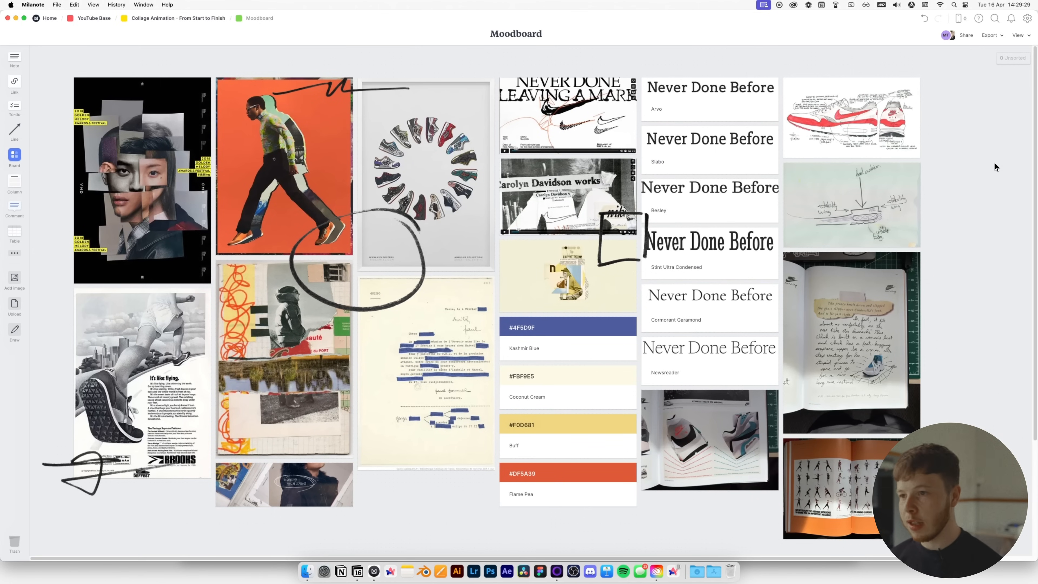
left_click(566, 113)
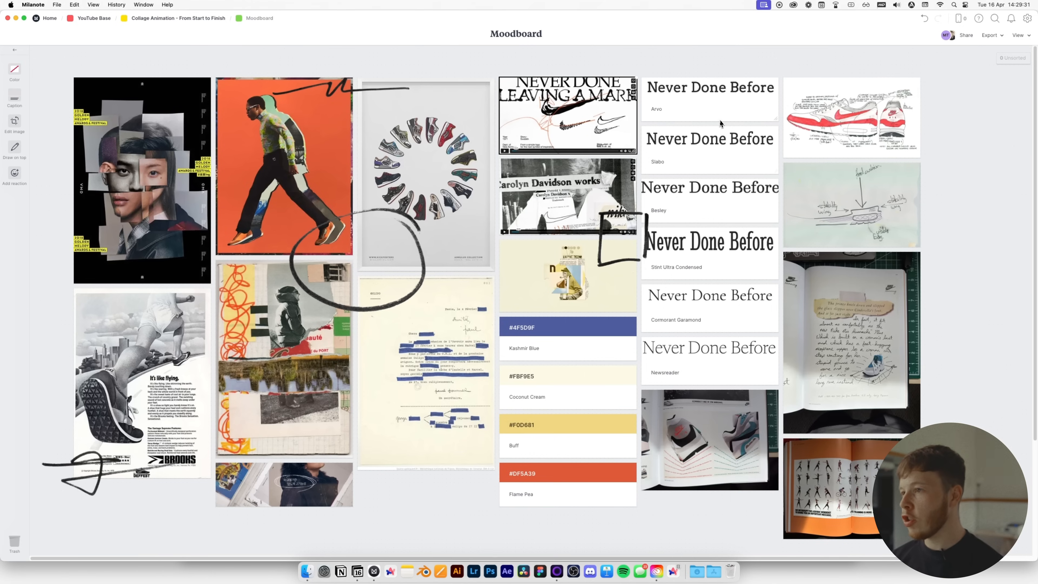
left_click(713, 115)
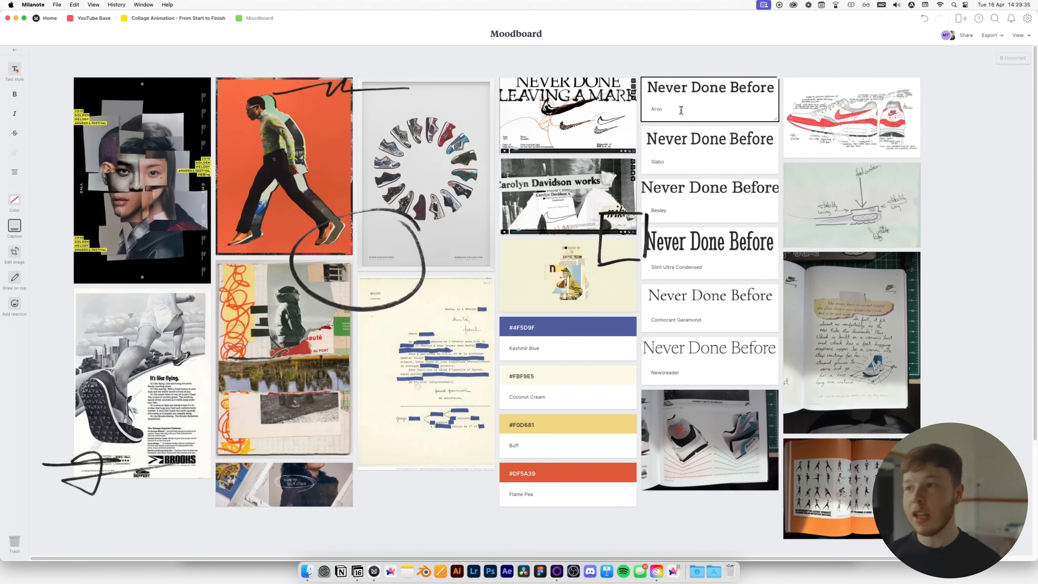
left_click(977, 117)
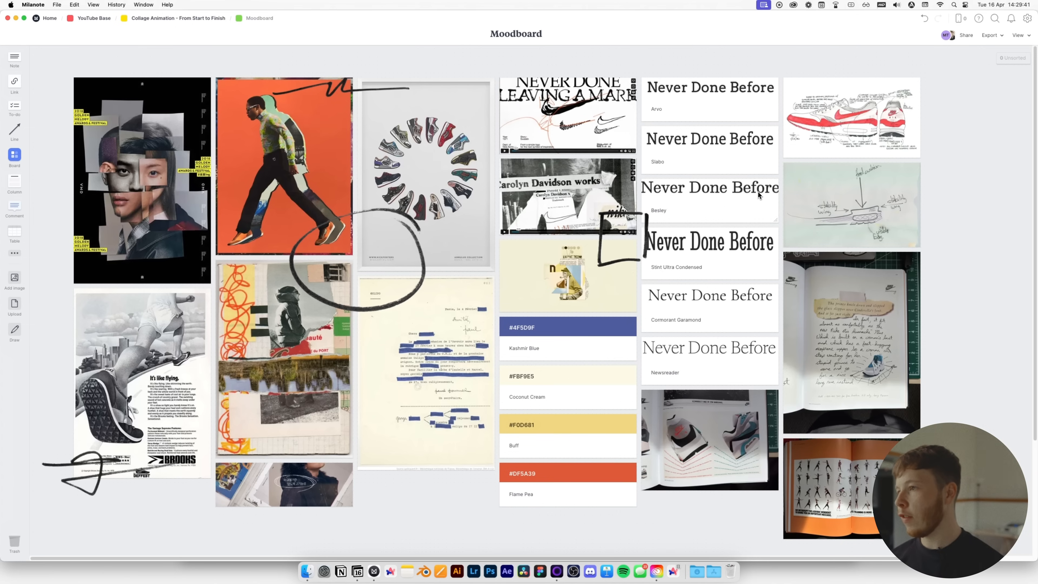
left_click(857, 126)
left_click(822, 226)
left_click(392, 368)
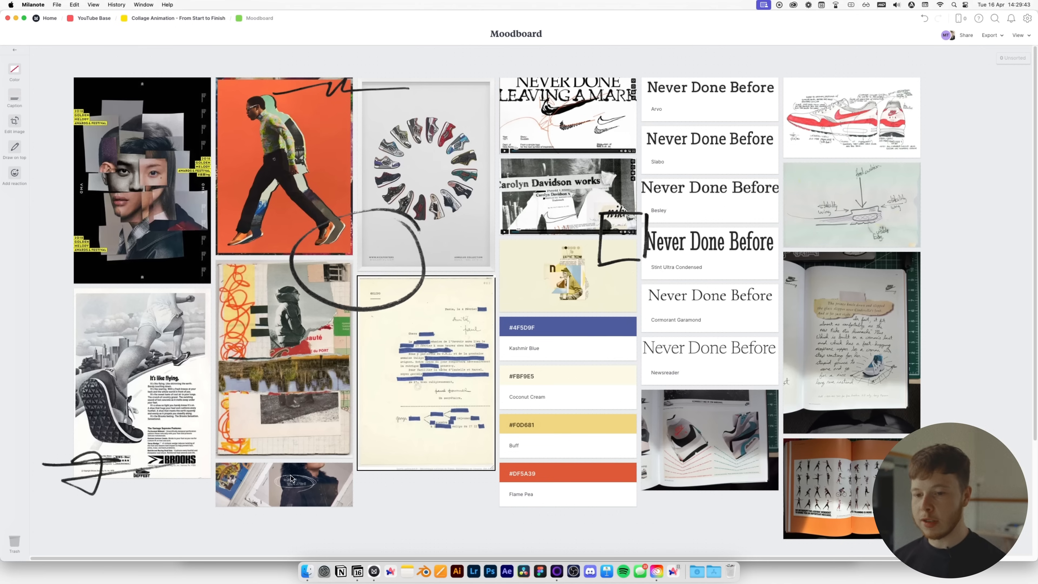
Shift the hand-drawn circle slightly to the right on the moodboard and undo the move.
mouse_move(413, 304)
left_mouse_down()
mouse_move(771, 303)
mouse_move(791, 334)
mouse_move(441, 308)
mouse_move(425, 276)
left_mouse_up()
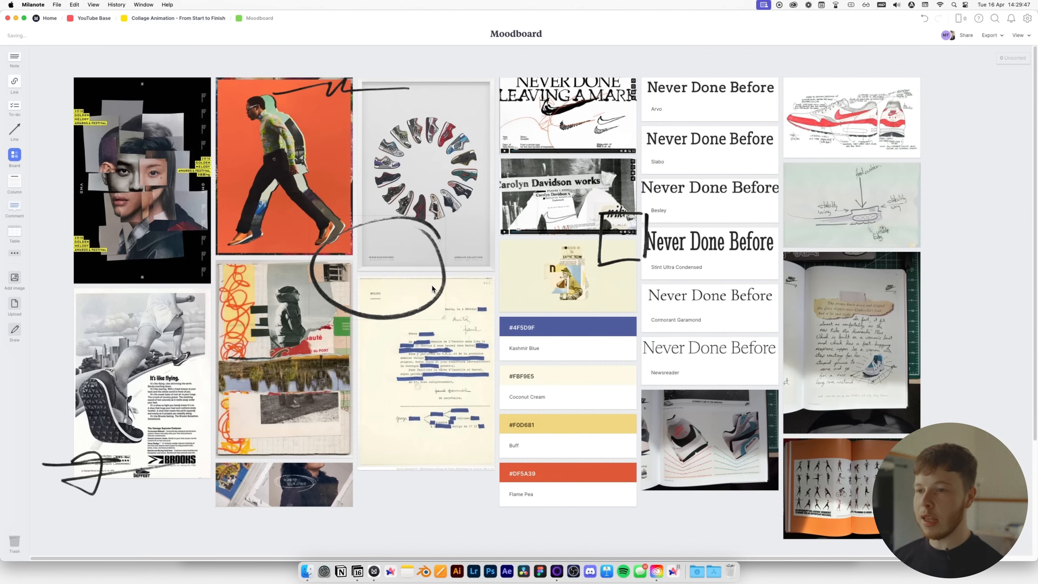
key("super+z")
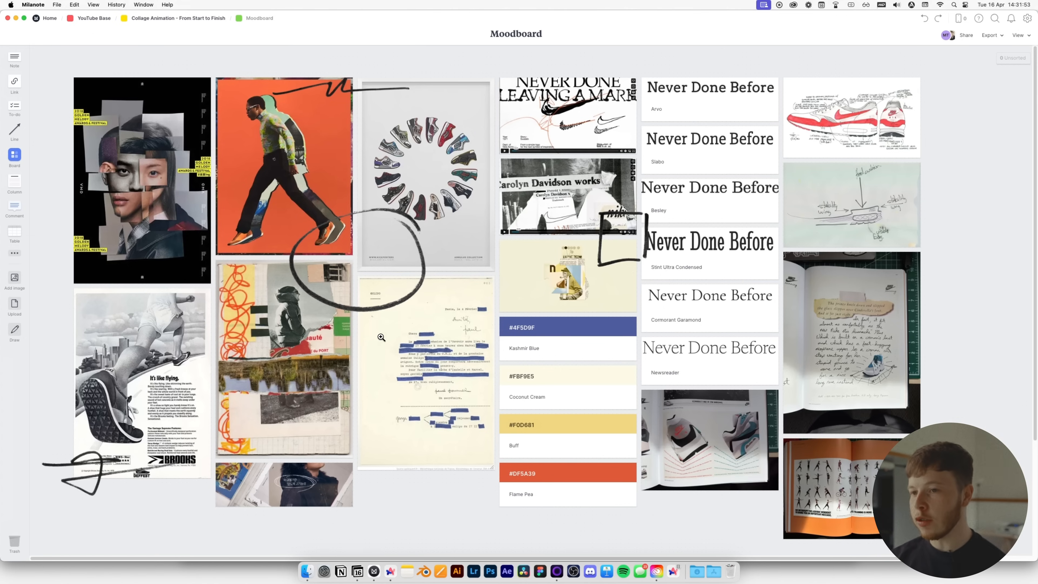
Switch to the Arc browser, decline Pinterest's notification request and save the Nike Air Max advert to the Milanote Moodboard board.
key("super+Tab")
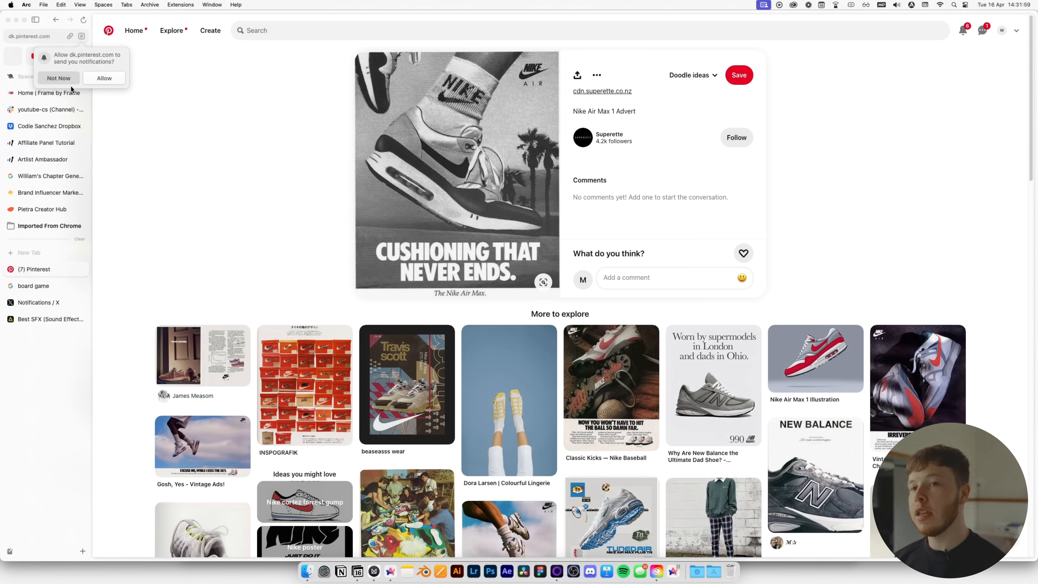
left_click(75, 77)
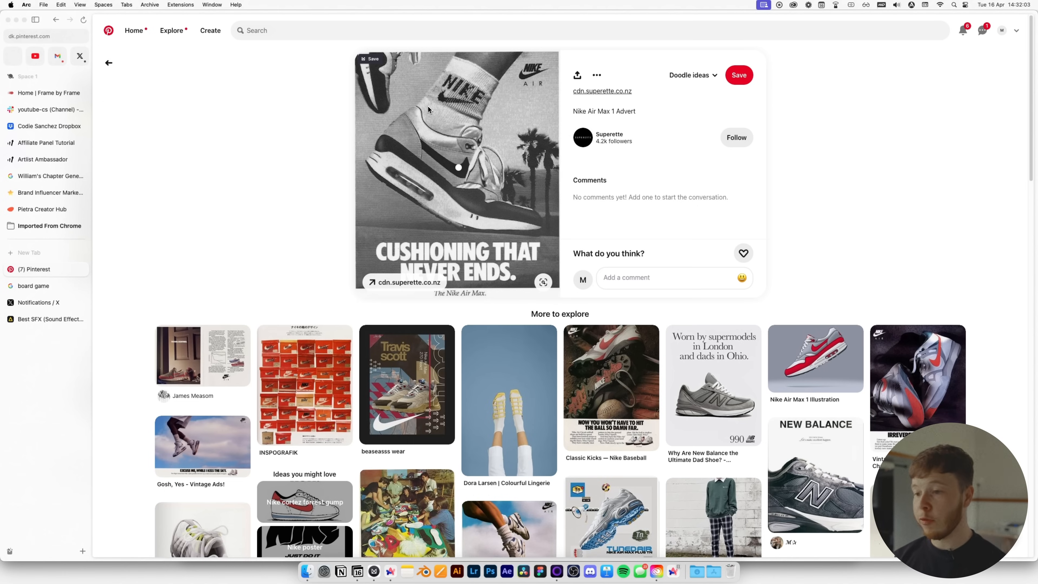
left_click(369, 62)
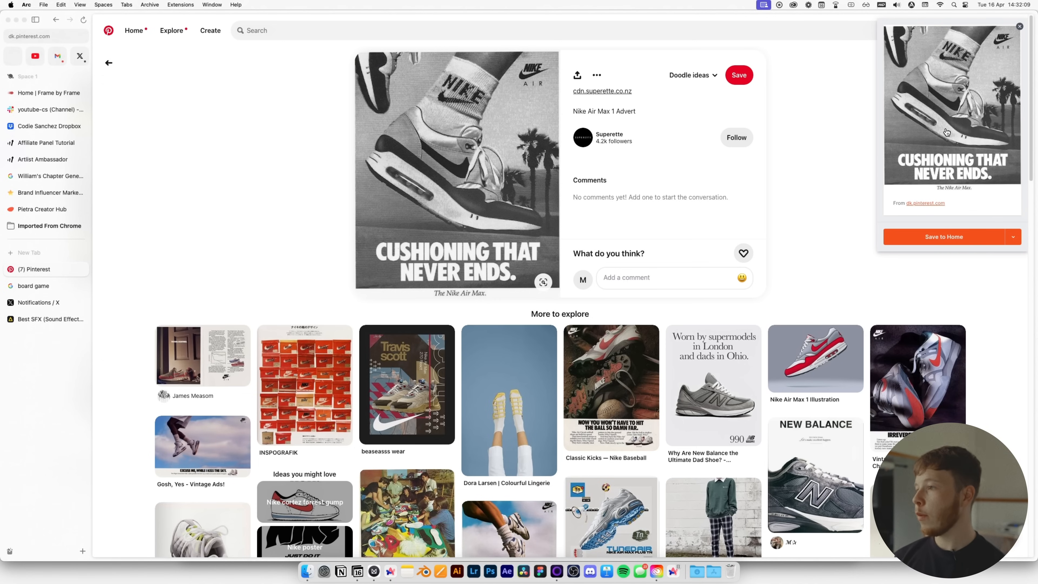
left_click(1014, 237)
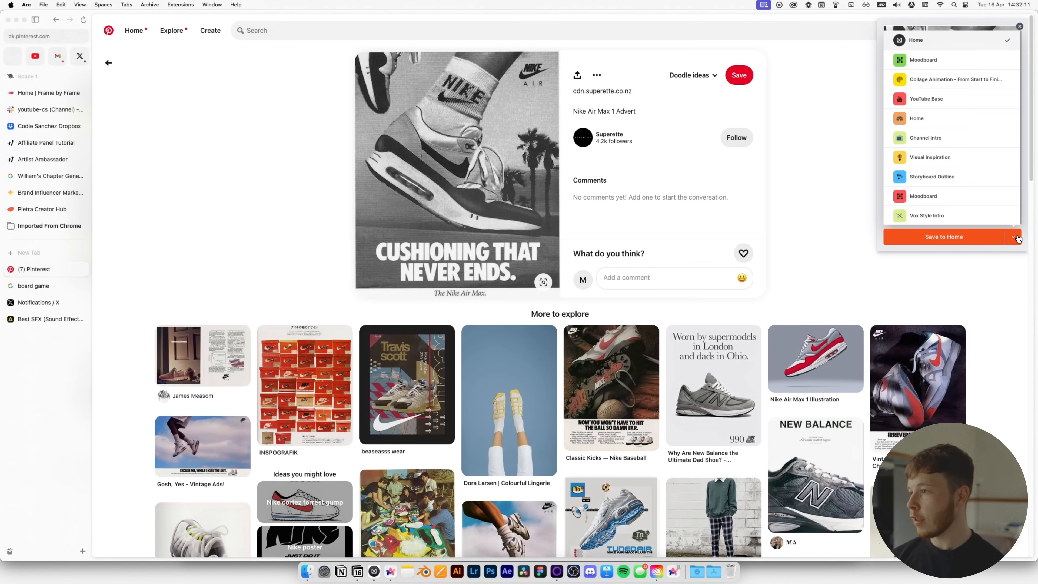
left_click(927, 58)
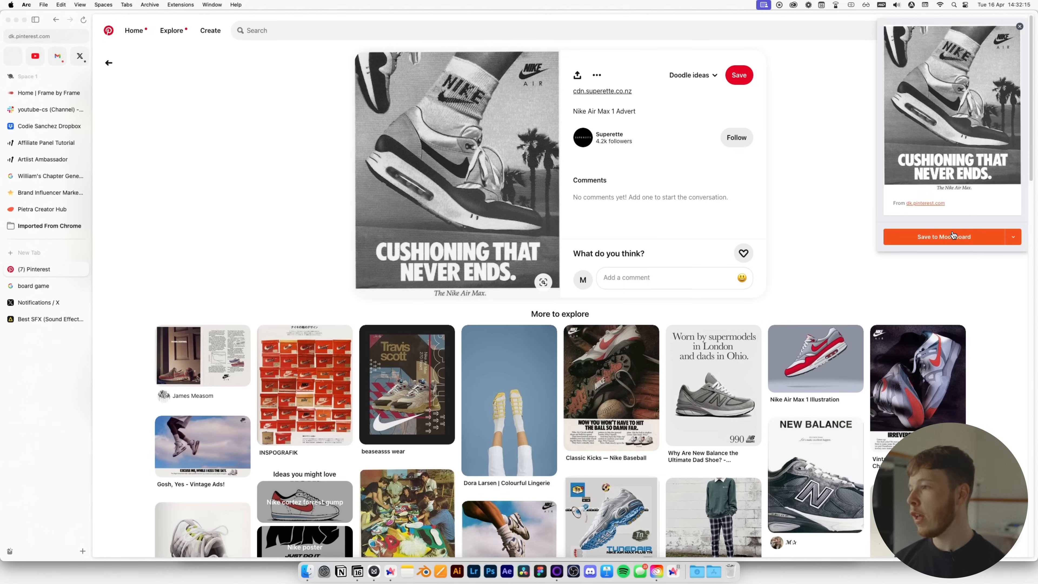
left_click(948, 241)
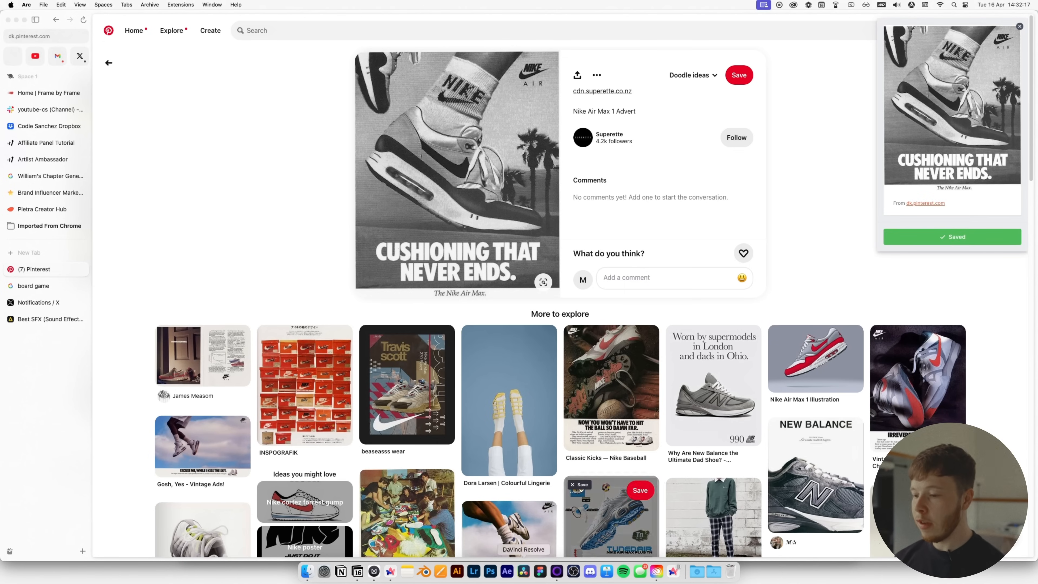
Switch back to Milanote and place the unsorted Nike advert beside the moodboard's last column, with the unsorted Air-Sole page photo below it.
left_click(373, 572)
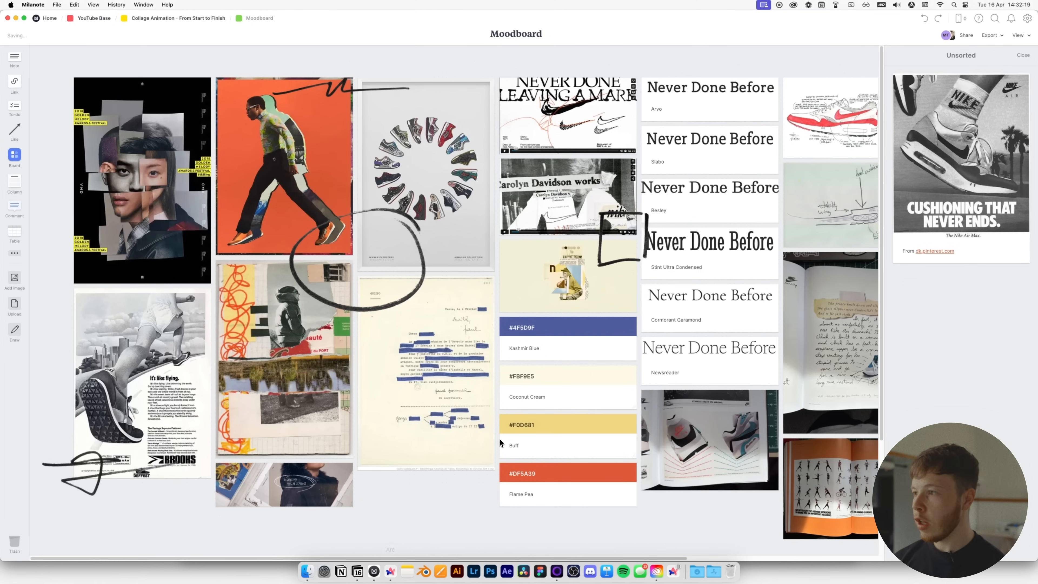
scroll(773, 324, "right", 5)
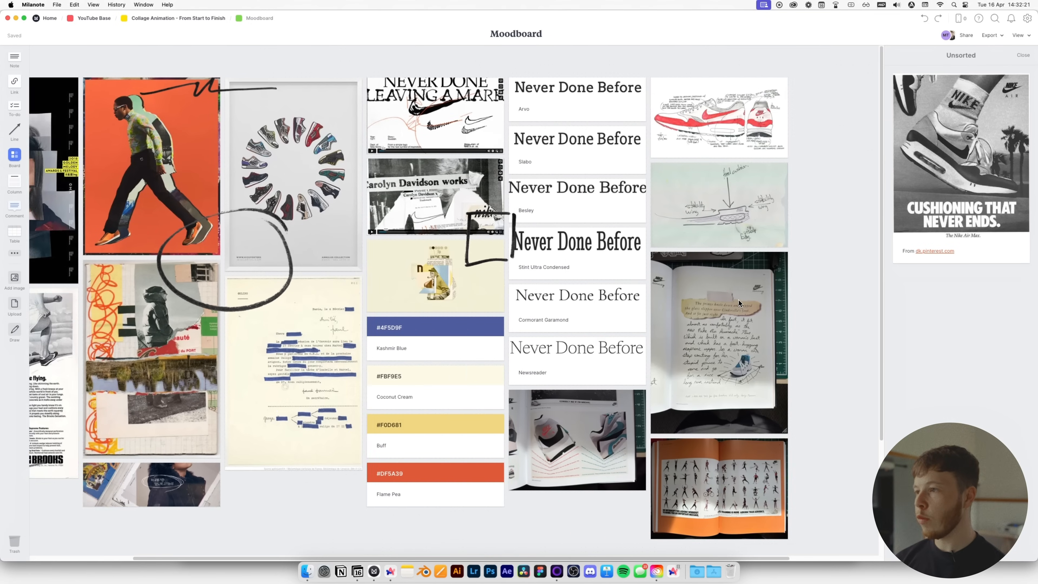
left_click_drag(979, 186, 800, 203)
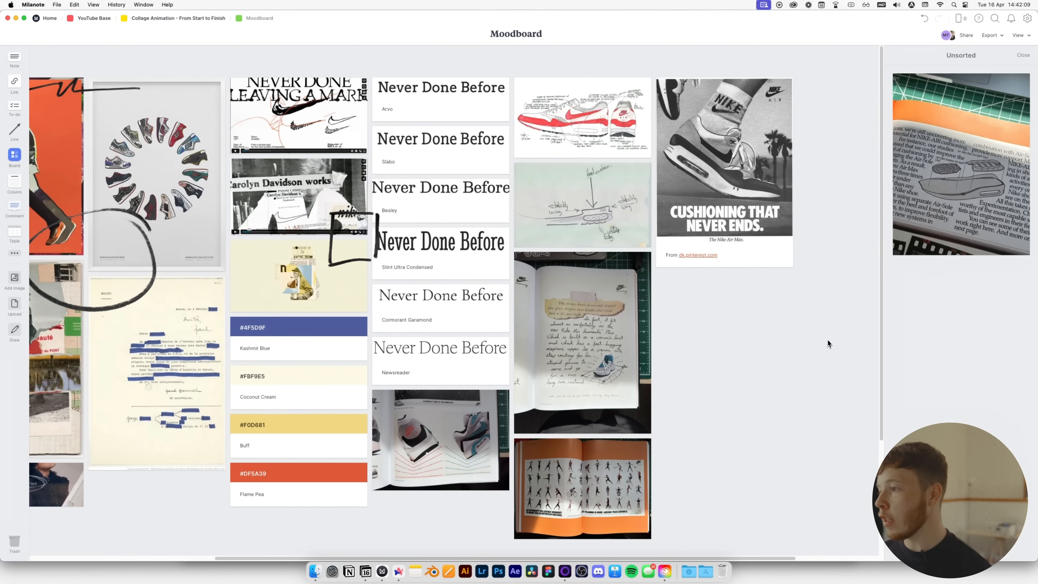
left_click_drag(955, 219, 740, 409)
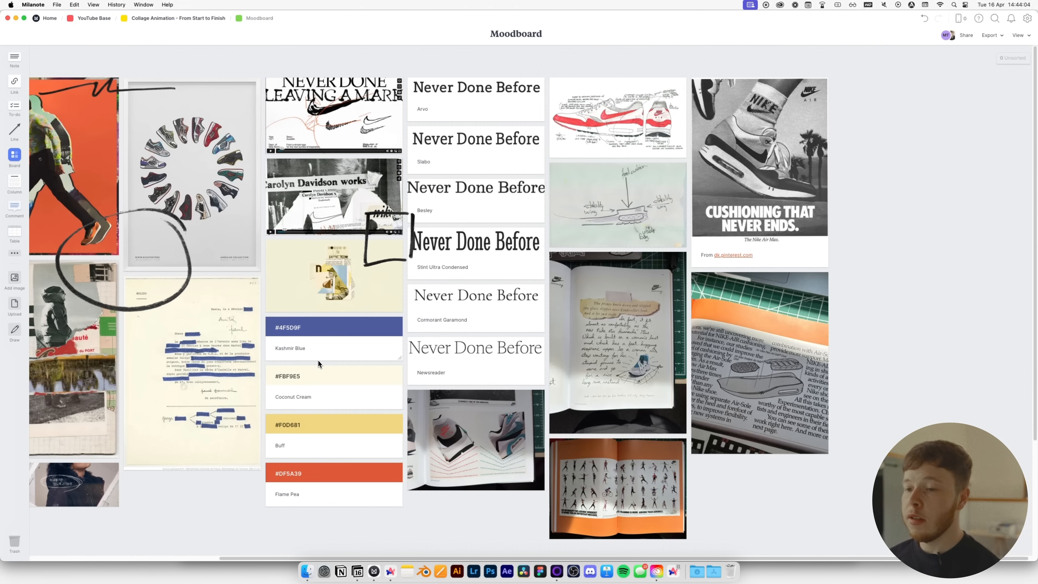
Cycle the Kashmir Blue swatch's colour code display through RGB and HSL, return it to HEX and deselect the swatch.
left_click(298, 333)
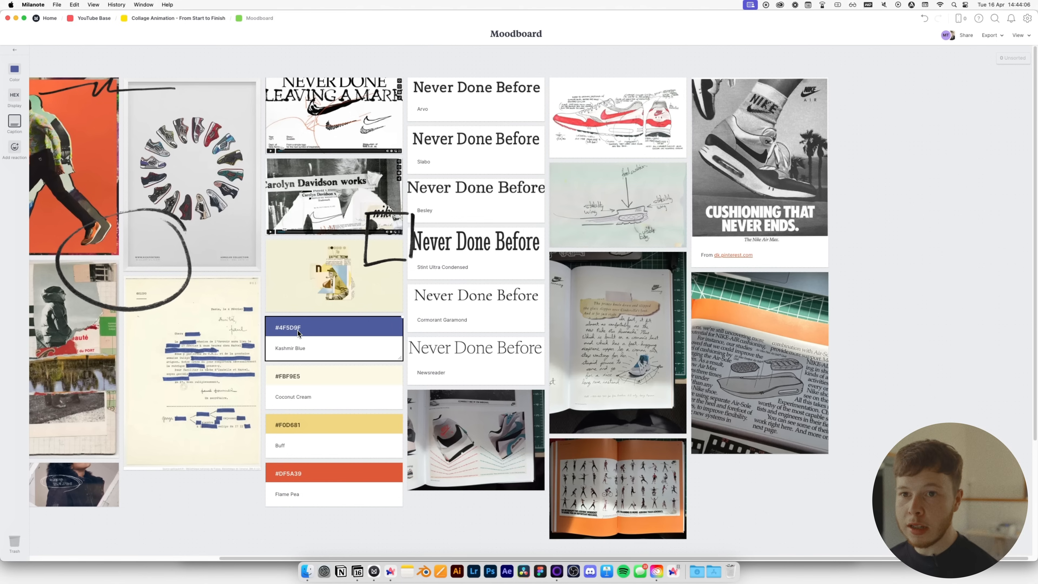
left_click(14, 95)
left_click(59, 95)
left_click(75, 95)
left_click(44, 95)
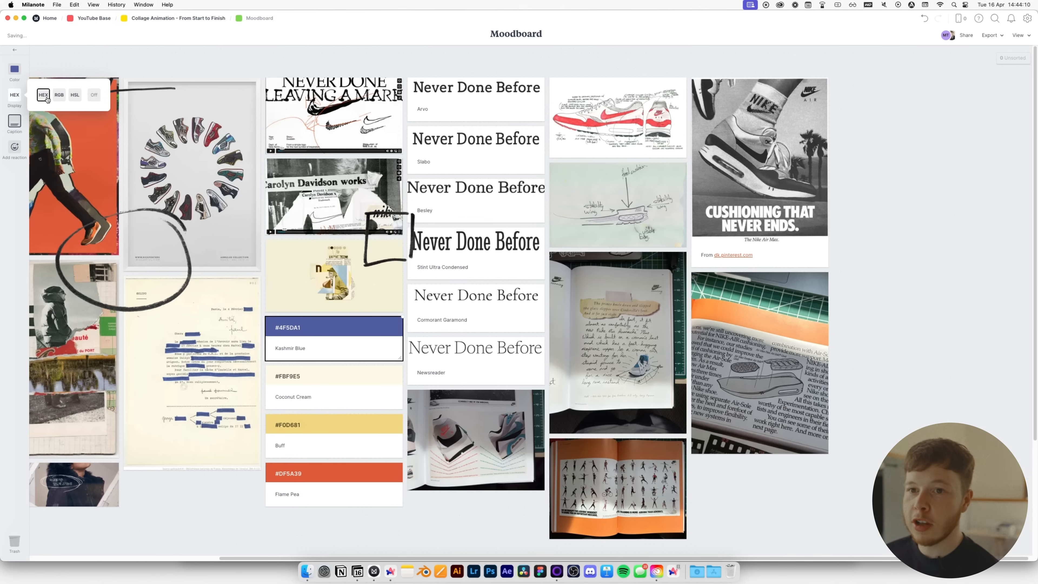
left_click(372, 515)
scroll(468, 418, "left", 8)
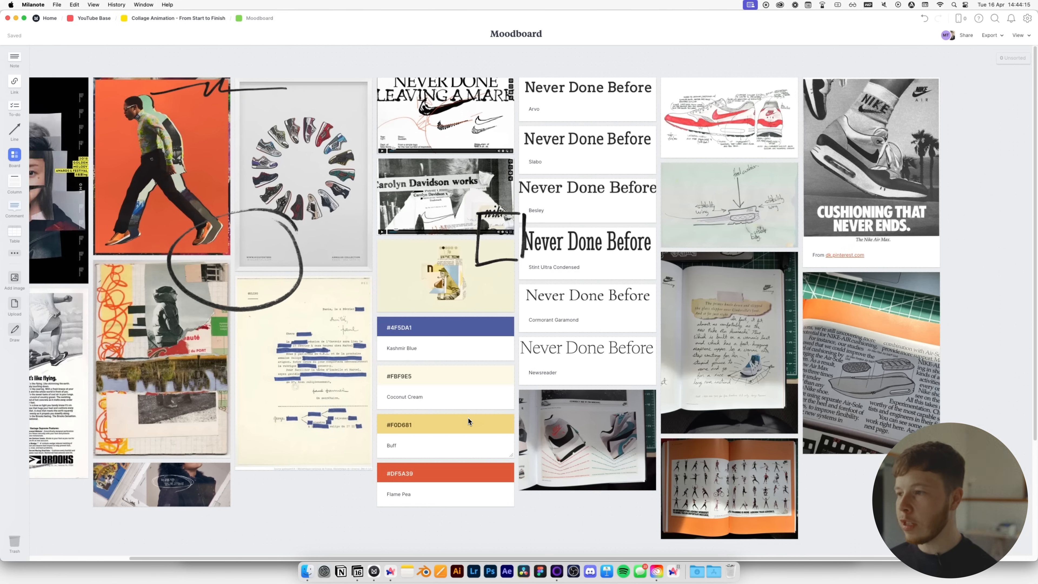
scroll(468, 418, "left", 3)
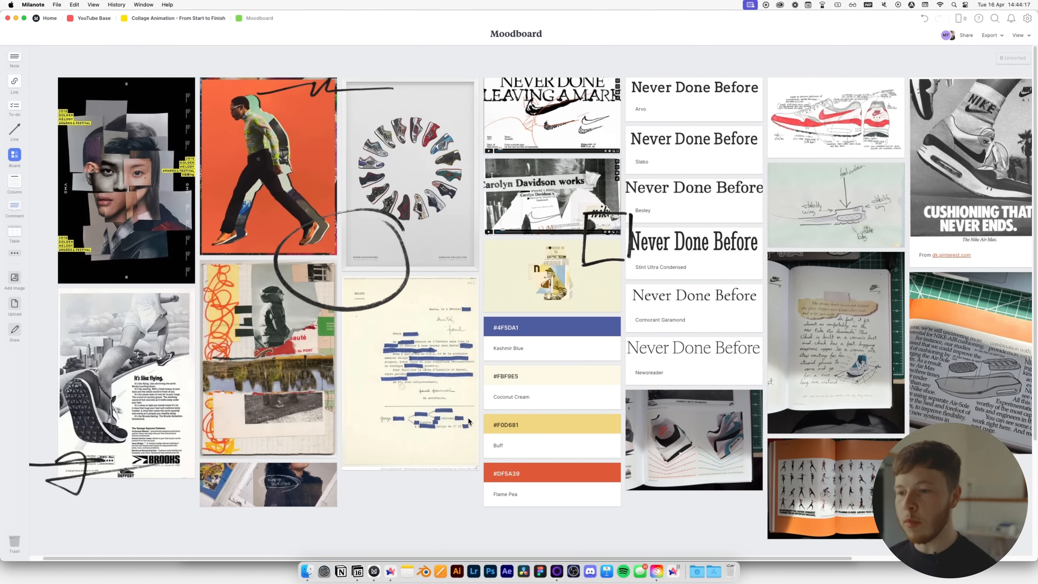
scroll(469, 422, "right", 1)
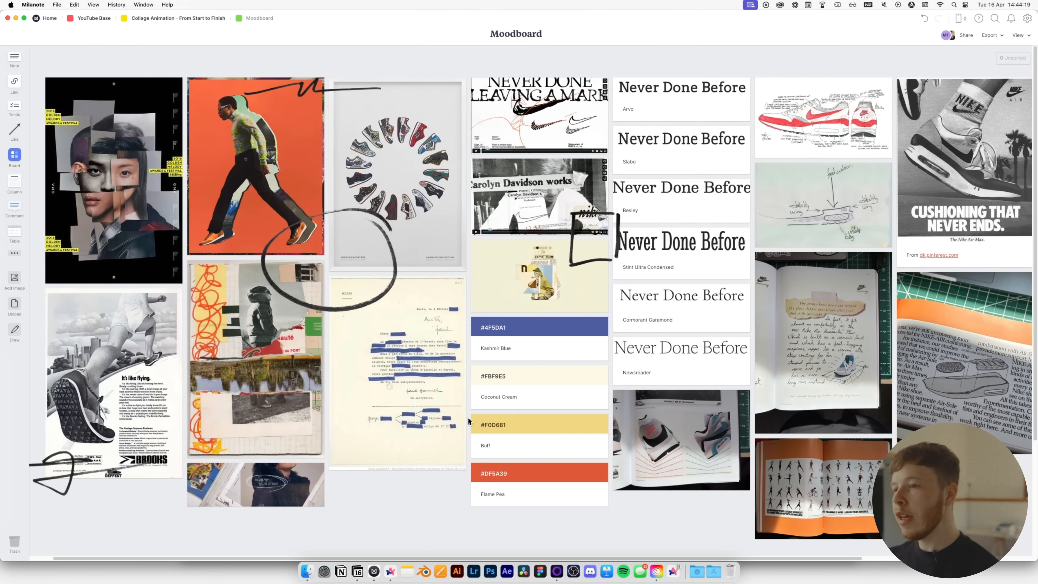
scroll(468, 418, "down", 1)
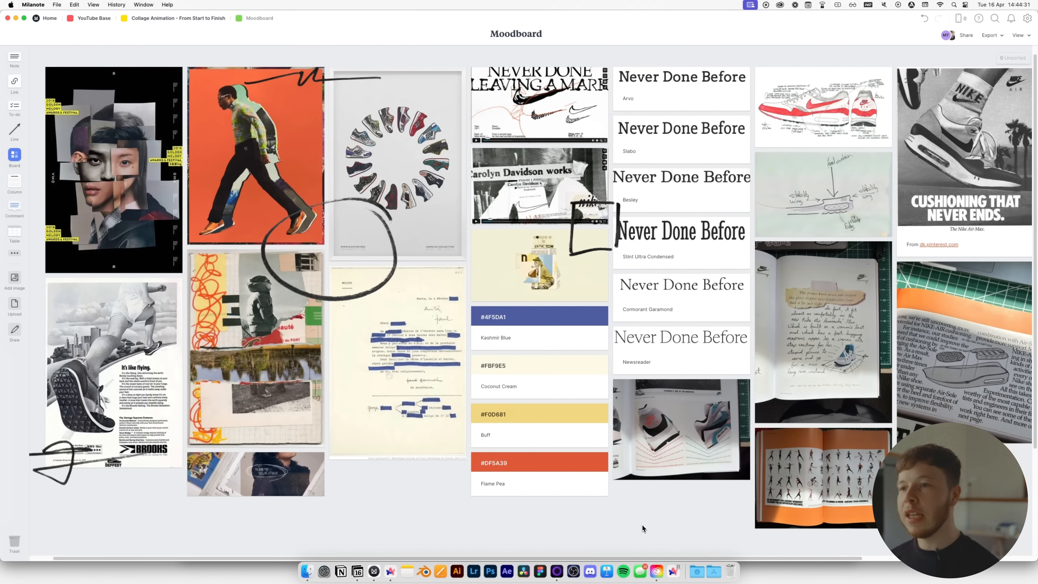
scroll(643, 525, "right", 3)
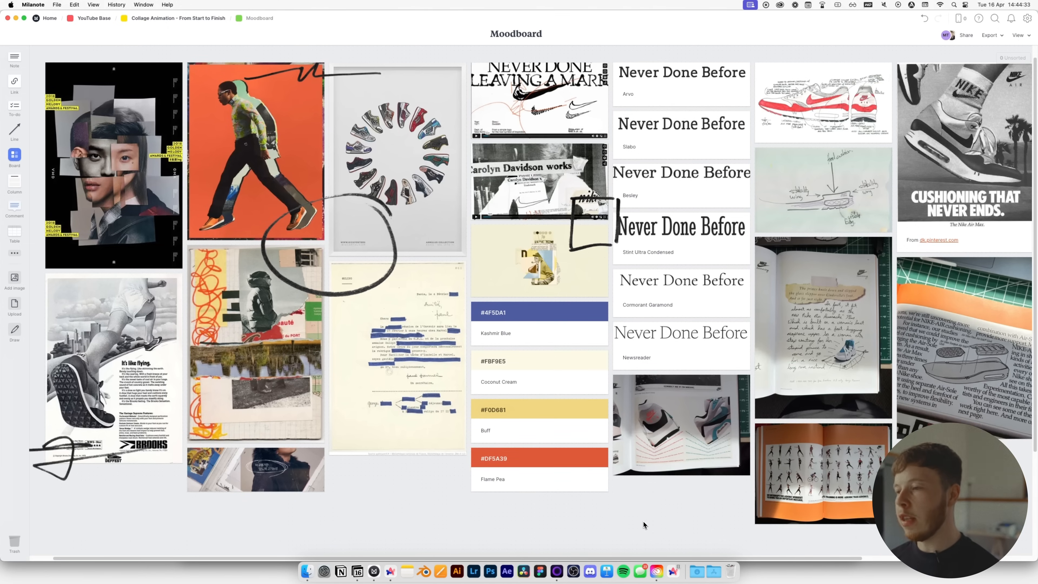
scroll(643, 525, "left", 2)
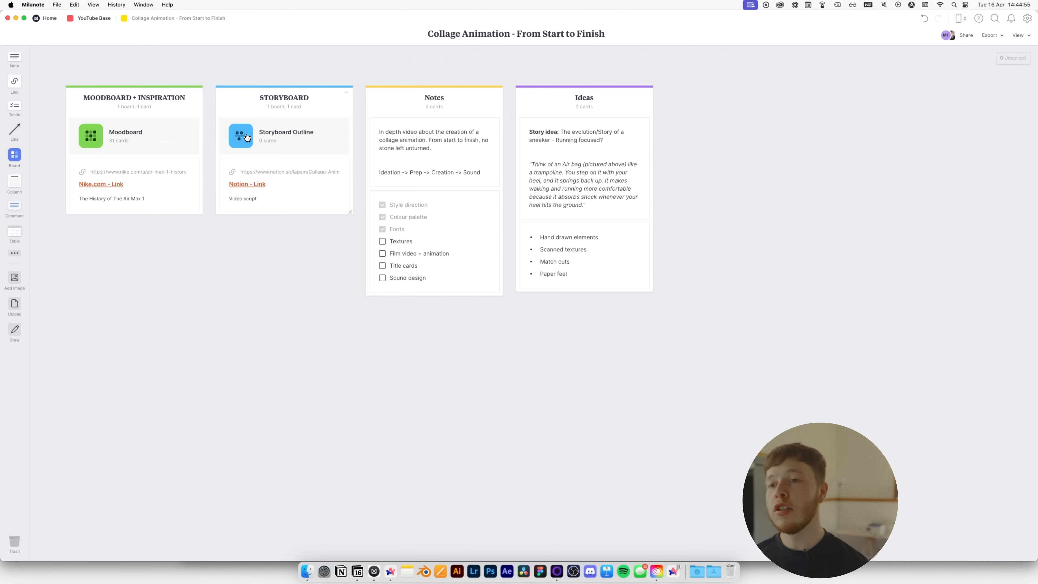
Add a new board named Storyboard below the STORYBOARD column on the collage animation project board and open it.
left_click_drag(15, 155, 232, 372)
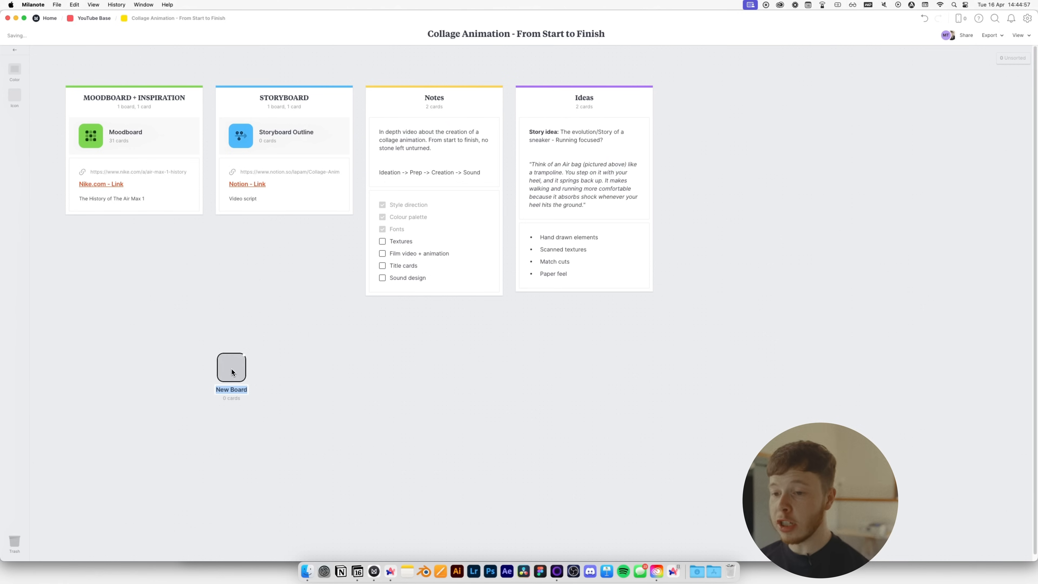
type("Story")
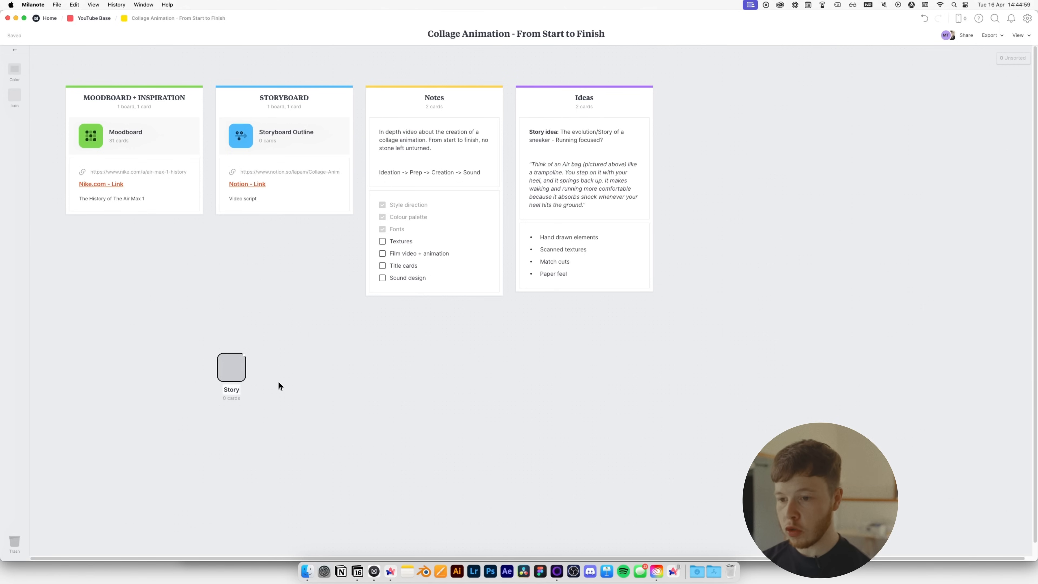
type("board")
key("Return")
double_click(236, 377)
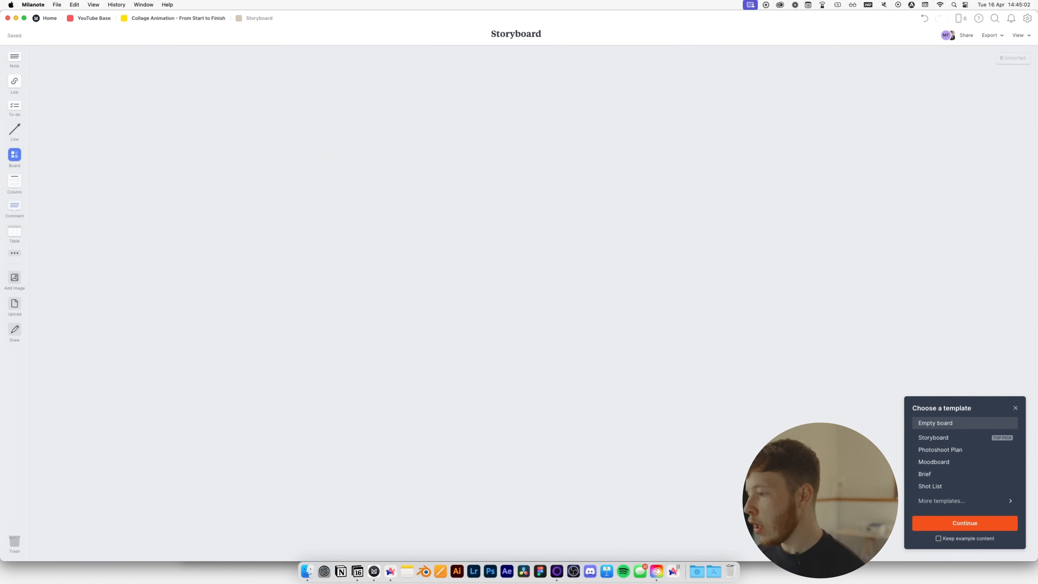
Preview the Storyboard template, search templates for "storyboard" and preview the Photography, Website, Video, Event and Game Design Storyboard templates.
left_click(945, 437)
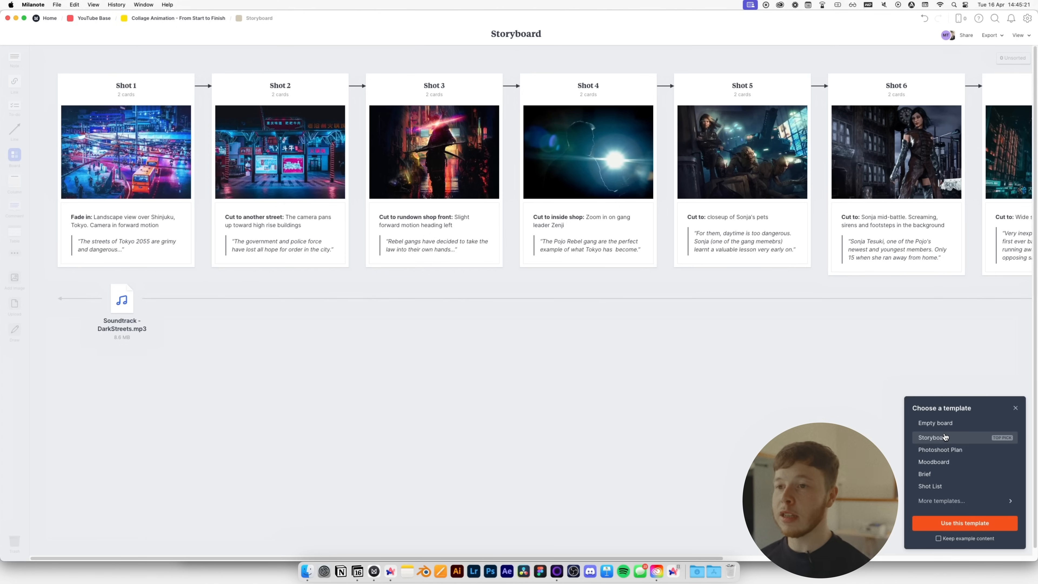
left_click(942, 504)
type("storyboard")
left_click(961, 443)
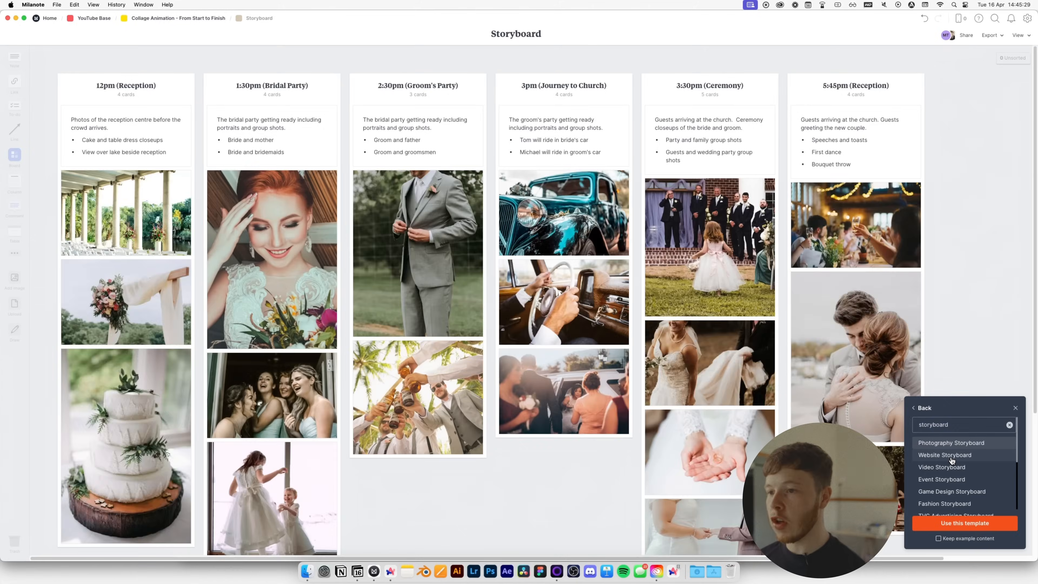
left_click(952, 457)
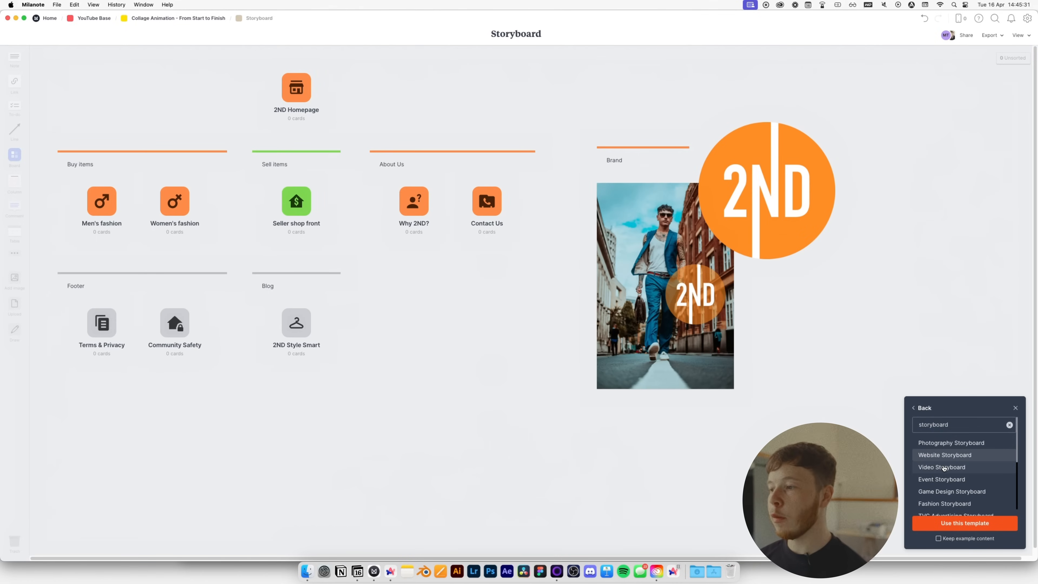
left_click(943, 468)
left_click(940, 483)
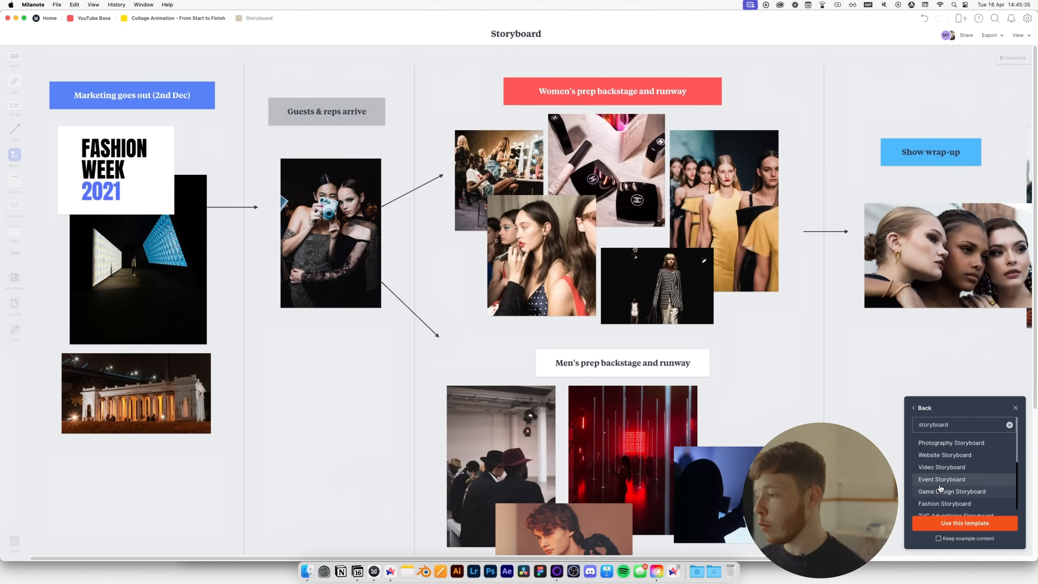
left_click(940, 491)
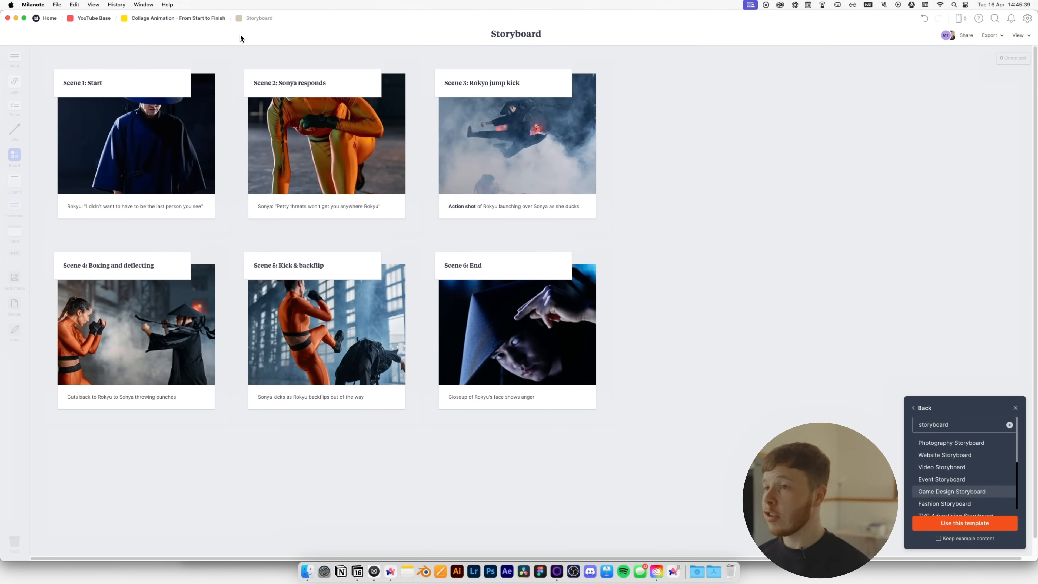
Return to the project board without applying a template and move the new Storyboard board to the trash.
left_click(192, 19)
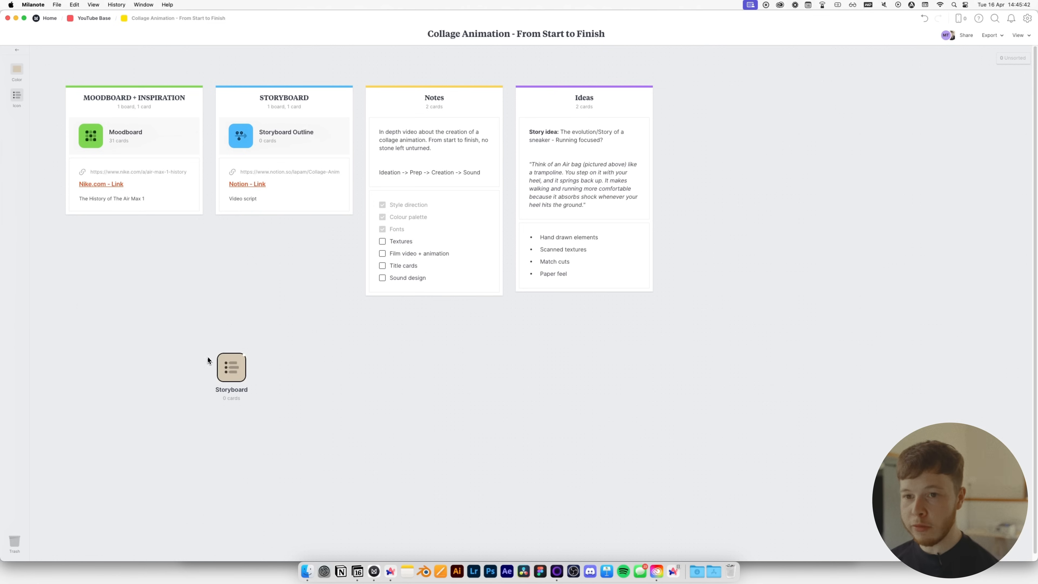
left_click_drag(233, 376, 14, 530)
Open the Storyboard Outline board, try a thin freehand loop below the third frame and undo it.
left_click(242, 140)
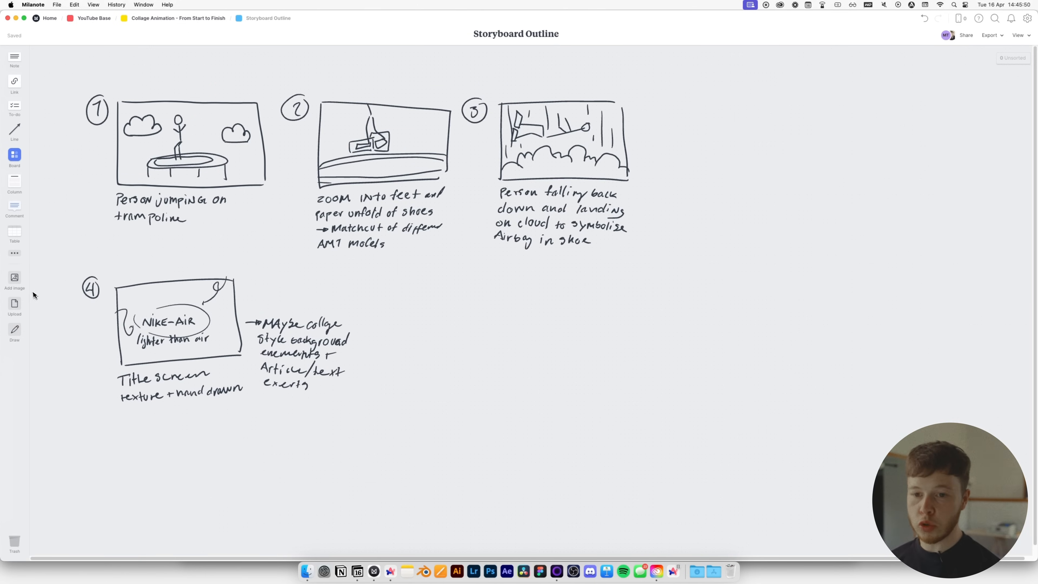
left_click(15, 331)
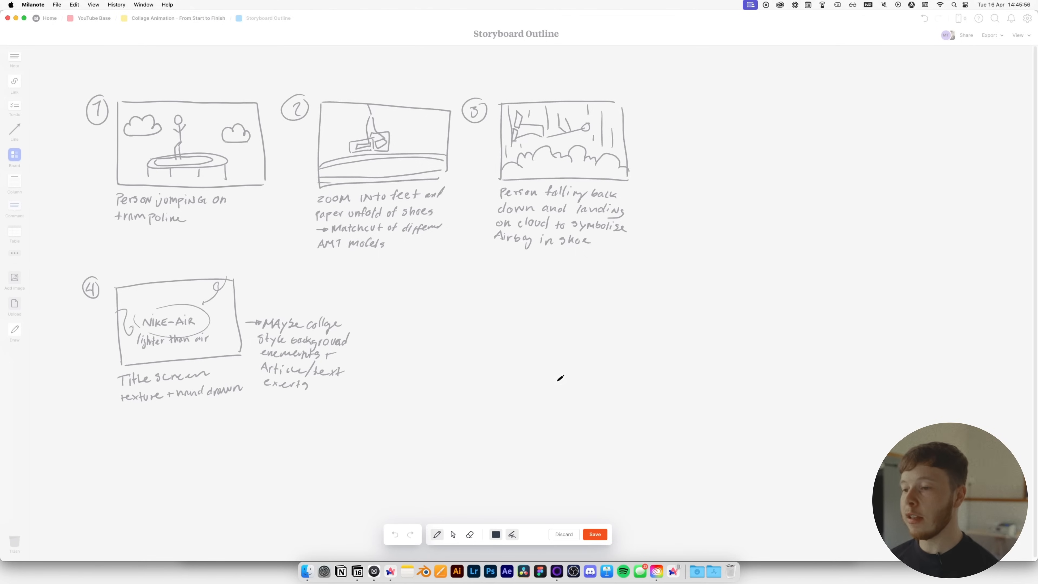
mouse_move(497, 353)
left_mouse_down()
mouse_move(470, 401)
mouse_move(508, 373)
left_mouse_up()
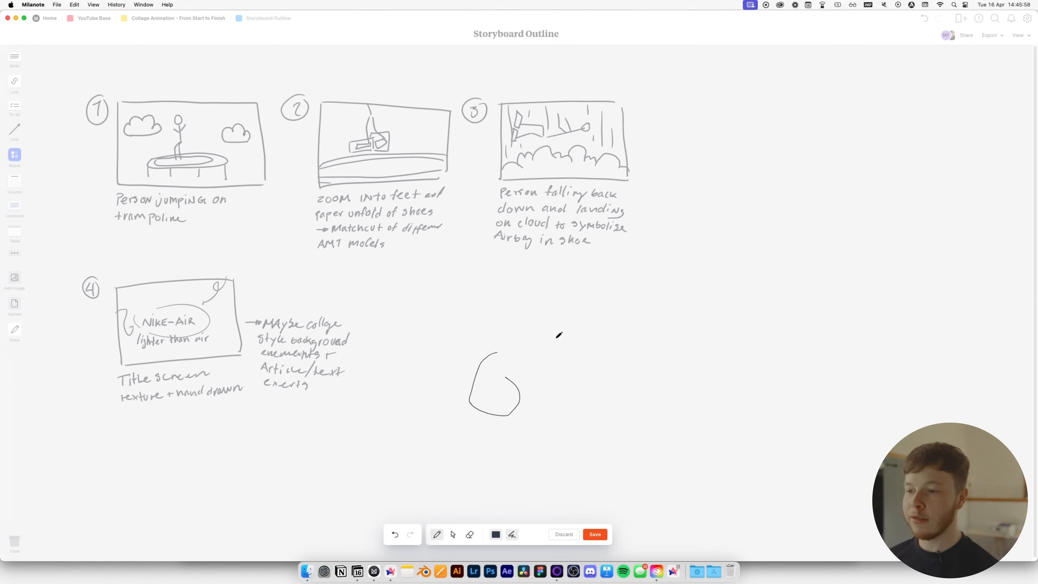
key("super+z")
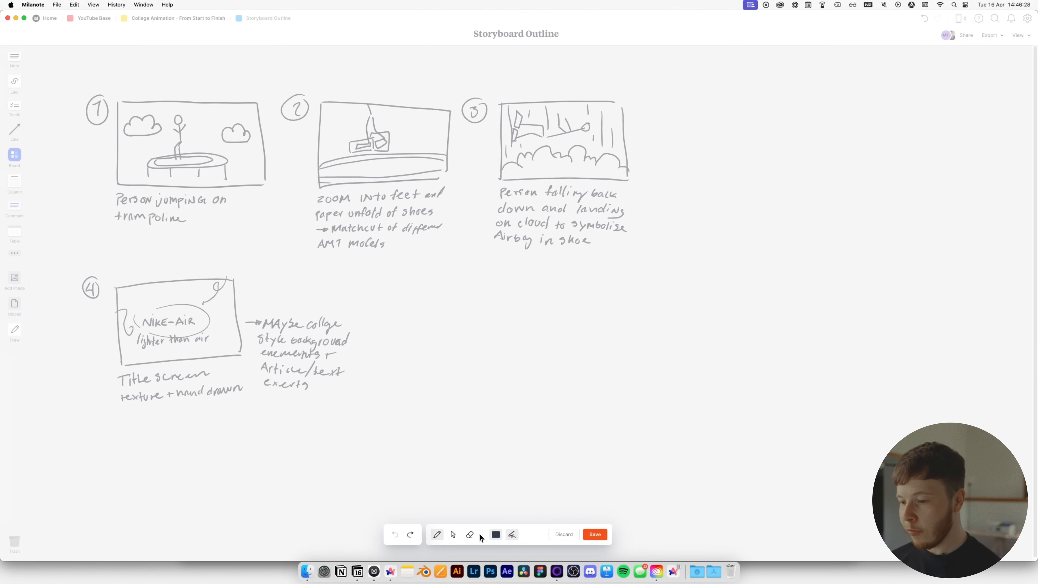
Choose a thicker brush, try a stroke in the blank area and undo it, view the colour choices and discard the drawing.
key("super+Tab")
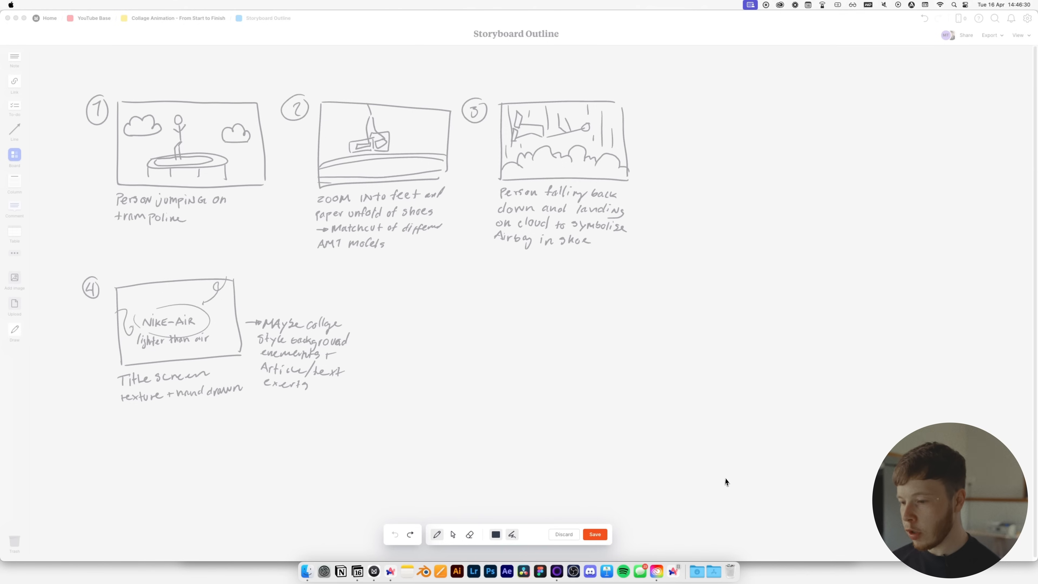
left_click(522, 527)
left_click(512, 534)
left_click(538, 515)
mouse_move(520, 378)
left_mouse_down()
mouse_move(532, 487)
mouse_move(601, 405)
left_mouse_up()
left_click(395, 534)
left_click(496, 534)
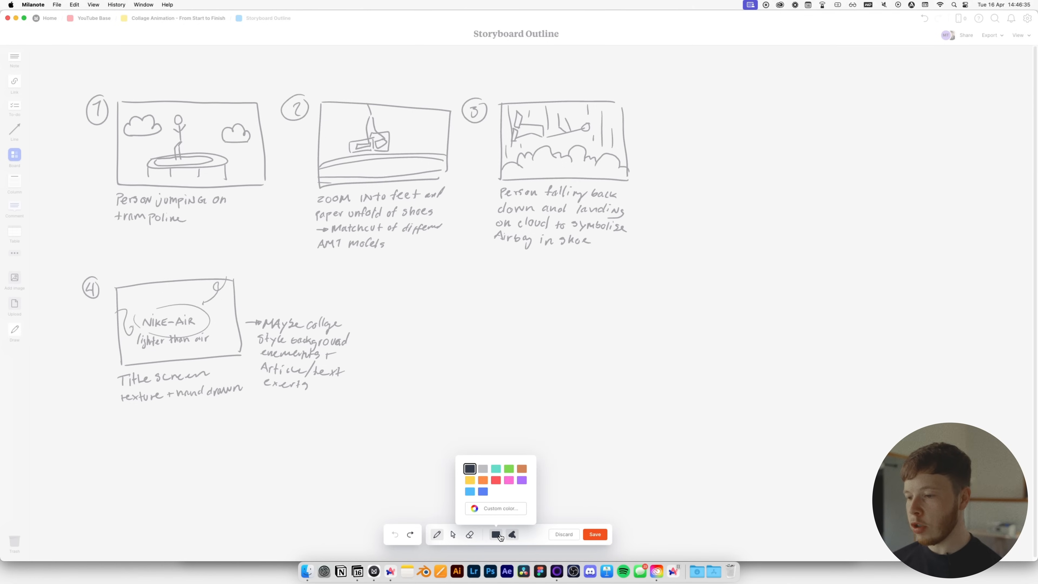
left_click(564, 534)
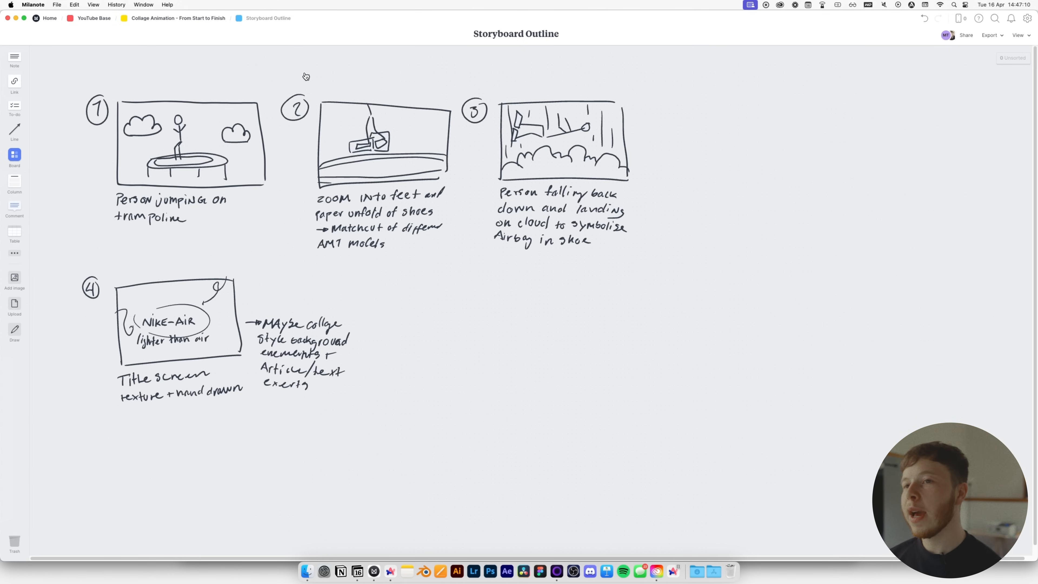
Review the Moodboard board's references and return to the Storyboard Outline board.
left_click(172, 19)
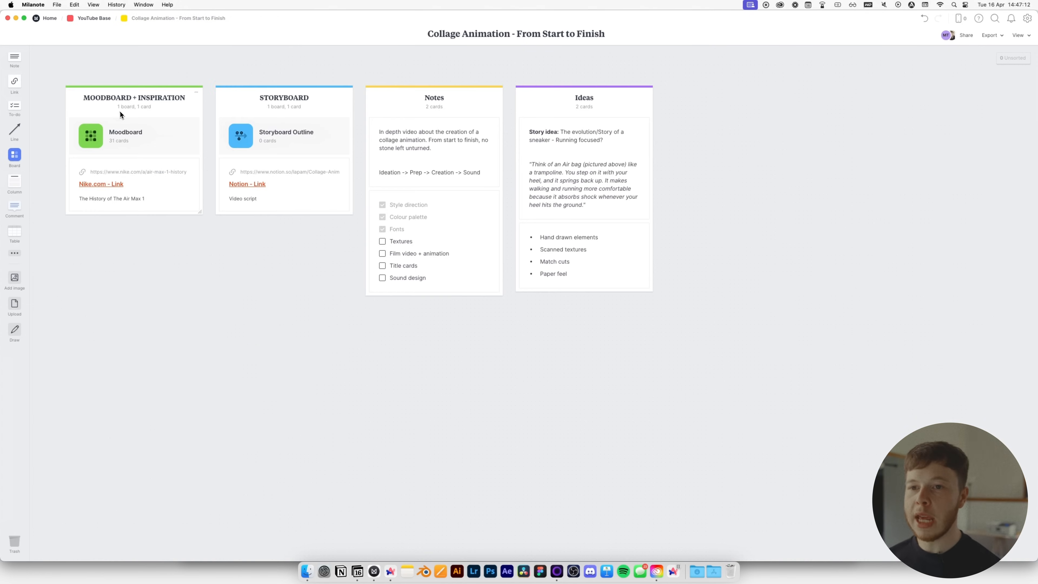
left_click(91, 137)
scroll(333, 117, "right", 3)
scroll(333, 117, "left", 1)
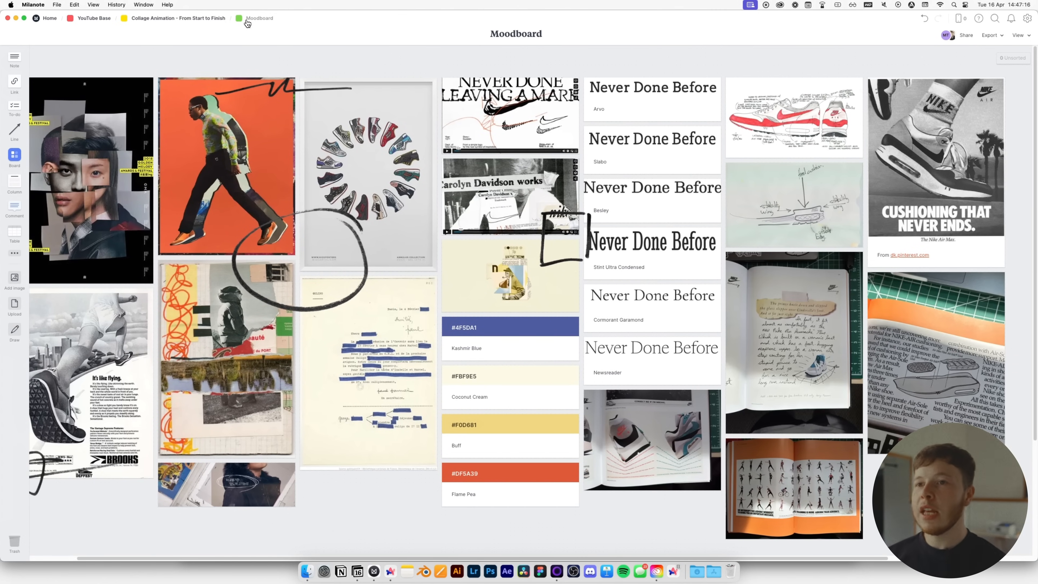
left_click(192, 19)
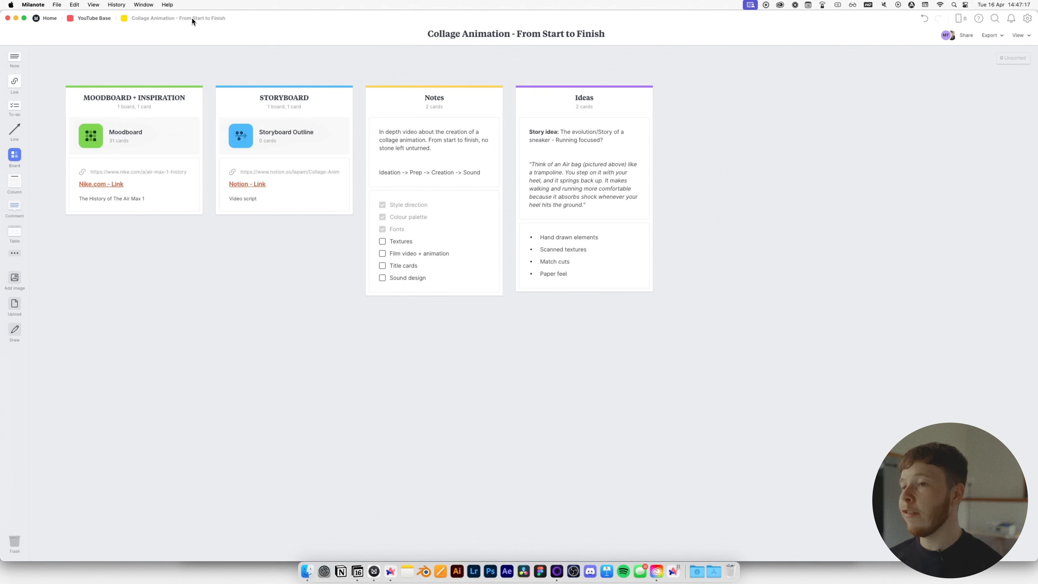
left_click(250, 139)
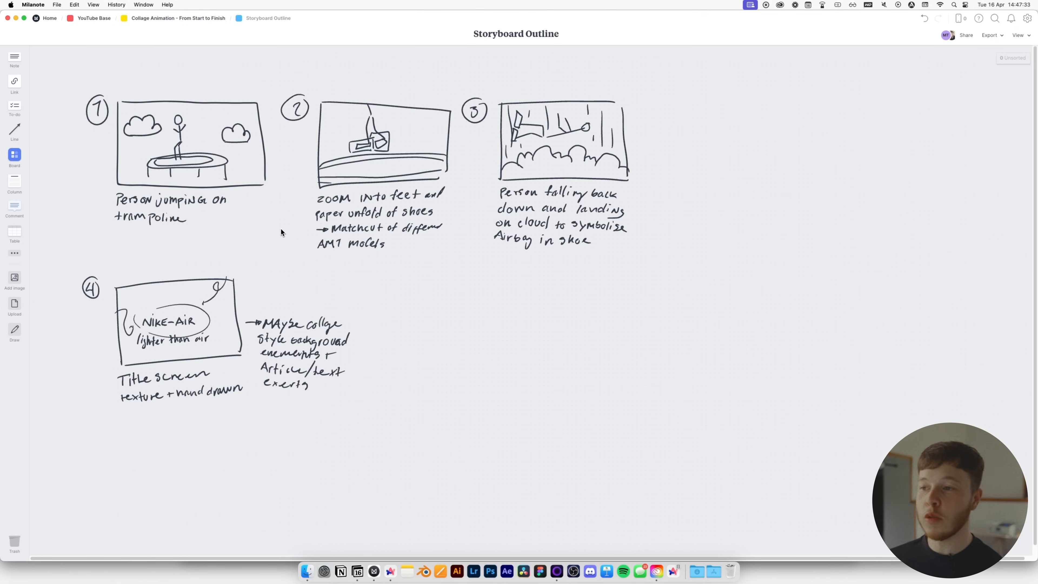
Hand-letter "PERS" with the thick brush beside the fourth storyboard frame and discard the drawing.
left_click(15, 330)
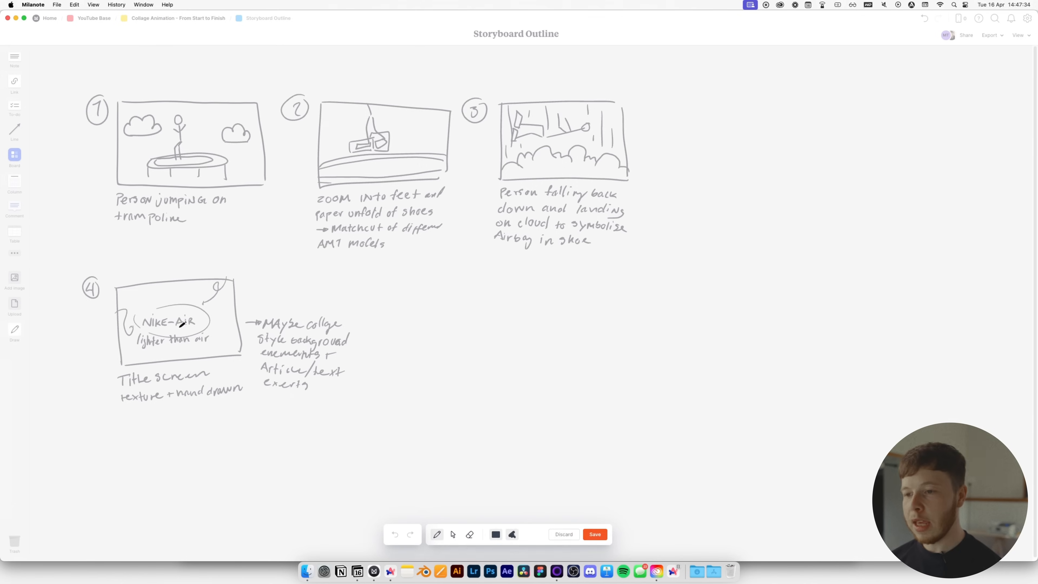
left_click_drag(417, 310, 423, 370)
mouse_move(417, 310)
left_mouse_down()
mouse_move(439, 312)
mouse_move(432, 337)
mouse_move(497, 356)
mouse_move(499, 338)
mouse_move(477, 314)
mouse_move(533, 314)
mouse_move(527, 366)
left_mouse_up()
mouse_move(534, 313)
left_mouse_down()
mouse_move(528, 358)
mouse_move(540, 329)
mouse_move(566, 364)
left_mouse_up()
mouse_move(589, 306)
left_mouse_down()
mouse_move(640, 342)
mouse_move(607, 350)
left_mouse_up()
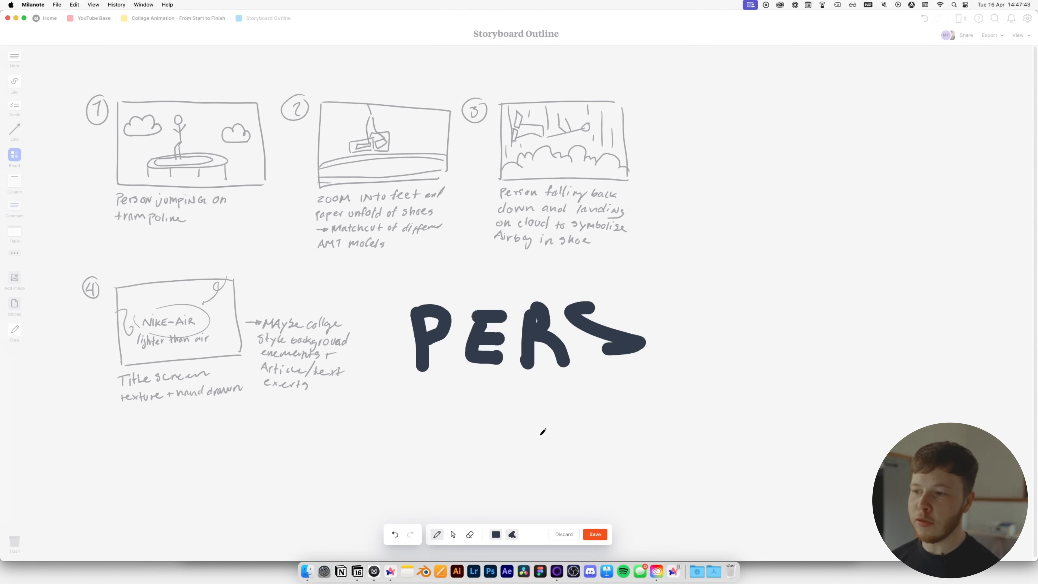
left_click(568, 535)
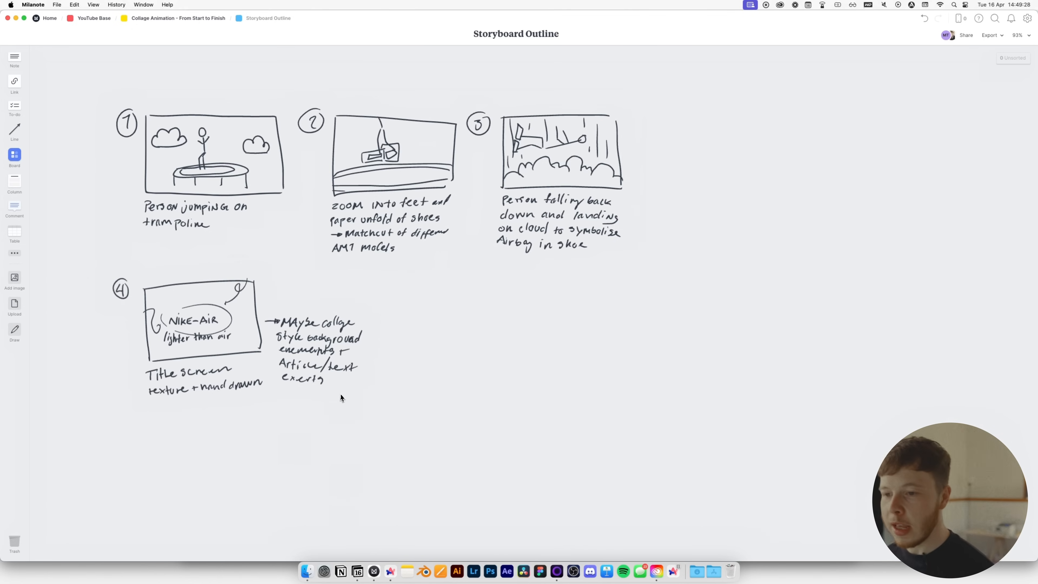
Add a second to-do list at the end of the project board's Notes column with the tasks "Trampoline Asset" and "Cloud Asset".
left_click(194, 25)
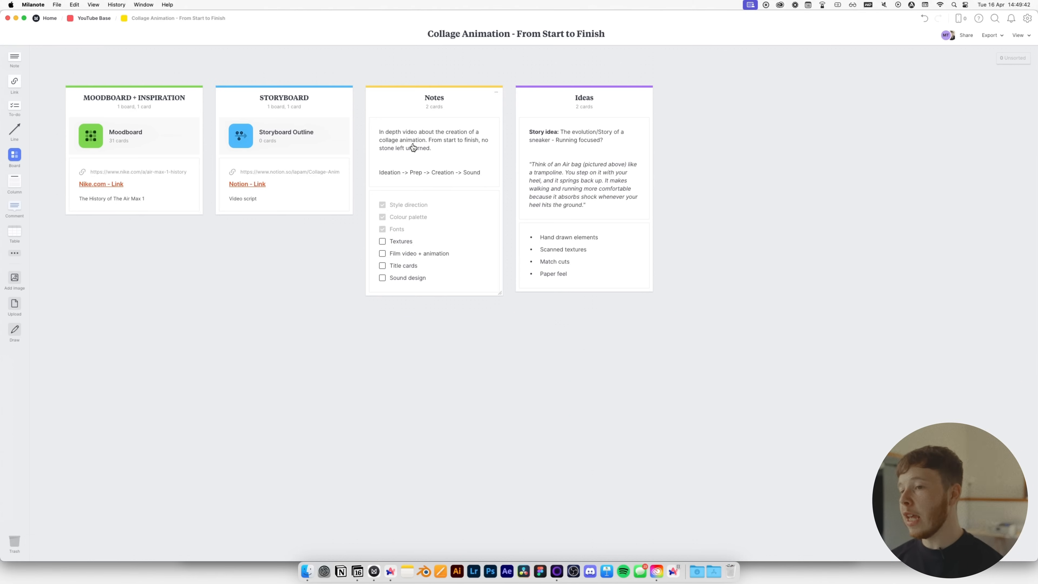
left_click_drag(15, 107, 411, 293)
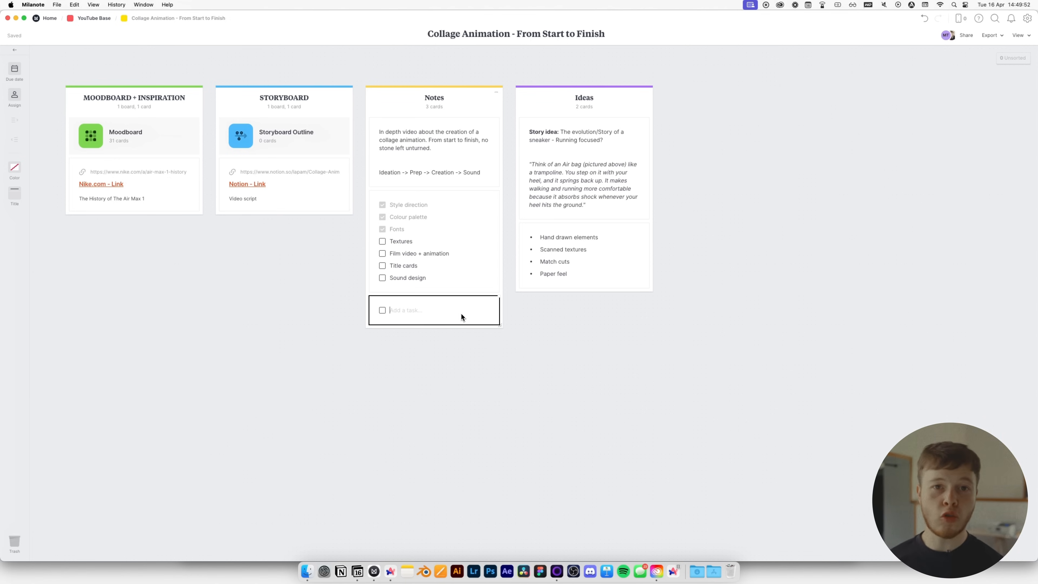
type("Trampol")
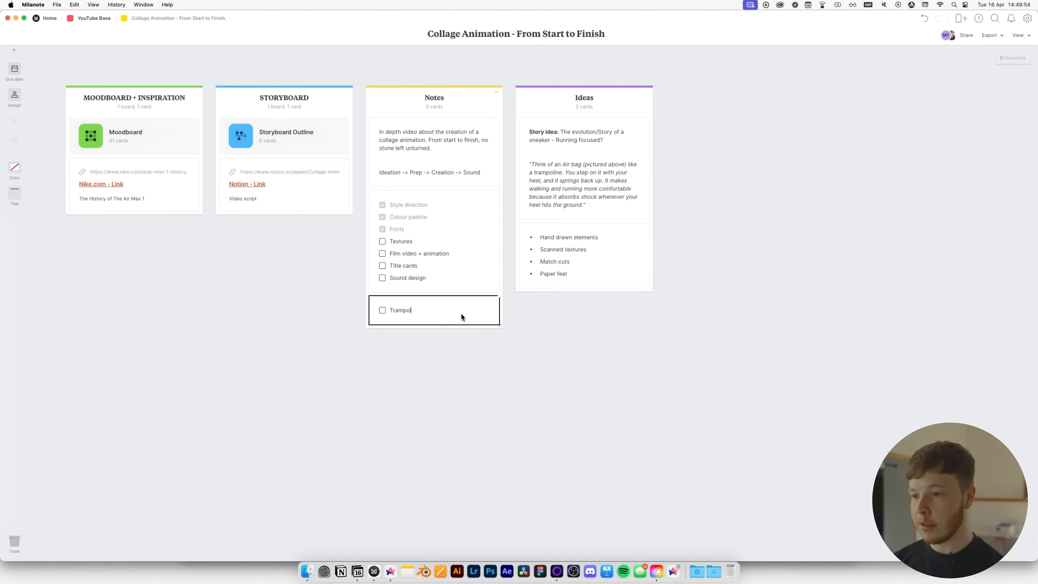
type("ine Asset")
key("Return")
type("Clo")
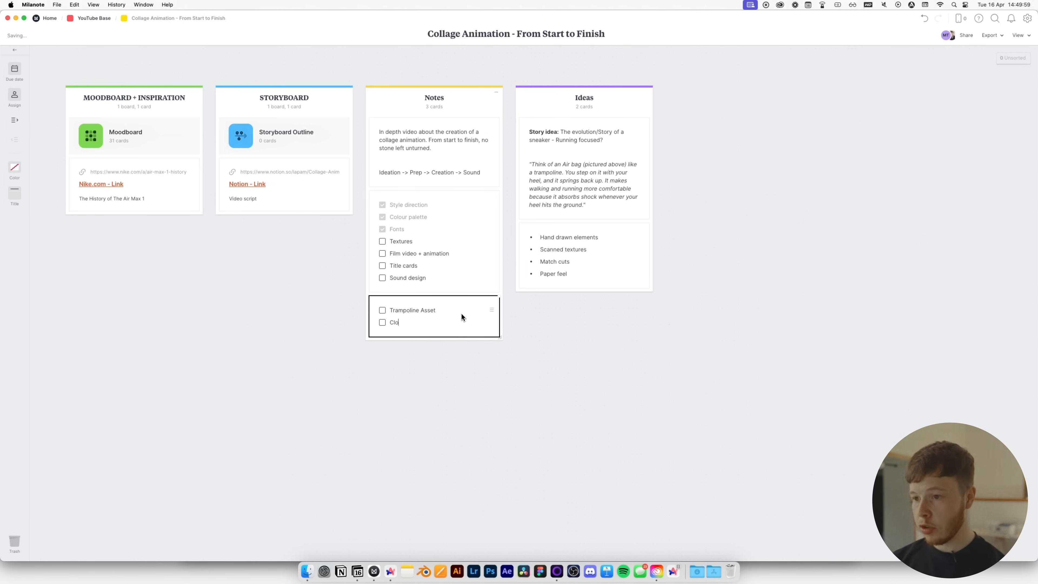
type("ud Asset")
key("Return")
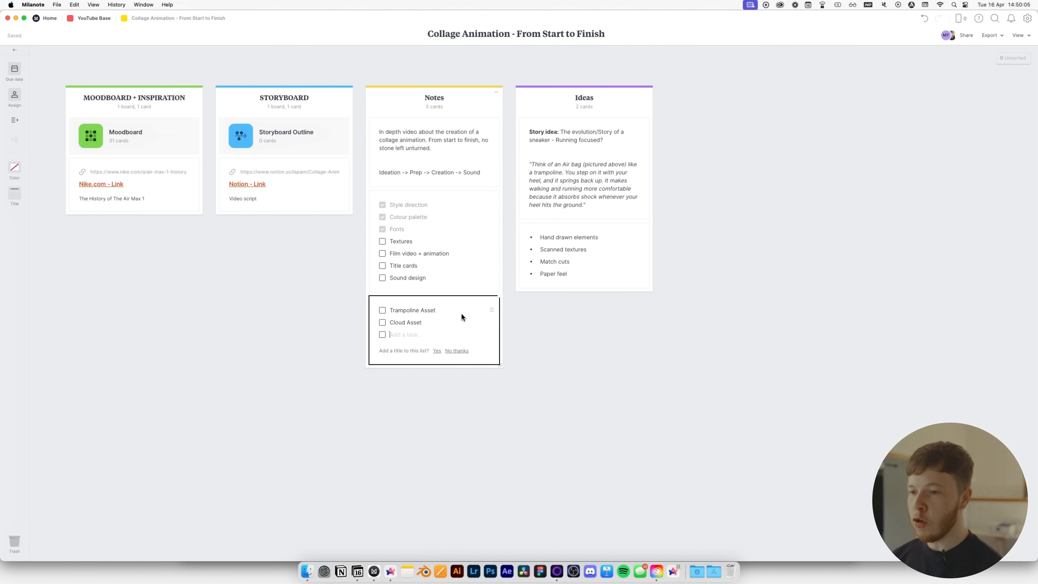
Check the Storyboard Outline for needed assets and add the task "Frames of me" to the new to-do list.
left_click(241, 137)
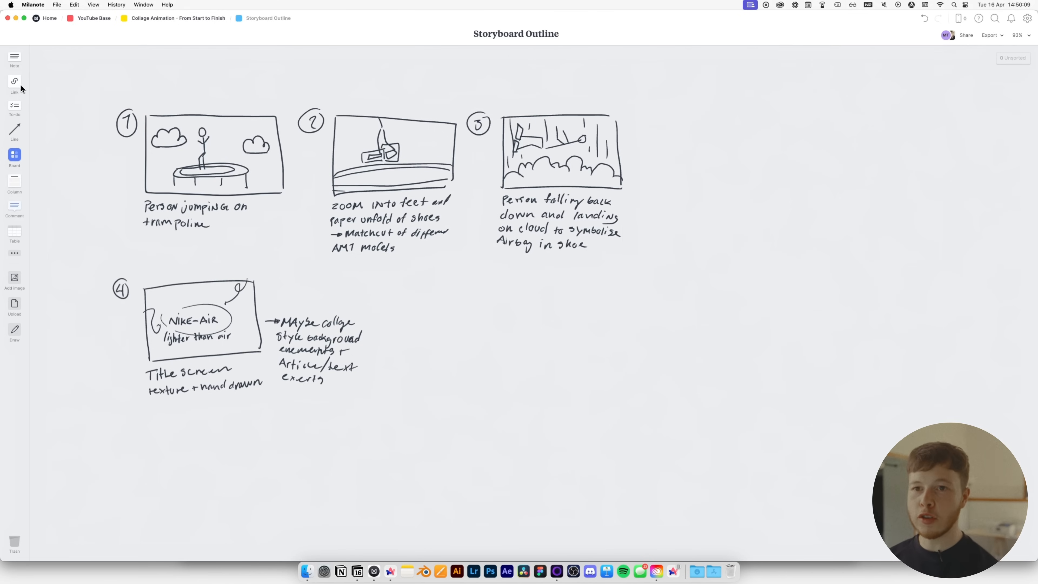
left_click(208, 19)
left_click(401, 335)
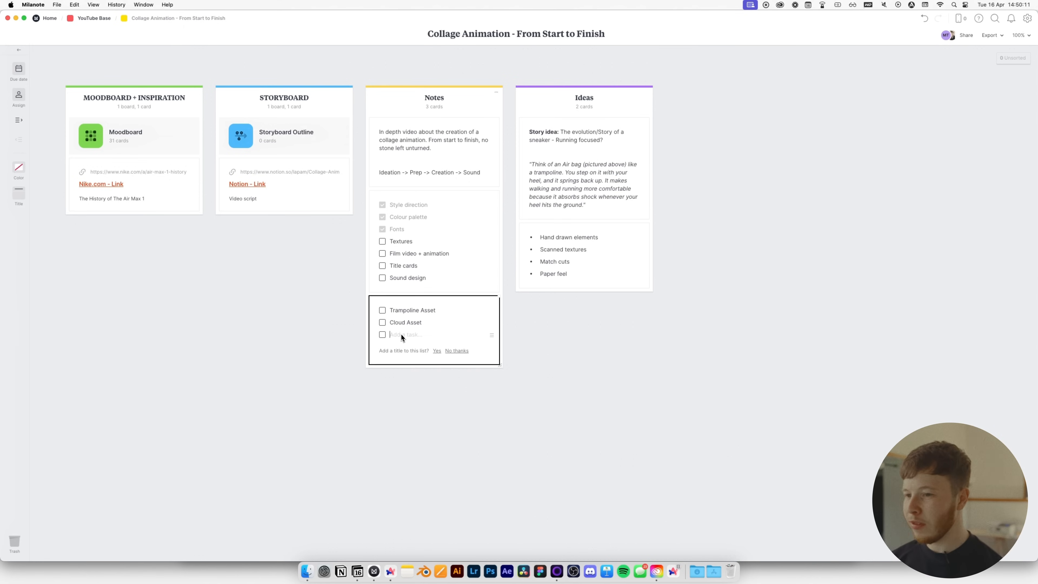
type("Frames of me")
key("Return")
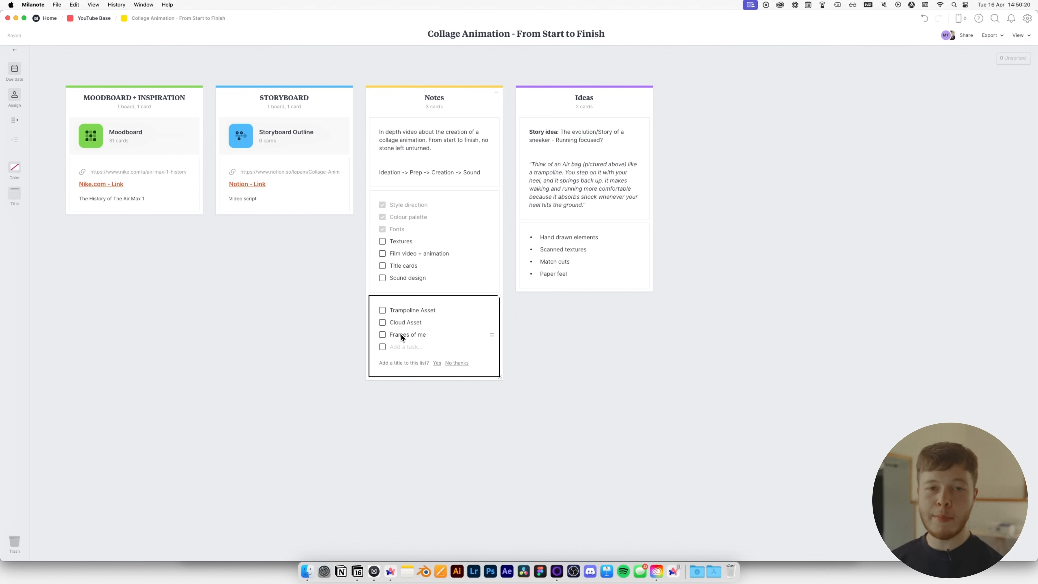
Add the tasks "Images of AM1" and "Scanned textures + Hand drawn elements" to the new to-do list.
type("Images ")
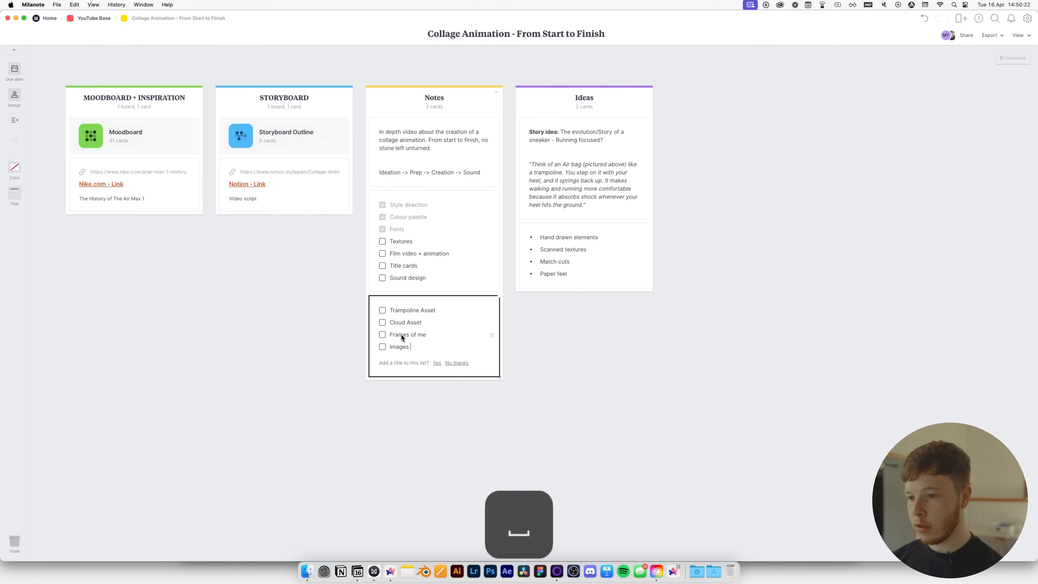
type("of AM1")
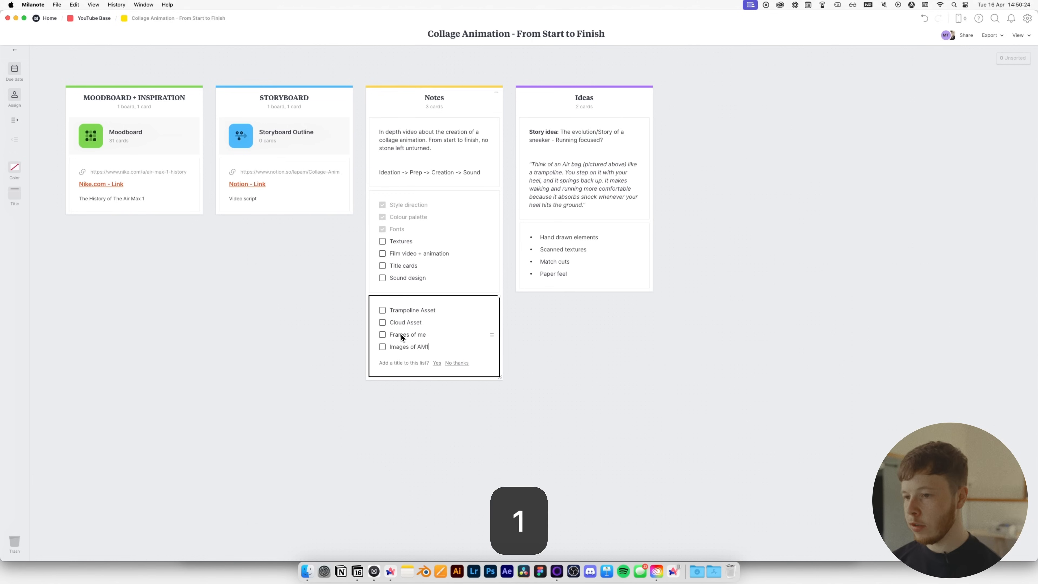
key("Return")
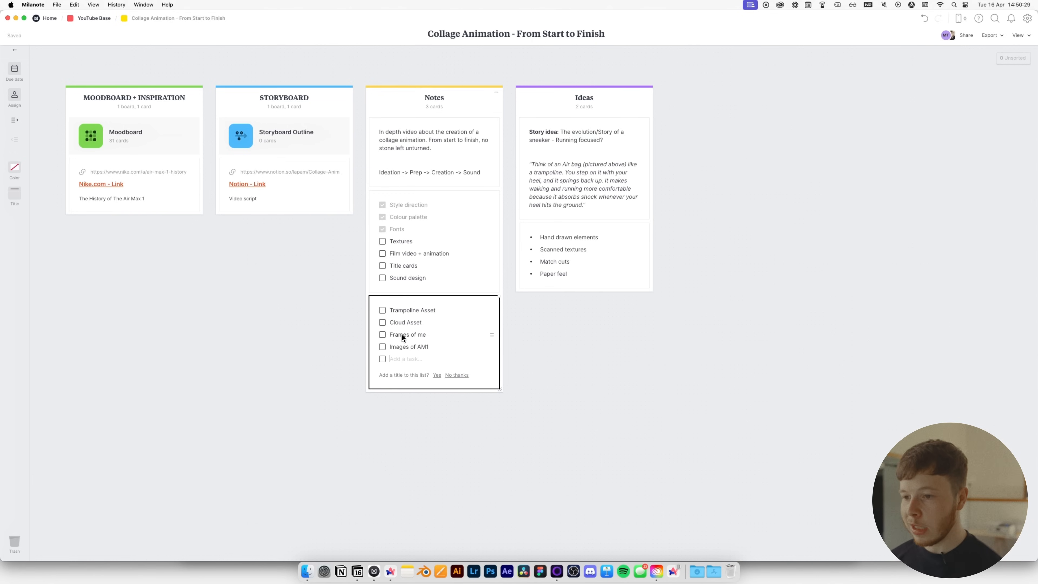
type("Scanned tex")
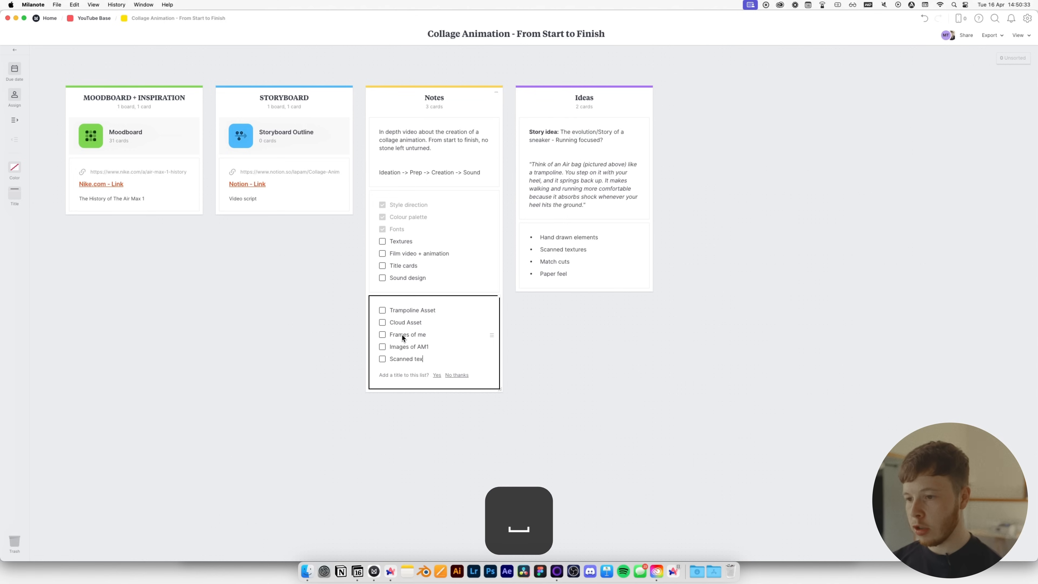
type("tures + Hand")
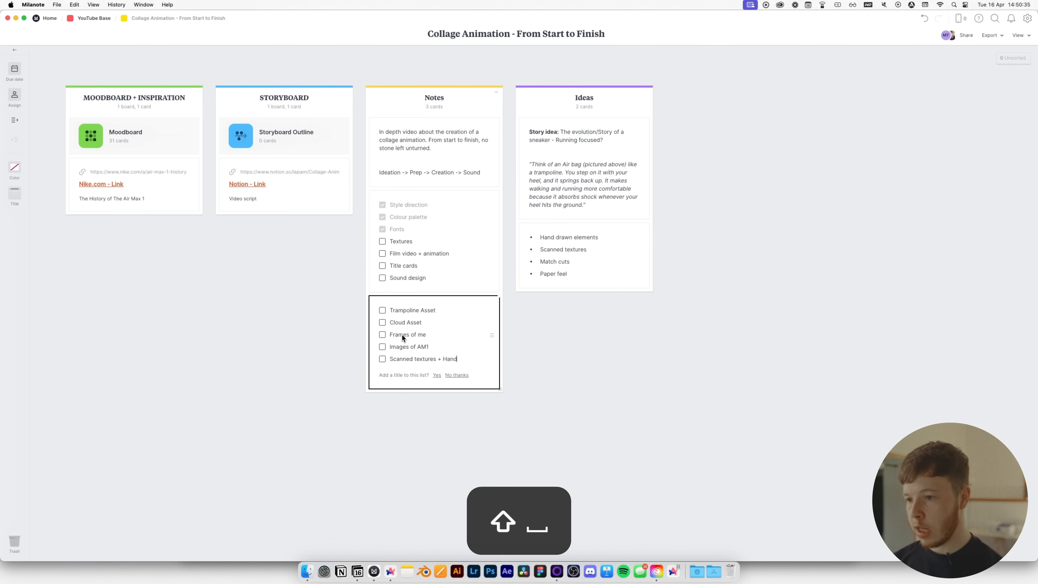
type(" drawn e")
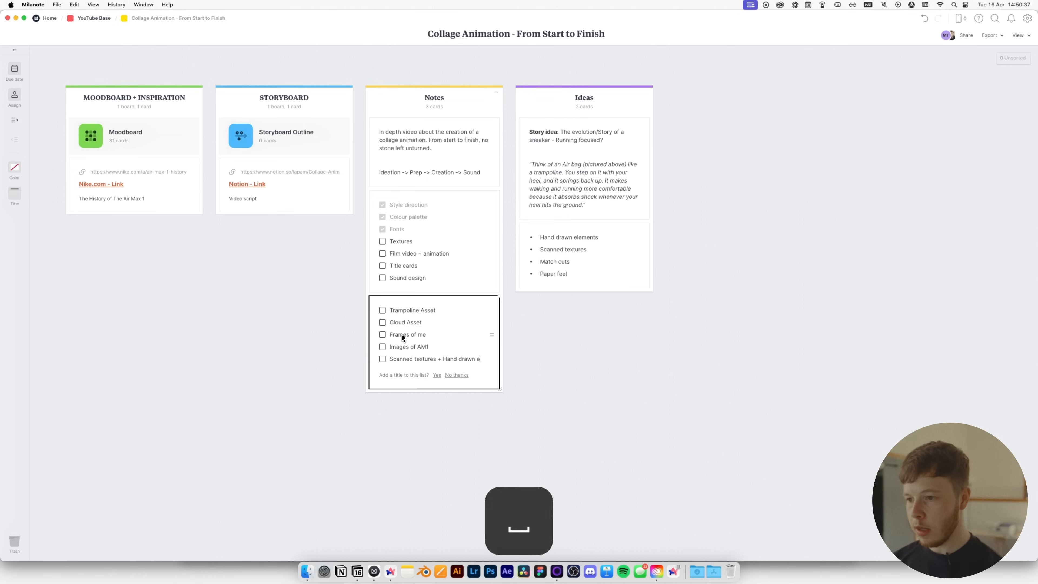
type("lements")
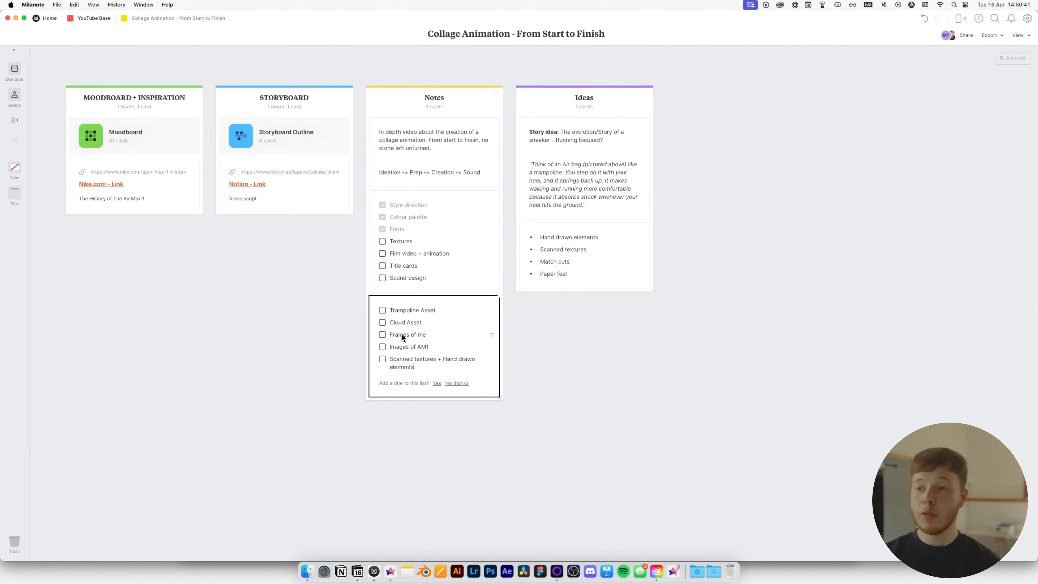
Add the task "Articles/Text exerts about the shoe" at the end of the to-do list.
key("Return")
type("Artil")
key("BackSpace")
type("cles/Text ")
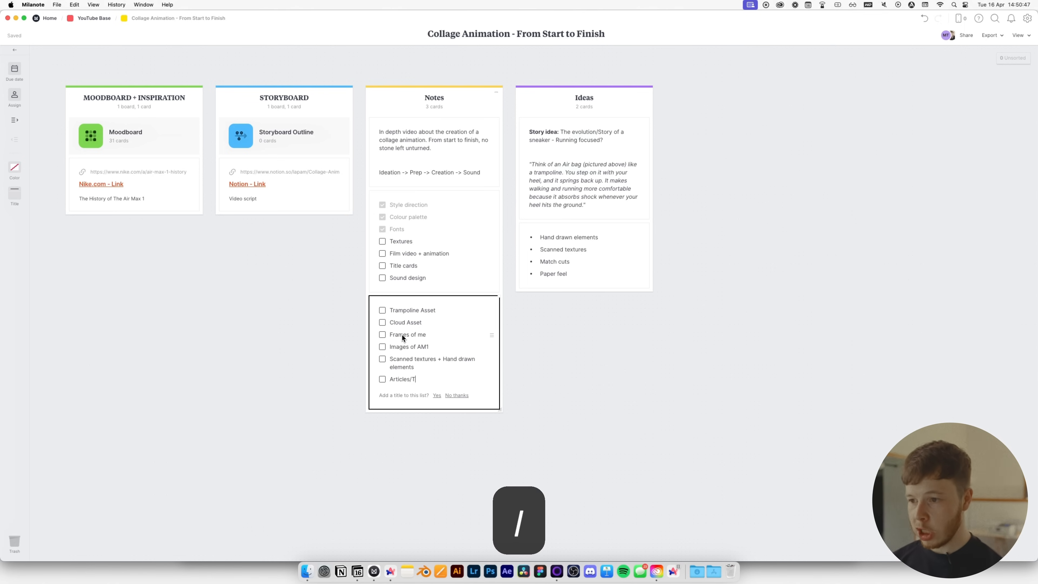
type("exerts about the shoe")
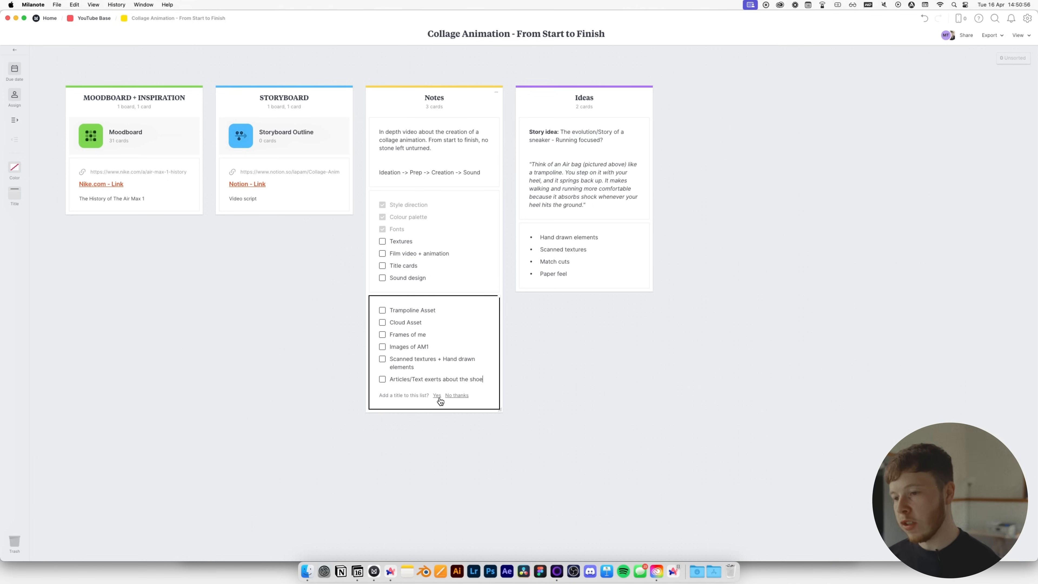
Title the new to-do list "Asset List:" and move it out of the Notes column to stand alone beside the Ideas column.
left_click(437, 396)
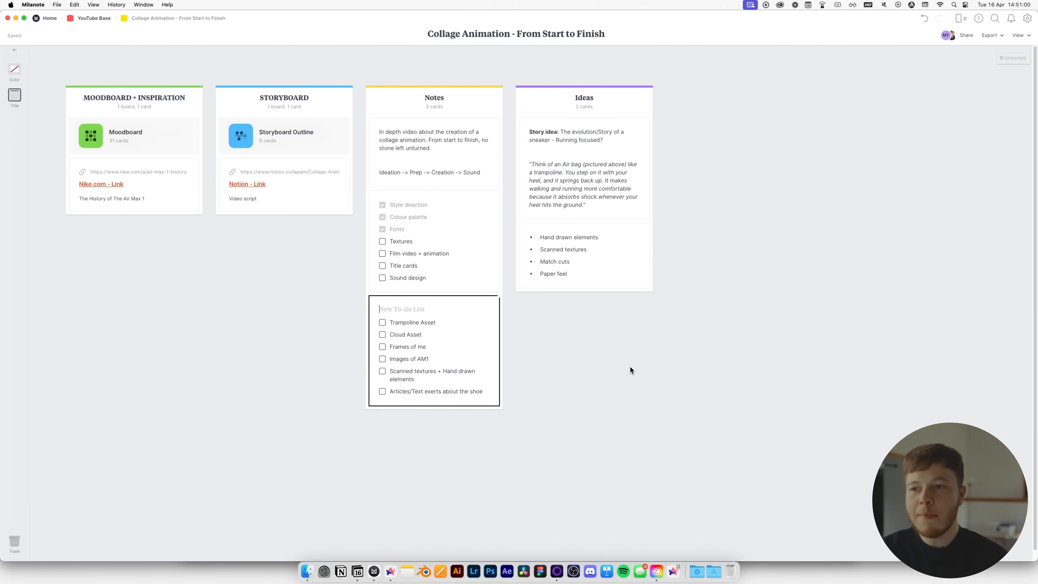
type("Asset")
type("List:")
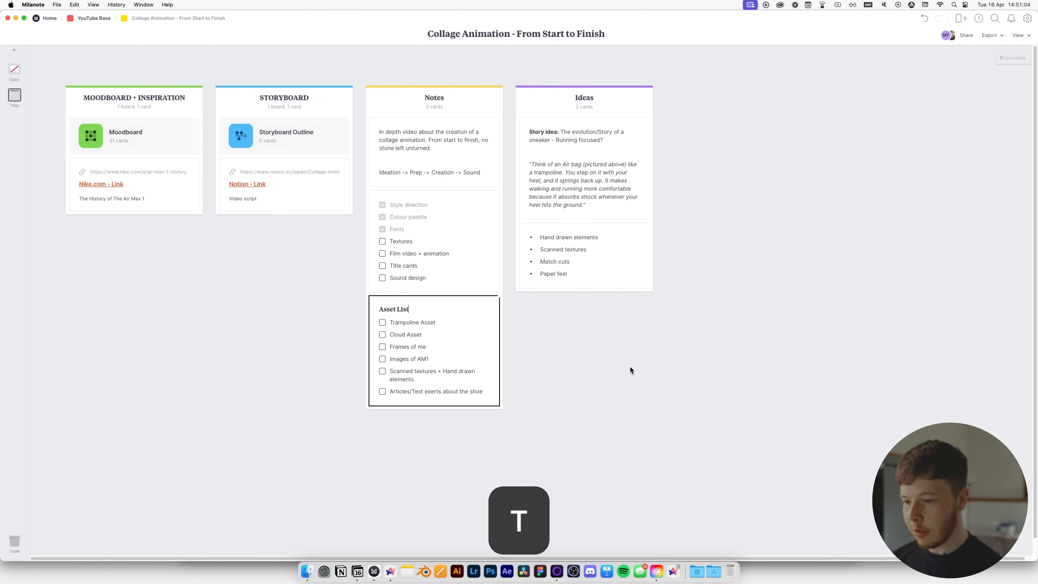
left_click(659, 364)
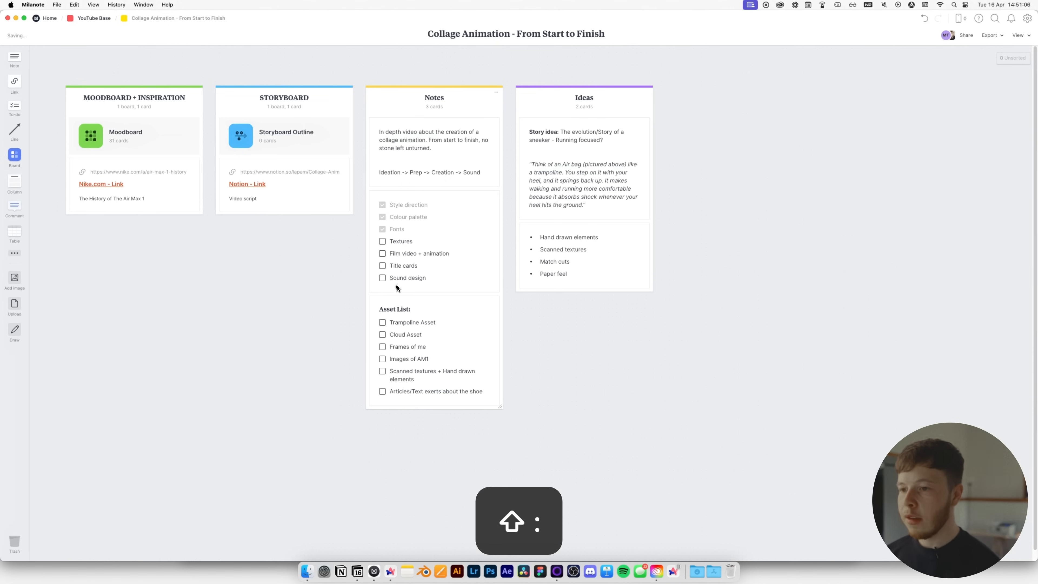
left_click_drag(436, 310, 758, 97)
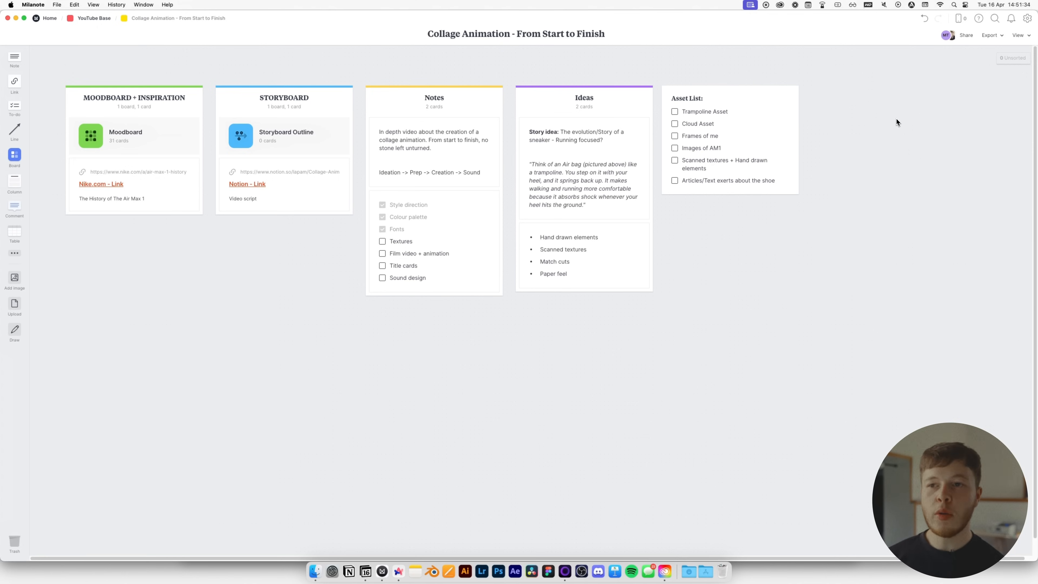
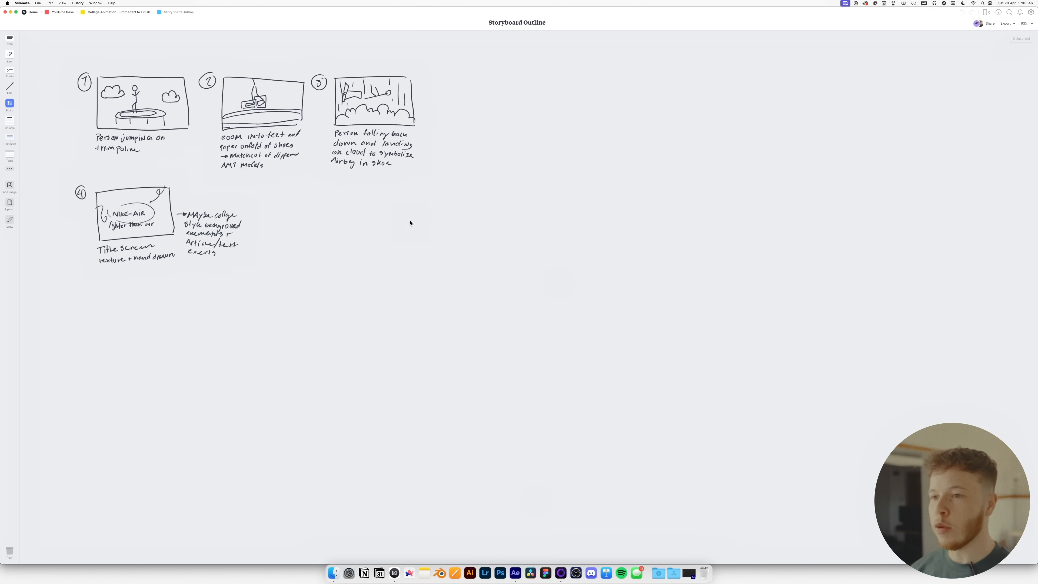
Switch to After Effects and add pexels-jahoo-388415.jpg to the Main composition with Trampoline.png above it.
key("super+Tab")
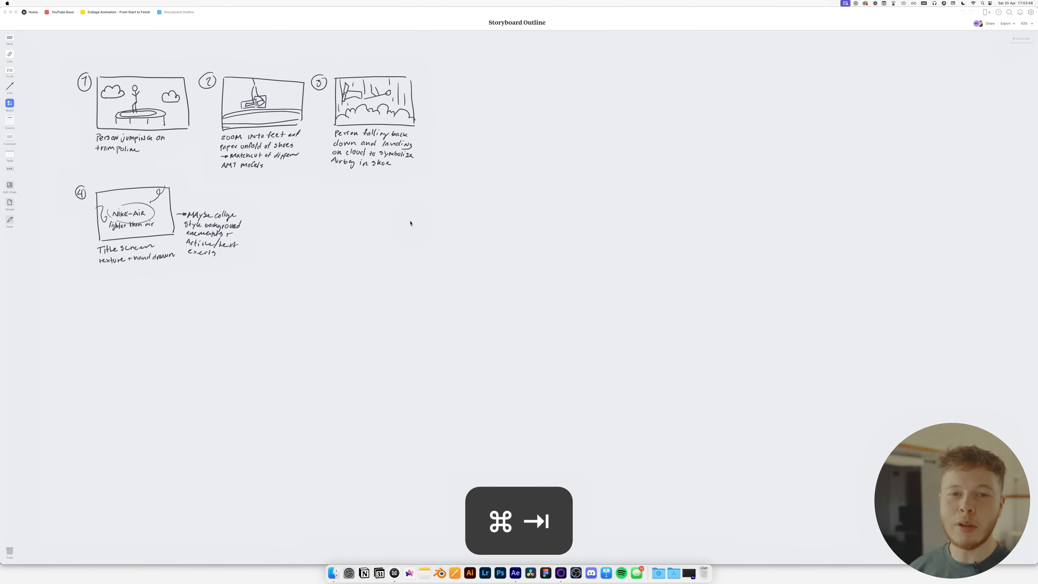
key("super+Tab")
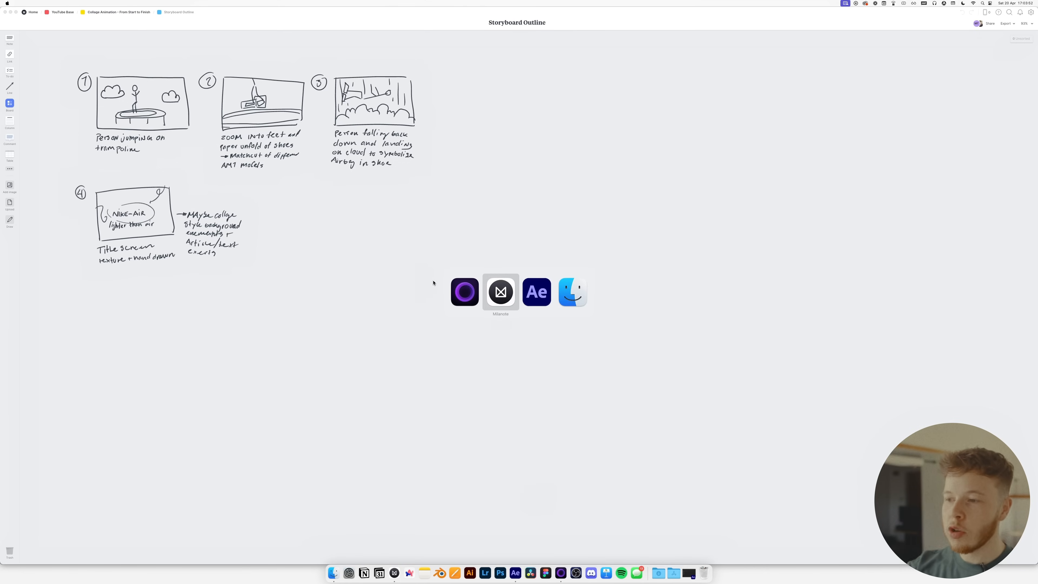
key("super+Tab")
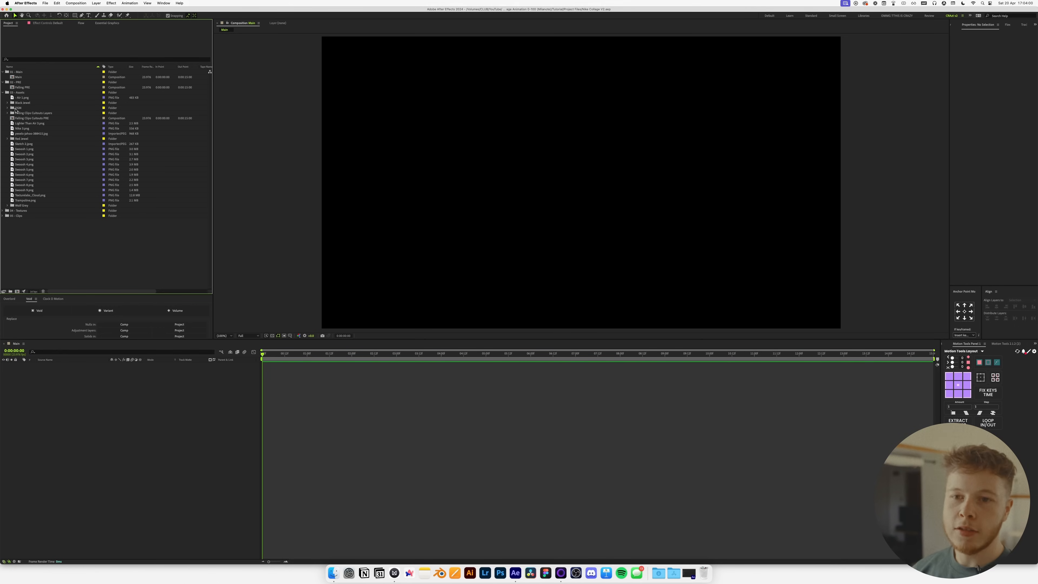
left_click_drag(31, 134, 135, 415)
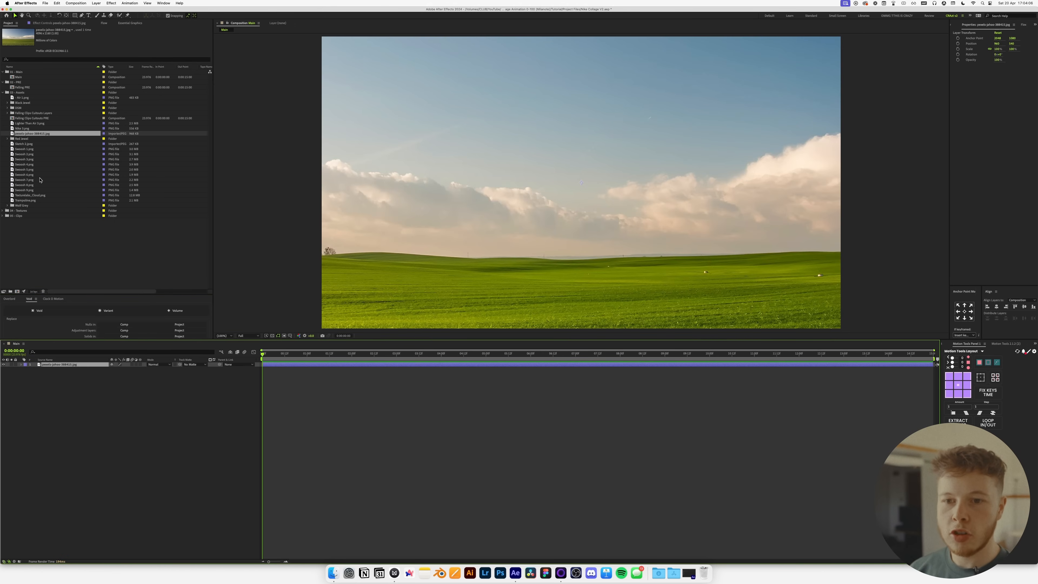
left_click_drag(25, 201, 58, 366)
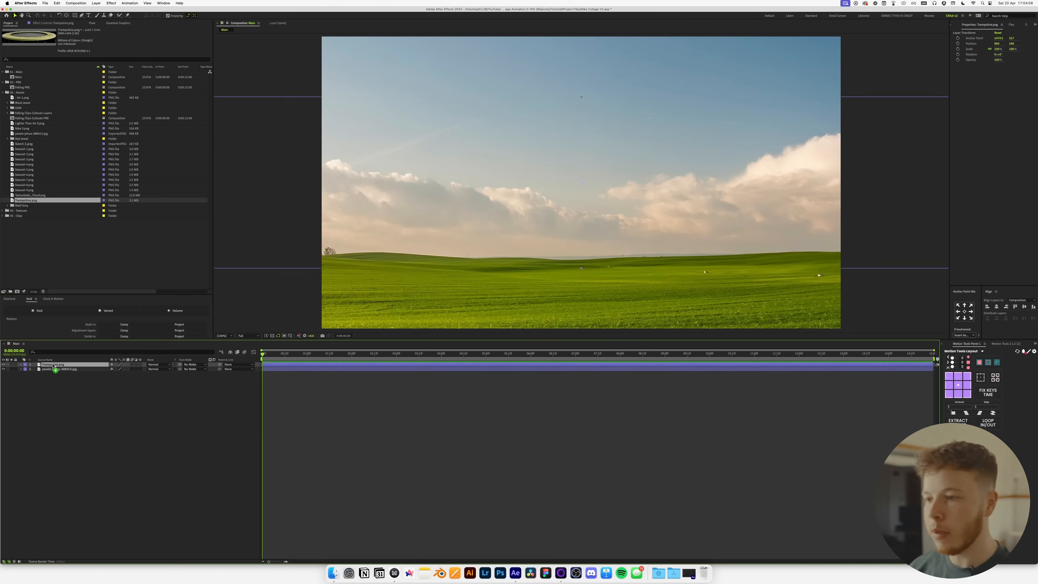
Scale down Trampoline.png, scale the field background to 59%, and undo the background's last move.
key("s")
left_click_drag(122, 369, 108, 382)
scroll(470, 158, "down", 1)
left_click(512, 274)
key("s")
mouse_move(577, 240)
left_mouse_down()
mouse_move(576, 232)
mouse_move(576, 257)
left_mouse_up()
key("super+z")
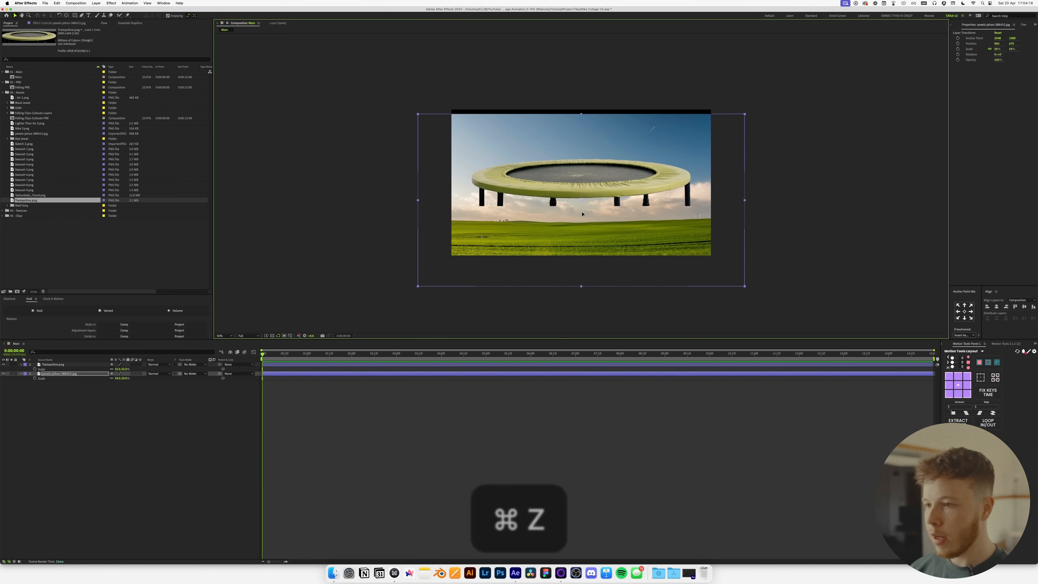
Scale Trampoline.png to 44% and lower it so its legs stand on the grass.
left_click(63, 364)
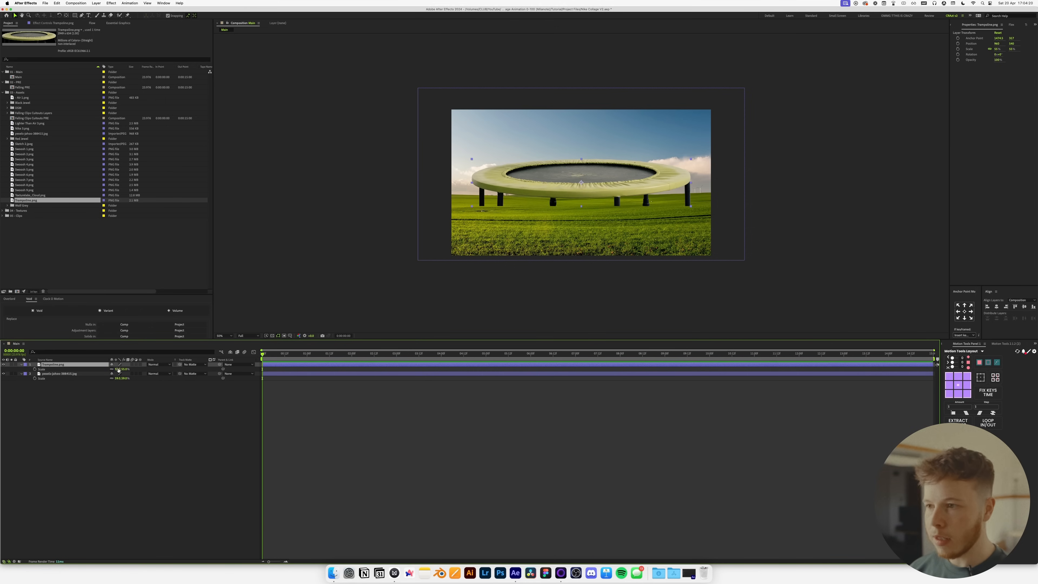
left_click_drag(119, 369, 114, 370)
left_click_drag(580, 180, 580, 223)
left_click(579, 329)
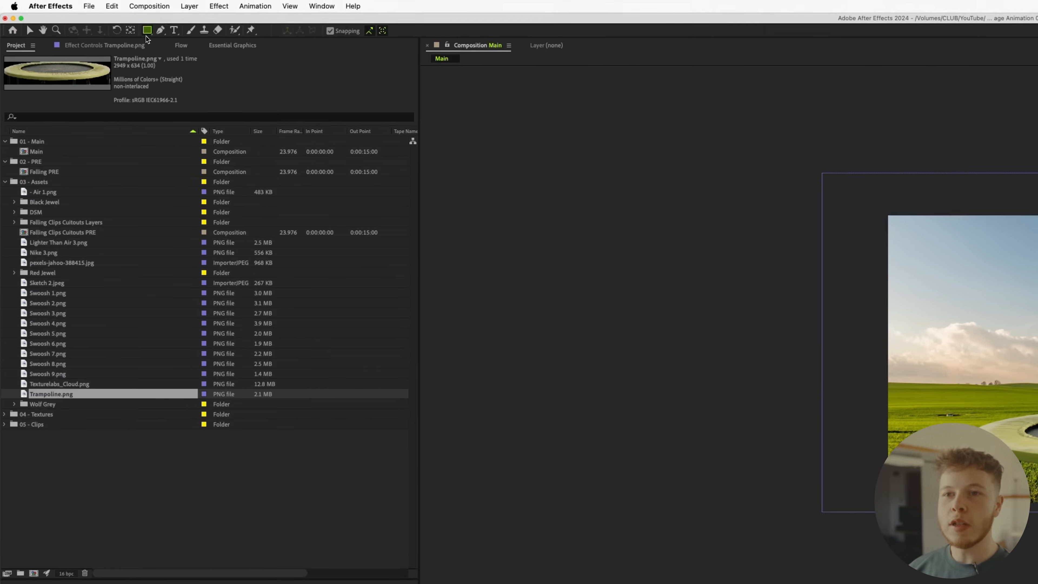
Draw a flat, black-filled ellipse over the trampoline's legs with the Ellipse tool as a ground shadow.
left_click(75, 17)
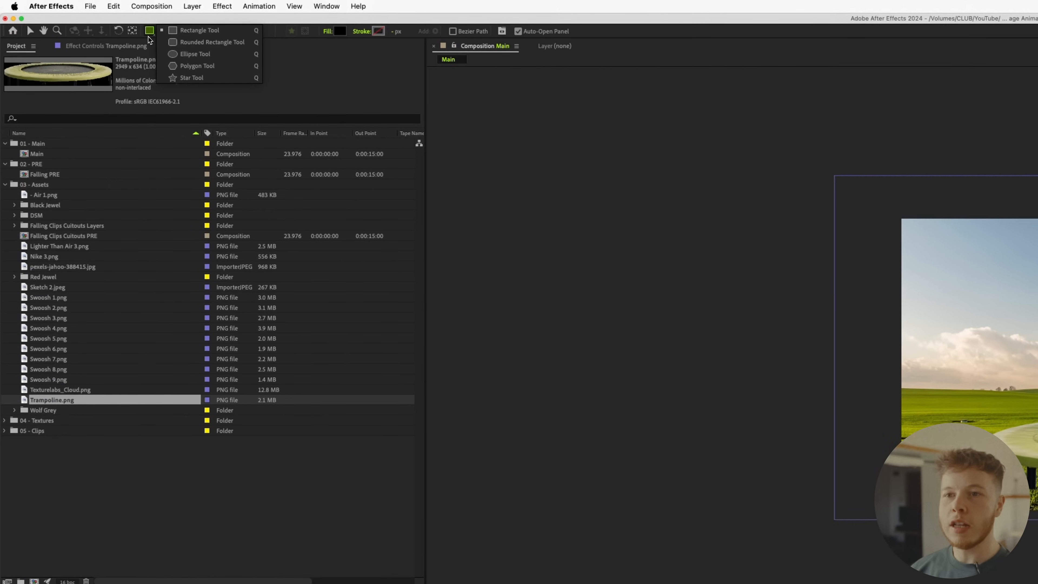
left_click(193, 53)
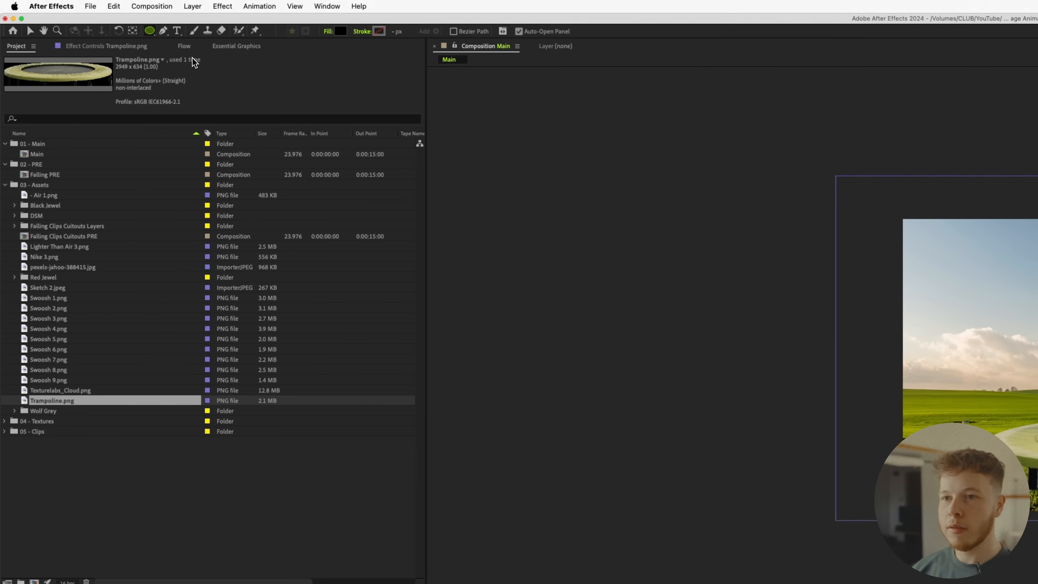
left_click(342, 33)
key("Return")
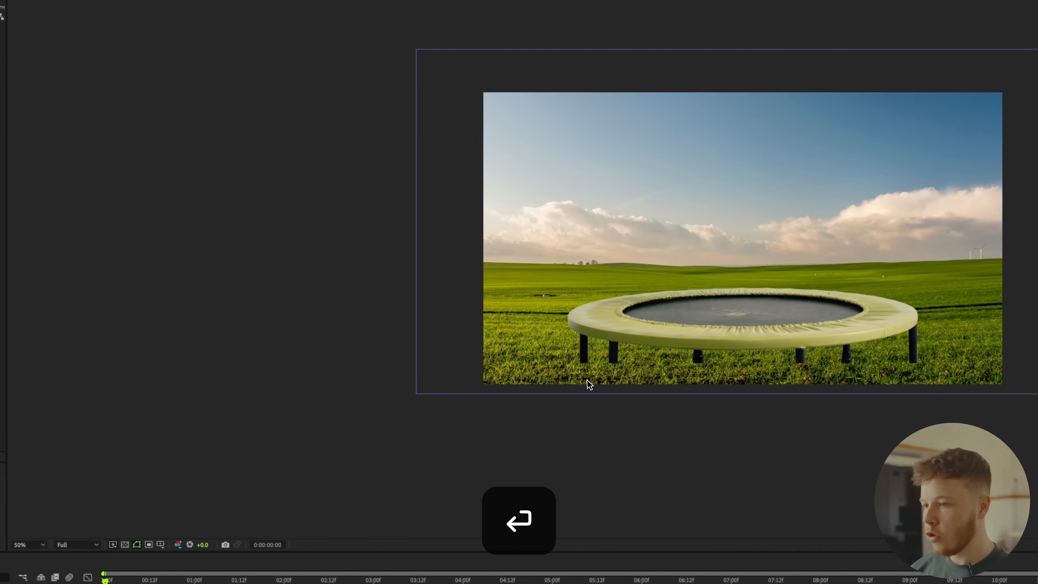
mouse_move(584, 375)
left_mouse_down()
mouse_move(993, 312)
mouse_move(932, 316)
left_mouse_up()
key("space")
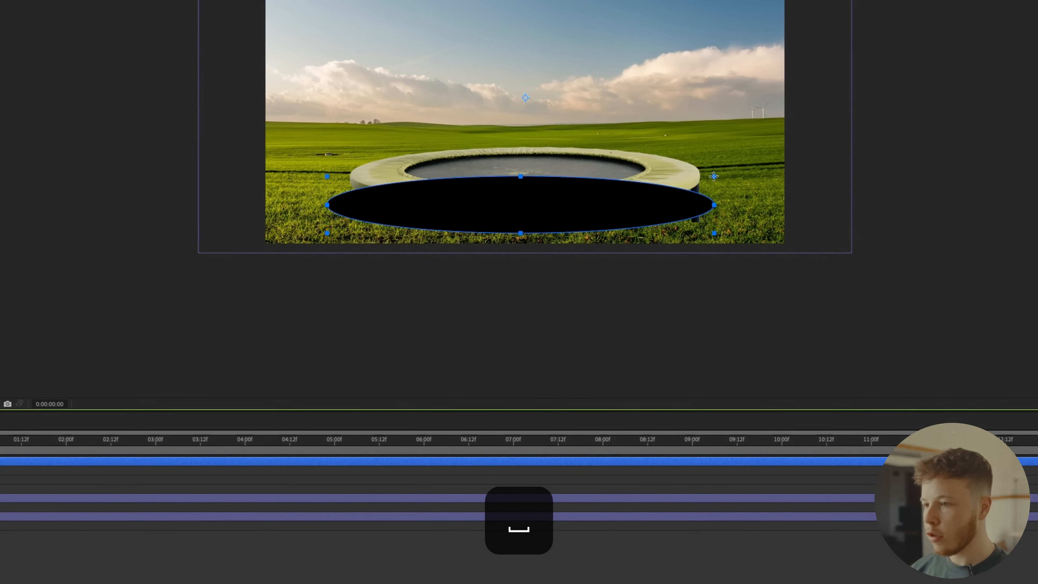
left_click_drag(714, 176, 716, 190)
Apply Fast Box Blur to the shadow ellipse and place its layer beneath Trampoline.png.
left_click(151, 451)
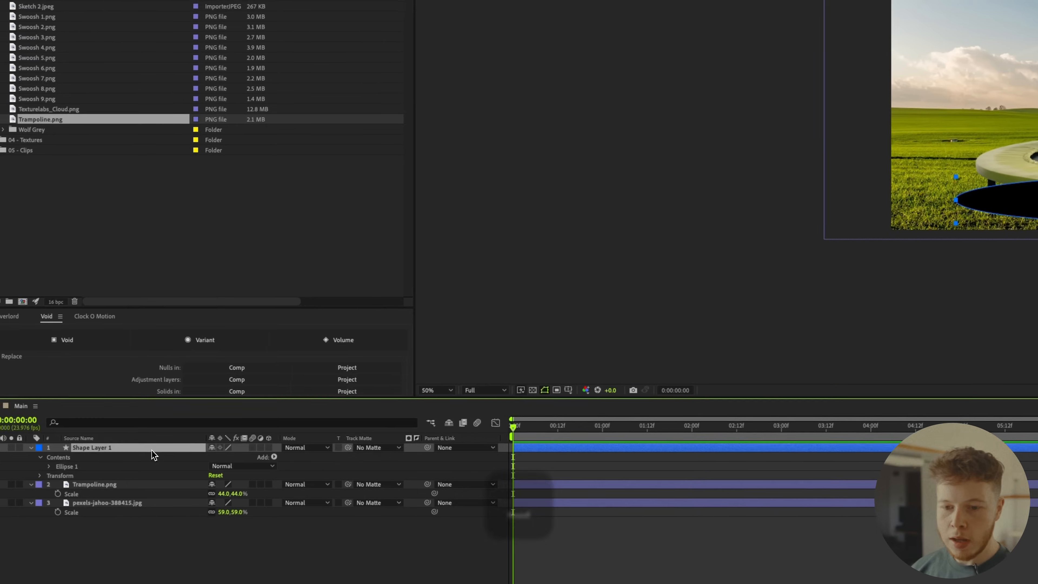
key("ctrl+space")
type("fast")
key("Return")
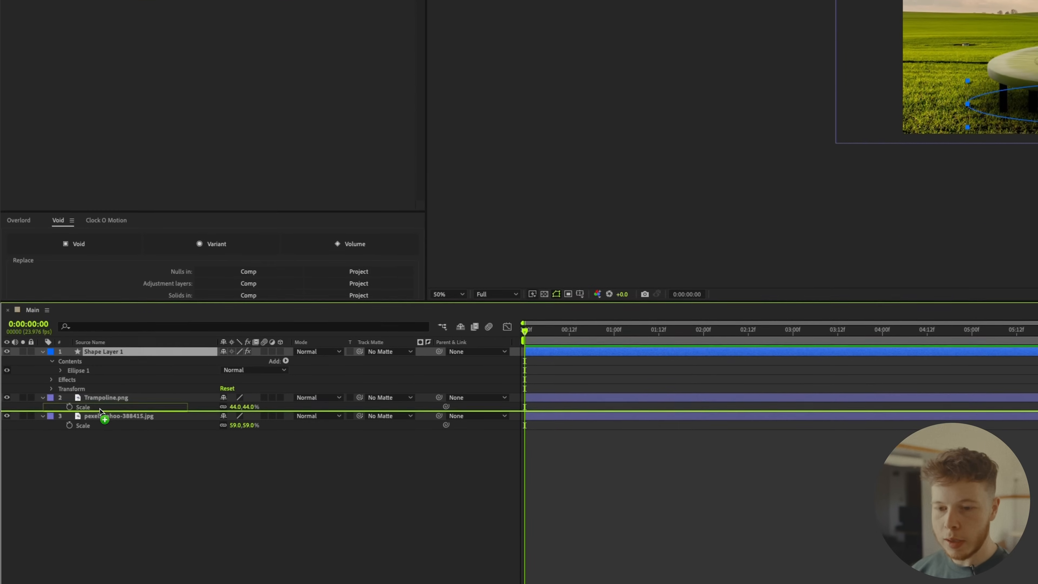
Lower the shadow ellipse layer's opacity to 48%.
key("t")
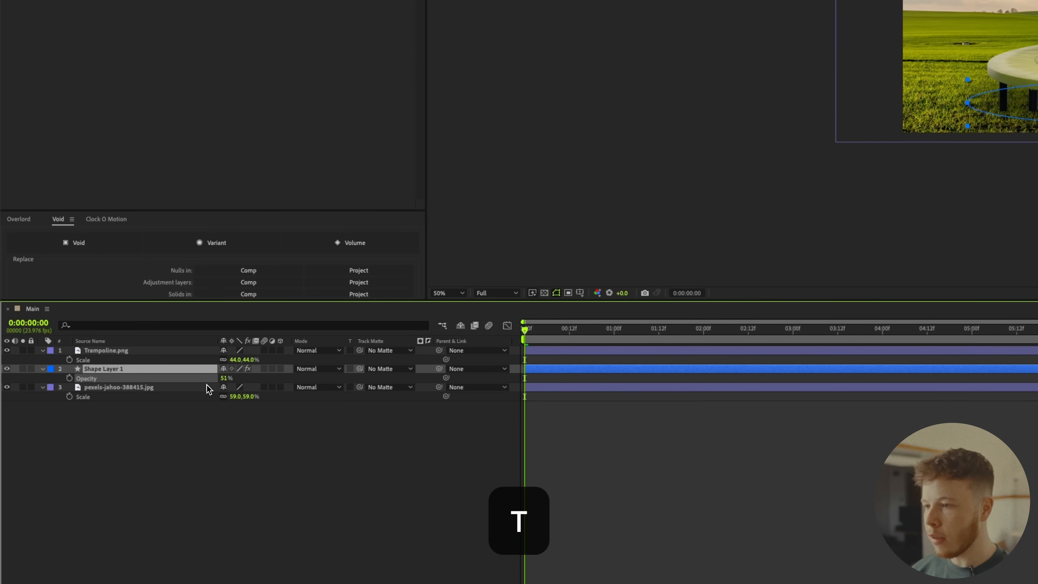
key("v")
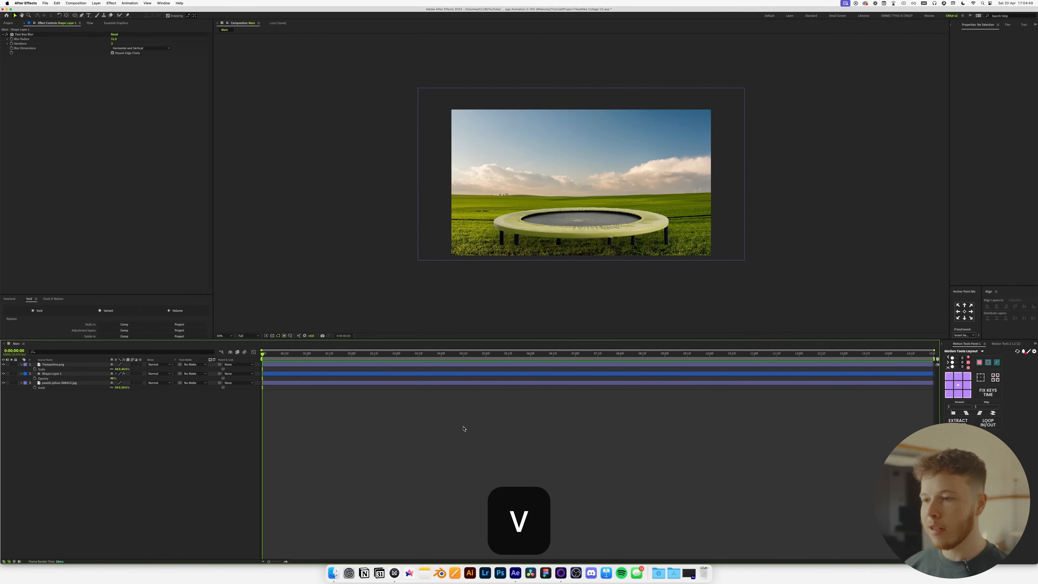
left_click(64, 376)
key("shift+Page_Down")
left_click(408, 412)
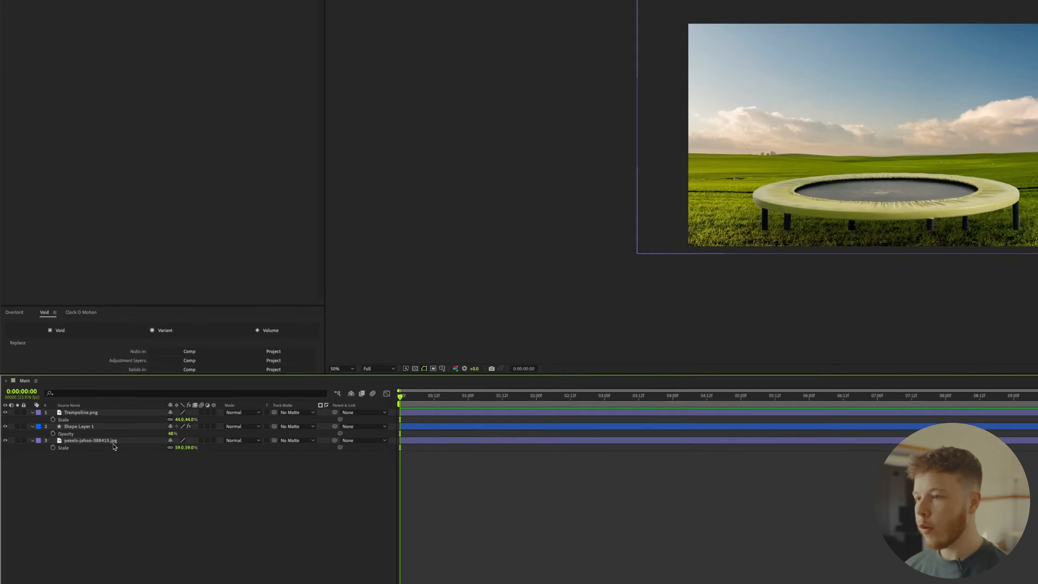
Apply Fast Box Blur to the pexels-jahoo-388415.jpg background with a blur radius of 6 and 5 iterations.
left_click(75, 383)
key("ctrl+space")
type("fas")
key("Return")
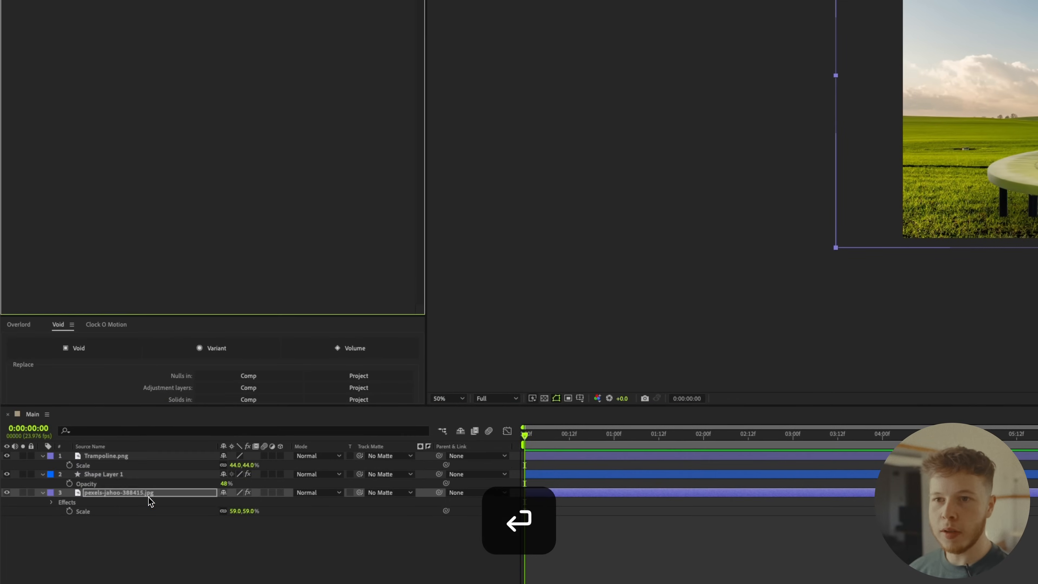
left_click_drag(221, 71, 233, 71)
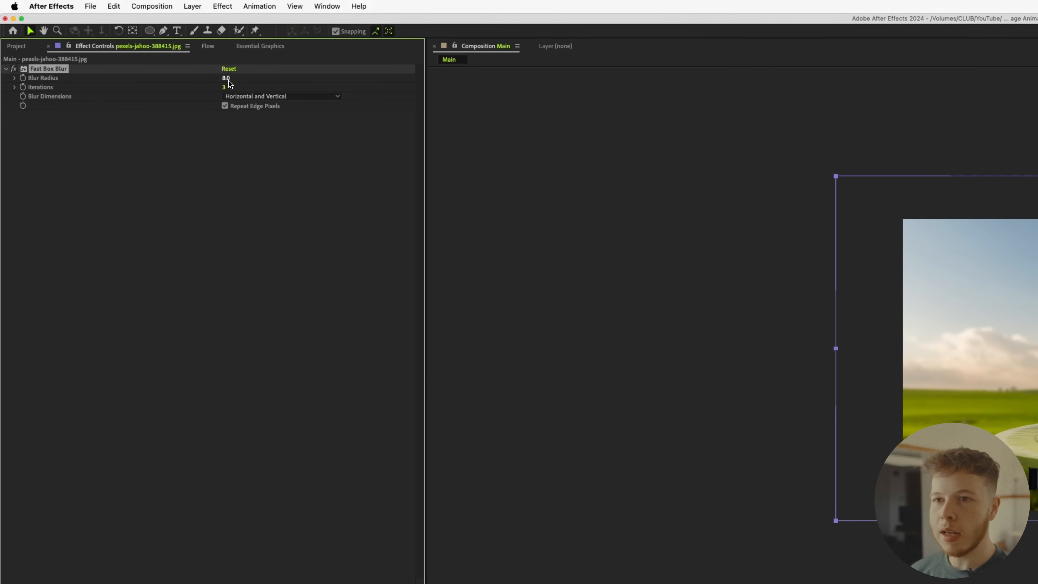
left_click(226, 78)
type("6")
key("Tab")
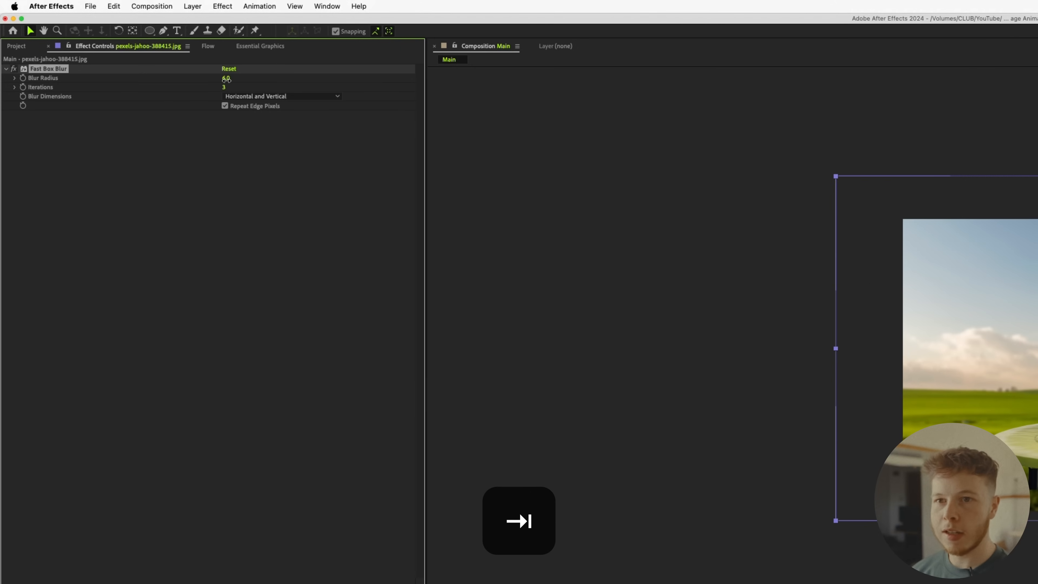
type("5")
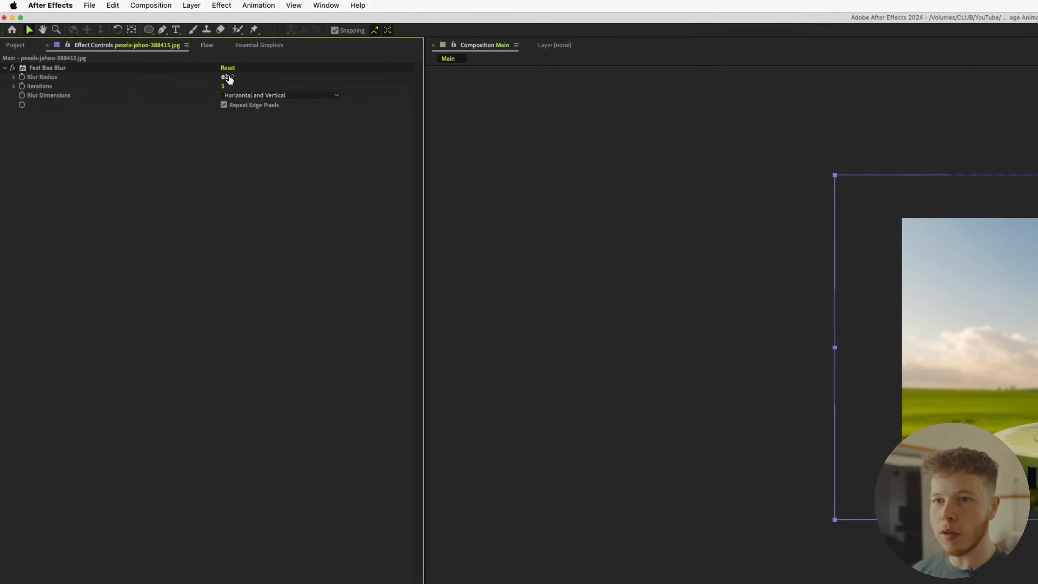
Set the Fast Box Blur radius on the pexels-jahoo-388415.jpg background to 4.
left_click(230, 78)
type("4")
key("Return")
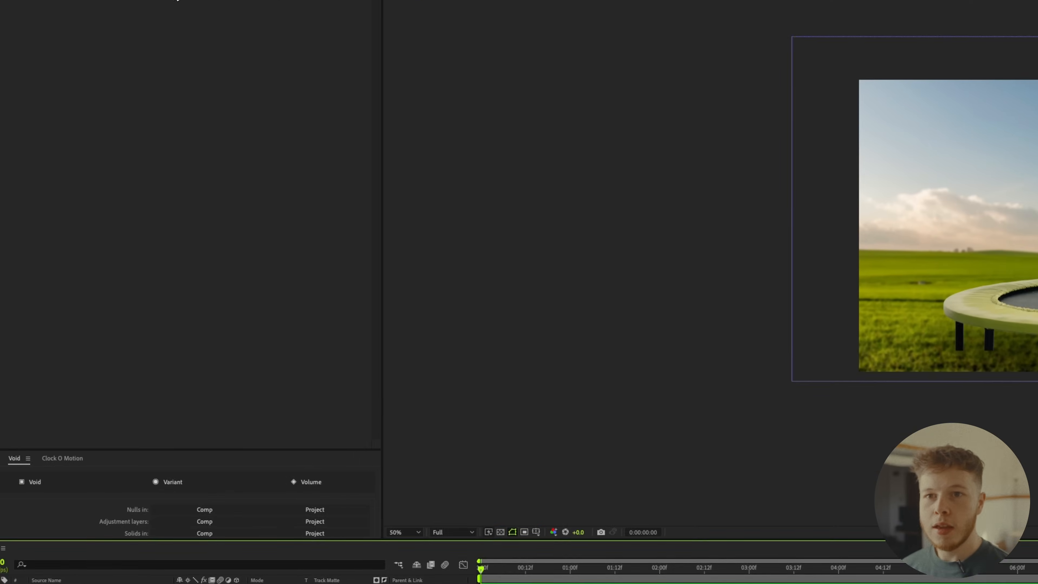
Add the Falling PRE composition as the topmost layer in Main and move it upward so the feet land on the trampoline.
left_click(14, 44)
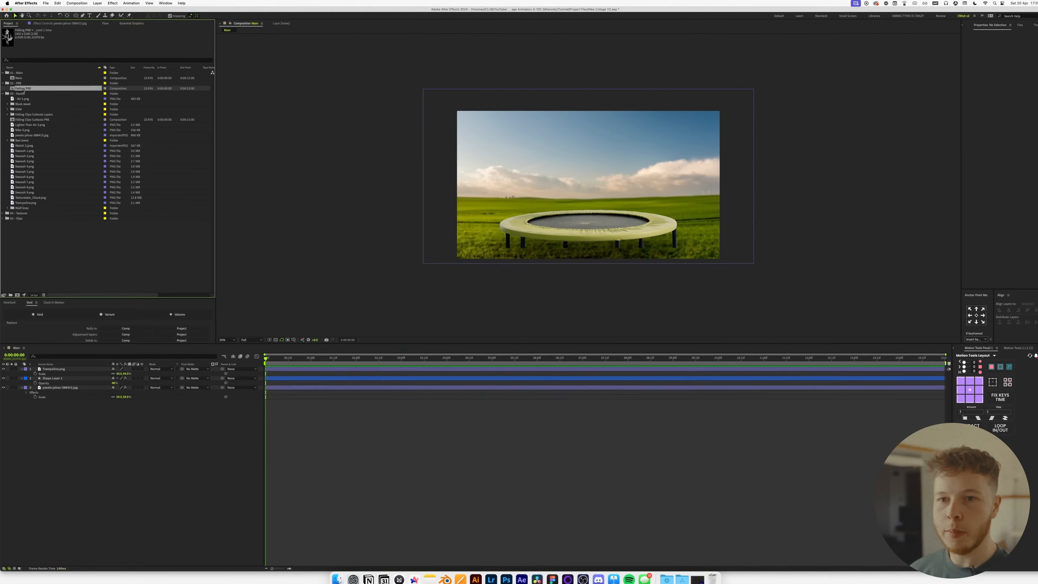
double_click(45, 174)
mouse_move(265, 355)
left_mouse_down()
mouse_move(354, 355)
mouse_move(260, 355)
left_mouse_up()
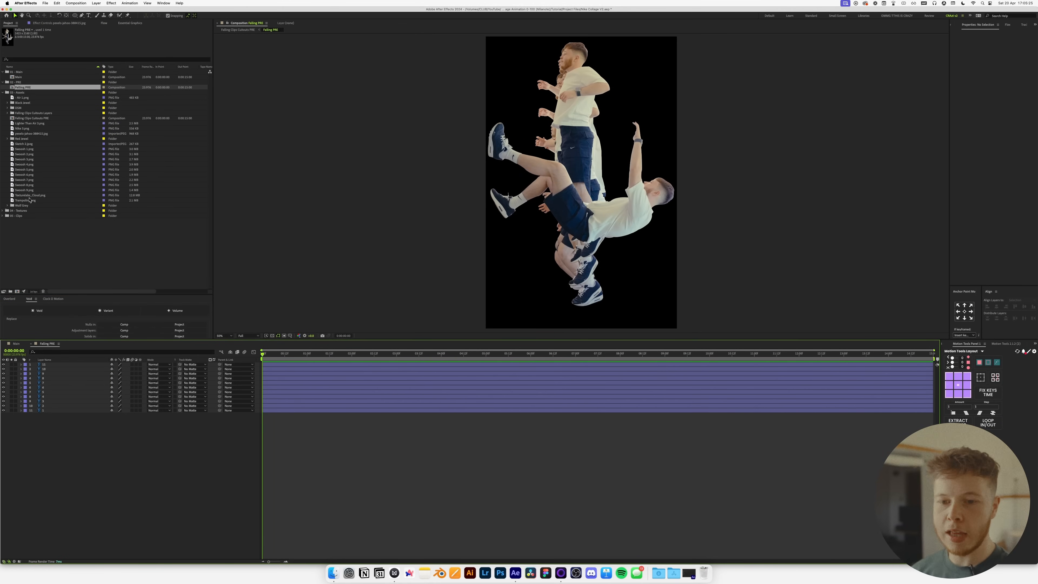
left_click(16, 344)
left_click_drag(24, 88, 74, 366)
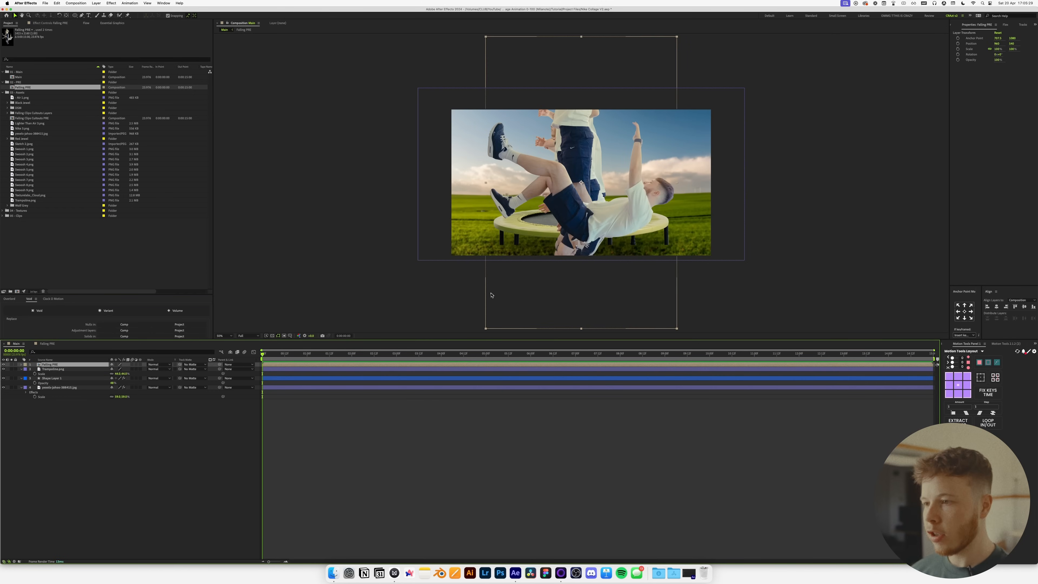
left_click_drag(582, 222, 582, 142)
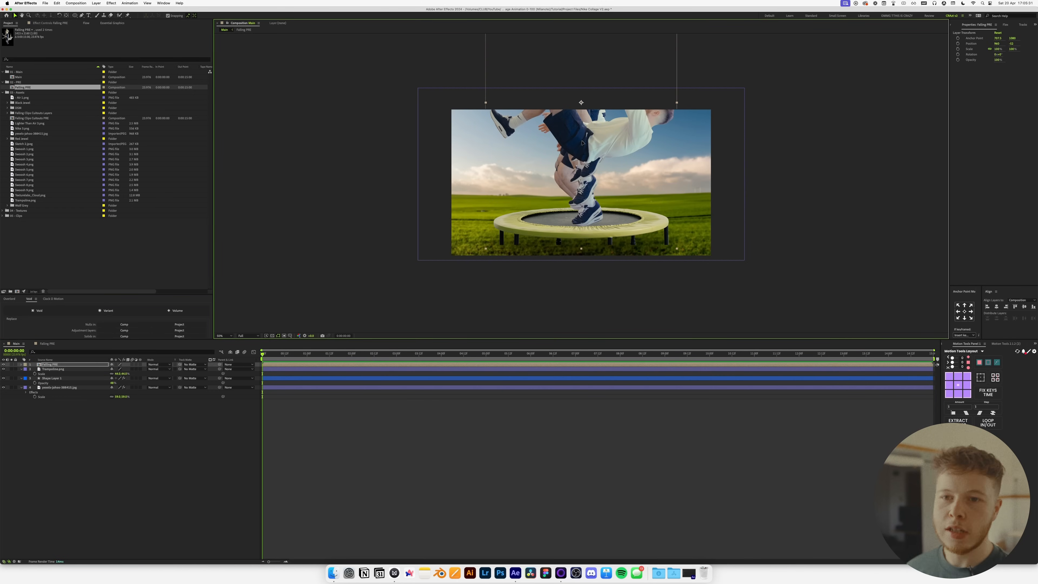
Scale the Falling PRE layer in Main to 50%.
key("s")
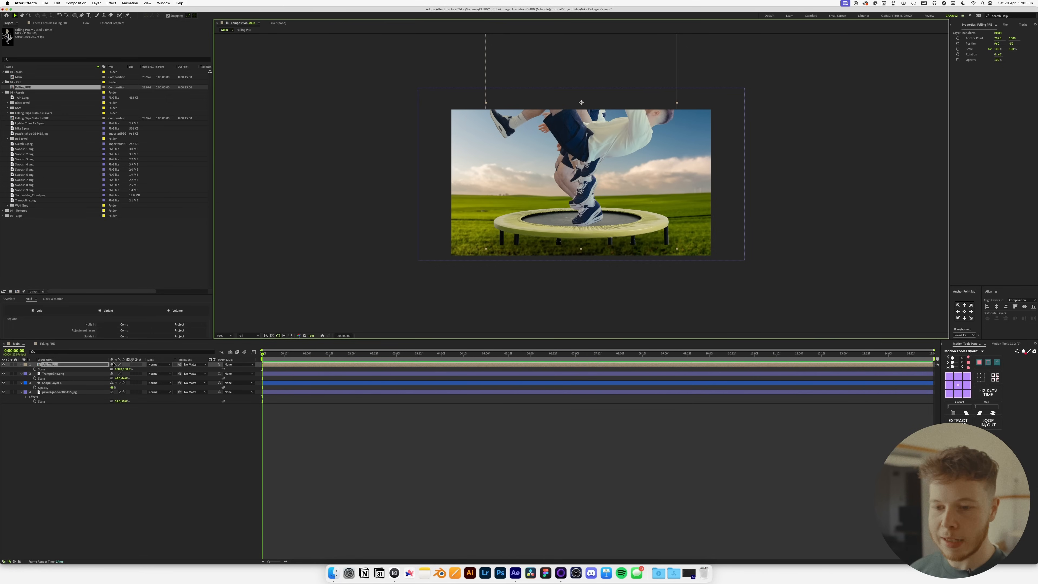
left_click_drag(118, 371, 94, 371)
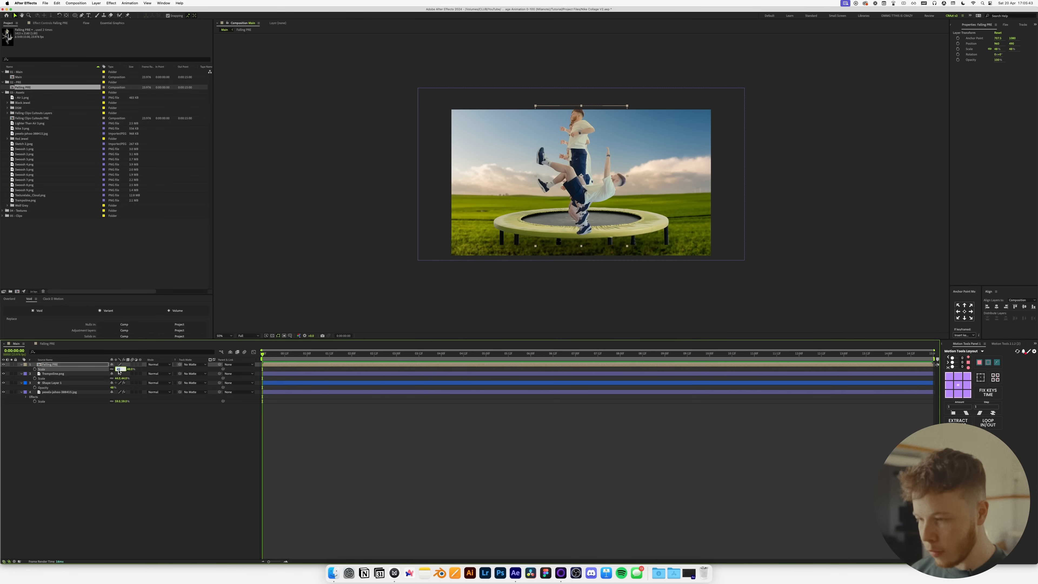
type("50")
key("Return")
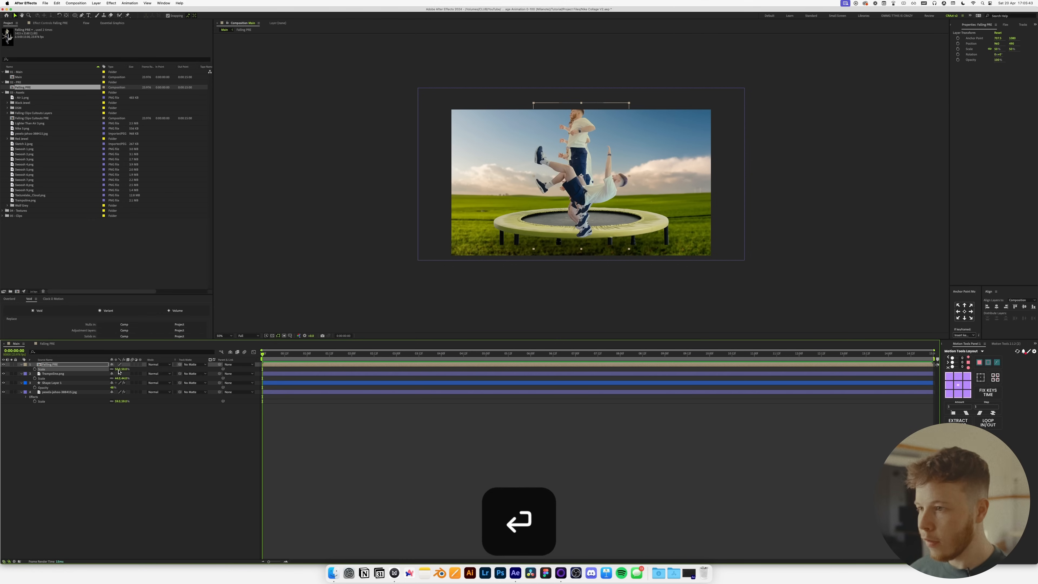
Rename the ellipse shape layer as Shadow and parent it to the Trampoline.png layer.
left_click(49, 383)
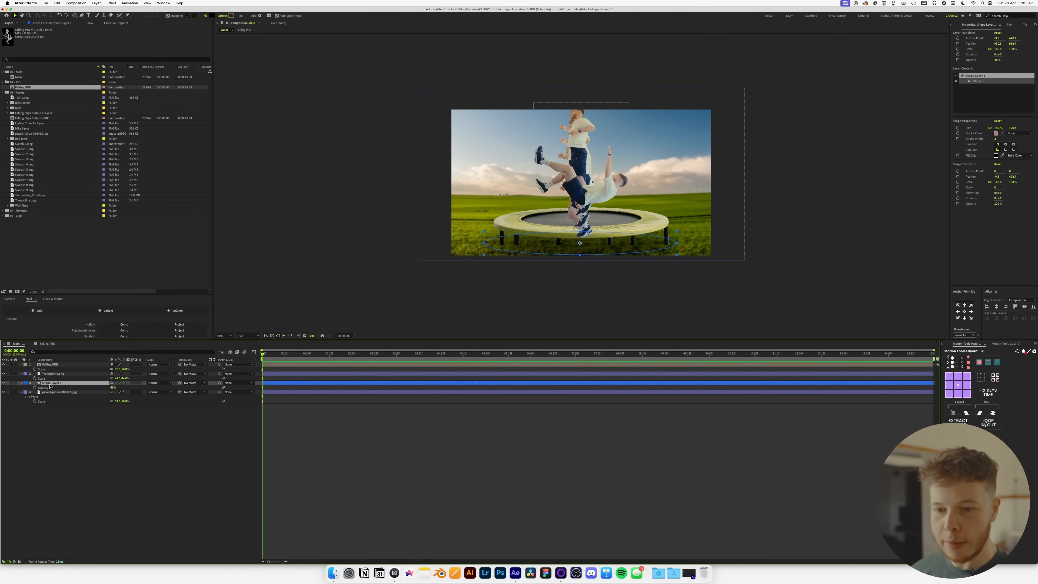
key("Return")
type("Shadow")
key("Return")
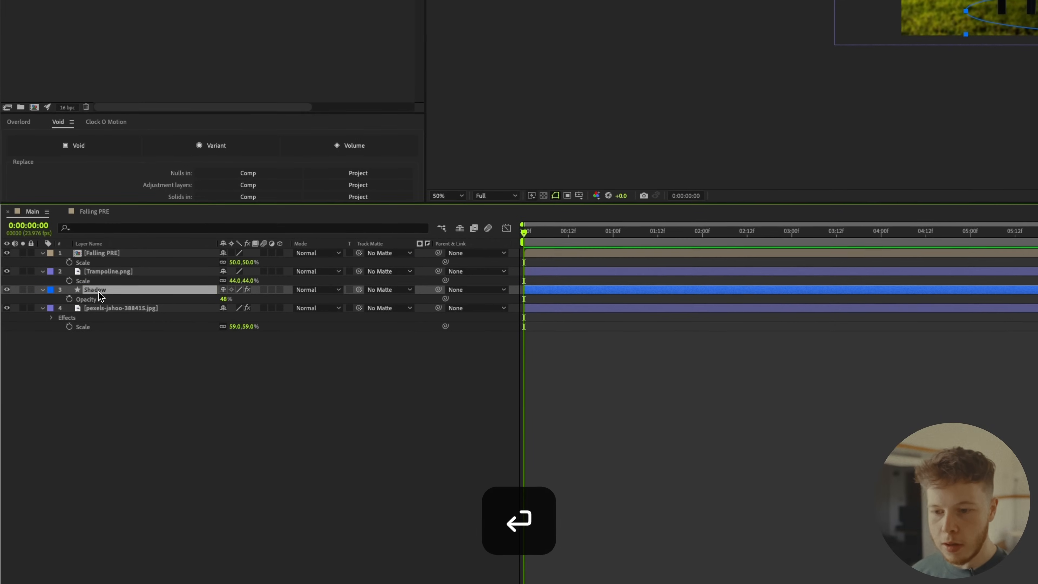
left_click_drag(438, 290, 101, 272)
Scale down the Trampoline.png layer with its parented shadow and nudge it 20 pixels down.
left_click_drag(258, 282, 235, 283)
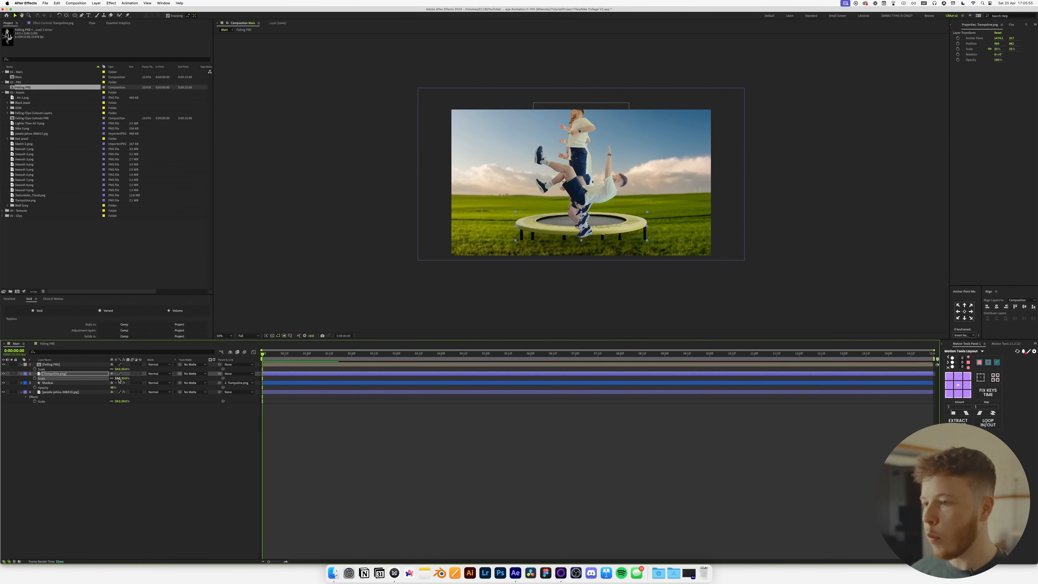
key("shift+Down")
key("shift+Down")
Nudge the Falling PRE layer upward until the figure's feet rest on the smaller trampoline's surface.
left_click(49, 365)
key("shift+Up")
key("shift+Up")
key("shift+Up")
key("shift+Up")
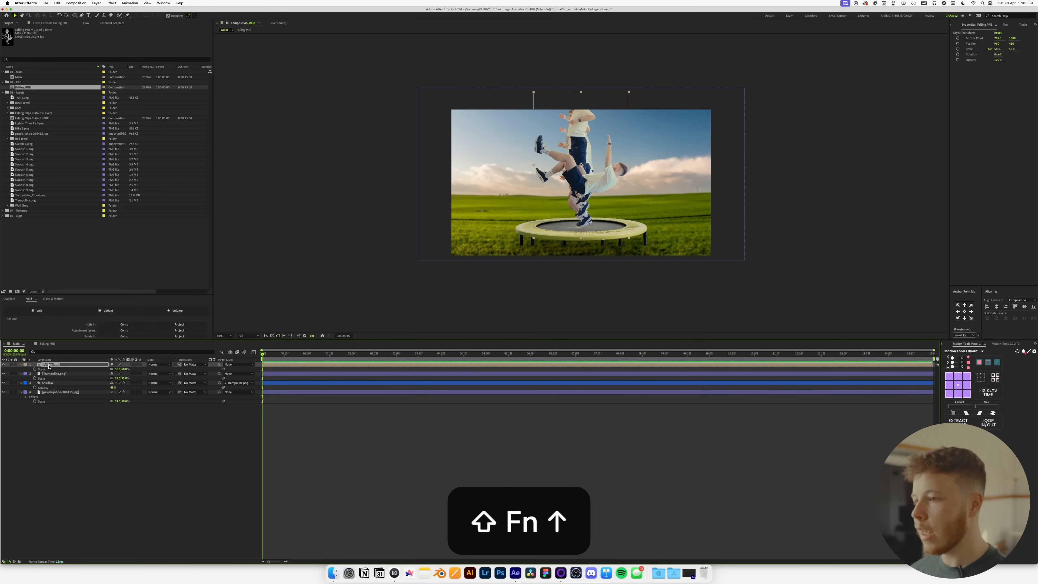
key("Down")
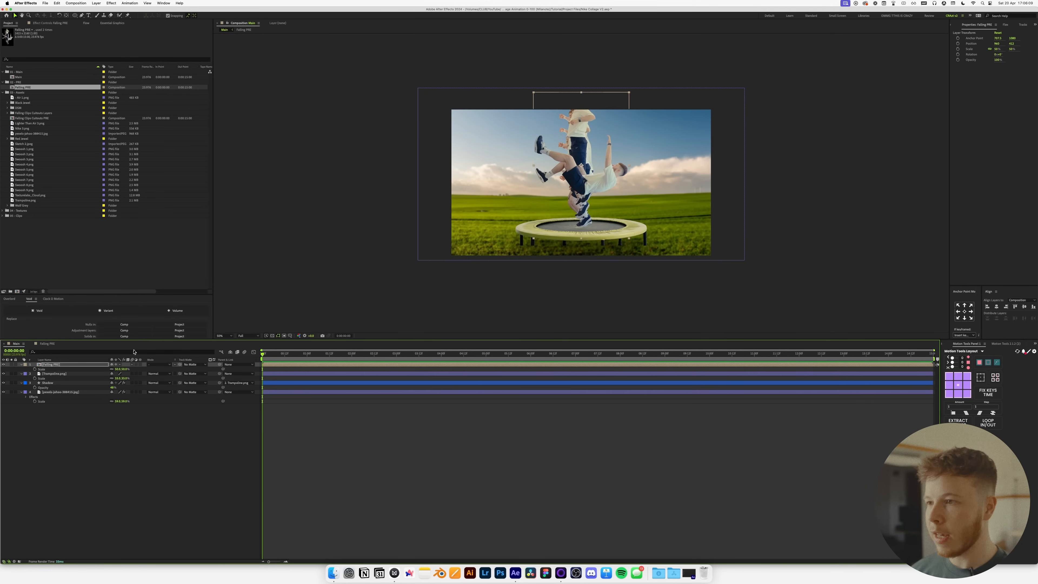
Open the Falling PRE composition and increase its height to nearly double in the composition settings, keeping the width.
double_click(60, 365)
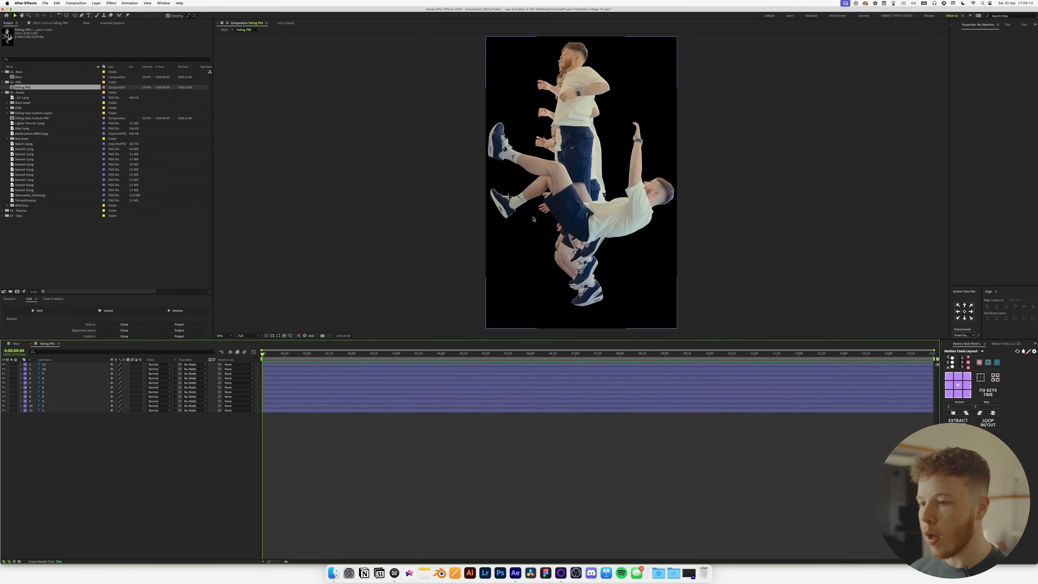
key("comma")
key("comma")
key("super+k")
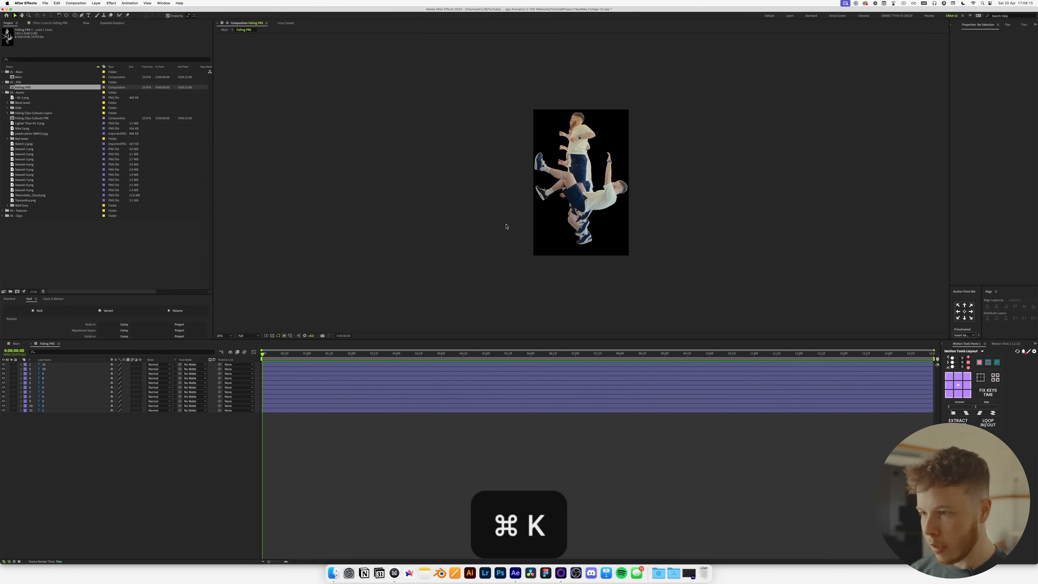
left_click_drag(396, 217, 643, 205)
left_click_drag(395, 216, 520, 216)
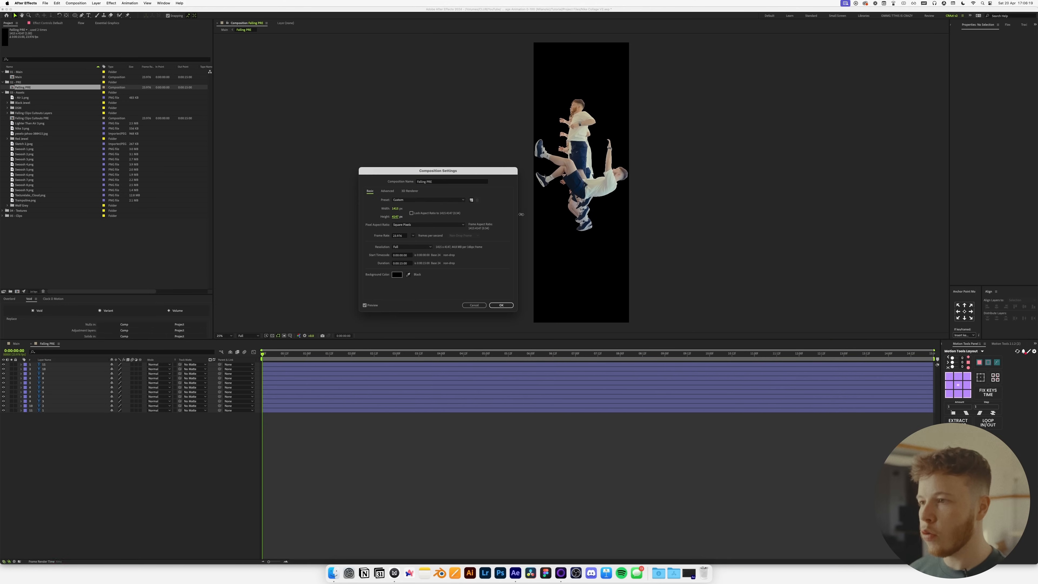
left_click(501, 305)
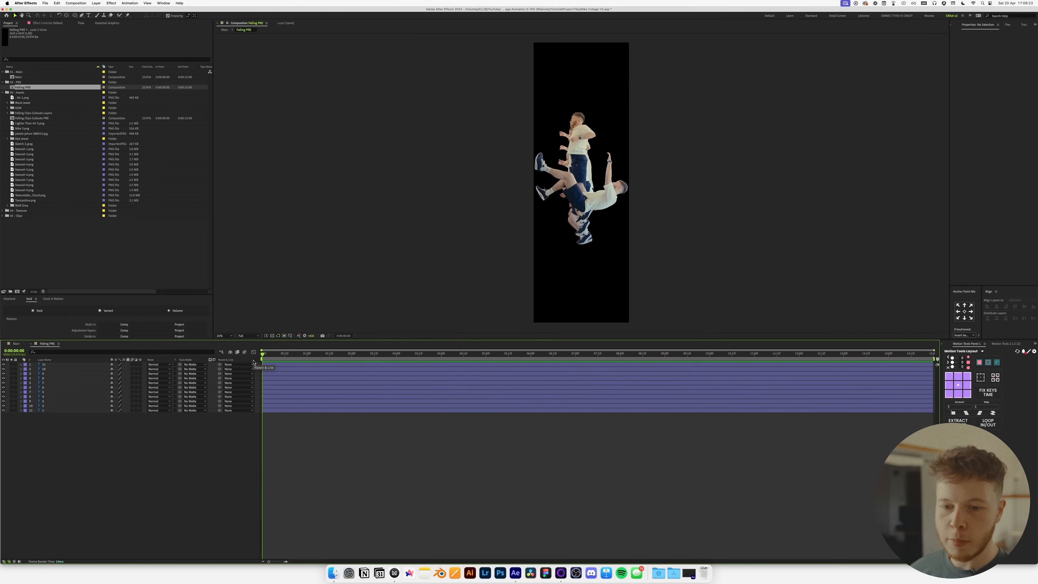
Trim the ends of all eleven layers in Falling PRE to frame 2.
key("super+Right")
key("super+Right")
key("super+a")
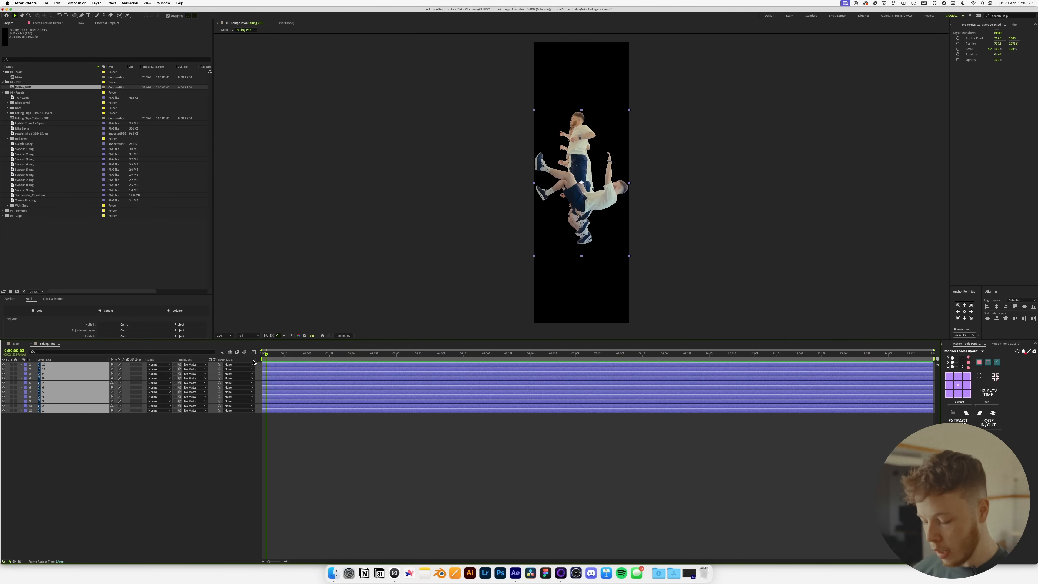
key("alt+bracketright")
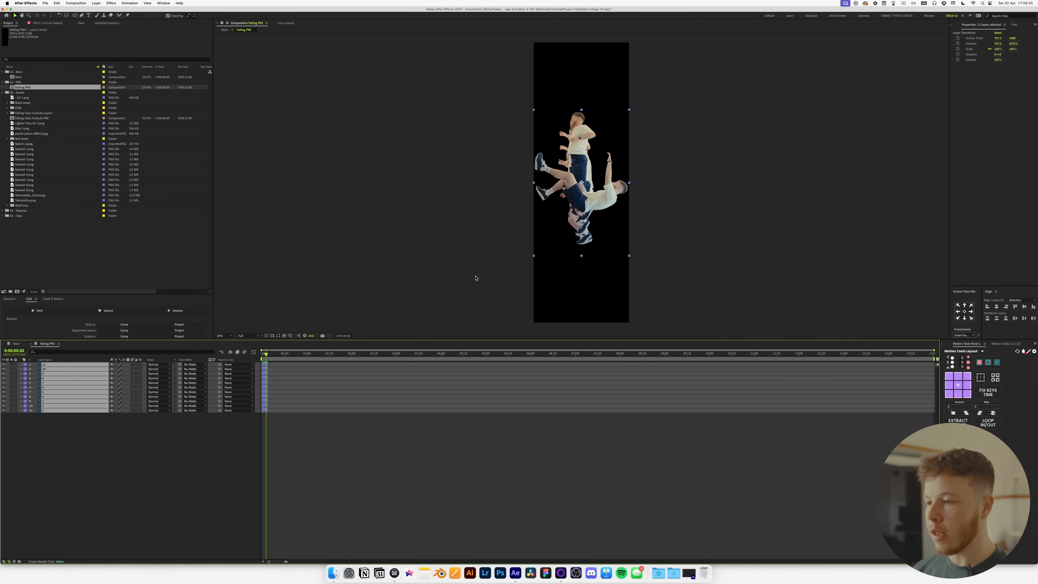
Sequence all Falling PRE layers in ascending order from the start with Motion Tools, using amount 3 and step 1.
key("super+End")
key("super+Home")
left_click(128, 462)
key("super+a")
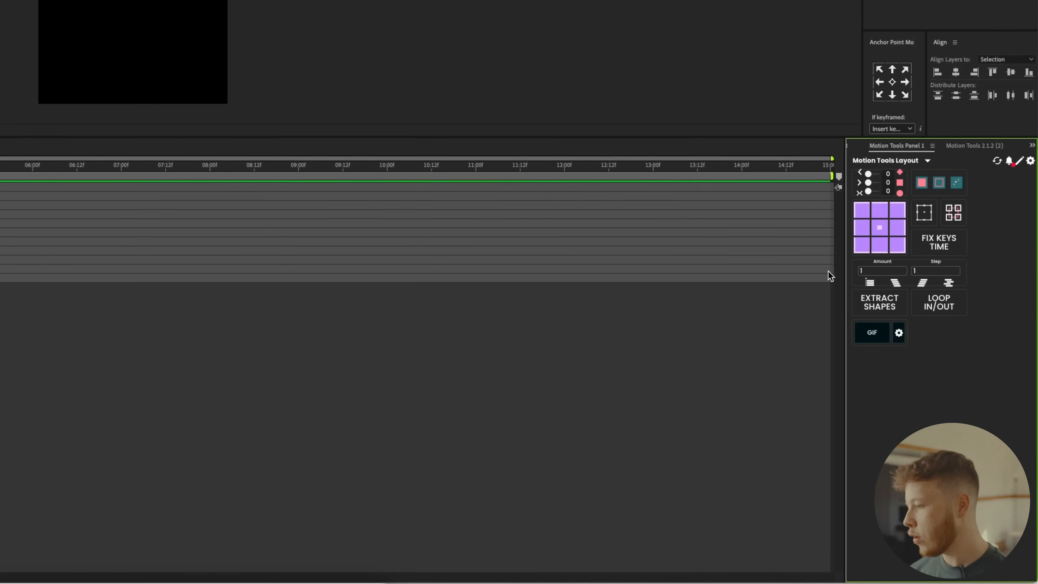
type("3")
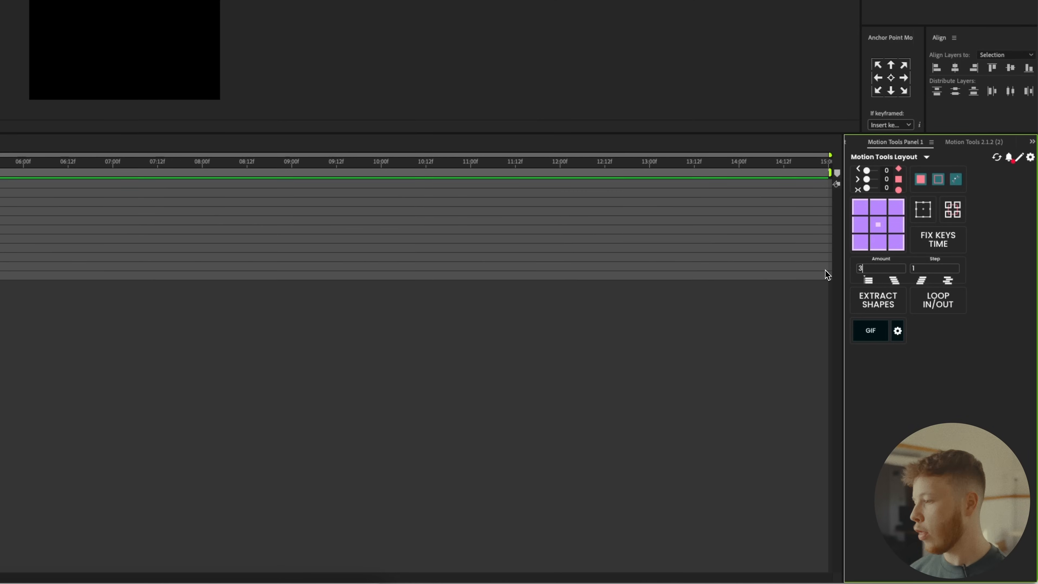
left_click(916, 283)
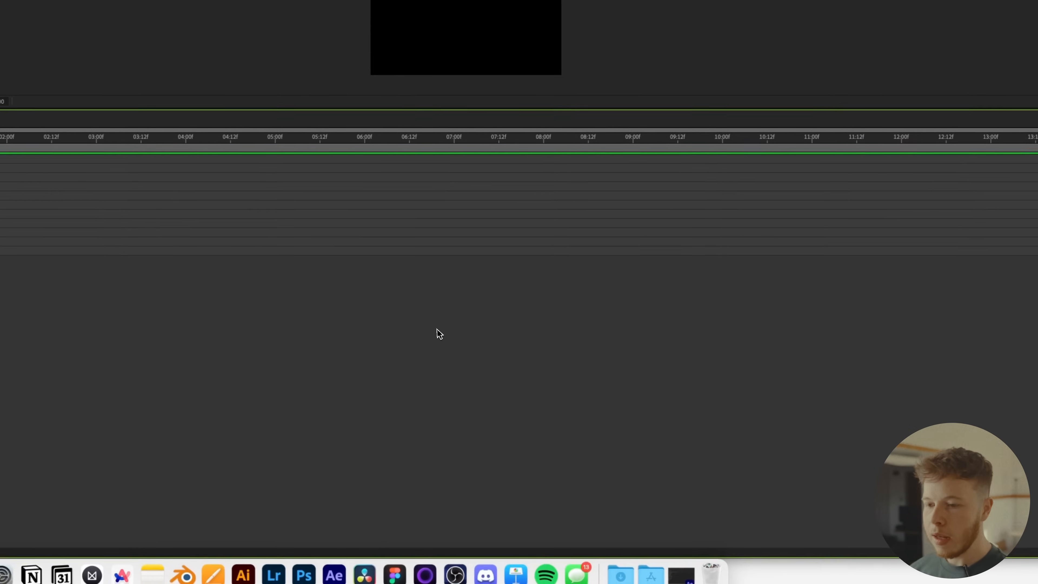
Scrub through the sequenced cutout frames in Falling PRE and in Main at a larger magnification to check the jump's timing.
left_click_drag(345, 238, 349, 259)
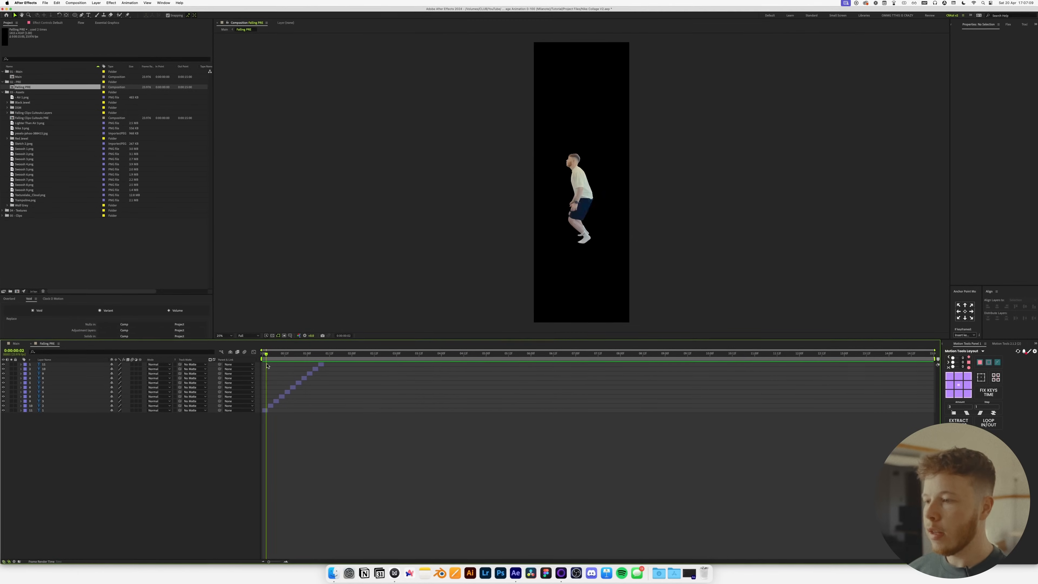
left_click_drag(266, 366, 264, 366)
left_click(16, 344)
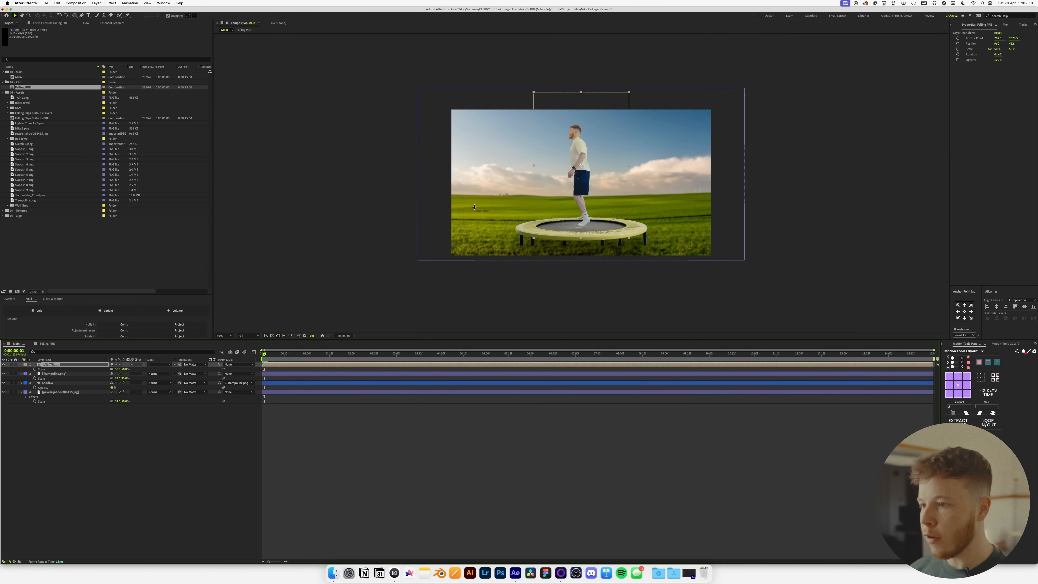
scroll(586, 207, "up", 1)
left_click(223, 336)
left_click(224, 345)
left_click_drag(265, 358, 292, 355)
mouse_move(298, 355)
left_mouse_down()
mouse_move(286, 355)
mouse_move(296, 355)
left_mouse_up()
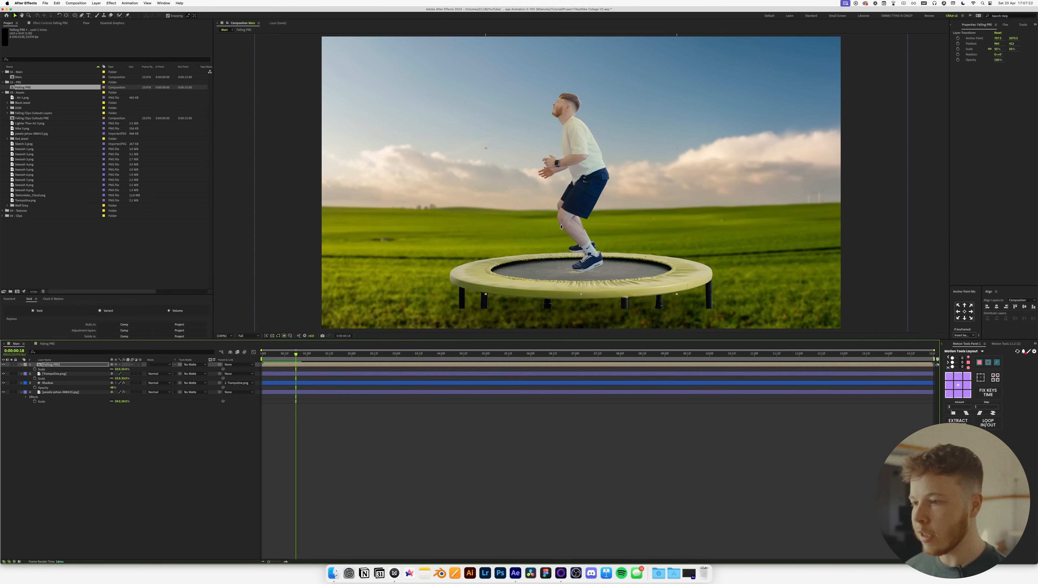
Shift layers 7 to 11 in Falling PRE one frame later in the timeline and scrub through the result.
key("comma")
double_click(307, 367)
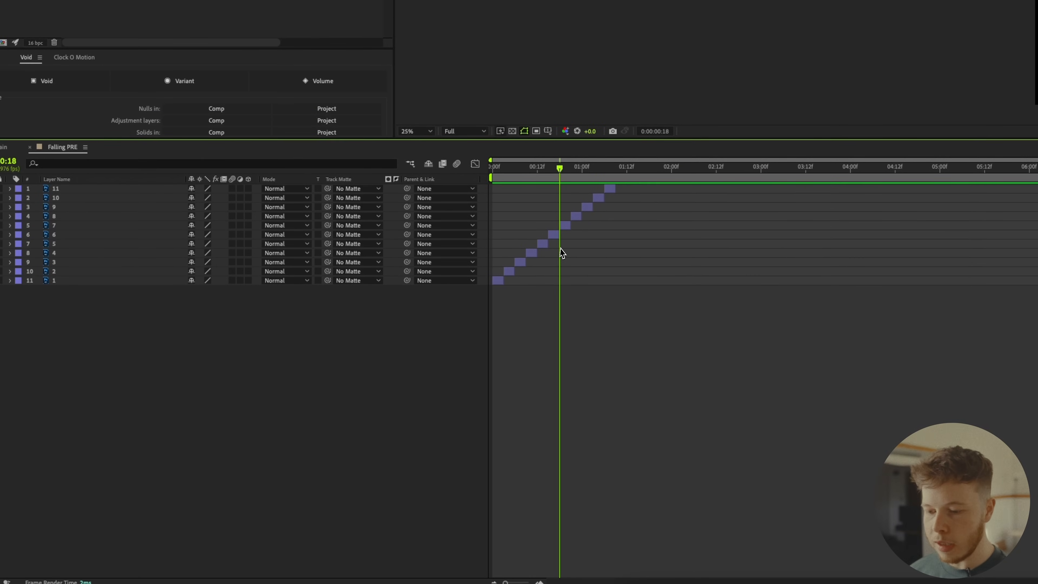
left_click_drag(505, 581, 521, 579)
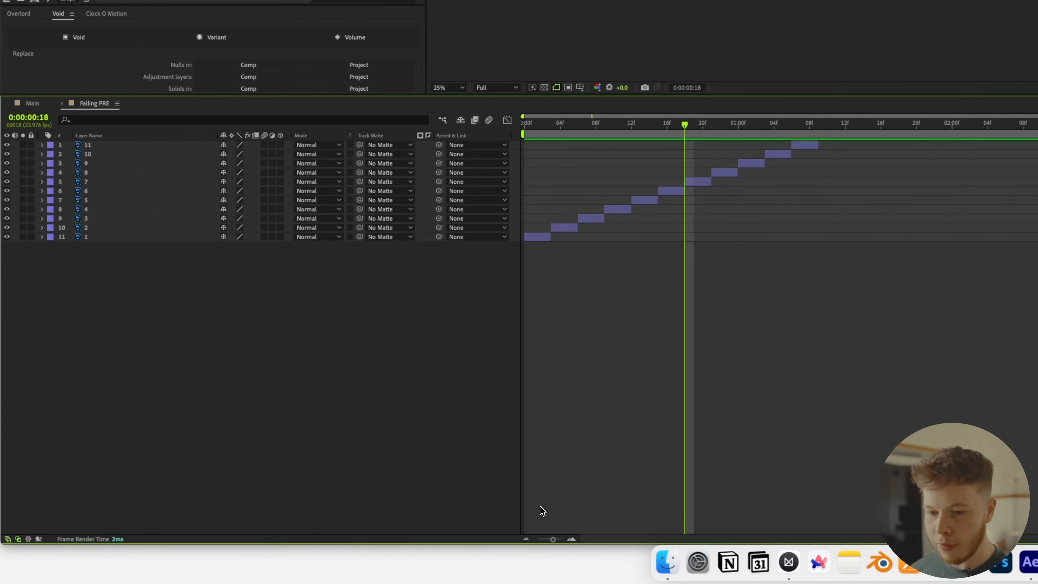
left_click(695, 183)
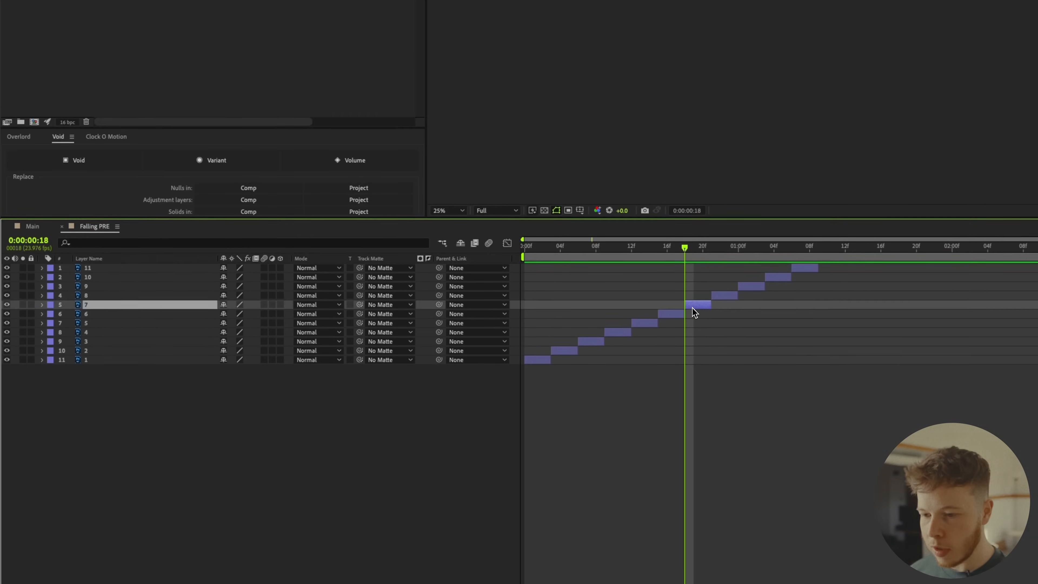
left_click(86, 269, "shift")
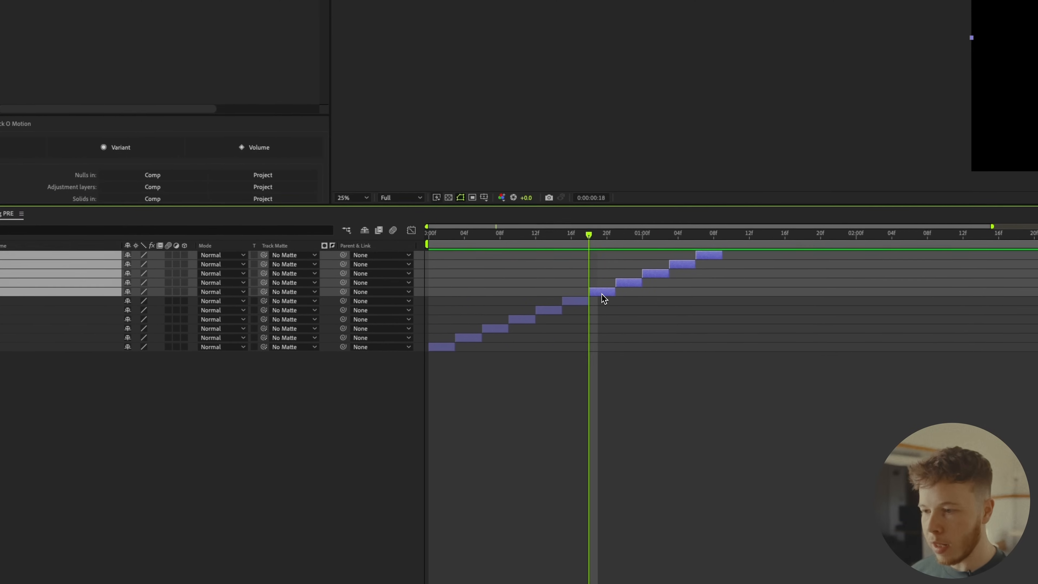
left_click(574, 243)
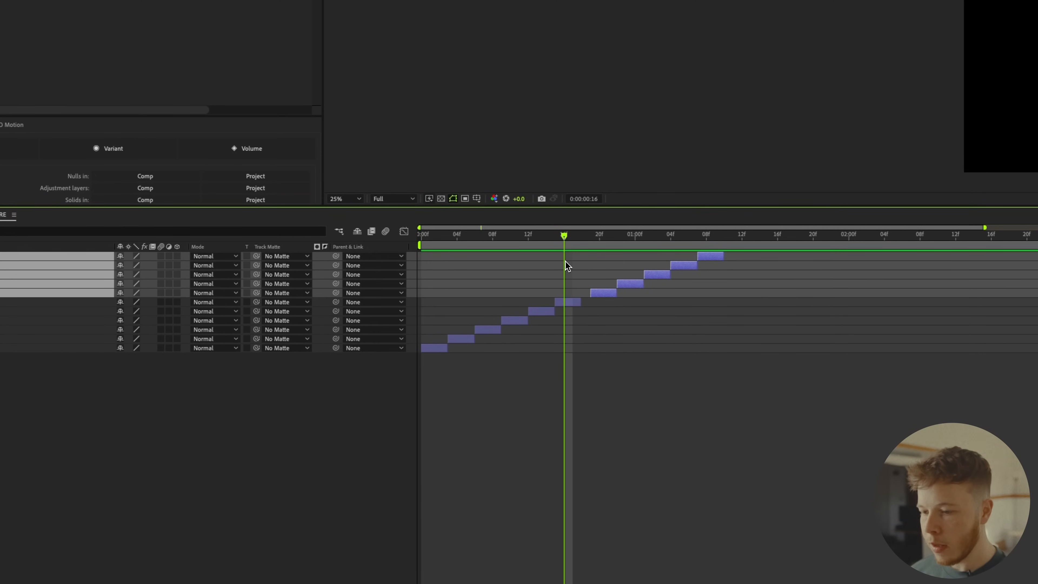
left_click_drag(450, 245, 474, 255)
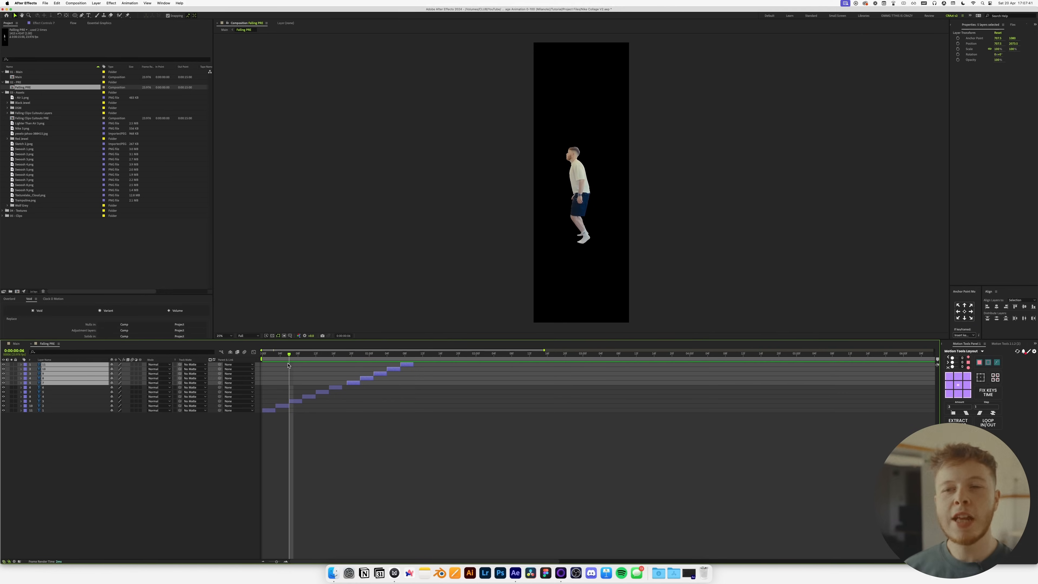
Extend layer 2 in Falling PRE by one frame and trim one frame off the start of layer 3.
scroll(525, 212, "up", 2)
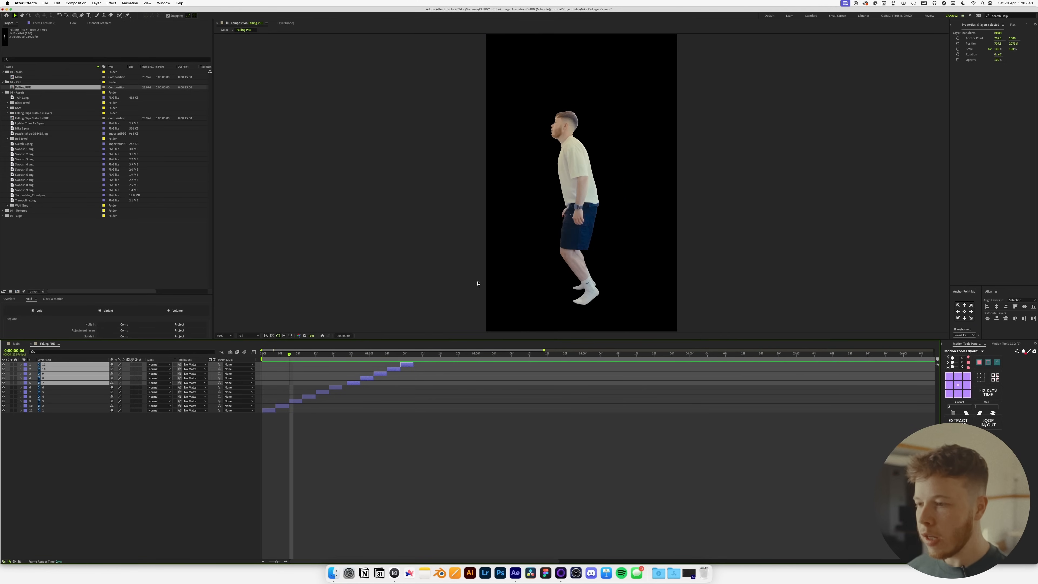
left_click(331, 444)
mouse_move(280, 356)
left_mouse_down()
mouse_move(270, 361)
mouse_move(286, 364)
left_mouse_up()
left_click(288, 405)
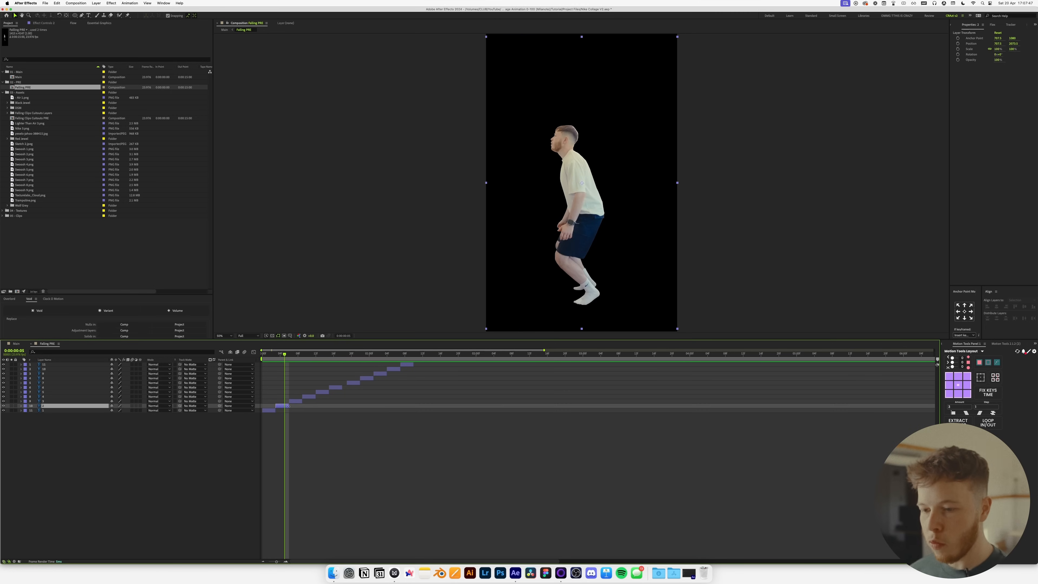
left_click(291, 402)
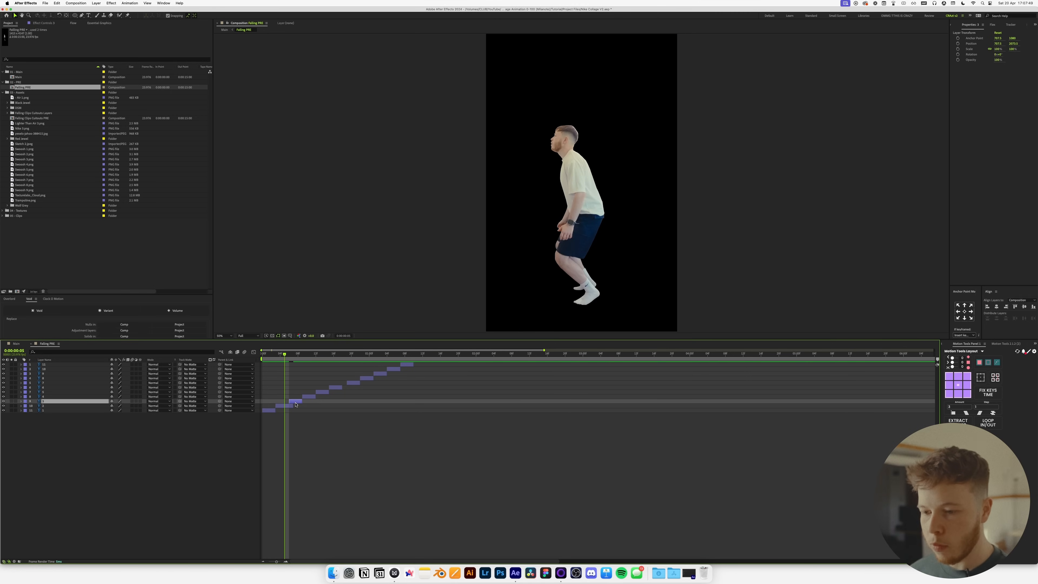
left_click_drag(287, 355, 320, 362)
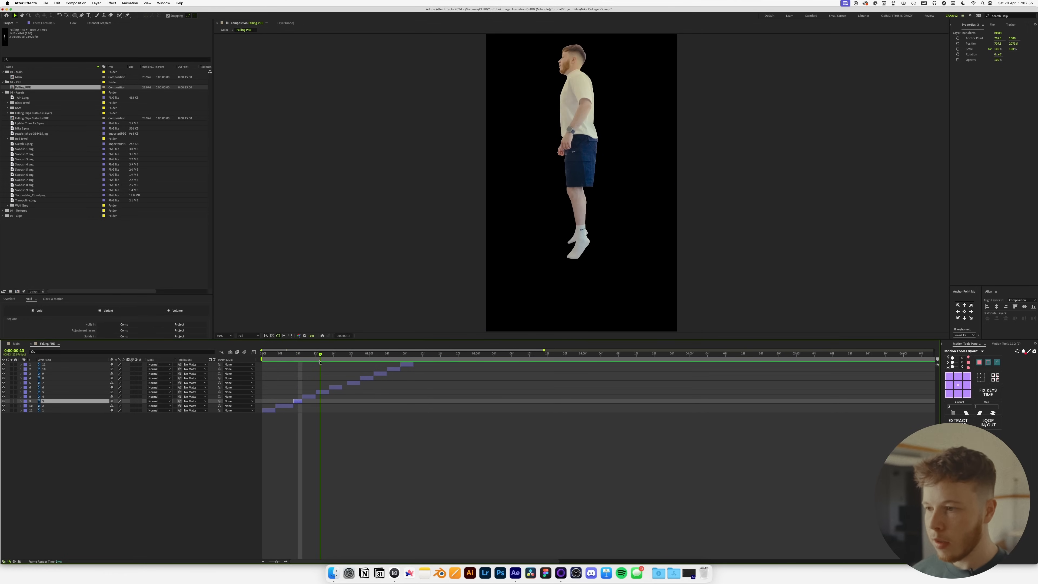
Play the Falling PRE sequence repeatedly from the start to check the timing of the jump's cutout frames.
left_click(322, 393)
scroll(533, 208, "down", 2)
key("space")
mouse_move(572, 183)
left_mouse_down()
mouse_move(563, 223)
mouse_move(568, 181)
left_mouse_up()
key("Return")
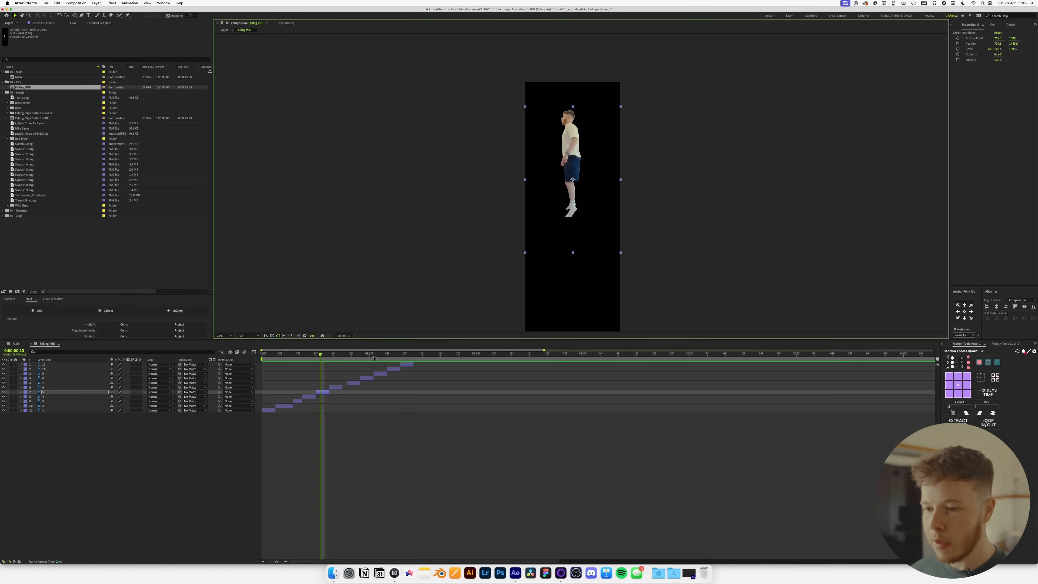
left_click(330, 393)
left_click(337, 388)
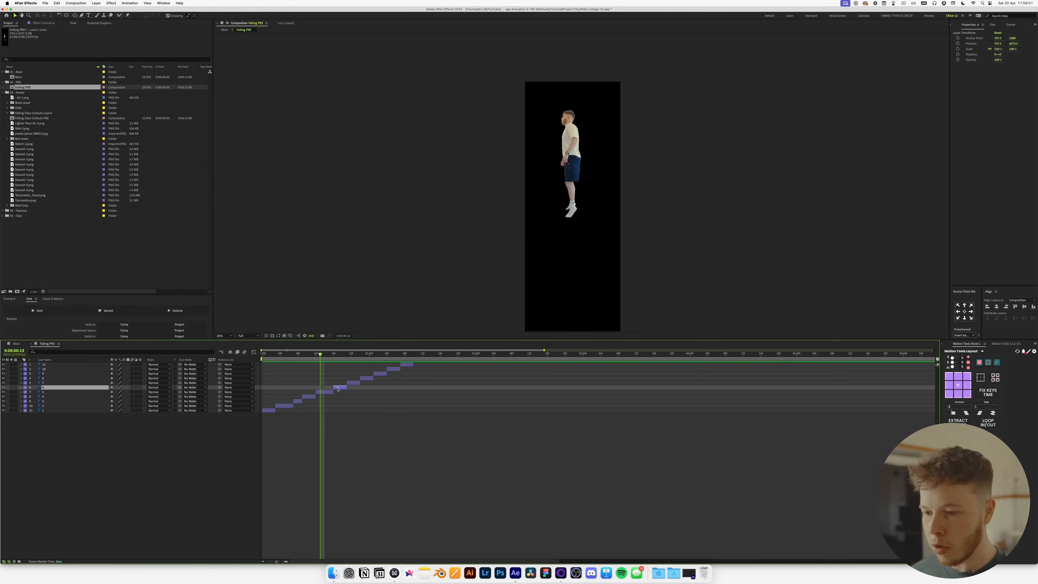
left_click(323, 392)
key("space")
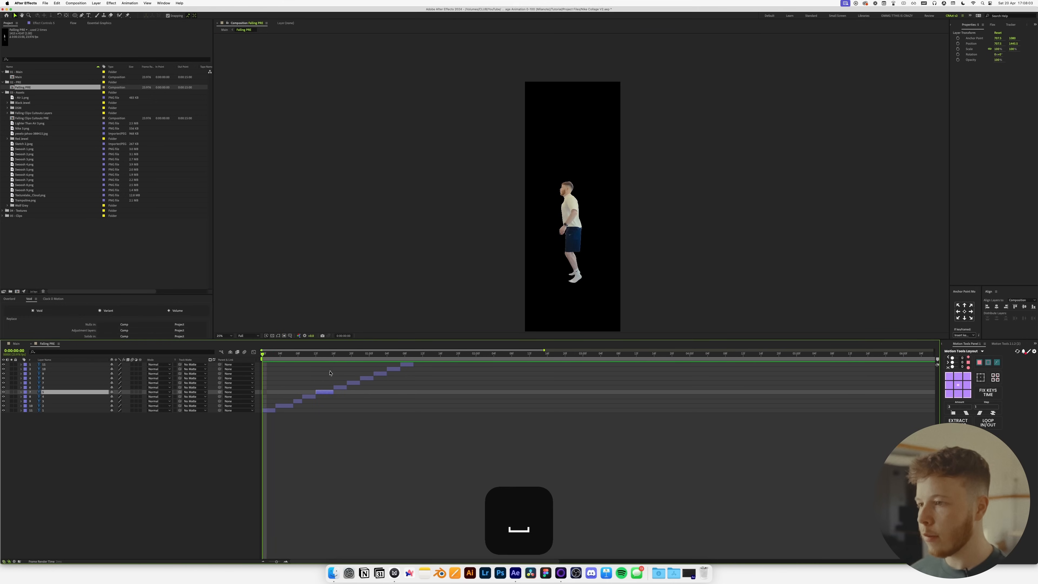
key("space")
left_click_drag(299, 354, 228, 358)
key("space")
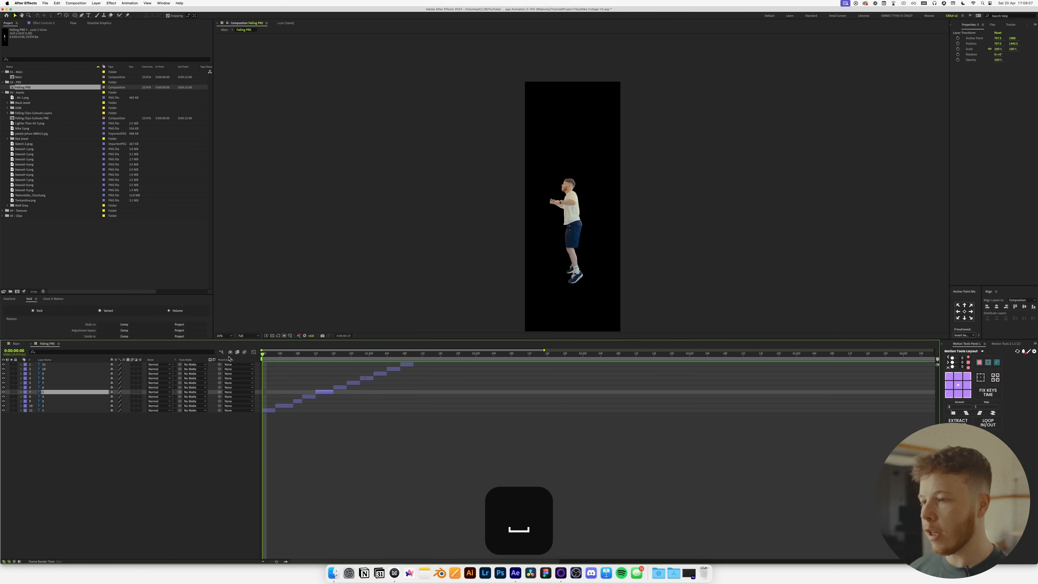
key("space")
left_click_drag(276, 359, 262, 358)
key("space")
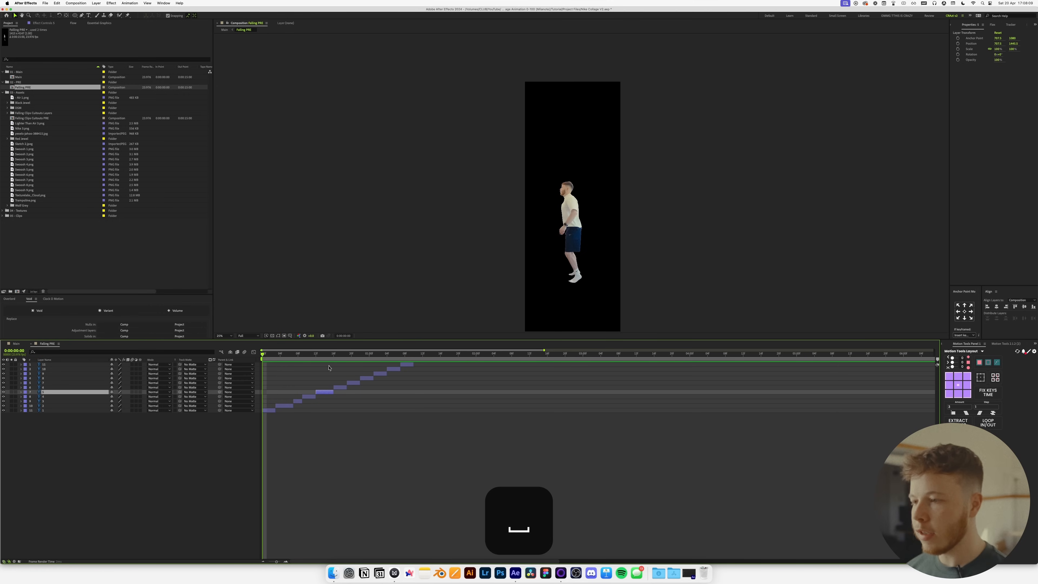
key("space")
left_click_drag(322, 358, 262, 358)
key("space")
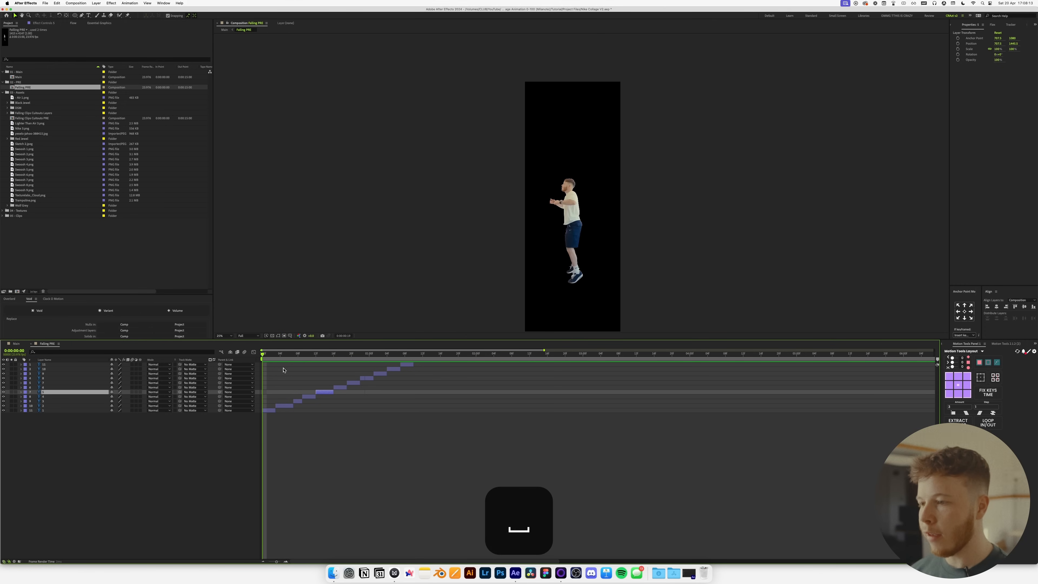
Add Texturelabs_Cloud.png as the top layer of the Main composition and move it up over the sky.
left_click(16, 344)
left_click(155, 453)
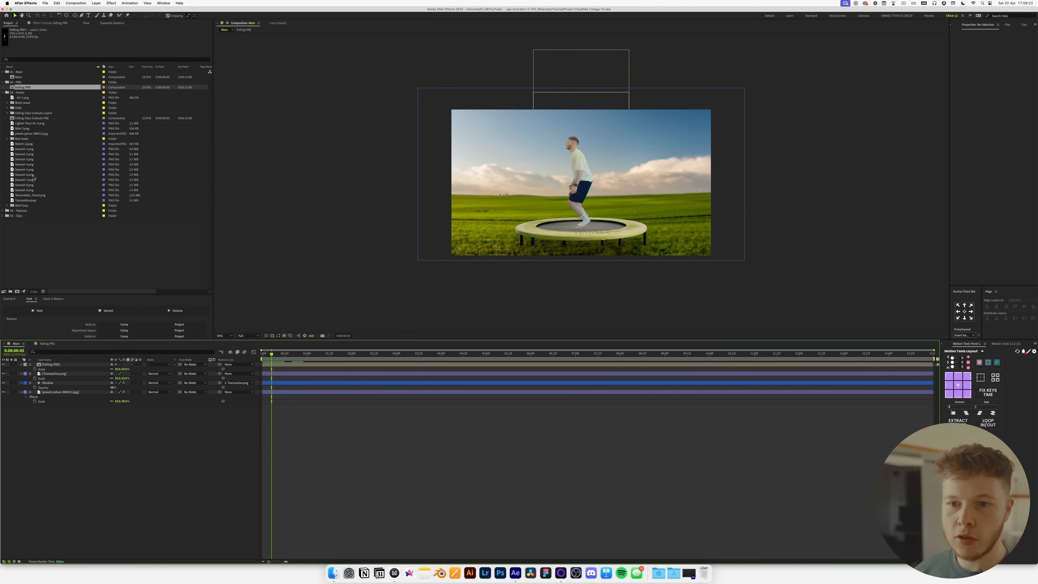
left_click_drag(26, 197, 61, 365)
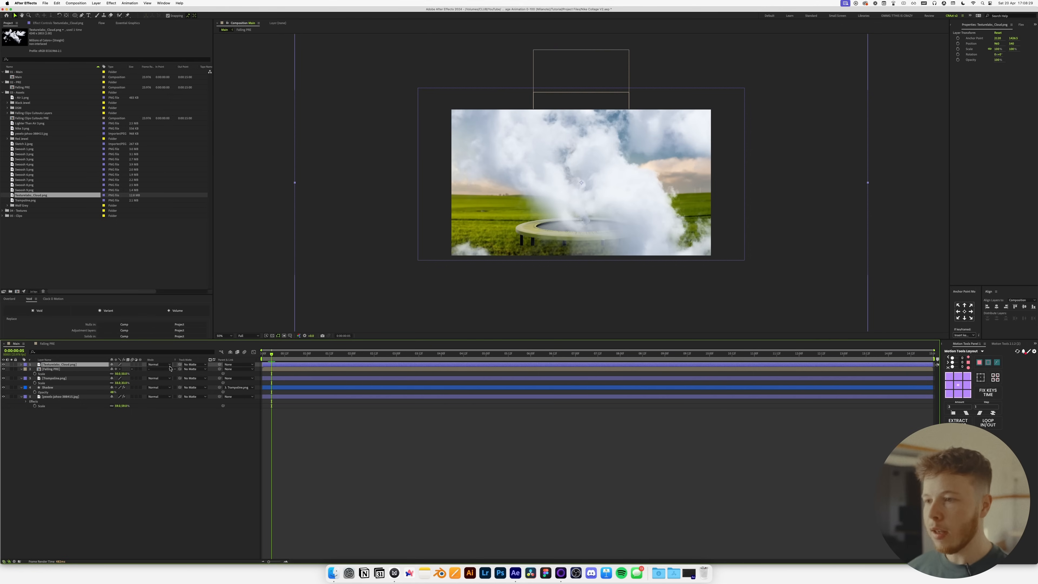
left_click_drag(313, 322, 313, 202)
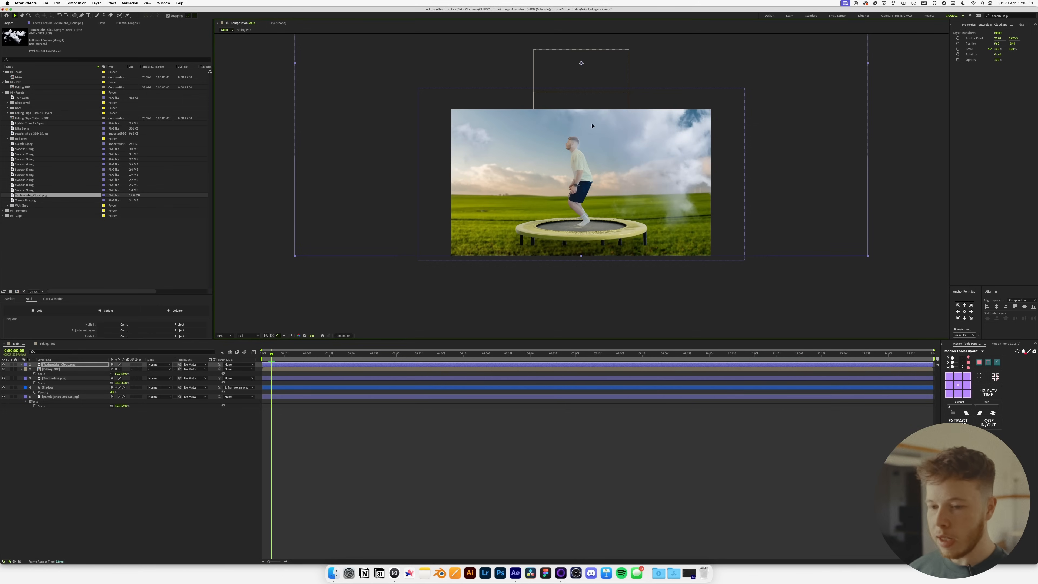
Tilt the cloud layer counterclockwise, scale it to 58%, and move it into the upper-left part of the sky.
key("r")
left_click_drag(118, 369, 115, 373)
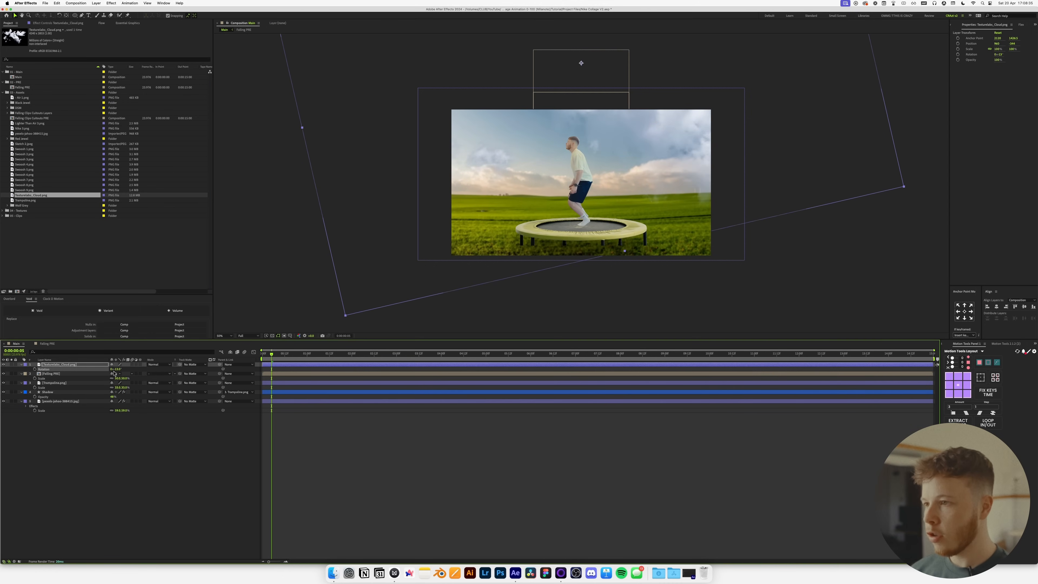
left_click_drag(607, 172, 655, 123)
key("s")
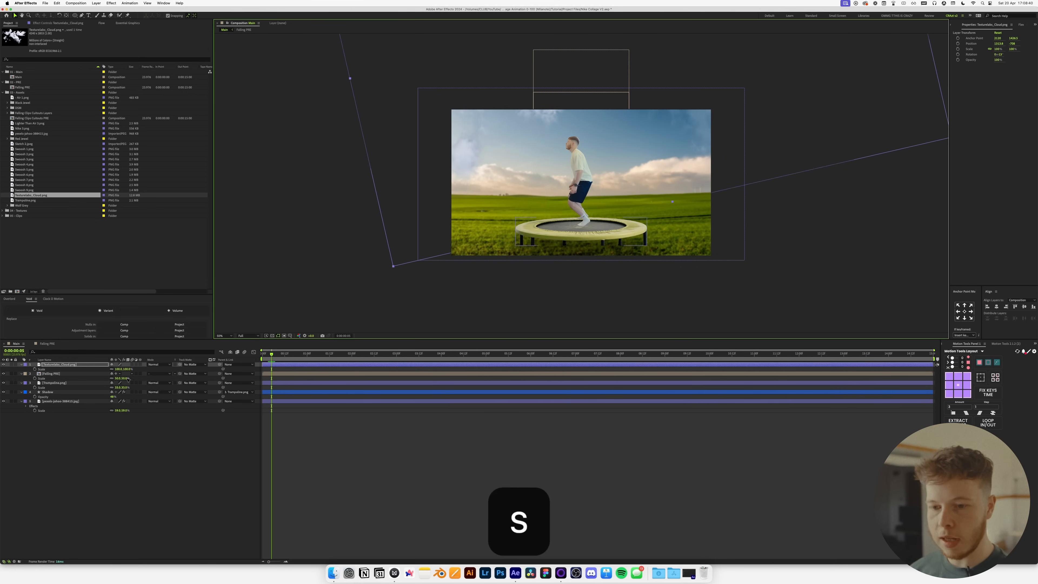
left_click_drag(121, 369, 109, 374)
left_click_drag(736, 70, 574, 146)
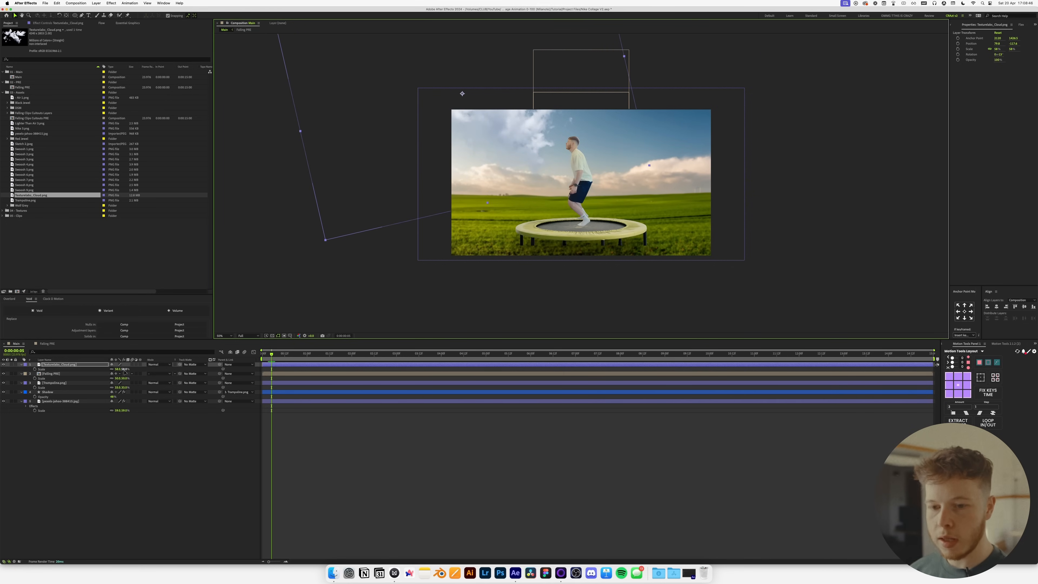
Rotate the cloud layer to -27° and adjust its position in the sky's upper-left corner.
key("shift+r")
left_click_drag(118, 373, 113, 373)
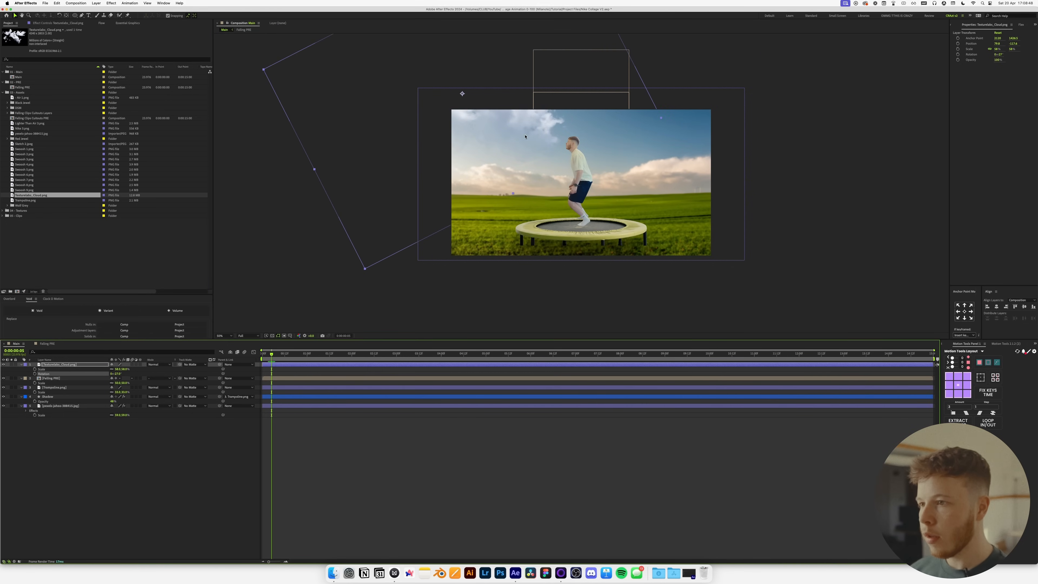
left_click_drag(526, 137, 530, 143)
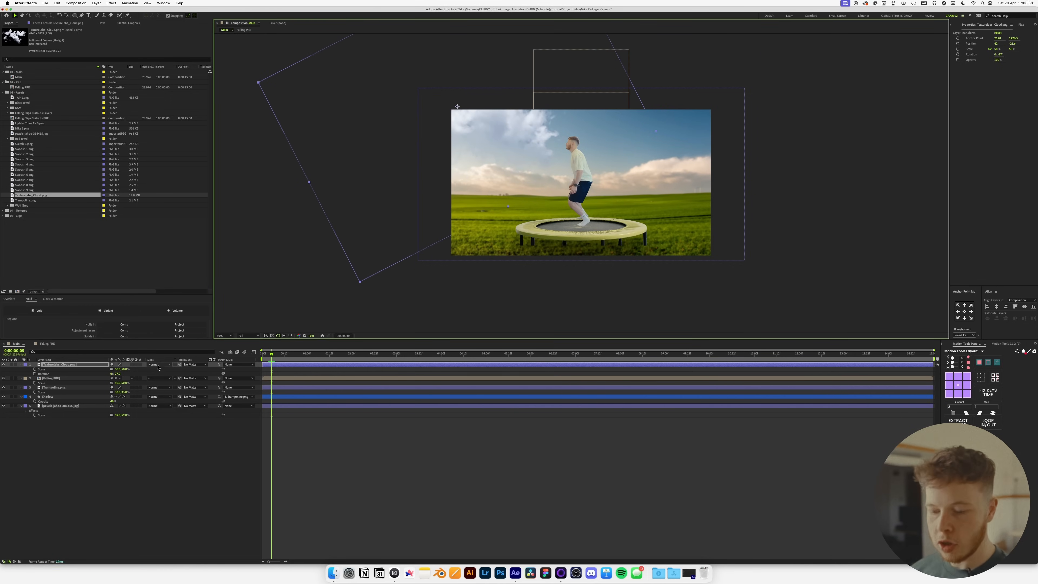
Try out different blending modes on the cloud layer and set it to Lighter Color.
key("shift+minus")
key("shift+minus")
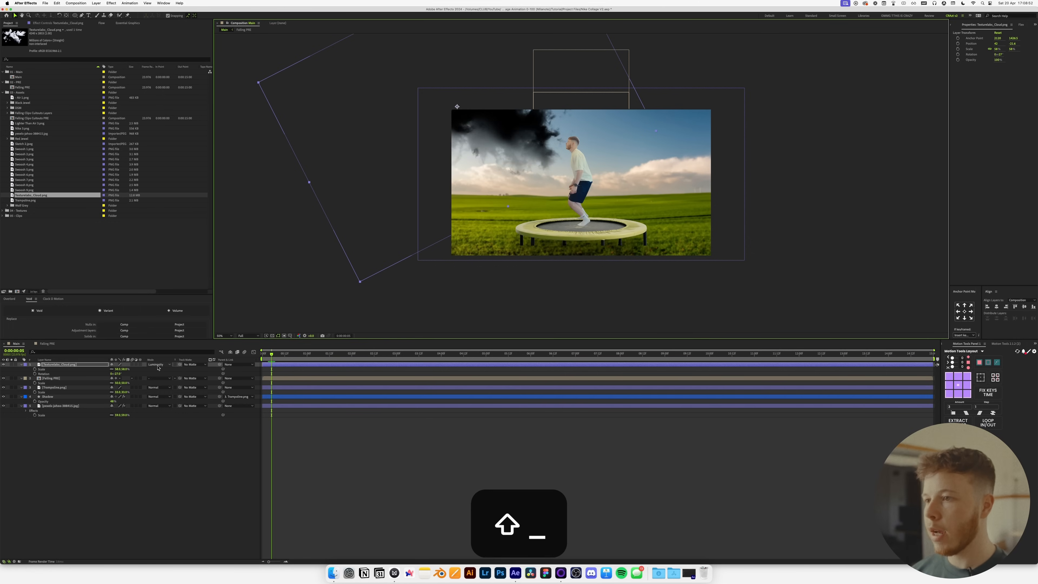
key("shift+minus")
key("shift+minus")
key("shift+minus")
key("shift+minus")
key("shift+minus")
key("shift+equal")
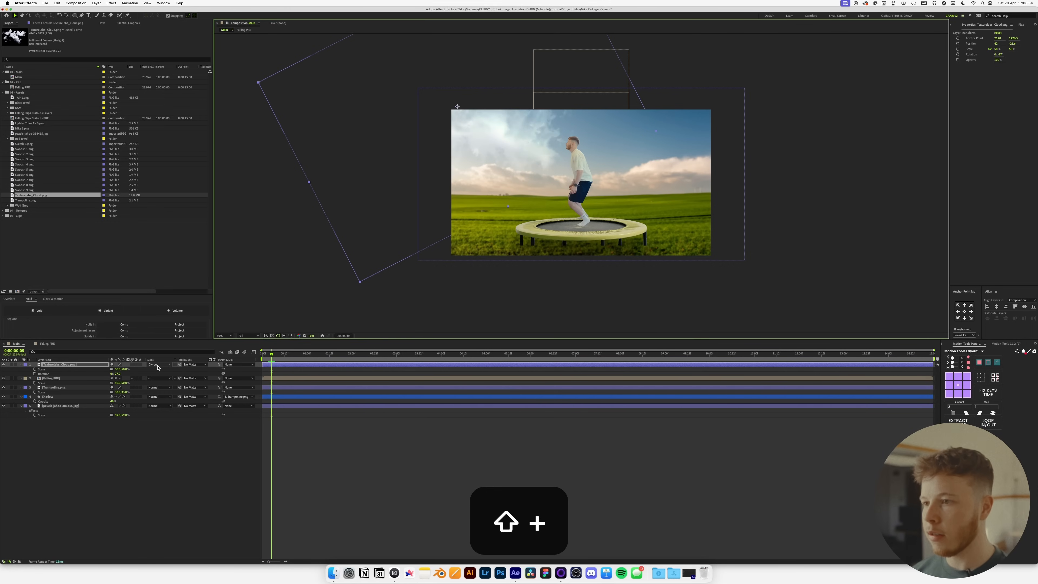
key("shift+minus")
key("shift+minus")
key("shift+minus")
key("shift+minus")
key("shift+minus")
key("shift+minus")
key("shift+minus")
key("shift+minus")
key("shift+minus")
key("shift+minus")
key("shift+minus")
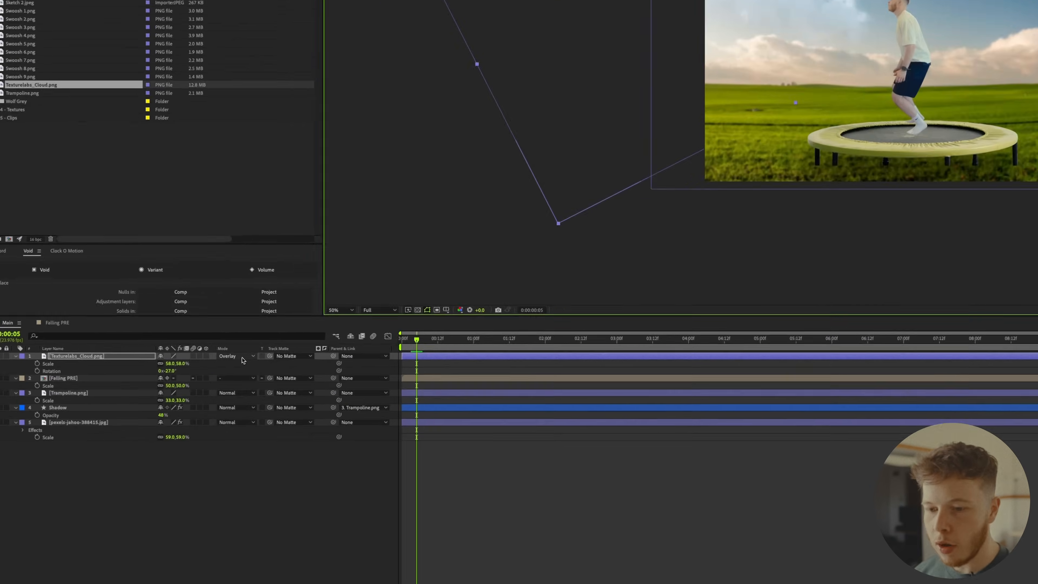
left_click(158, 365)
left_click(304, 448)
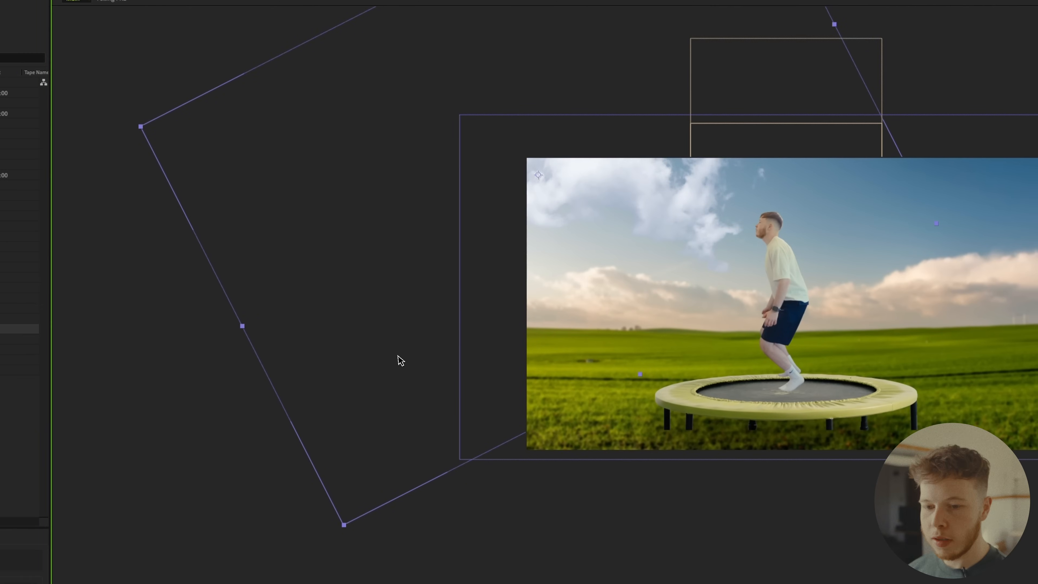
Apply the Lumetri Color effect to the cloud layer and warm its color temperature to match the background clouds.
key("ctrl+space")
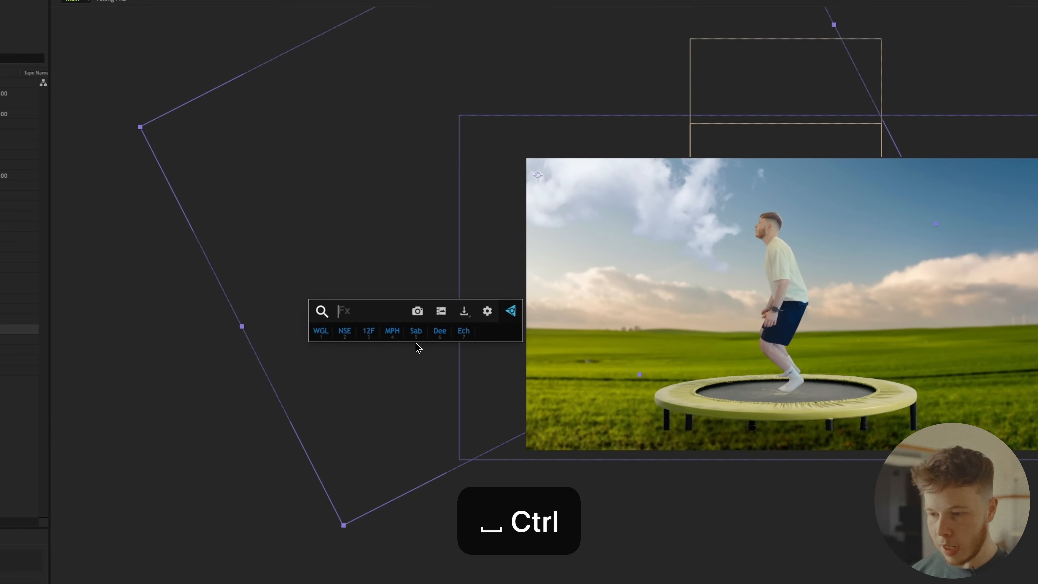
type("lui")
key("BackSpace")
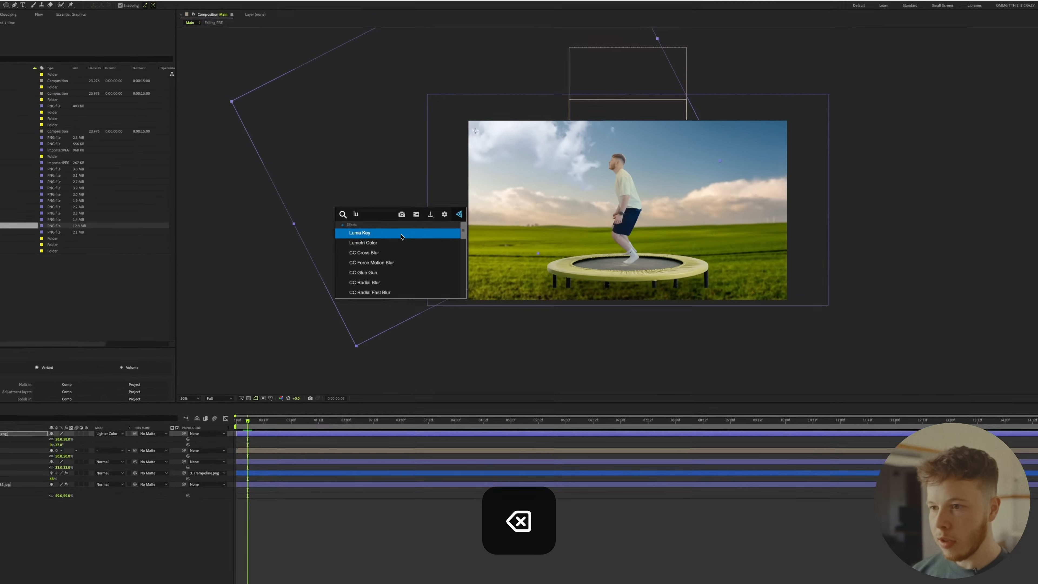
key("Return")
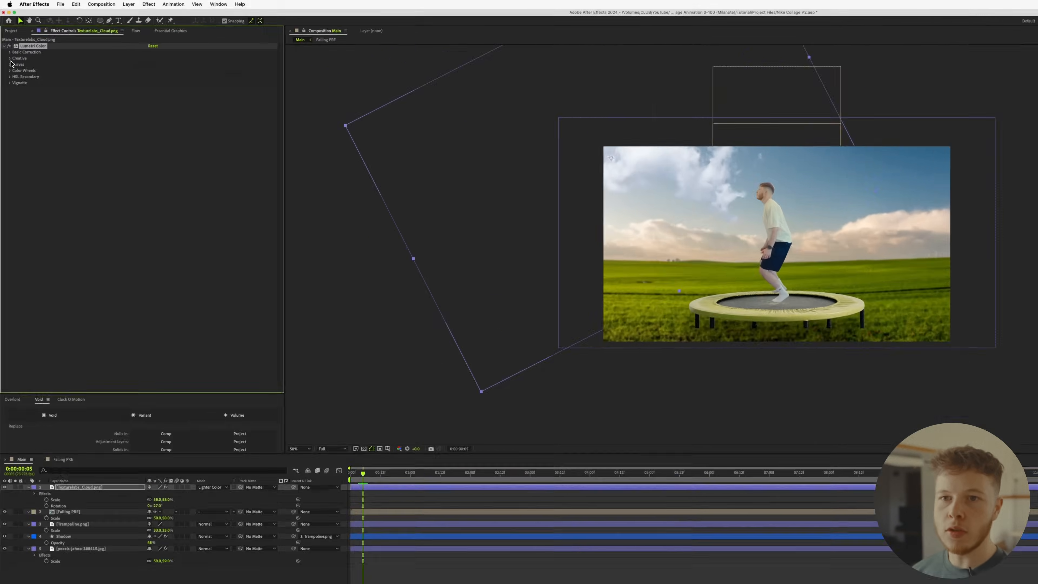
left_click(7, 43)
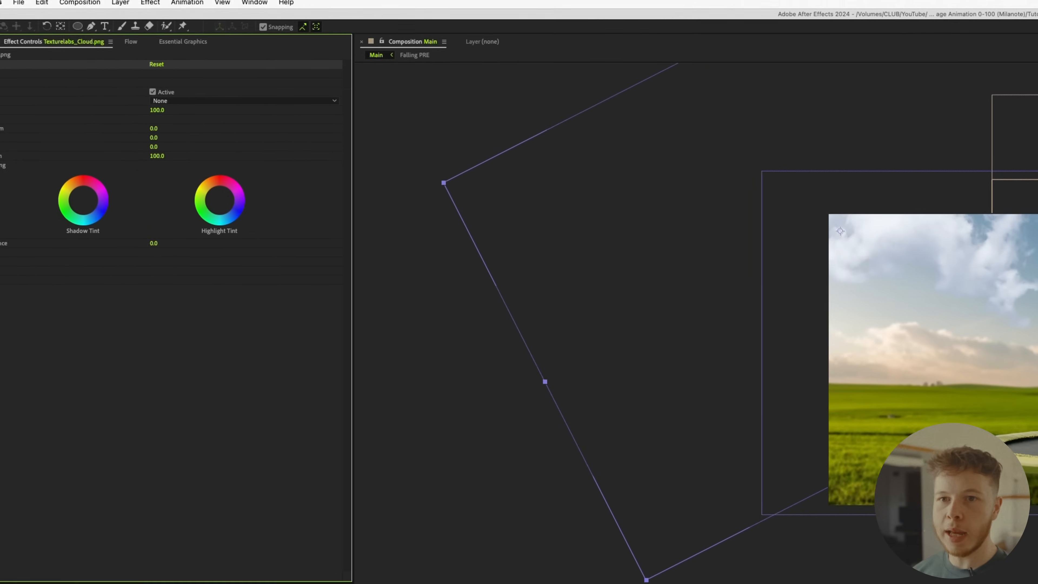
left_click(5, 77)
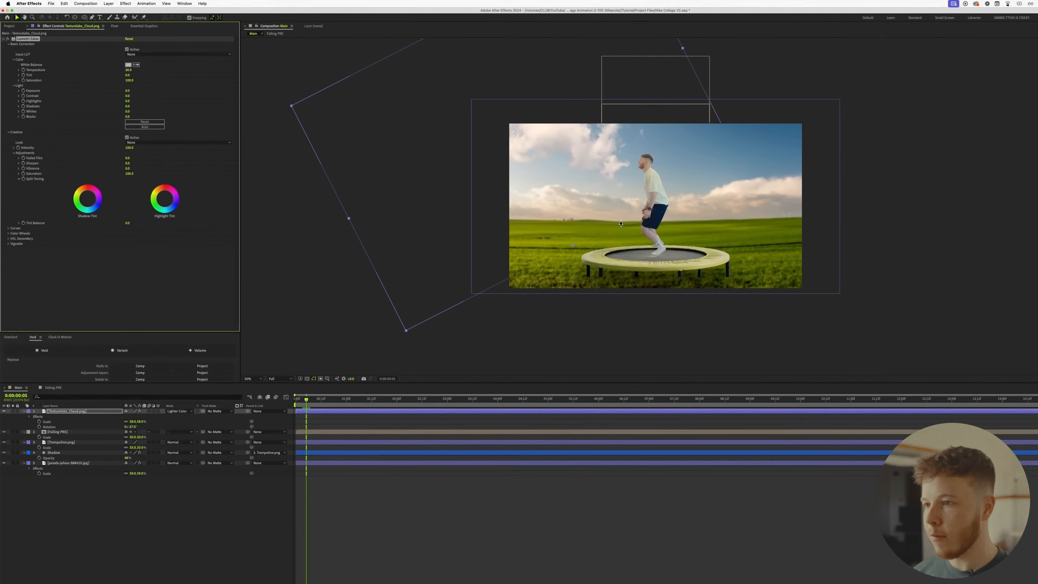
Duplicate the cloud layer, rotate the copy to -185°, and place it in the upper-right part of the sky.
key("super+d")
left_click_drag(509, 127, 781, 114)
key("r")
left_click_drag(120, 368, 82, 379)
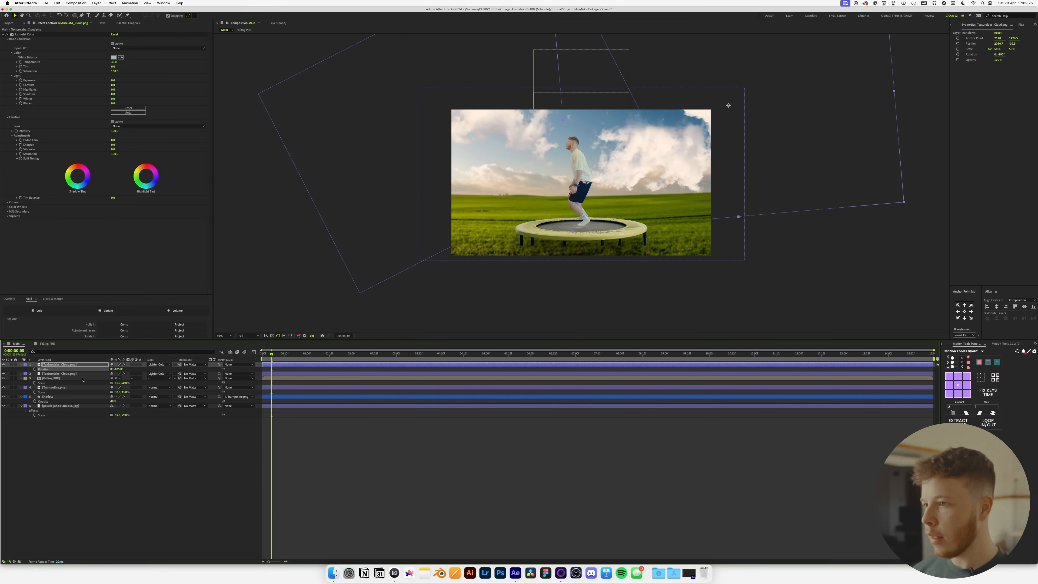
left_click_drag(691, 160, 691, 111)
Nudge the Falling PRE layer slightly down so the figure's feet sit on the trampoline, and preview the jump.
key("space")
left_click_drag(570, 130, 558, 180)
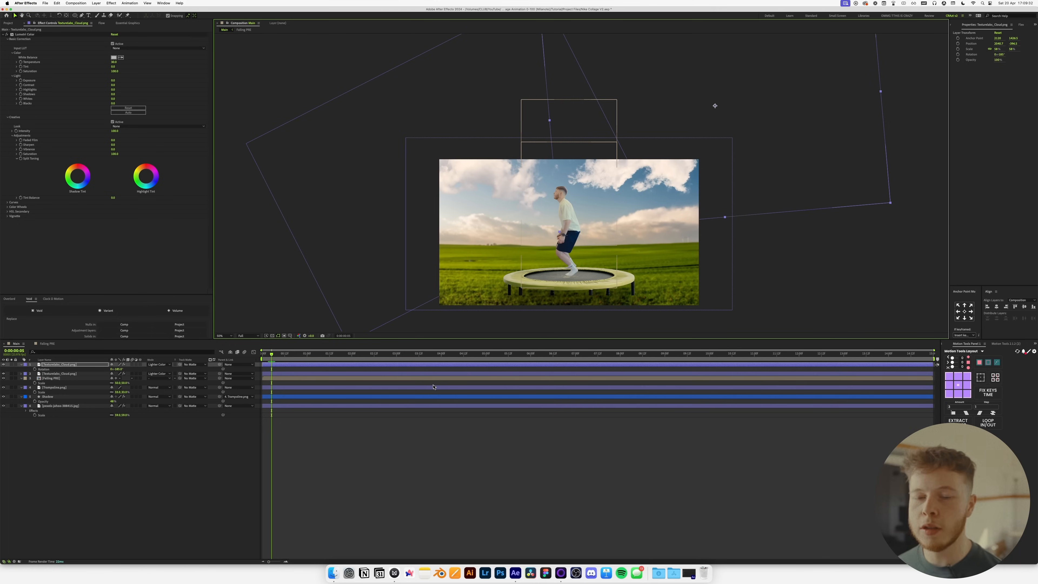
mouse_move(274, 359)
left_mouse_down()
mouse_move(305, 355)
mouse_move(270, 355)
mouse_move(287, 364)
mouse_move(266, 373)
left_mouse_up()
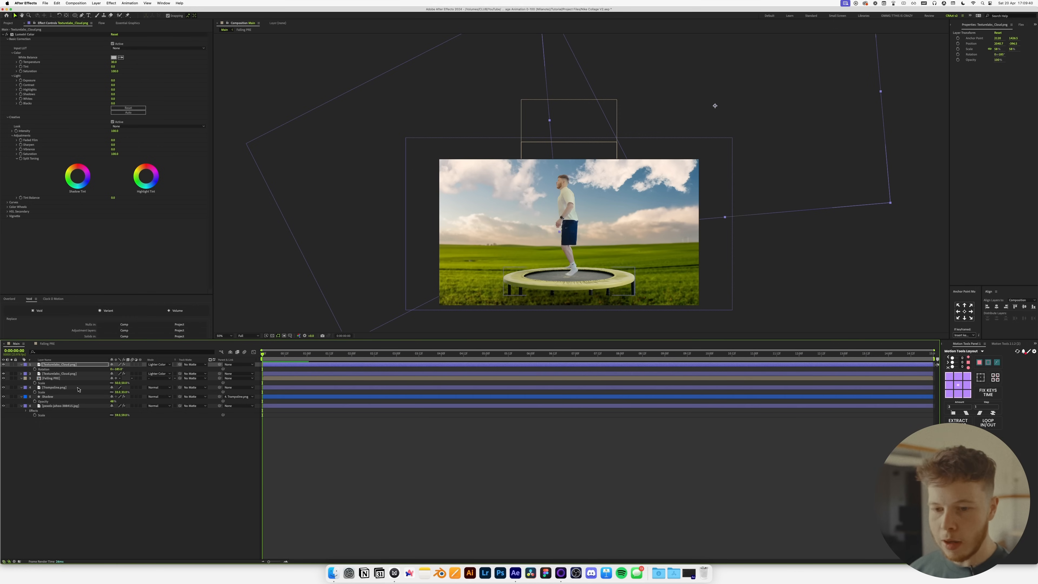
left_click(53, 382)
key("shift+Page_Down")
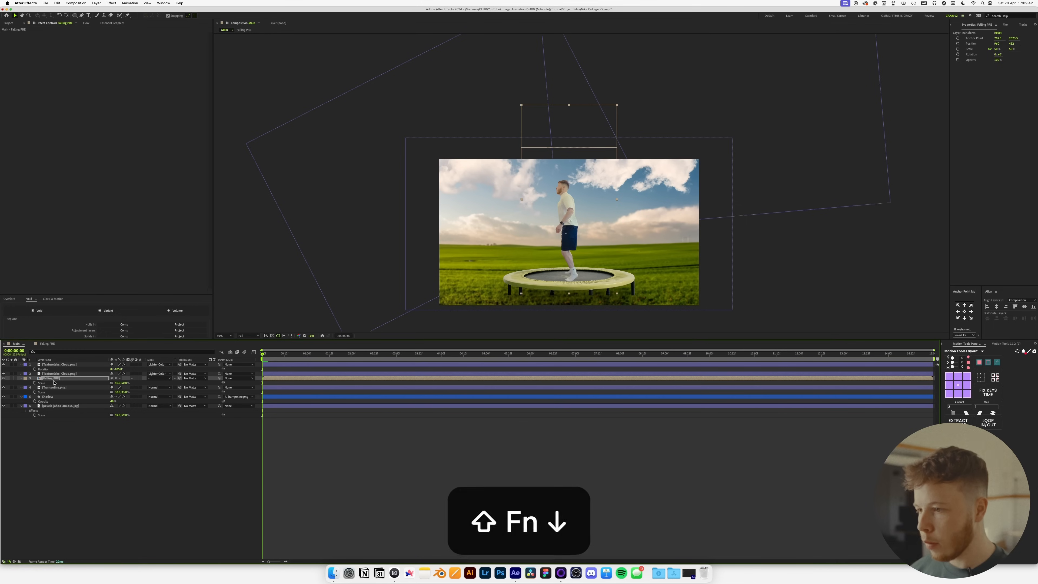
key("Page_Up")
key("space")
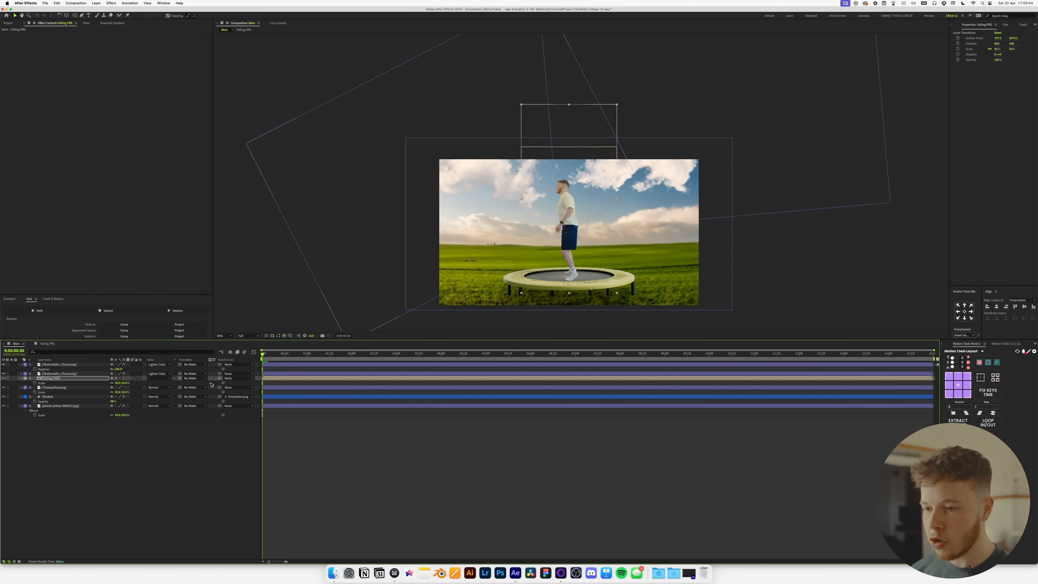
left_click_drag(270, 354, 210, 369)
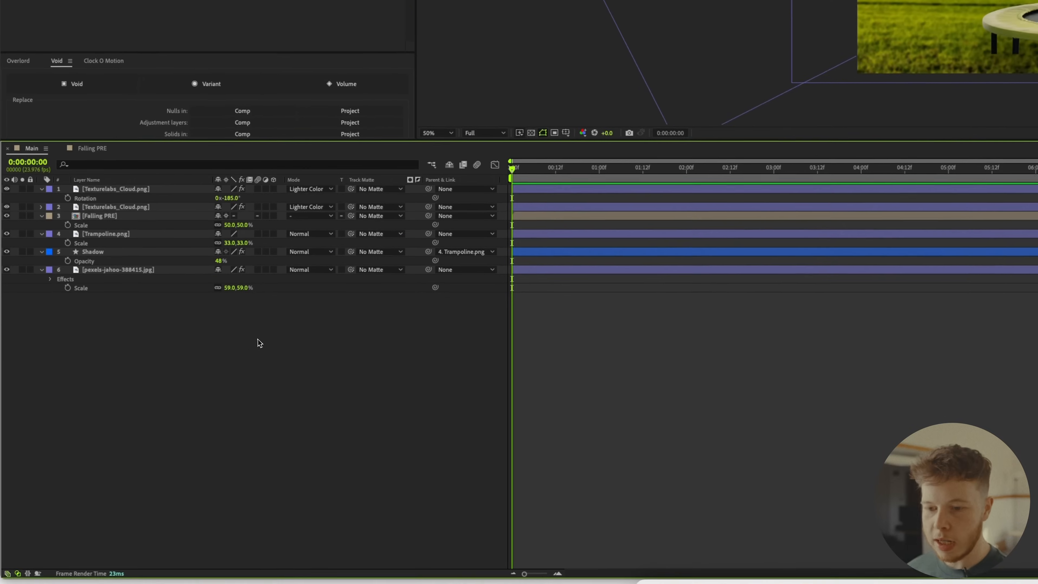
Create a null object in Main and parent every other layer except Shadow to it.
right_click(188, 395)
mouse_move(368, 344)
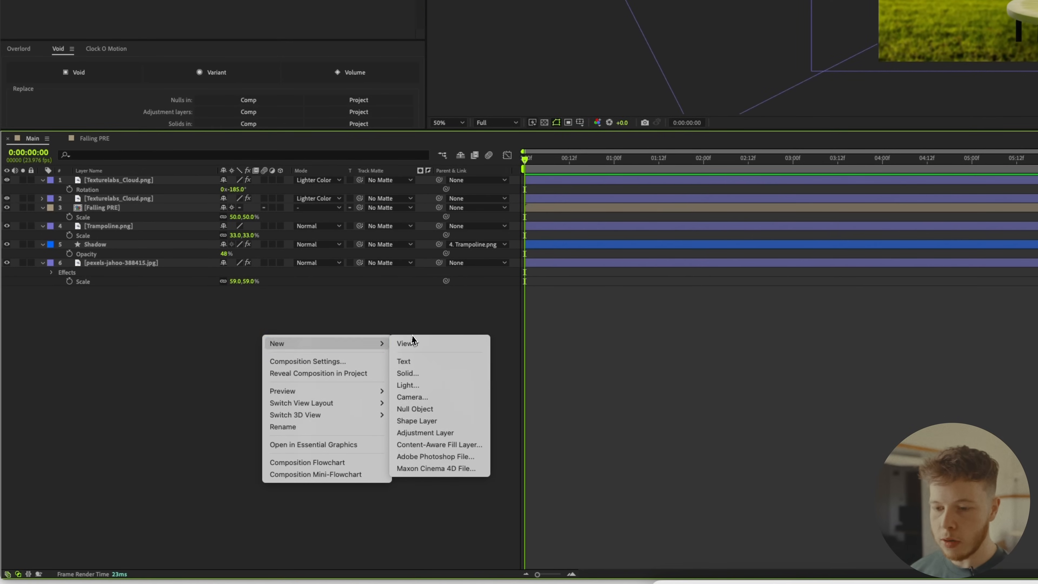
left_click(436, 413)
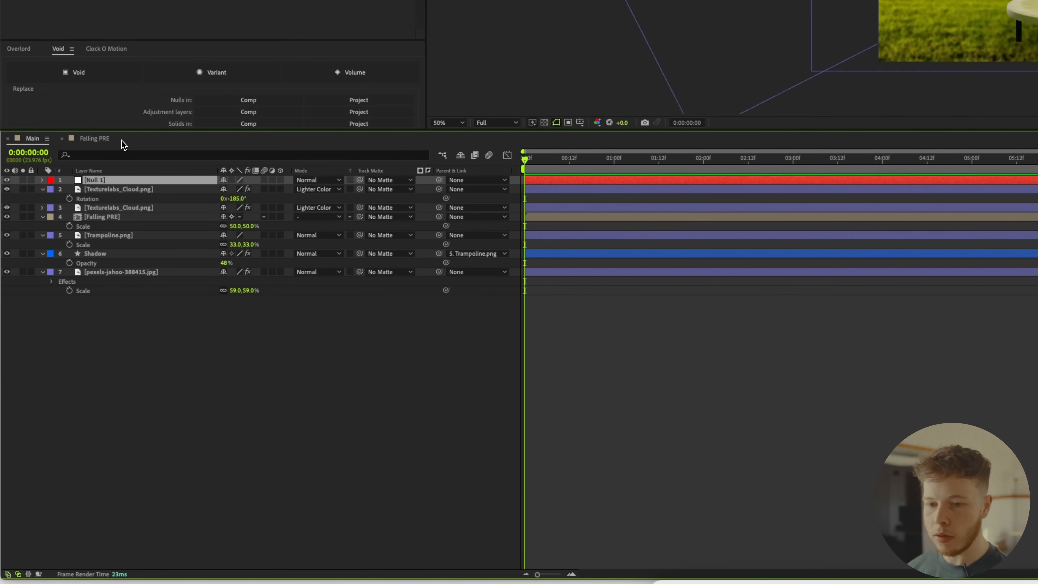
left_click_drag(112, 339, 90, 189)
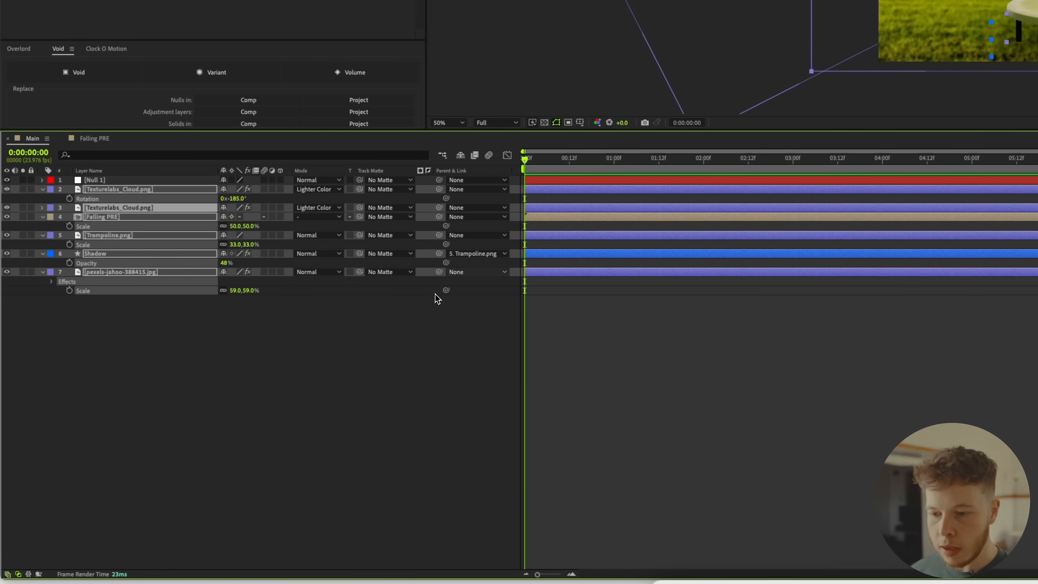
left_click(103, 254, "ctrl")
left_click_drag(439, 189, 107, 181)
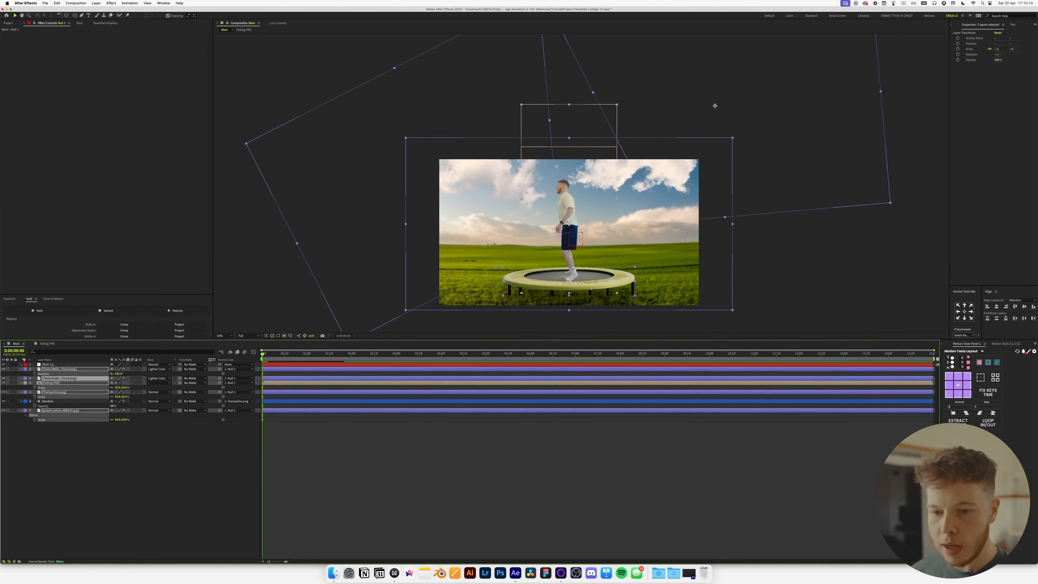
Lower the whole scene by setting the null's Y position to 1308, with the playhead at frame 12.
left_click(53, 364)
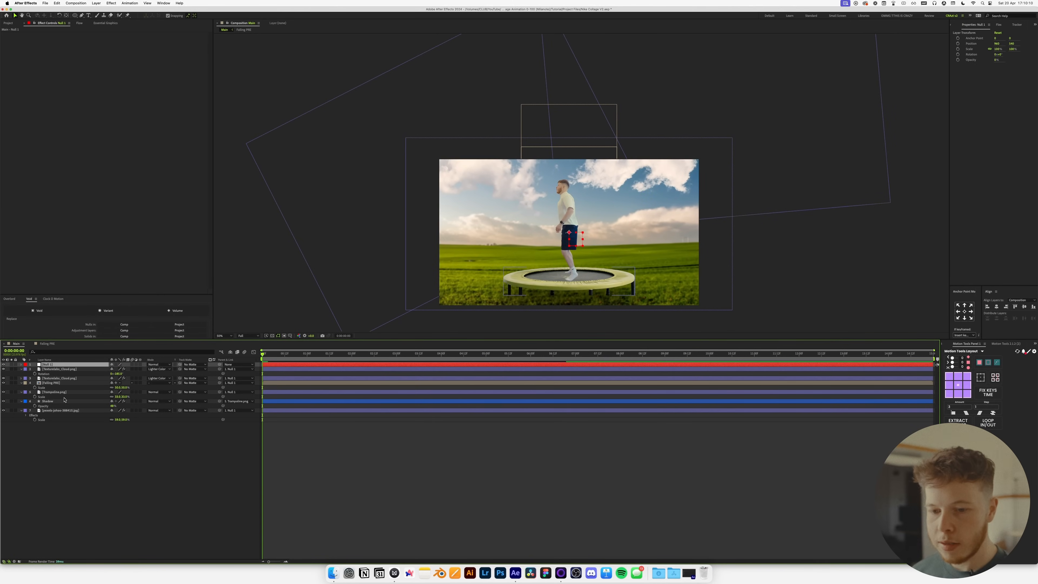
key("p")
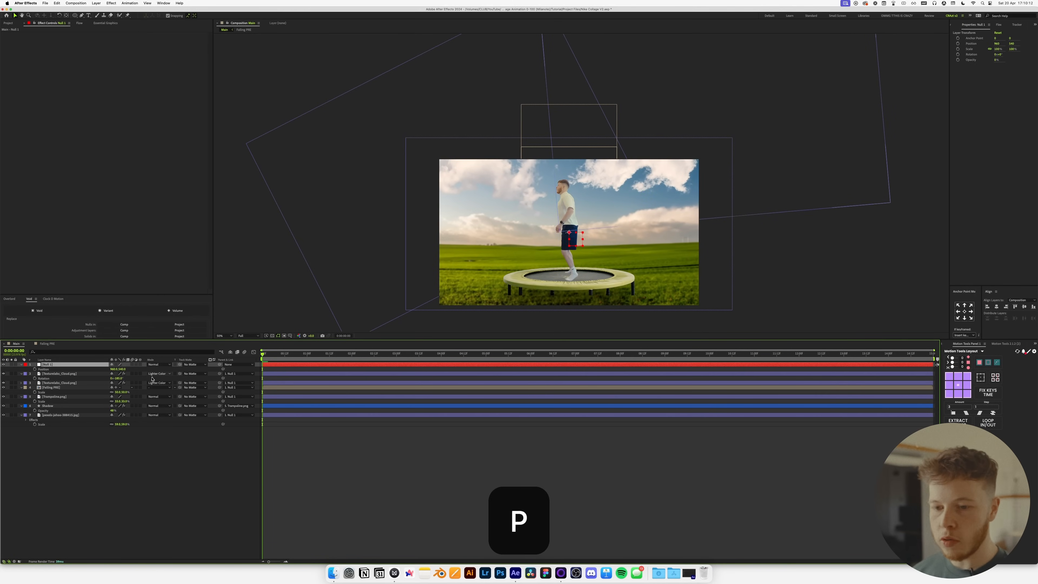
left_click_drag(122, 370, 239, 394)
key("cmd+z")
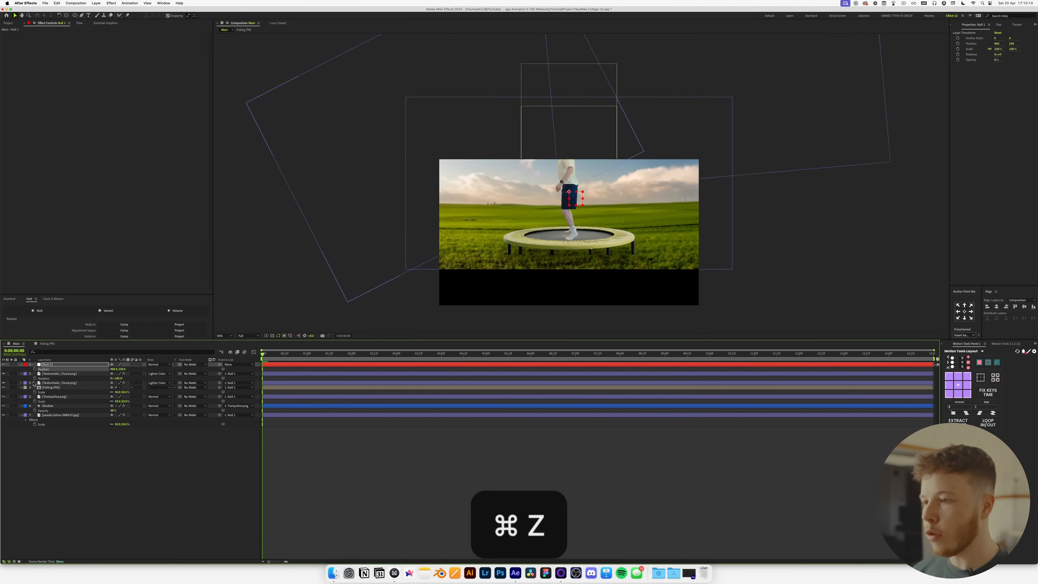
left_click_drag(123, 369, 328, 374)
left_click_drag(263, 354, 286, 364)
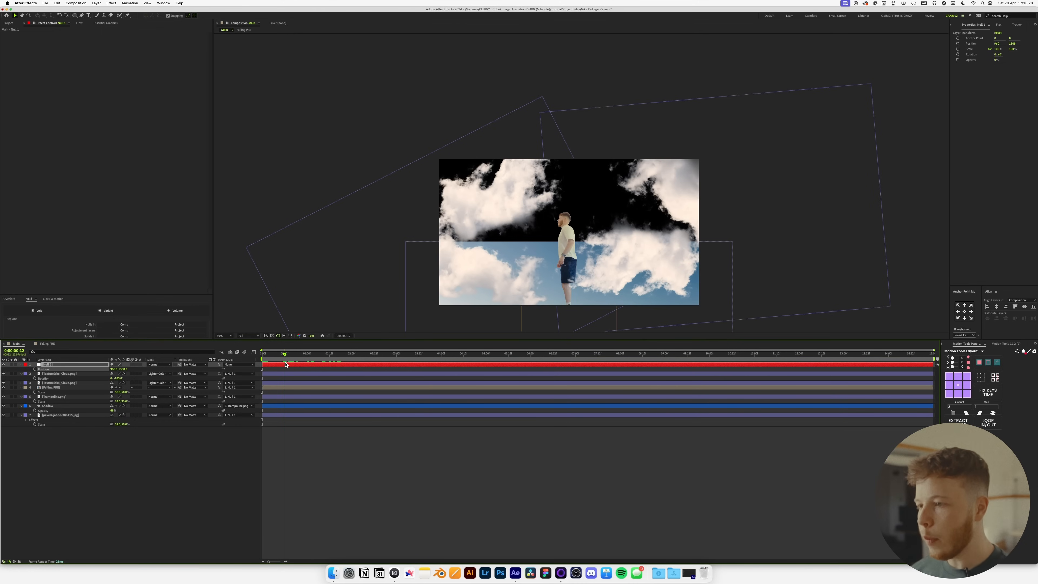
Apply the CC RepeTile effect to the grass-and-sky background photo layer.
left_click(51, 454)
left_click(50, 417)
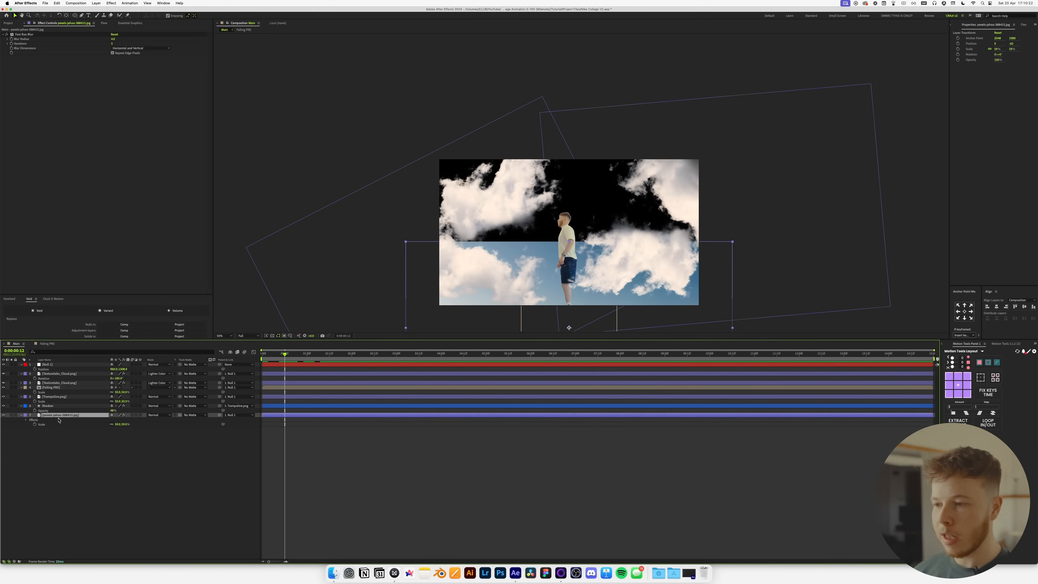
key("ctrl+space")
type("re")
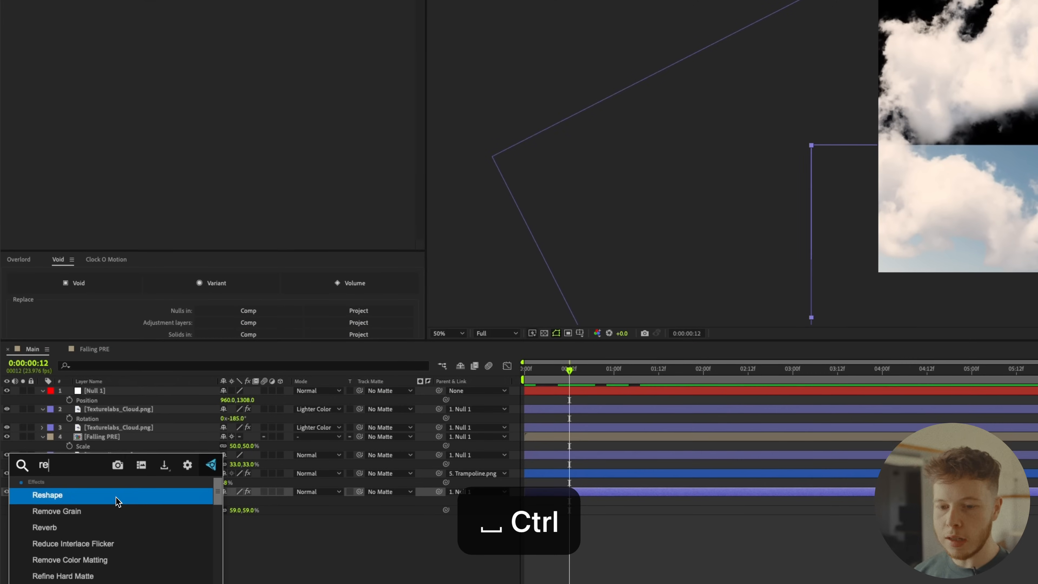
type("p")
key("Return")
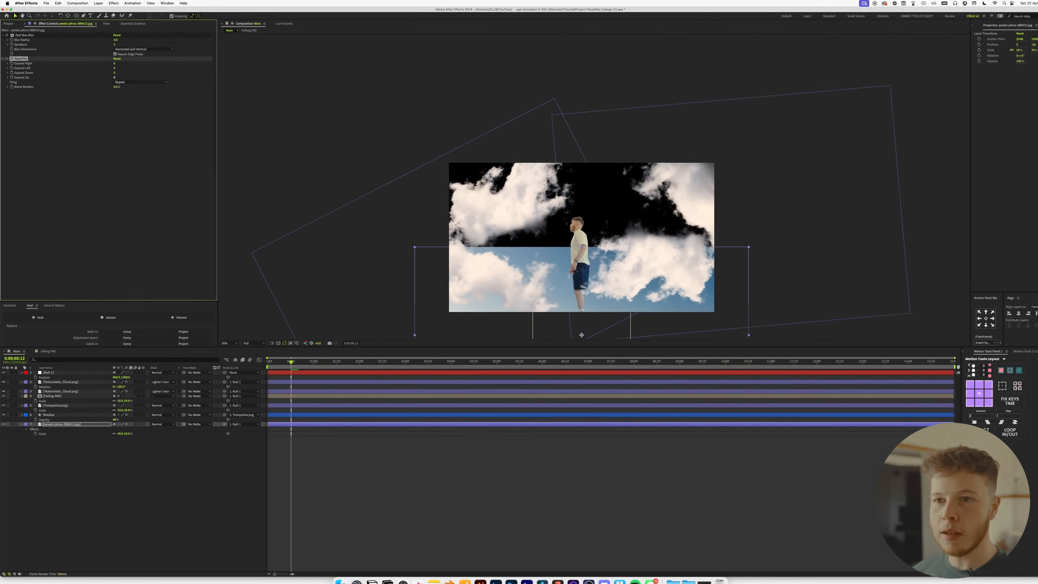
Expand the background's repeated tiles upward to fill the empty sky and set Tiling to Unfold.
left_click_drag(114, 77, 731, 94)
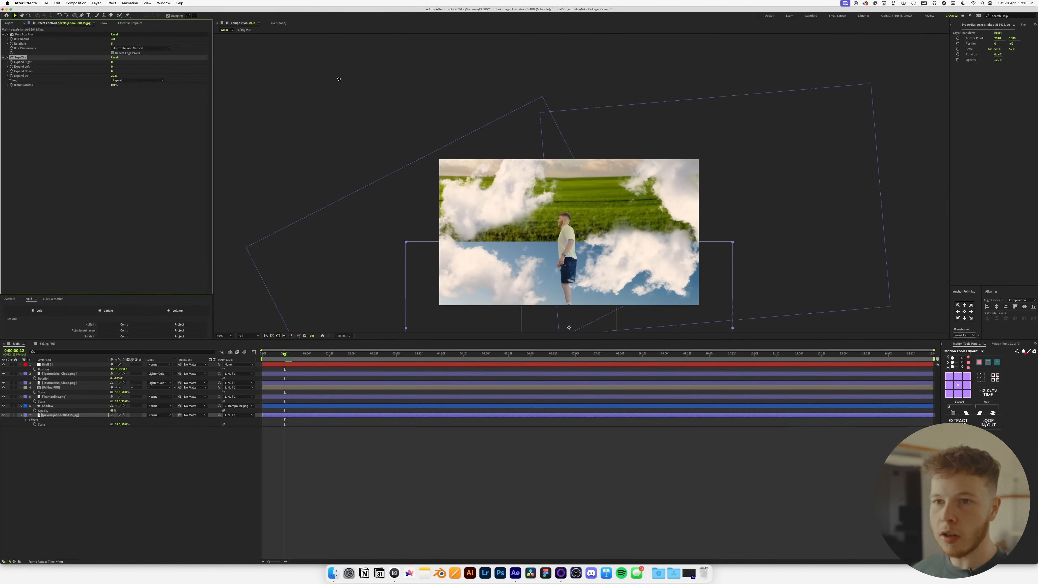
left_click(136, 80)
left_click(123, 105)
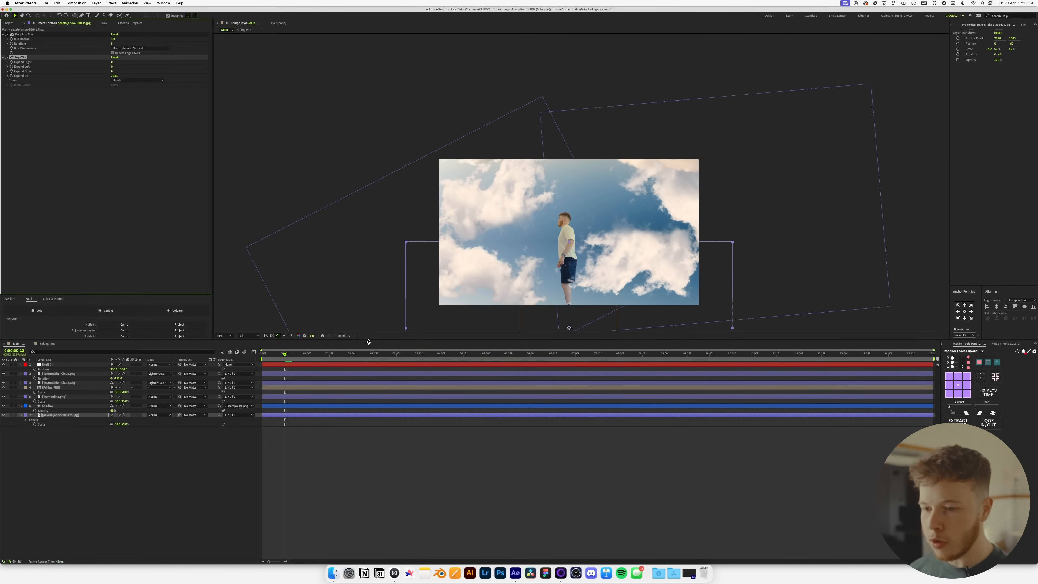
In Falling PRE at 0:00:00:15, nudge the airborne pose layer 5 well upward and return to Main.
mouse_move(287, 362)
left_mouse_down()
mouse_move(267, 362)
mouse_move(304, 363)
mouse_move(291, 368)
left_mouse_up()
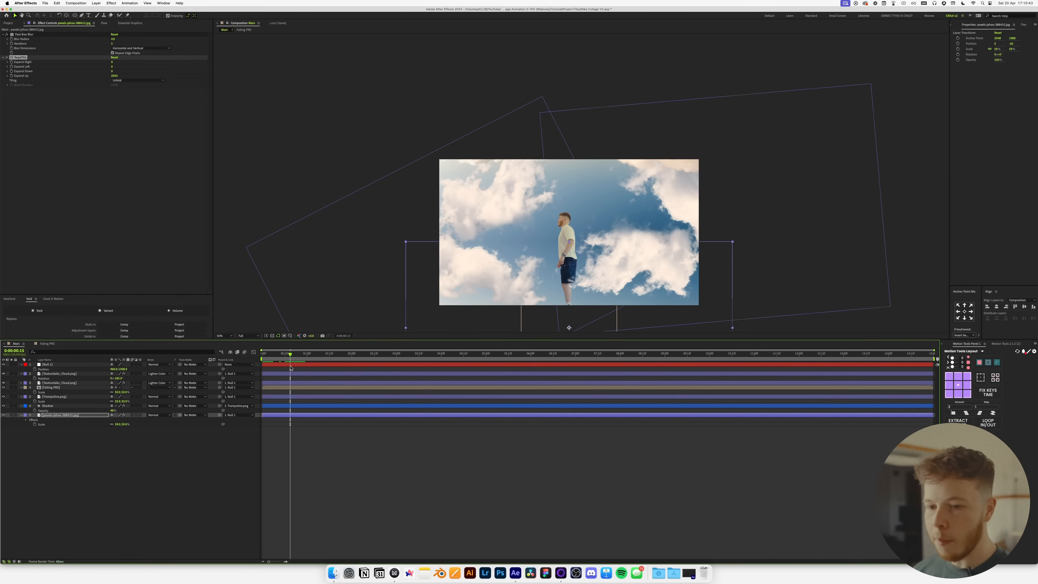
double_click(51, 388)
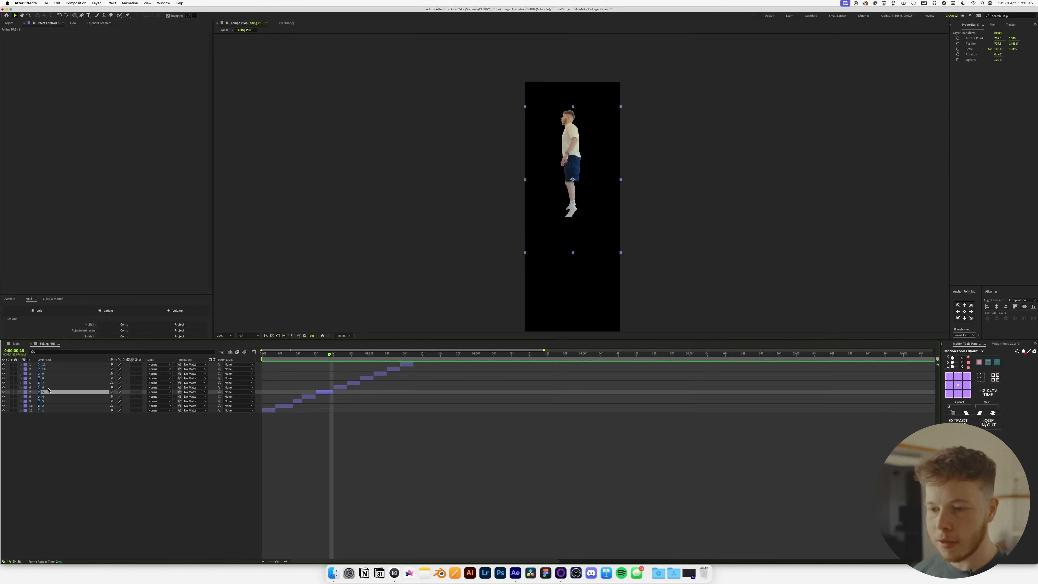
key("shift+Up")
key("shift+Up")
key("shift+Up")
key("shift+Up")
key("shift+Up")
key("shift+Up")
key("shift+Up")
key("shift+Up")
key("shift+Up")
key("shift+Up")
key("shift+Up")
key("shift+Up")
key("shift+Up")
key("shift+Up")
key("shift+Up")
key("shift+Up")
key("shift+Up")
key("shift+Up")
key("shift+Up")
key("shift+Up")
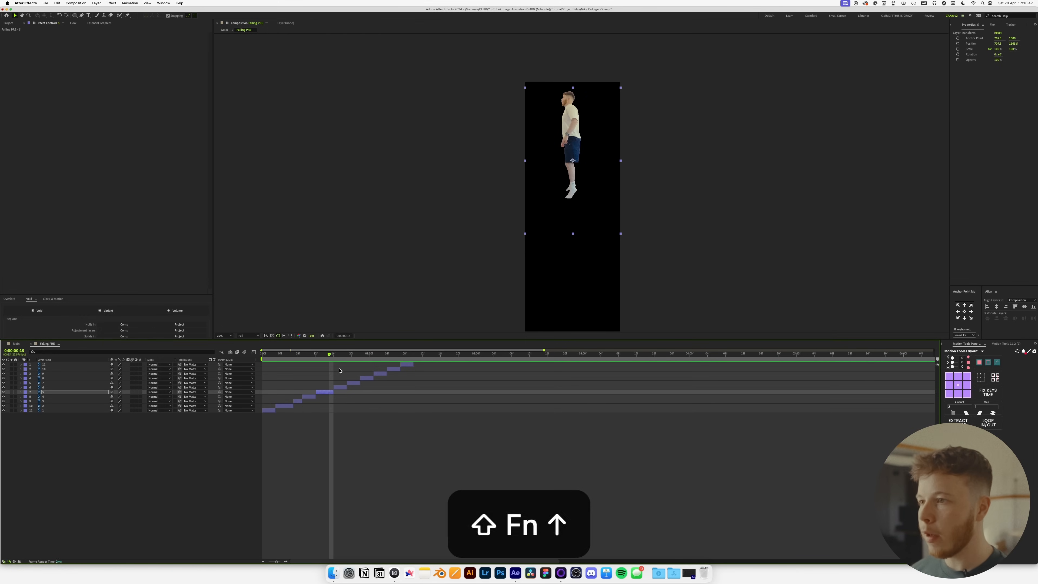
left_click(22, 344)
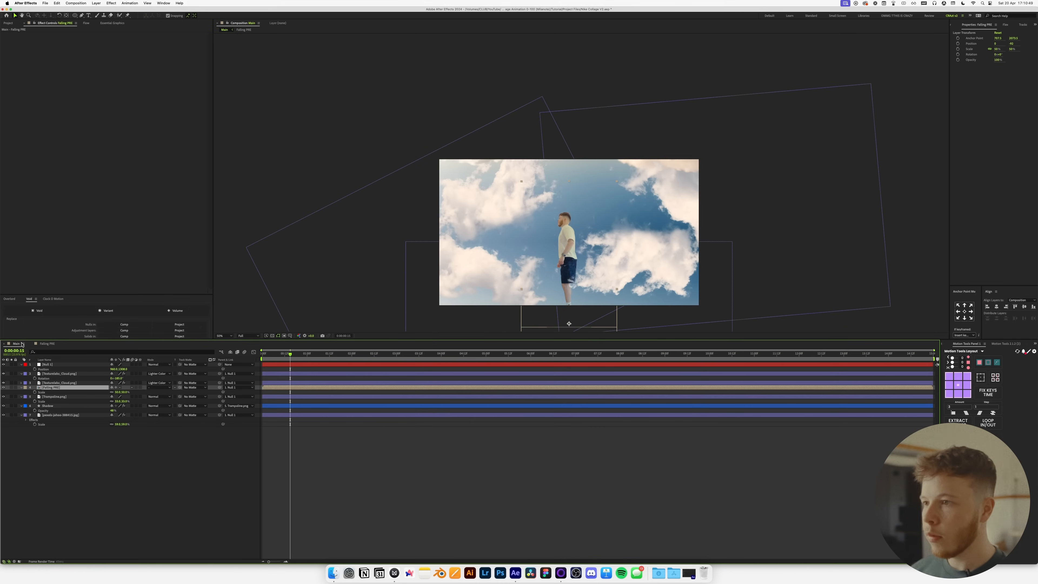
Inspect the airborne figure's placement in Main up close and save the project.
key(".")
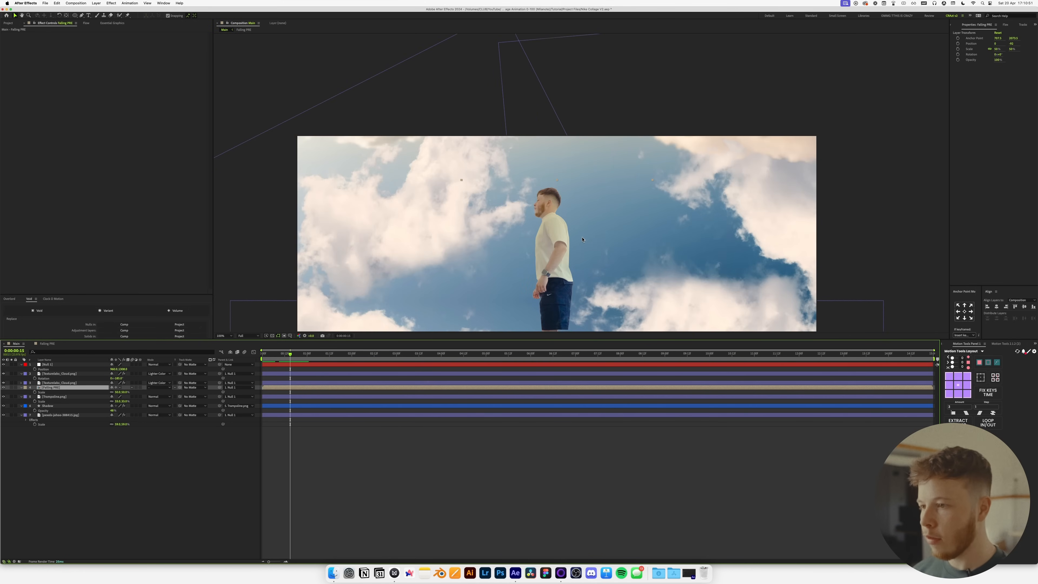
left_click(221, 335)
left_click(224, 348)
key("super+s")
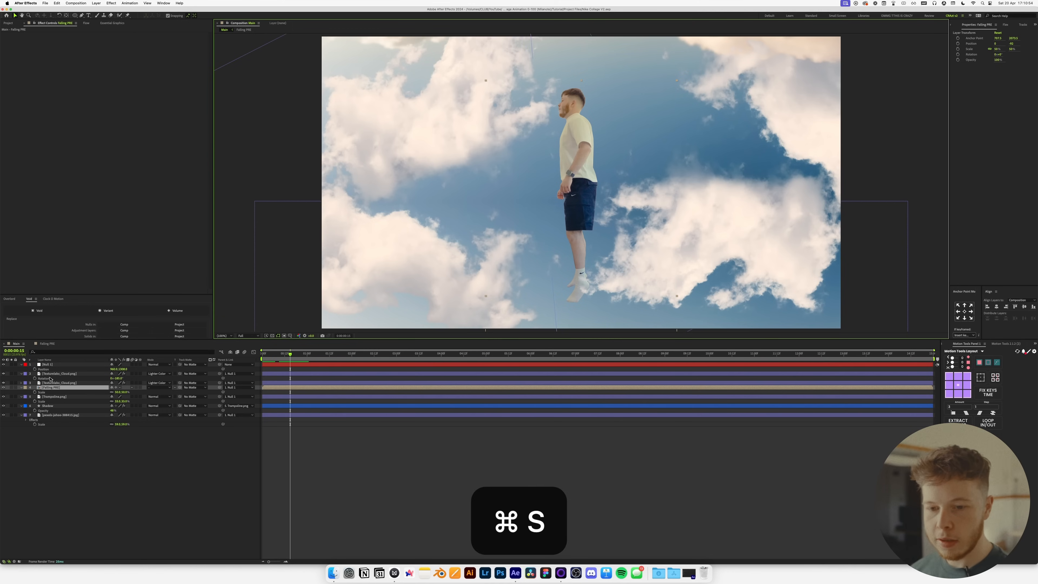
Animate the null's Position with a keyframe at 0:00:00:15 and a Y value of 540 at the first frame.
left_click(35, 370)
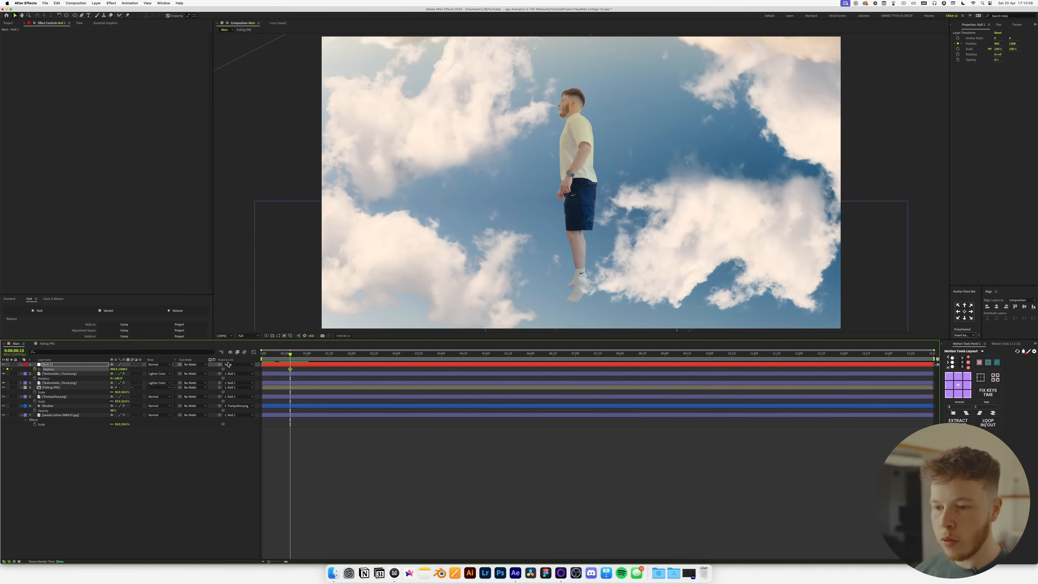
left_click_drag(314, 357, 254, 363)
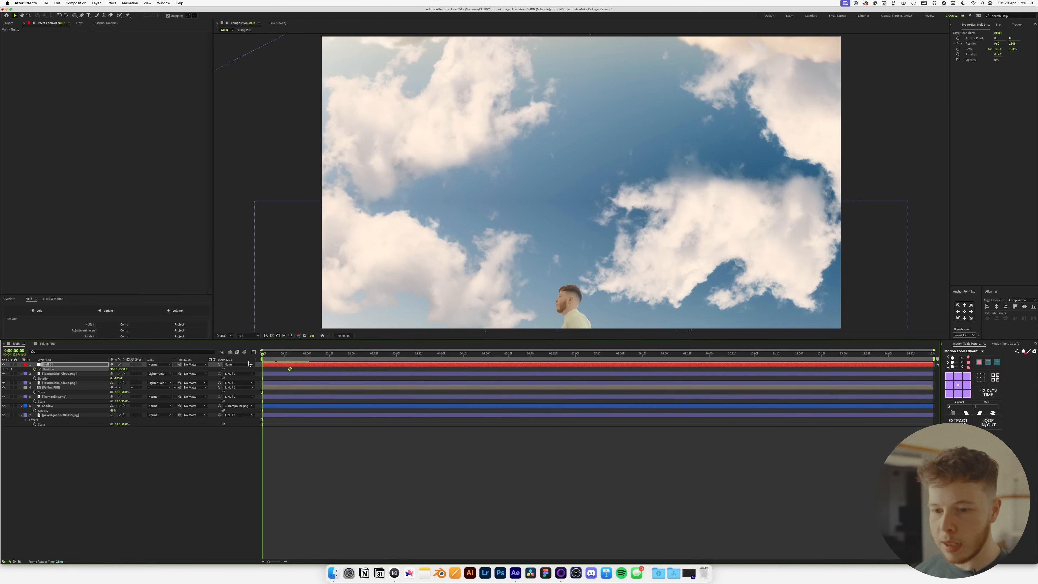
type("540")
key("Return")
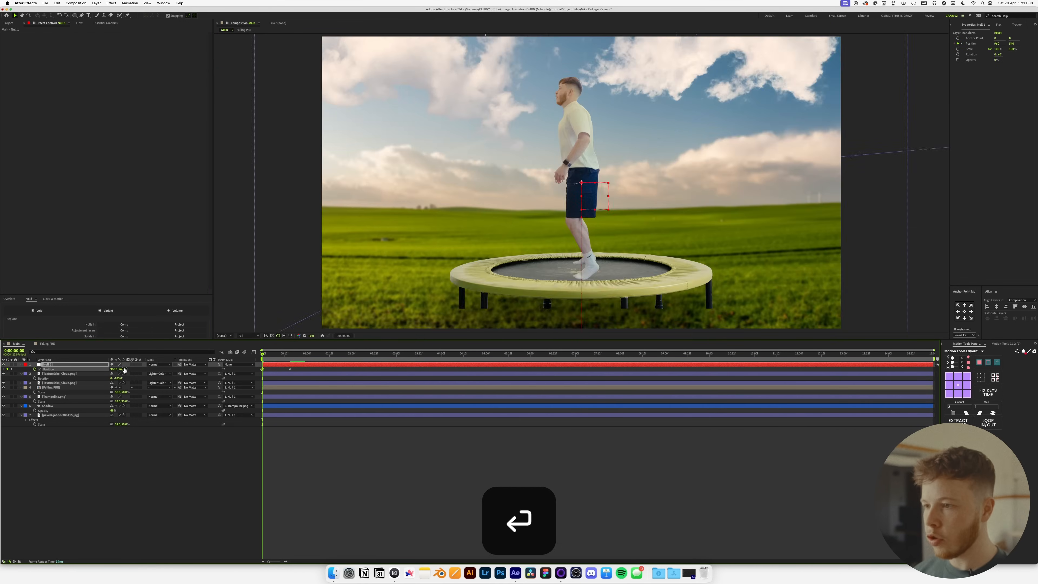
Delay the null's first Position keyframe to 0:00:00:07 and preview the upward camera move.
key("comma")
key("super+Right")
key("super+Right")
key("super+Right")
key("super+Right")
key("super+Right")
key("super+Right")
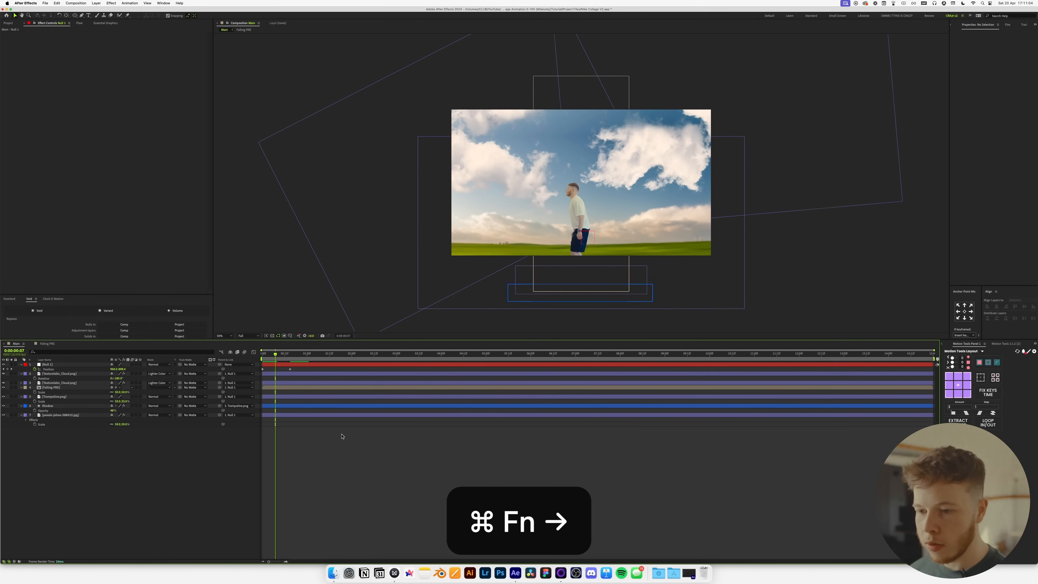
left_click_drag(263, 369, 276, 369)
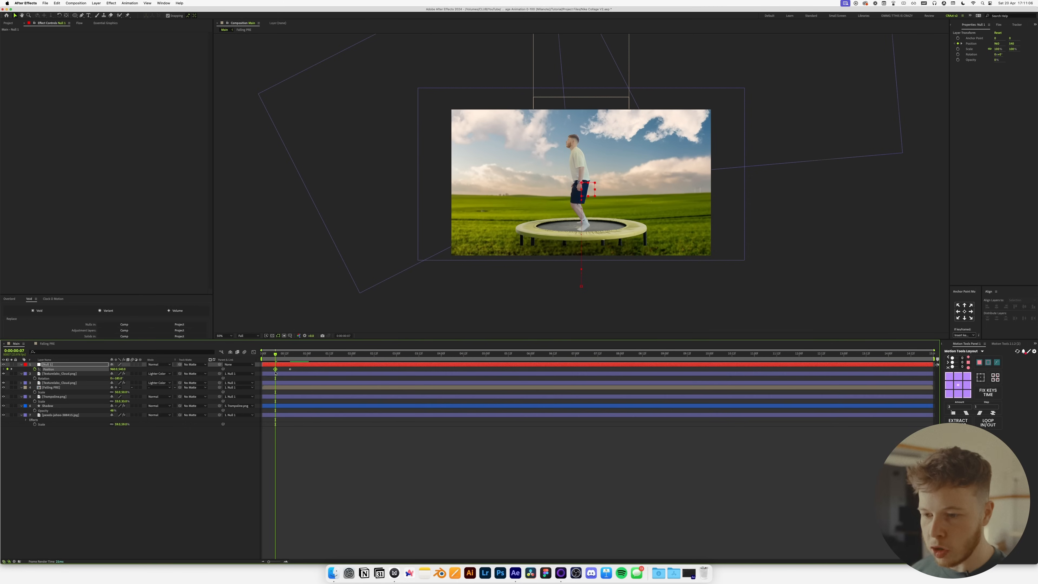
key("space")
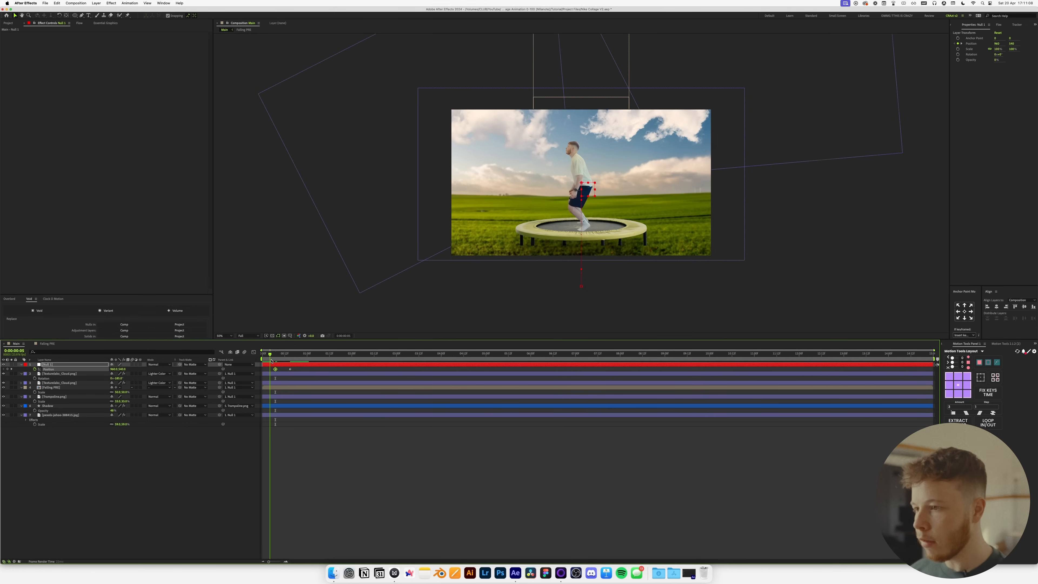
left_click_drag(275, 361, 296, 365)
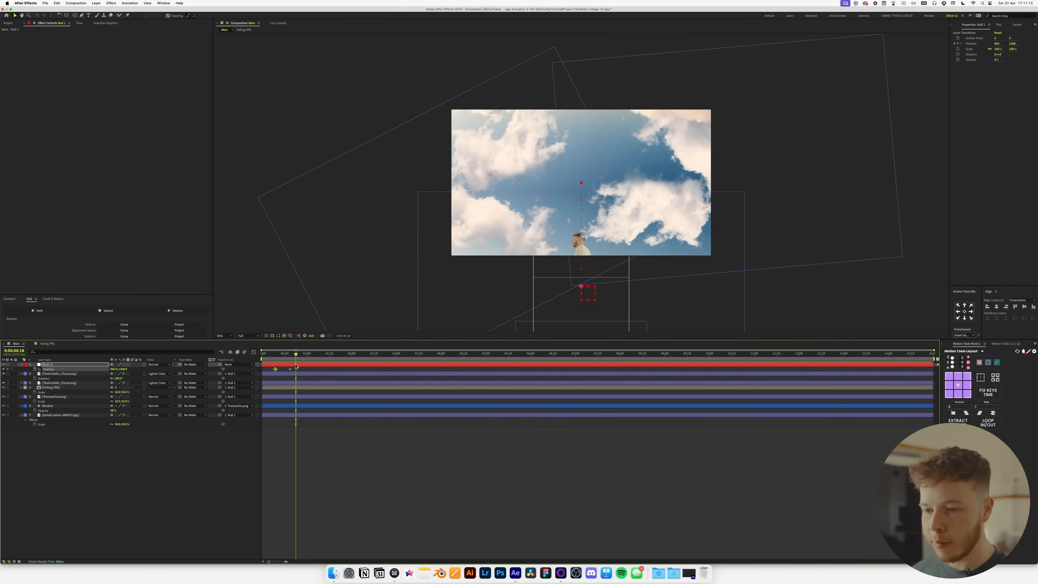
In Falling PRE, hold airborne pose layer 5 slightly longer, shift layers 6 to 11 later, and return to Main.
double_click(300, 366)
left_click(72, 415)
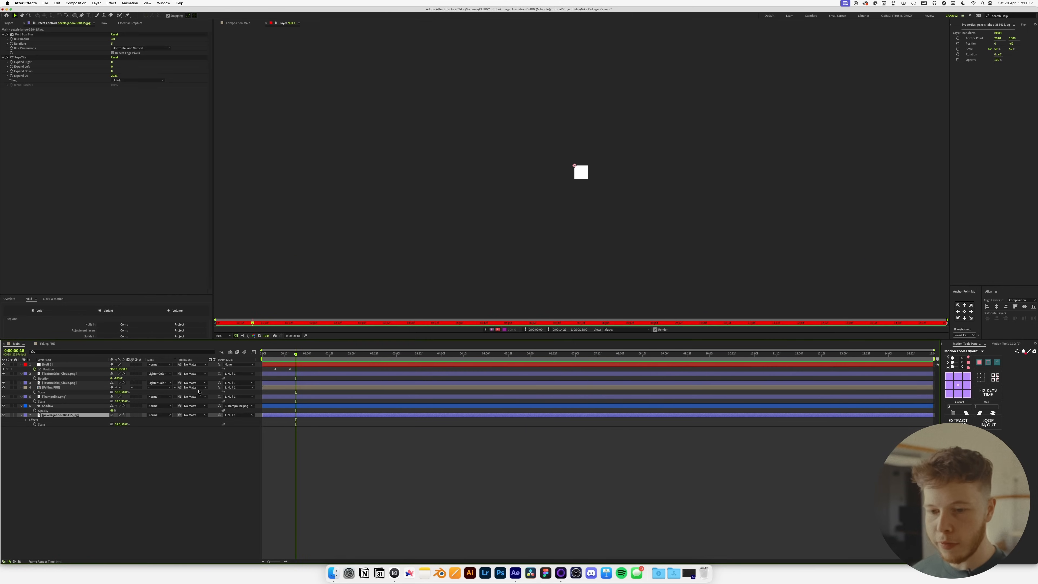
double_click(52, 388)
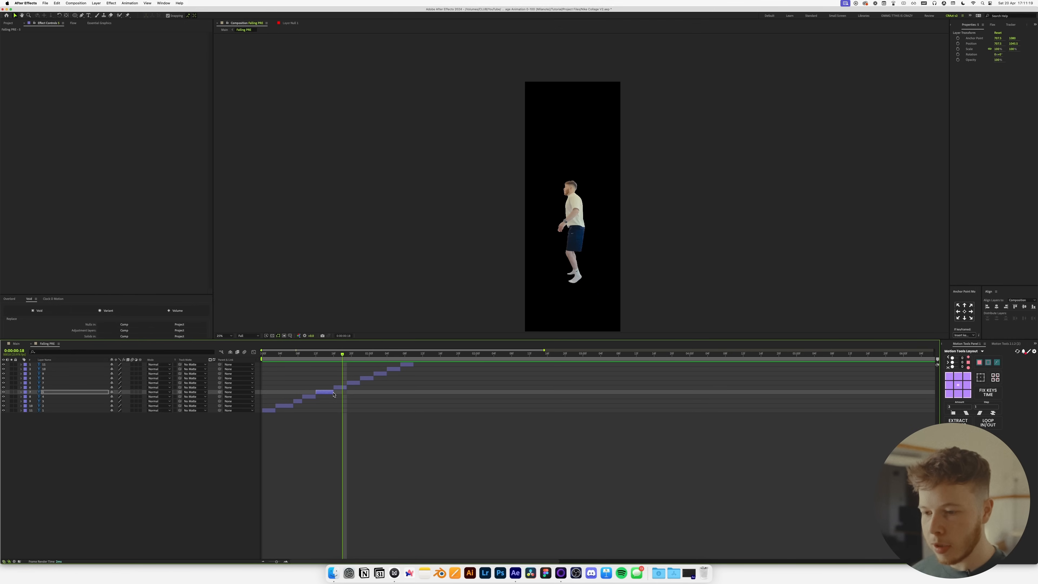
left_click_drag(333, 393, 347, 394)
key("super+z")
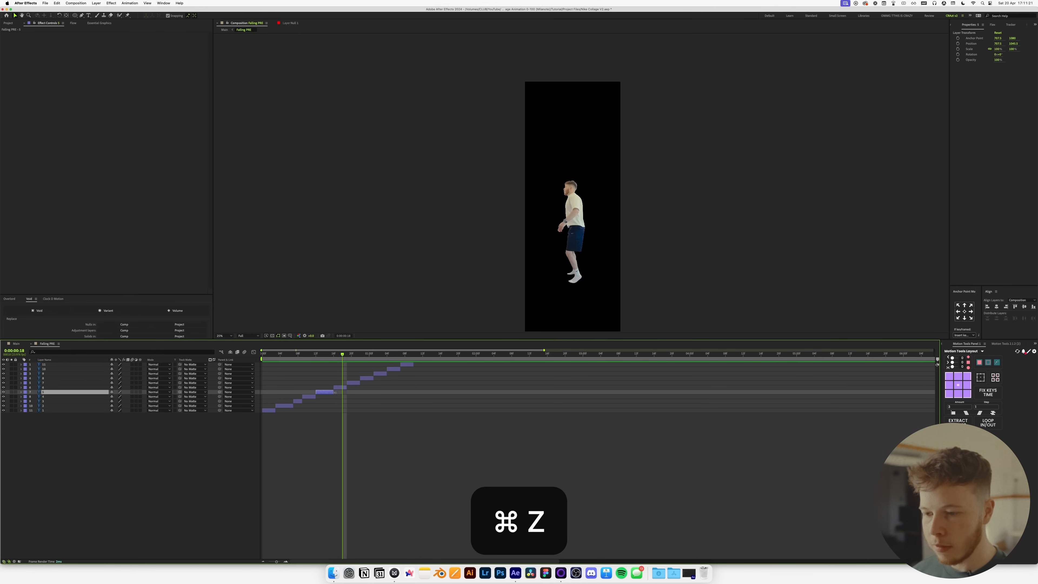
left_click(342, 387)
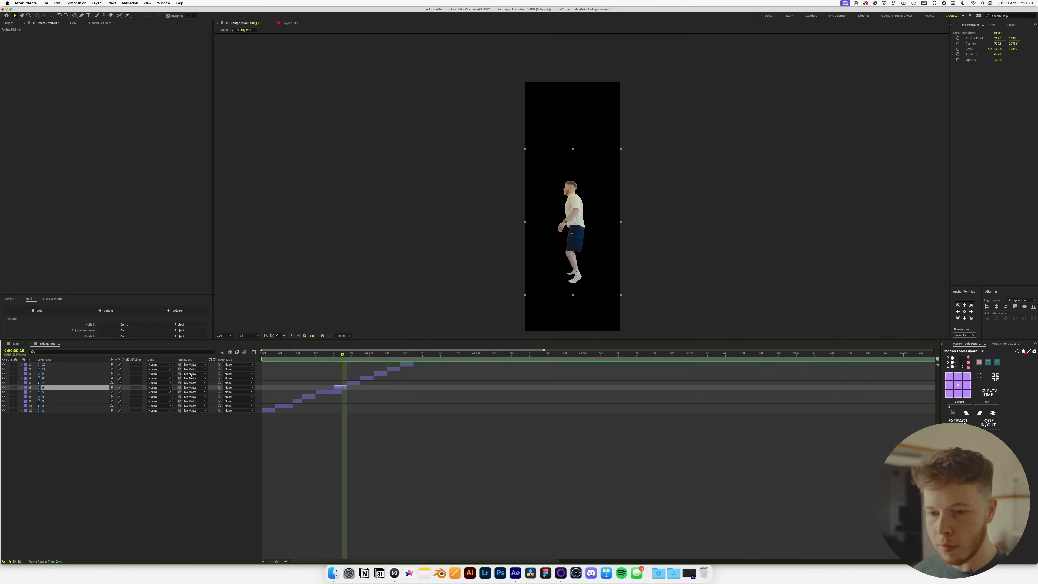
left_click(51, 364, "shift")
left_click_drag(342, 388, 351, 388)
key("F2")
left_click(16, 343)
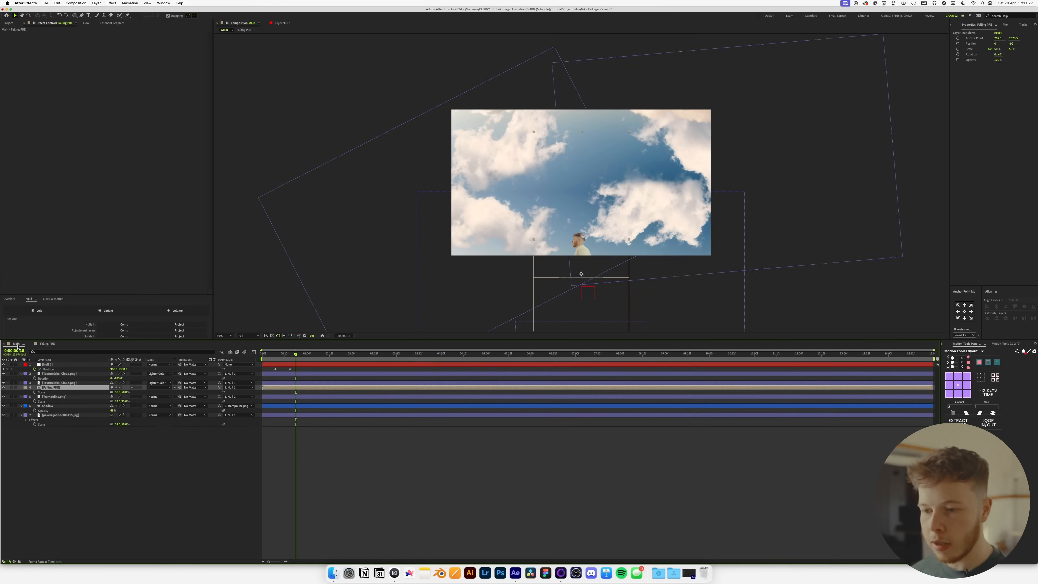
Preview the jump, extend layer 5 much further in Falling PRE with layers 6 to 11 shifted later, and recheck it in Main.
key("space")
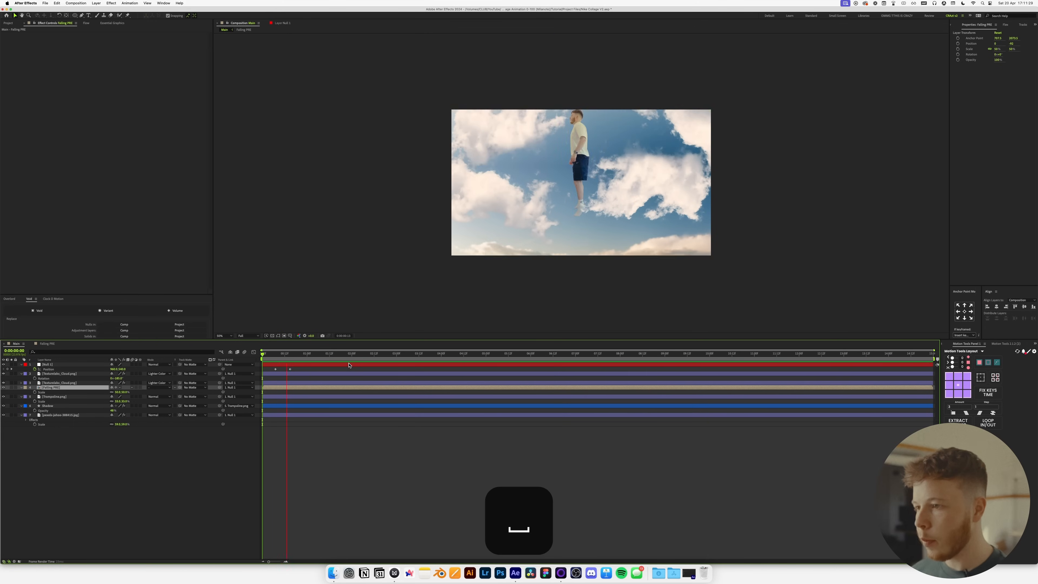
key("space")
left_click_drag(273, 355, 300, 358)
double_click(295, 387)
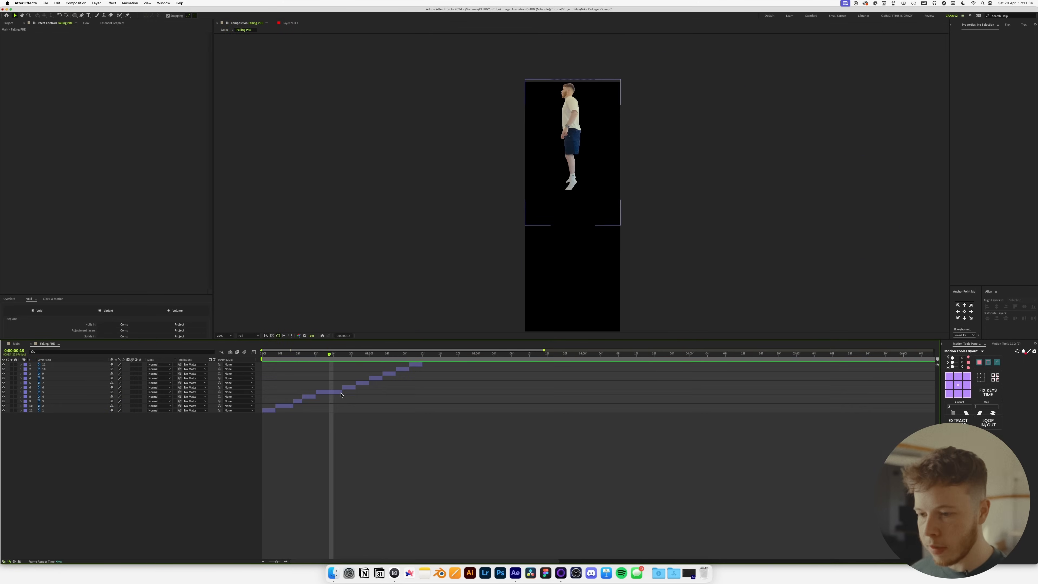
left_click_drag(342, 392, 383, 392)
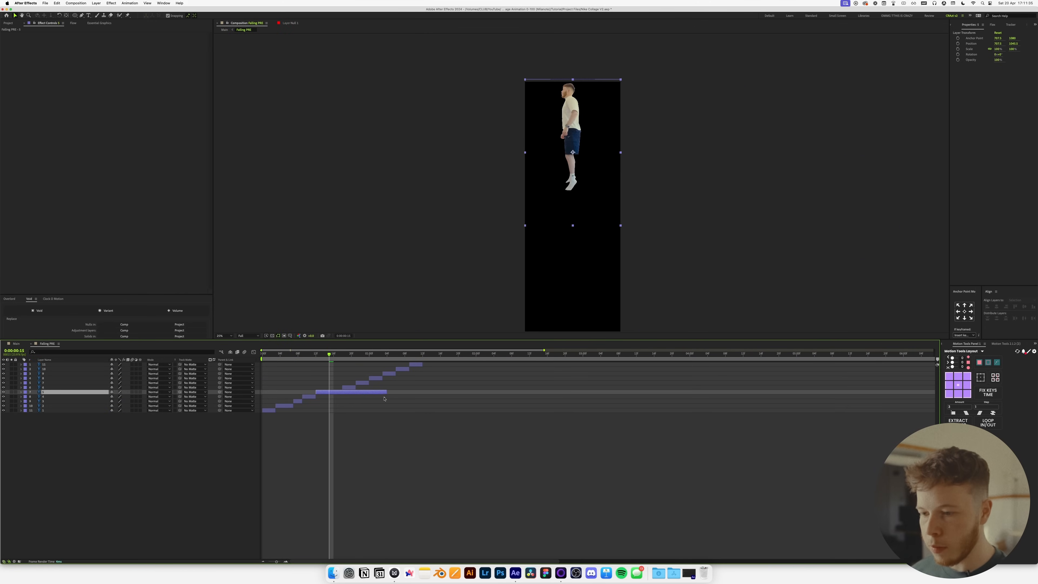
left_click(61, 364, "shift")
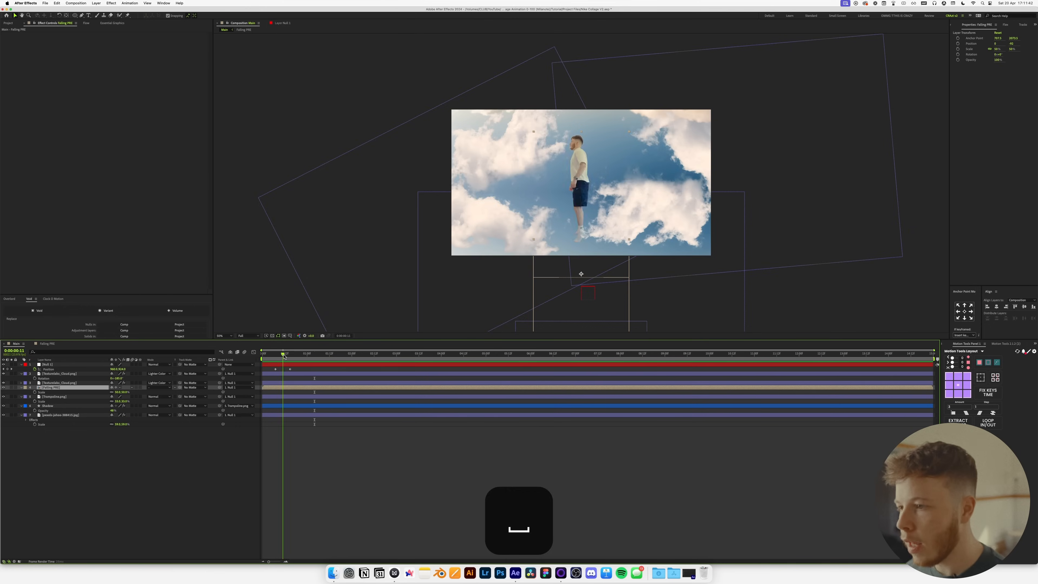
mouse_move(284, 355)
left_mouse_down()
mouse_move(273, 356)
mouse_move(302, 357)
left_mouse_up()
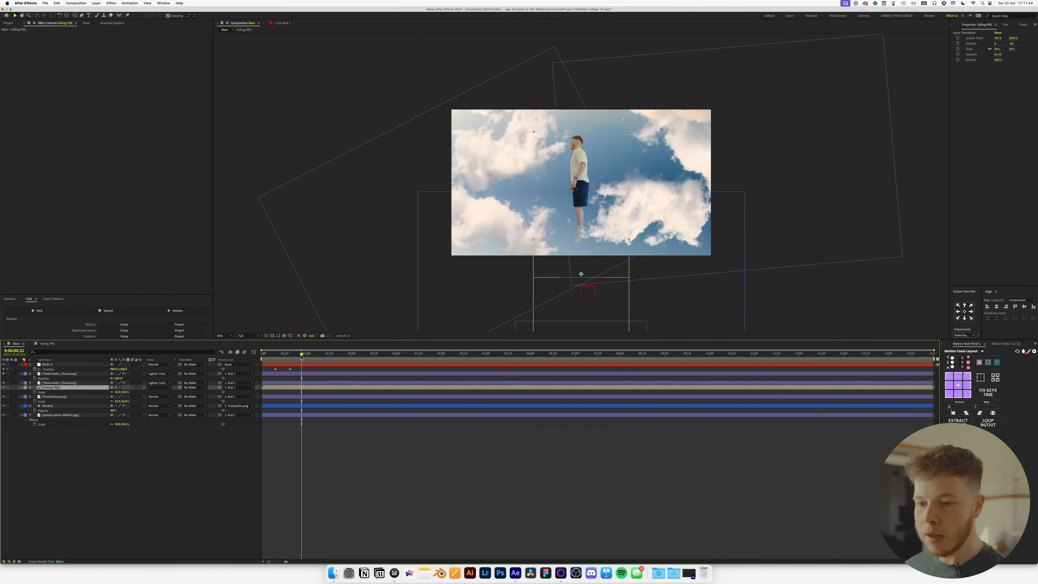
Shorten layer 5's hold in Falling PRE and move layers 6 to 11 earlier so they follow it directly.
left_click(48, 346)
left_click_drag(357, 359, 367, 398)
key("super+z")
left_click(388, 387)
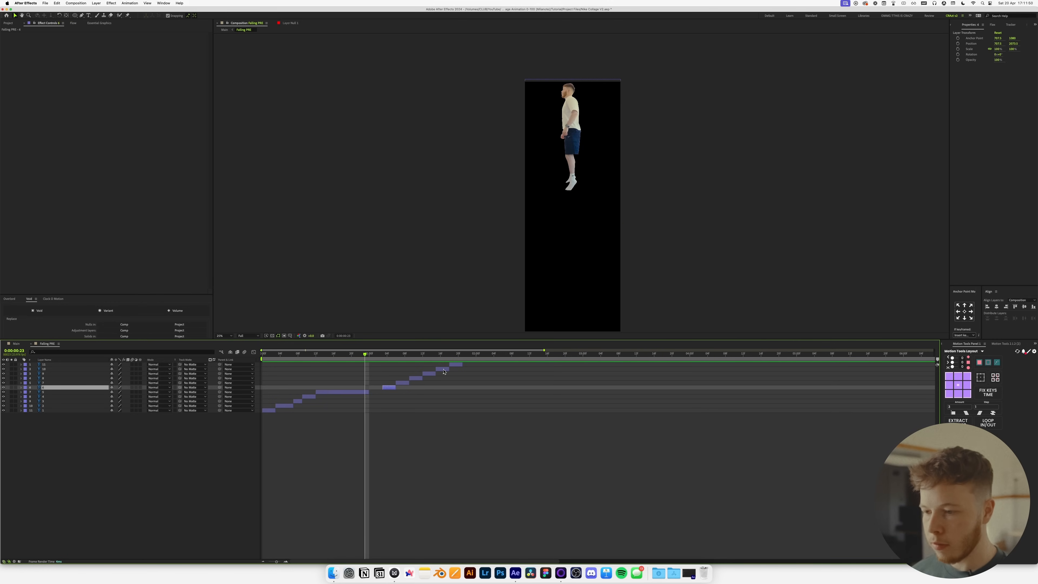
left_click(457, 365, "shift")
left_click_drag(390, 388, 391, 356)
In Falling PRE, raise the figure in layer 6 and extend layer 7, moving layers 8 to 11 to follow it directly.
left_click(375, 419)
left_click(584, 197)
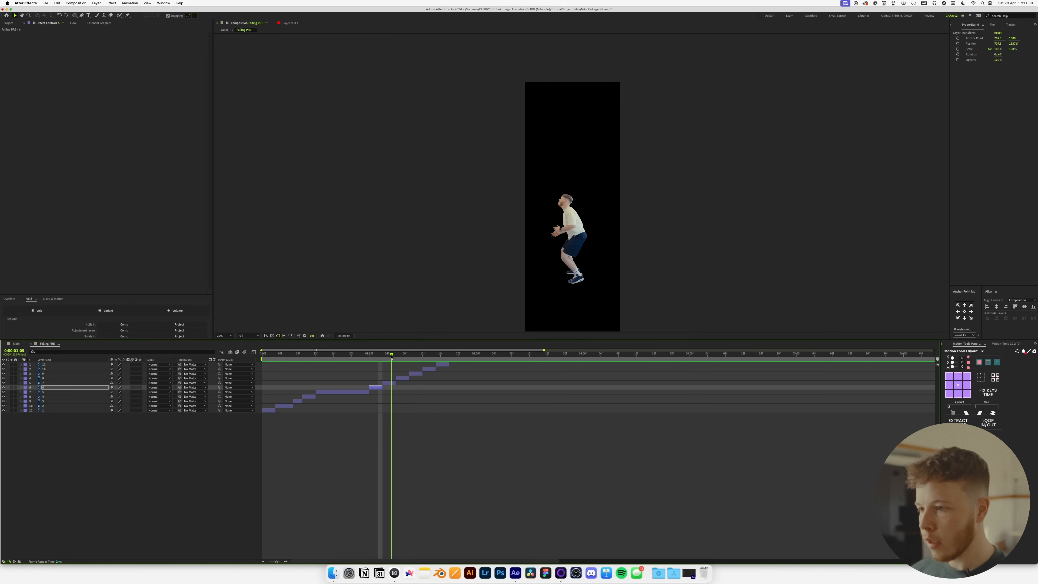
left_click(394, 383)
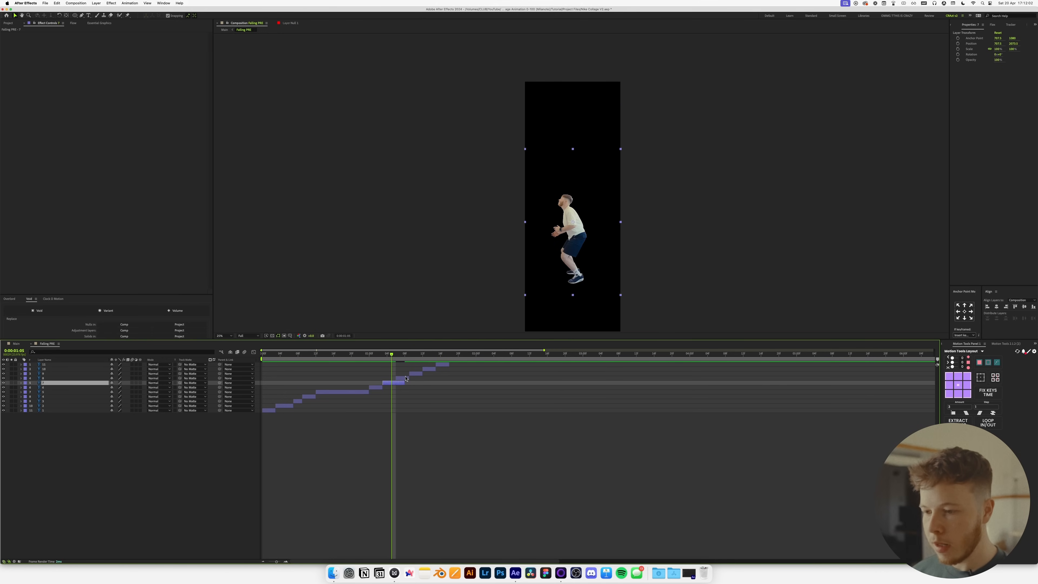
left_click(405, 378)
left_click(441, 364, "shift")
left_click_drag(399, 379, 410, 383)
left_click(398, 383)
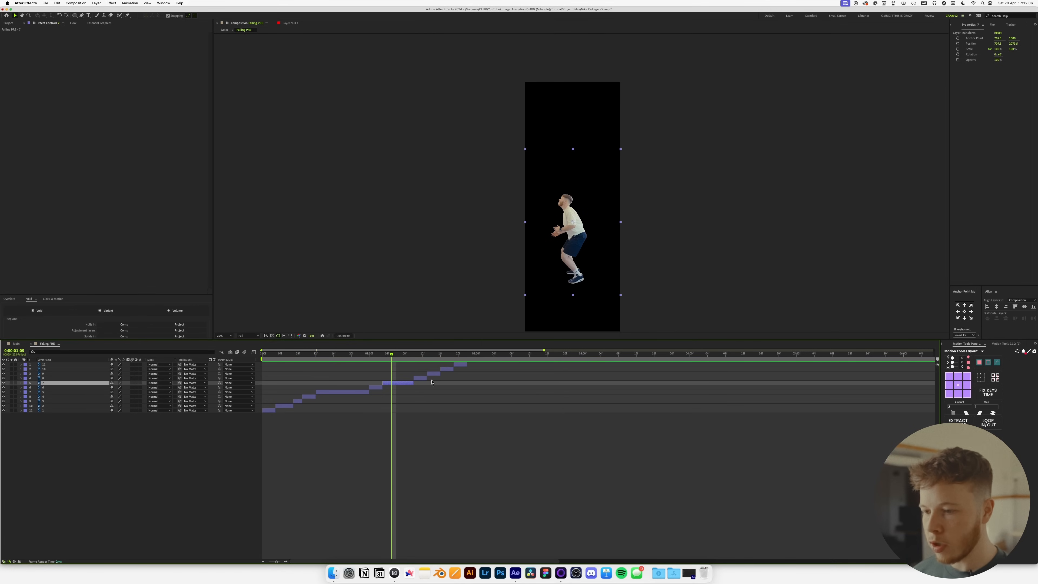
left_click_drag(391, 361, 413, 362)
left_click(420, 378)
left_click(459, 365, "shift")
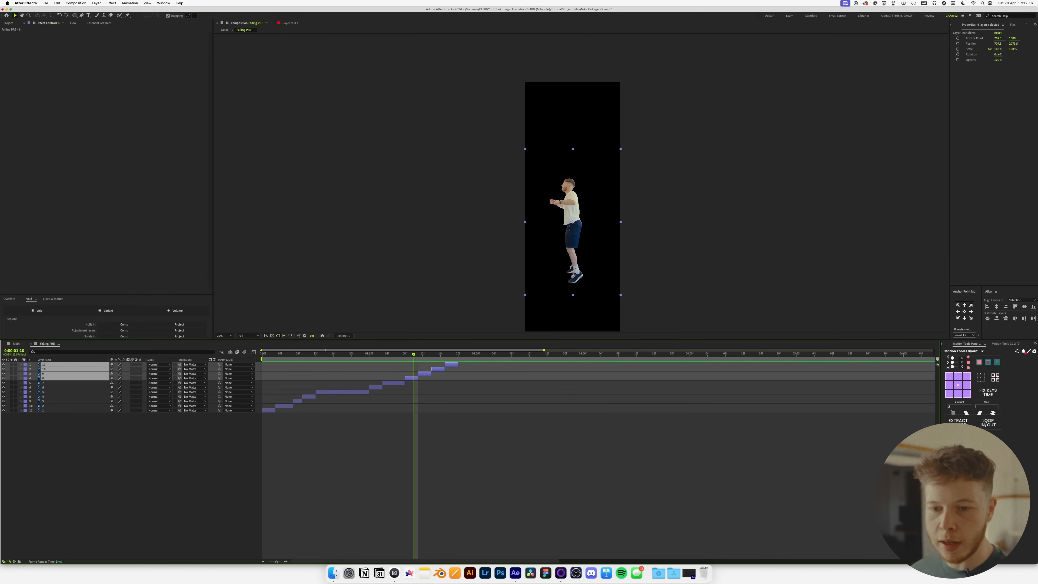
In Main, add a holding Position keyframe to the null at 0:00:00:20, set Y to 540 at 0:00:01:07, and preview the move.
left_click(16, 343)
key("space")
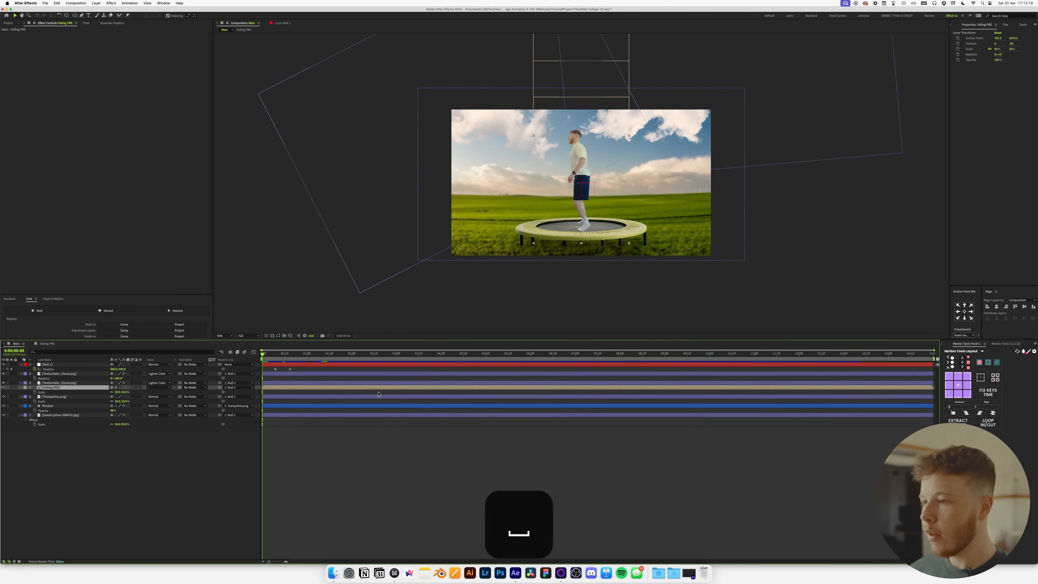
key("space")
mouse_move(313, 359)
left_mouse_down()
mouse_move(285, 360)
mouse_move(299, 360)
left_mouse_up()
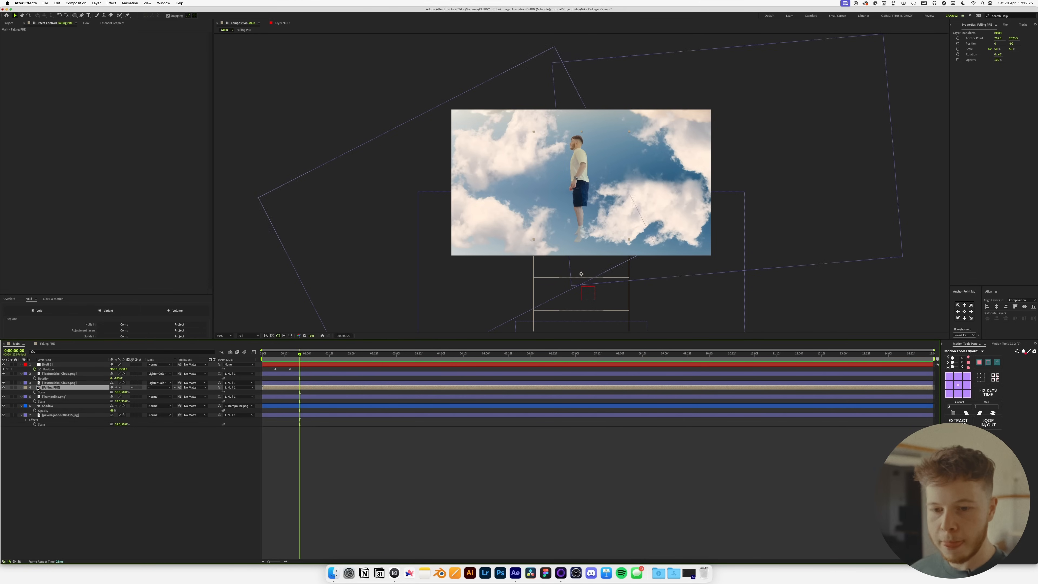
left_click(8, 369)
left_click_drag(308, 359, 320, 359)
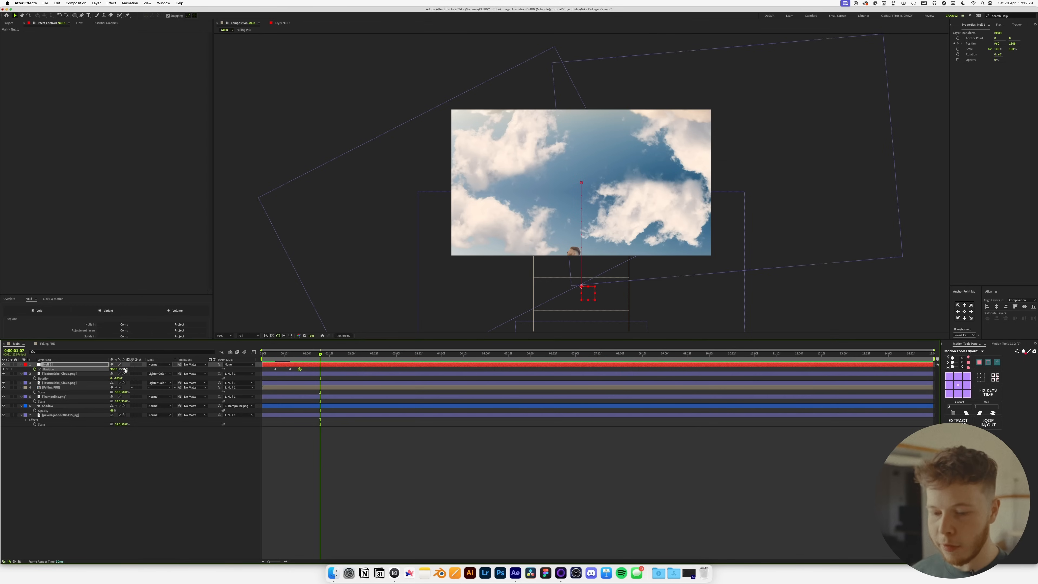
type("540")
key("Return")
key("Home")
key("space")
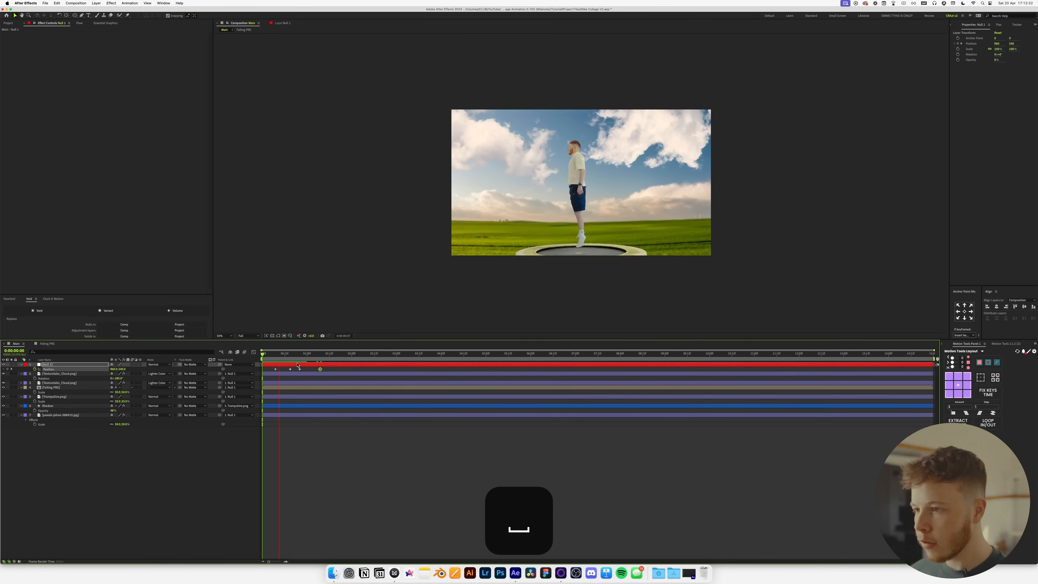
key("space")
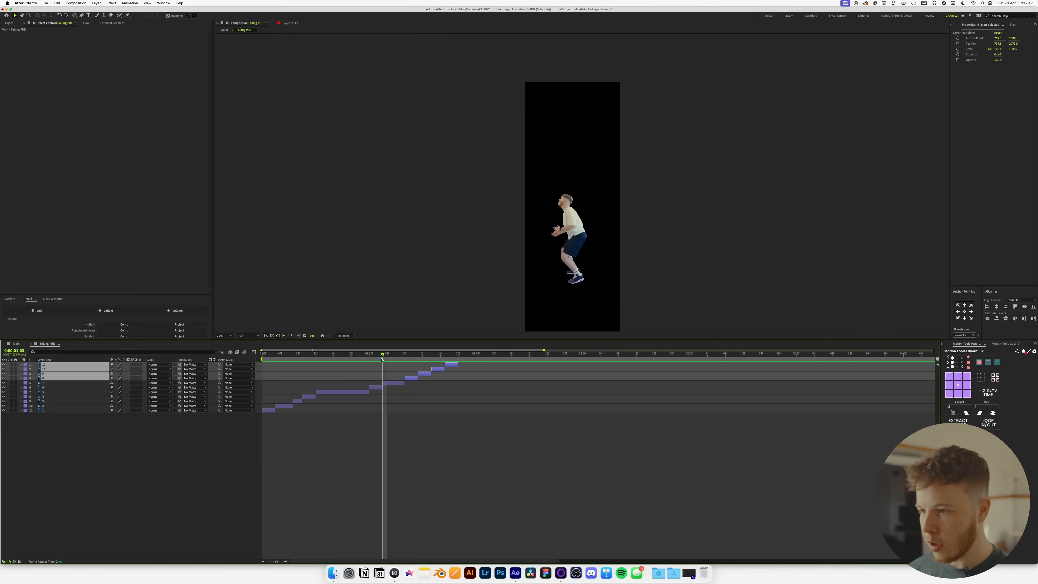
In Falling PRE, lower the figure in layer 6 and extend the layer, shifting layers 7 to 11 later to follow it.
left_click(377, 388)
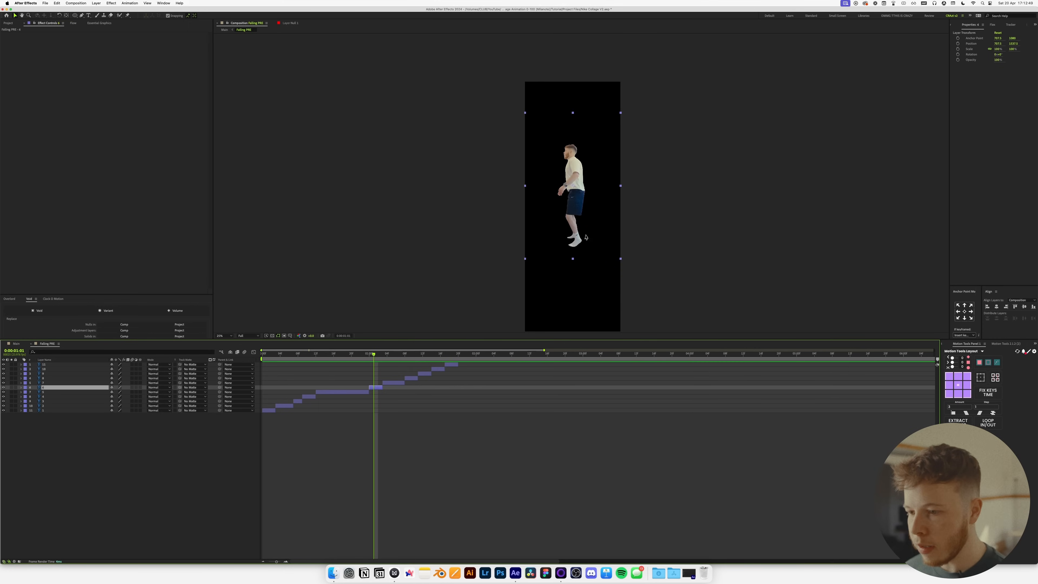
left_click_drag(570, 207, 570, 226)
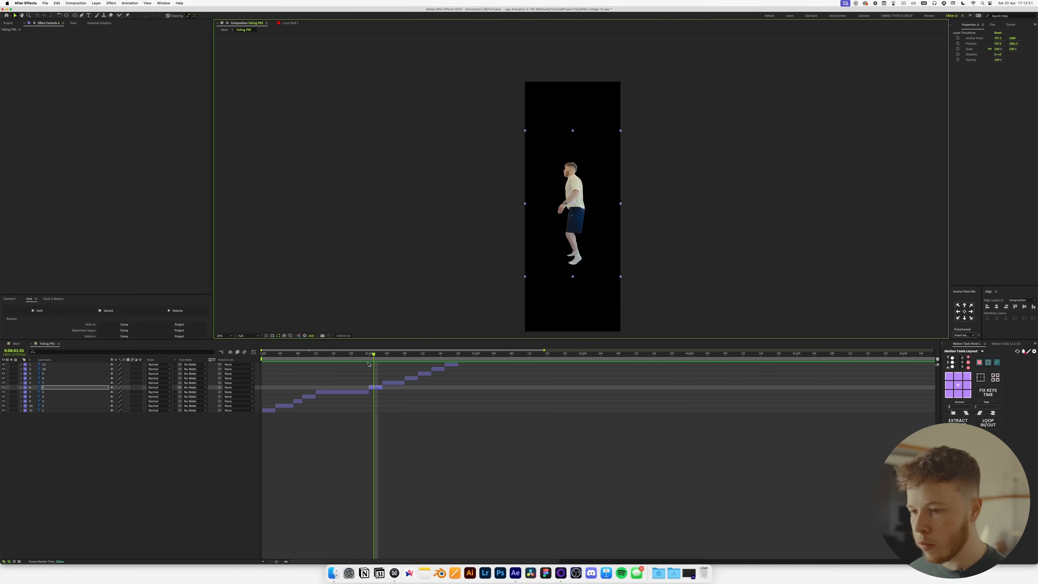
left_click_drag(382, 358, 378, 359)
left_click_drag(572, 213, 572, 222)
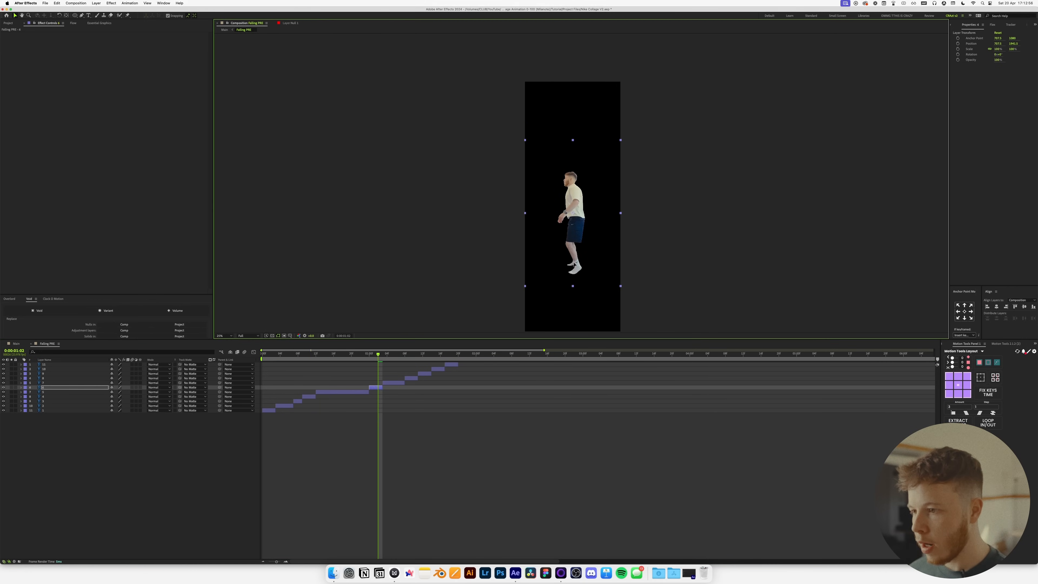
left_click_drag(379, 359, 374, 366)
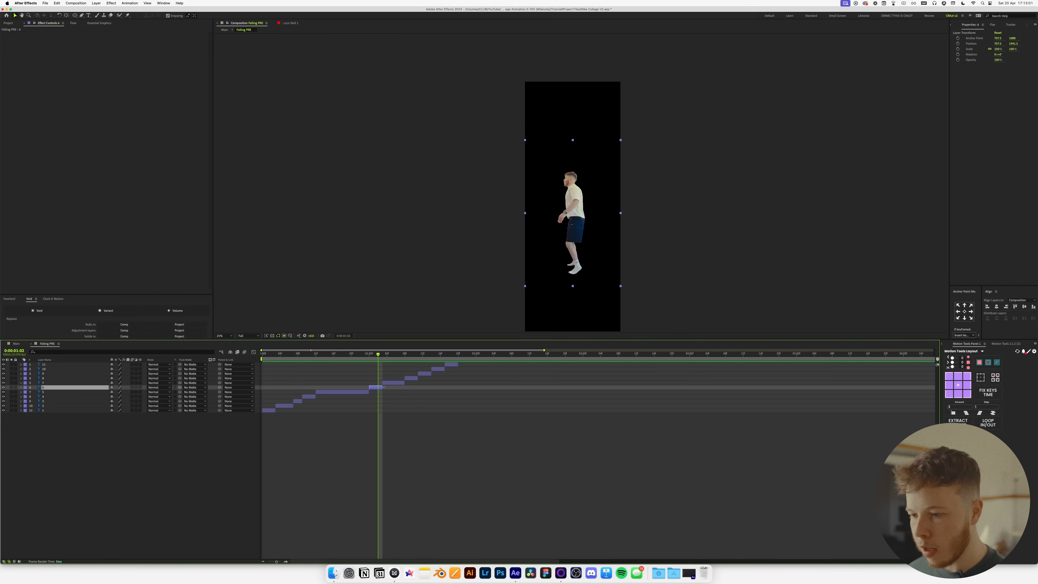
left_click(393, 383)
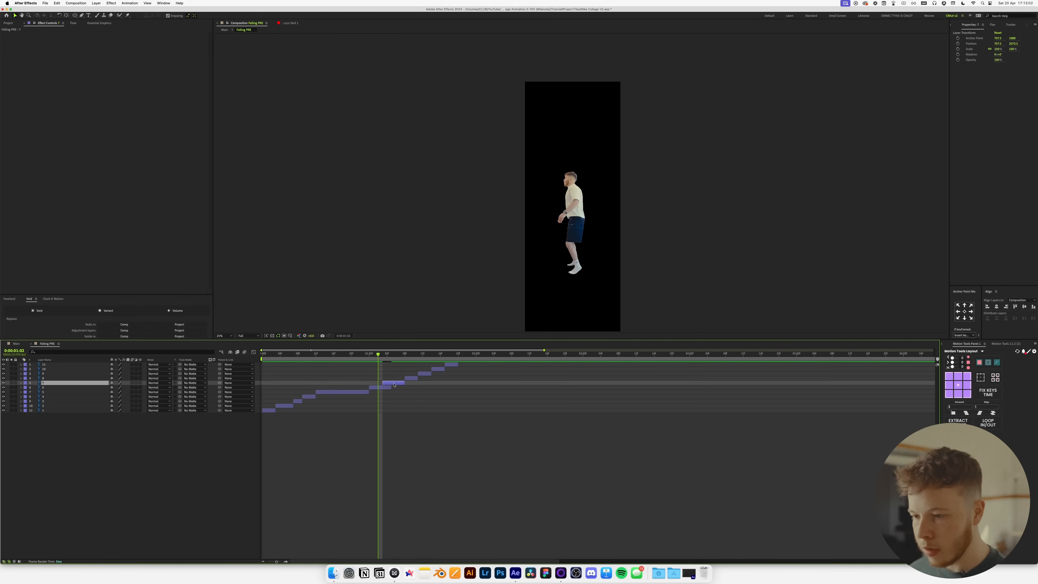
left_click(451, 366, "shift")
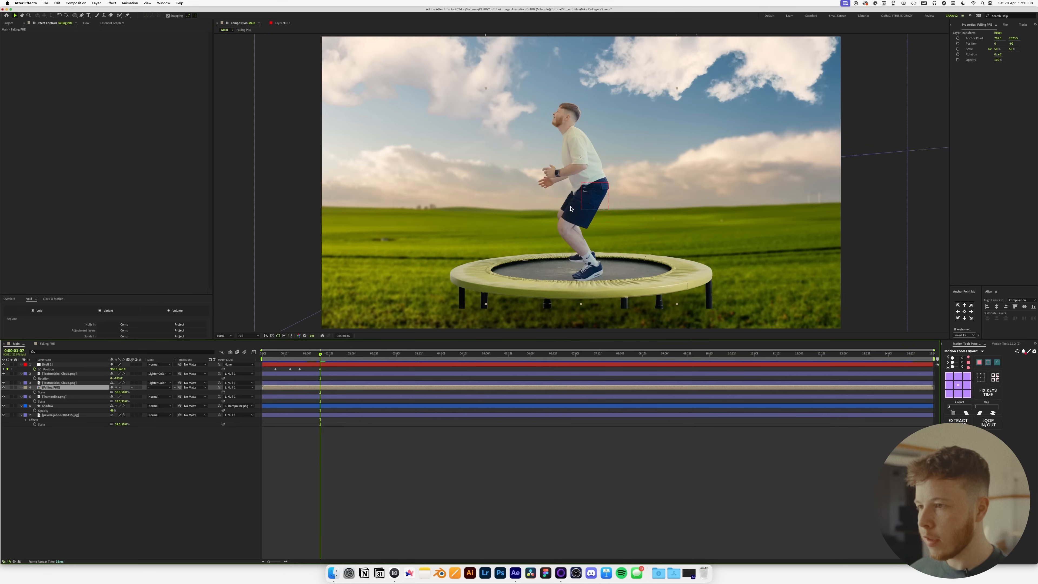
In Main, move the null's last Position keyframe earlier to match the landing pose, and save the project.
mouse_move(316, 357)
left_mouse_down()
mouse_move(281, 357)
mouse_move(317, 365)
left_mouse_up()
scroll(370, 293, "down", 1)
left_click(320, 369)
left_click(290, 458)
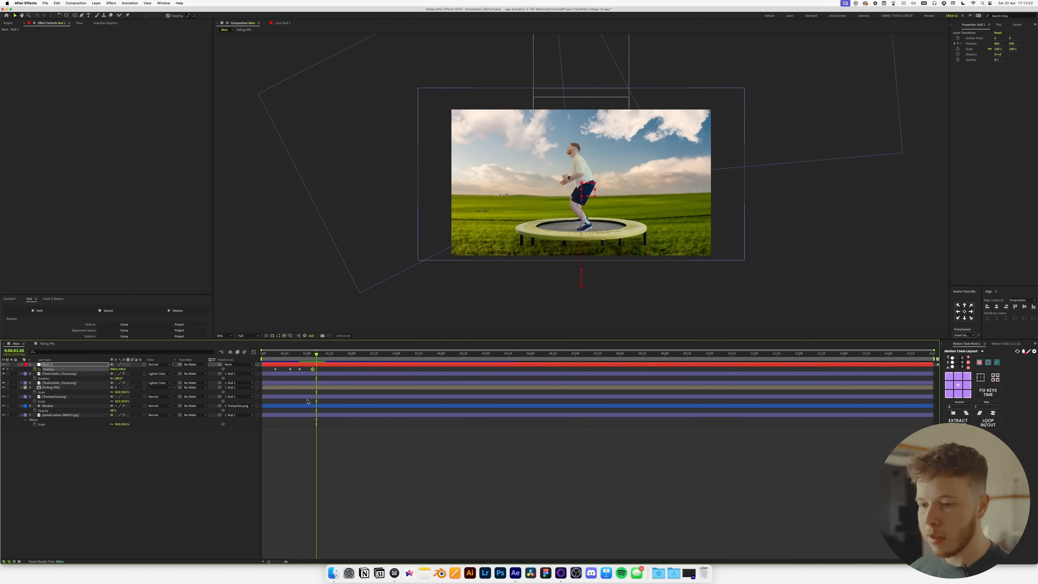
key("super+s")
left_click(4, 23)
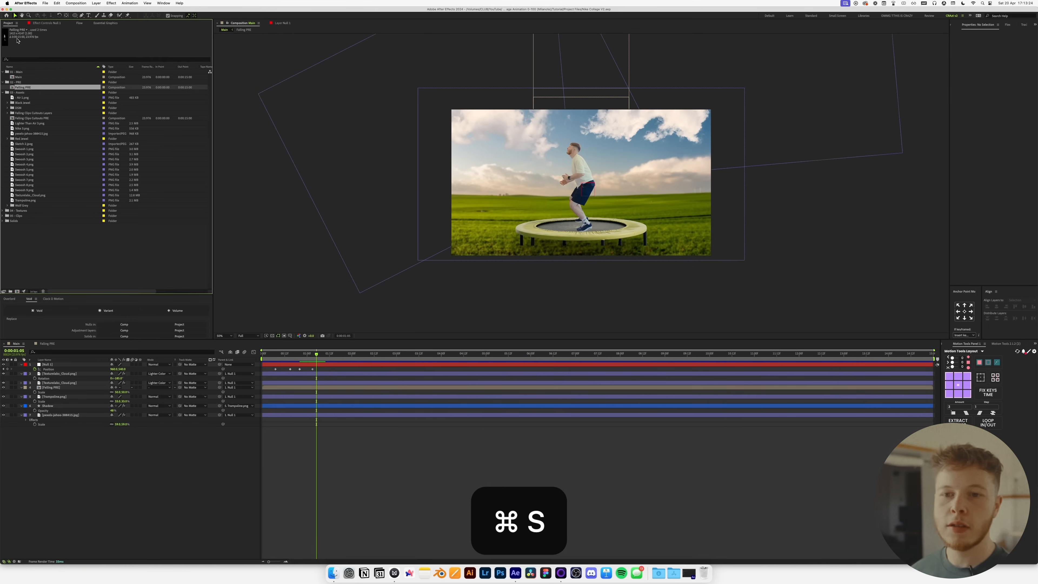
double_click(27, 103)
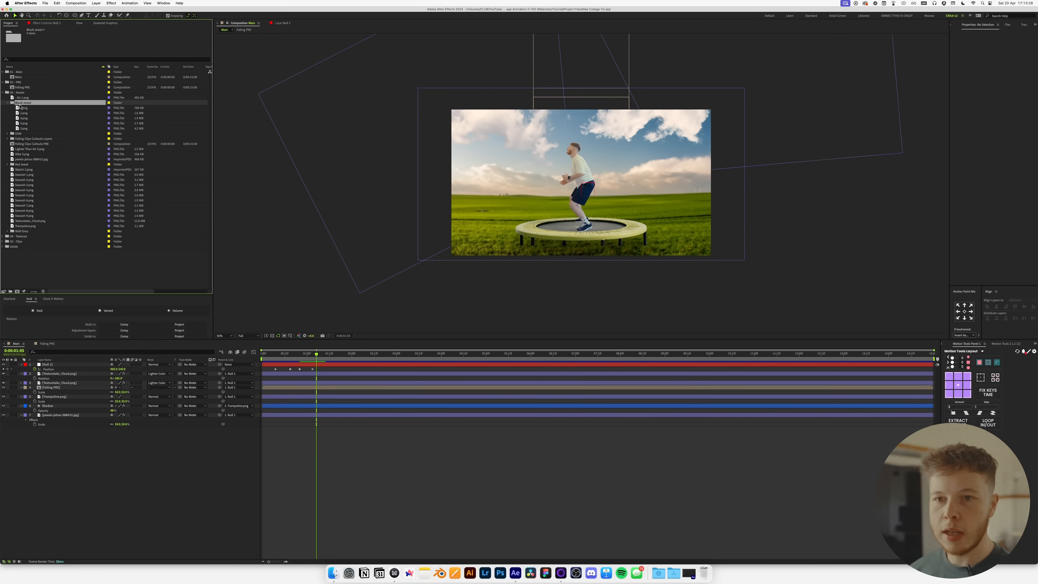
left_click(22, 109)
left_click(30, 130, "shift")
mouse_move(34, 142)
left_mouse_down()
mouse_move(47, 352)
mouse_move(21, 134)
left_mouse_up()
key("BackSpace")
left_click(7, 104)
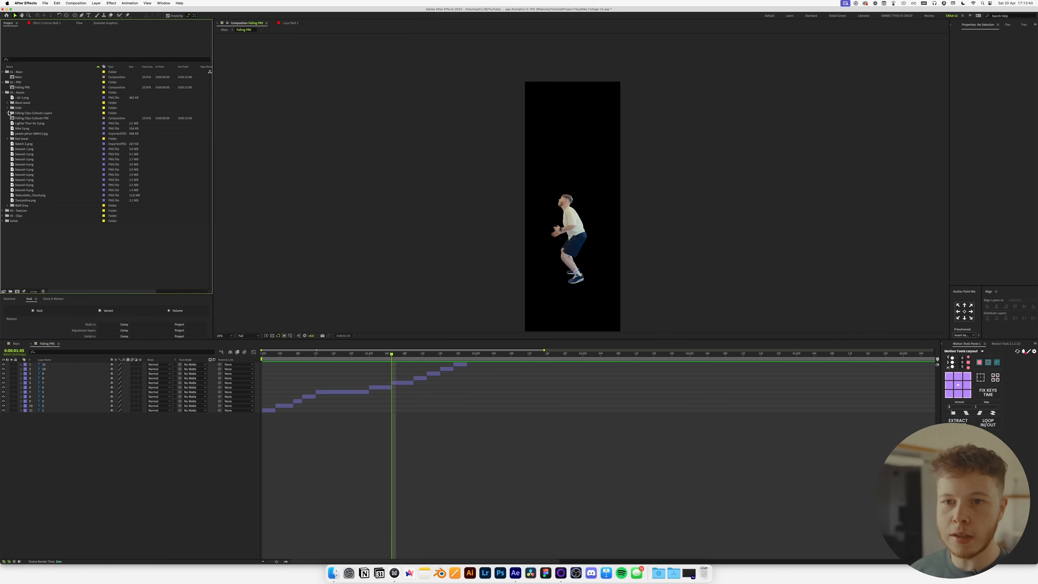
Add the five PNGs from the DSM folder above the figure layers in Falling PRE and trim their starts to 0:00:01:00.
left_click(7, 108)
left_click(25, 113)
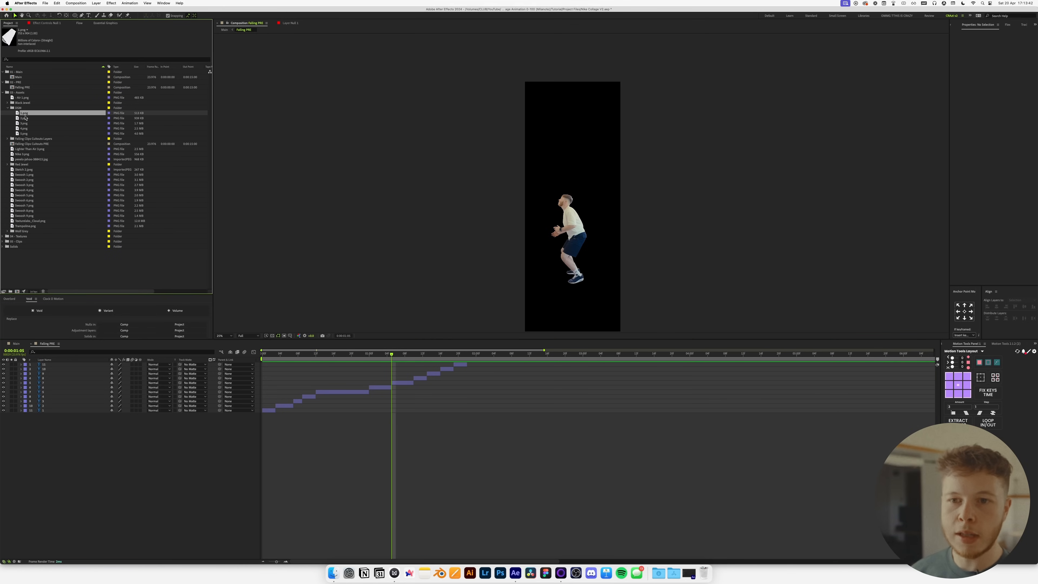
left_click(25, 134, "shift")
left_click_drag(31, 143, 67, 364)
left_click_drag(395, 358, 377, 359)
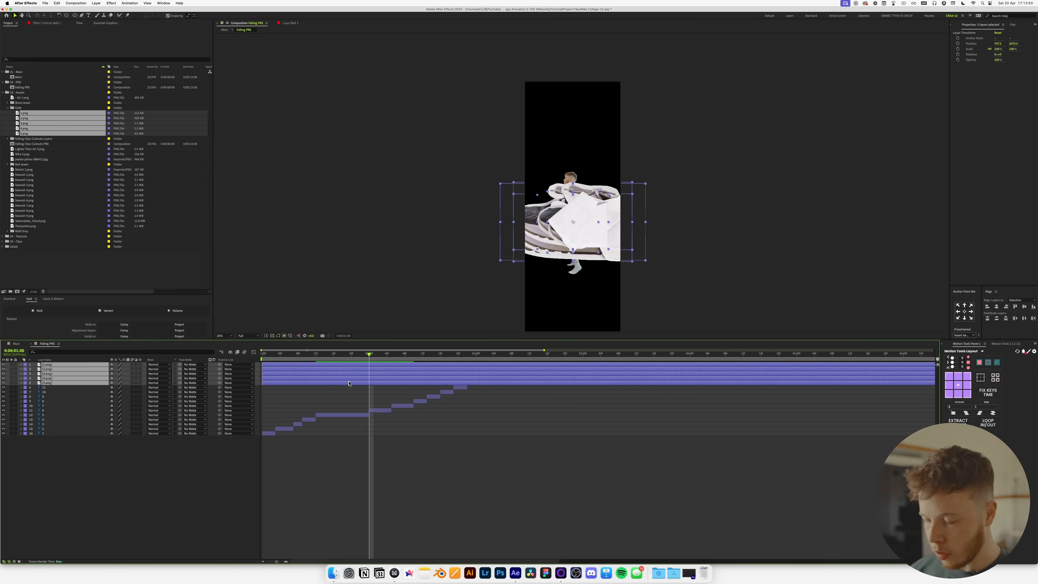
key("alt+bracketleft")
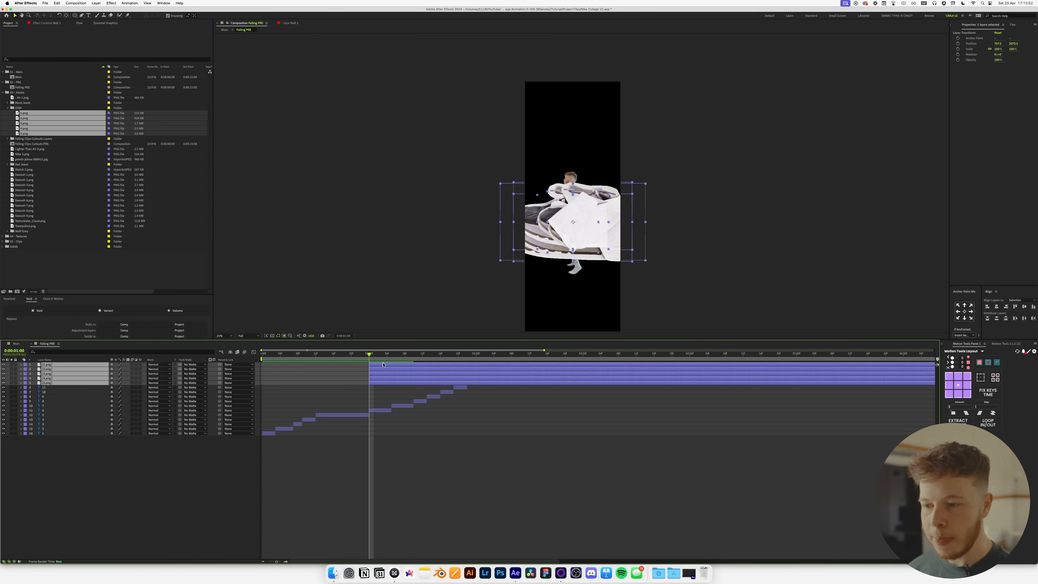
Solo the five shoe PNG layers in Falling PRE and scale them all to 54%.
key("period")
key("period")
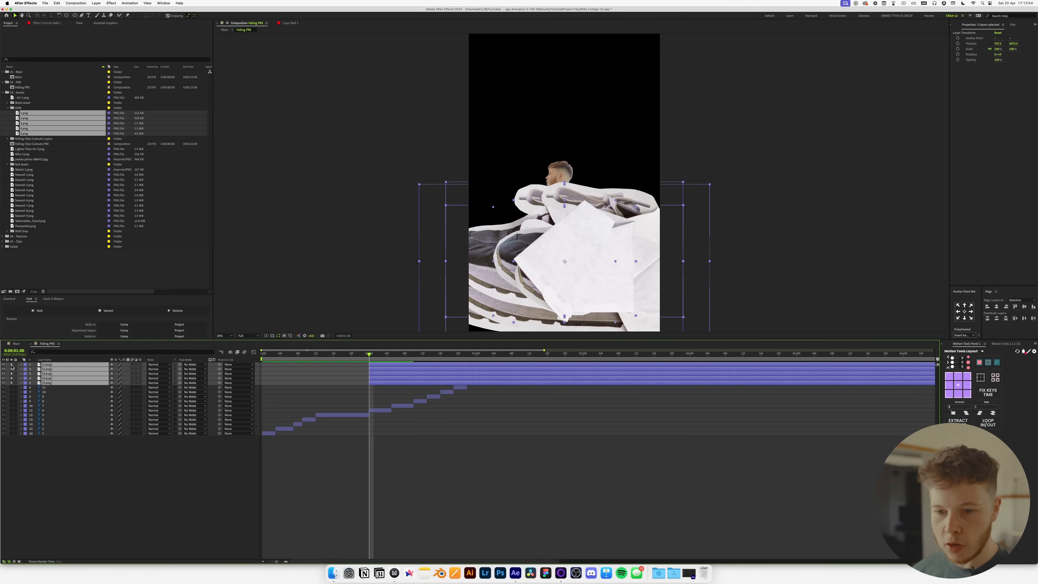
key("F2")
key("period")
key("comma")
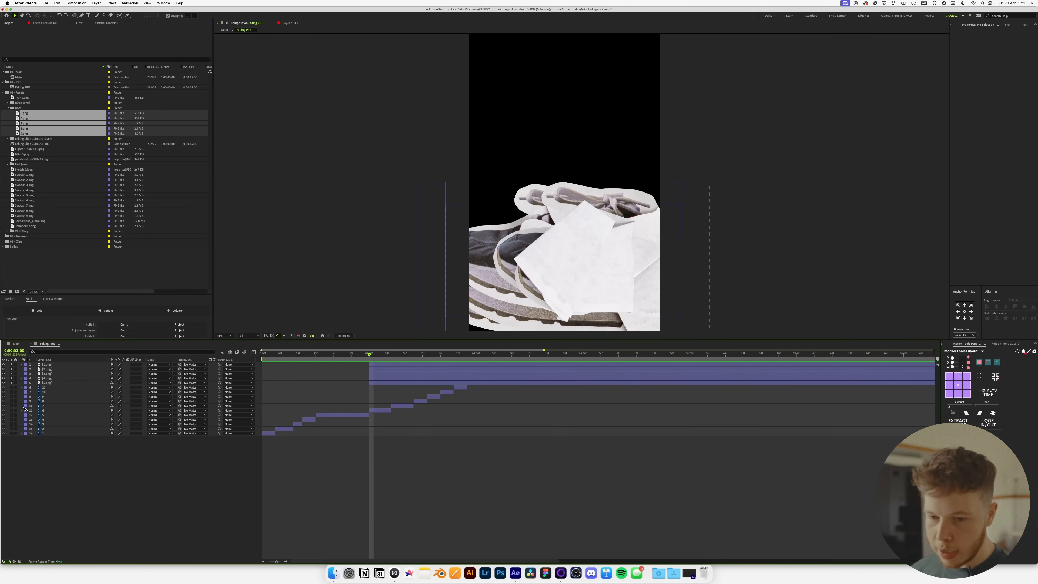
left_click(50, 384)
left_click(106, 364, "shift")
key("s")
left_click_drag(117, 373, 449, 462)
left_click_drag(565, 303, 556, 232)
left_click(496, 431)
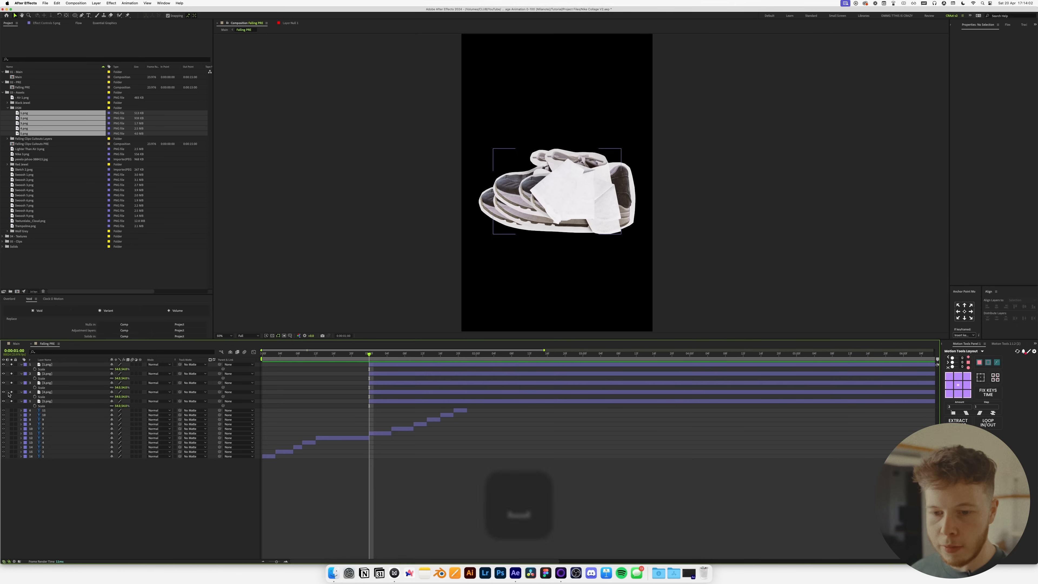
Isolate 4.png with 5.png, make 4.png semi-transparent, and move it roughly over the matching shoe in 5.png.
left_click(47, 392)
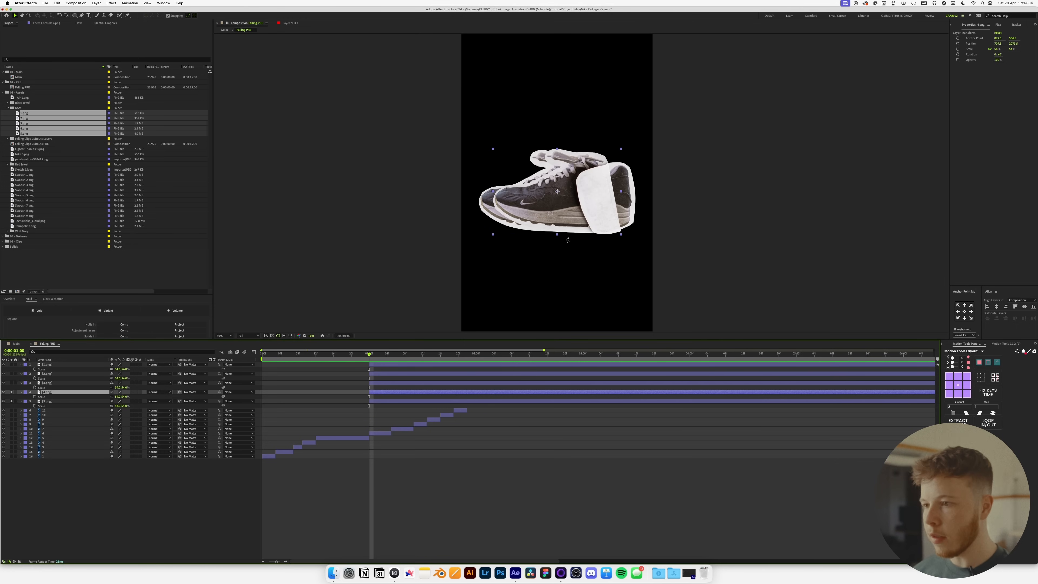
key("period")
key("t")
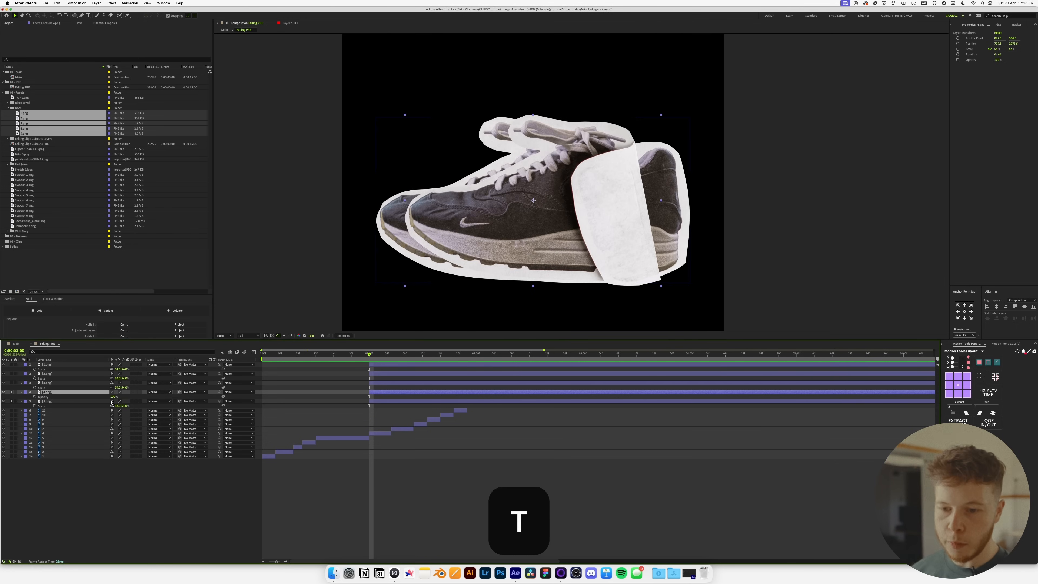
left_click_drag(115, 397, 109, 401)
left_click_drag(495, 237, 465, 237)
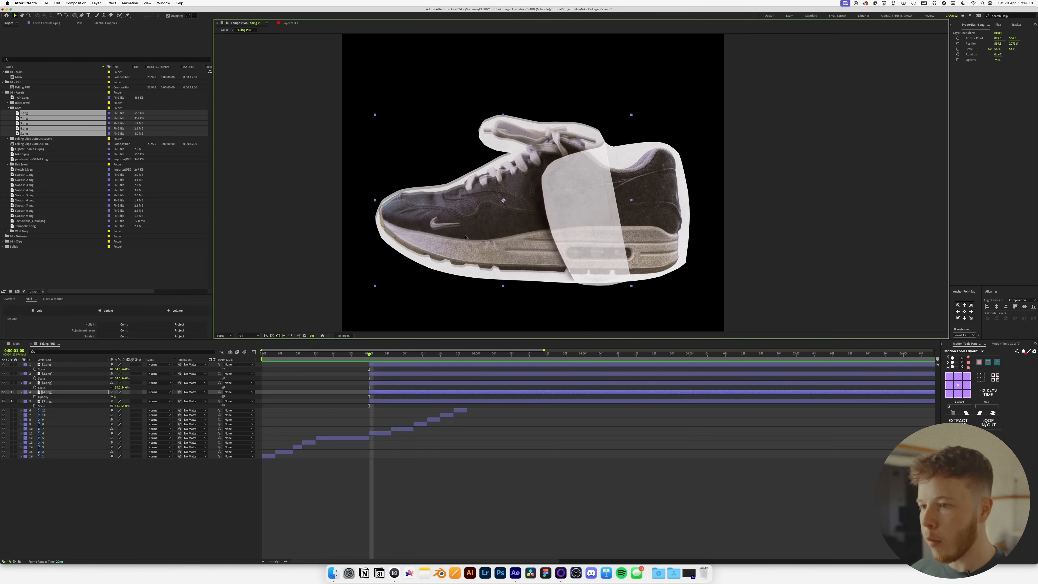
Nudge 4.png into exact alignment with the 5.png shoe and restore its opacity to 100%.
key("Right")
key("Down")
key("Down")
key("Right")
key("Left")
key("Up")
key("Left")
key("Down")
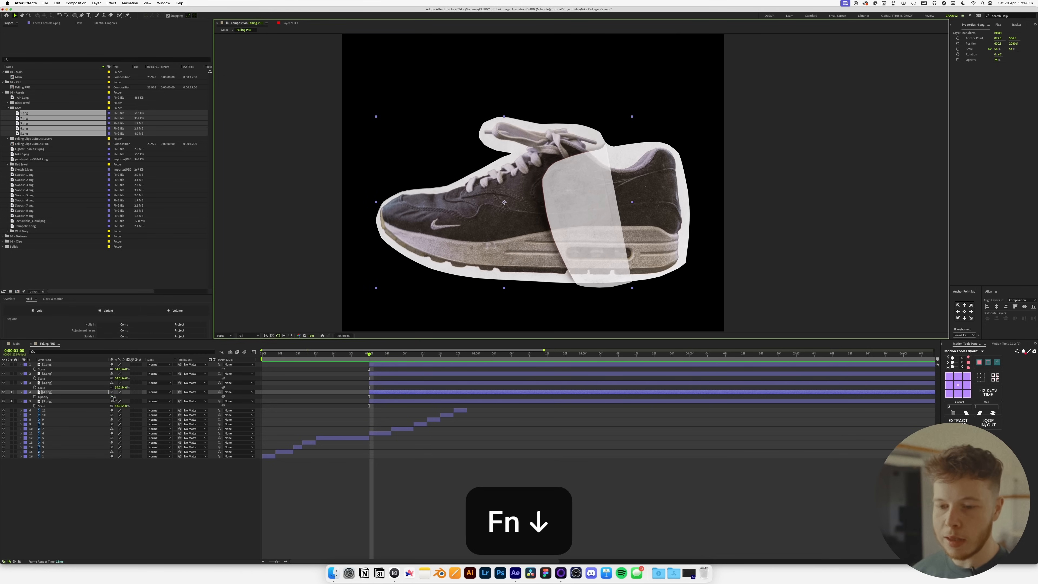
left_click_drag(113, 396, 134, 397)
Solo 3.png as well, align it over the shoe at reduced opacity, and return its opacity to 100%.
left_click(11, 383)
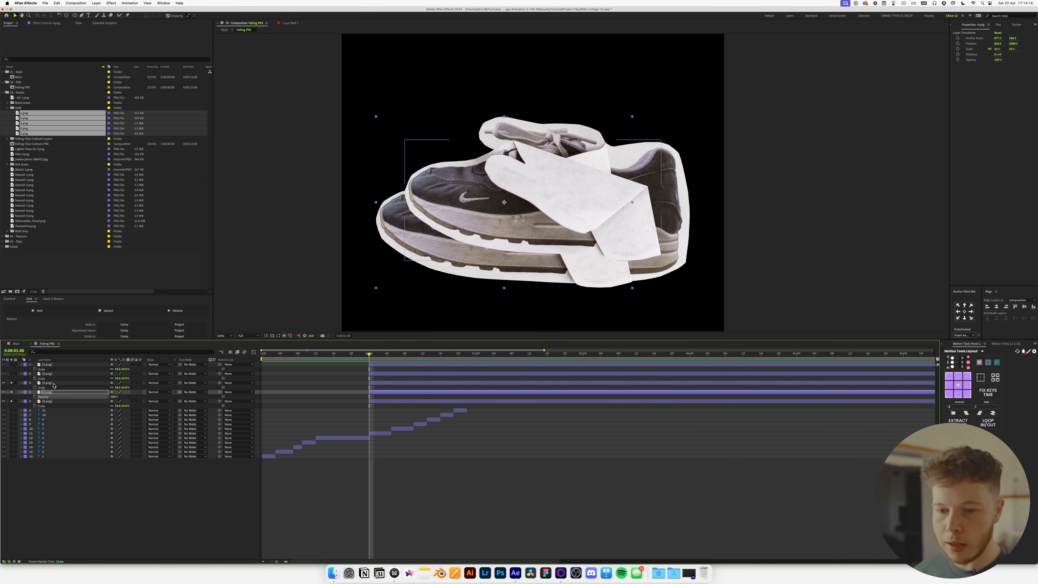
left_click(61, 383)
key("t")
left_click_drag(114, 388, 101, 388)
left_click_drag(506, 207, 477, 233)
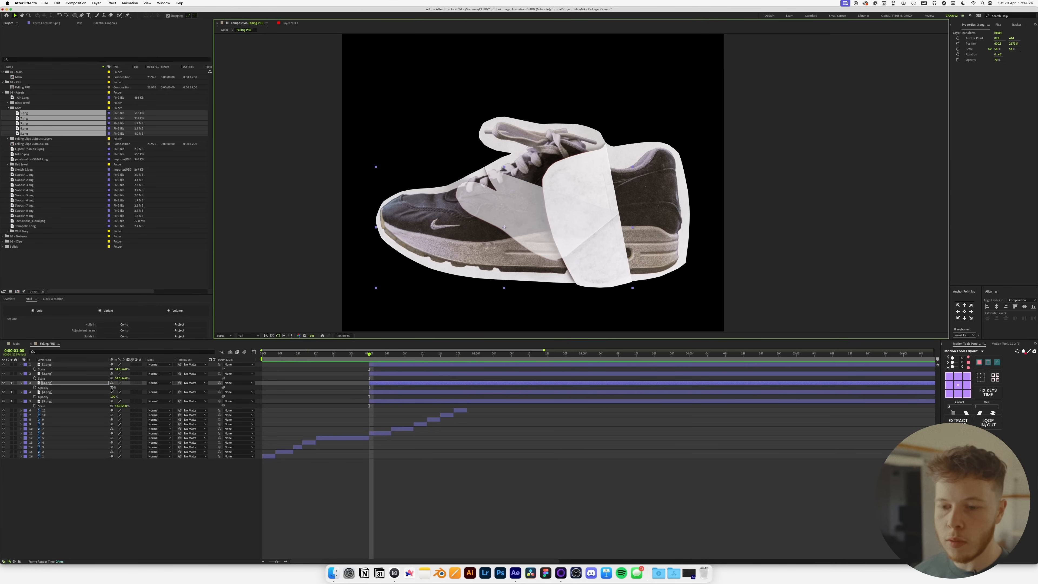
left_click_drag(111, 389, 174, 378)
Align the remaining pieces 2.png and 1.png over the front of the shoe and save the project.
left_click(57, 374)
left_click(11, 374)
key("super+s")
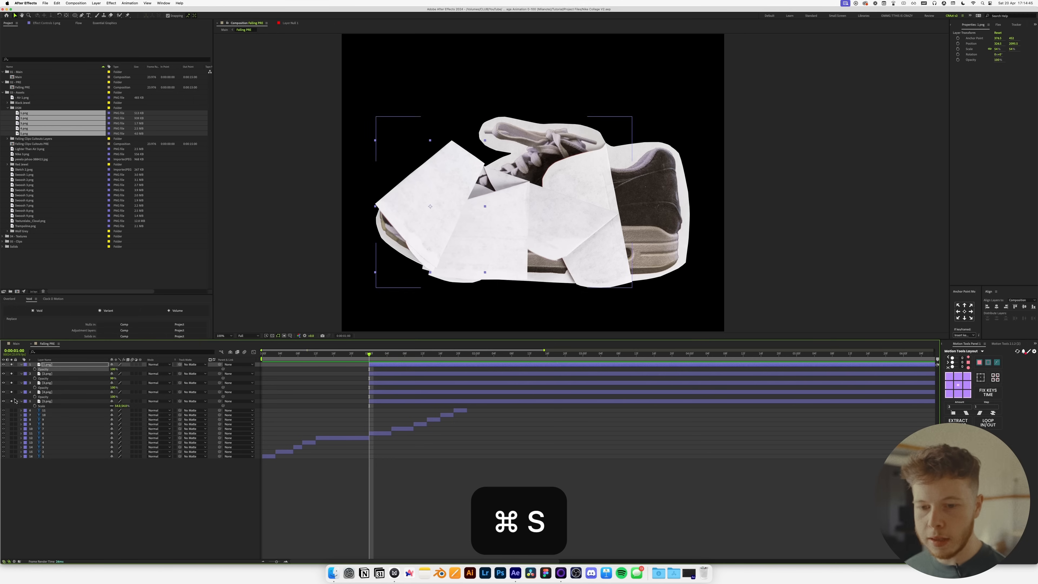
Turn off soloing and pre-compose the five shoe PNG layers as DSM PRE, moving all attributes into it.
left_click(80, 402, "shift")
key("super+shift+c")
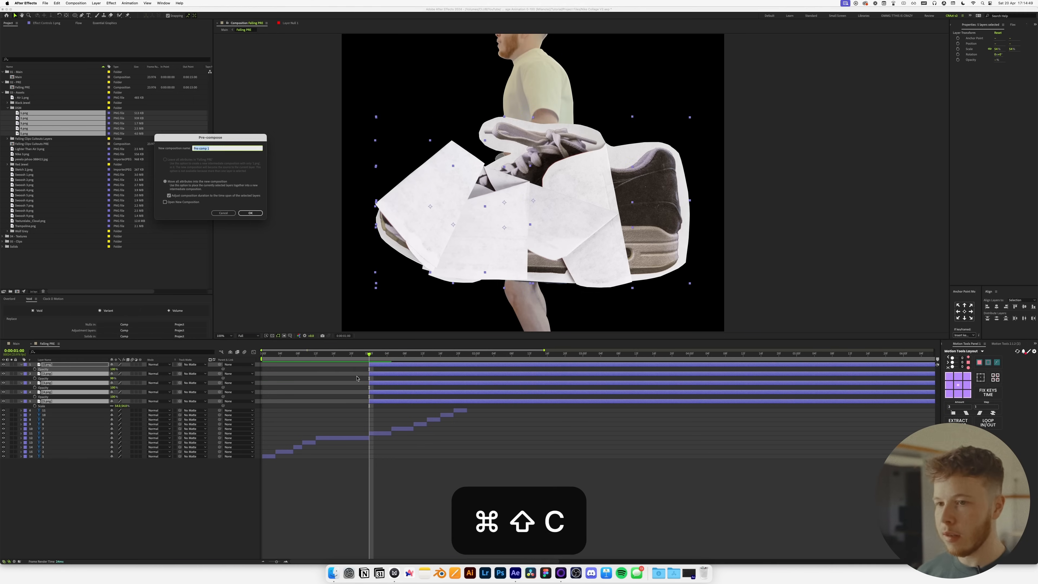
type("DSM PRE")
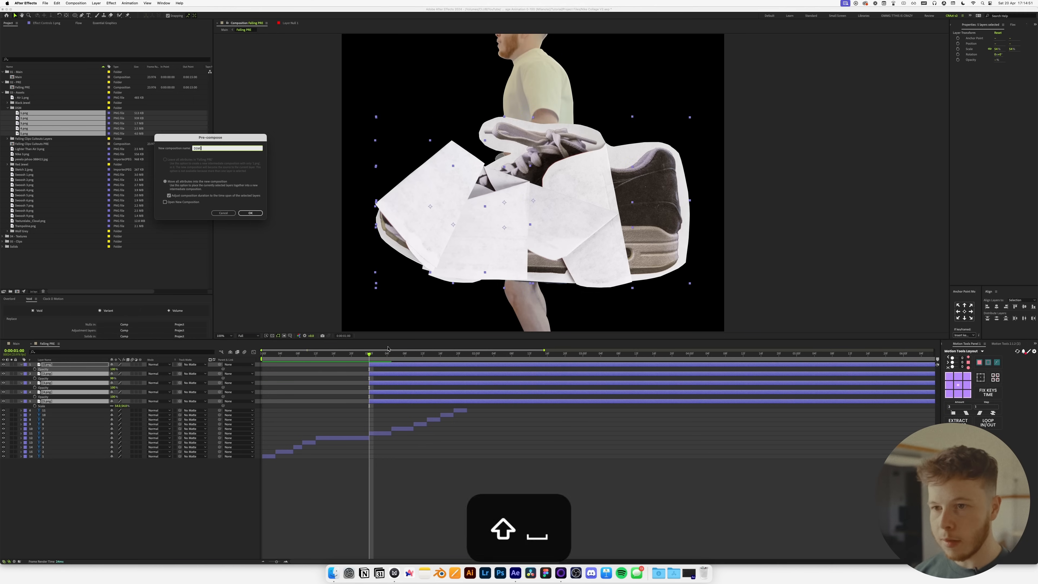
key("Return")
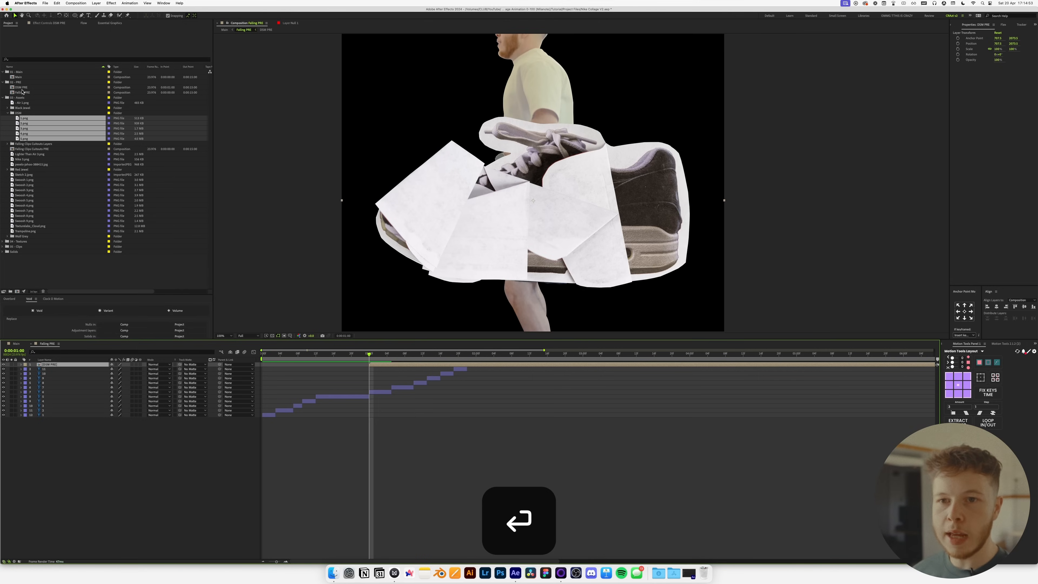
Collapse the DSM folder, open the DSM PRE composition and trim its five PNG layers to three frames each.
left_click(23, 88)
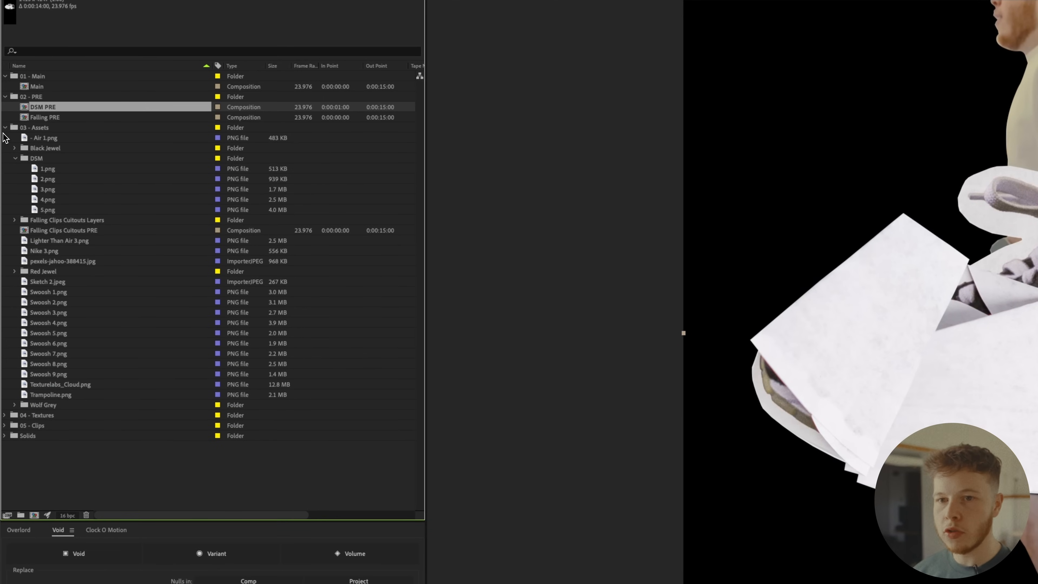
left_click(14, 158)
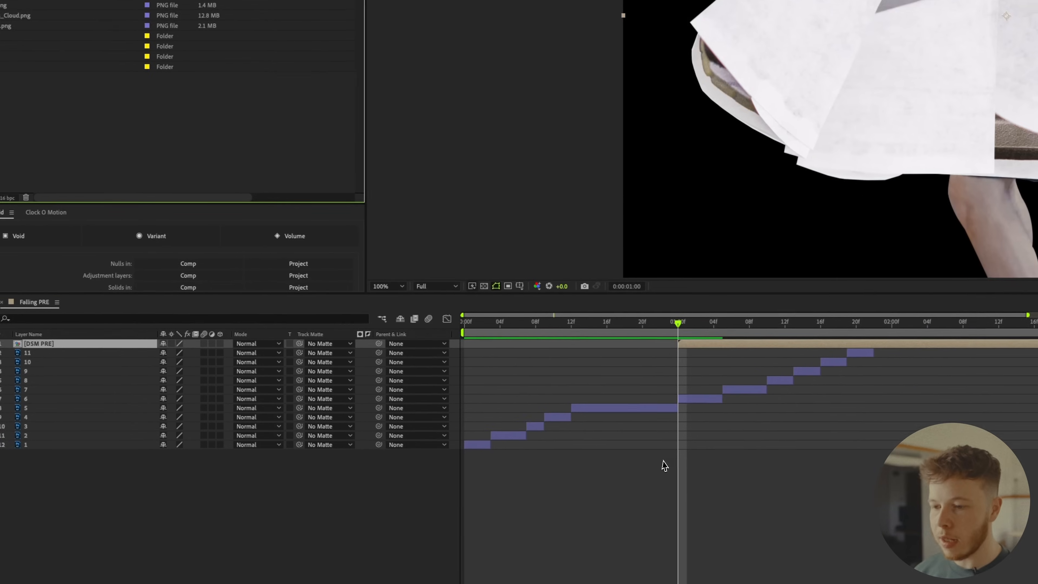
mouse_move(678, 274)
left_mouse_down()
mouse_move(704, 275)
mouse_move(677, 282)
left_mouse_up()
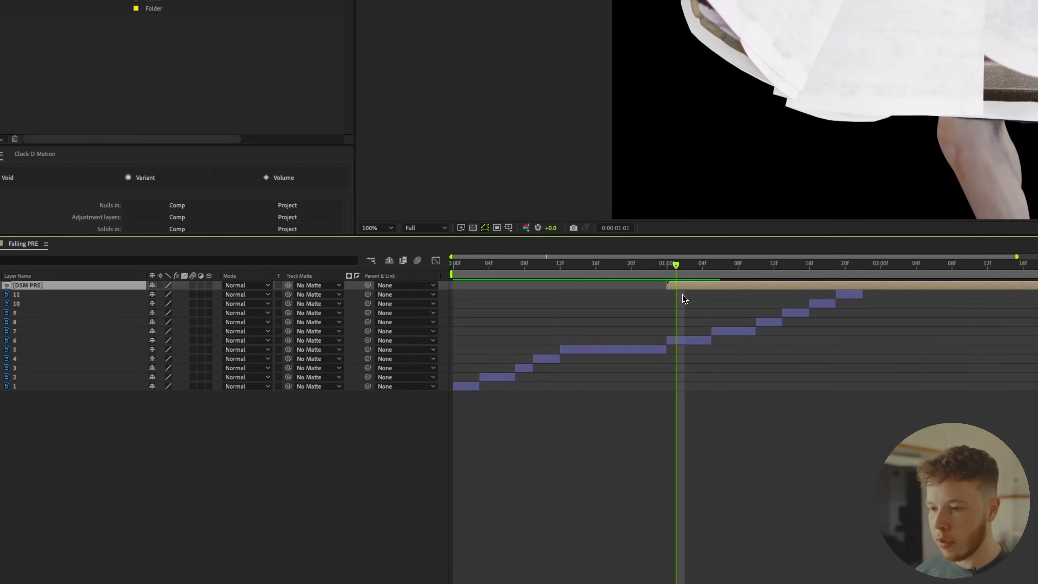
double_click(699, 288)
key("super+Right")
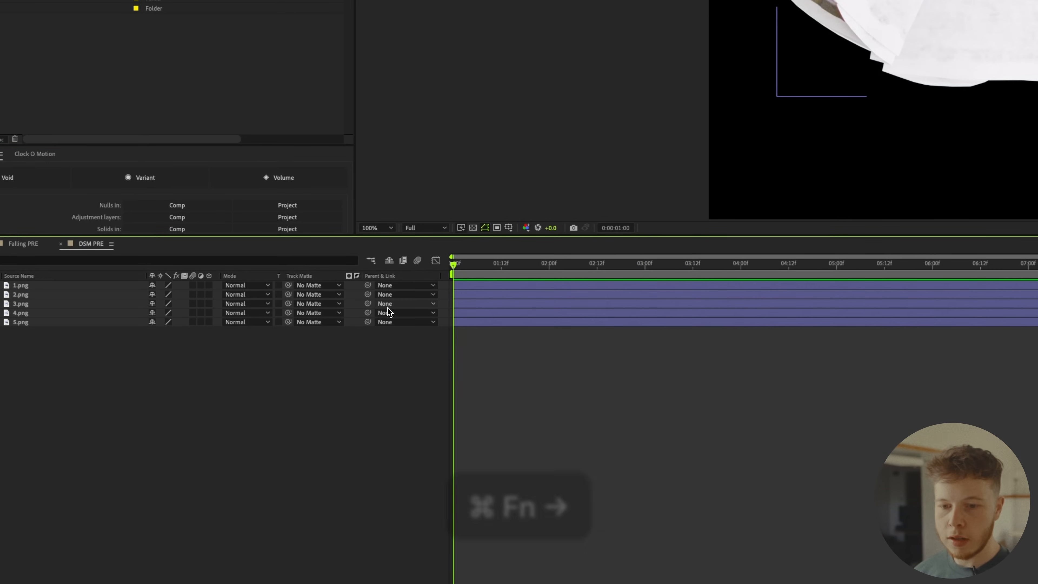
key("super+a")
key("alt+bracketright")
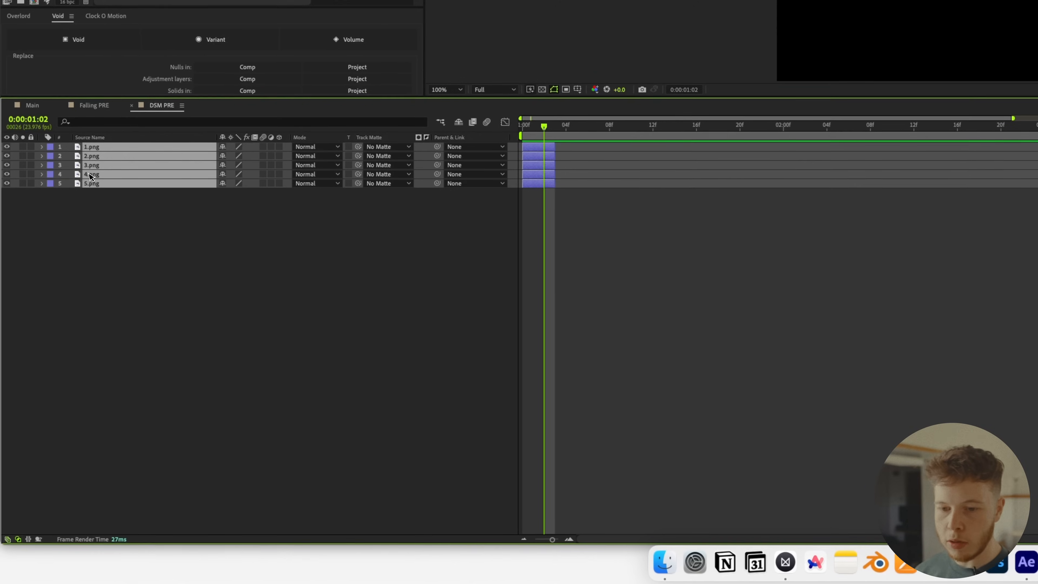
Sequence the five PNG layers end to end without overlap, extend 5.png as a long hold, and preview the result.
right_click(43, 376)
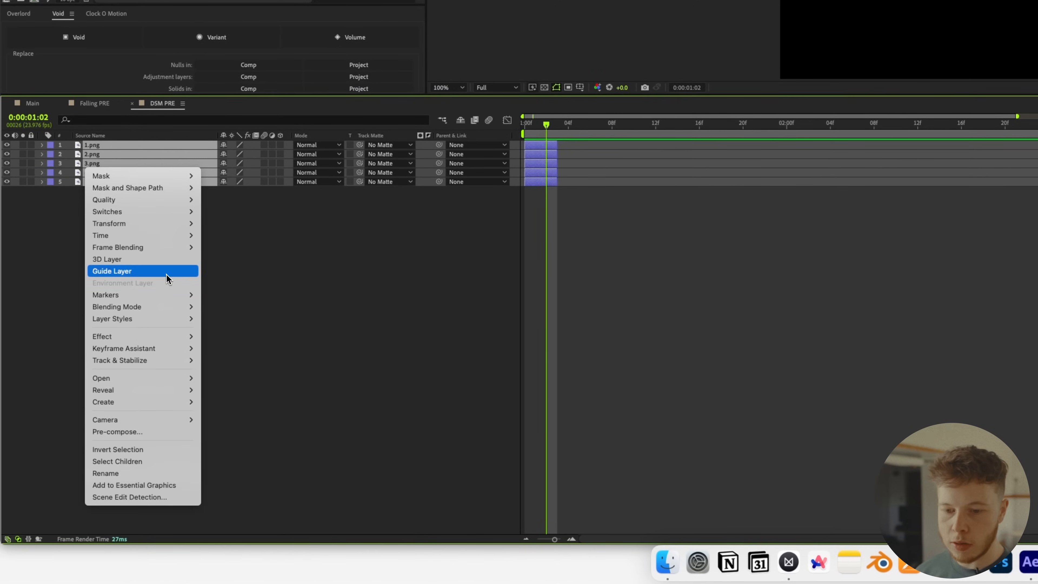
mouse_move(158, 351)
left_click(261, 444)
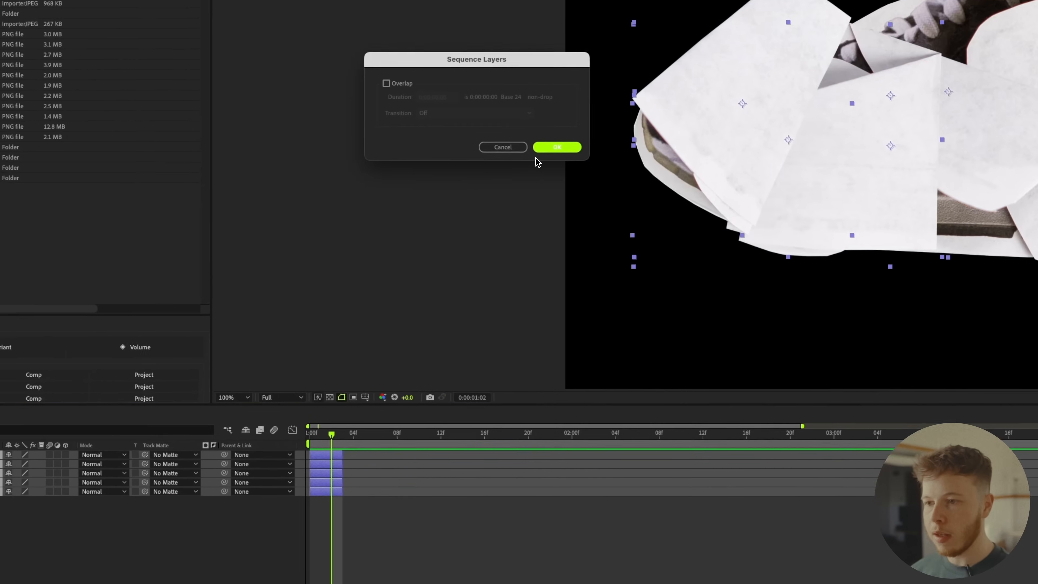
left_click(554, 147)
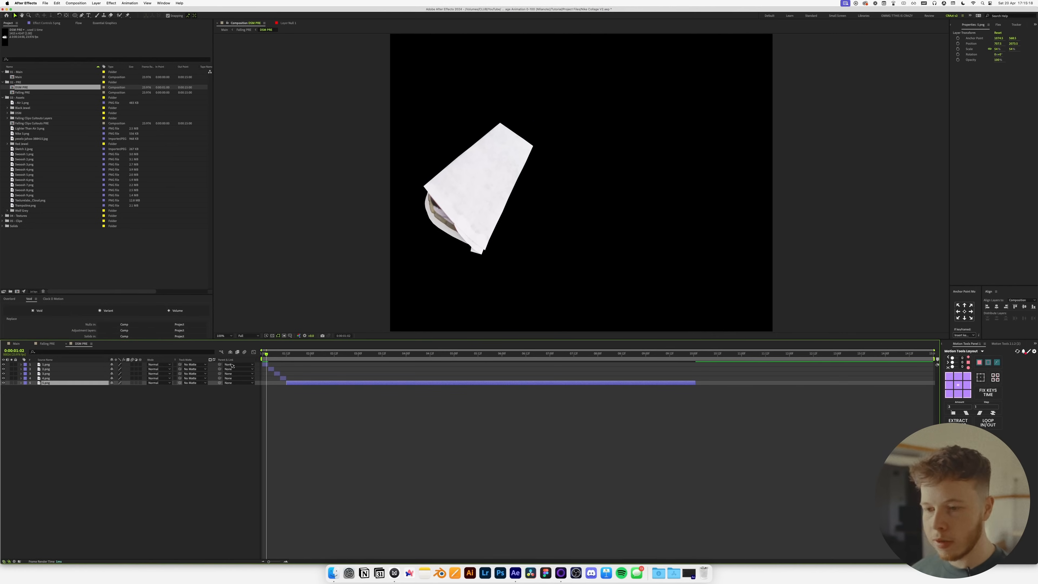
key("space")
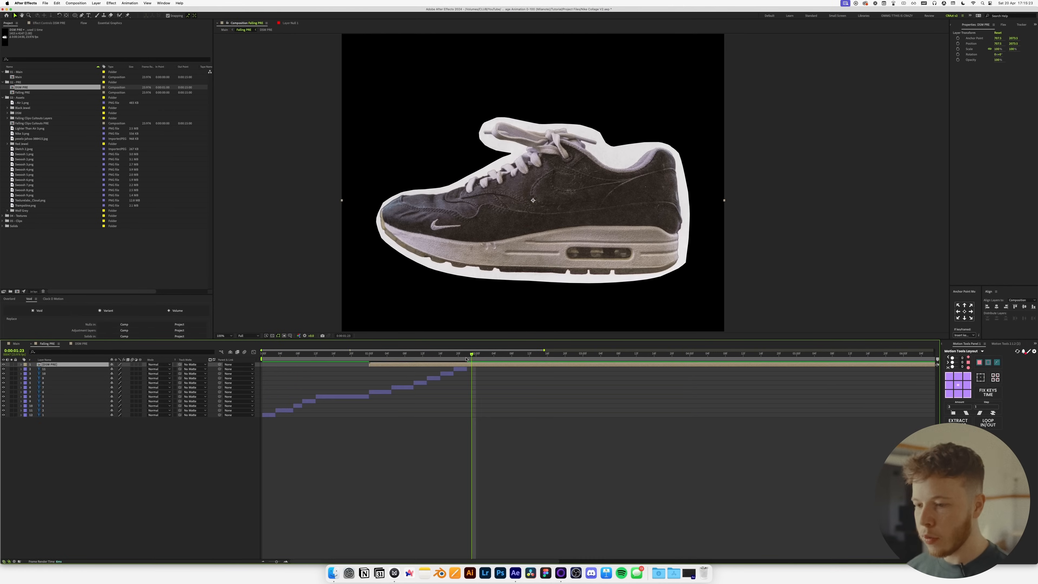
In Falling PRE, scale the DSM PRE shoe down, place it over the figure's feet and slide its layer earlier to show the full shoe.
left_click_drag(467, 359, 371, 366)
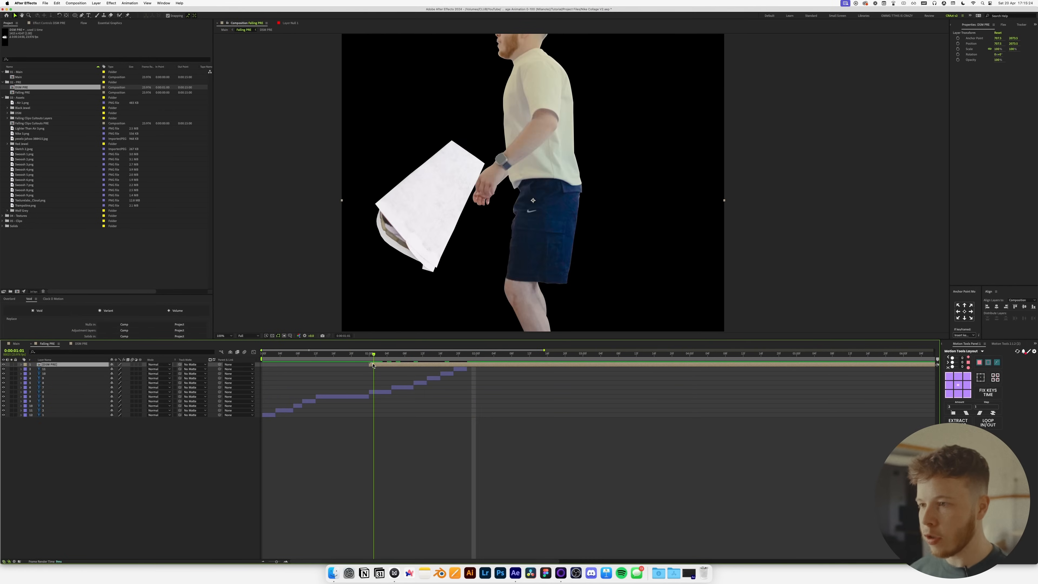
scroll(503, 261, "down", 1)
key("s")
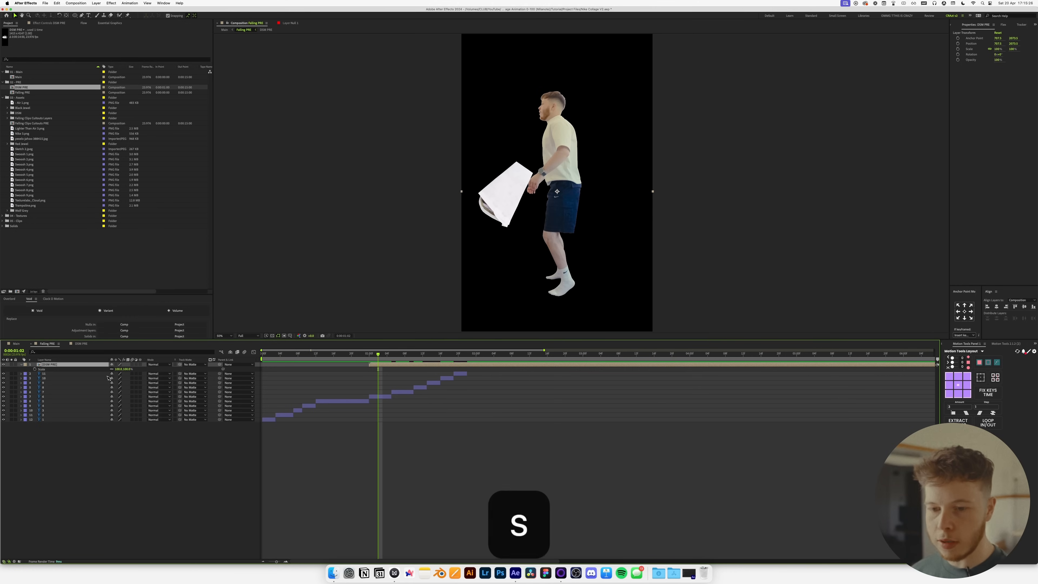
left_click_drag(109, 370, 101, 371)
left_click_drag(392, 366, 383, 365)
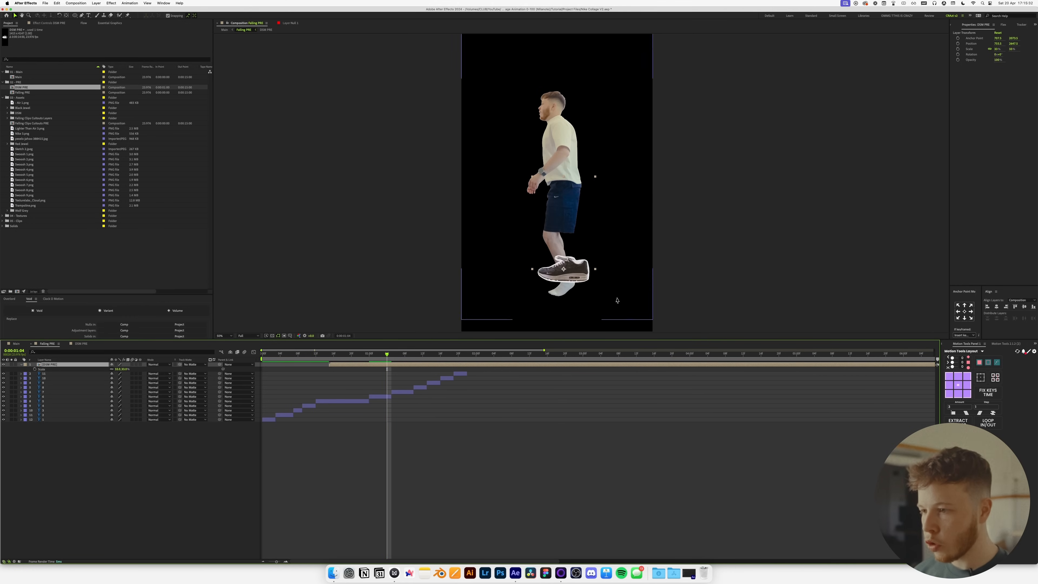
Fit the DSM PRE shoe onto the front foot with 26% scale and -23° rotation.
scroll(586, 302, "up", 5)
key("r")
left_click_drag(116, 370, 106, 370)
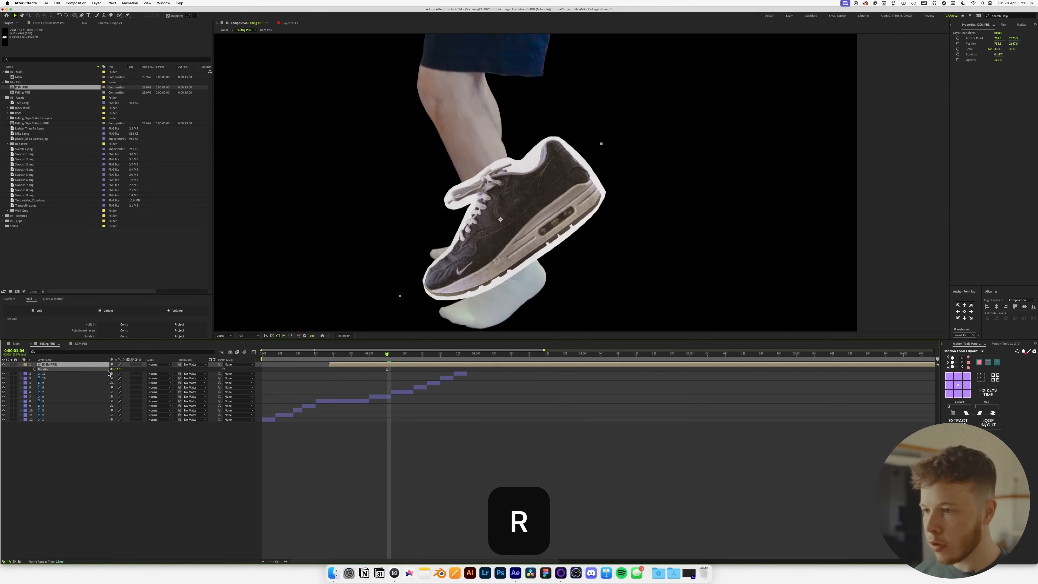
left_click_drag(453, 241, 444, 316)
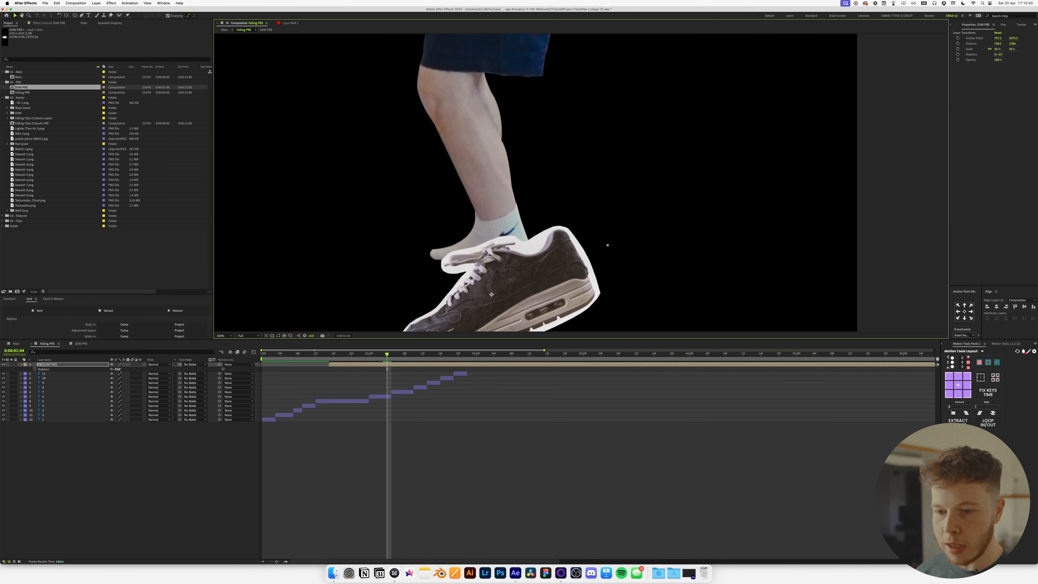
key("shift+s")
key("super+z")
left_click_drag(119, 369, 116, 370)
scroll(536, 245, "down", 1)
key("space")
left_click_drag(536, 246, 539, 239)
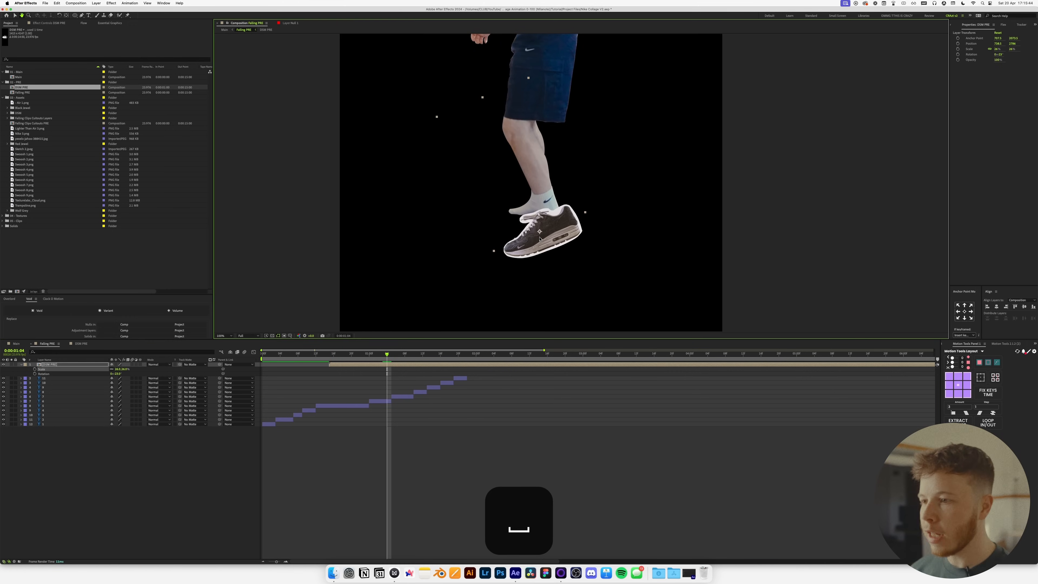
Duplicate DSM PRE beneath the original and fit the copy over the rear foot at 20% scale and -10° rotation.
key("super+d")
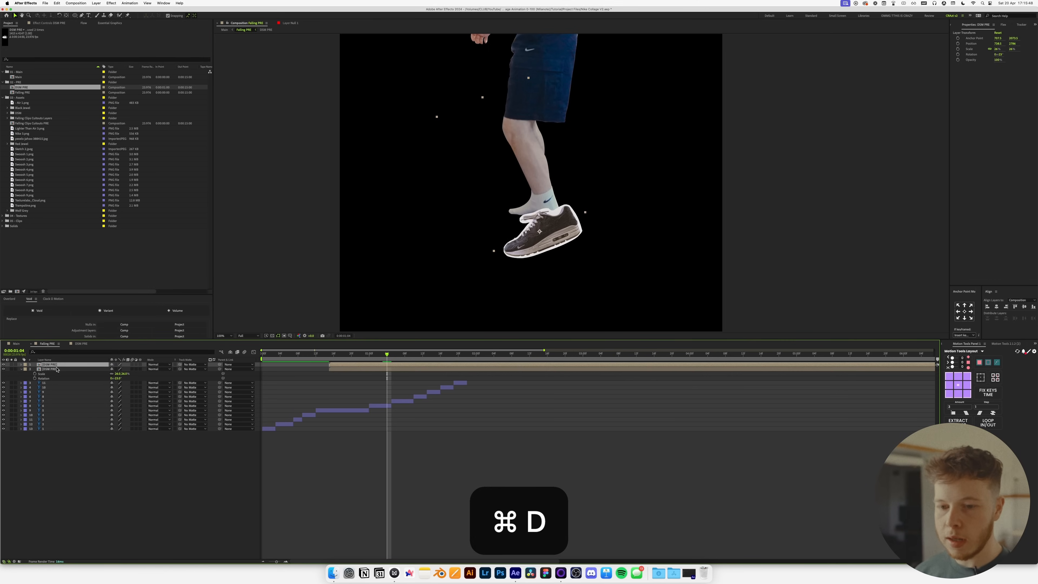
left_click_drag(53, 374, 53, 383)
key("r")
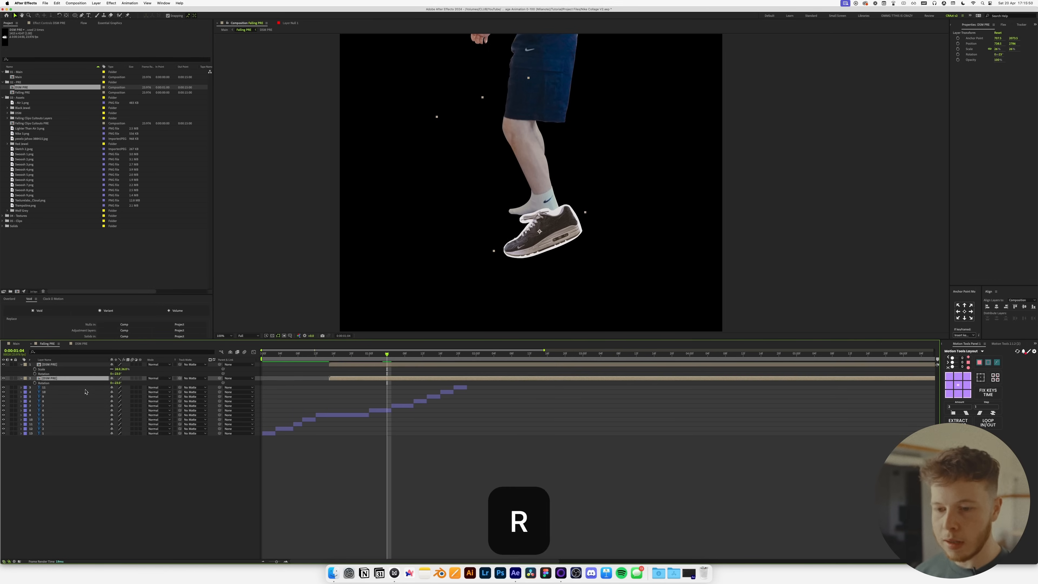
key("shift+s")
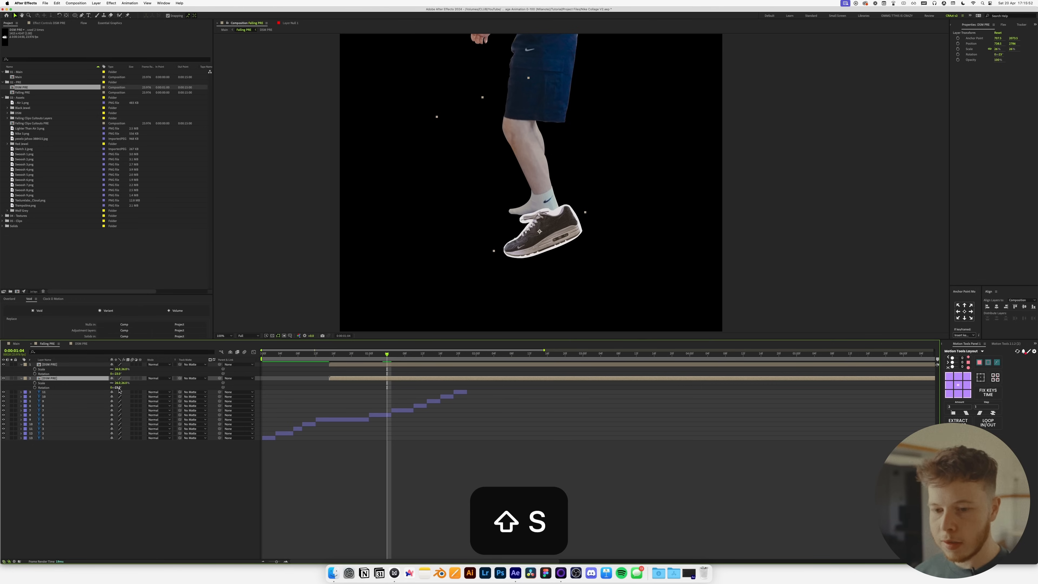
left_click_drag(119, 384, 120, 386)
left_click_drag(513, 230, 495, 203)
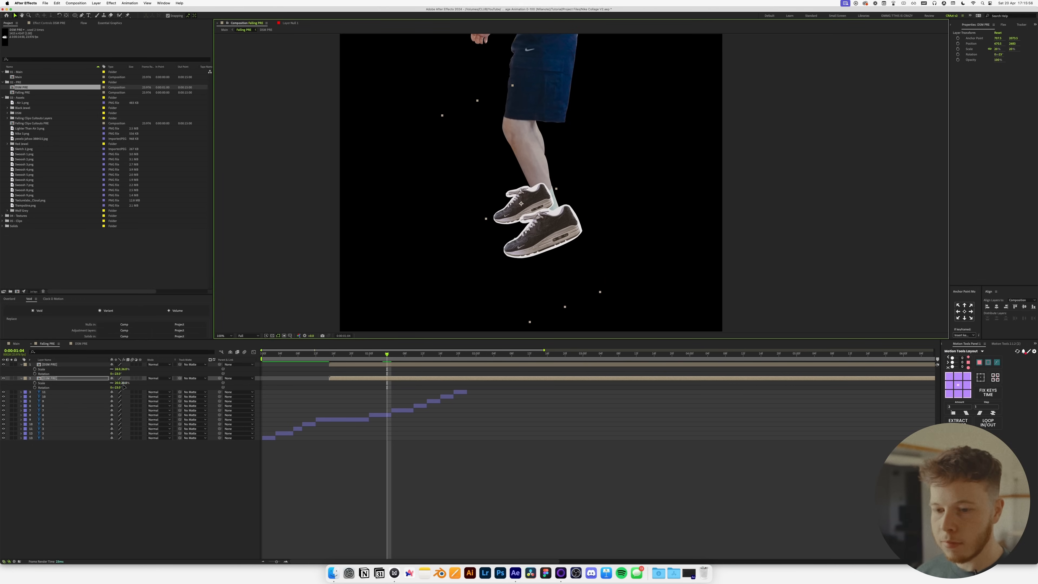
left_click_drag(120, 389, 123, 390)
left_click_drag(530, 204, 531, 209)
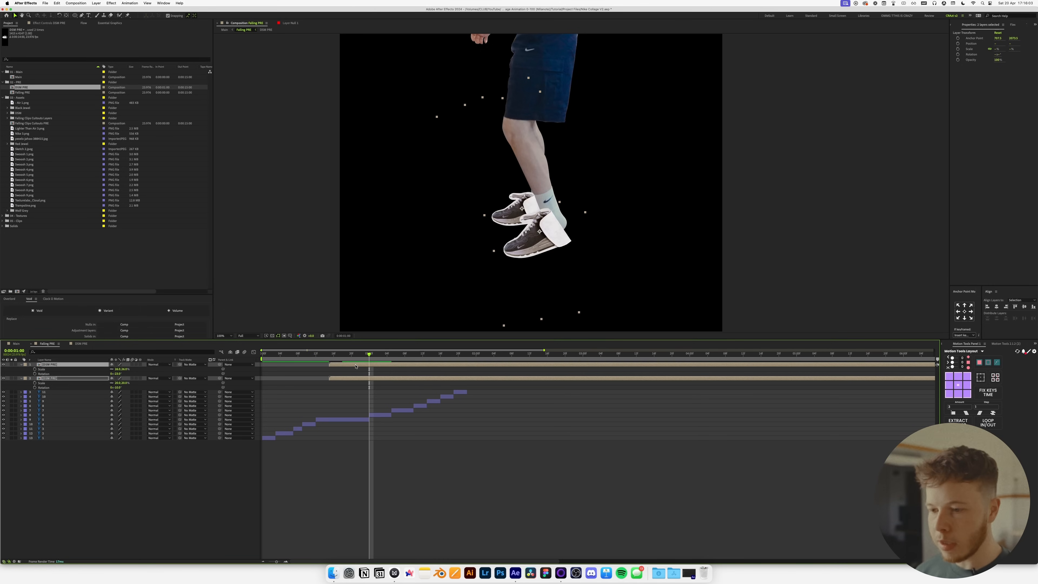
Start both shoe layers at 0:00:01:00 and shift pose layers 7 through 11 to begin at 0:00:01:12.
key("[")
left_click_drag(360, 358, 423, 395)
left_click(652, 331)
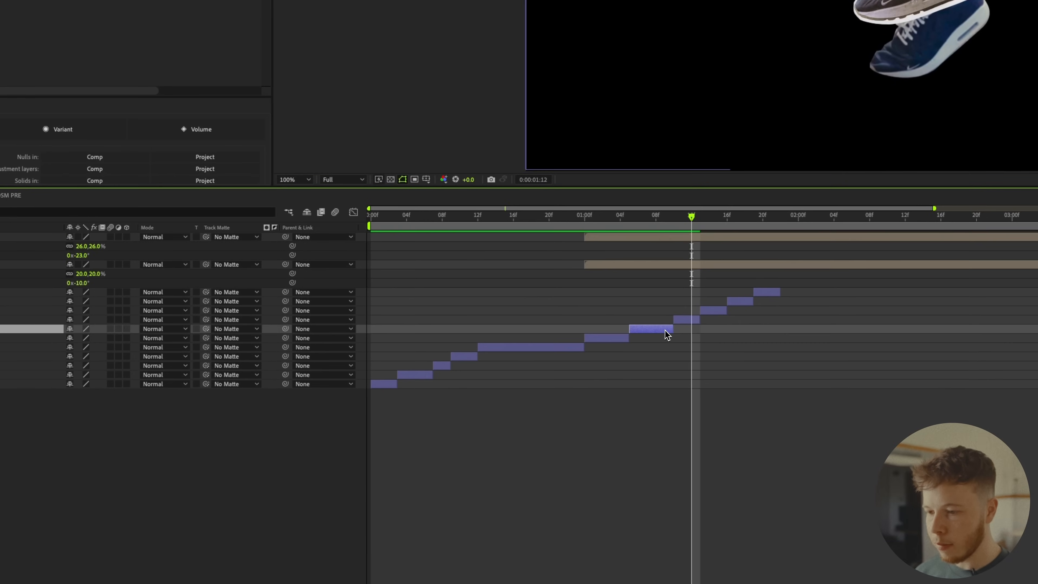
left_click(761, 295, "shift")
left_click_drag(652, 334, 715, 333)
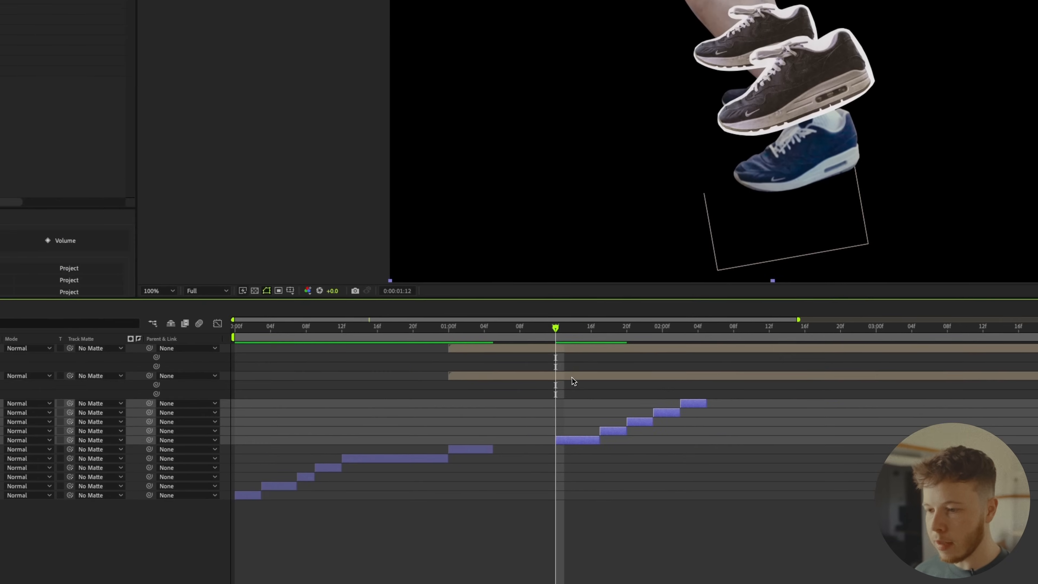
Trim both shoe layers to end at 0:00:01:12 and extend pose layer 6 to the same point.
left_click(585, 351)
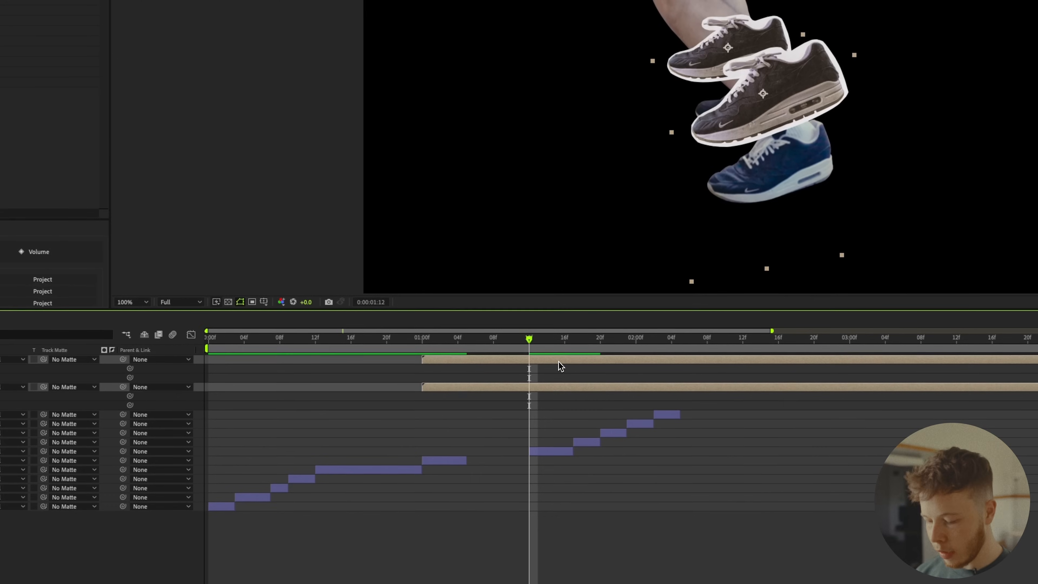
key("BackSpace")
left_click_drag(507, 341, 440, 341)
left_click_drag(466, 461, 532, 469)
Play back Falling PRE to check the shoe build-up and the timing of the following poses.
key("space")
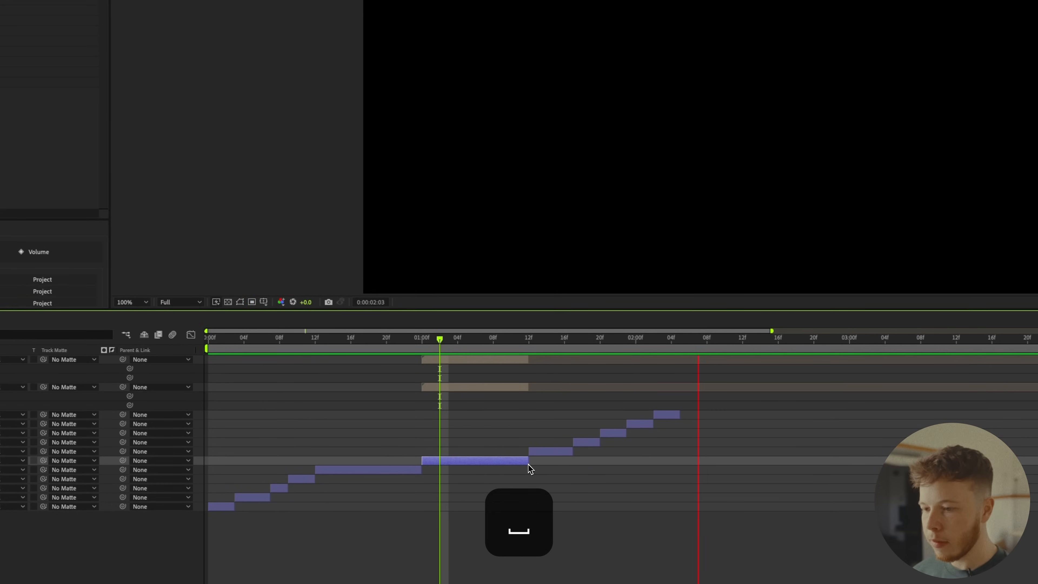
key("space")
left_click_drag(438, 351, 394, 347)
key("space")
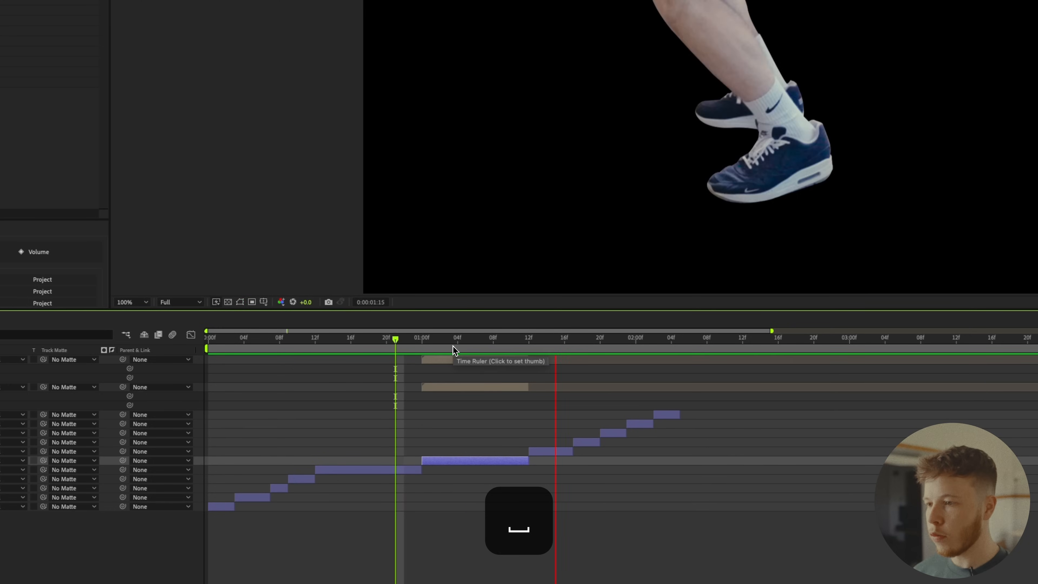
key("space")
scroll(503, 115, "down", 4)
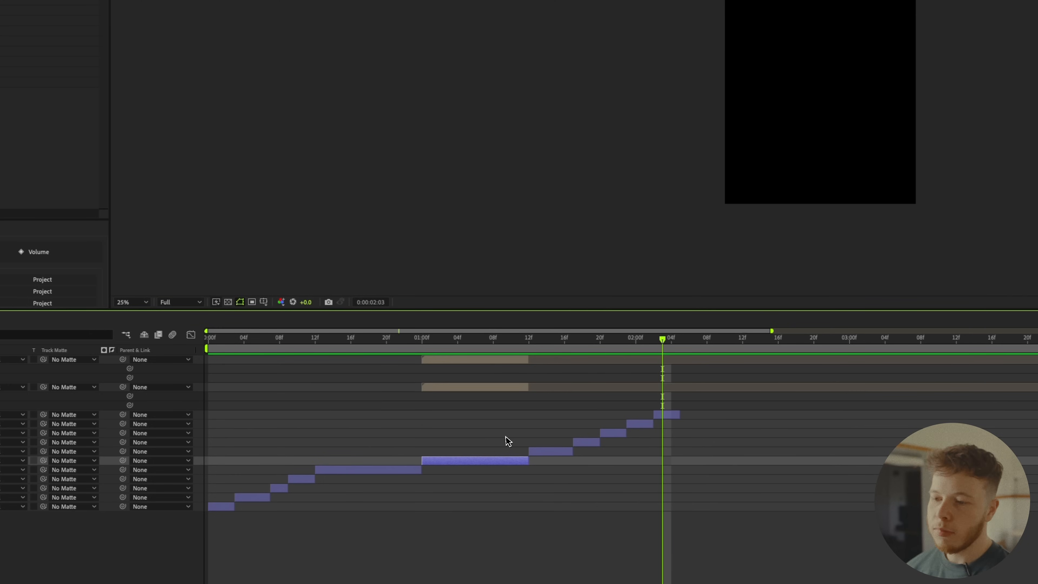
key("space")
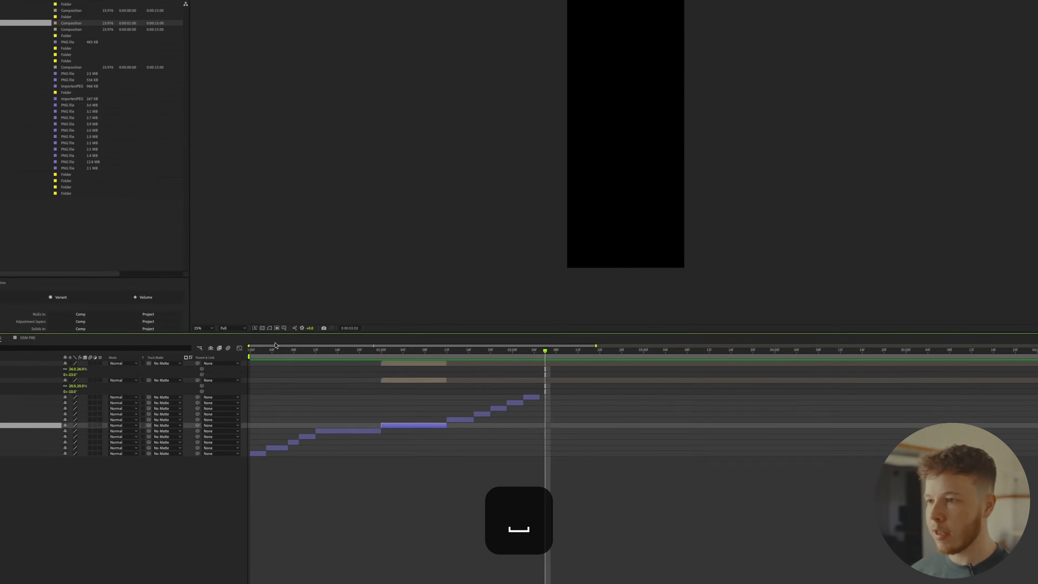
key("space")
left_click(463, 350)
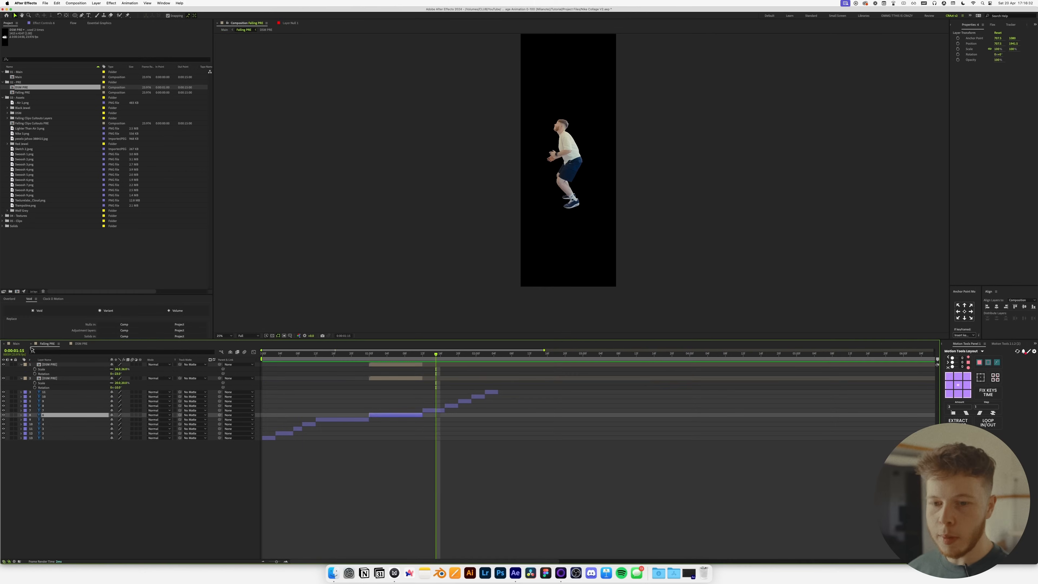
Preview the jump in the Main composition around the shoe build-up, and return to Falling PRE.
left_click(16, 344)
key("space")
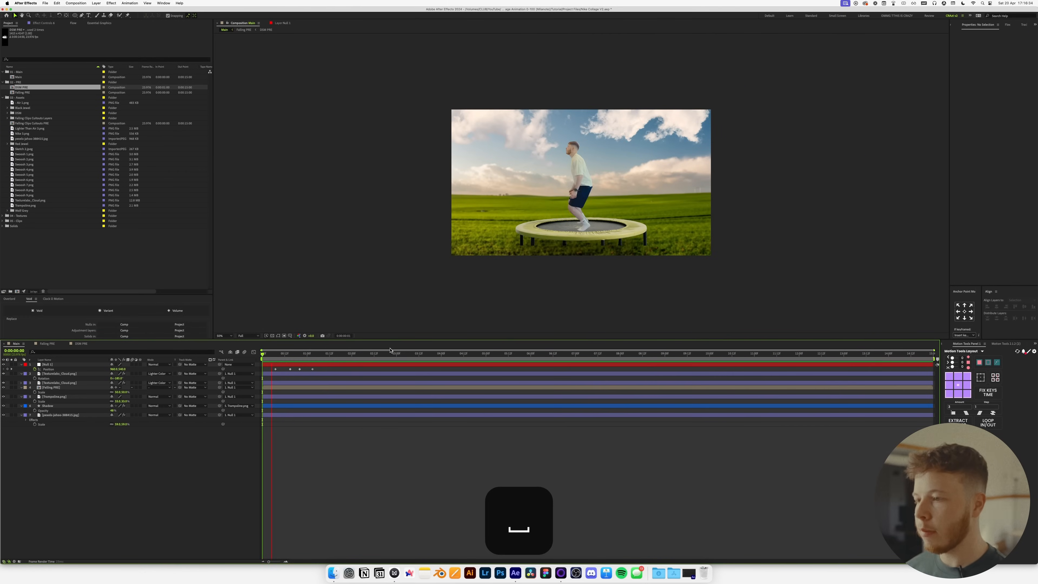
key("space")
left_click_drag(325, 354, 318, 361)
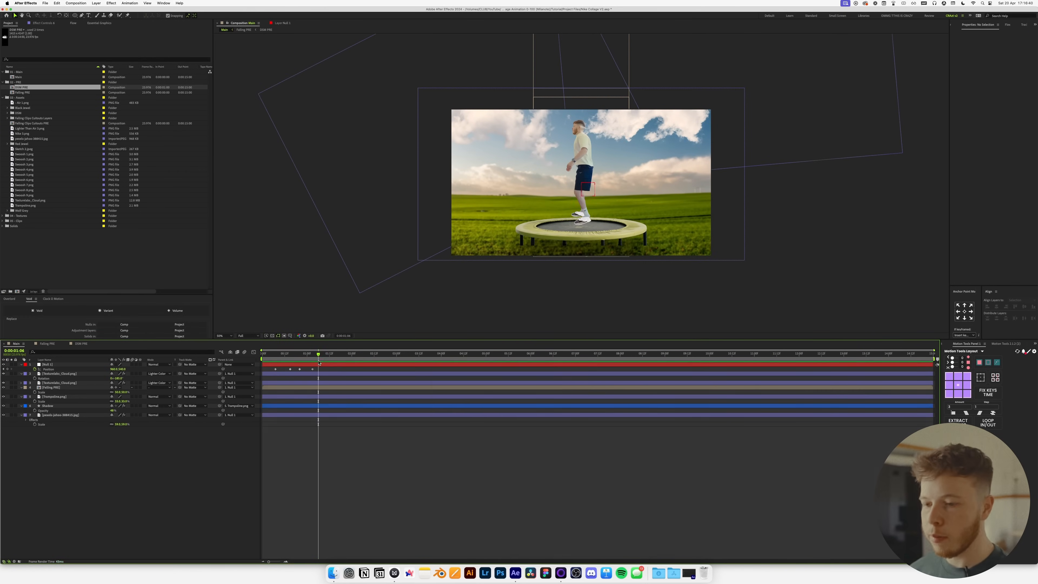
left_click(81, 344)
left_click(45, 344)
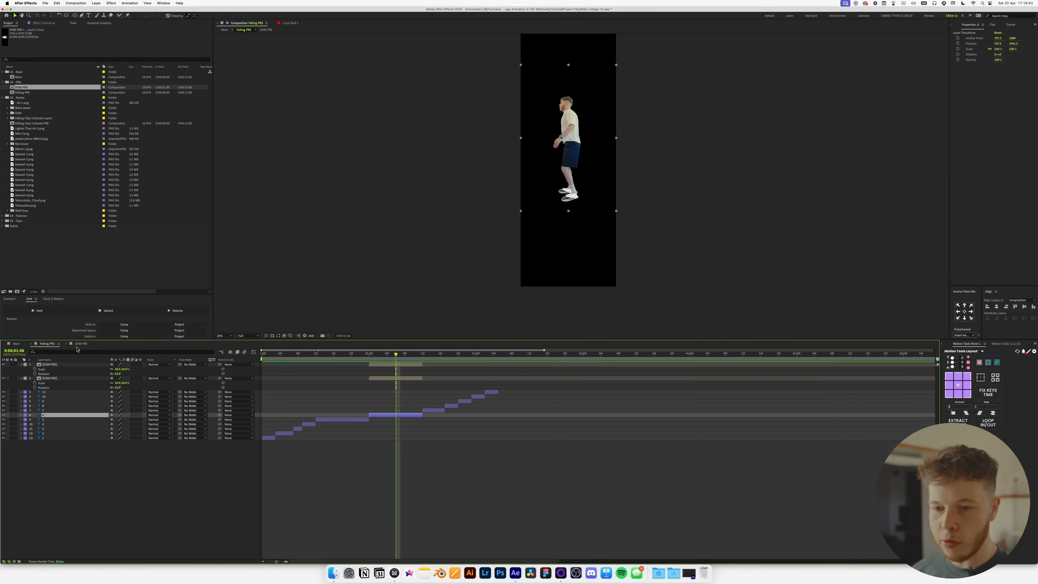
Close the DSM PRE timeline and move both shoe layers directly above pose layer 6, collapsing their properties.
left_click(66, 344)
left_click(395, 488)
left_click(398, 366)
left_click(396, 414, "shift")
left_click(396, 415)
left_click(393, 378, "super")
left_click(392, 364, "super")
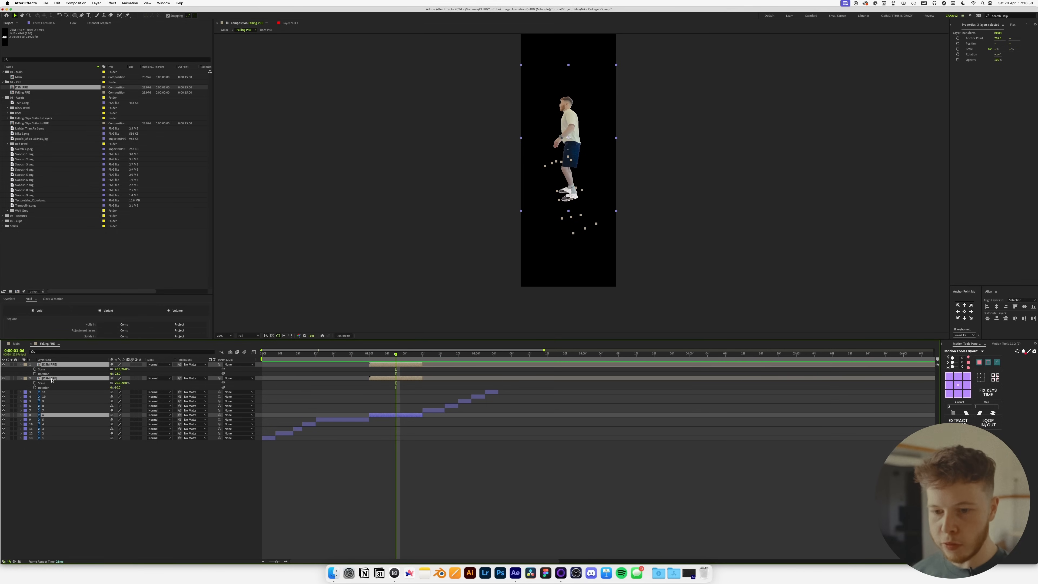
left_click_drag(52, 379, 51, 413)
key("u")
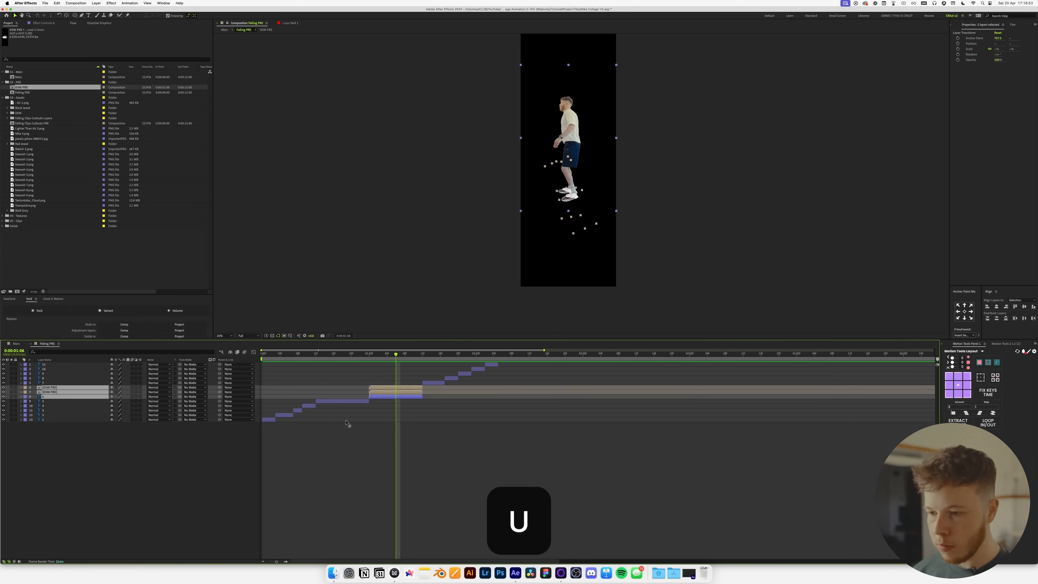
Split both shoe layers and pose layer 6 at 0:00:01:06, and nudge the later halves downward.
key("super+shift+d")
scroll(587, 223, "up", 4)
key("shift+Down")
key("shift+Down")
key("shift+Down")
key("shift+Down")
key("shift+Down")
key("shift+Down")
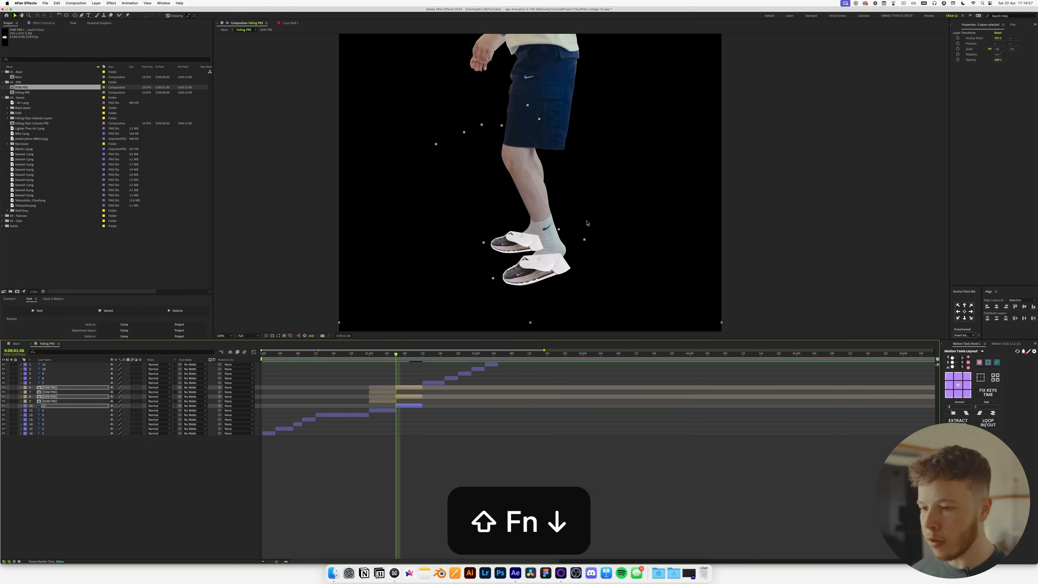
left_click_drag(406, 358, 308, 387)
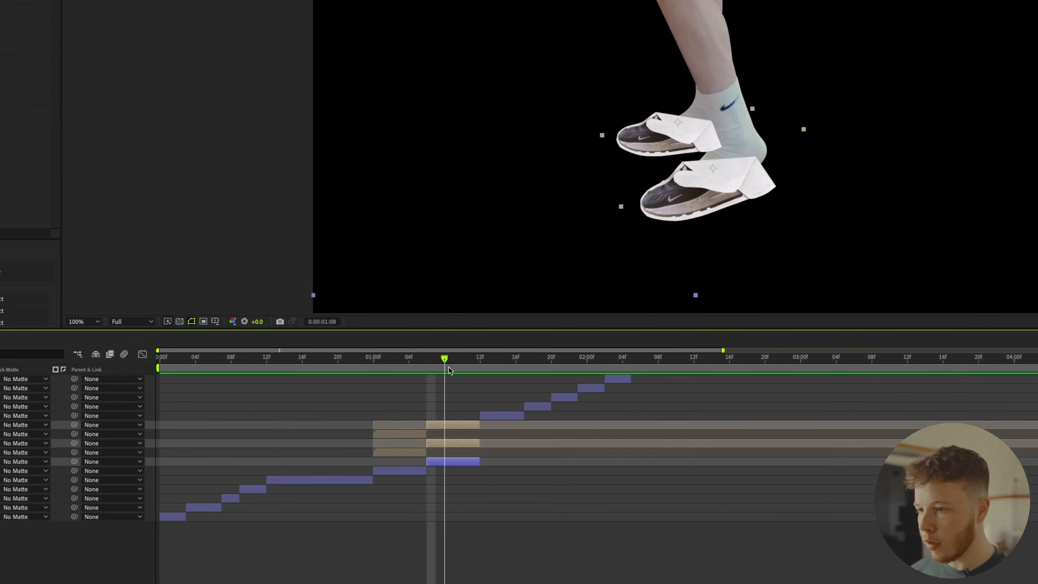
Lower the later shoe and pose 6 halves further, and select the earlier halves to check their offset around 0:00:01:02.
key("shift+Down")
key("space")
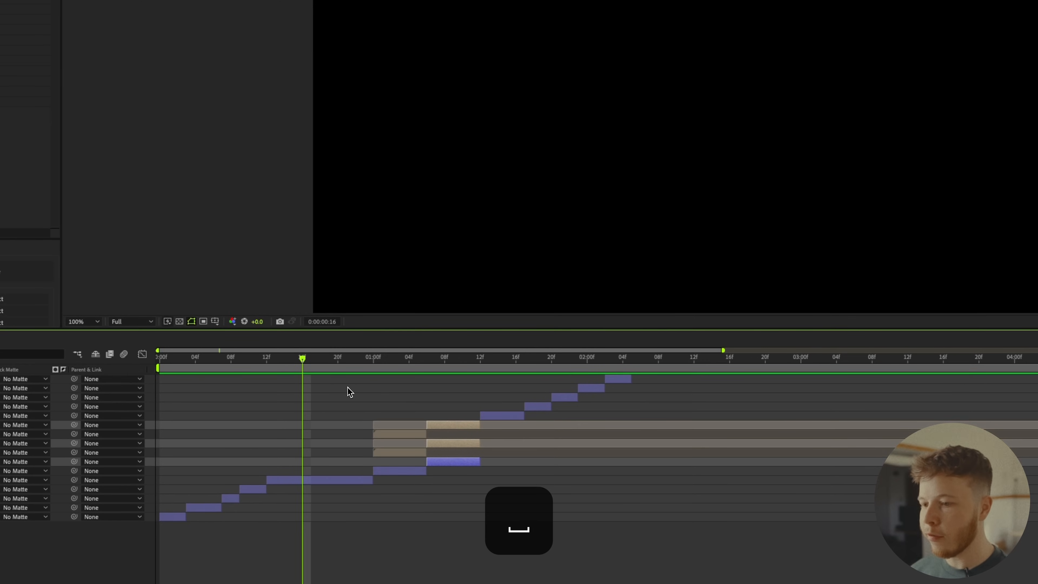
left_click(399, 471)
left_click(409, 452, "shift")
left_click(414, 436, "shift")
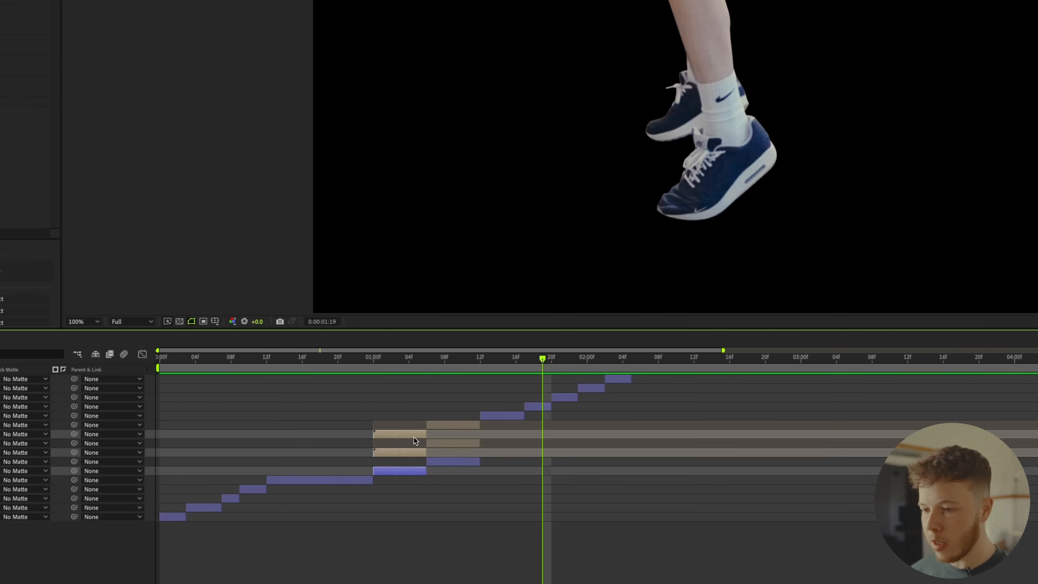
left_click_drag(431, 362, 394, 368)
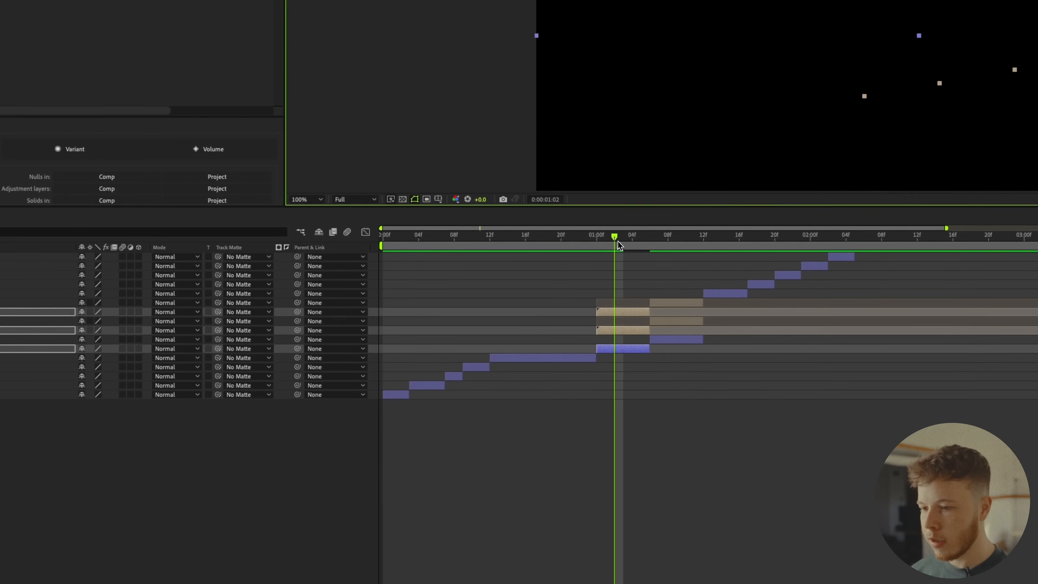
mouse_move(459, 364)
left_mouse_down()
mouse_move(583, 362)
mouse_move(454, 371)
left_mouse_up()
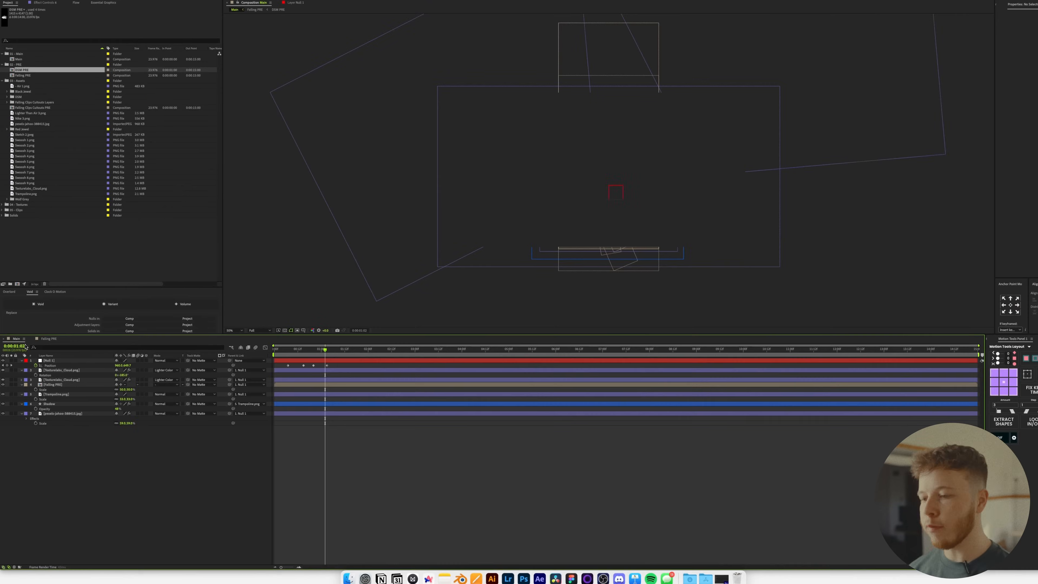
Save the project and preview the jump in the Main composition from its start.
key("super+s")
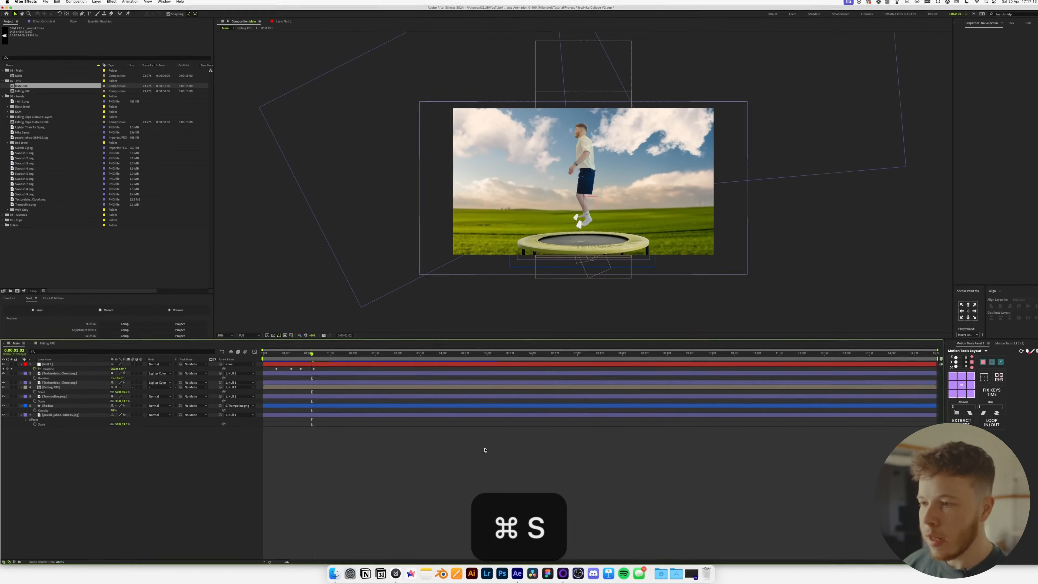
key("space")
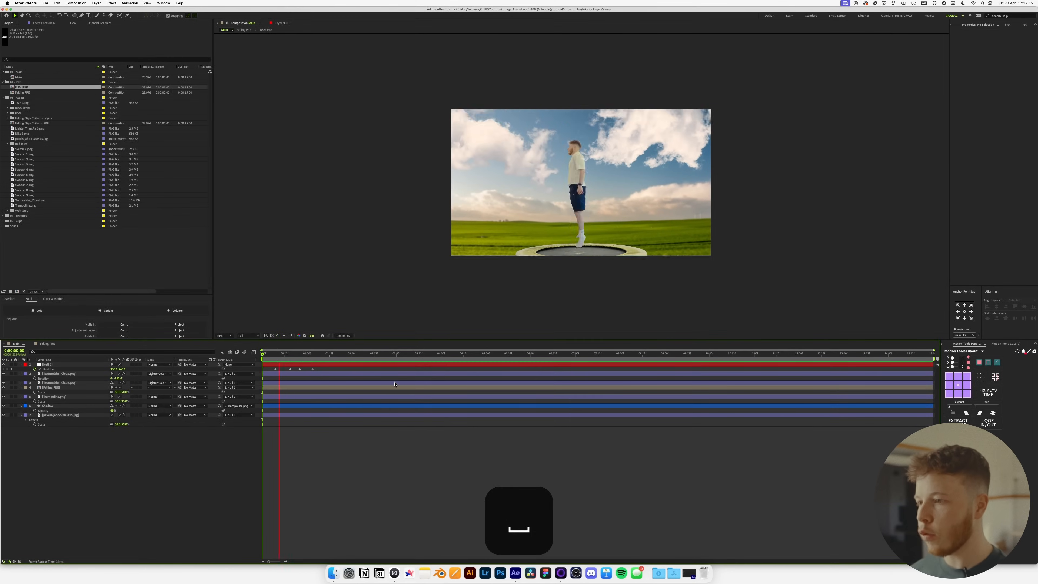
key("space")
key("space")
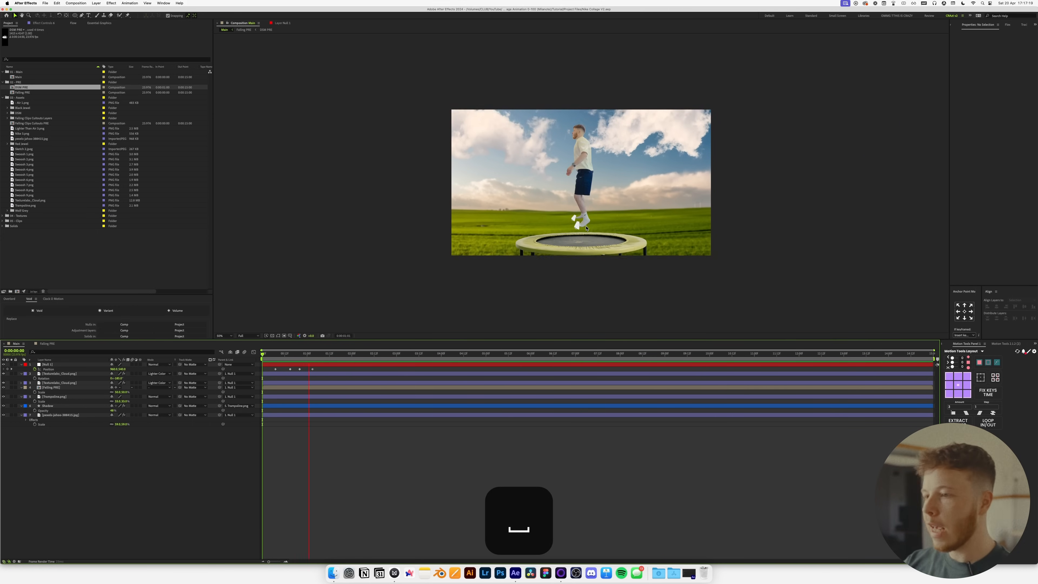
Switch to Milanote to review the Storyboard Outline's second scene, and return to After Effects.
key("super+Tab")
key("super+Tab")
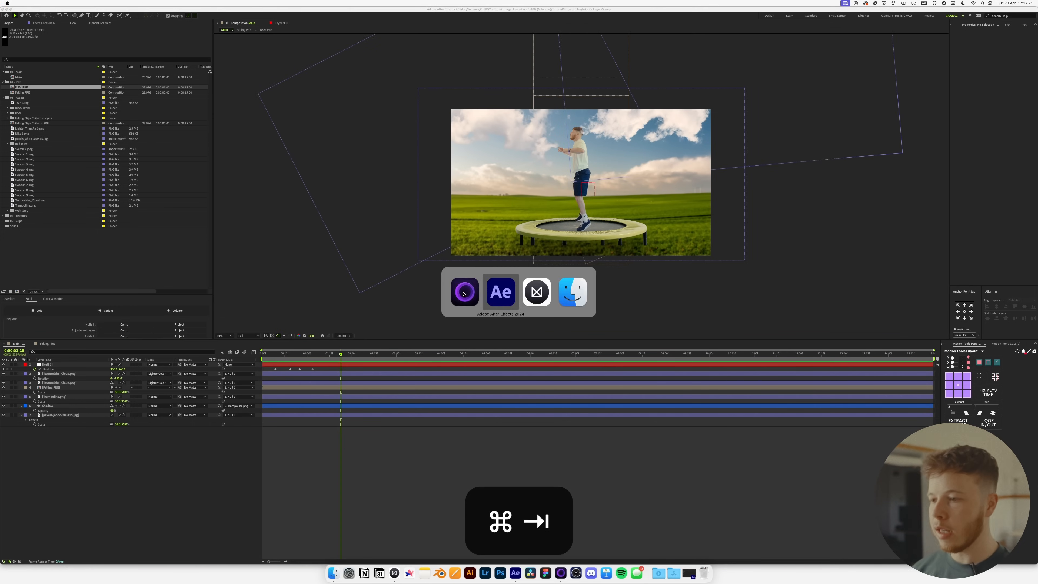
key("super+Tab")
left_click(536, 300)
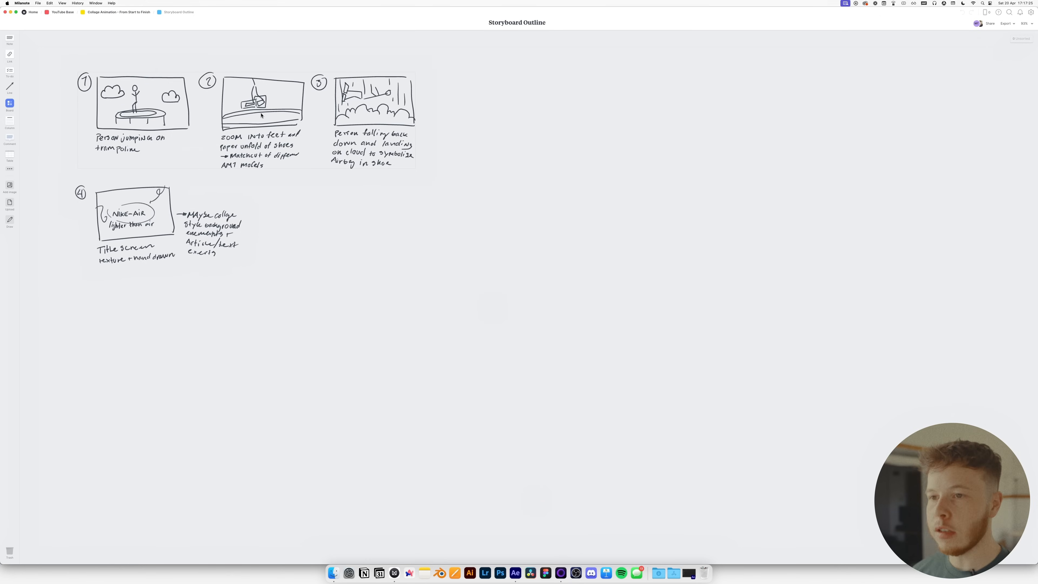
key("super+Tab")
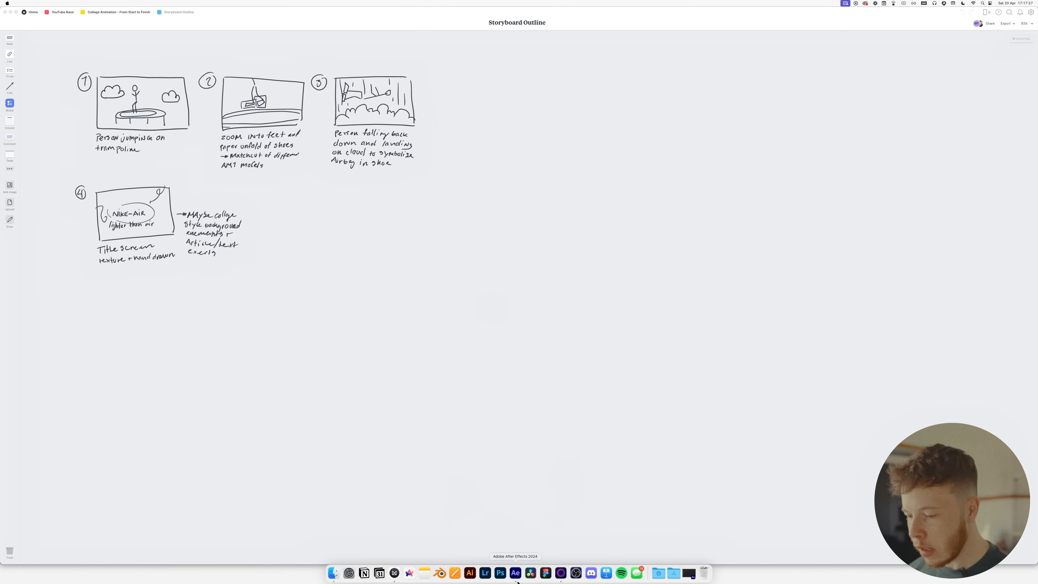
left_click(514, 573)
Collapse the layer properties in Main and add an adjustment layer on top with a Transform effect.
key("u")
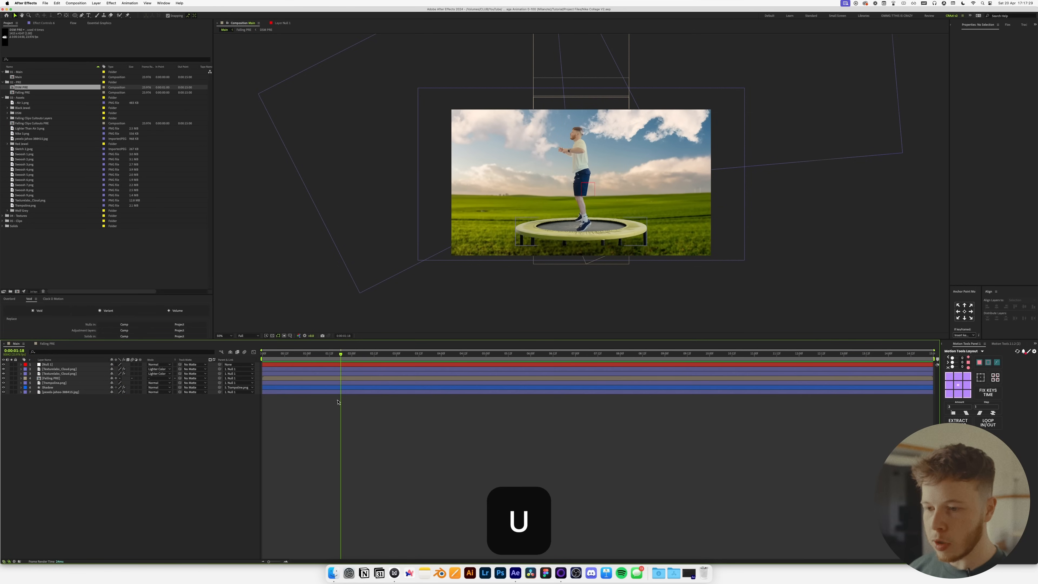
left_click_drag(327, 354, 315, 366)
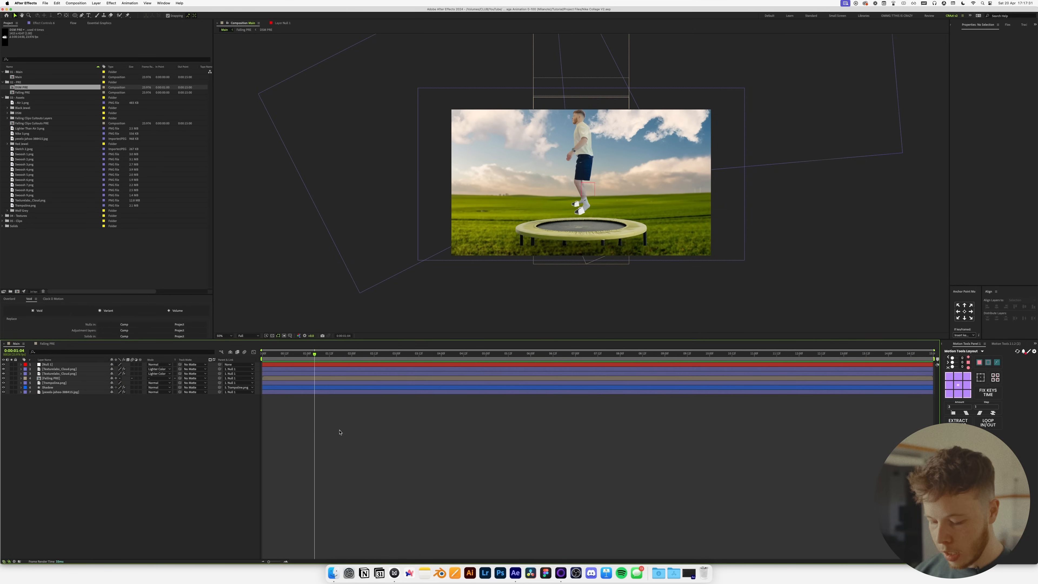
key("ctrl+alt+y")
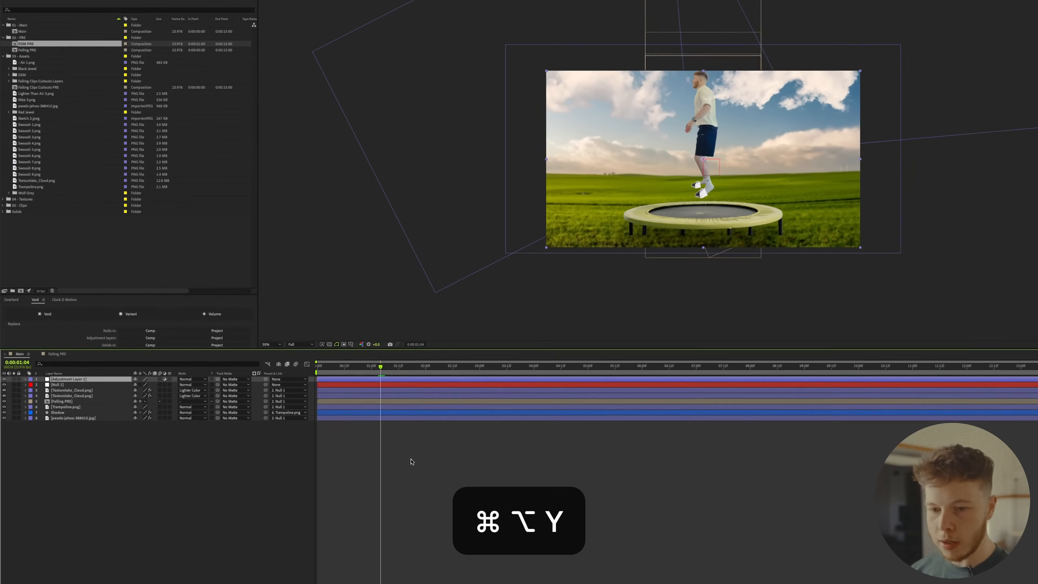
key("ctrl+space")
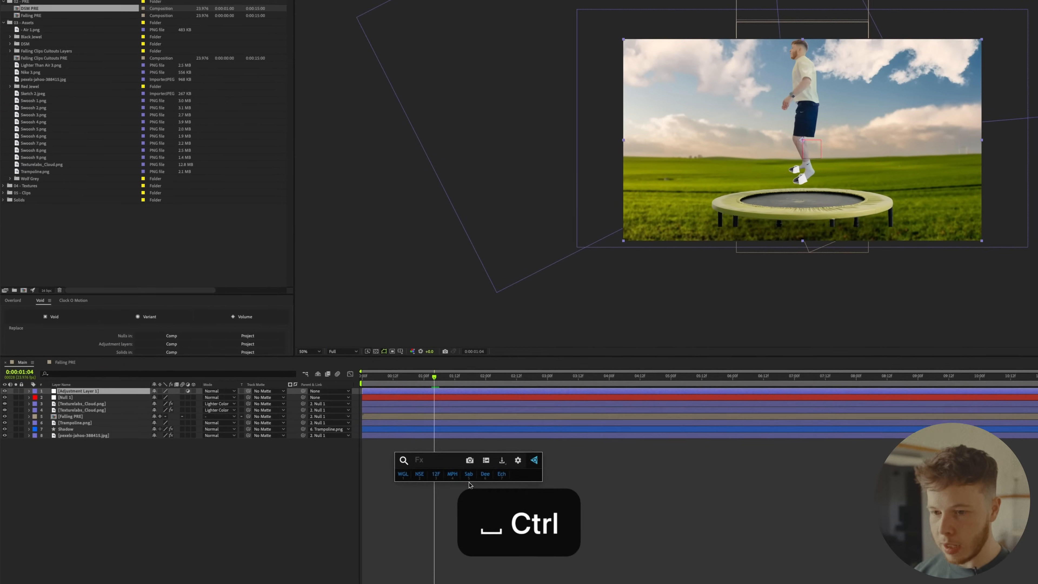
type("tra")
key("Return")
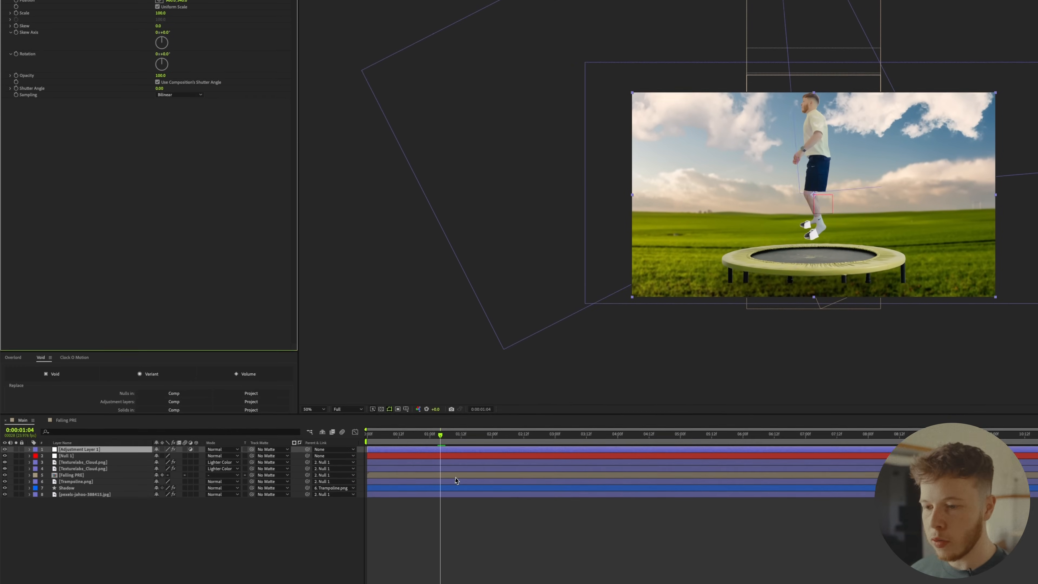
Keyframe the Transform effect's Position and Scale at 0:00:00:23, and label the adjustment layer green.
left_click_drag(440, 503, 419, 503)
left_click_drag(419, 432, 428, 433)
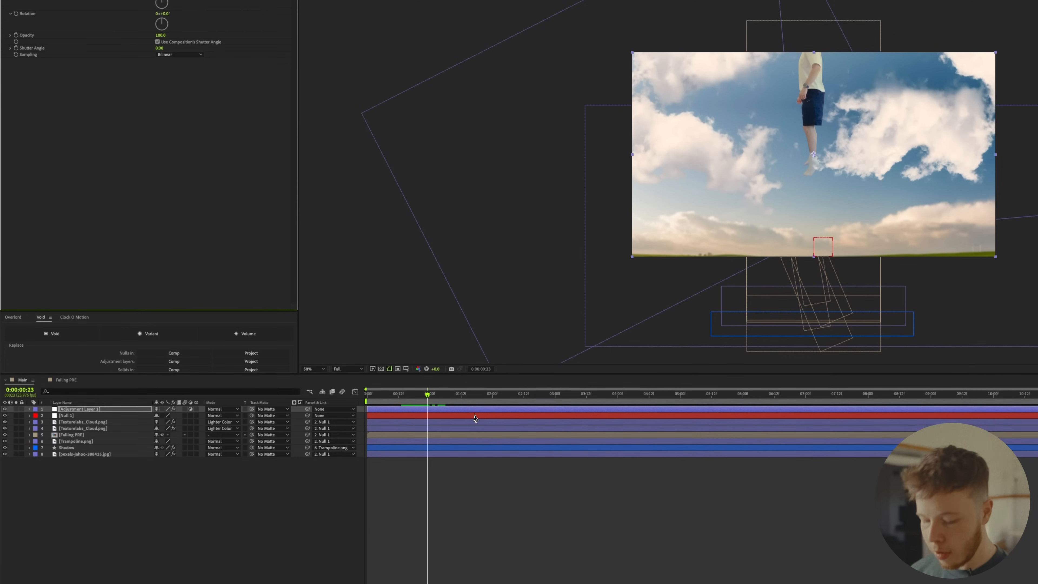
key("u")
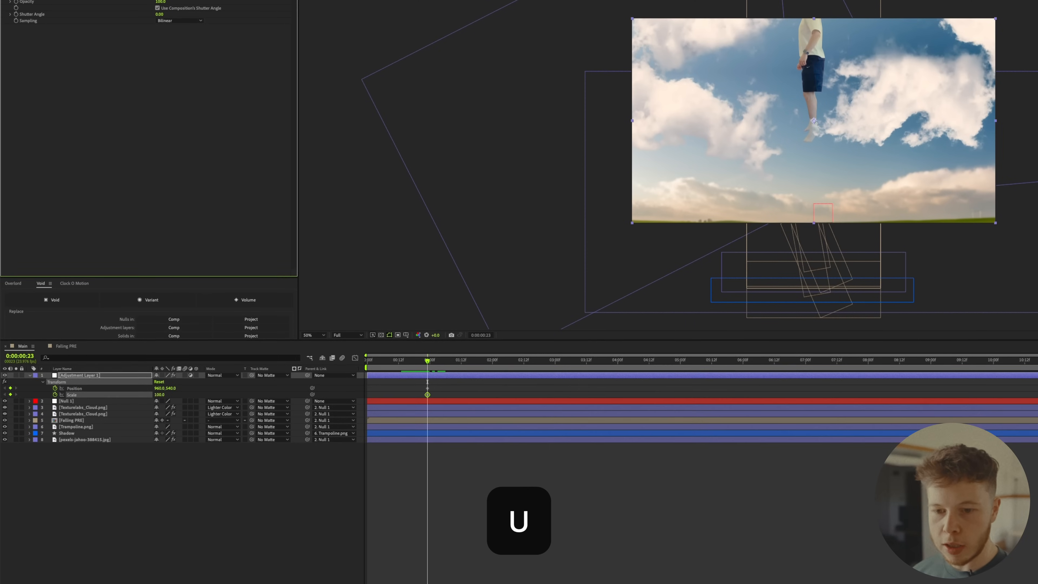
left_click(35, 376)
left_click(58, 461)
Keyframe a zoom onto the feet at 0:00:01:05 with Position 960, 24, and ease it with a Flow curve.
left_click_drag(433, 364, 443, 365)
left_click_drag(159, 395, 216, 401)
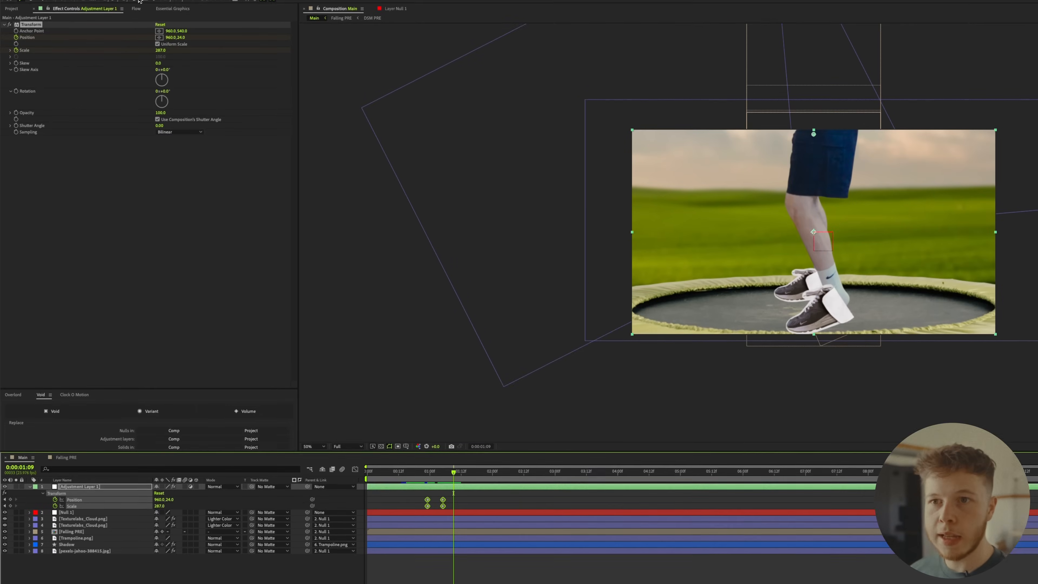
left_click(136, 24)
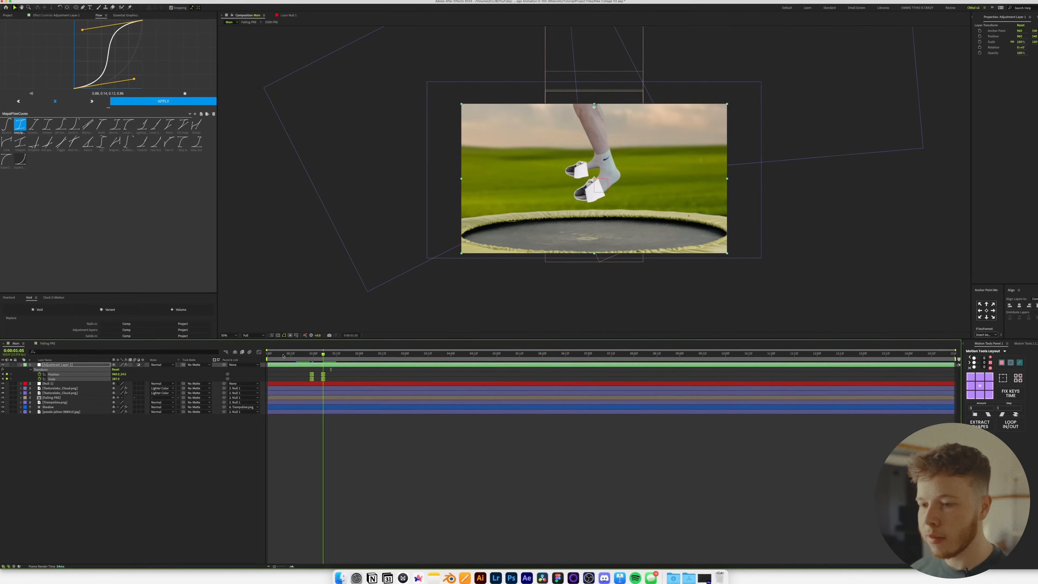
Preview the zoom and shift all its Position and Scale keyframes about two frames earlier.
key("space")
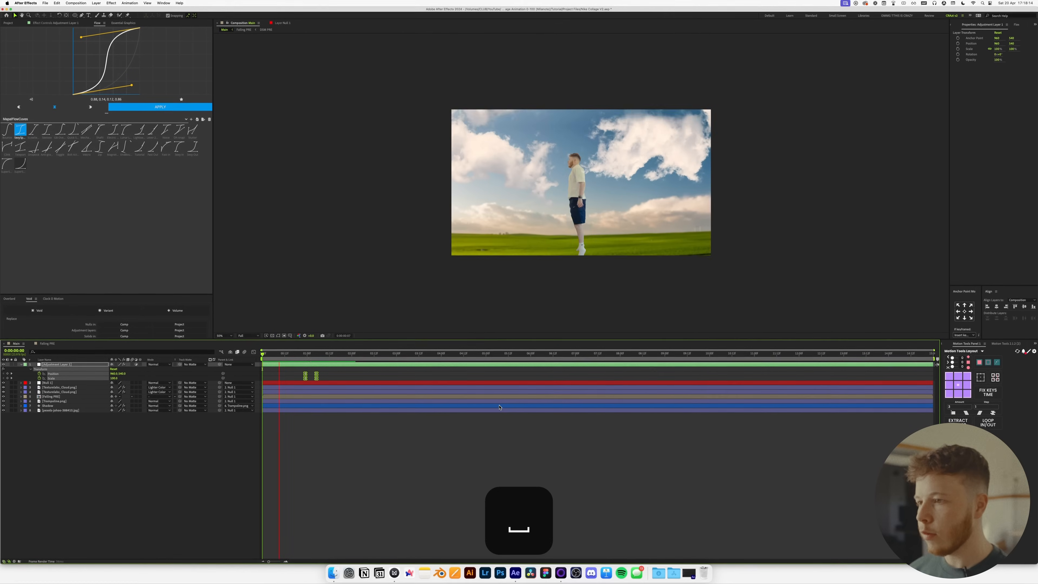
key("space")
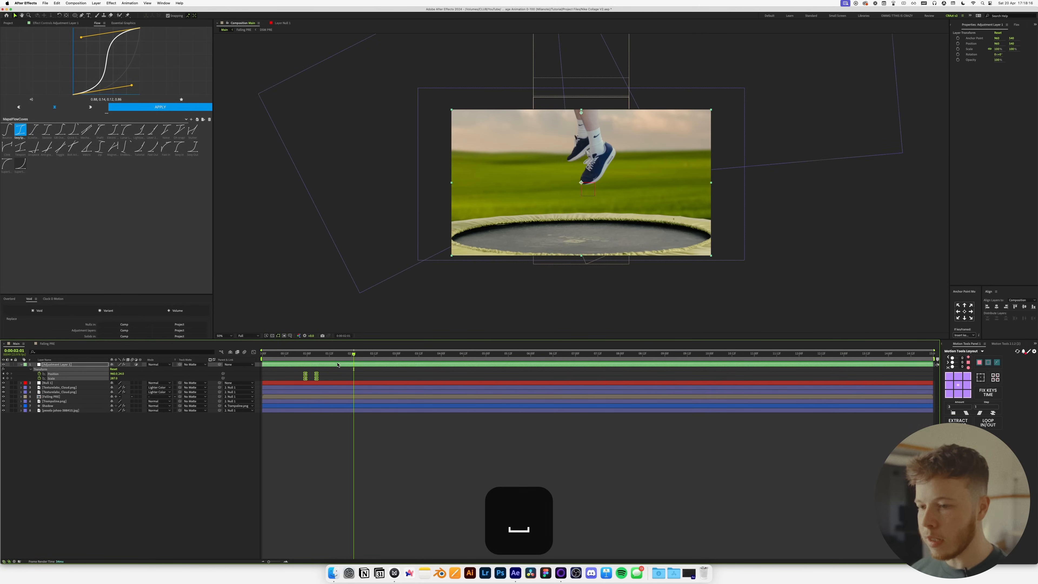
key("space")
key("space")
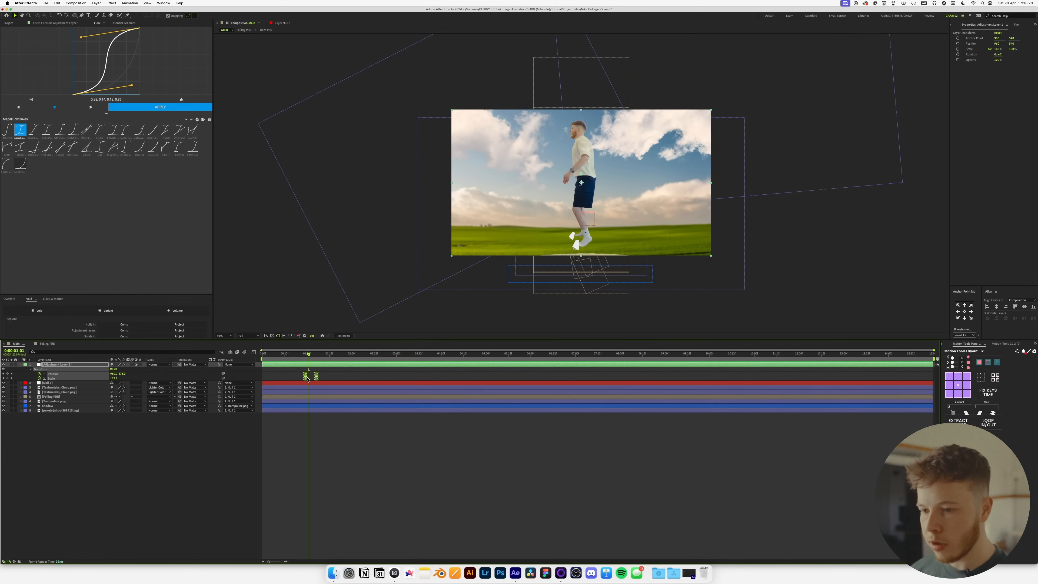
left_click_drag(308, 379, 301, 378)
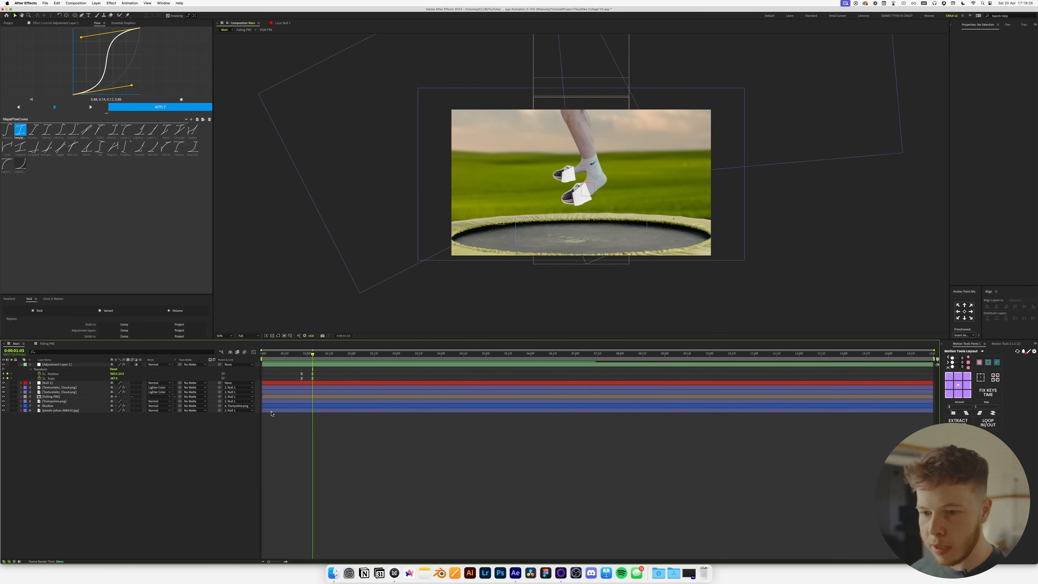
Raise the zoomed image in the frame by changing the adjustment layer's Position keyframe at 0:00:01:03, and scrub through the move.
left_click_drag(122, 374, 48, 374)
left_click_drag(318, 353, 327, 353)
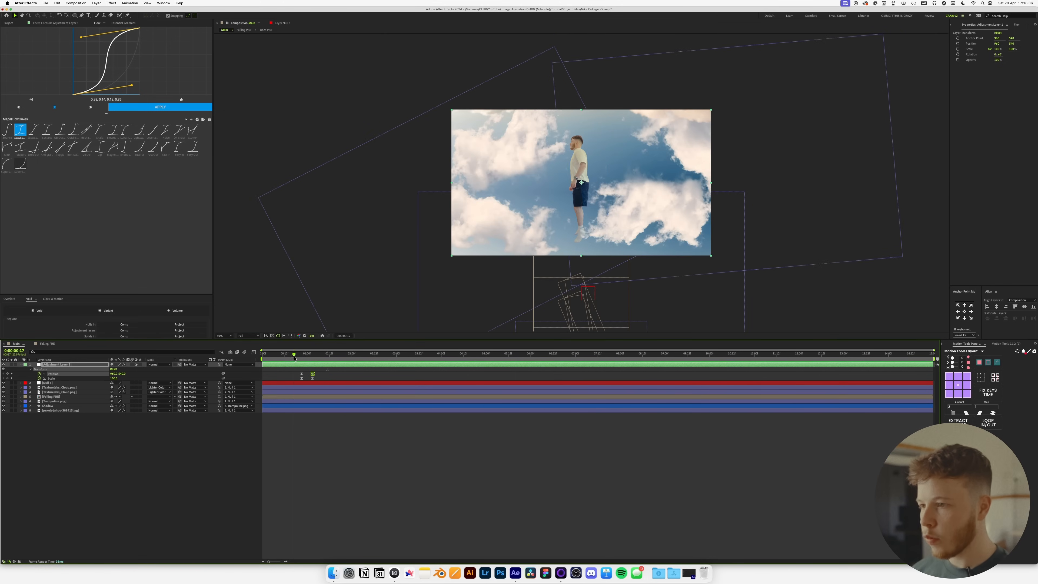
left_click_drag(295, 358, 282, 362)
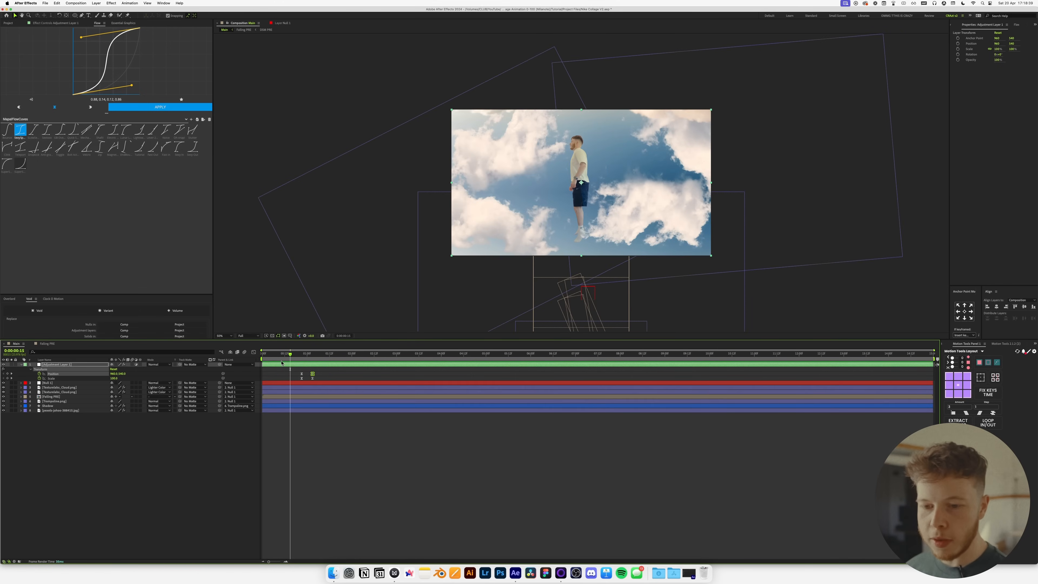
In Falling PRE, trim two frames off the held pose before the shoes, and move the shoe layers and poses 6 to 10 two frames earlier.
left_click(56, 344)
left_click(443, 454)
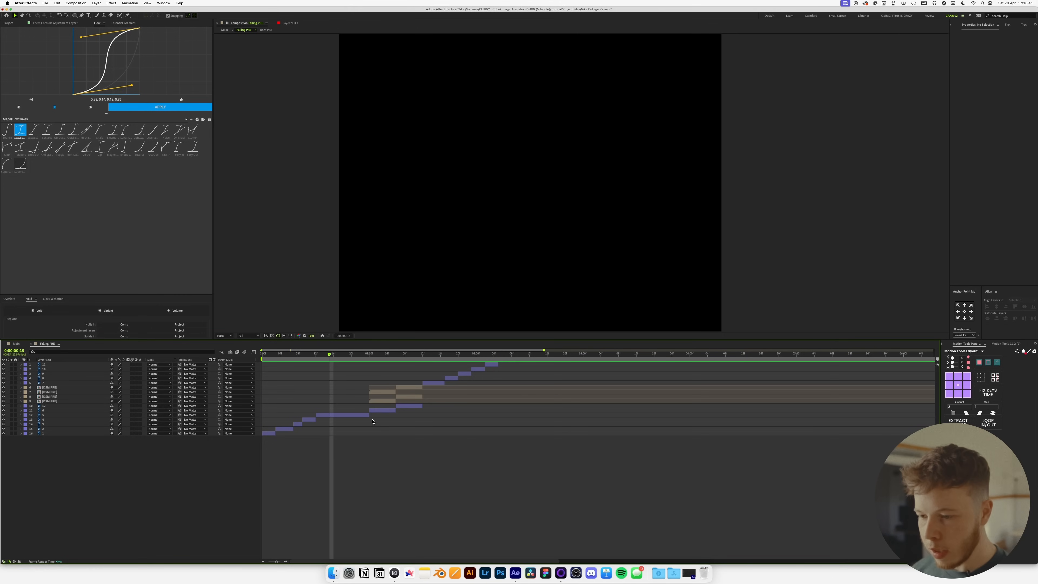
left_click(364, 416)
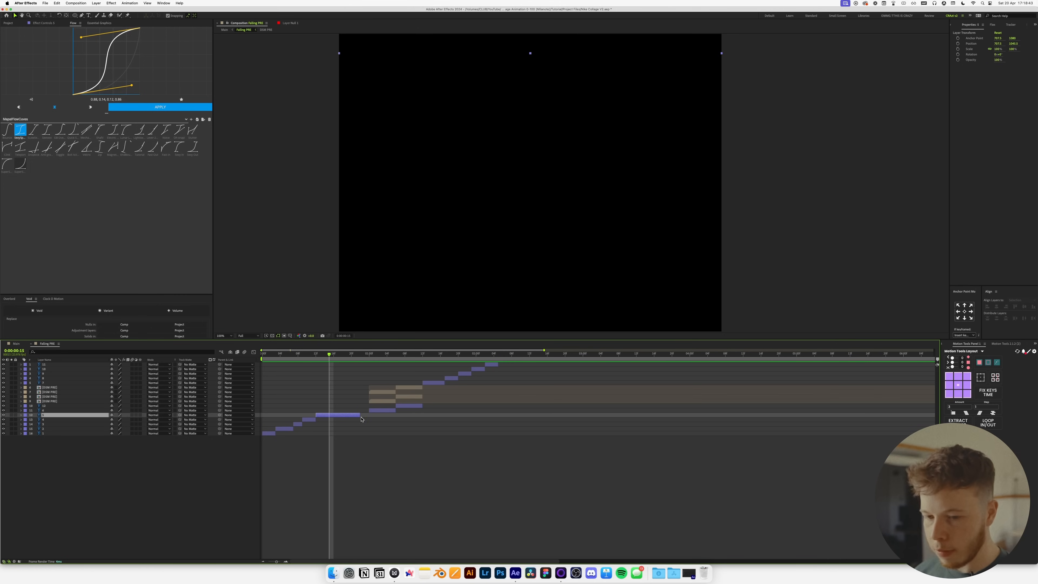
left_click(47, 410)
left_click(50, 369, "shift")
left_click_drag(386, 411, 381, 413)
key("super+shift+a")
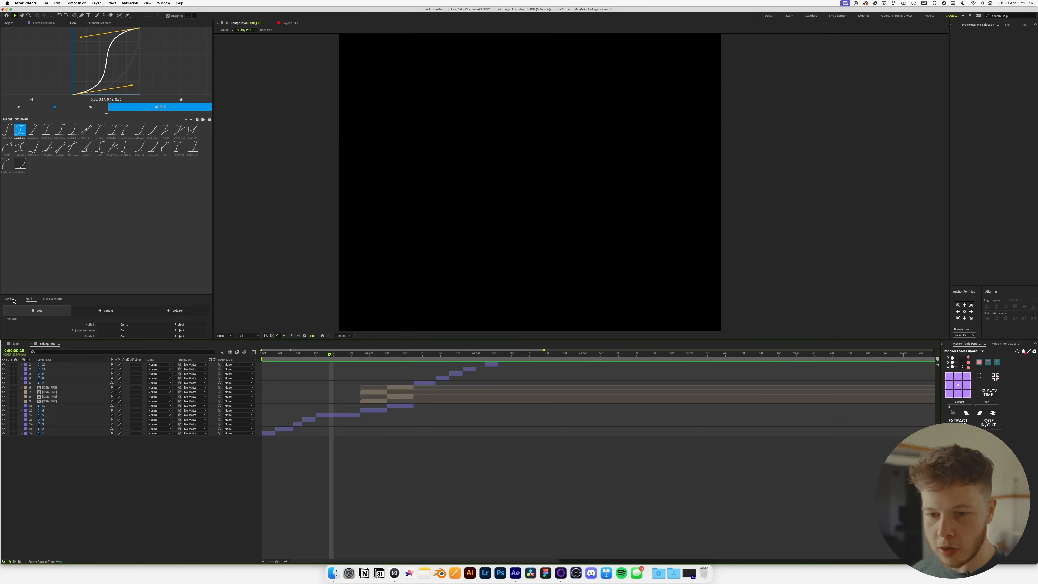
Return to Main, reveal the layers' animated properties, and move Null 1's last two Position keyframes about two frames earlier.
left_click(16, 344)
left_click(324, 475)
key("u")
key("u")
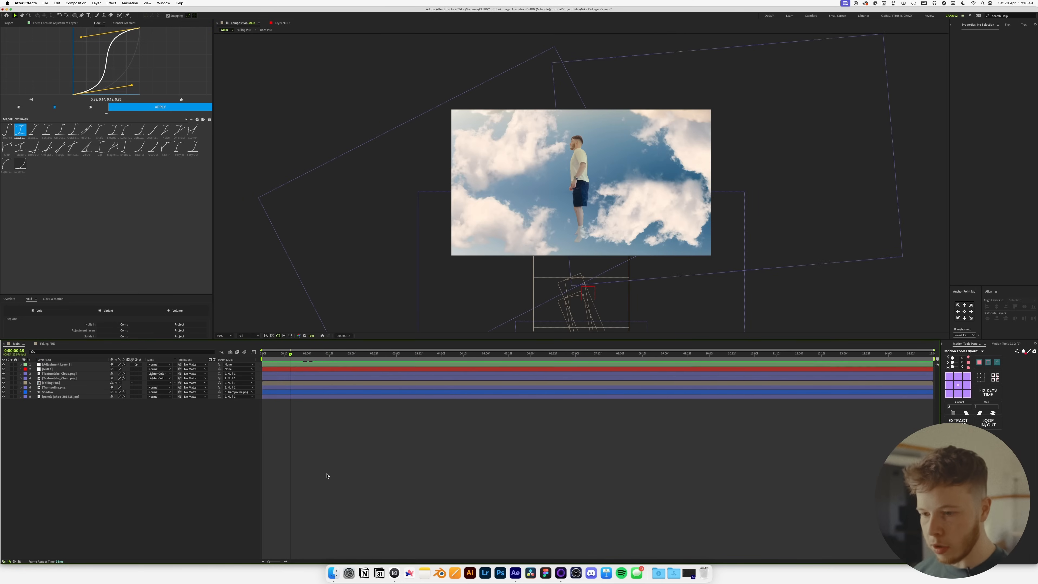
left_click_drag(290, 354, 315, 357)
left_click_drag(326, 394, 292, 402)
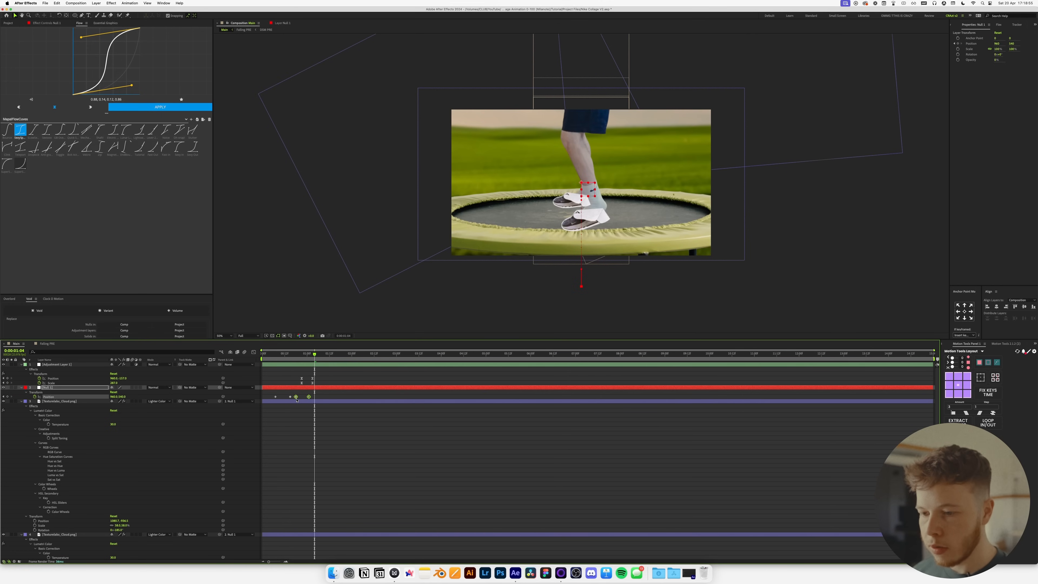
Preview the landing, shift Null 1's last two Position keyframes about one frame later, and collapse all layer properties.
key("space")
key("space")
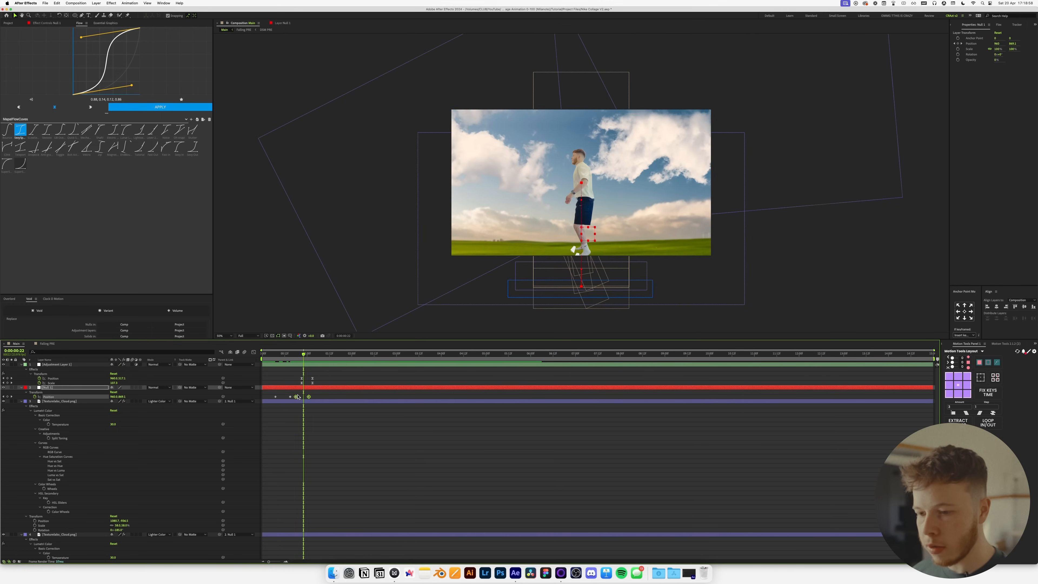
left_click_drag(298, 398, 300, 397)
key("space")
left_click(436, 468)
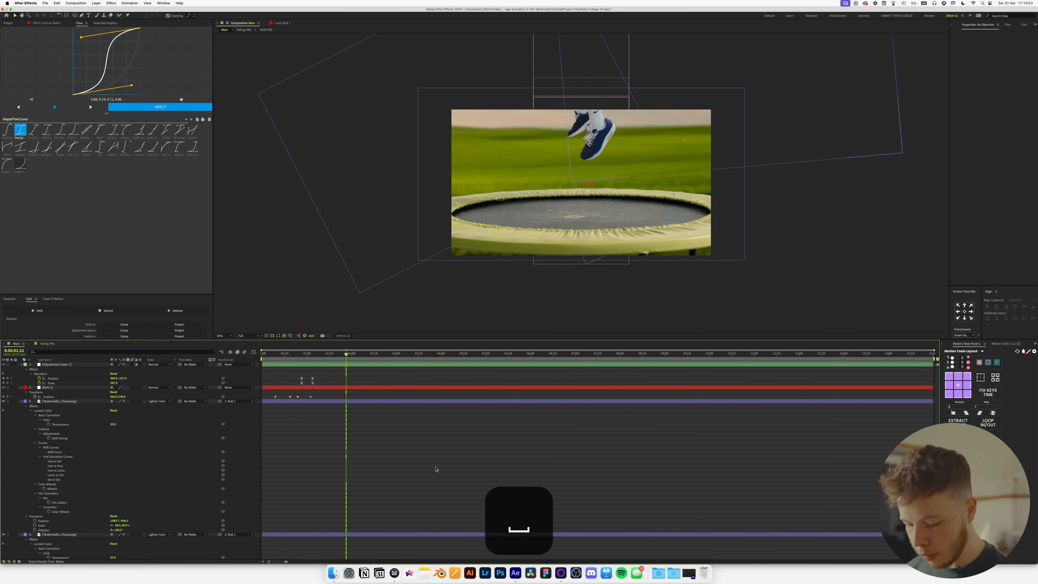
key("u")
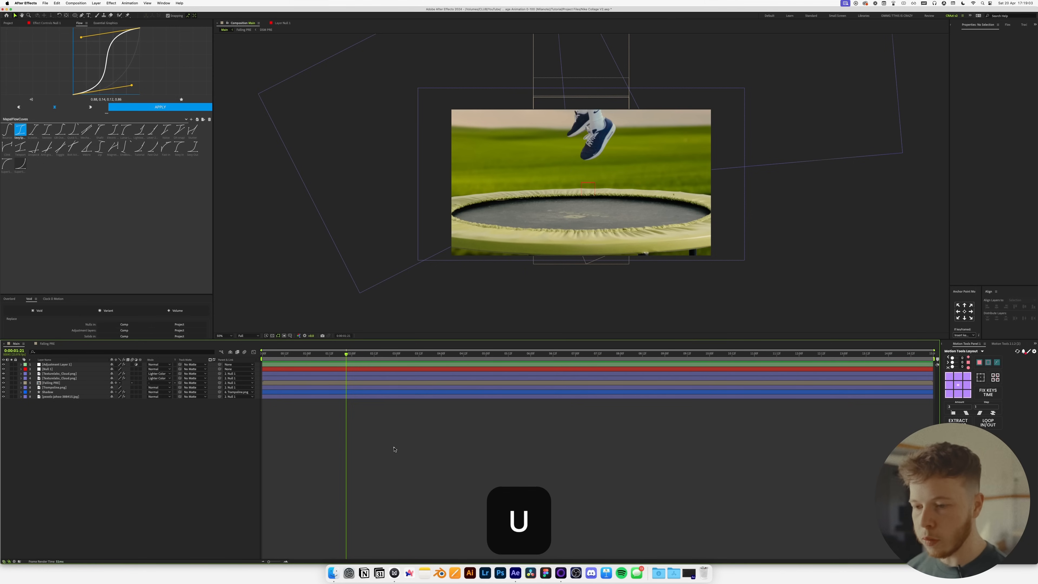
Hold Null 1's Position with a keyframe at 0:00:01:18, and add another at 0:00:02:00 that shifts the whole scene down.
left_click_drag(317, 357, 344, 361)
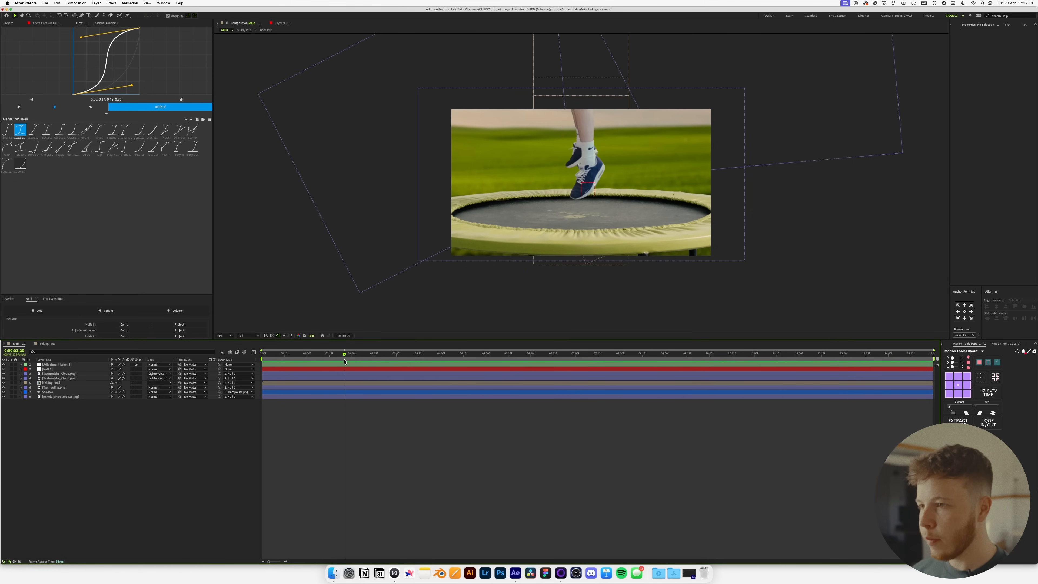
left_click(49, 369)
key("p")
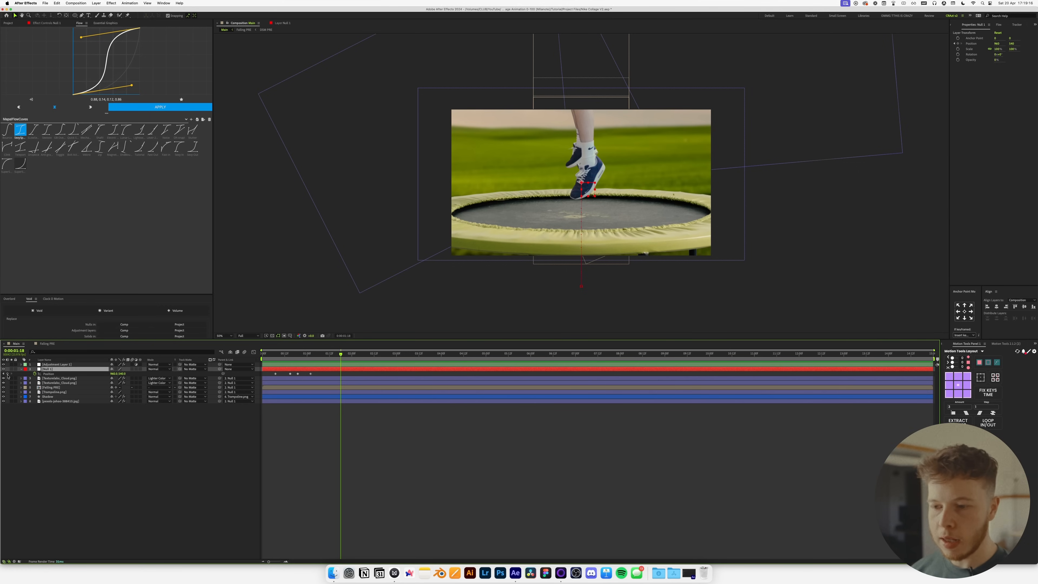
left_click_drag(344, 355, 373, 359)
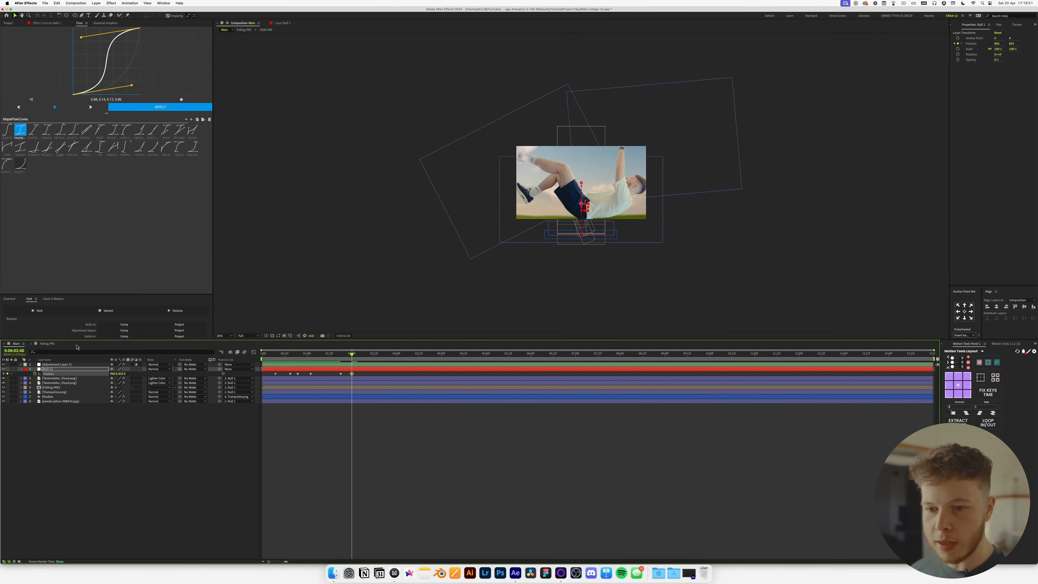
In Falling PRE, raise pose 11 to near the composition's upper edge, and return to Main.
left_click(47, 344)
scroll(544, 204, "down", 1)
key("space")
left_click_drag(568, 165, 581, 94)
scroll(564, 211, "down", 2)
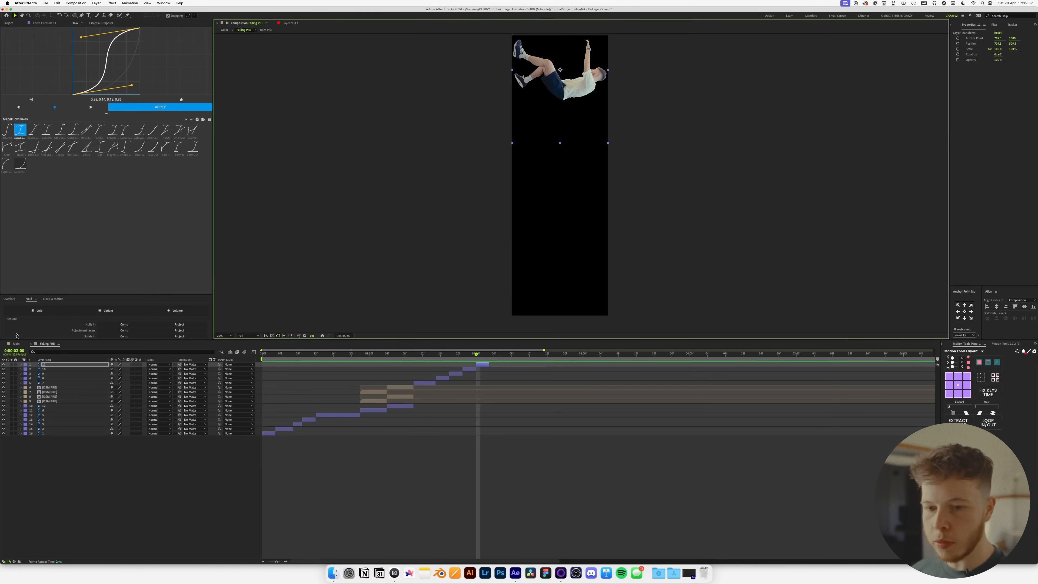
left_click(16, 343)
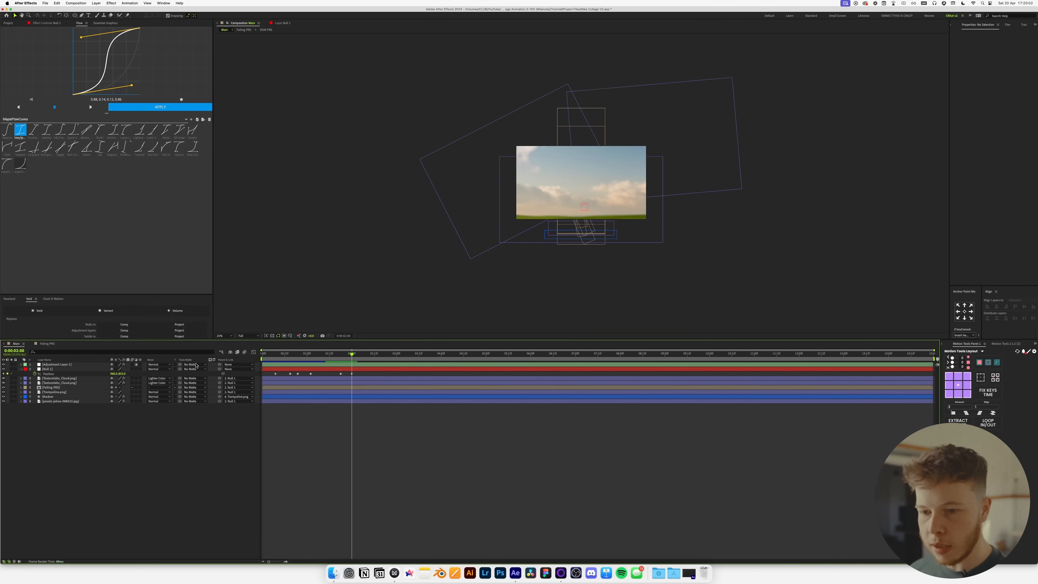
In Falling PRE, lengthen poses 8 to 11 to four frames each and shift them later so they run back to back.
left_click(59, 343)
left_click(453, 374)
left_click_drag(475, 369, 480, 370)
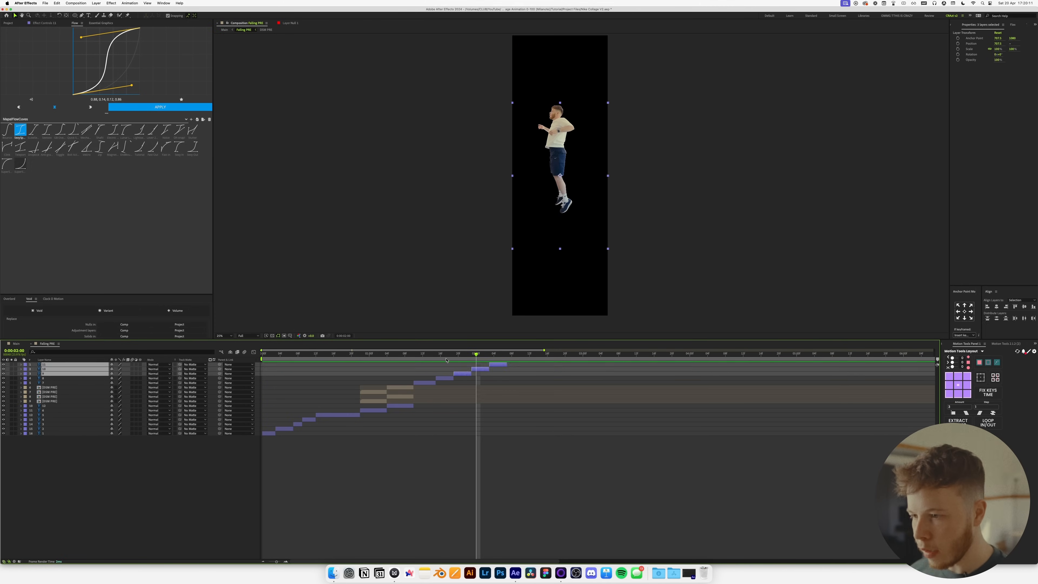
Raise pose 9 and then pose 10 in the frame to continue the upward jump.
mouse_move(422, 355)
left_mouse_down()
mouse_move(459, 361)
mouse_move(425, 365)
left_mouse_up()
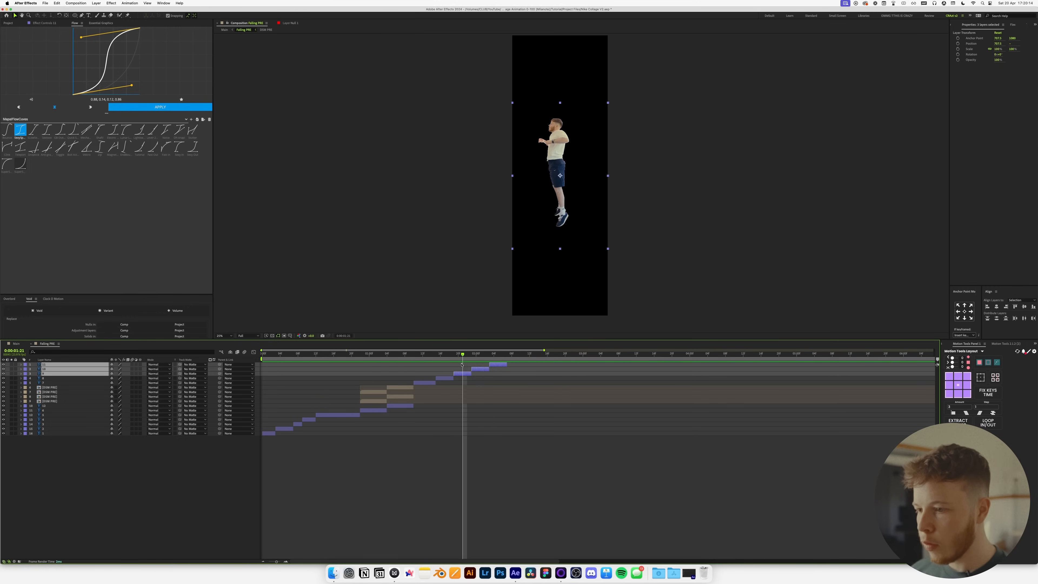
left_click(462, 373)
left_click_drag(563, 196, 562, 171)
left_click(479, 370)
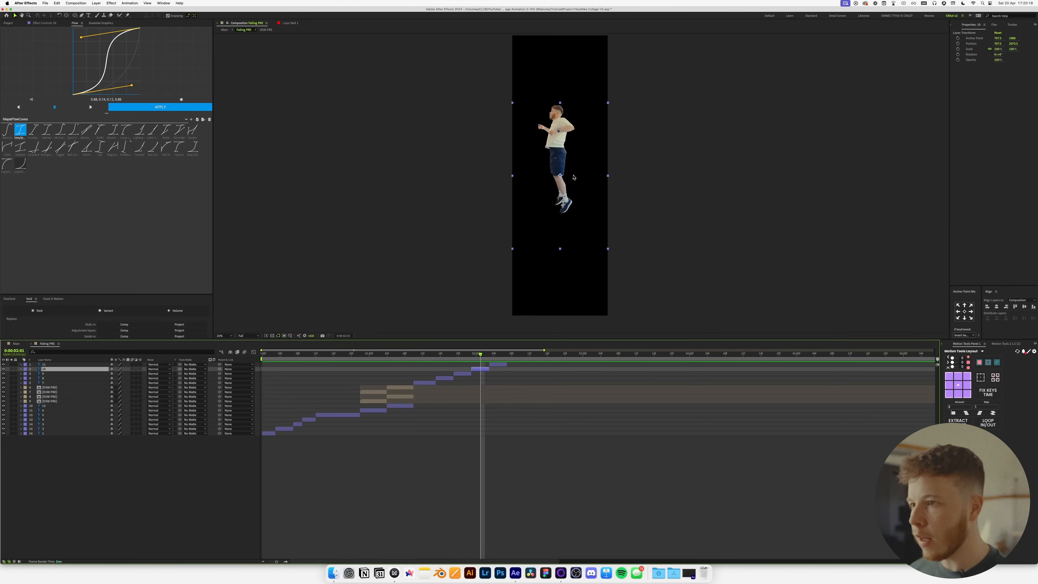
left_click_drag(573, 177, 573, 131)
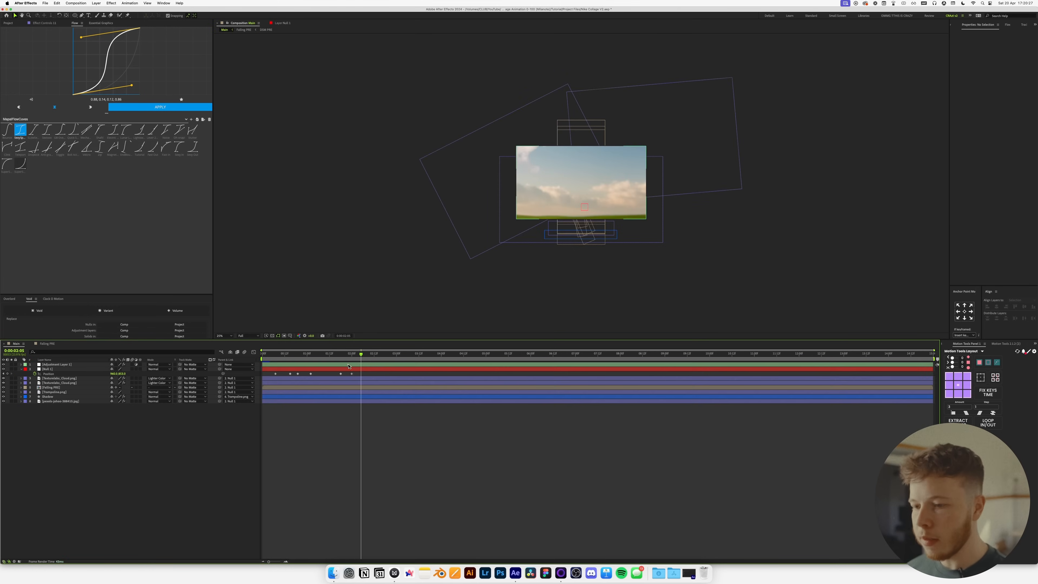
In Main, set Null 1's Position at 0:00:02:00 to 960, 1181, preview the jump, and keep the composition view open.
mouse_move(360, 356)
left_mouse_down()
mouse_move(339, 359)
mouse_move(355, 358)
left_mouse_up()
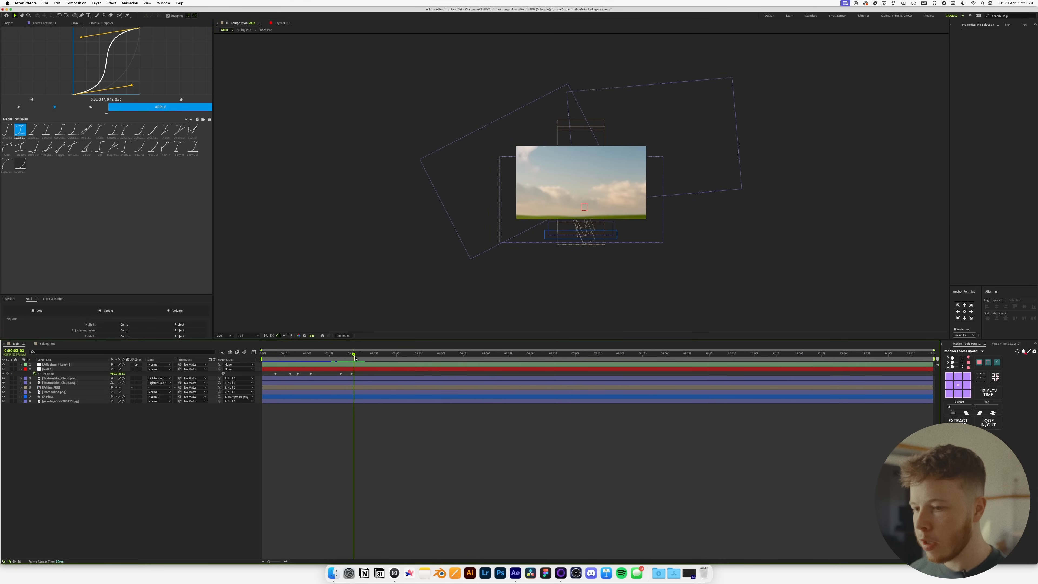
left_click_drag(131, 376, 182, 406)
left_click(396, 373)
left_click_drag(348, 359, 352, 360)
key("space")
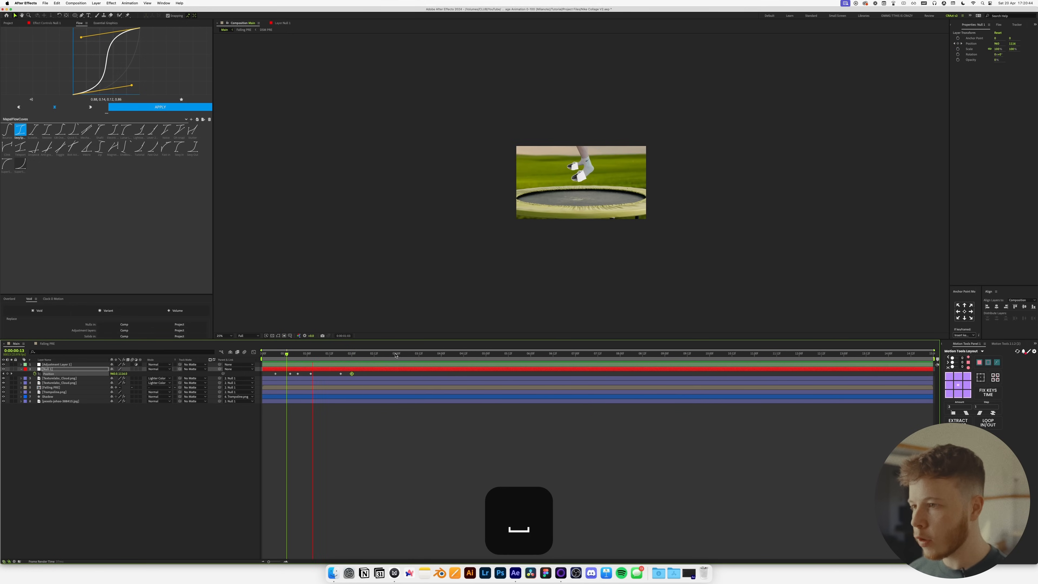
key("space")
left_click_drag(337, 355, 360, 355)
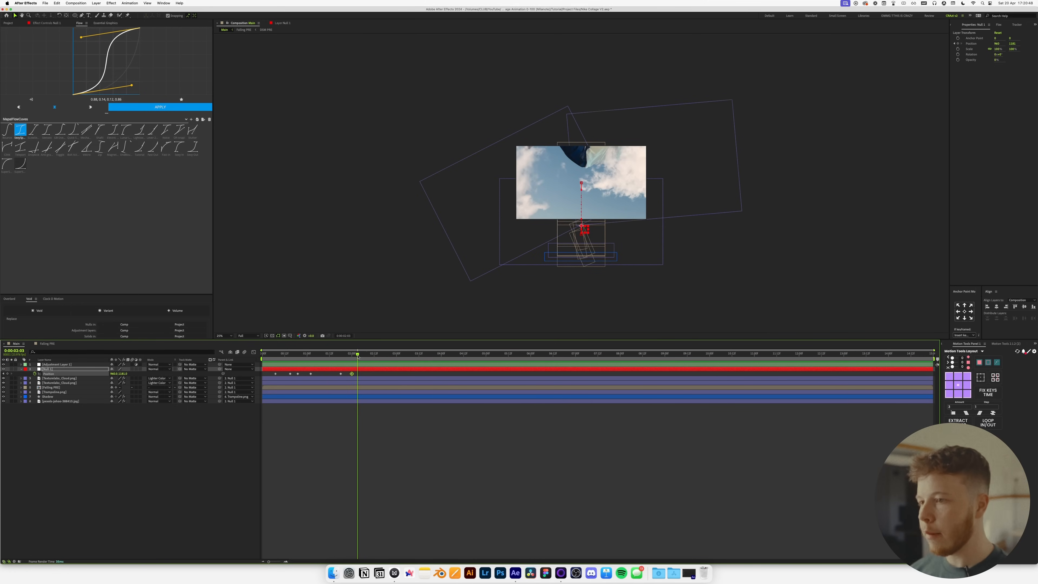
double_click(362, 370)
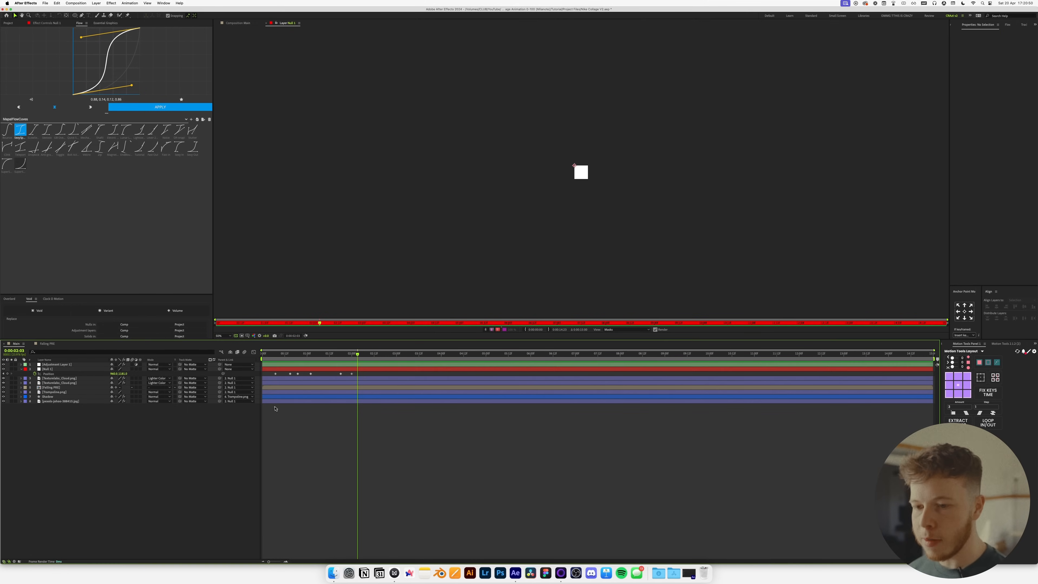
left_click(241, 23)
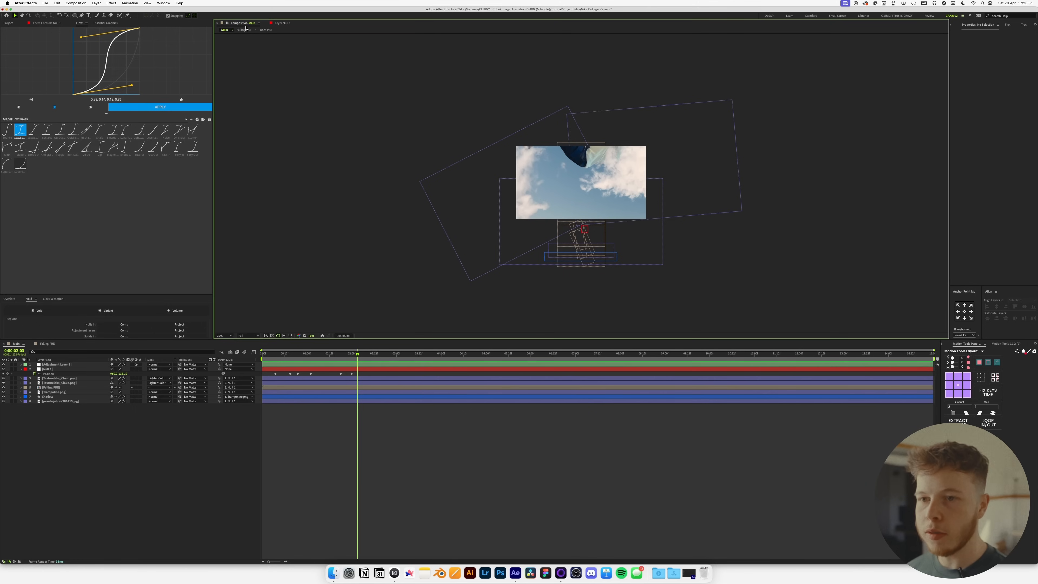
In Falling PRE, extend pose 11 to the end of the composition.
left_click(51, 344)
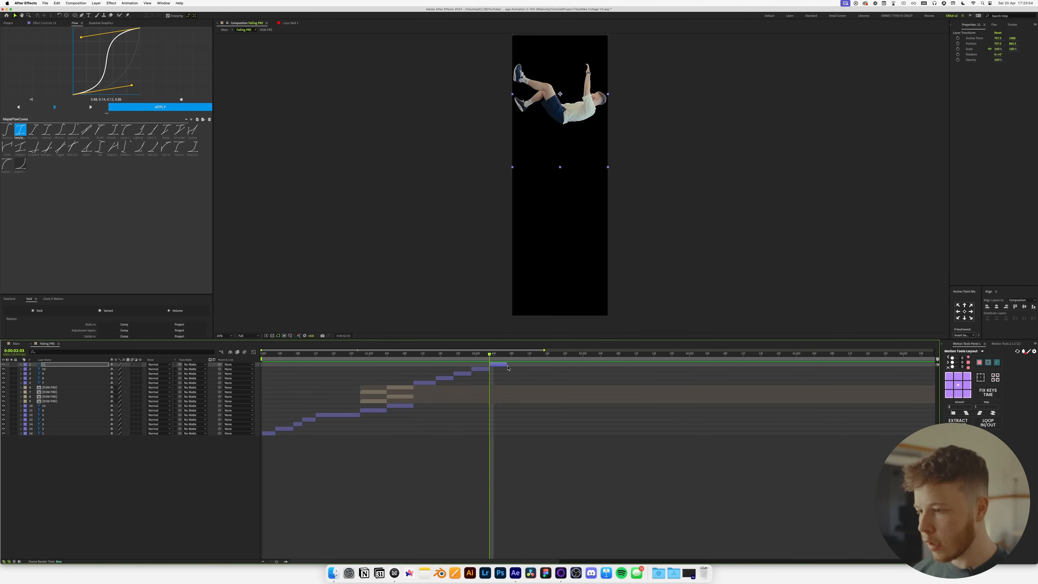
left_click_drag(507, 364, 934, 364)
left_click_drag(276, 562, 269, 562)
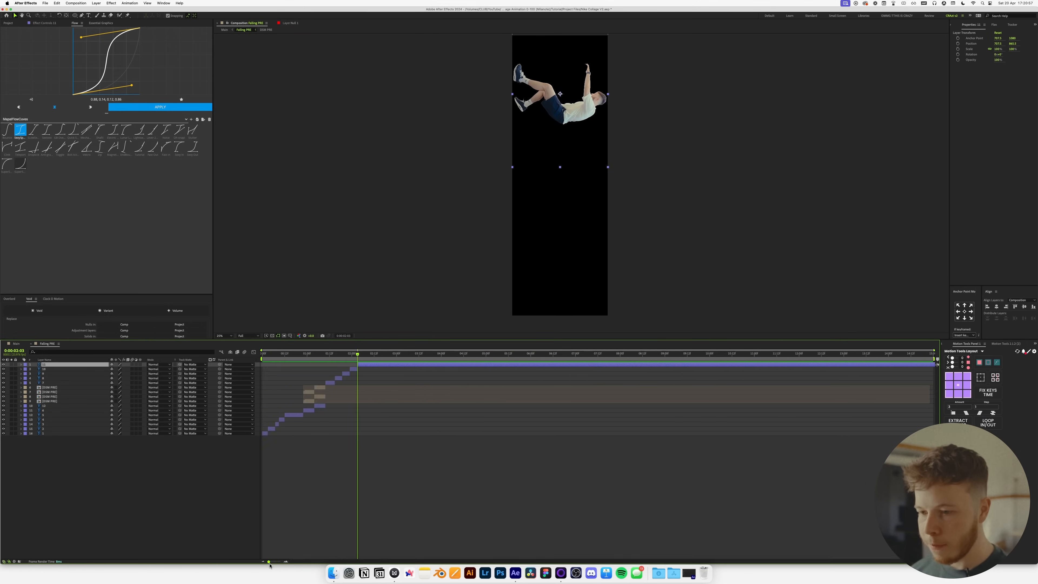
Keyframe pose 11's Position at 0:00:02:03, with the figure mostly above the composition's upper edge.
key("o")
key("p")
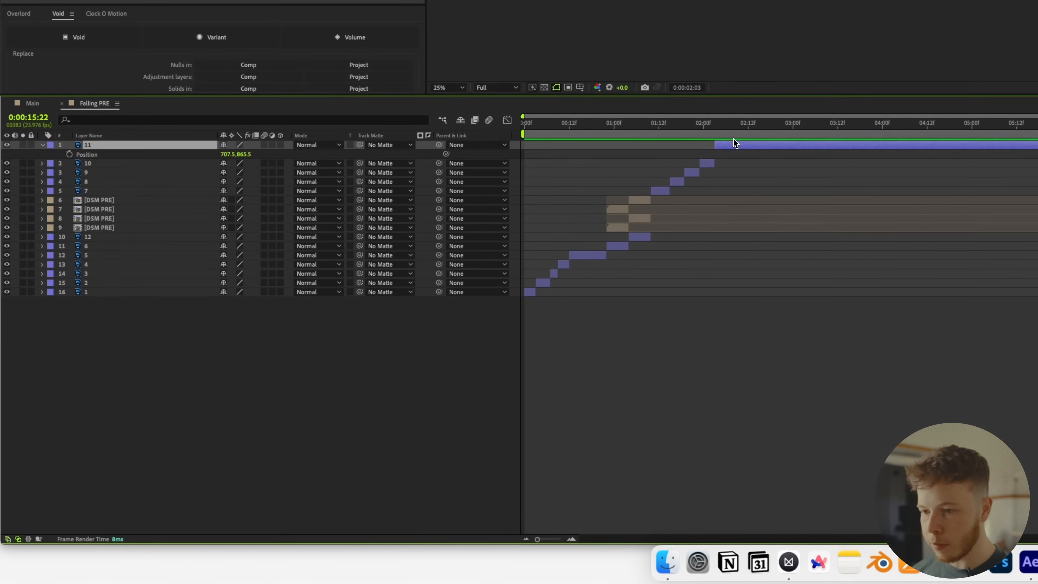
left_click_drag(538, 539, 554, 539)
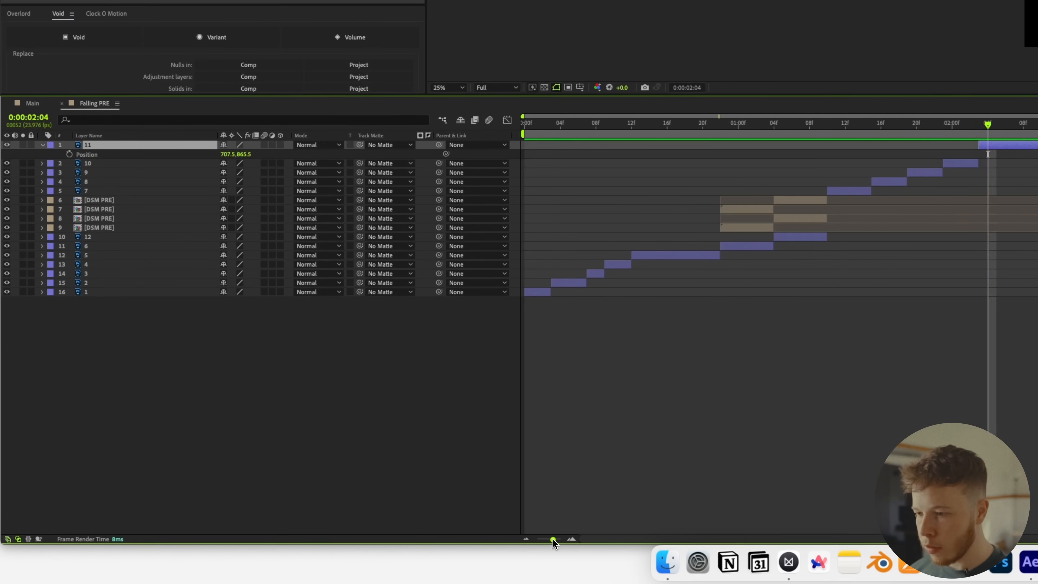
left_click(69, 253)
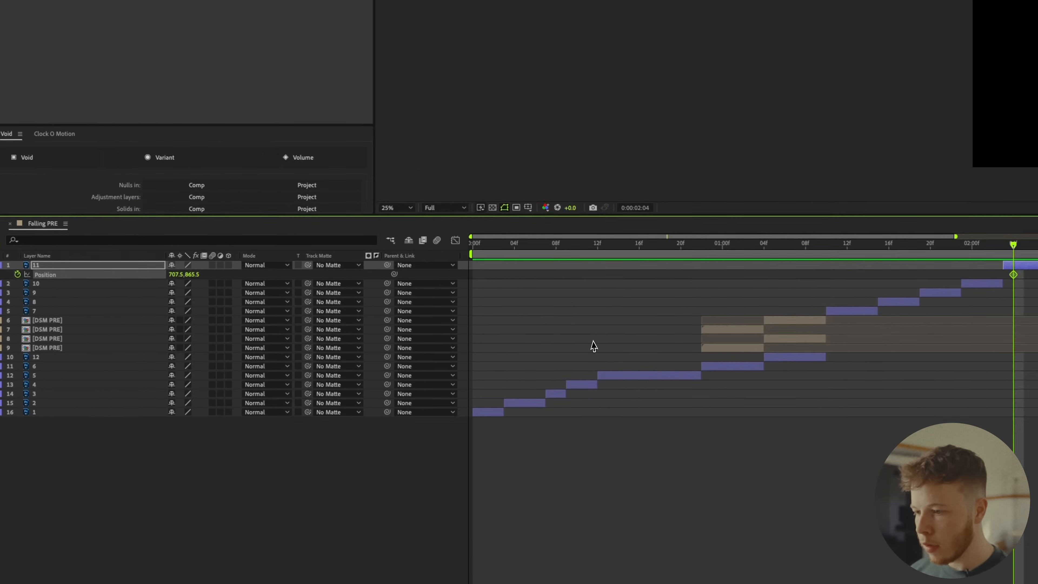
left_click(1003, 243)
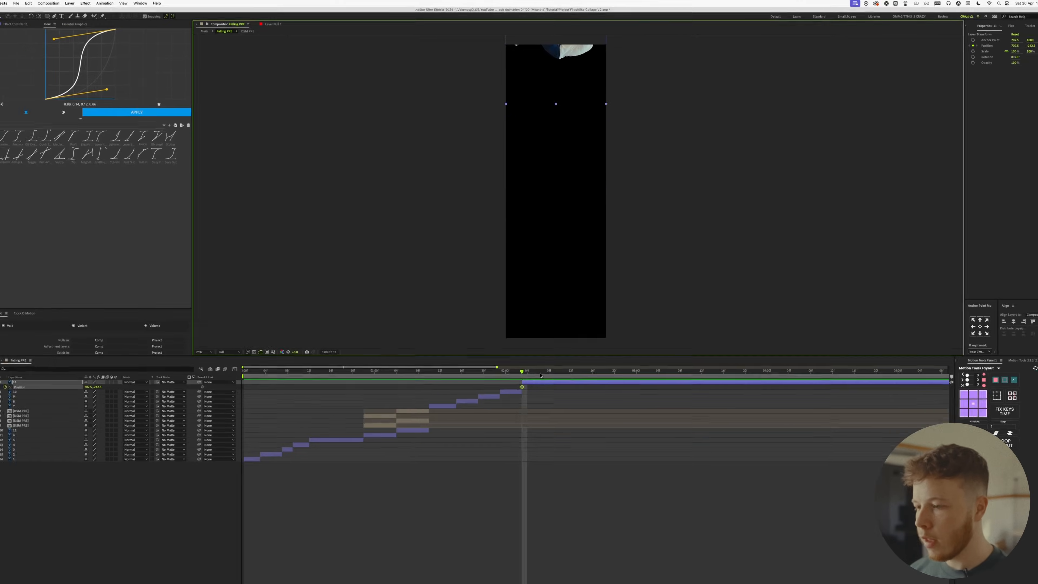
Add a Position keyframe for pose 11 at 0:00:02:16 with the figure fully in frame, and lower it further after checking Main.
left_click_drag(558, 521, 572, 522)
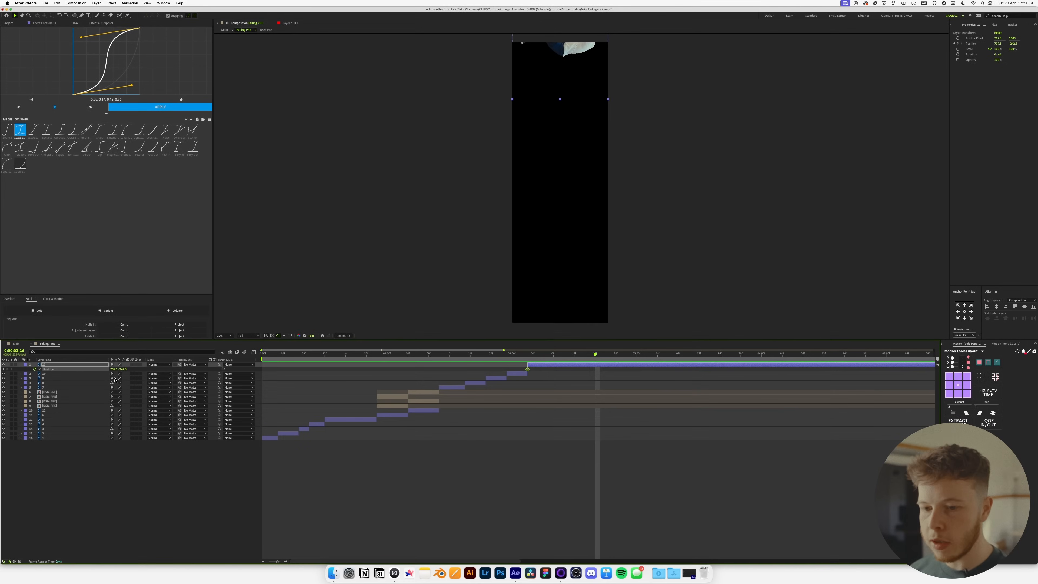
left_click_drag(252, 378, 408, 379)
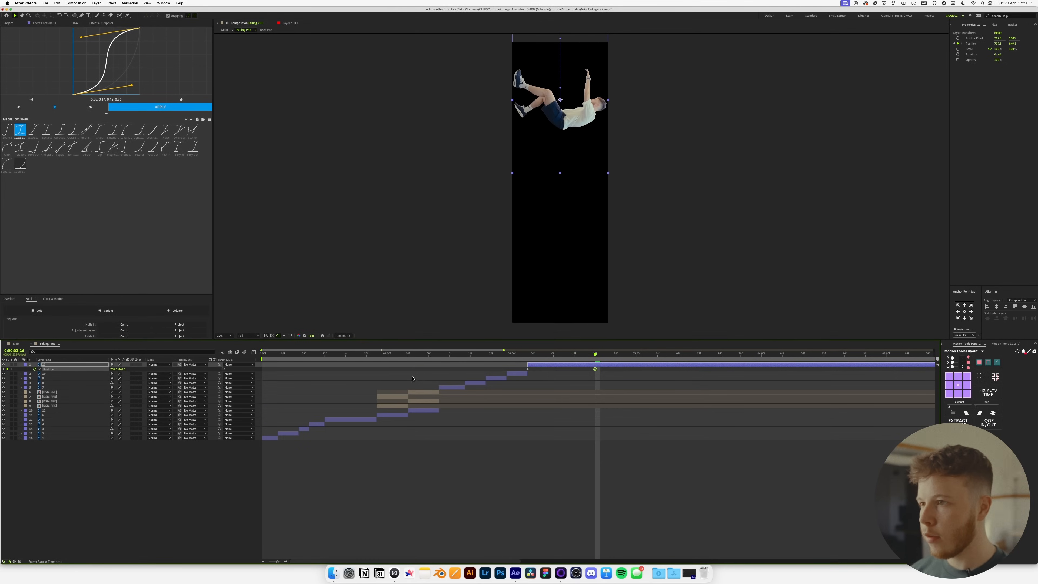
left_click(16, 343)
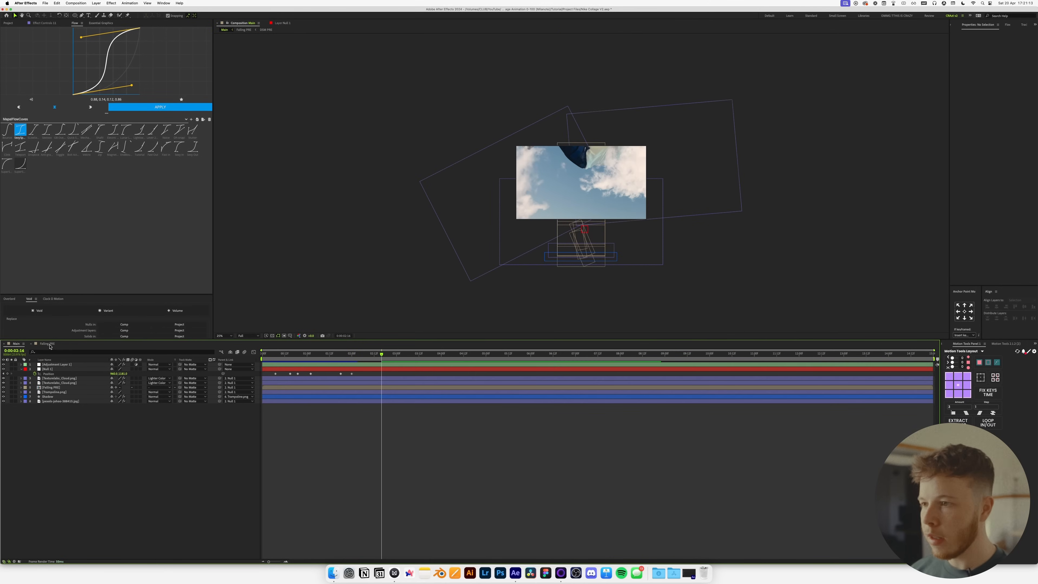
left_click(48, 344)
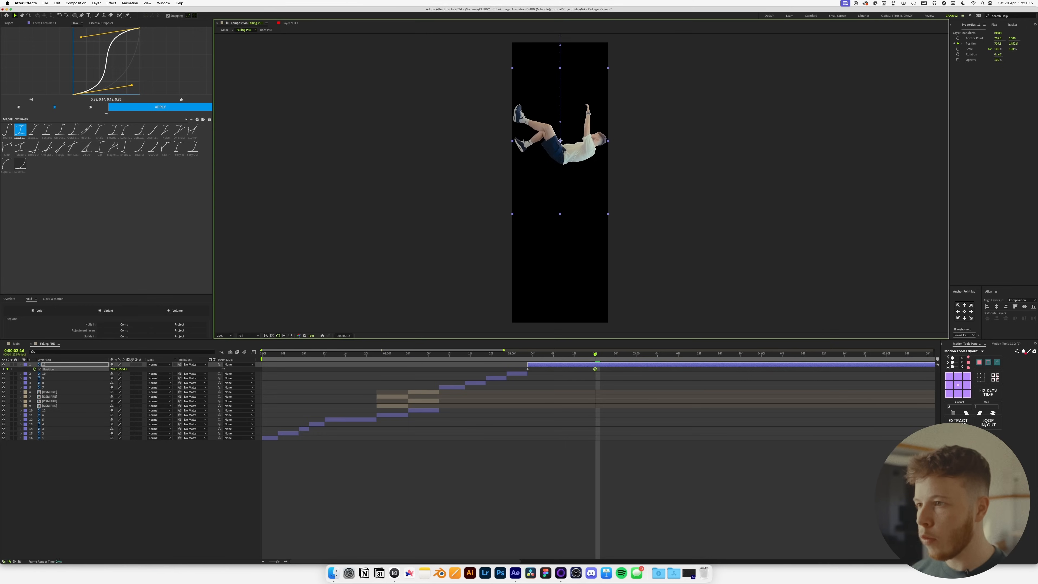
Return to Main and move Null 1's second-to-last Position keyframe about two frames earlier.
left_click(16, 344)
left_click_drag(372, 354, 337, 375)
Reveal Adjustment Layer 1's animated properties and add a Position keyframe at 0:00:02:00 that holds the current framing.
left_click(357, 366)
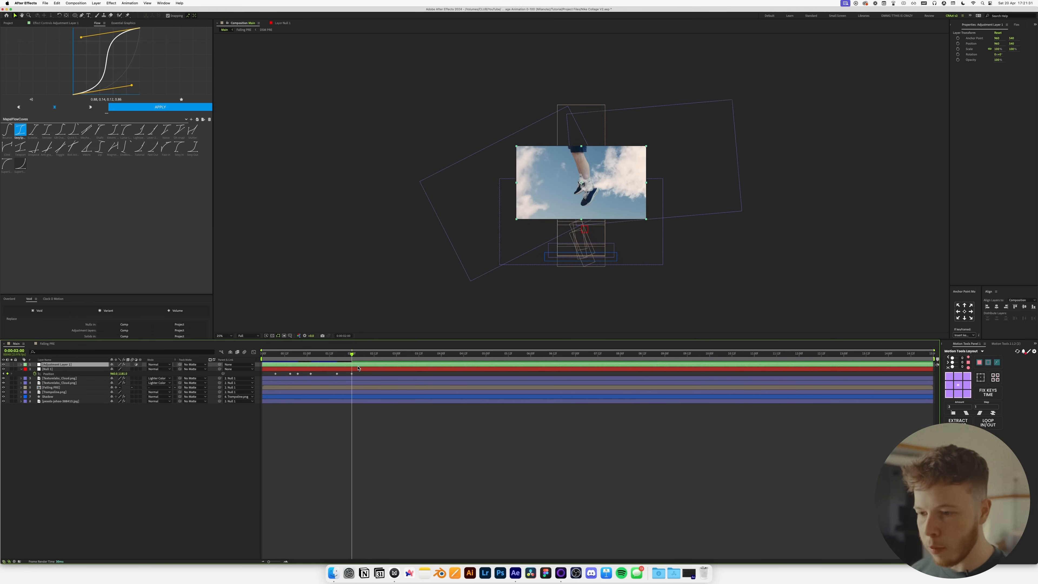
key("bracketleft")
key("super+z")
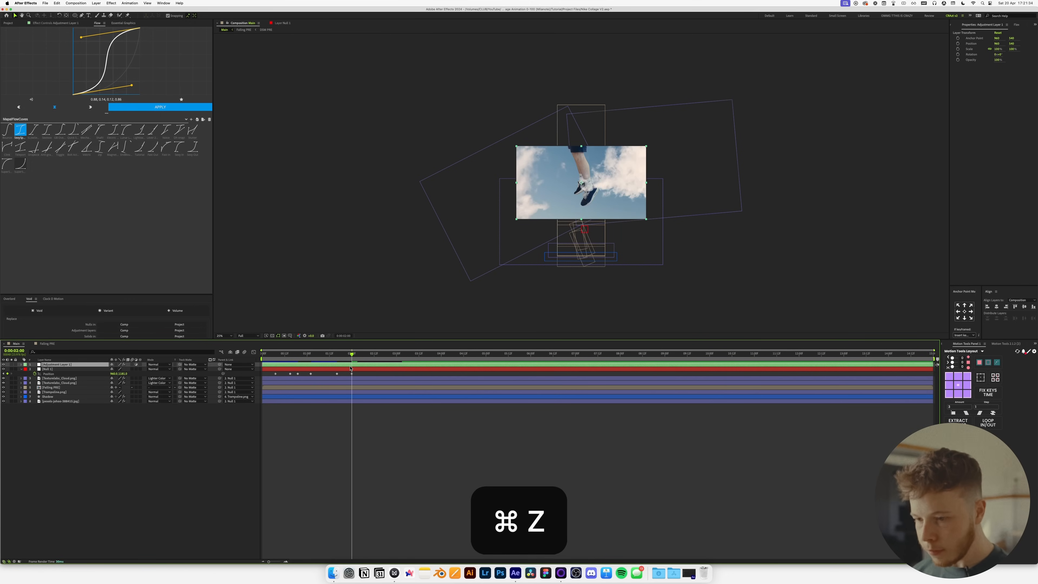
key("u")
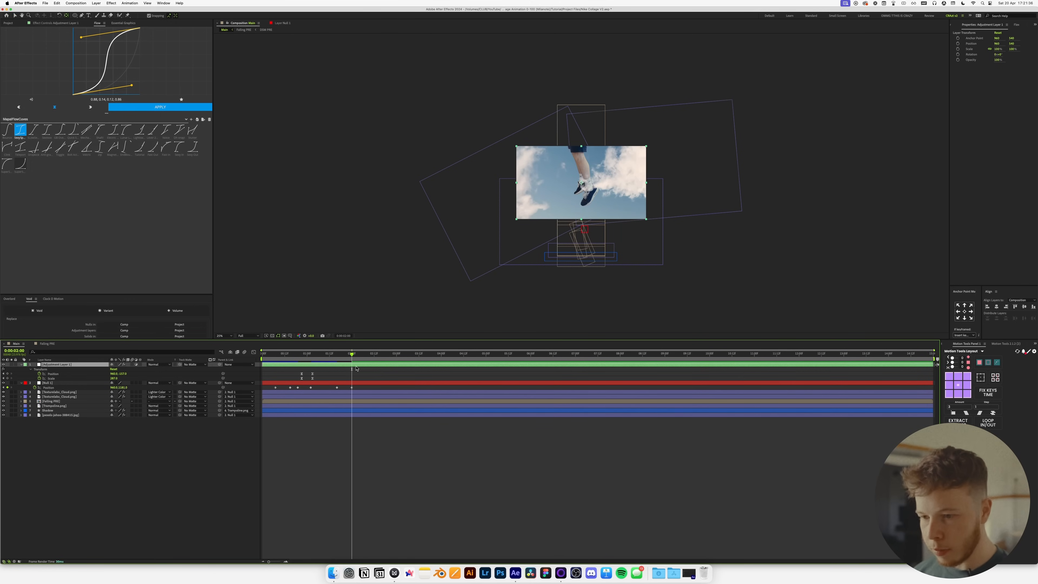
key("v")
left_click(8, 373)
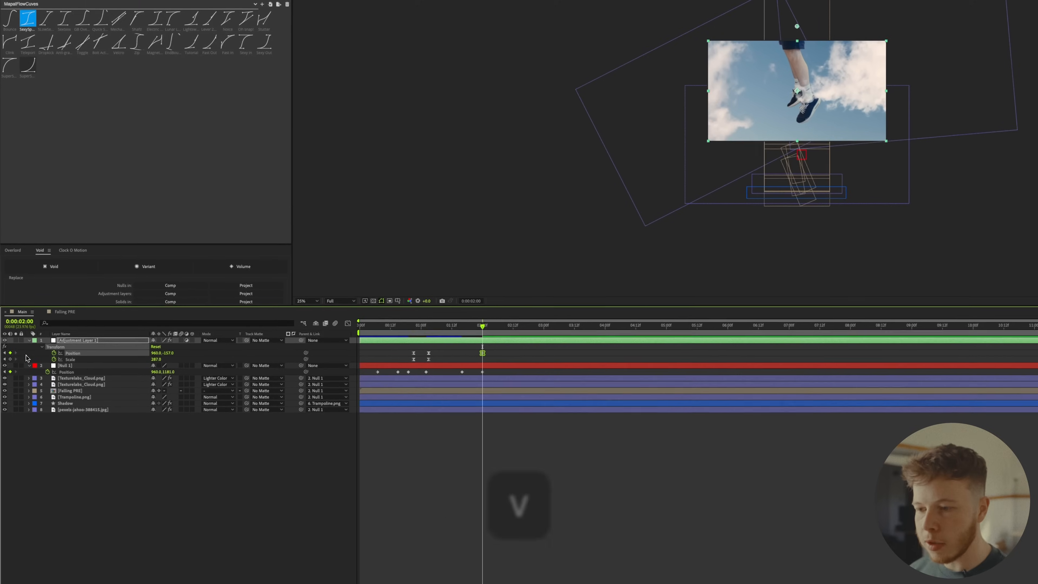
Move the held Position keyframe to about 0:00:01:20, and add Position keyframes at 0:00:02:12 and 0:00:03:07 to reframe the falling figure.
left_click_drag(495, 326, 499, 326)
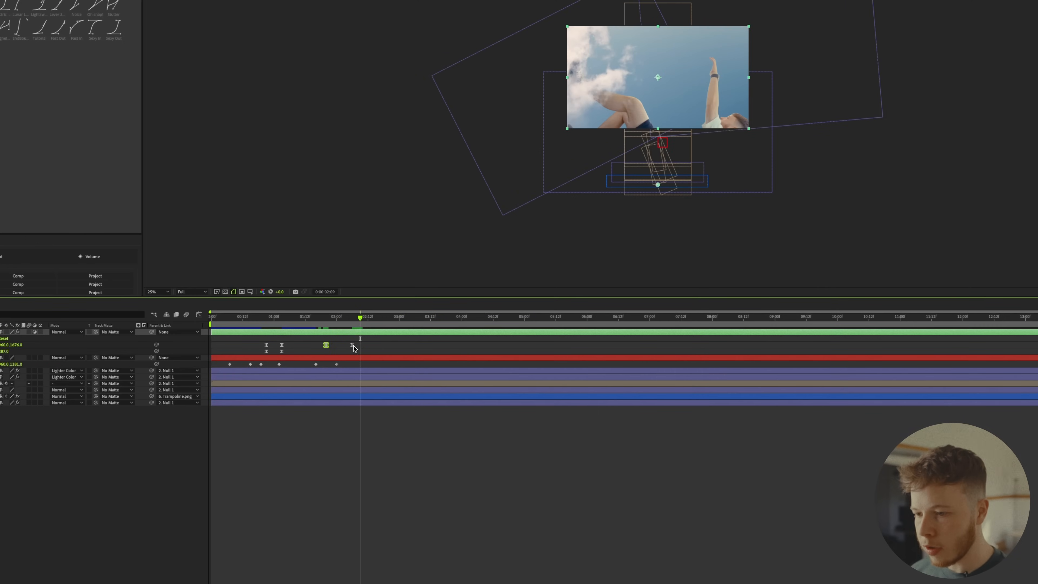
left_click_drag(354, 348, 417, 327)
left_click_drag(17, 345, 0, 344)
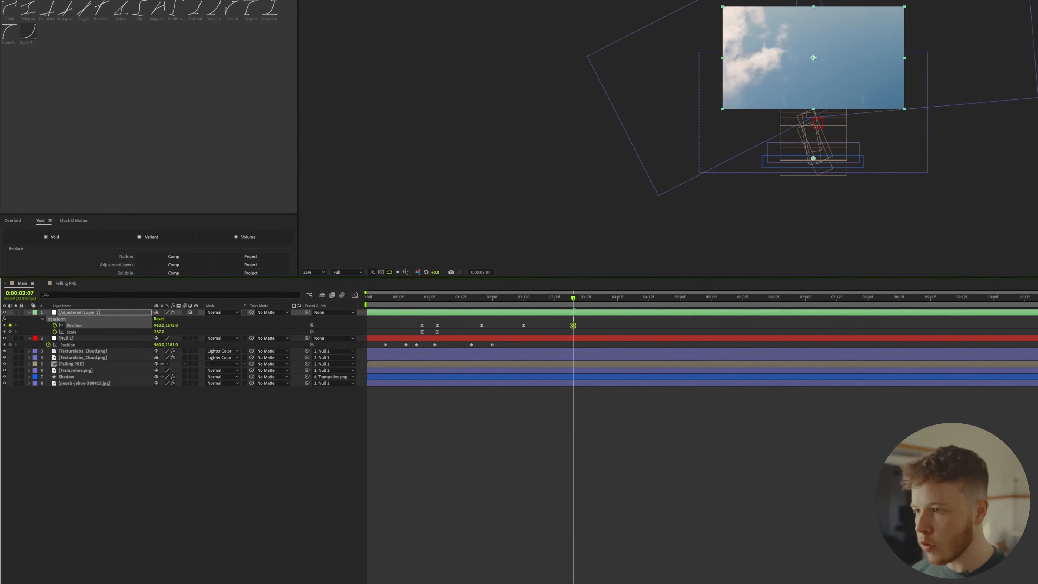
Keyframe the adjustment layer's Scale at 0:00:02:06, and at 0:00:03:07 set Scale to 198 and reposition to frame the whole figure.
left_click_drag(574, 313, 508, 314)
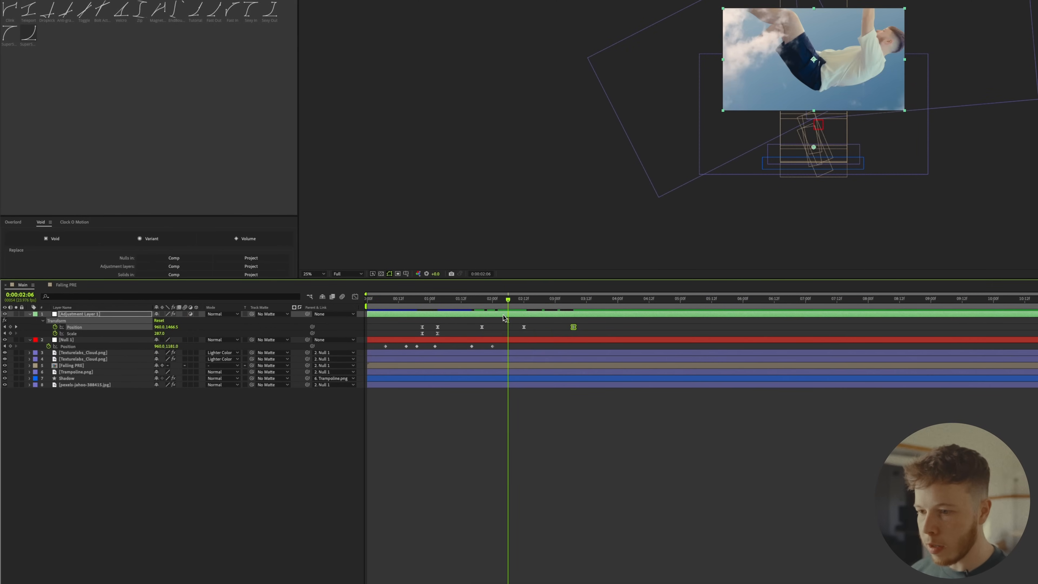
left_click(508, 314)
left_click(10, 340)
left_click_drag(508, 308, 580, 316)
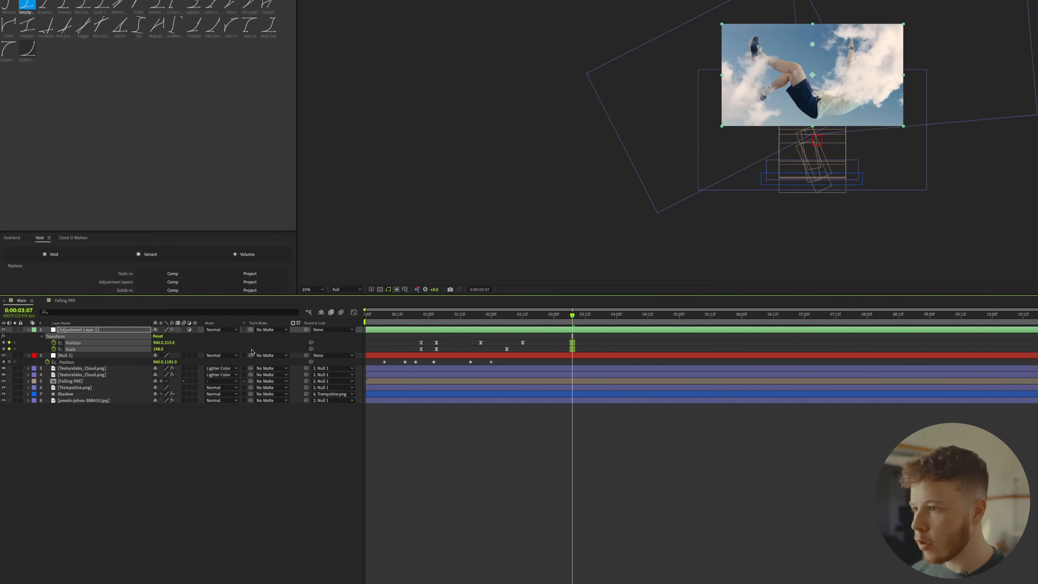
Preview the animation from the start, scrub through the final zoom-out, and open Falling PRE.
key("Home")
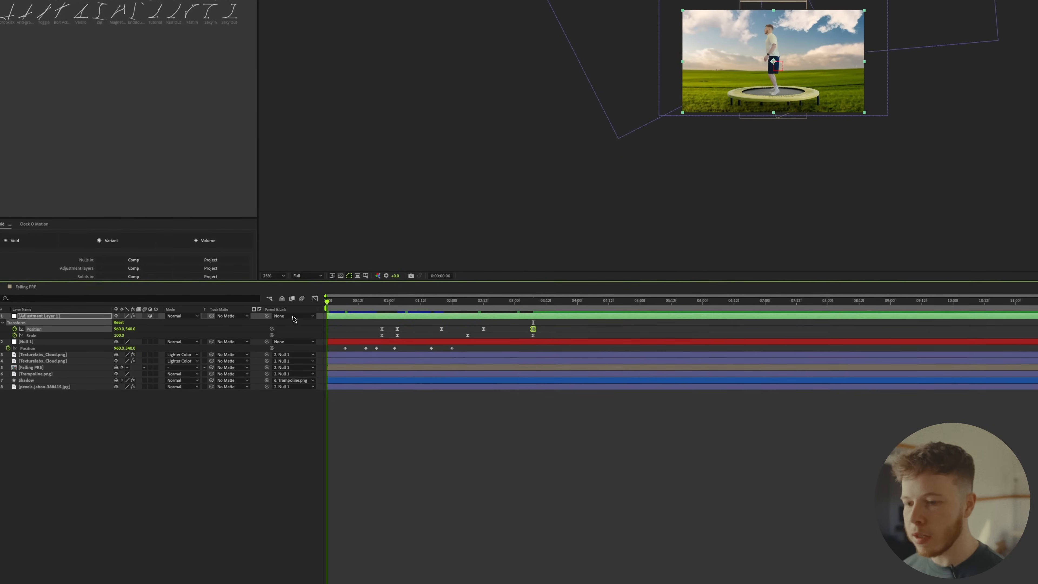
key("space")
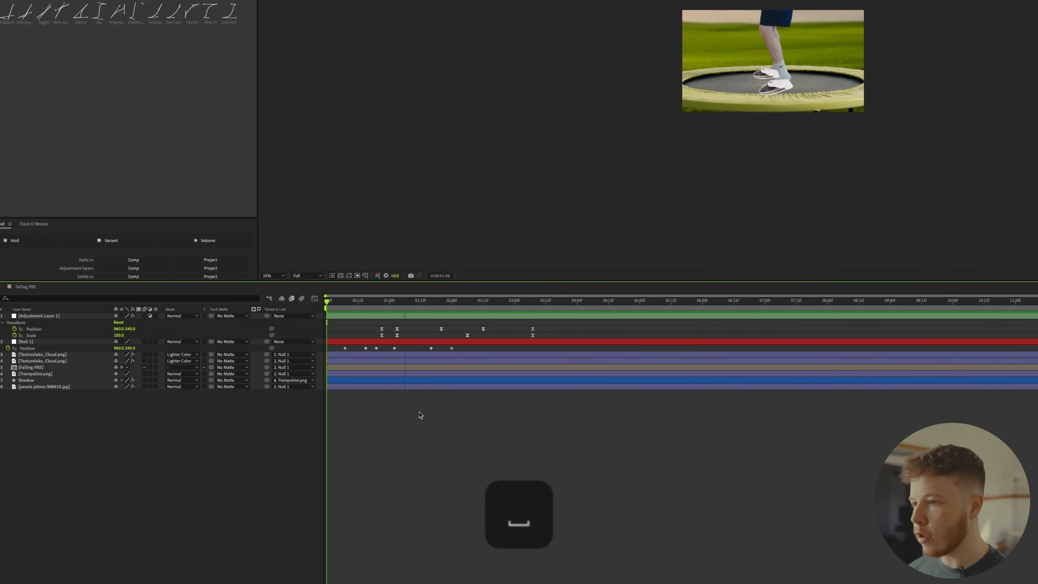
key("space")
left_click_drag(531, 302, 507, 314)
left_click(29, 286)
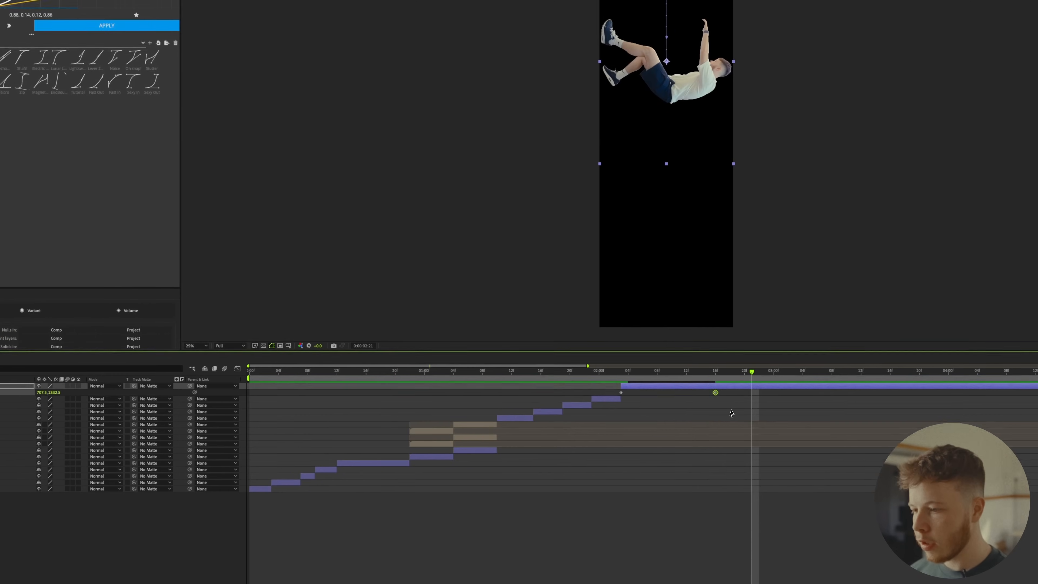
Apply the SuperSexyOut curve to the top layer's Position keyframes in Falling PRE, and preview the fall in Main.
left_click_drag(731, 413, 610, 388)
left_click(28, 229)
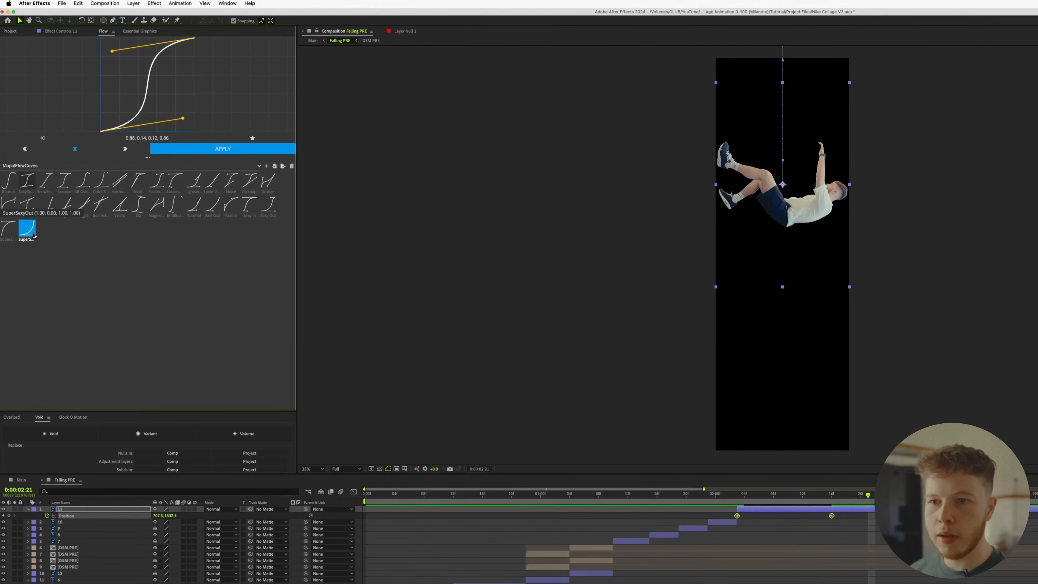
left_click(107, 25)
left_click(615, 379)
key("space")
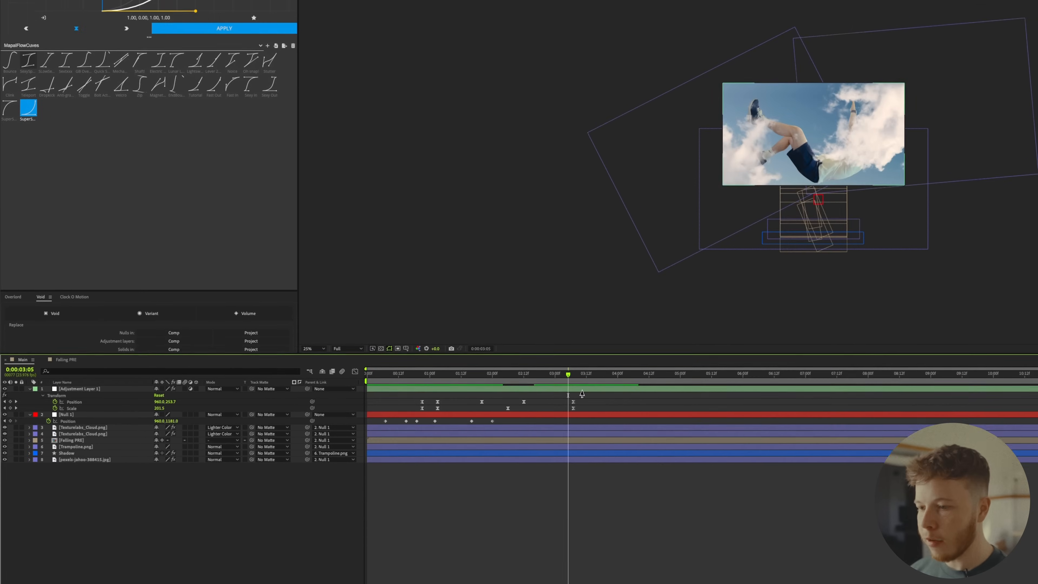
left_click_drag(568, 374, 478, 374)
key("space")
key("space")
Apply the 0.88, 0.14, 0.12, 0.86 easing curve to Adjustment Layer 1's zoom-out Position and Scale keyframes and preview it.
left_click_drag(581, 395, 468, 413)
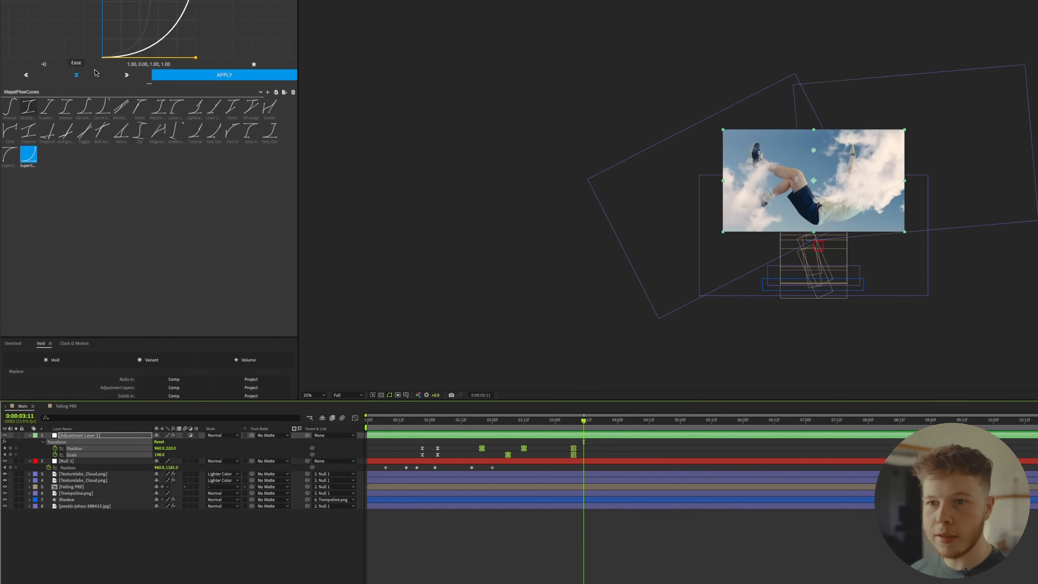
left_click(32, 115)
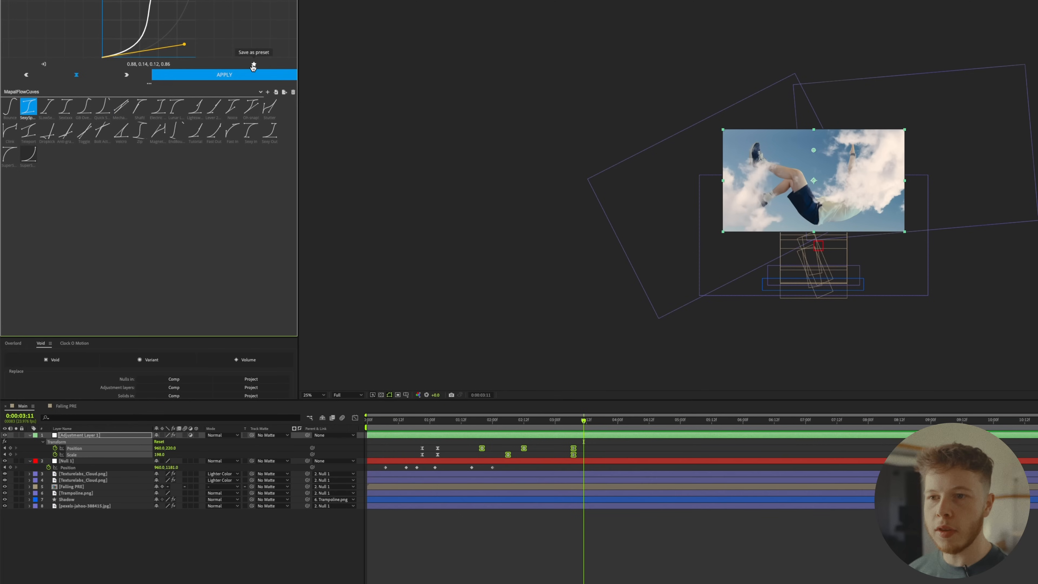
left_click(456, 419)
key("space")
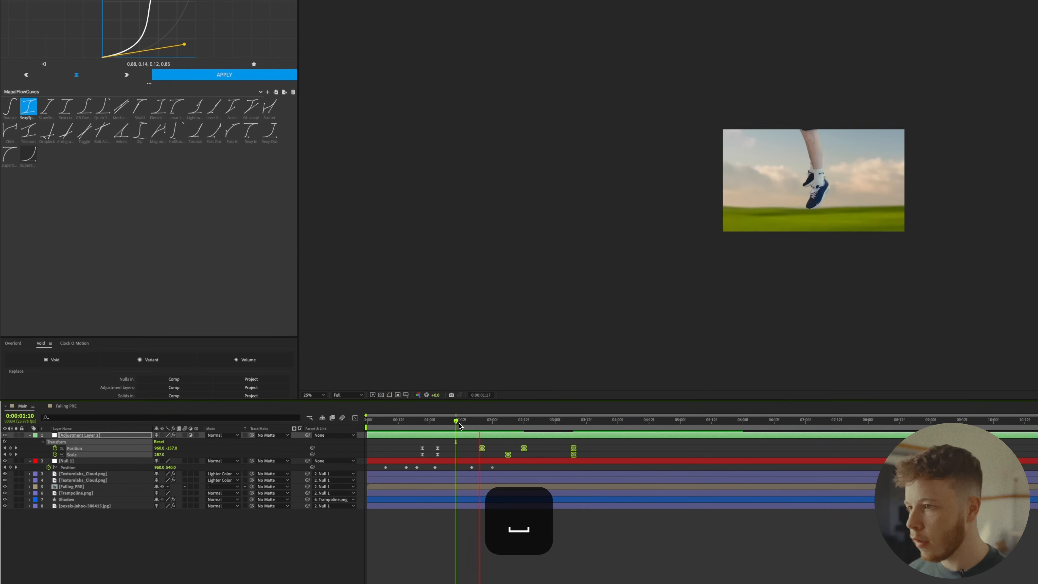
key("space")
Move Null 1's last Position keyframe to about 0:00:02:15 and apply the SuperSexyOut curve to the adjustment layer's zoom-out keyframes.
left_click_drag(466, 428, 531, 423)
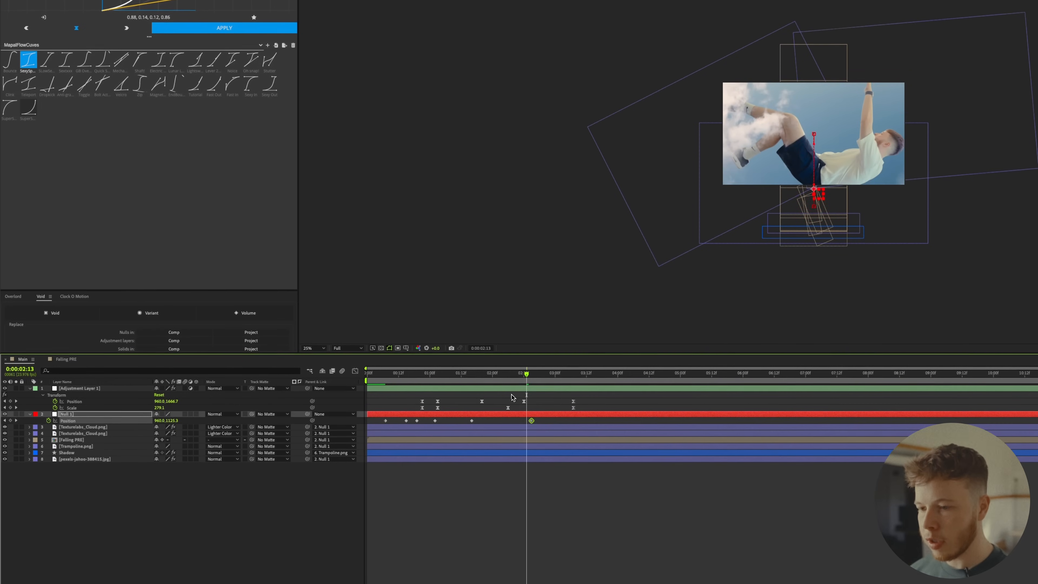
left_click(448, 376)
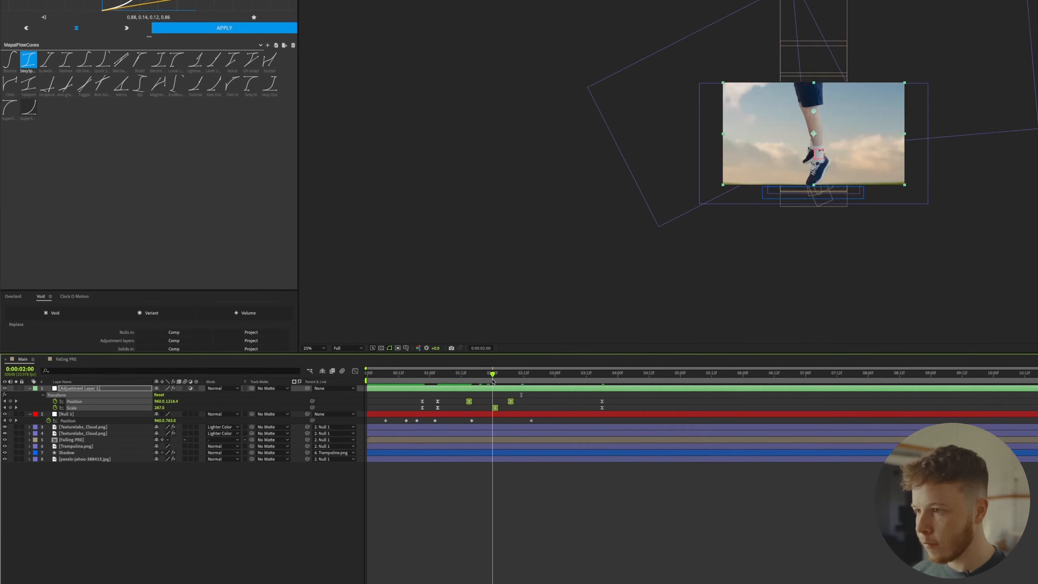
left_click_drag(615, 398, 499, 414)
left_click(28, 108)
left_click(267, 28)
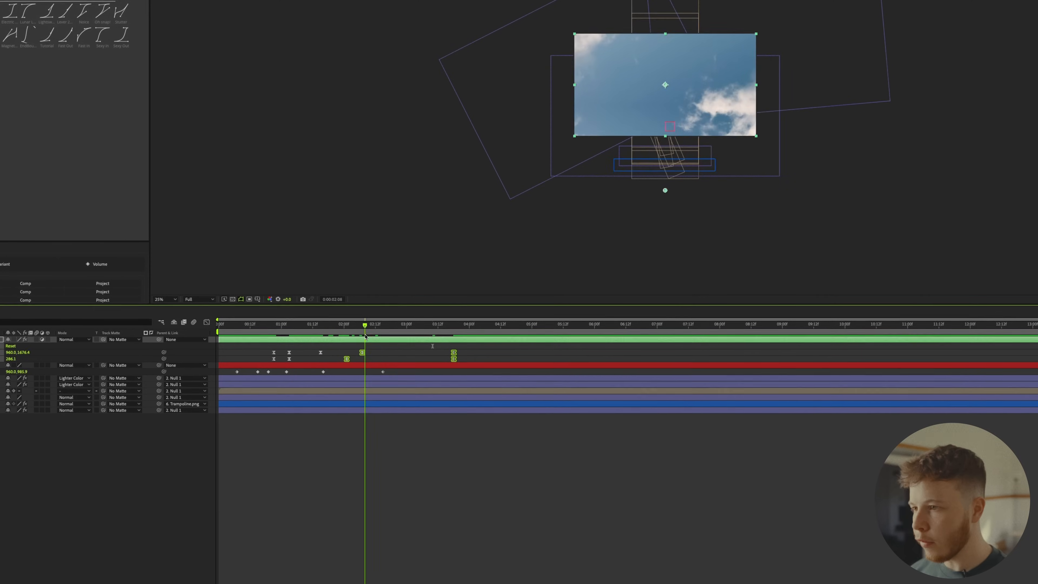
Undo the last two keyframe edits and move the adjustment layer's final Position and Scale keyframes to 0:00:02:16.
key("super+z")
key("super+z")
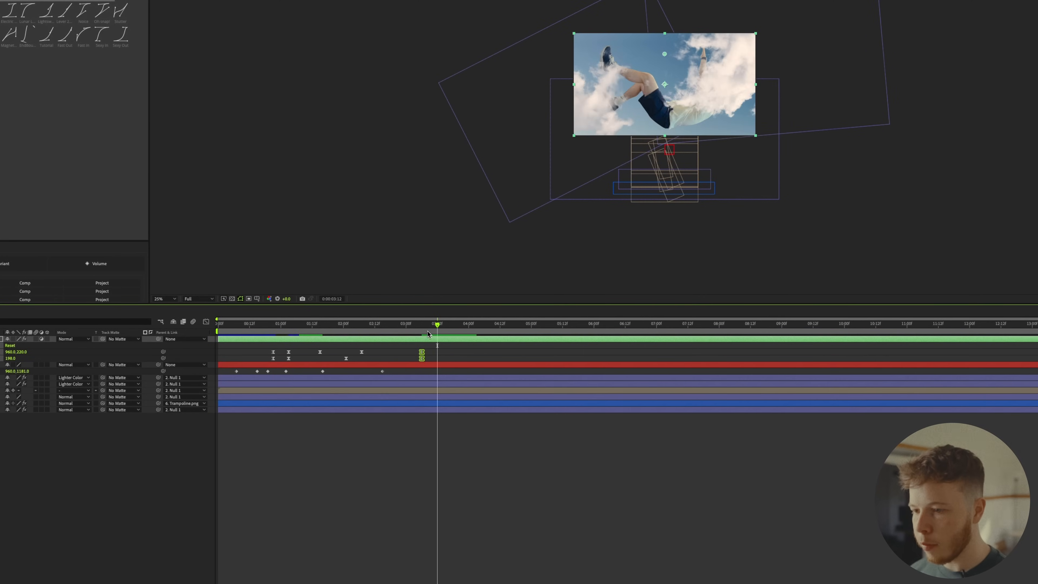
mouse_move(409, 334)
left_mouse_down()
mouse_move(355, 334)
mouse_move(422, 335)
left_mouse_up()
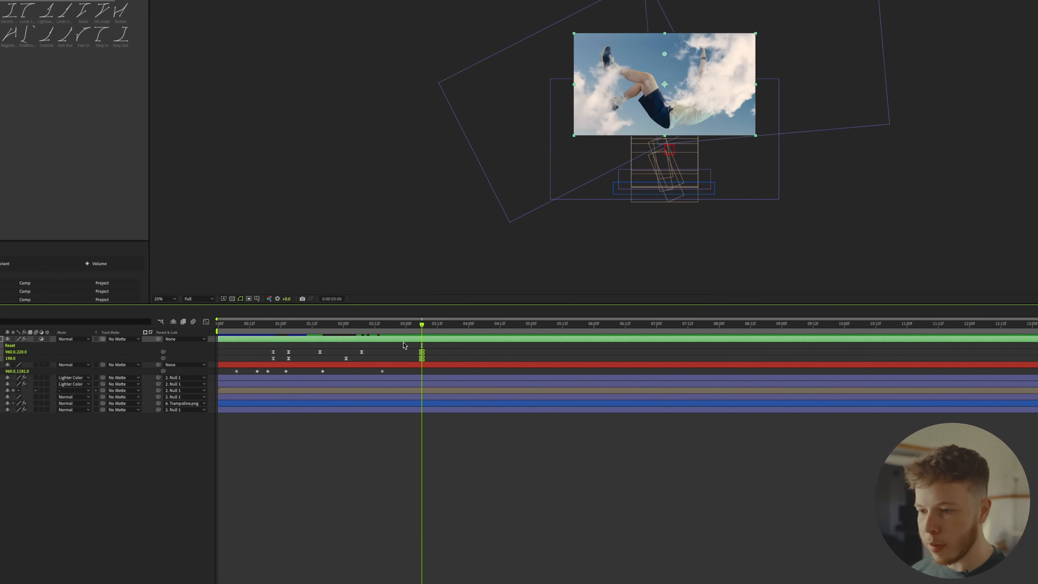
double_click(348, 391)
left_click_drag(702, 335, 684, 334)
left_click(21, 317)
left_click_drag(415, 370, 395, 381)
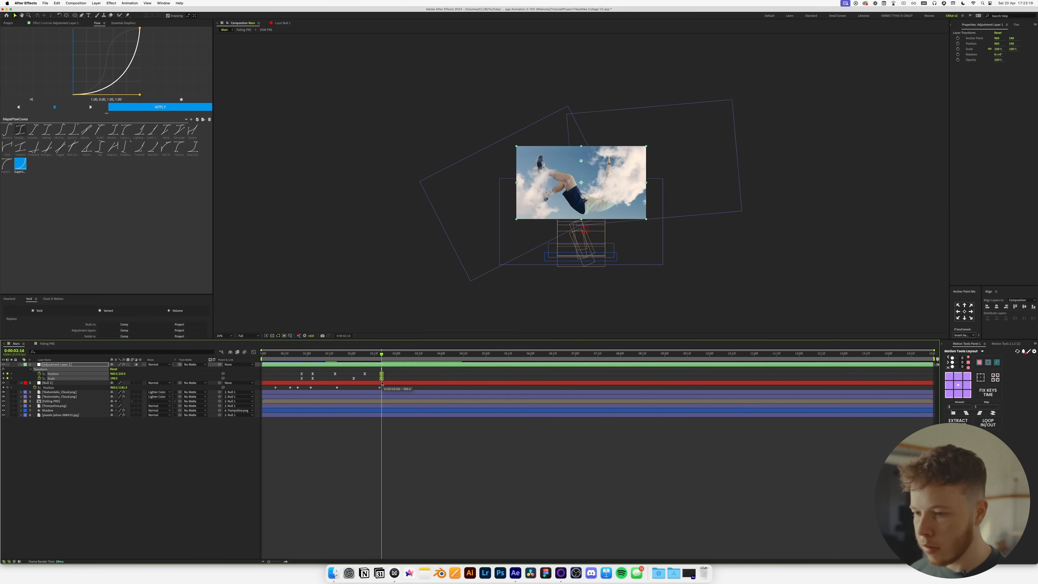
Preview the Main composition from the start, and replay it at 100% magnification.
left_click(364, 429)
key("space")
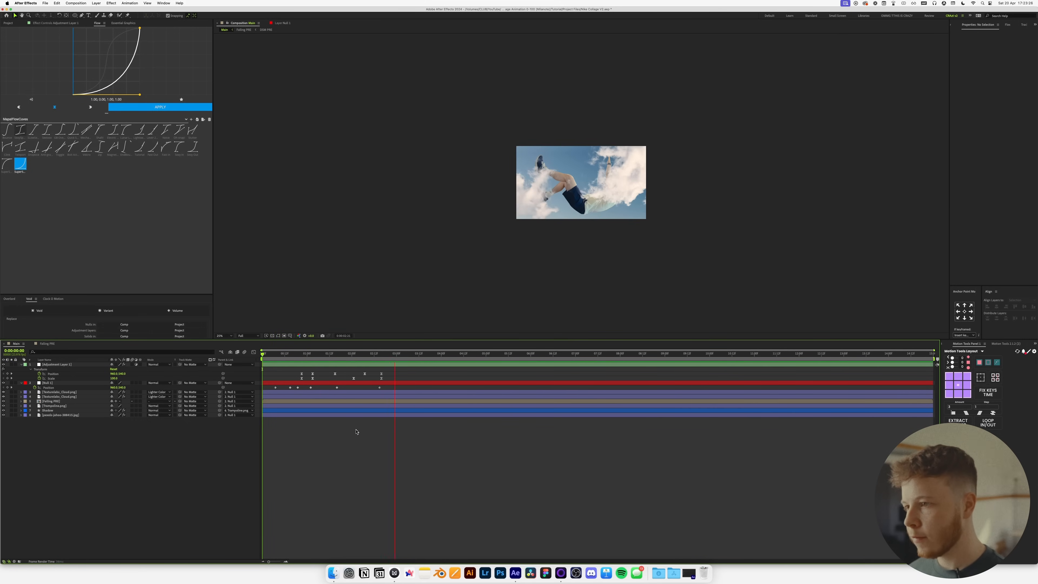
key("space")
left_click(221, 336)
left_click(224, 346)
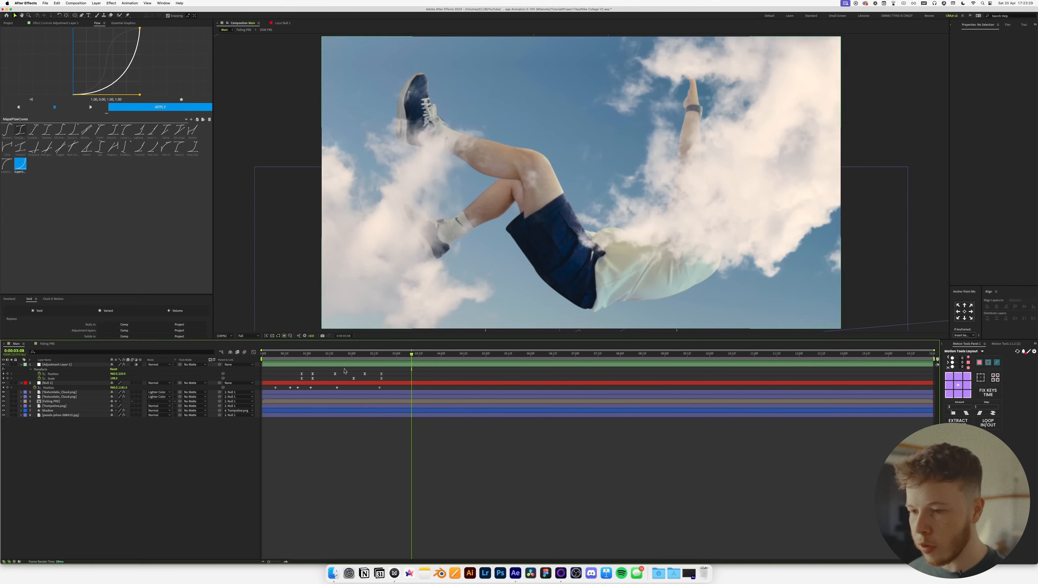
left_click_drag(329, 354, 262, 354)
key("space")
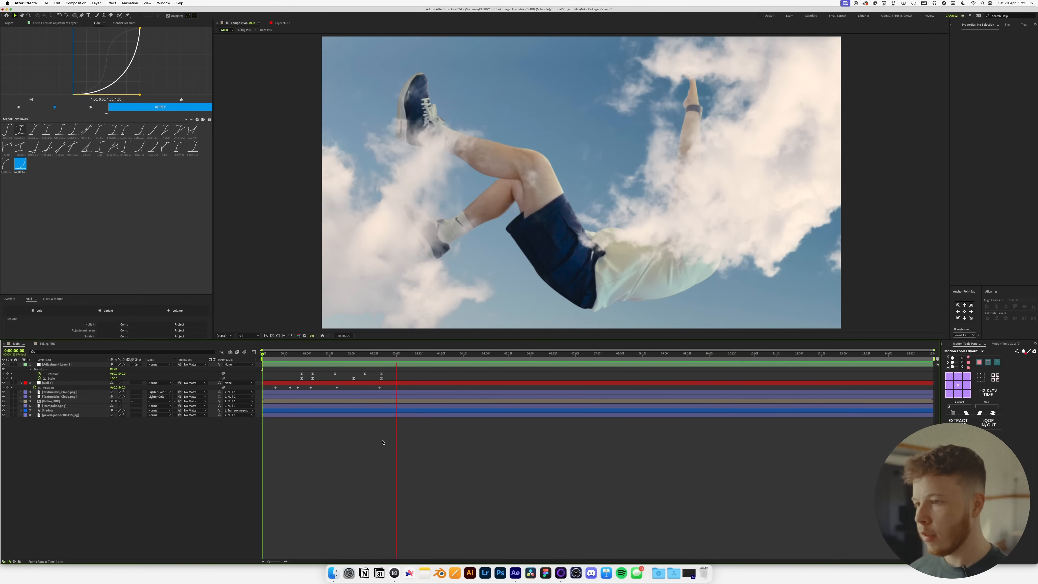
key("space")
Check the frames around the end of the zoom-out at a smaller magnification and save the project.
left_click_drag(320, 356, 398, 354)
scroll(503, 250, "down", 2)
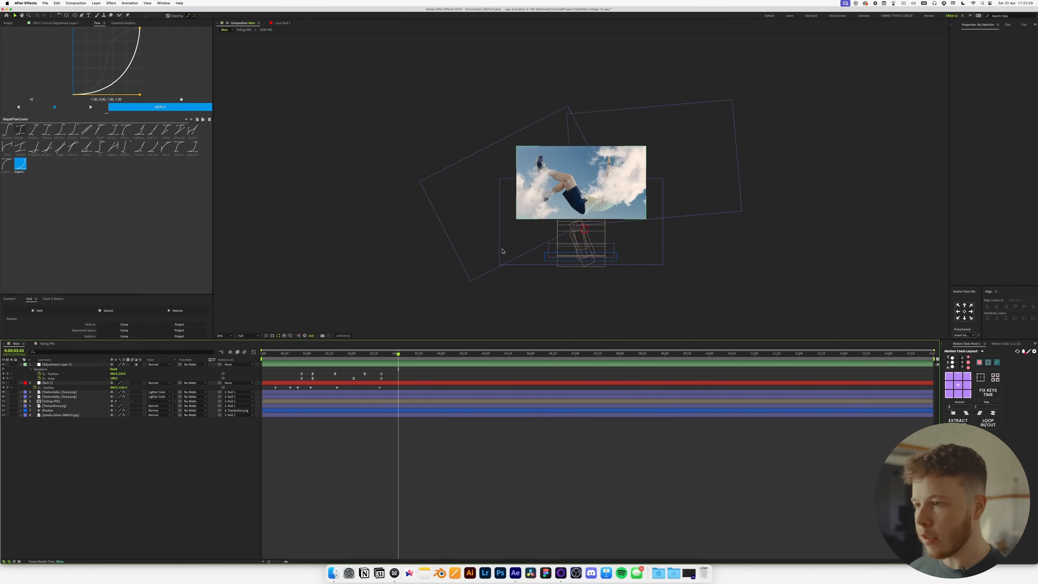
scroll(502, 250, "up", 1)
mouse_move(391, 355)
left_mouse_down()
mouse_move(352, 370)
mouse_move(383, 374)
mouse_move(389, 364)
left_mouse_up()
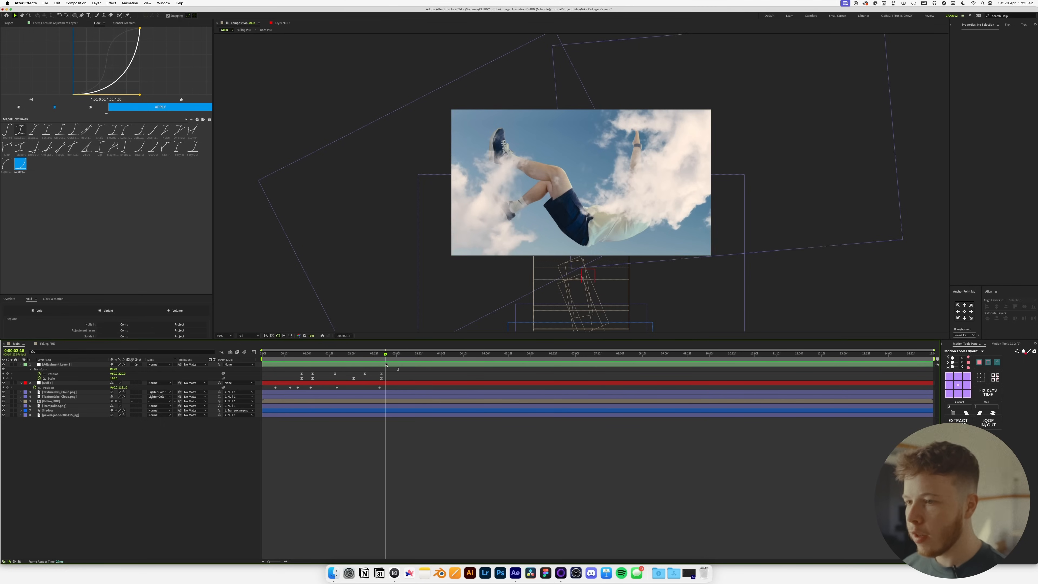
key("super+s")
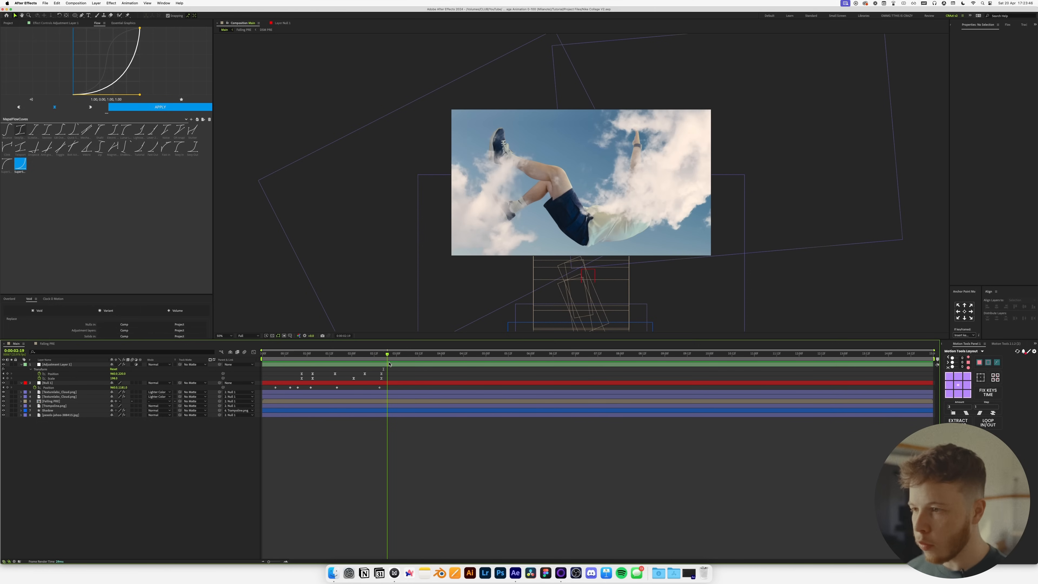
Keyframe both Texturelabs_Cloud layers' Position at 0:00:02:16, and move the clouds up until they clear the figure at 0:00:03:21.
left_click(60, 397)
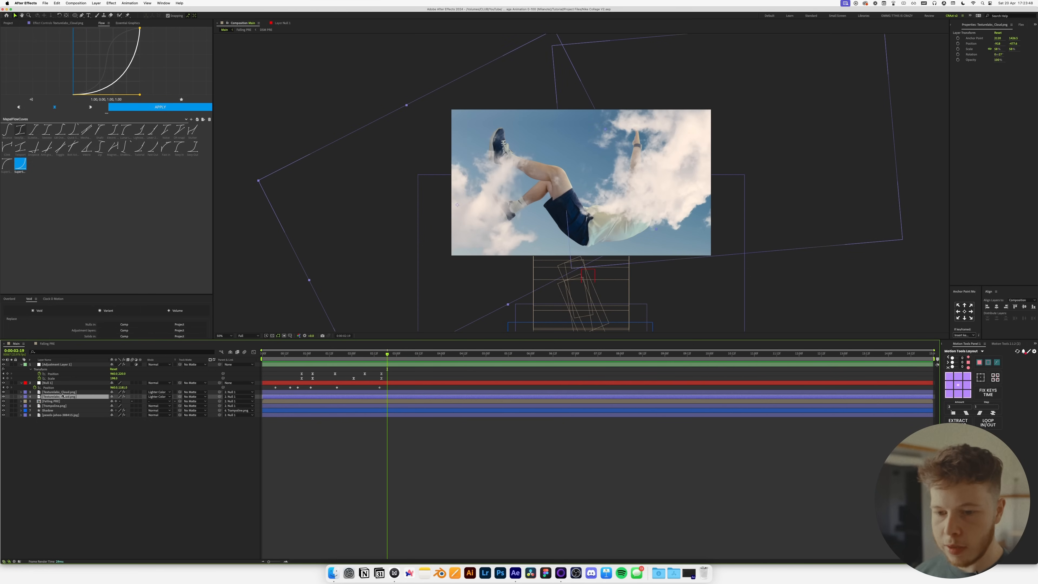
left_click(59, 392, "shift")
key("p")
mouse_move(371, 362)
left_mouse_down()
mouse_move(340, 363)
mouse_move(382, 364)
left_mouse_up()
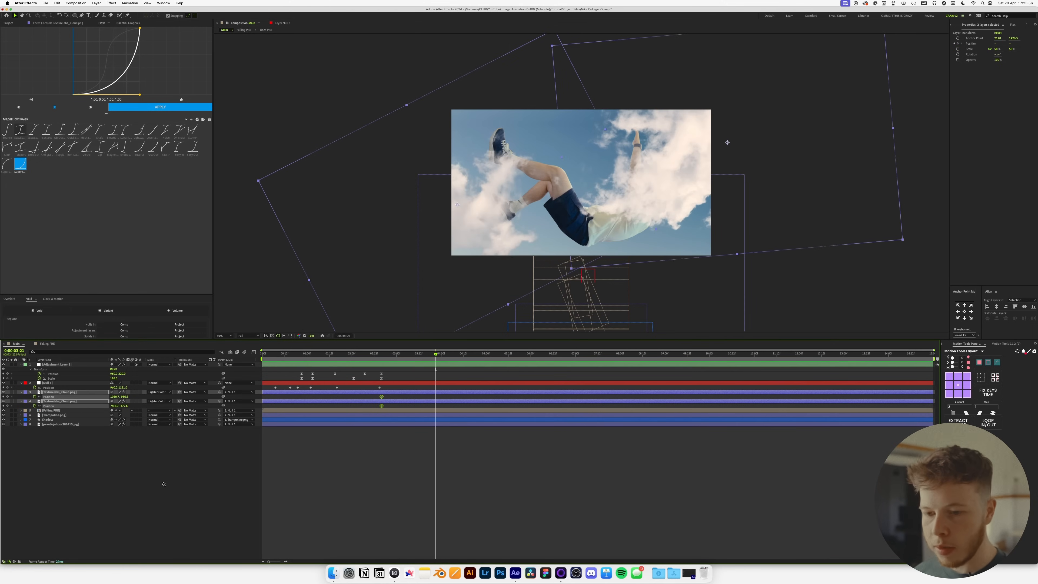
left_click_drag(727, 142, 727, 78)
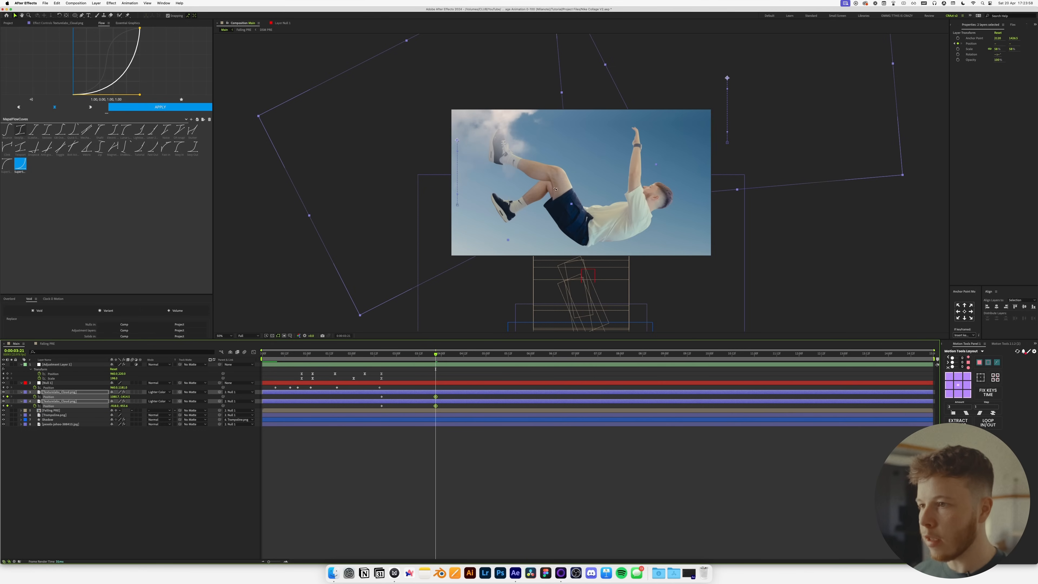
left_click_drag(581, 199, 581, 148)
mouse_move(412, 351)
left_mouse_down()
mouse_move(370, 356)
mouse_move(406, 367)
left_mouse_up()
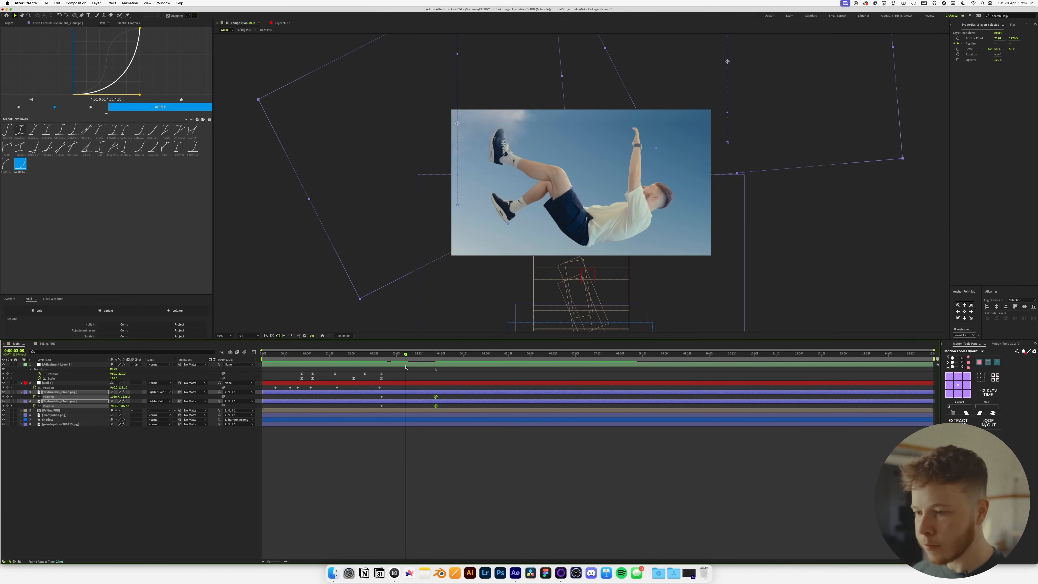
left_click(407, 467)
Duplicate both animated cloud layers, stack the copies above the originals, and trim the copies' start to 0:00:02:16.
left_click(373, 394)
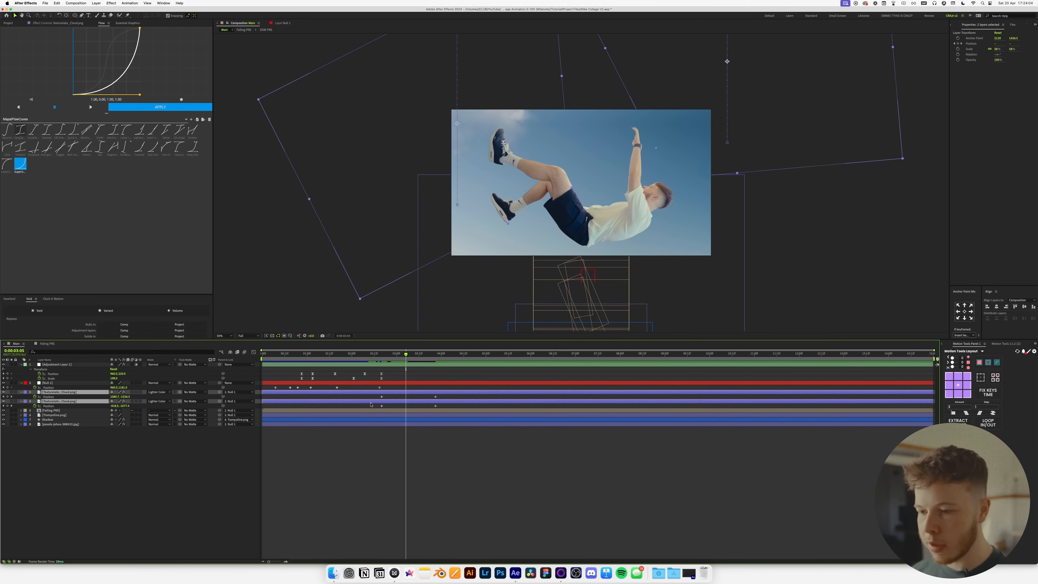
left_click(370, 403, "shift")
key("super+d")
left_click_drag(48, 397, 49, 395)
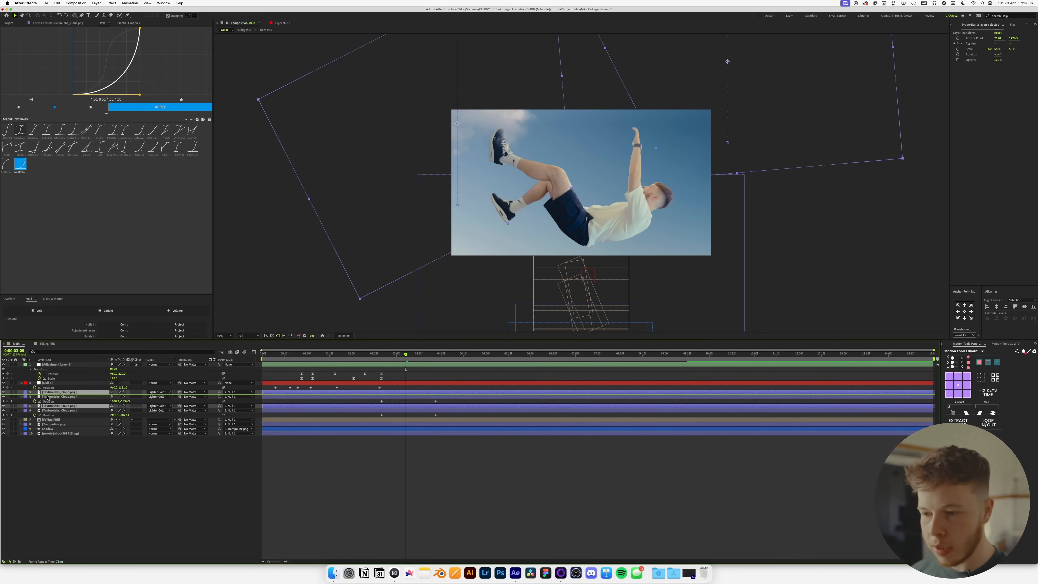
key("u")
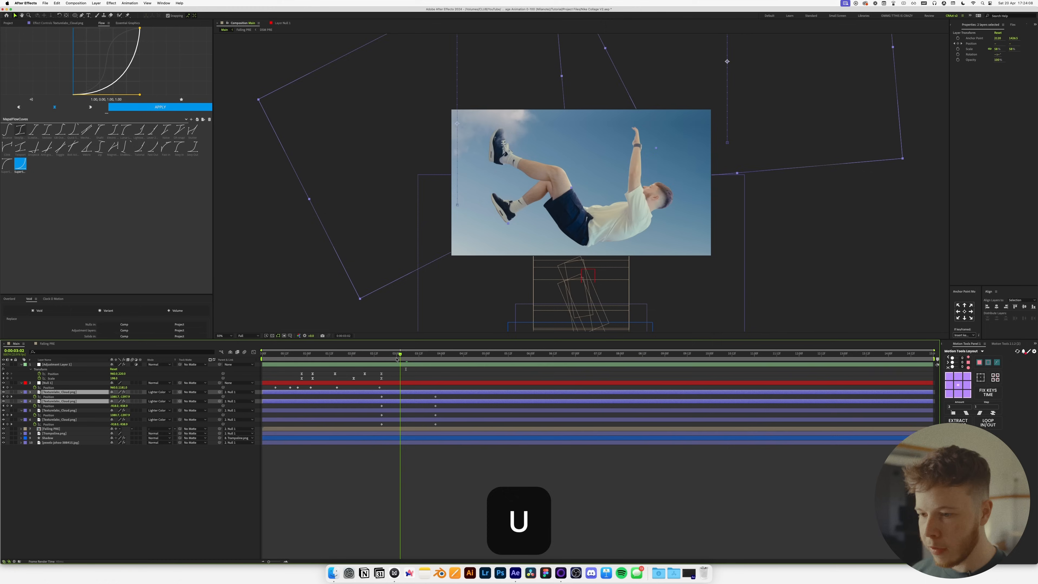
left_click(382, 360)
key("alt+bracketleft")
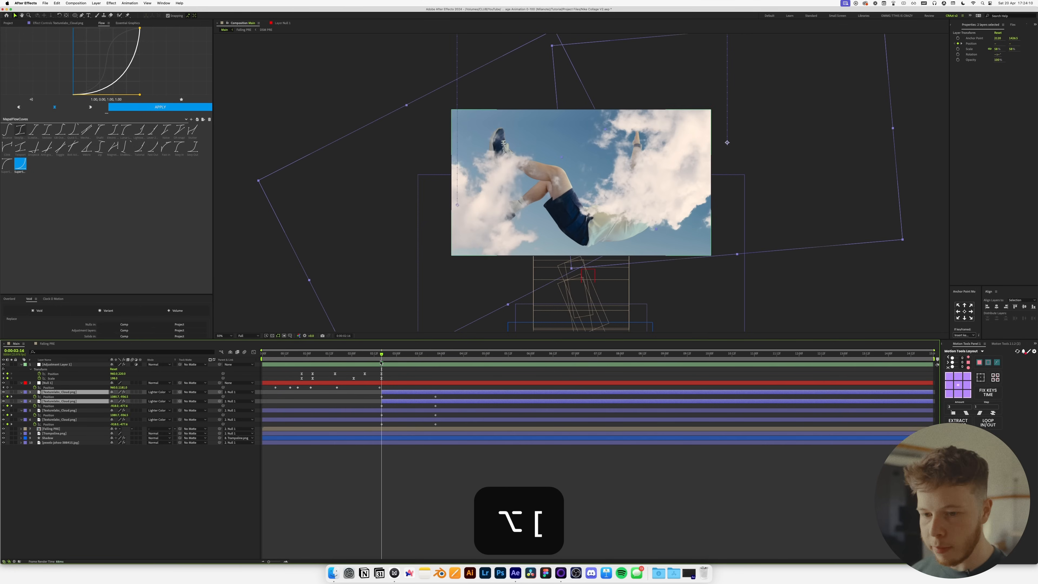
Reposition the trimmed cloud copies lower in the frame, duplicate them, and shift the new duplicates later in time.
left_click_drag(121, 396, 520, 429)
mouse_move(382, 354)
left_mouse_down()
mouse_move(425, 354)
mouse_move(383, 355)
mouse_move(401, 354)
left_mouse_up()
key("super+d")
left_click_drag(393, 393, 436, 407)
Duplicate the shifted clouds again, stagger their starts to about 0:00:04:00 and 0:00:04:14, and save the project.
left_click(416, 400)
left_click(420, 394, "super")
key("super+d")
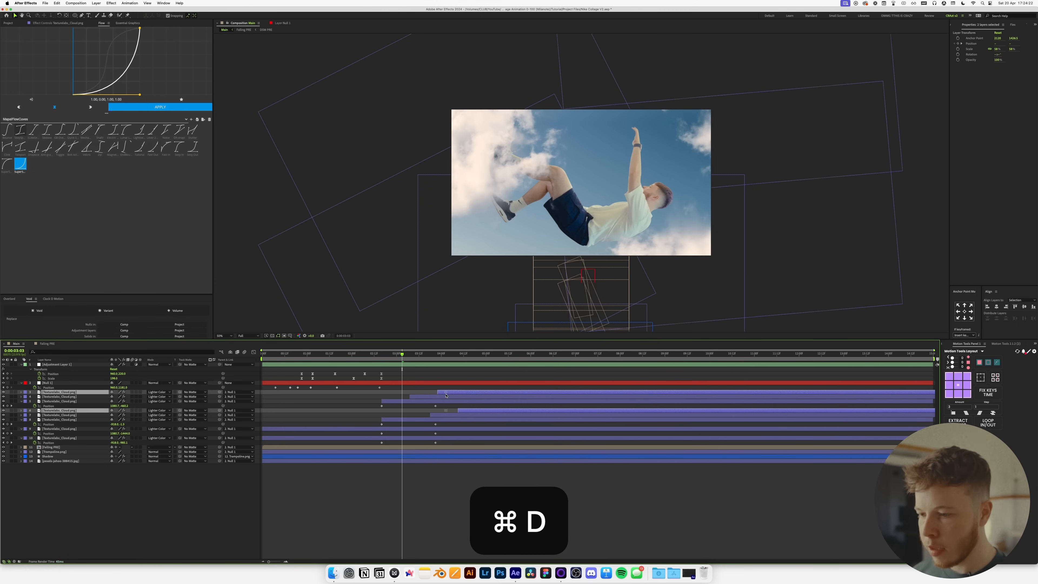
left_click(470, 477)
mouse_move(466, 411)
left_mouse_down()
mouse_move(450, 412)
mouse_move(474, 393)
left_mouse_up()
left_click_drag(359, 356, 450, 359)
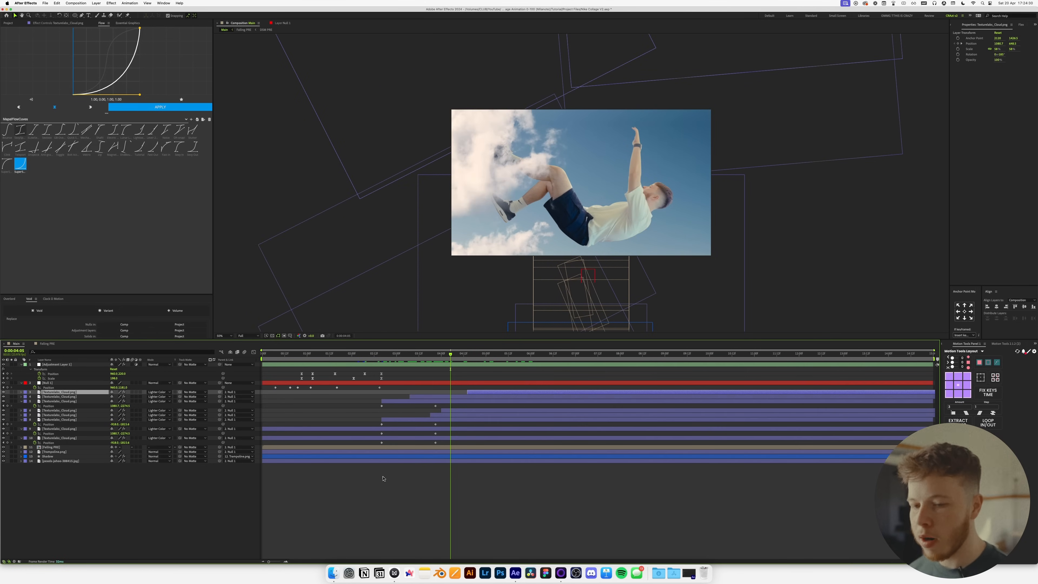
left_click(385, 479)
key("super+s")
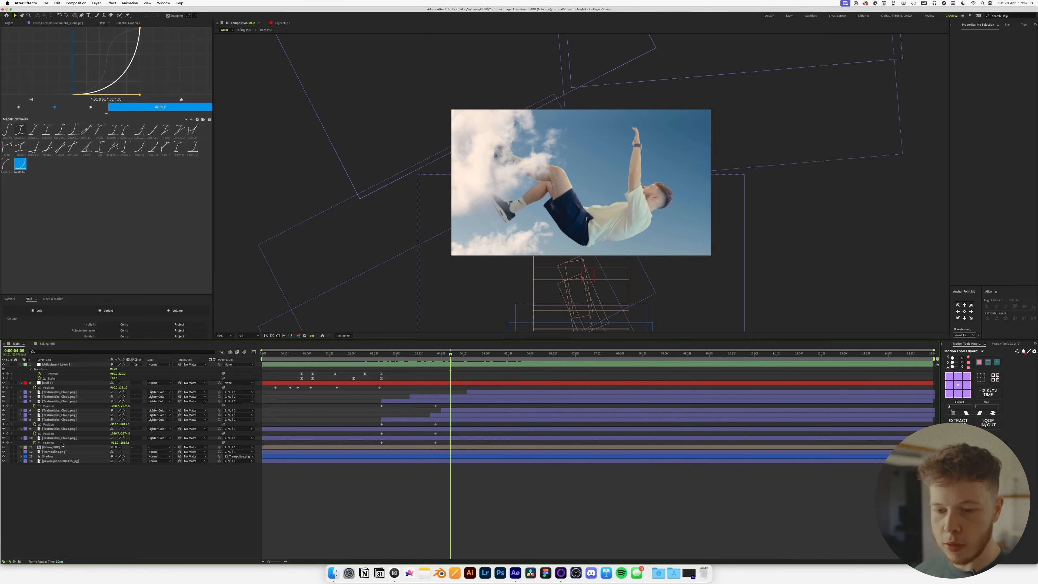
Duplicate the lowest Texturelabs_Cloud layer and place the copy directly above the pexels background photo.
left_click(61, 438)
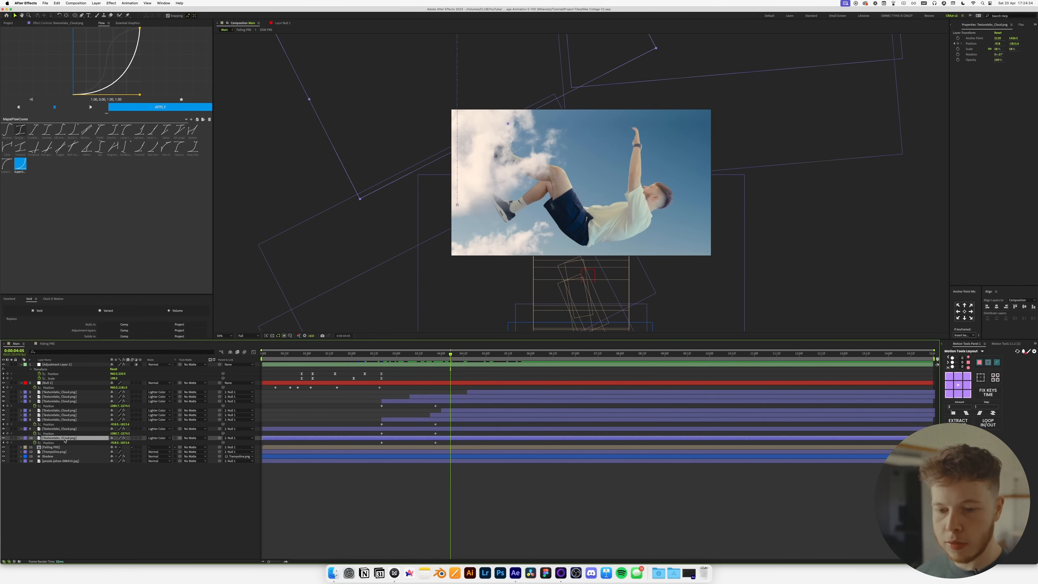
key("super+d")
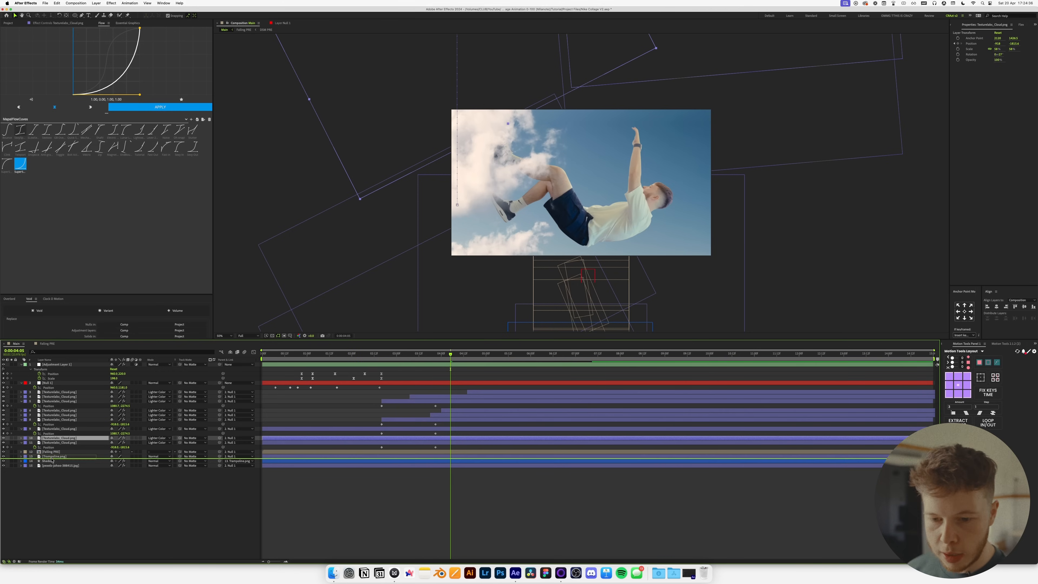
left_click_drag(49, 465, 49, 466)
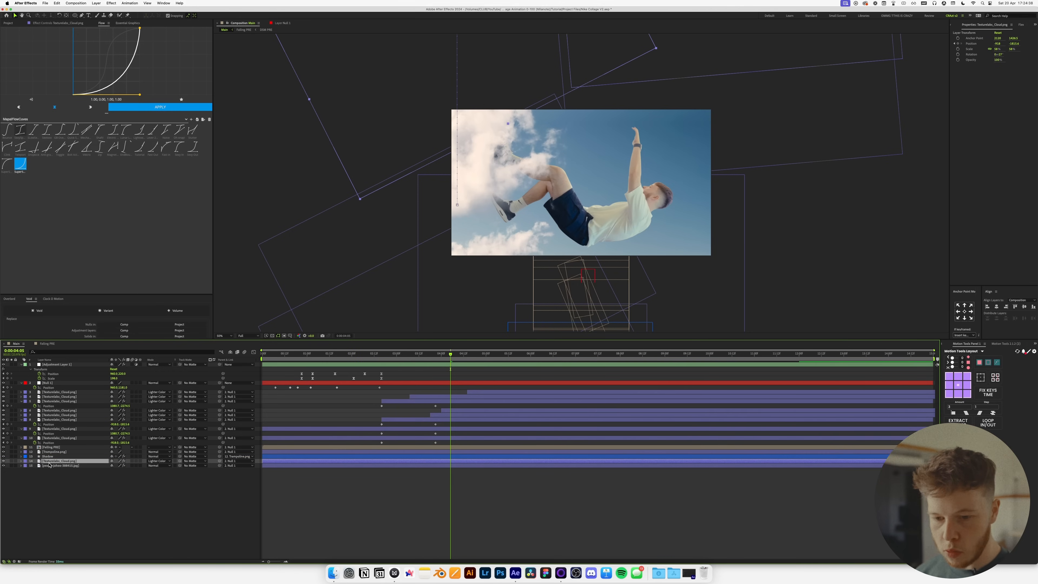
Reveal the background cloud copy's Position keyframes at the start of the composition and delete them.
key("Home")
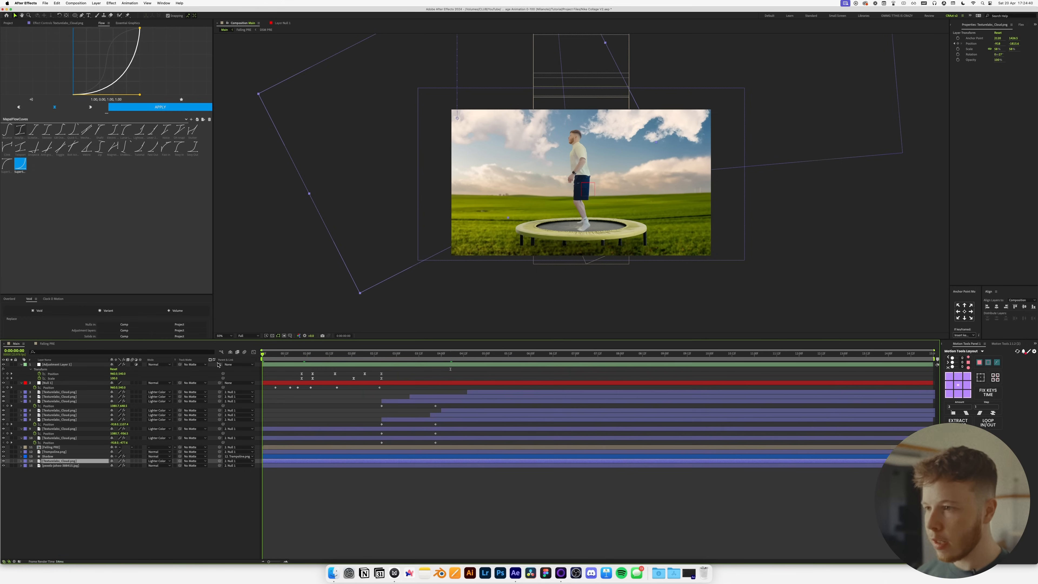
key("u")
mouse_move(369, 469)
left_mouse_down()
mouse_move(459, 472)
mouse_move(355, 482)
left_mouse_up()
key("super+z")
key("BackSpace")
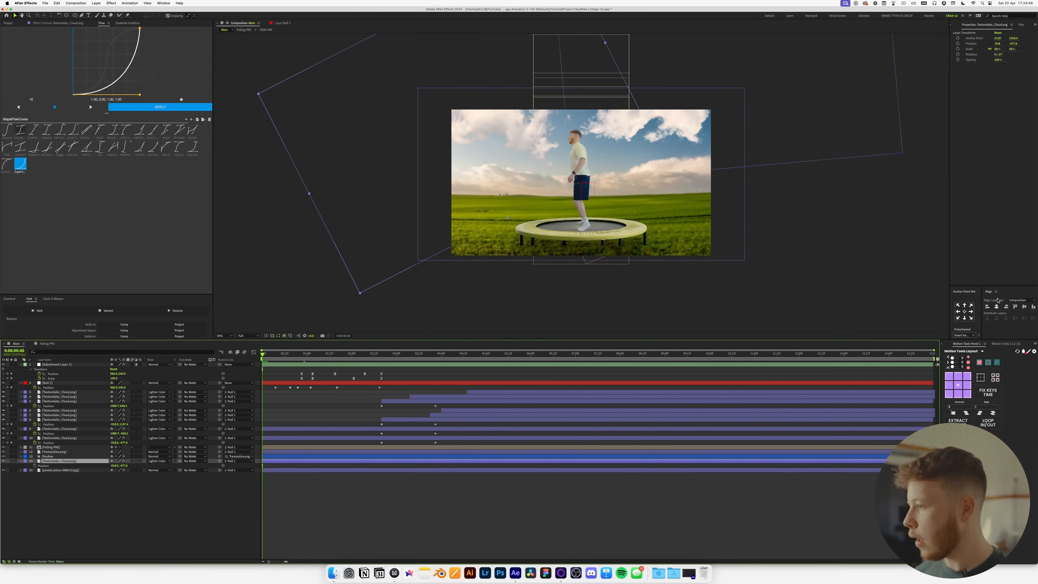
Centre the background cloud in the composition, raise it above the standing figure, and lower its Opacity.
left_click(996, 307)
left_click(1024, 306)
left_click_drag(614, 185, 631, 98)
key("t")
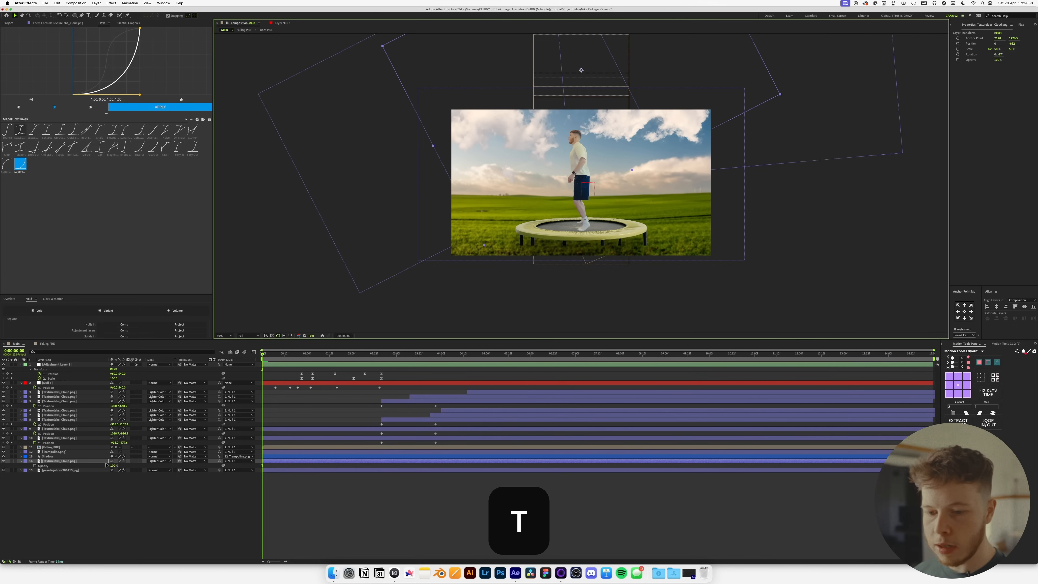
left_click_drag(94, 469, 92, 469)
left_click_drag(262, 356, 379, 357)
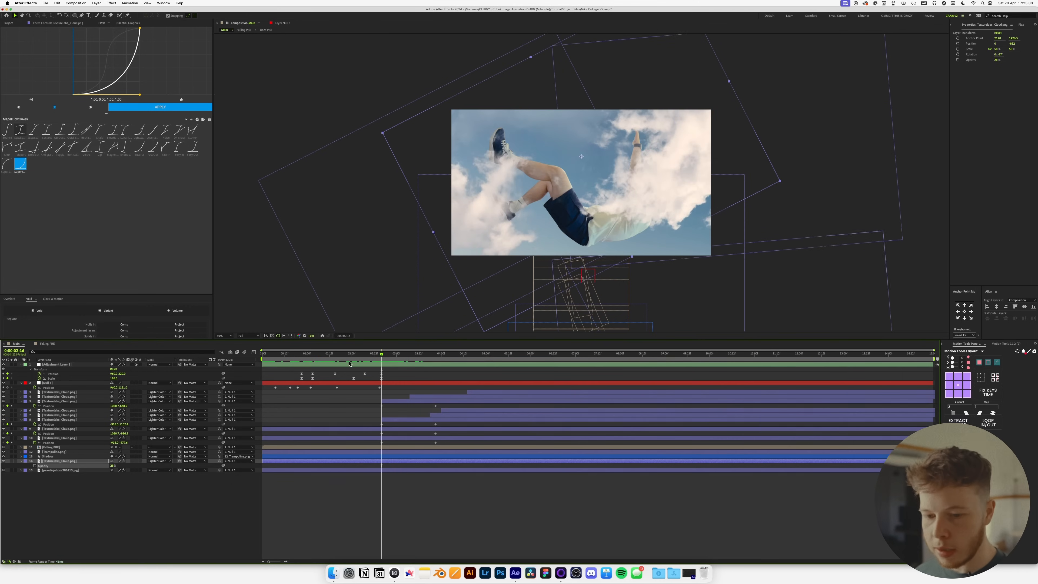
Keyframe the background cloud's Position so it drifts upward slowly, starting at 0:00:02:13 and ending just past the six-second mark.
key("p")
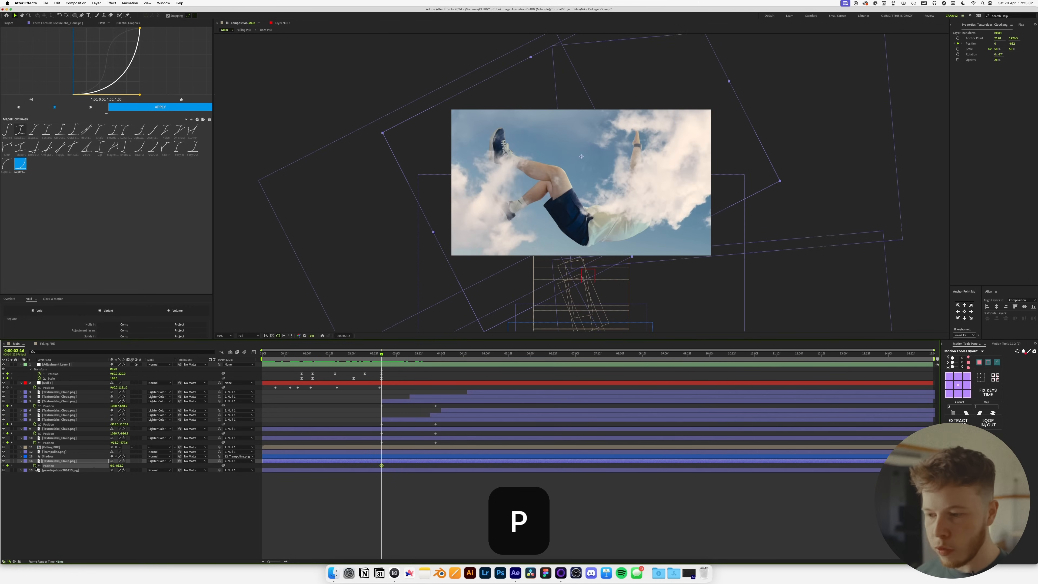
left_click_drag(429, 356, 437, 361)
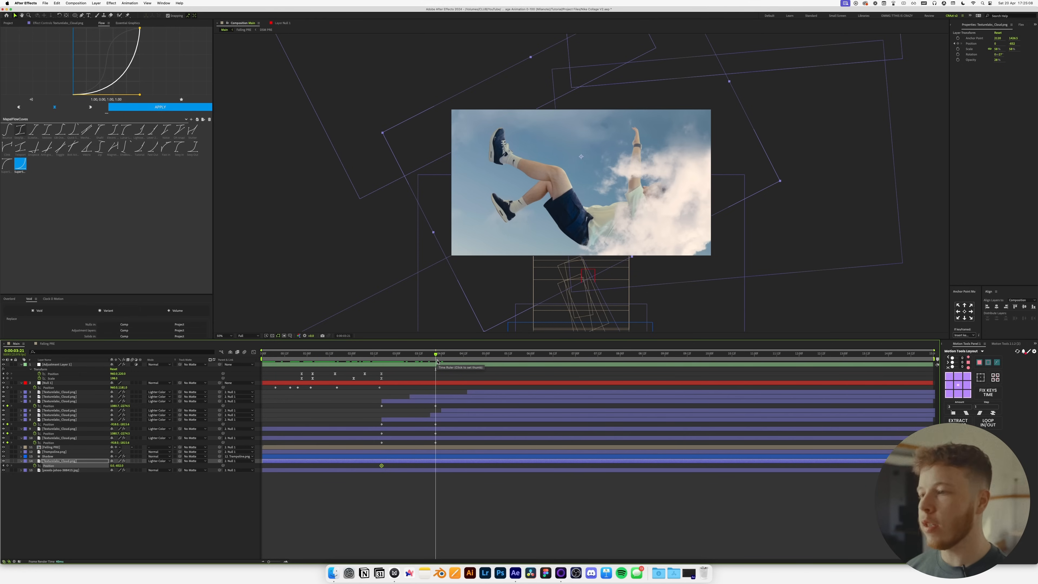
left_click_drag(580, 151, 586, 87)
Preview the animation from the start, then inspect the Falling PRE composition's frames at 0:00:02:03 and return to the Main composition.
key("Home")
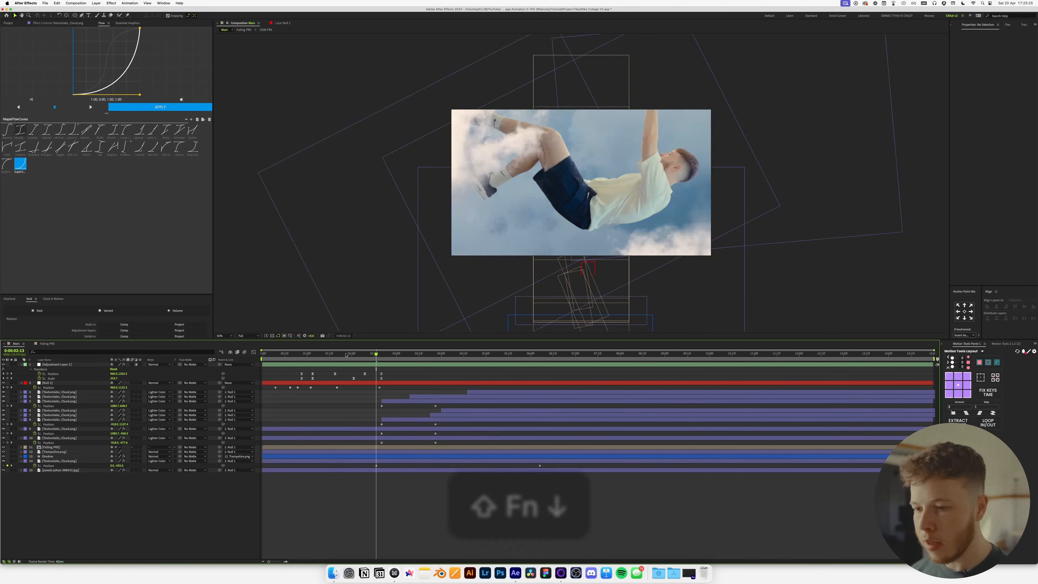
key("space")
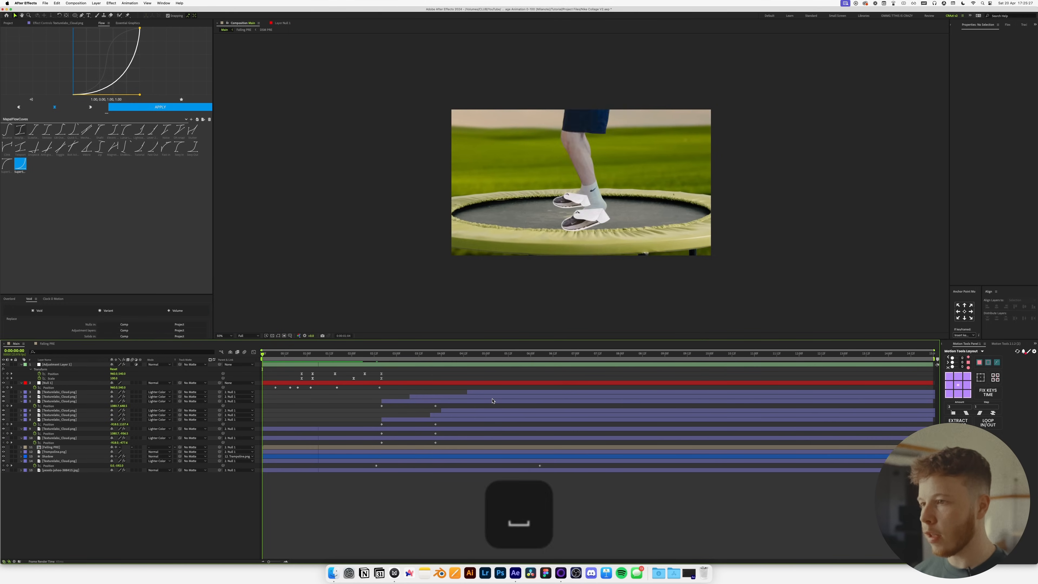
key("space")
mouse_move(351, 354)
left_mouse_down()
mouse_move(344, 360)
mouse_move(358, 369)
left_mouse_up()
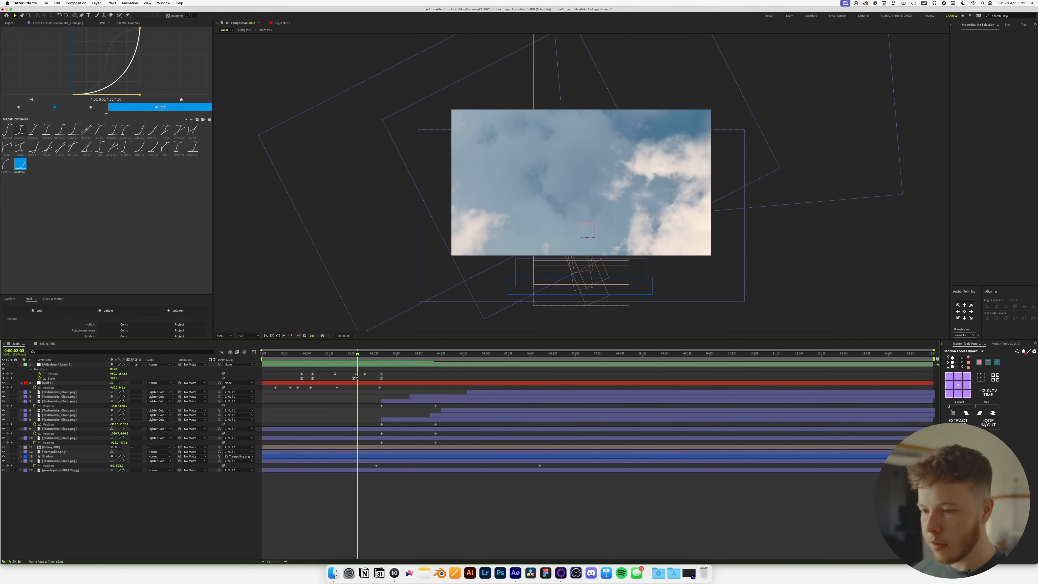
double_click(354, 447)
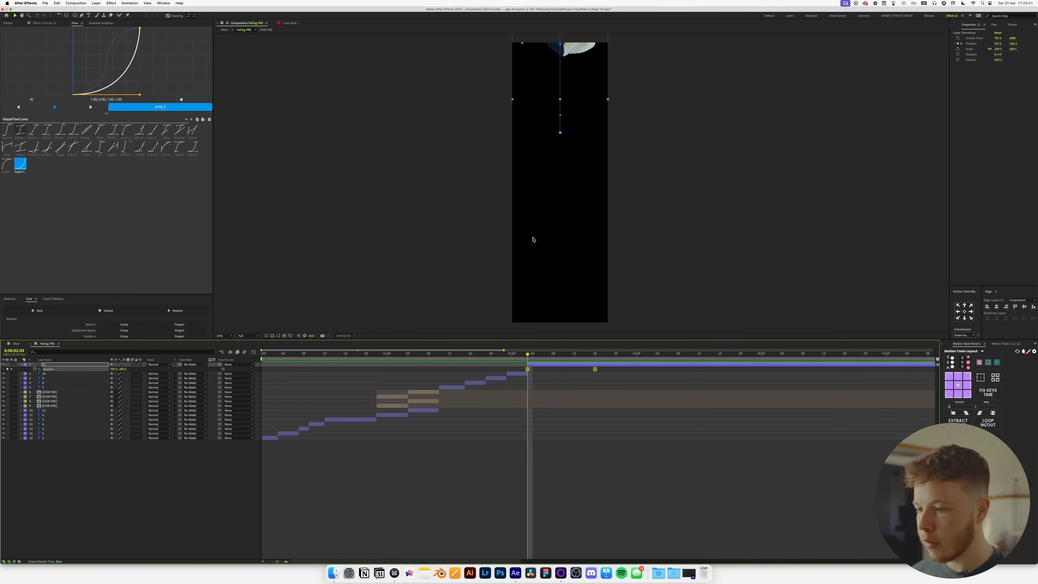
scroll(548, 323, "down", 2)
key("space")
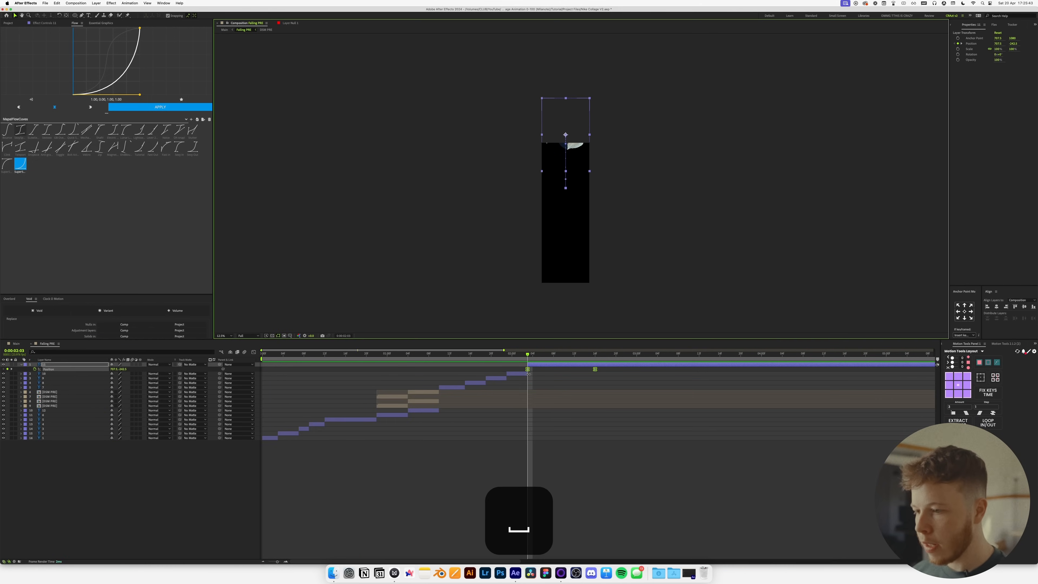
left_click(528, 374)
left_click(16, 344)
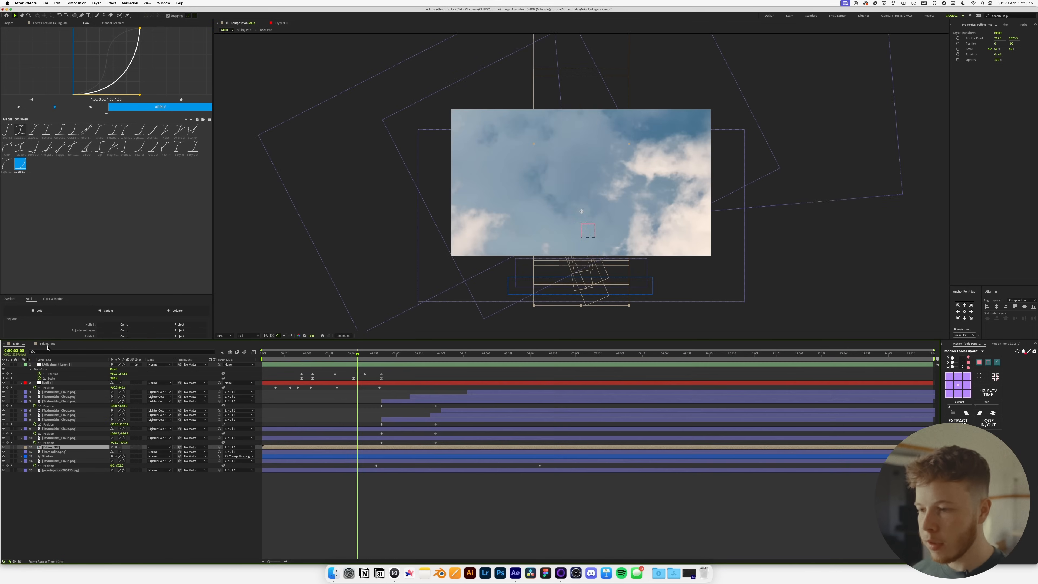
Shift the adjustment layer's last Position and Scale keyframes slightly later, to about 0:00:02:21, and preview the zoom onto the falling pose.
left_click_drag(358, 355, 373, 355)
key("space")
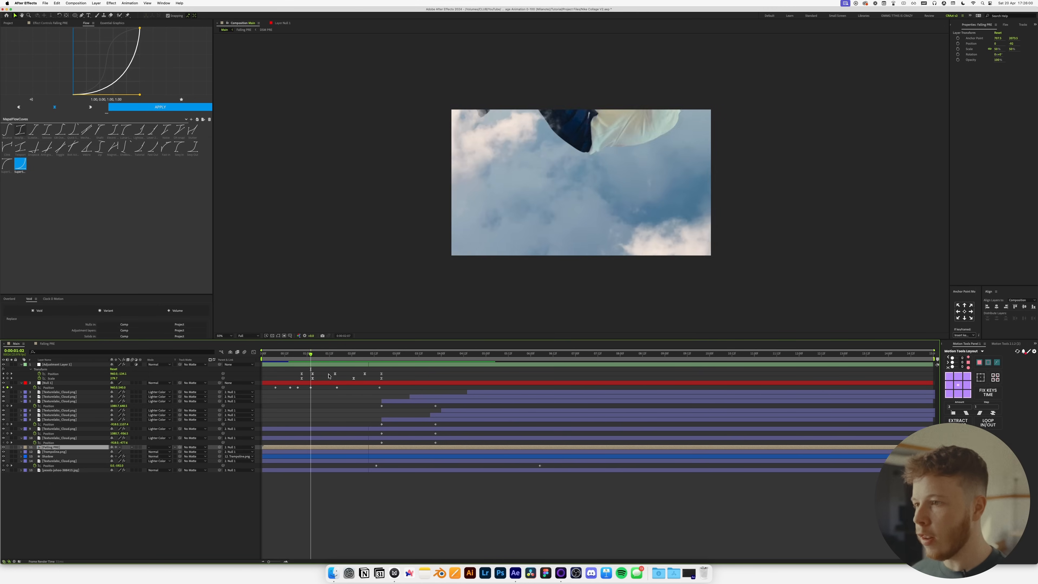
left_click(382, 373)
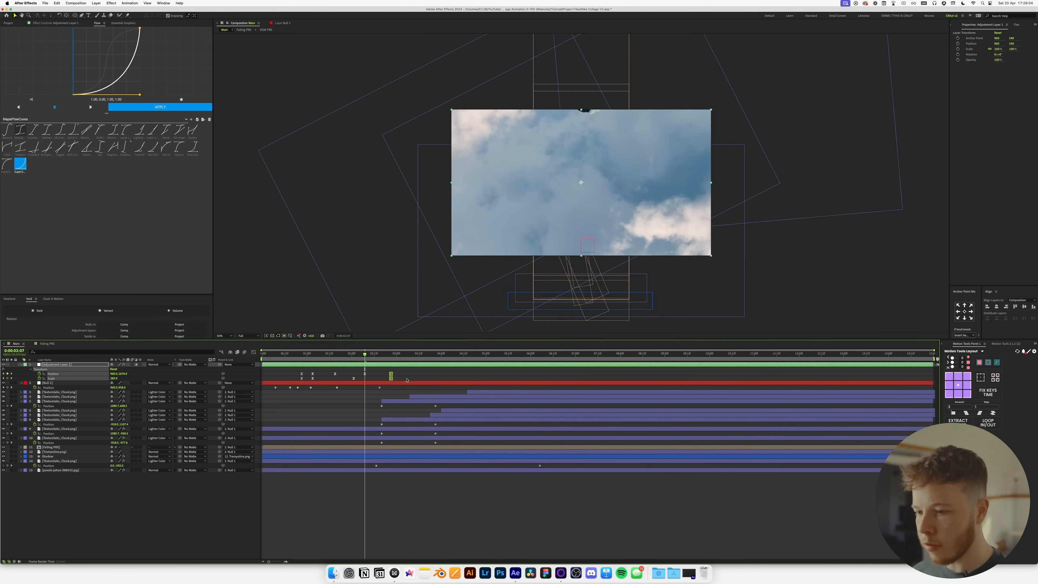
key("space")
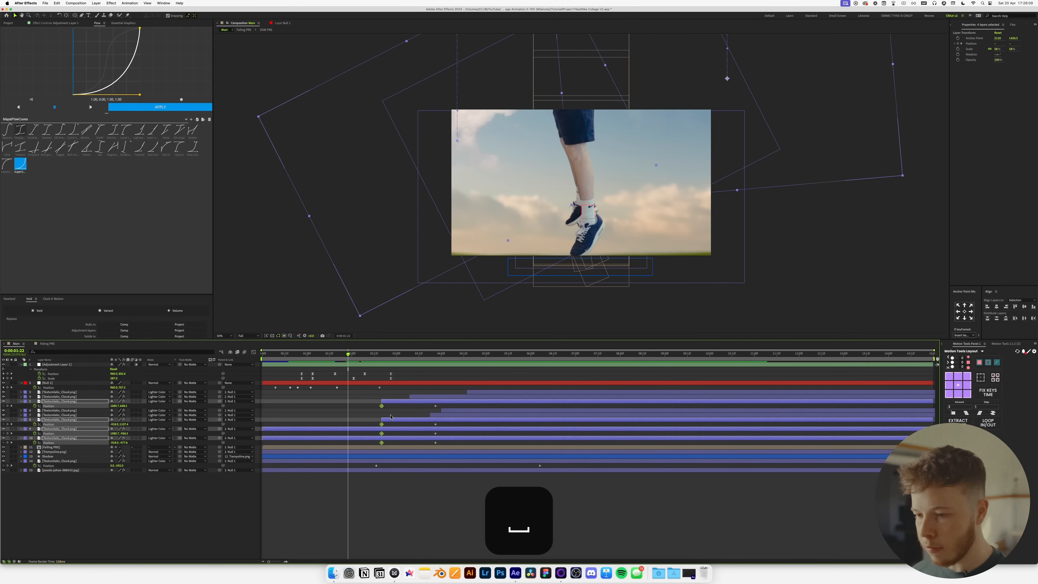
Try to shift the upper group of Texturelabs_Cloud layers earlier in the timeline, and undo that shift.
left_click(396, 410)
left_click(451, 420)
left_click(474, 392, "shift")
left_click_drag(485, 396, 461, 396)
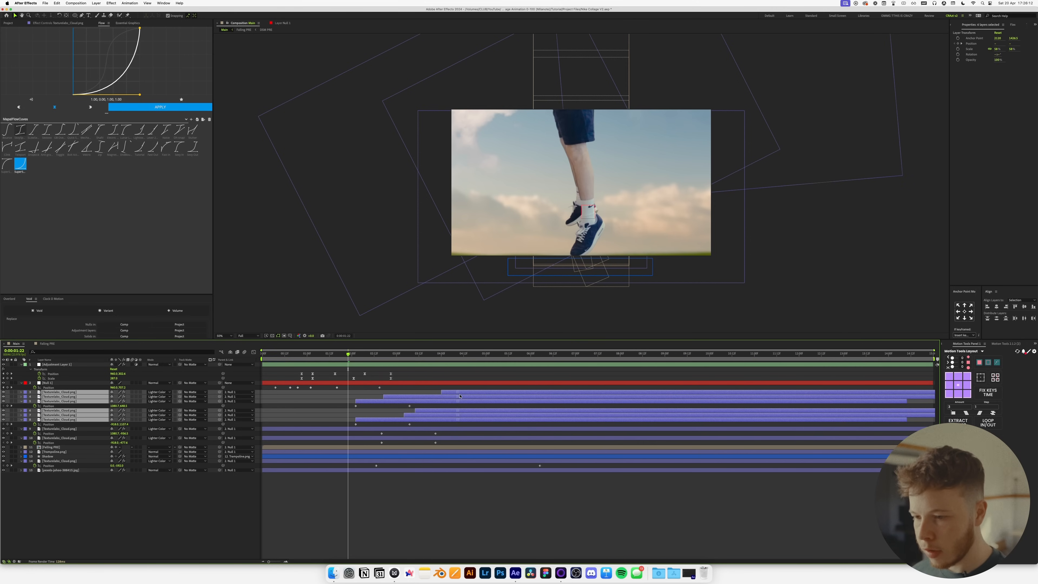
key("super+z")
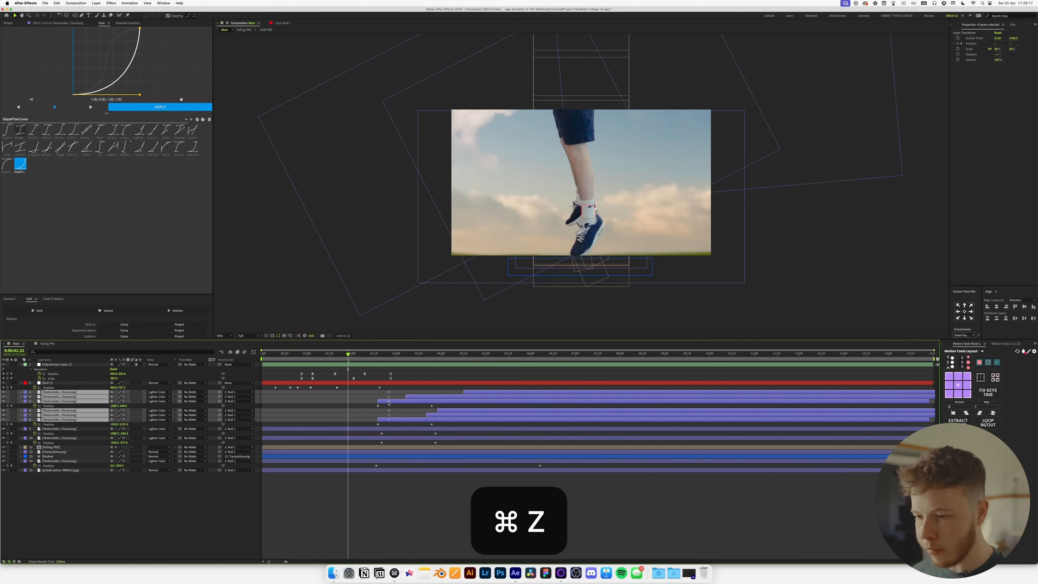
Undo the last change to the selected cloud layers and play back the Main composition.
key("super+z")
key("space")
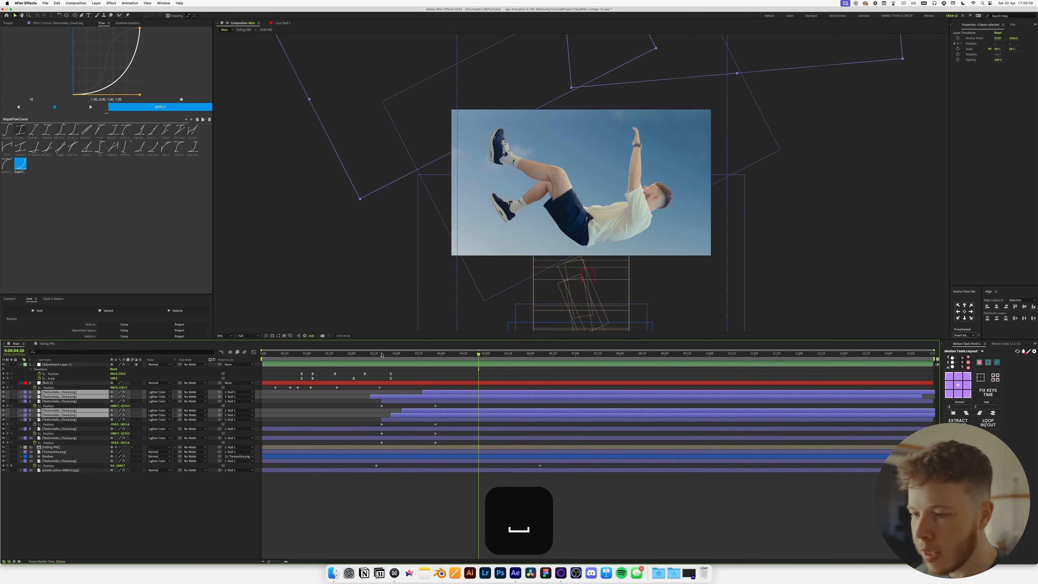
left_click(338, 499)
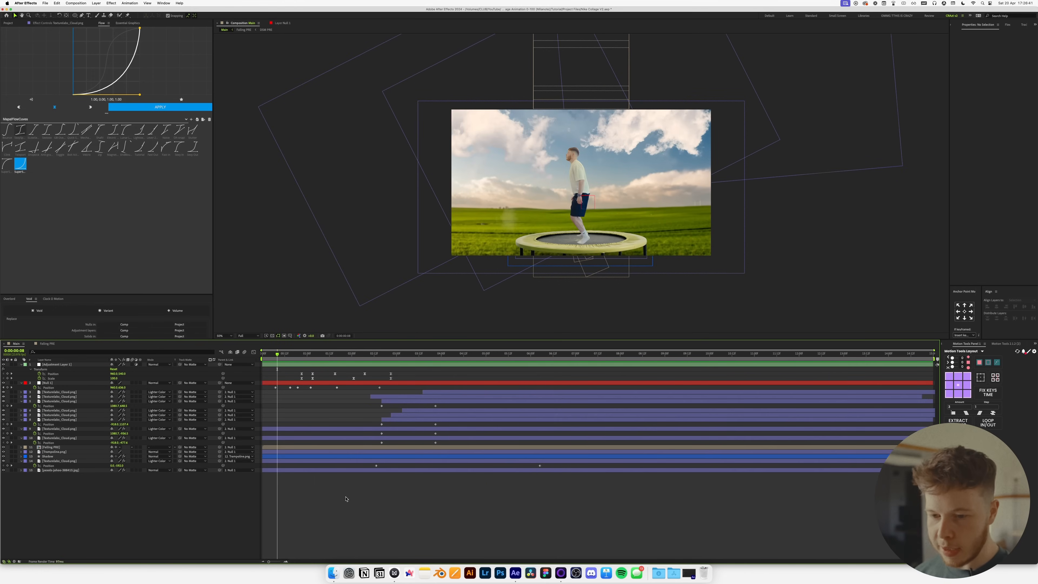
Collapse the keyframed properties and enable motion blur on all layers of the Main composition together.
key("u")
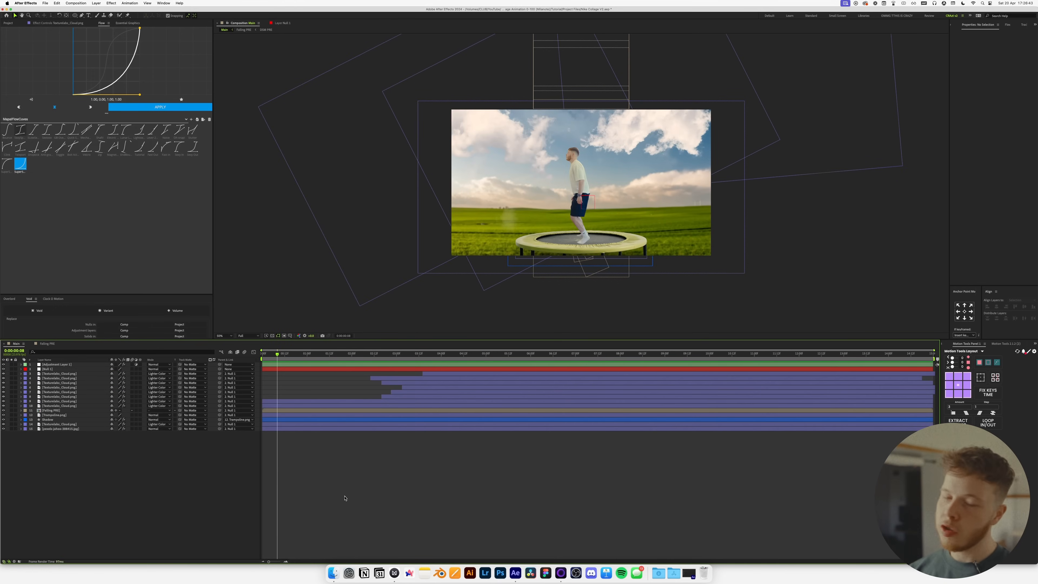
key("super+a")
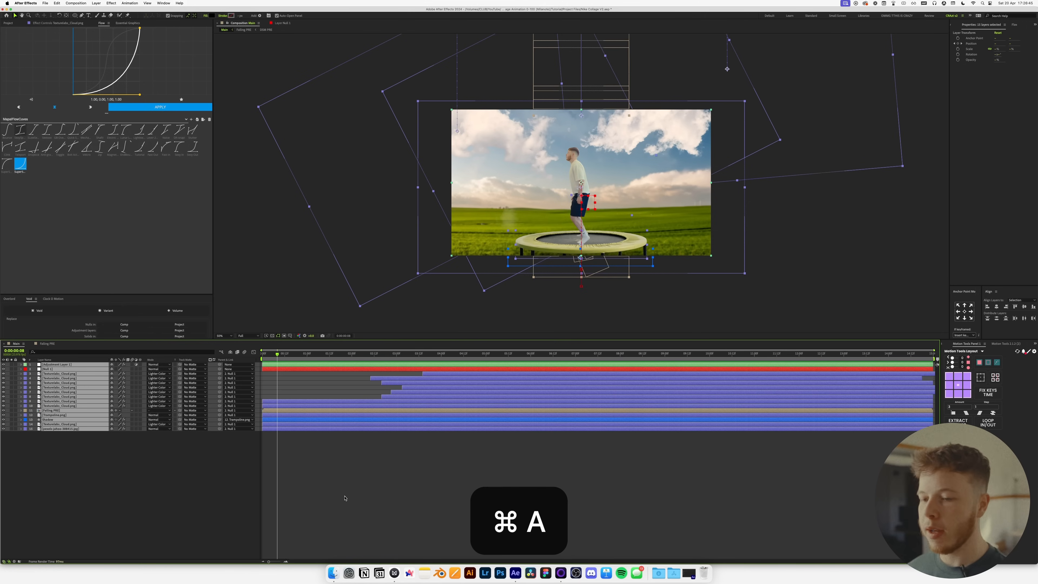
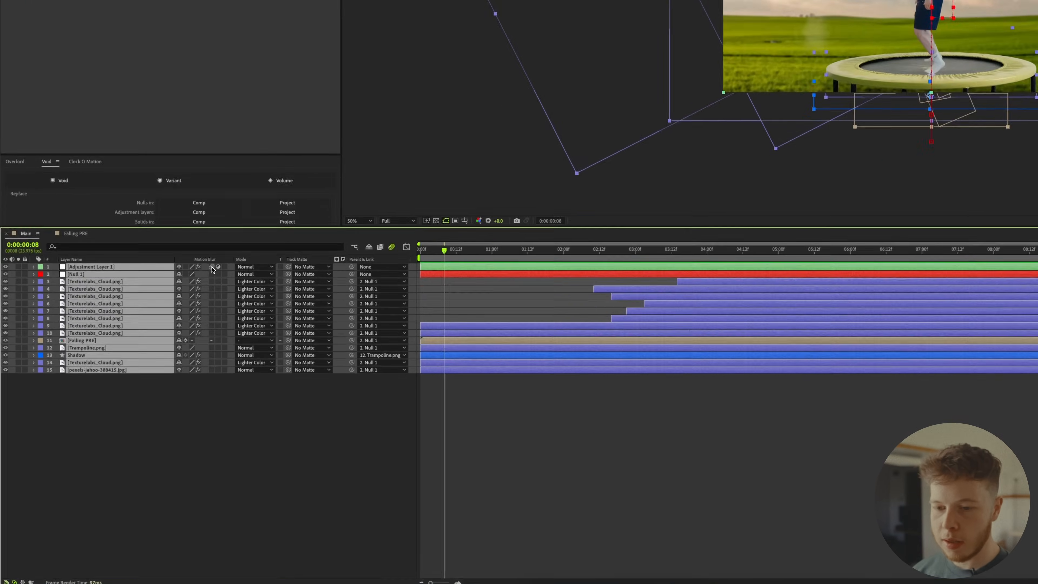
left_click(132, 364)
left_click(124, 461)
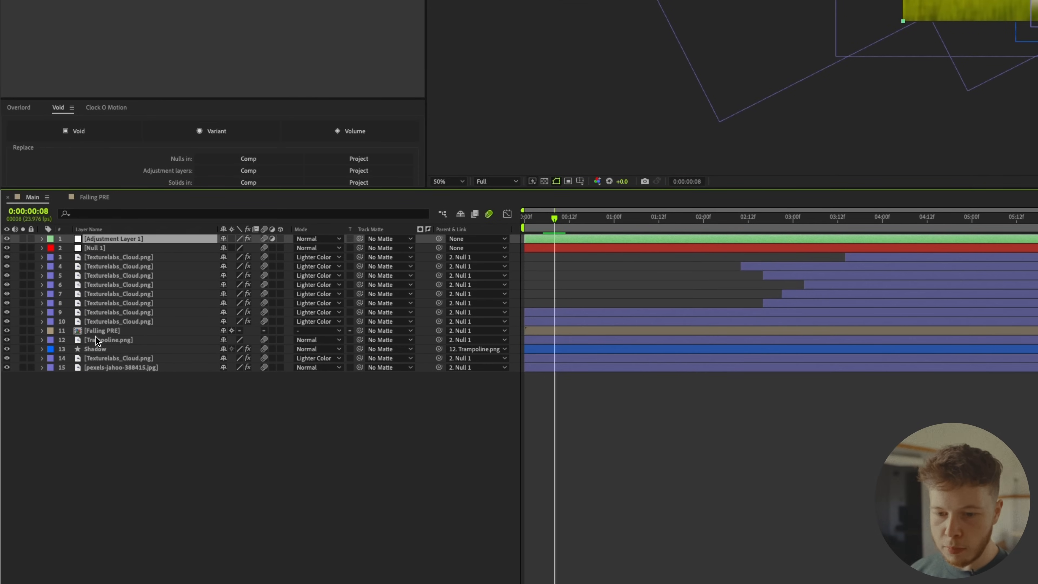
Check the blur at 0:00:00:23 and turn off motion blur on the adjustment layer.
left_click(80, 328)
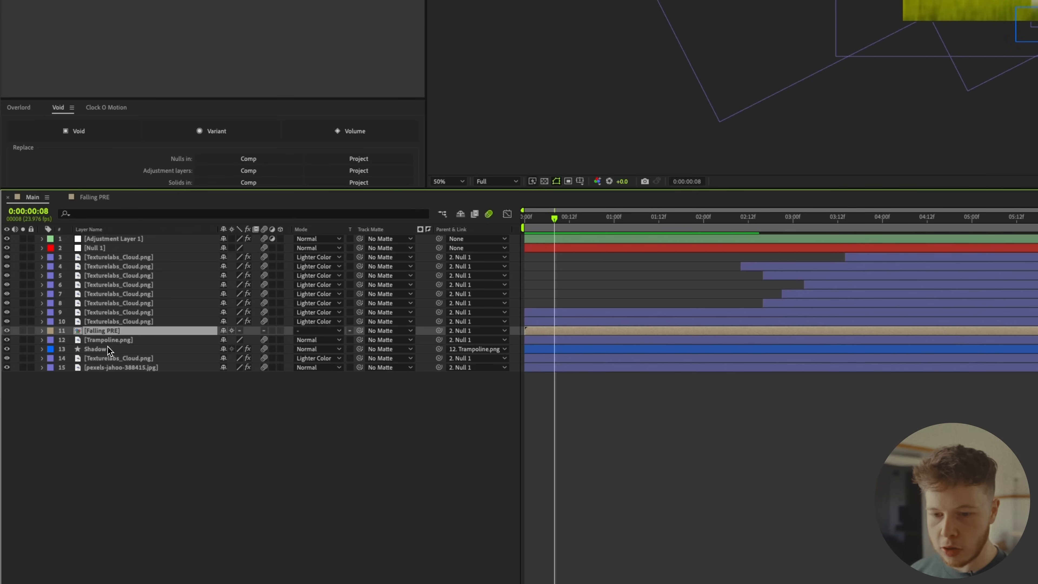
left_click_drag(555, 221, 569, 221)
left_click_drag(576, 258, 613, 262)
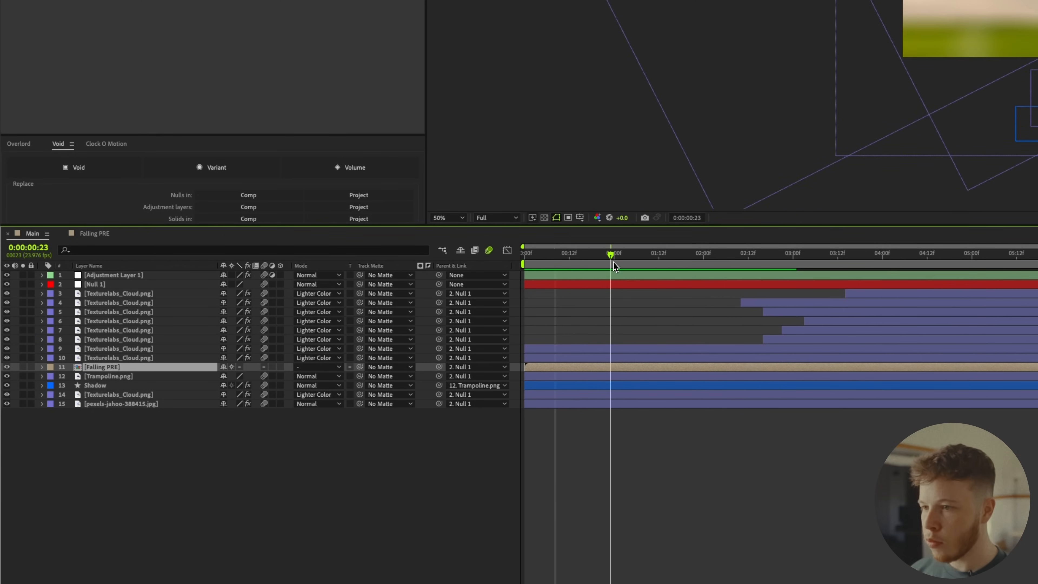
left_click(298, 277)
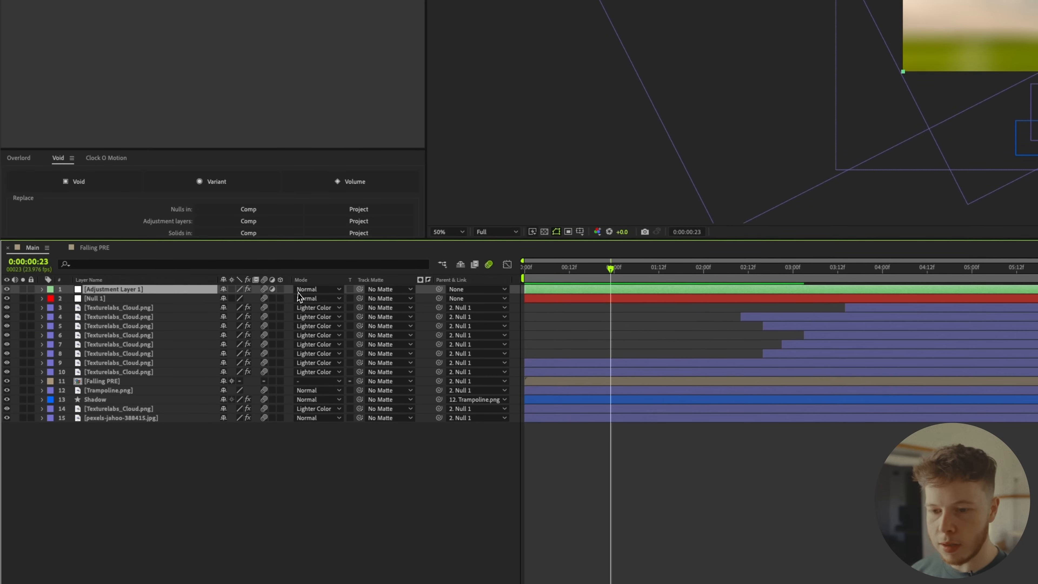
left_click(265, 291)
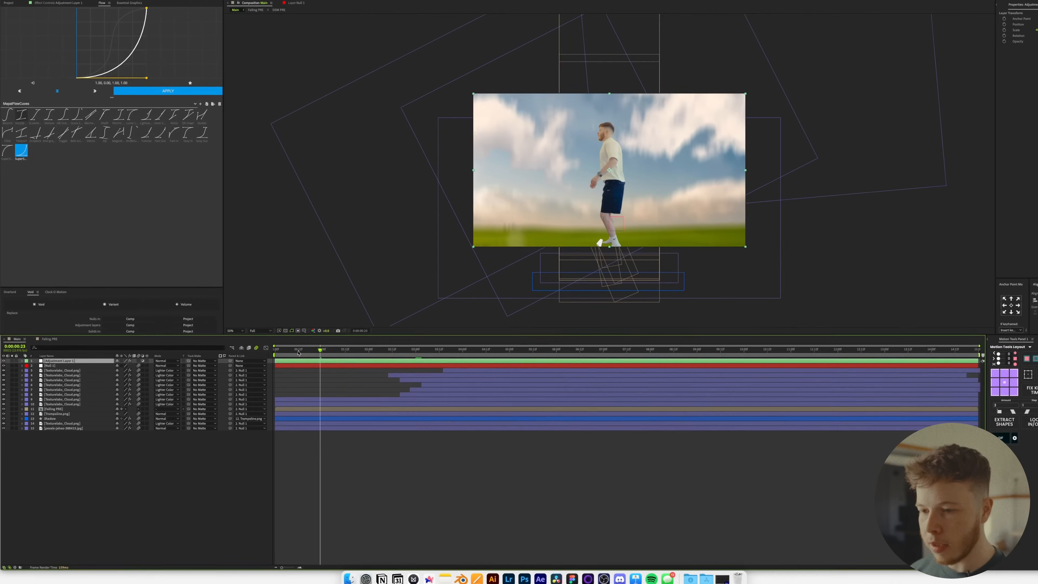
Play the animation from the start to review the motion blur and inspect the falling figure at 0:00:03:16.
left_click_drag(574, 269, 501, 271)
key("space")
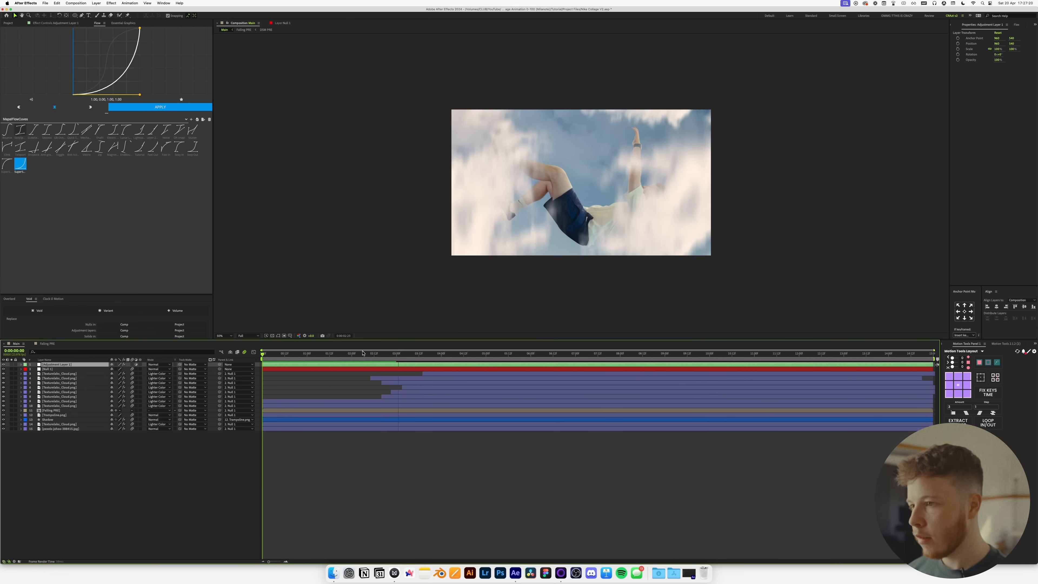
key("space")
left_click_drag(405, 354, 426, 354)
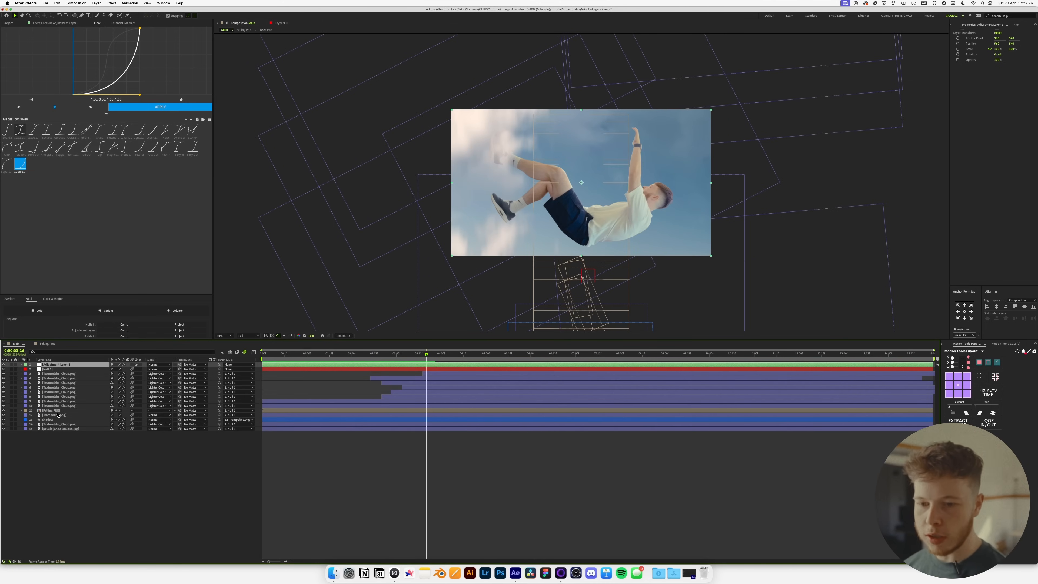
left_click(52, 466)
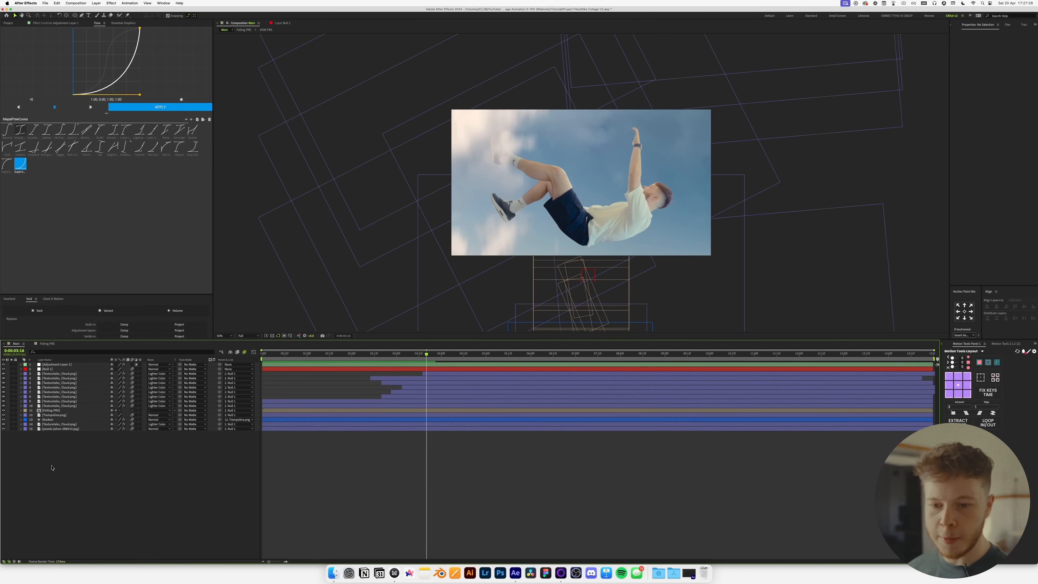
Open the Falling PRE composition and add DSM PRE as its topmost layer.
double_click(54, 411)
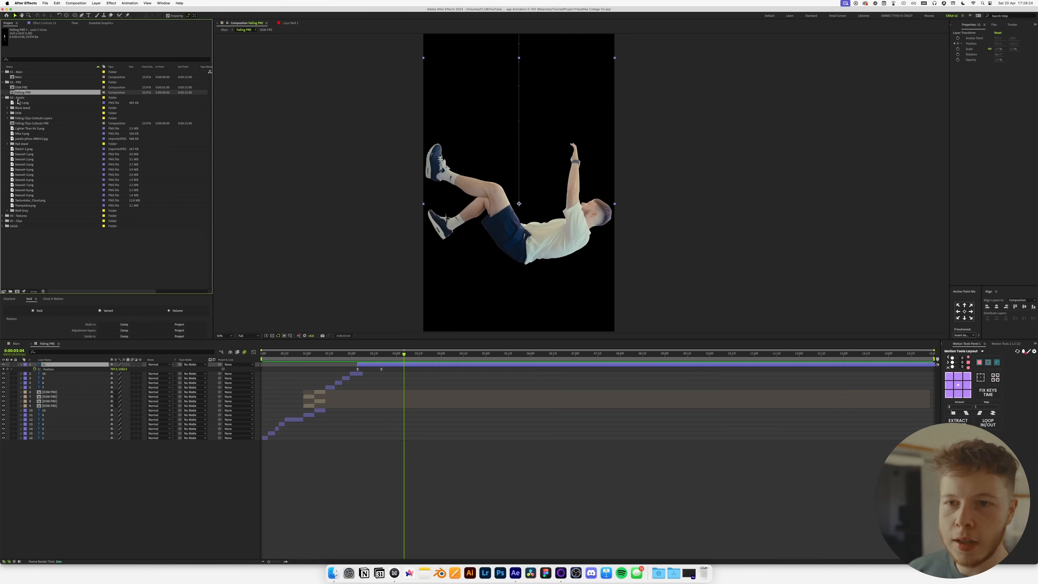
left_click(23, 88)
left_click_drag(45, 358, 68, 364)
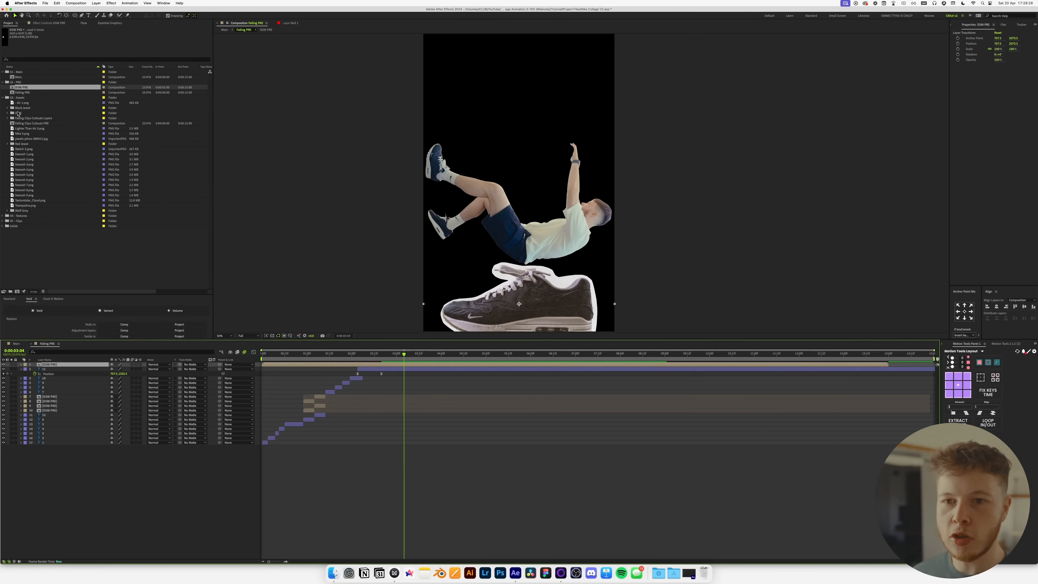
left_click(7, 113)
left_click(23, 118)
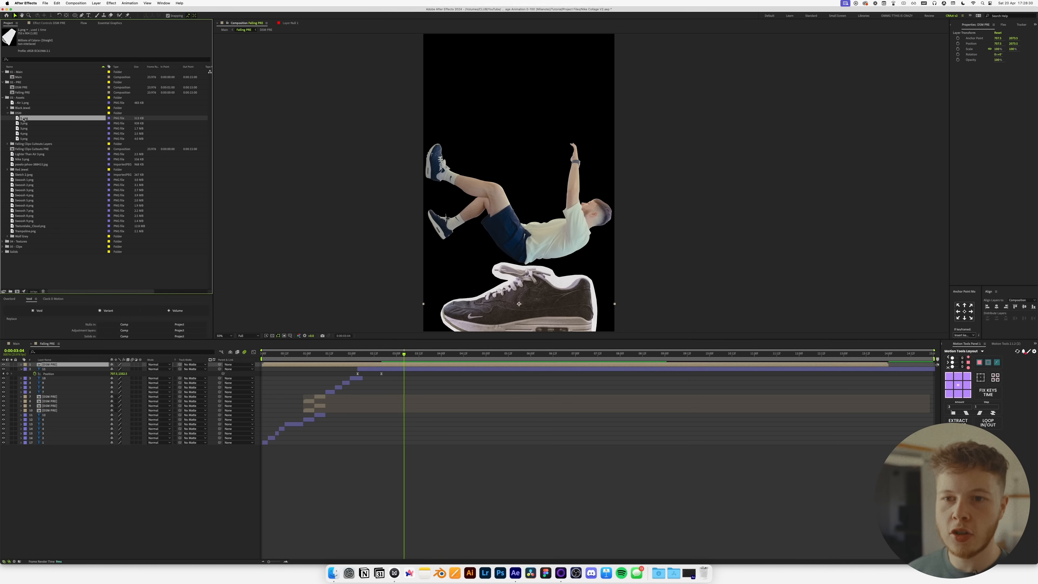
left_click(23, 139, "shift")
left_click_drag(24, 141, 194, 366)
key("super+shift+c")
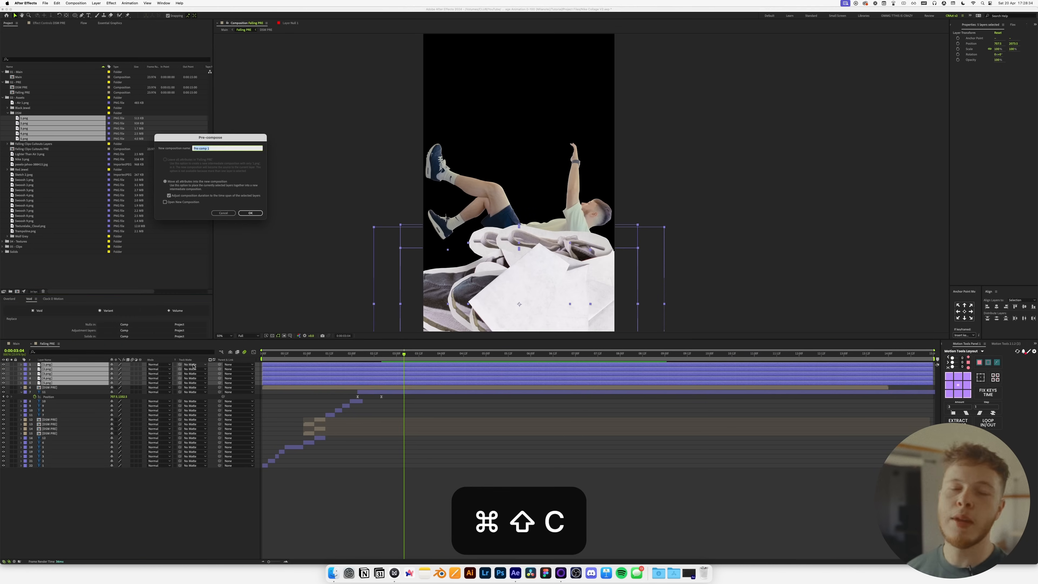
key("Escape")
key("BackSpace")
left_click(7, 113)
Add the five Black Jewel PNG images to Falling PRE and pre-compose them as Black Jewel PRE.
left_click(8, 108)
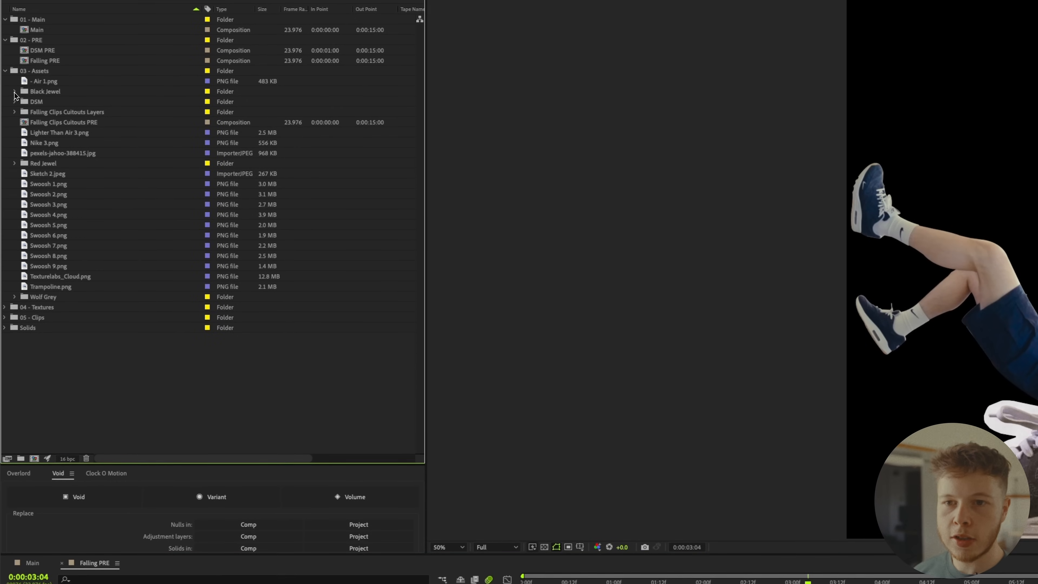
left_click(35, 102)
left_click(49, 145, "shift")
left_click_drag(49, 143, 80, 366)
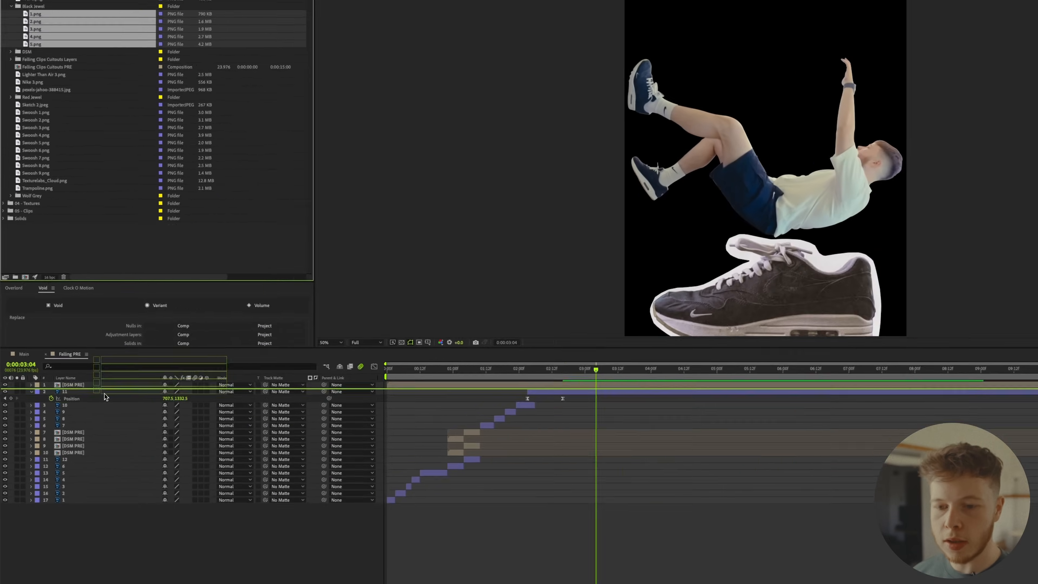
key("super+shift+c")
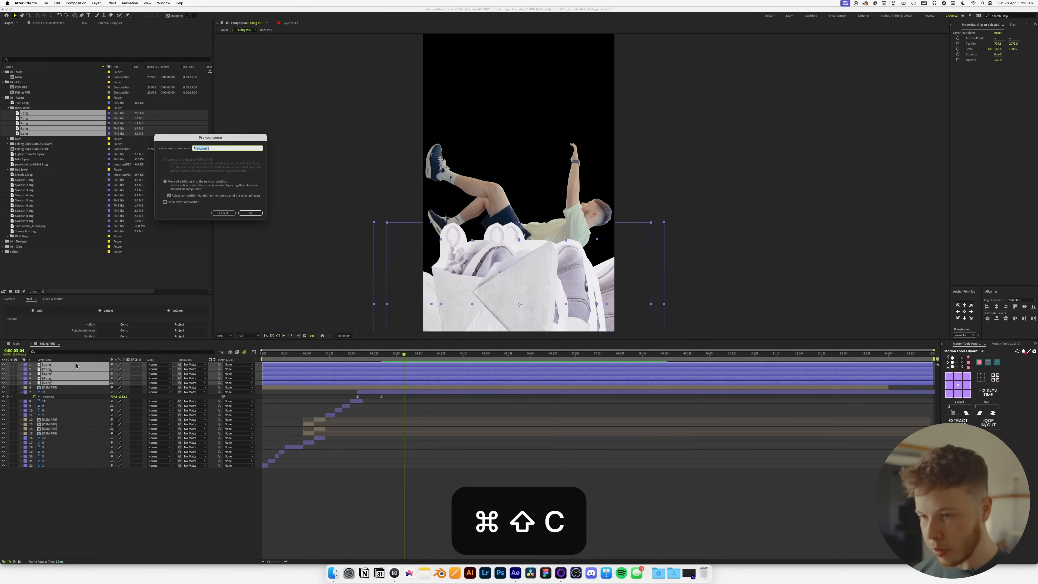
type("Black Jewel")
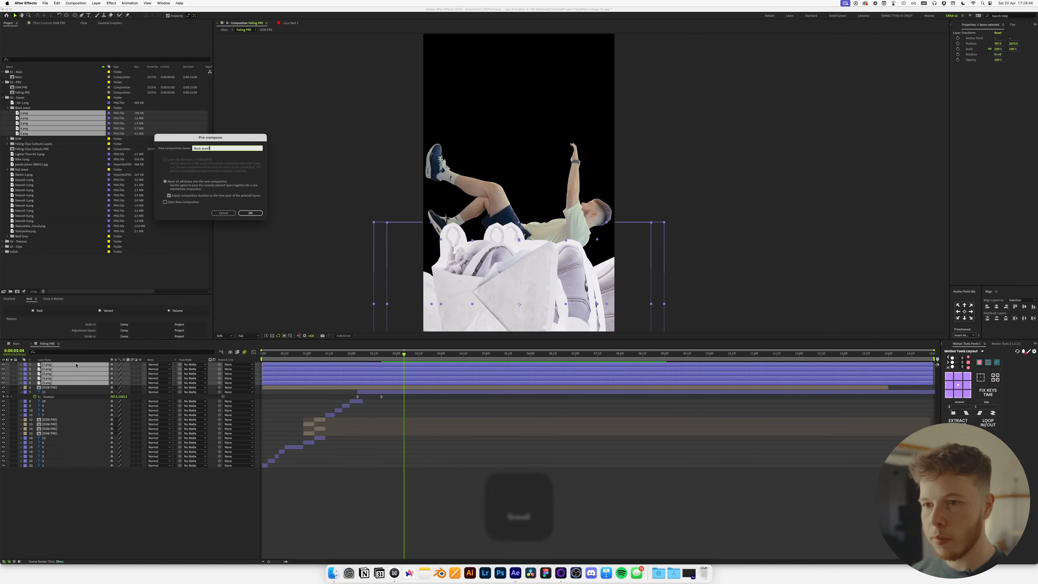
key("Return")
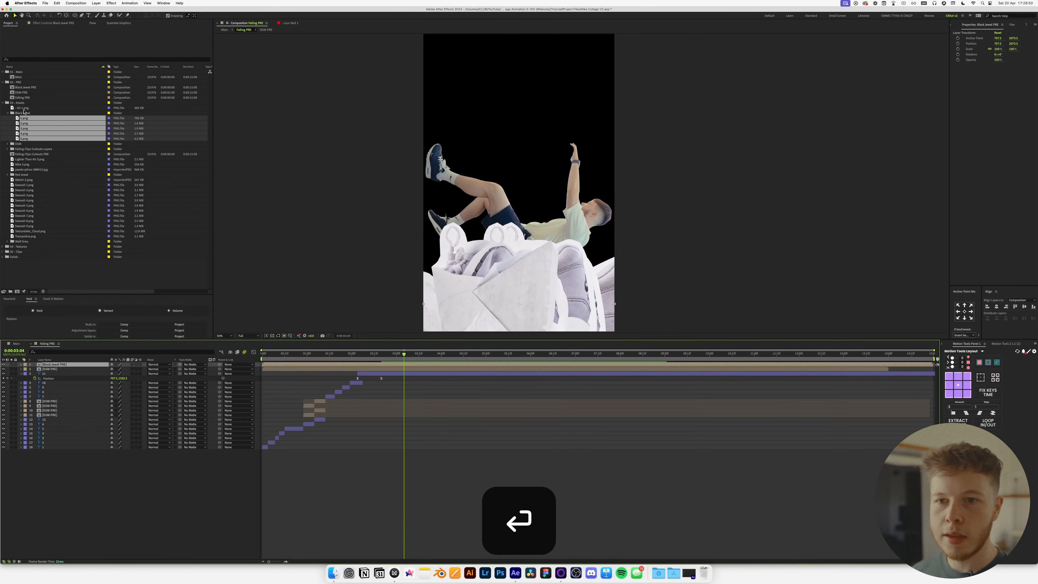
Open Black Jewel PRE and scale all five shoe images down together.
double_click(46, 365)
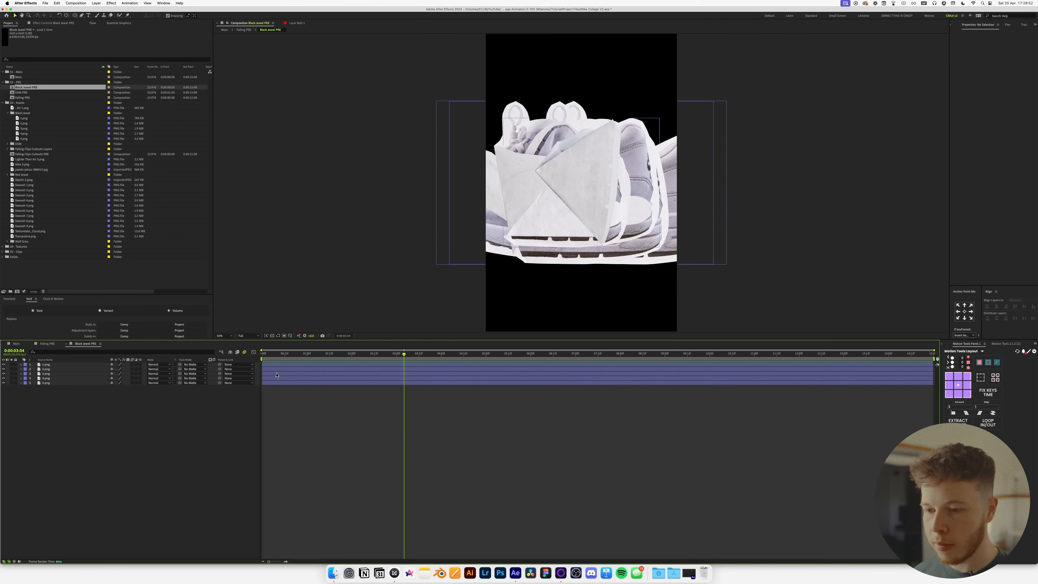
key("super+a")
key("s")
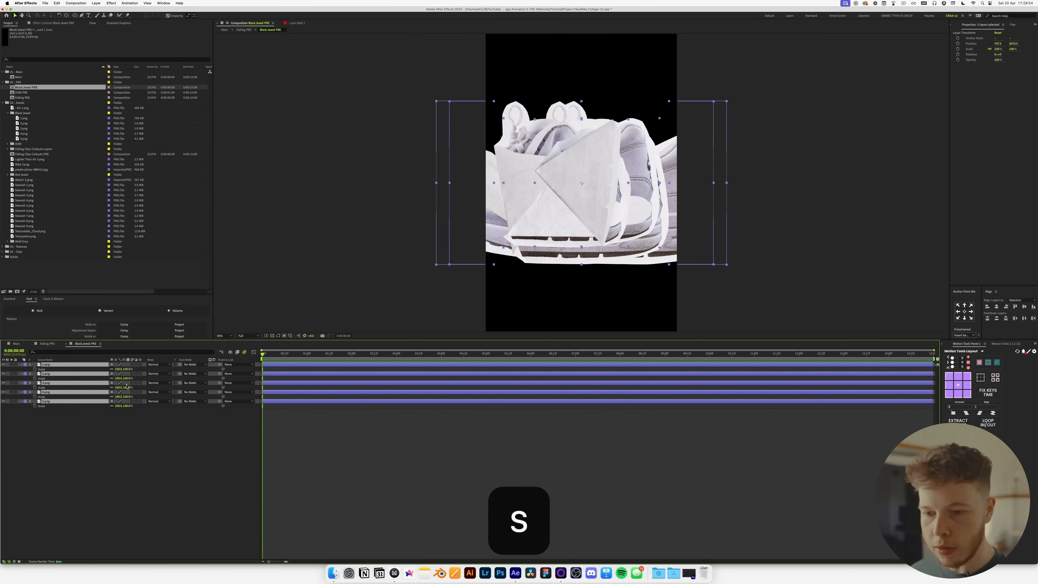
left_click_drag(114, 379, 103, 379)
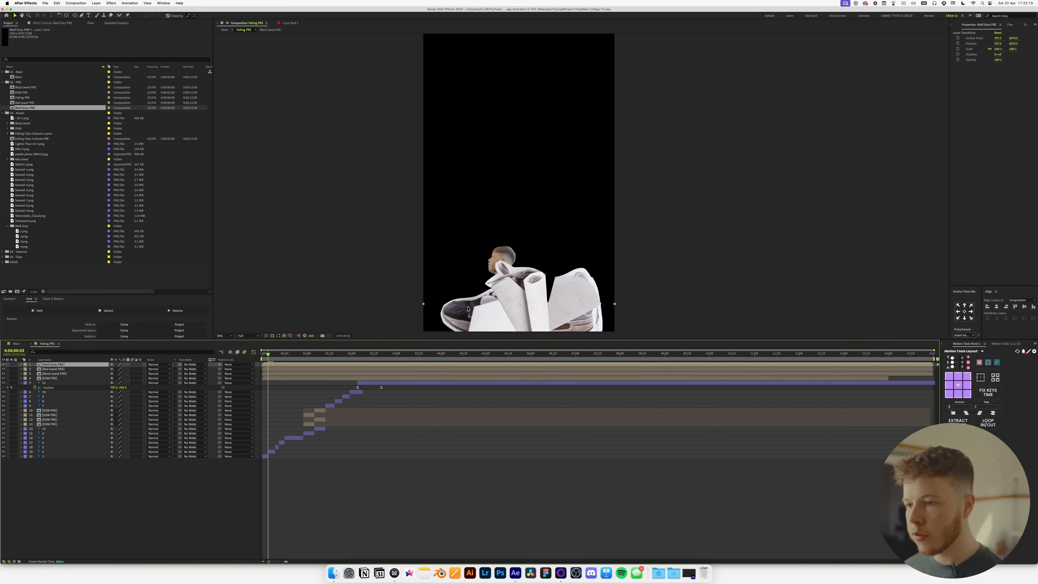
Shift the four shoe pre-comps at the top of Falling PRE so they start in time with layer 11.
key("space")
left_click_drag(468, 310, 526, 220)
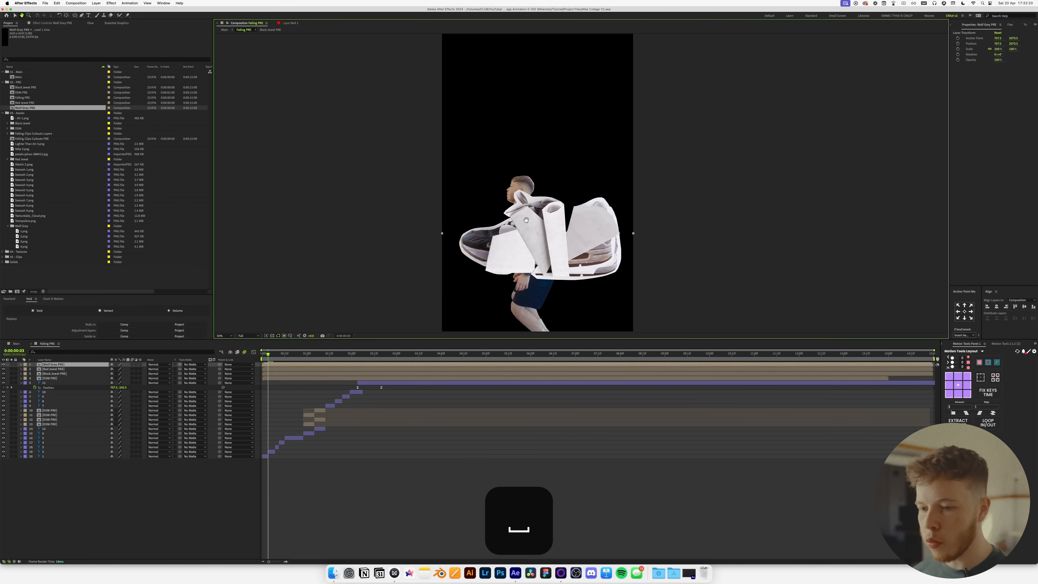
left_click(277, 379, "shift")
left_click_drag(276, 379, 372, 379)
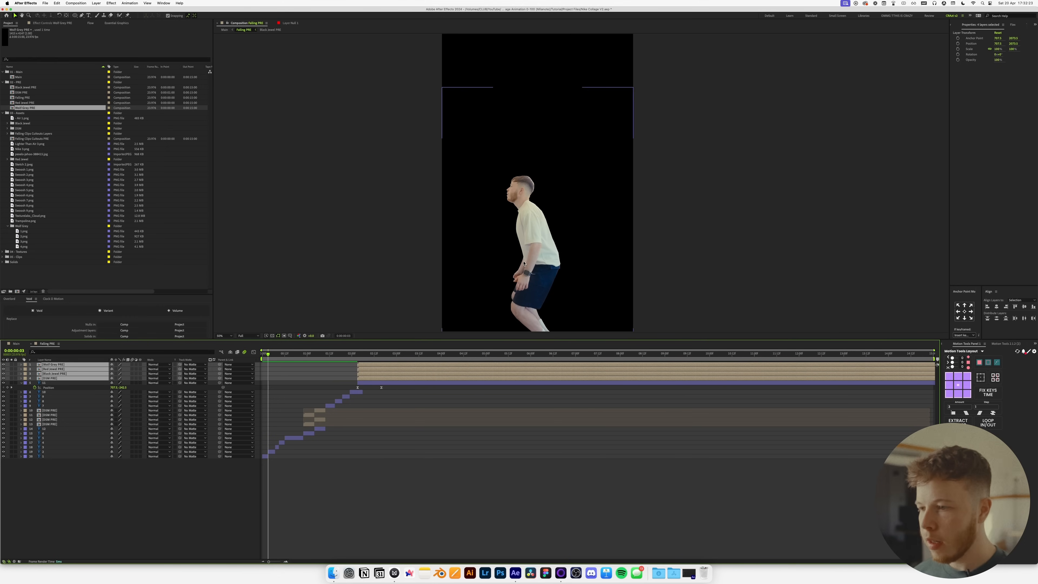
key("space")
left_click_drag(501, 285, 513, 239)
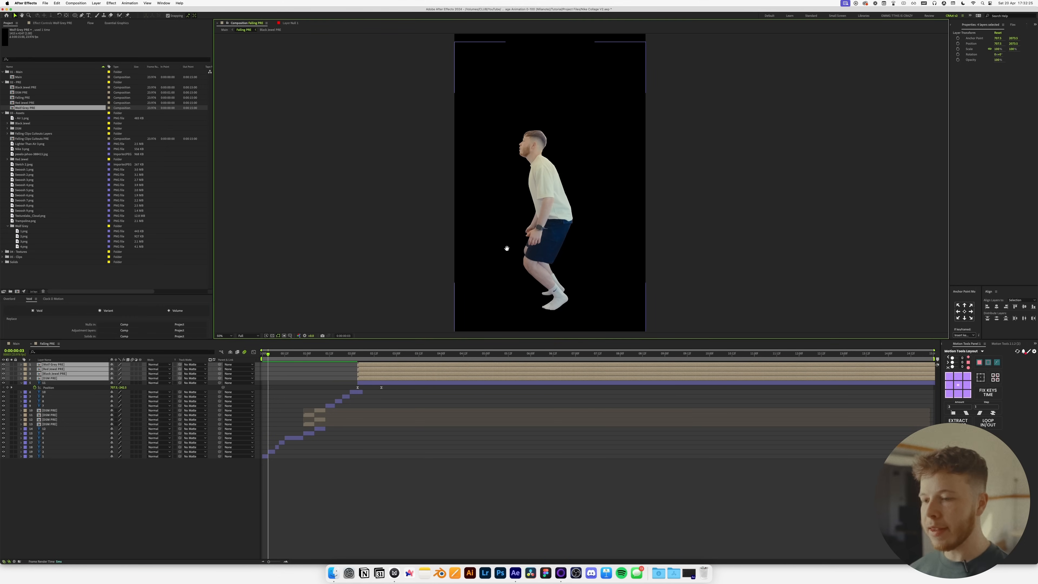
At 0:00:03:00, reorder the shoe pre-comps from top down as DSM, Red Jewel, Wolf Grey and Black Jewel.
left_click_drag(371, 354, 396, 353)
key("space")
left_click_drag(519, 155, 502, 197)
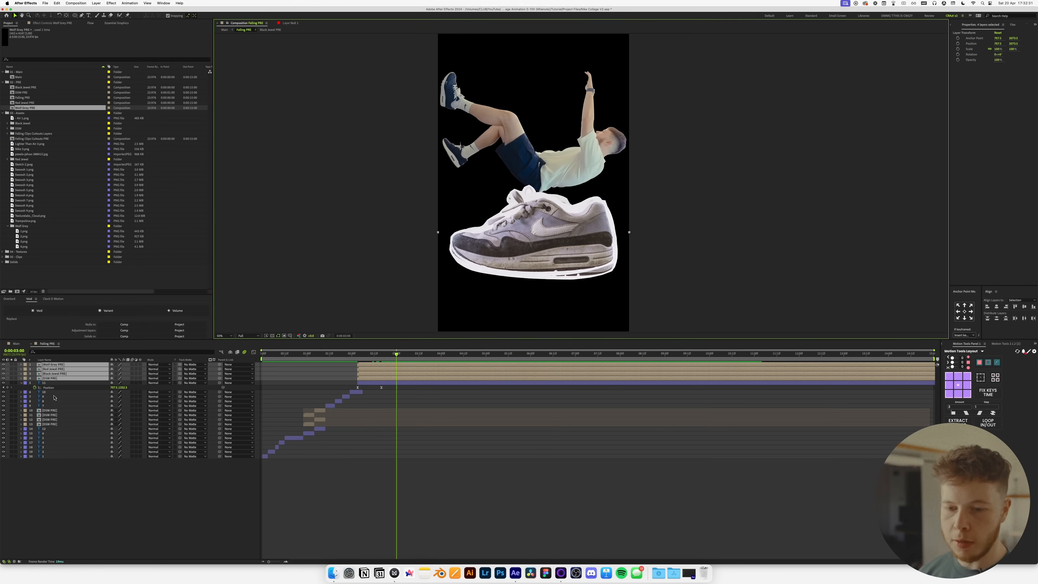
left_click(52, 490)
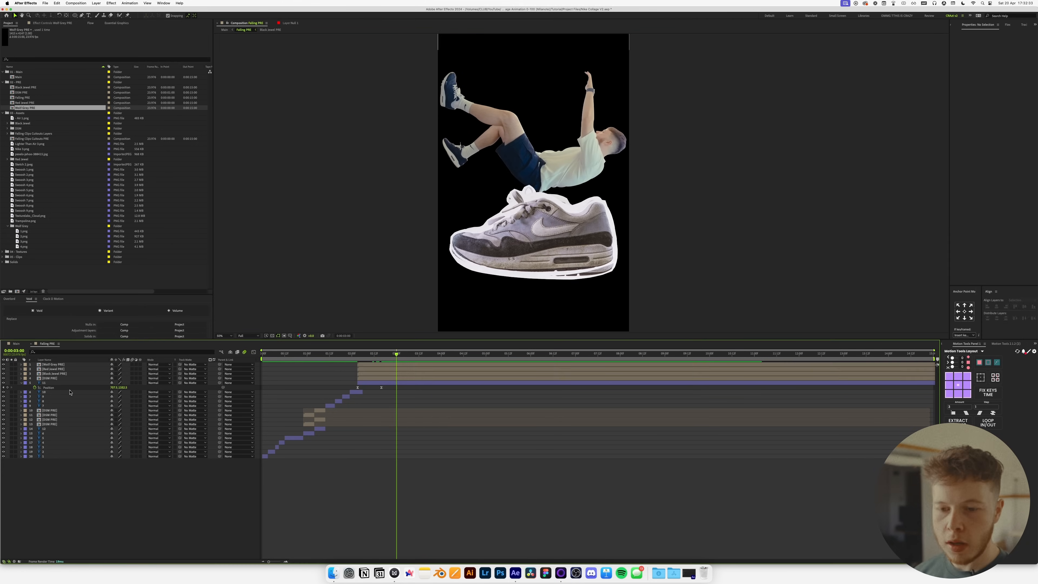
mouse_move(54, 366)
left_mouse_down()
mouse_move(52, 378)
mouse_move(56, 364)
left_mouse_up()
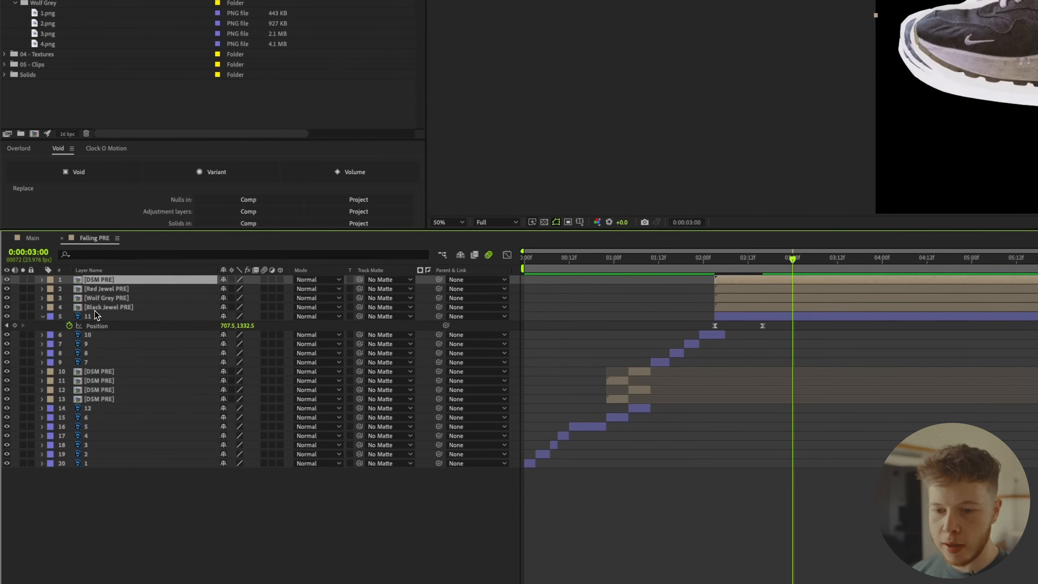
left_click(95, 310)
left_click(103, 300)
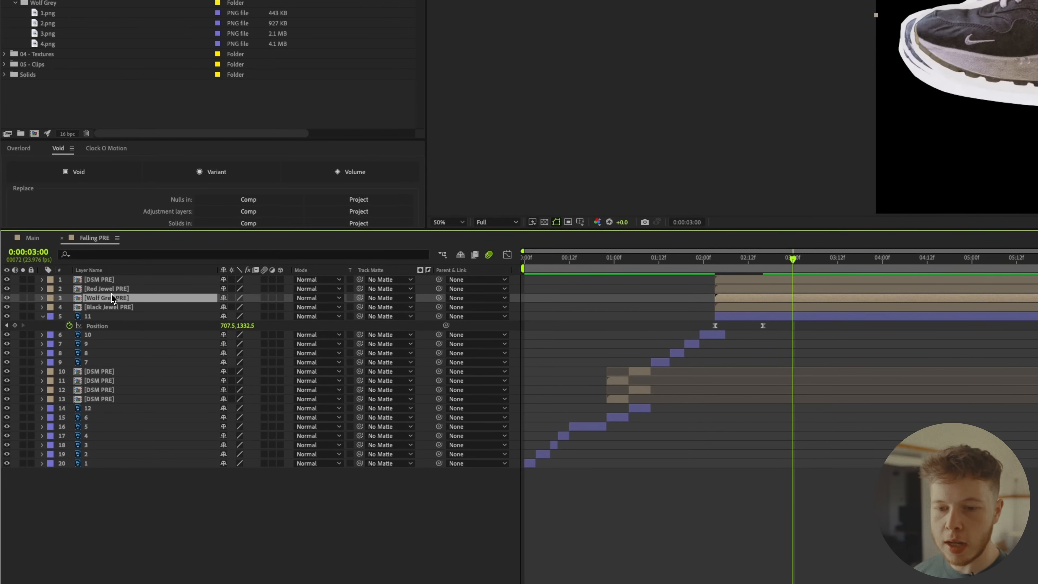
left_click(112, 291)
Set the rotation of all four topmost shoe pre-comps to 102°.
left_click(115, 282)
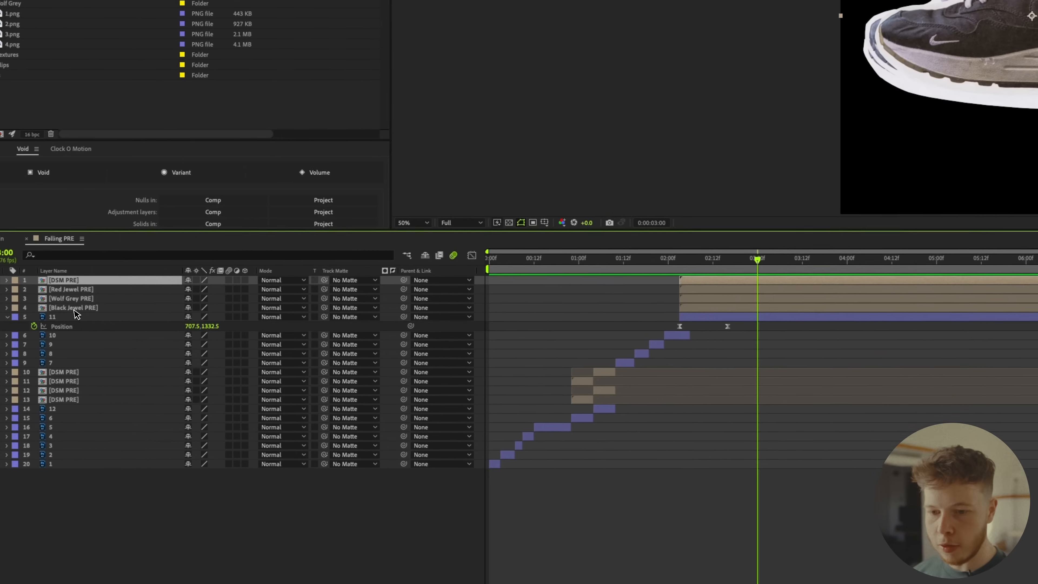
left_click(75, 309, "shift")
key("r")
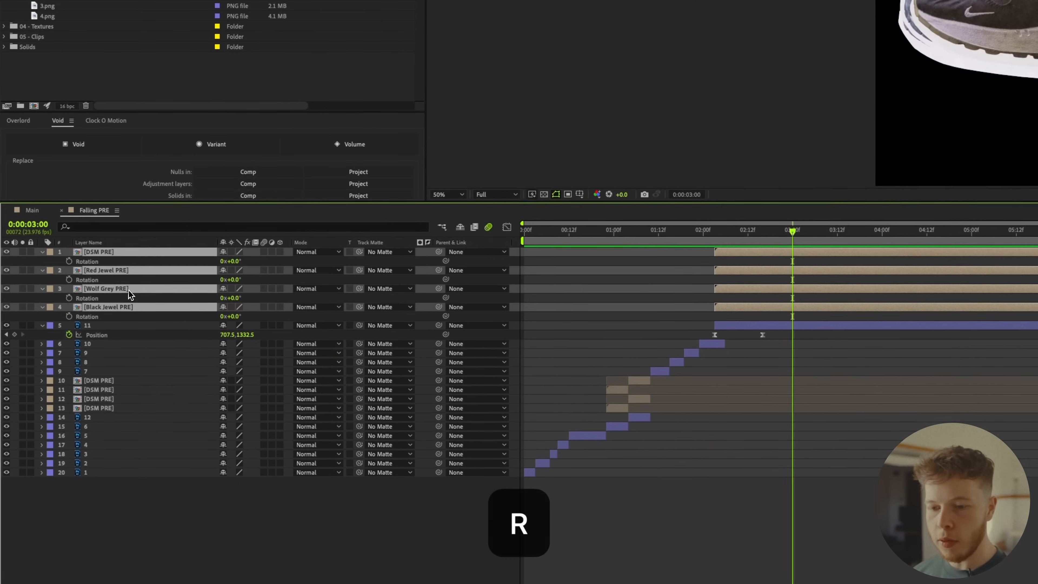
left_click_drag(236, 317, 295, 323)
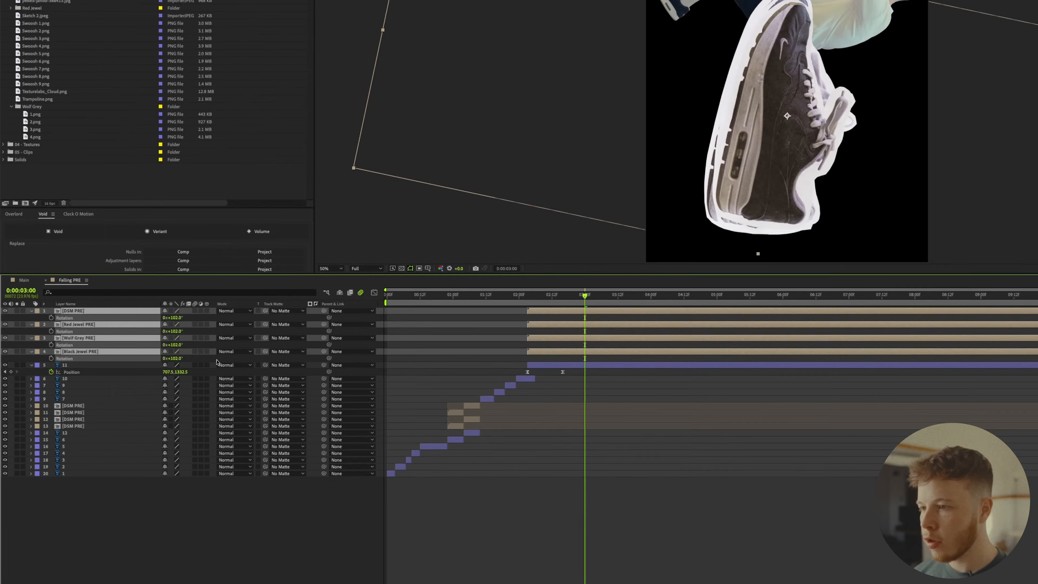
Scale the four selected shoe pre-comps down together and position them over the falling man's upper foot.
key("shift+s")
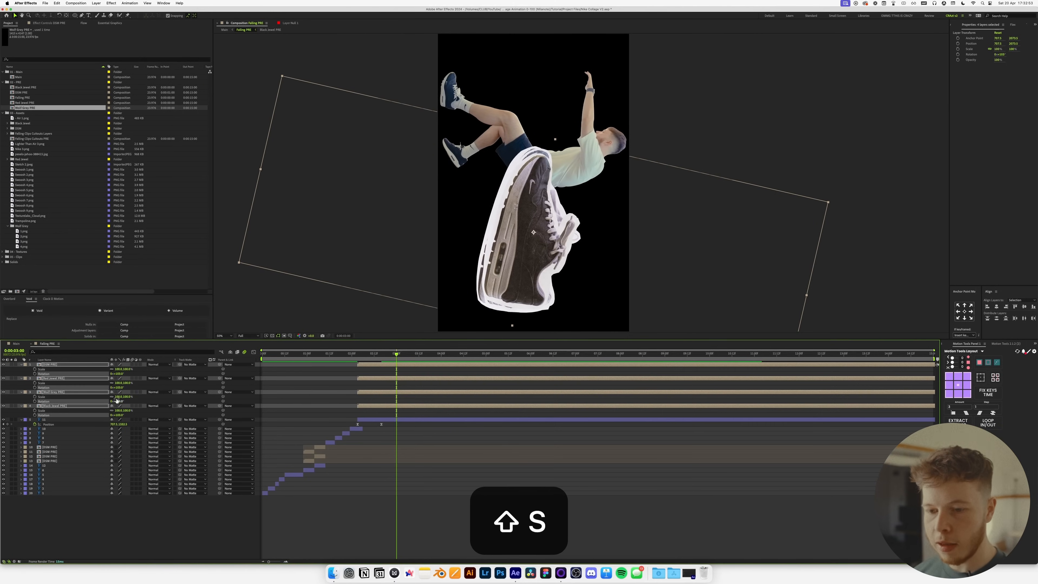
left_click_drag(120, 396, 96, 396)
left_click_drag(533, 232, 452, 83)
left_click_drag(118, 383, 114, 383)
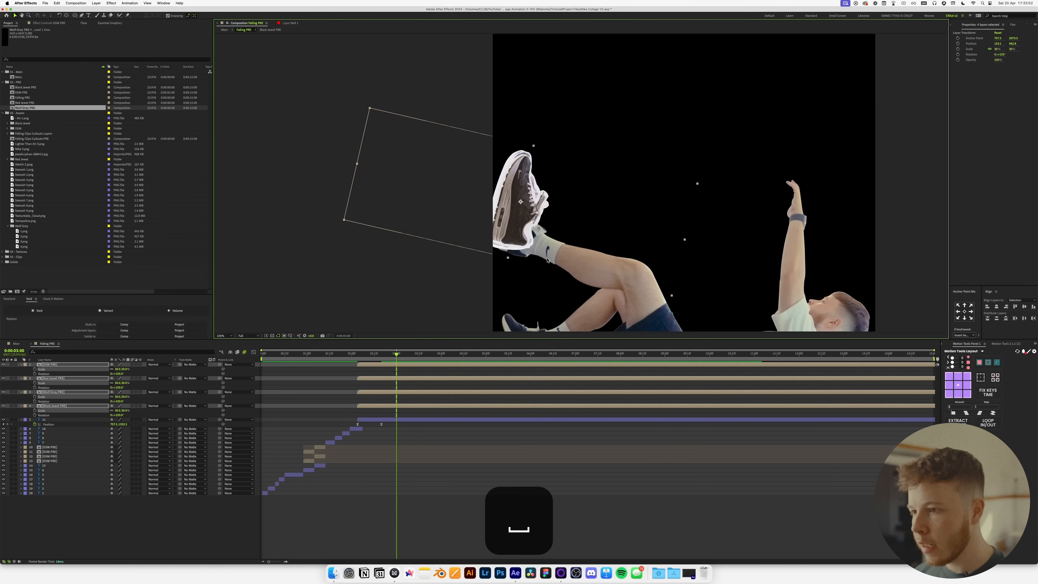
left_click_drag(518, 227, 446, 133)
key("space")
At 0:00:02:16, parent the four topmost shoe pre-comps to layer 11 and check that they follow the fall.
key("u")
left_click(57, 379)
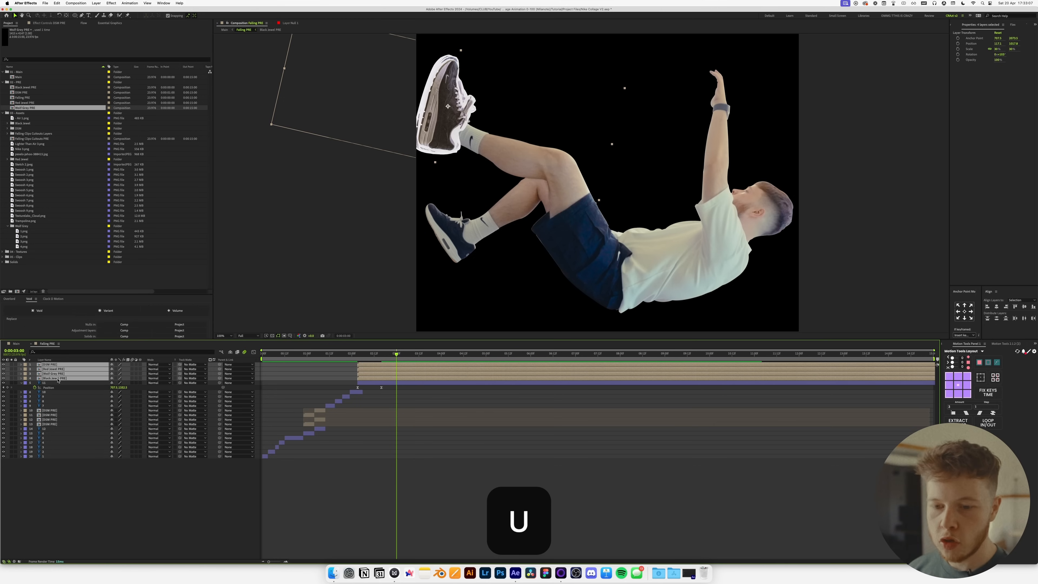
mouse_move(389, 359)
left_mouse_down()
mouse_move(360, 359)
mouse_move(381, 360)
left_mouse_up()
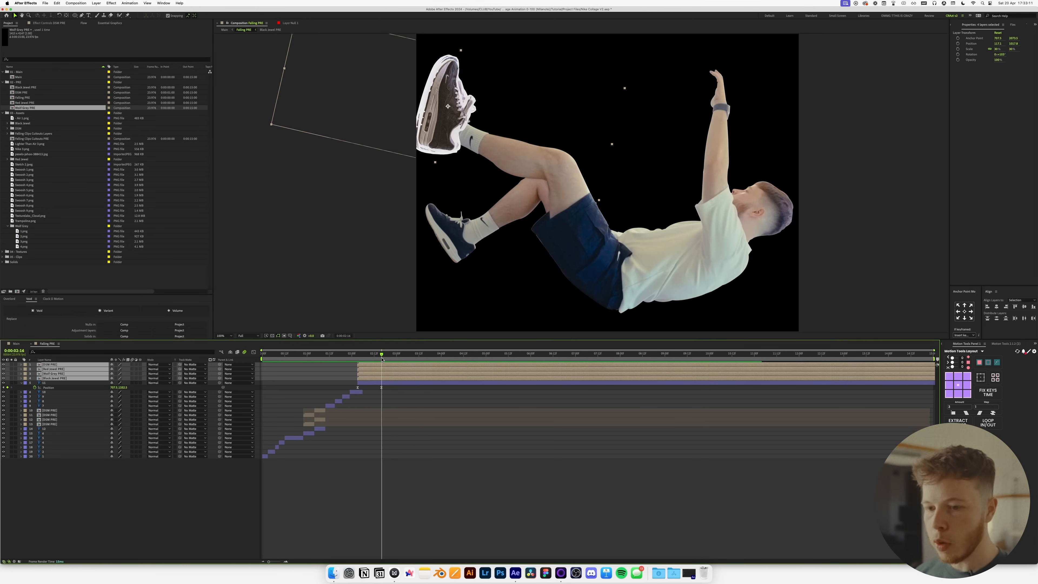
left_click_drag(227, 365, 46, 382)
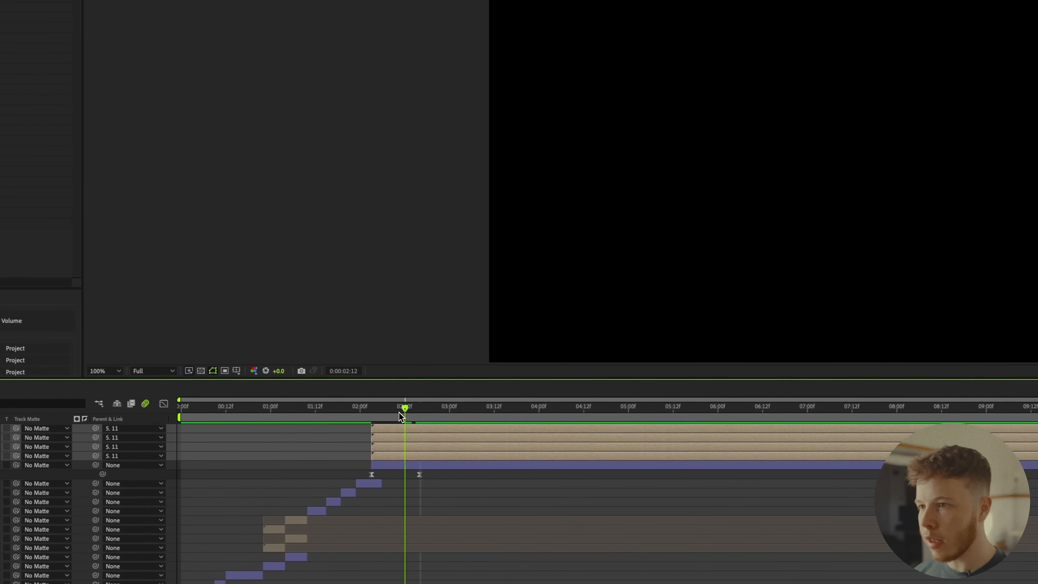
key("space")
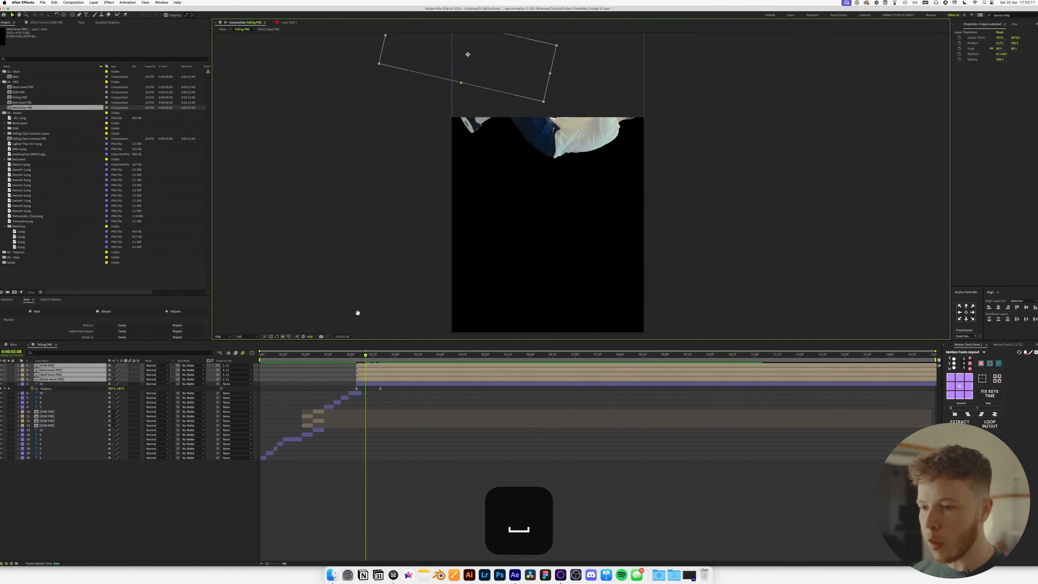
left_click_drag(368, 355, 381, 357)
Stagger the four shoe pre-comps by 8 frames each, starting from Black Jewel PRE and ending with DSM PRE.
left_click(376, 420)
left_click(364, 378)
left_click(371, 365, "shift")
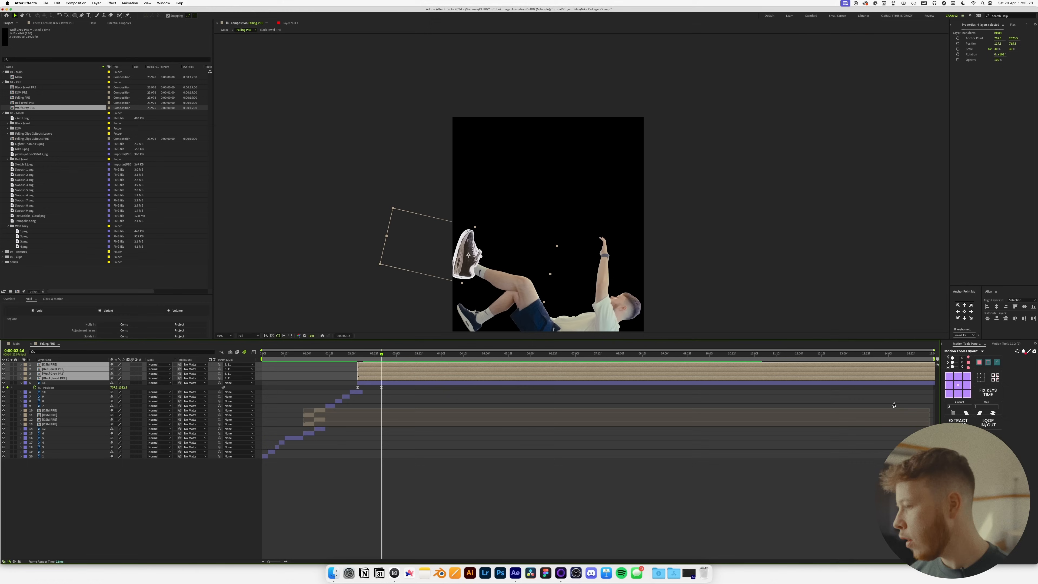
left_click(964, 406)
key("super+a")
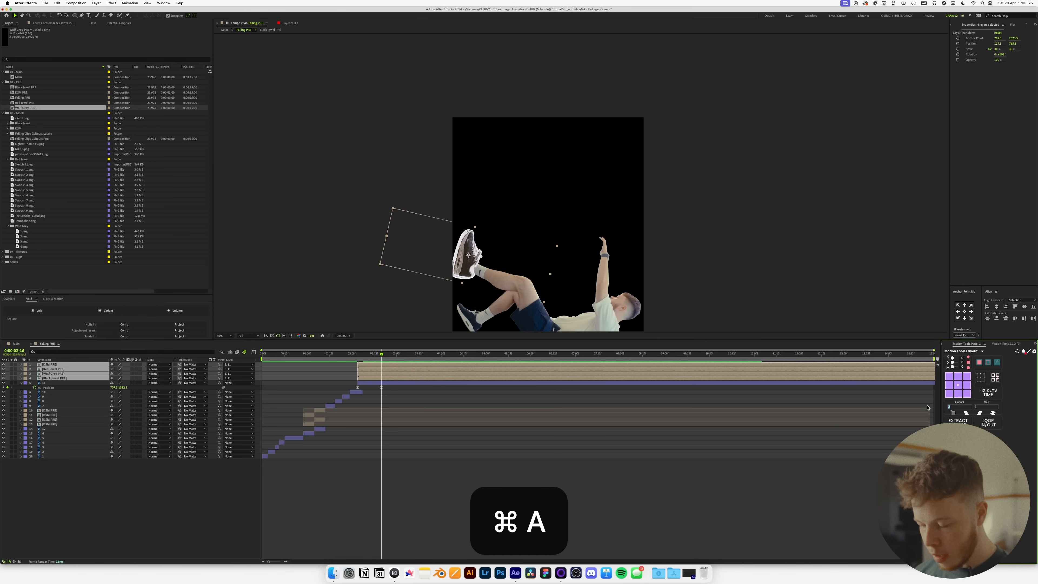
type("8")
left_click(981, 413)
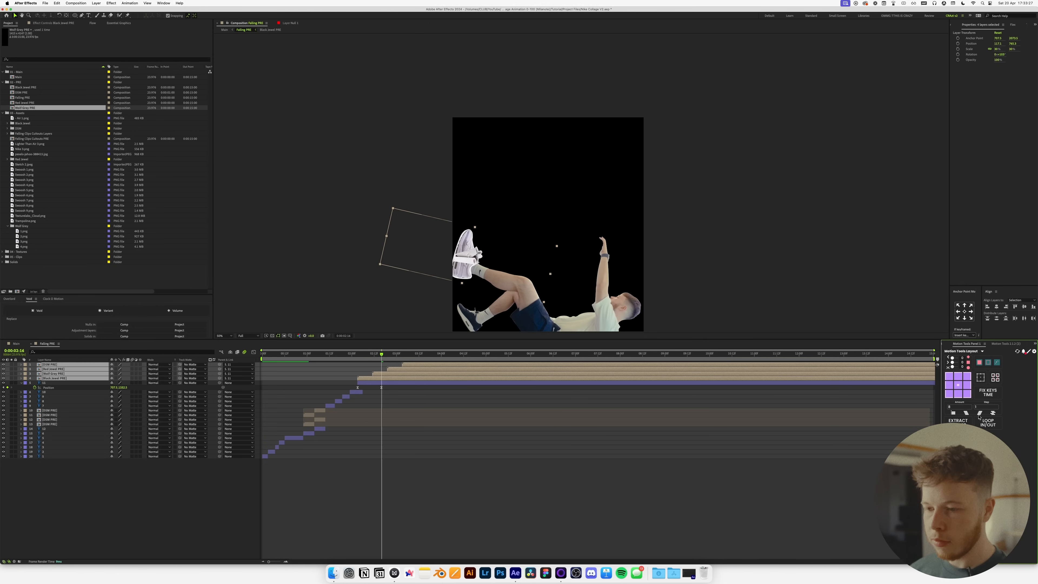
Delay the shoe pre-comps so Black Jewel starts at about 0:00:02:12 and Wolf Grey starts at 0:00:03:02.
left_click_drag(379, 380, 428, 375)
left_click(405, 374)
left_click(425, 364, "shift")
left_click(384, 360)
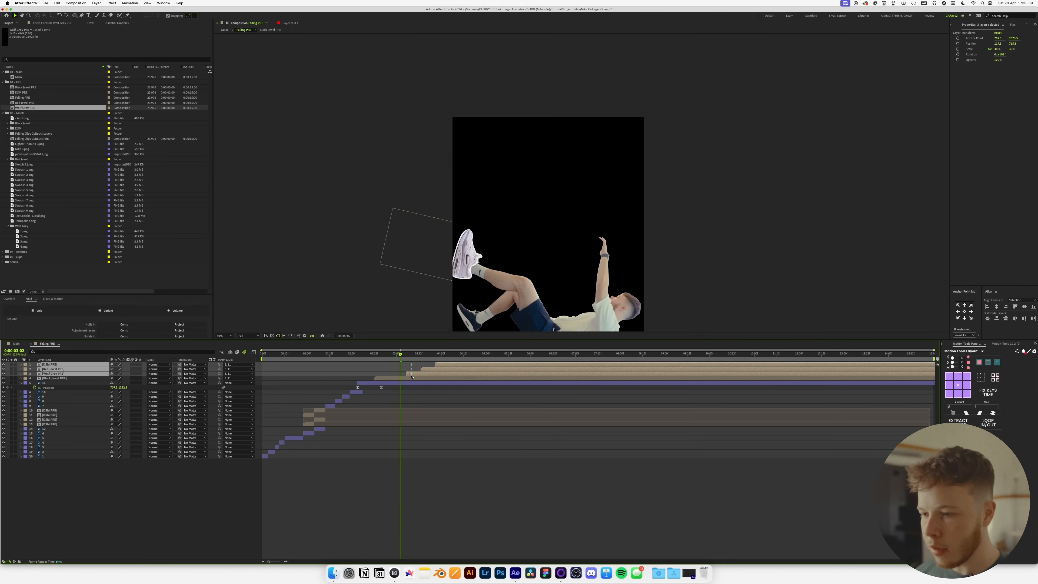
left_click_drag(411, 376, 406, 376)
left_click(407, 374, "super")
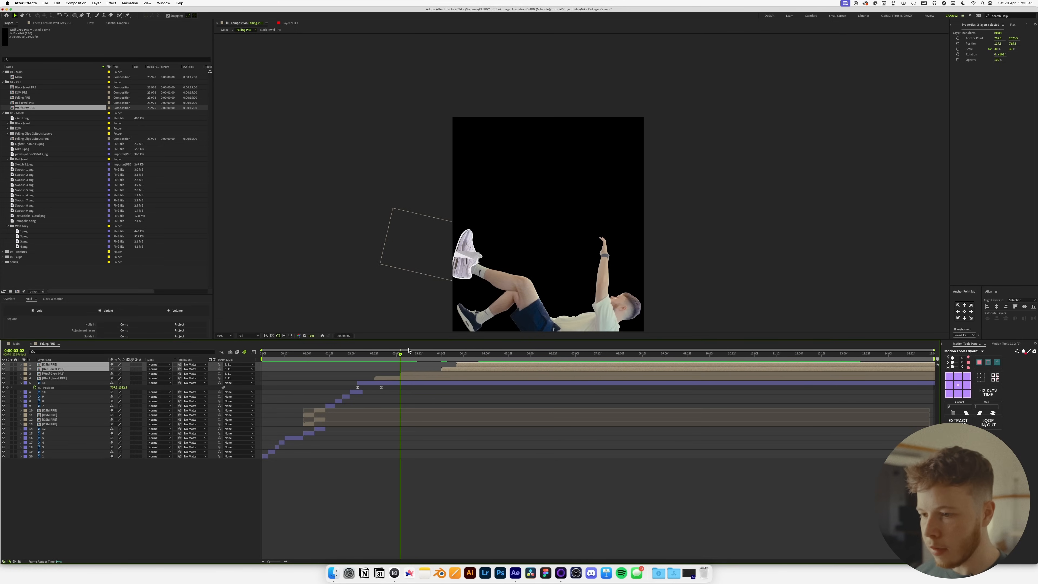
Start Red Jewel PRE at about 0:00:03:14 and DSM PRE at about 0:00:04:07, previewing the shoe changes.
left_click_drag(445, 371, 429, 373)
left_click(429, 369, "super")
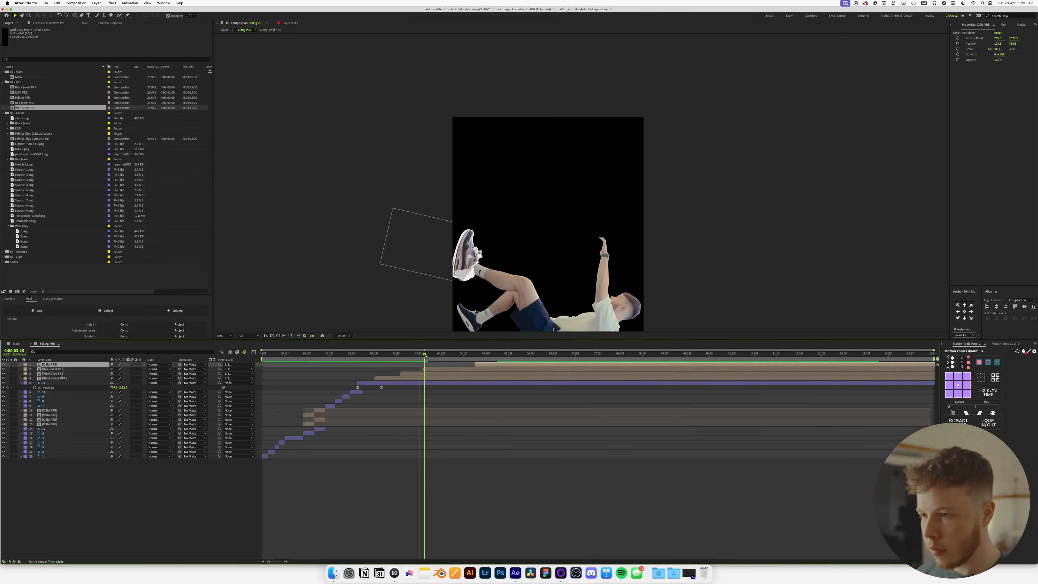
left_click_drag(478, 366, 459, 367)
key("space")
left_click(367, 361)
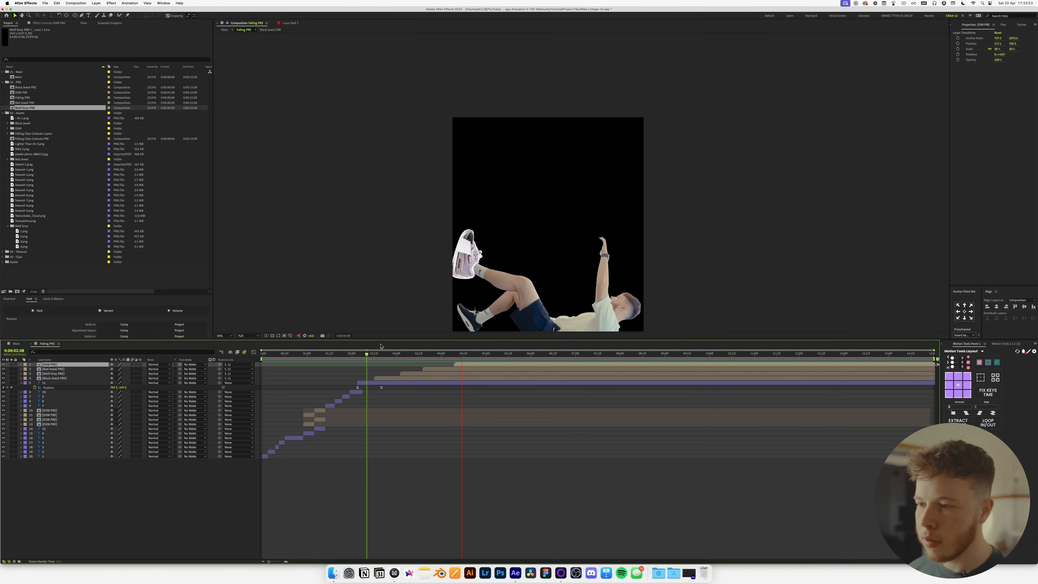
key("space")
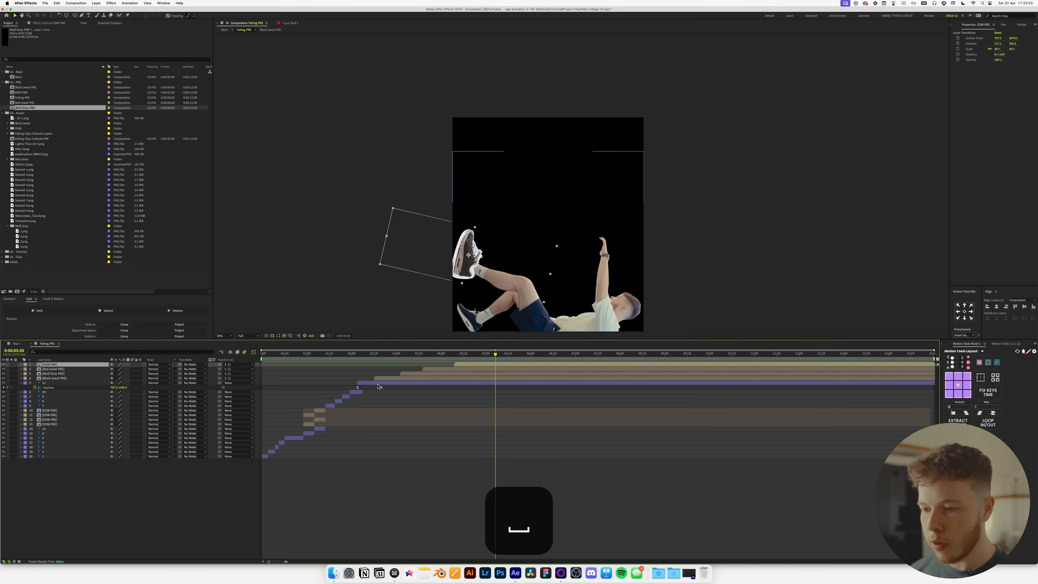
Duplicate the four staggered shoe pre-comps and place the copies at the top of the layer stack.
left_click_drag(375, 381, 472, 361)
key("super+d")
left_click_drag(68, 394, 69, 363)
Set the four duplicated shoe pre-comps to 63° rotation and 25% scale, and fit them over the man's lower foot.
key("space")
left_click_drag(475, 314, 503, 210)
key("space")
scroll(462, 186, "up", 1)
key("space")
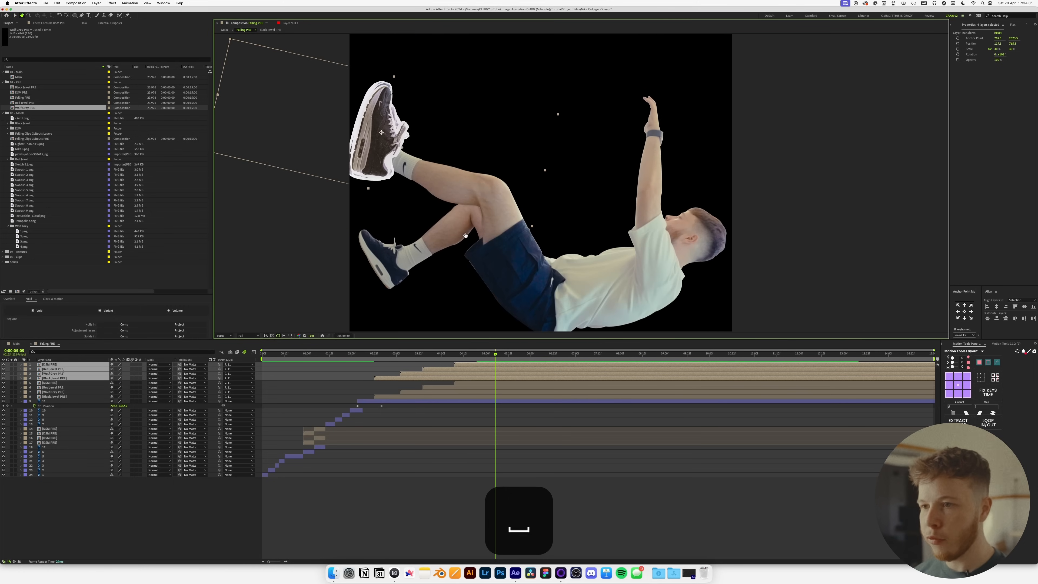
key("r")
left_click_drag(113, 394, 115, 397)
key("shift+s")
left_click_drag(387, 174, 395, 285)
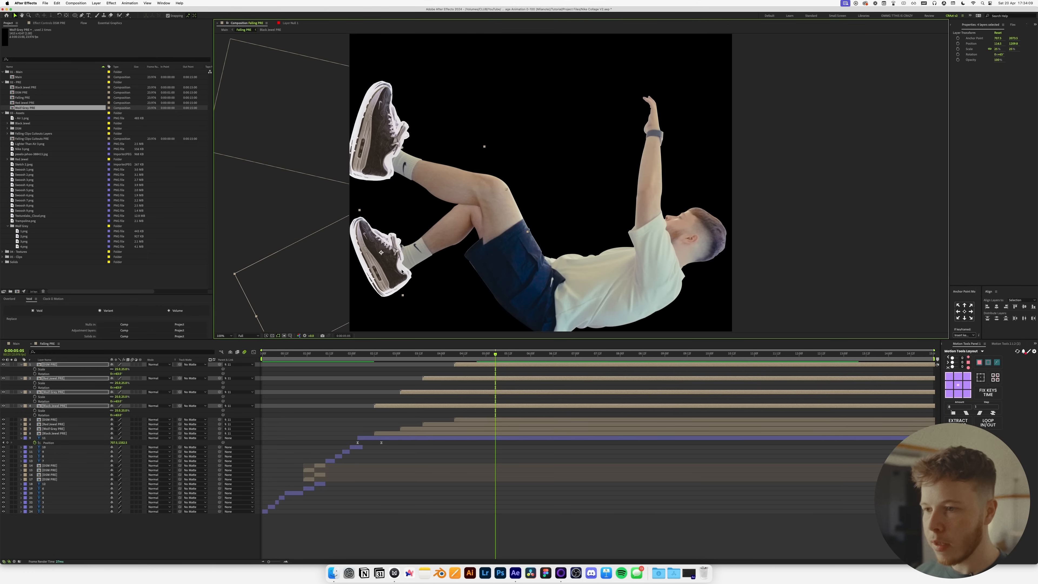
key("shift+Right")
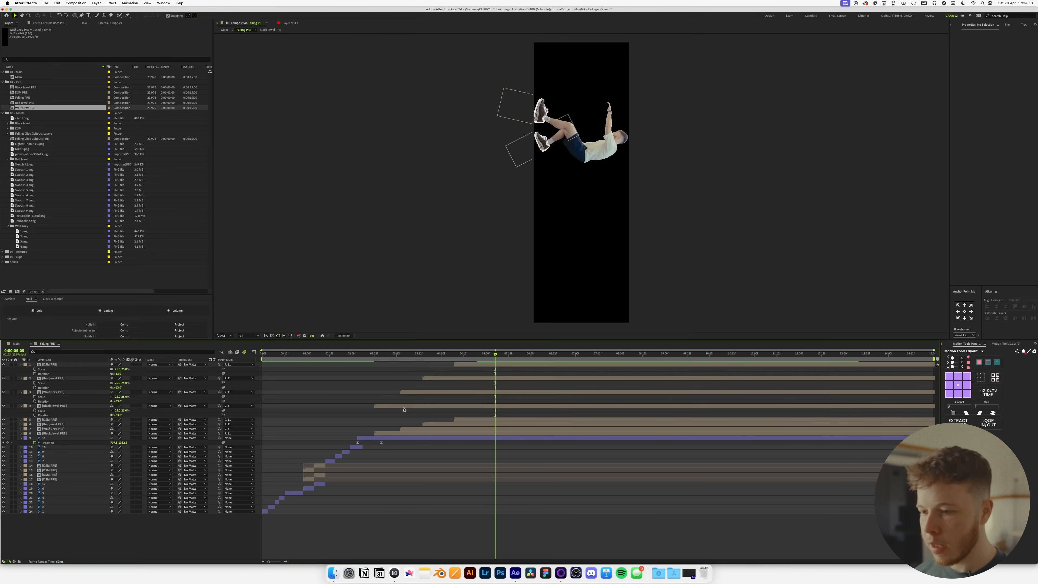
Offset the four lower-foot shoe pre-comps about 4 frames later than the upper-foot ones and preview the timing.
left_click(403, 406)
left_click(463, 364, "shift")
left_click_drag(439, 363, 398, 362)
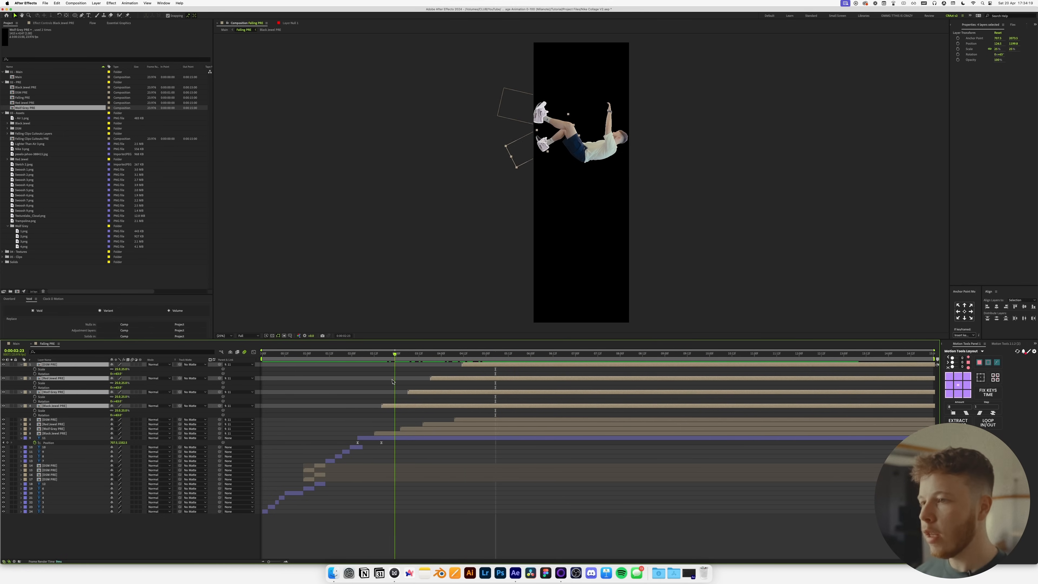
key("space")
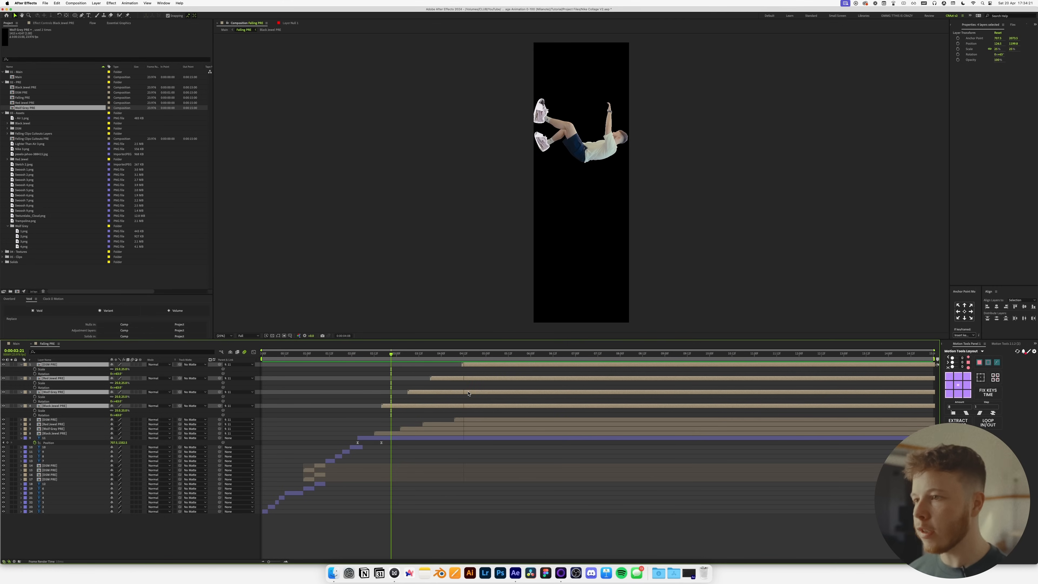
key("space")
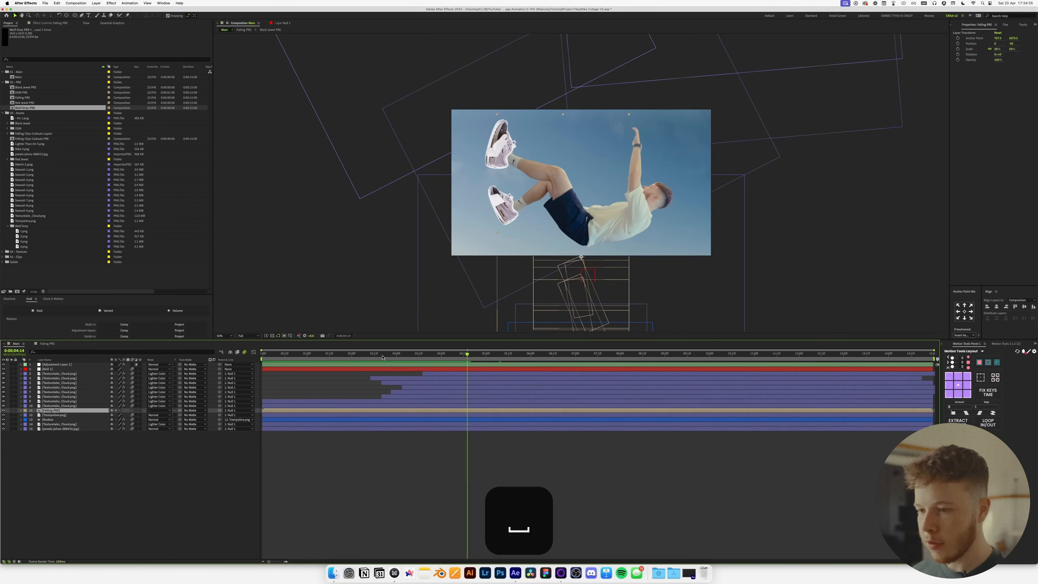
After previewing Main, extend the two later DSM PRE layers over layer 7 in Falling PRE and move them above it.
left_click(298, 354)
key("space")
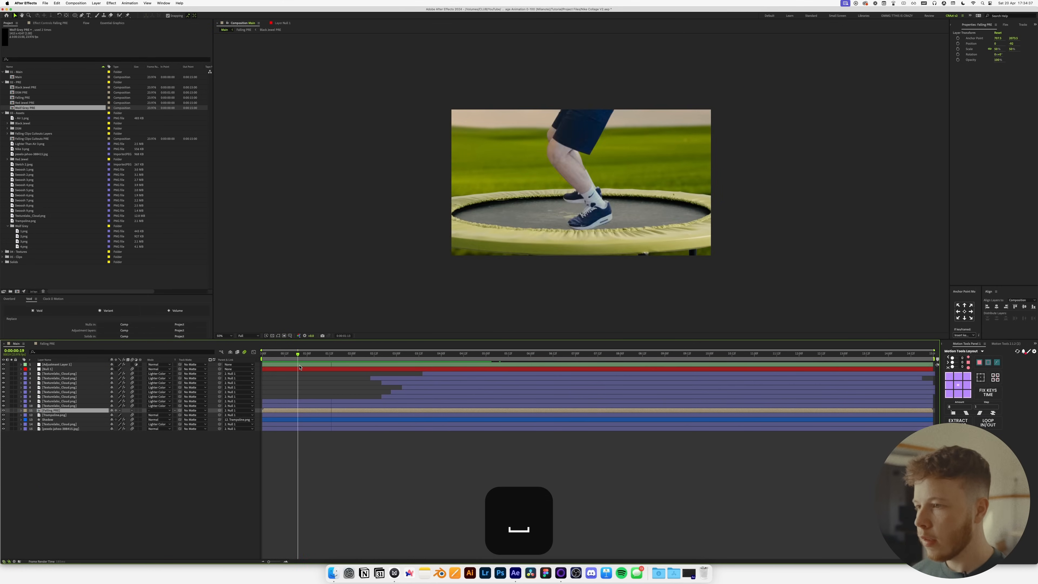
key("space")
mouse_move(350, 358)
left_mouse_down()
mouse_move(322, 360)
mouse_move(347, 361)
left_mouse_up()
left_click(47, 344)
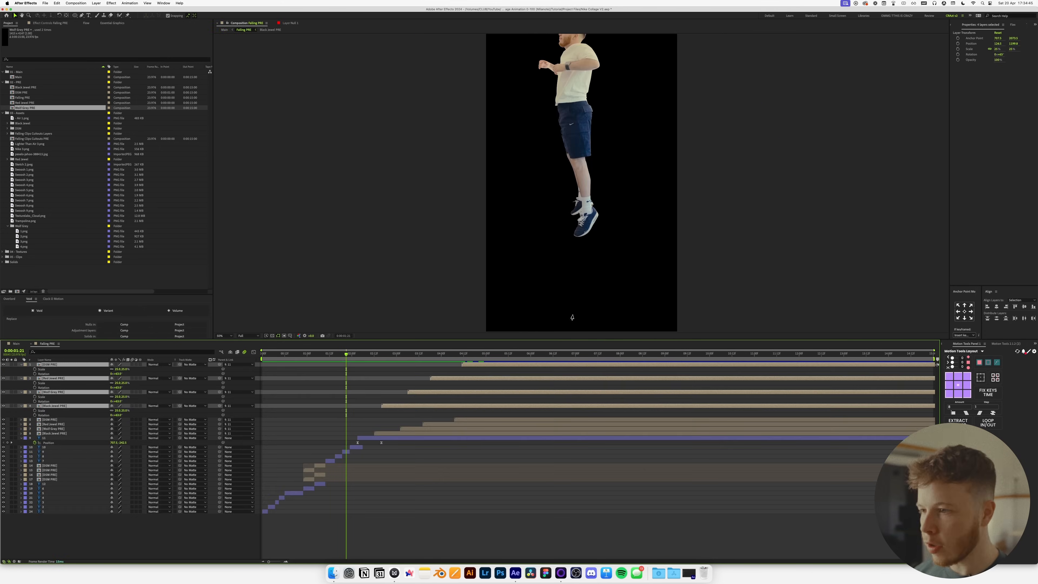
left_click(320, 465)
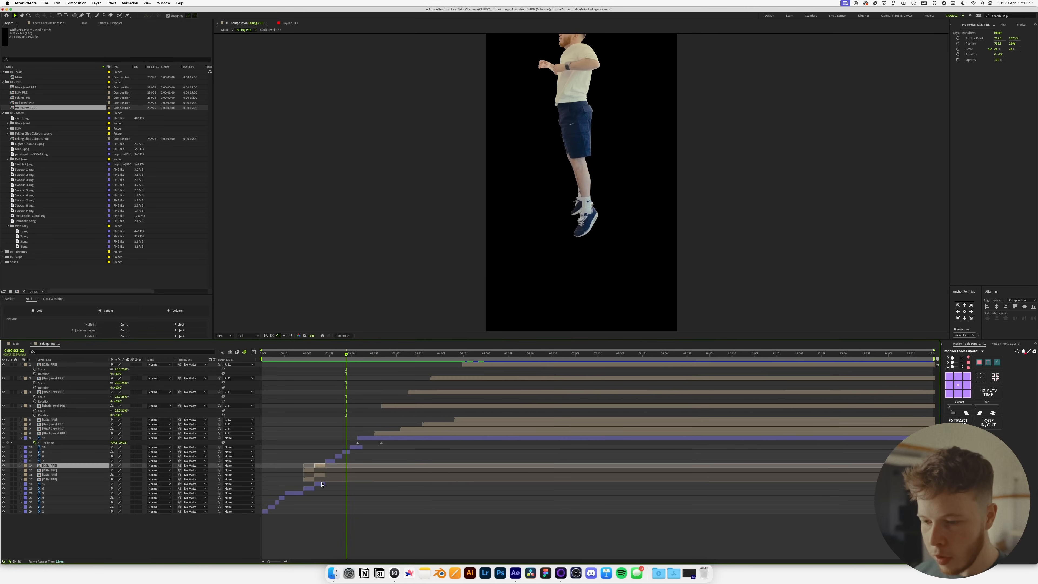
left_click(325, 475, "shift")
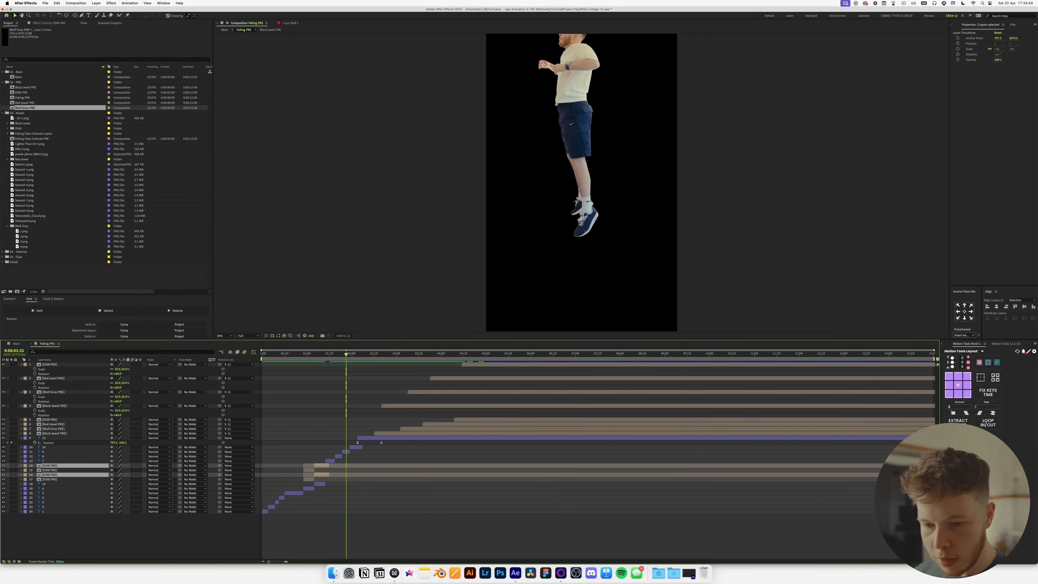
left_click_drag(45, 466, 49, 463)
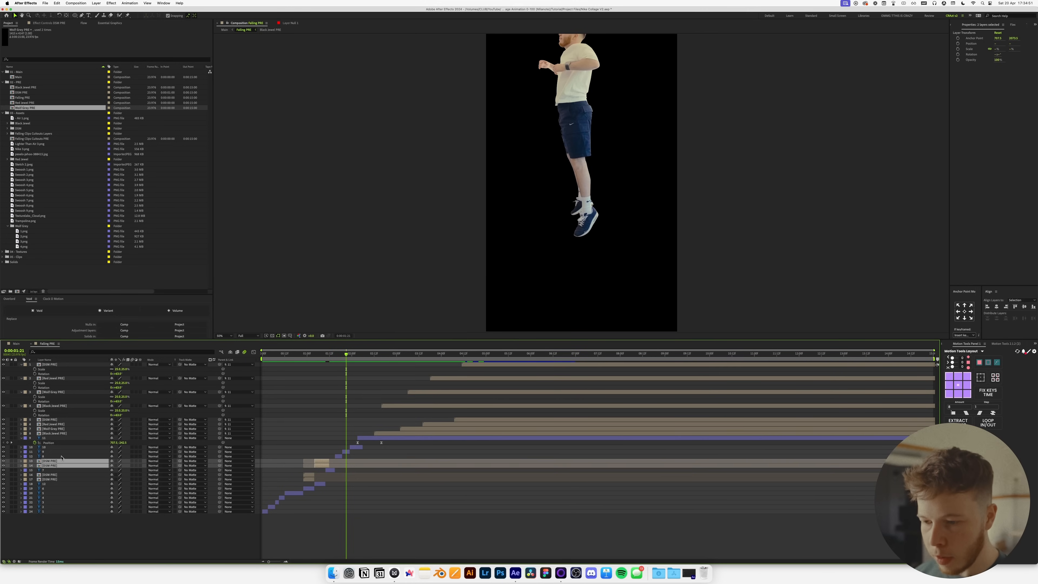
Preview the jump with the adjusted DSM shoes in the Main composition and save the project.
left_click(12, 344)
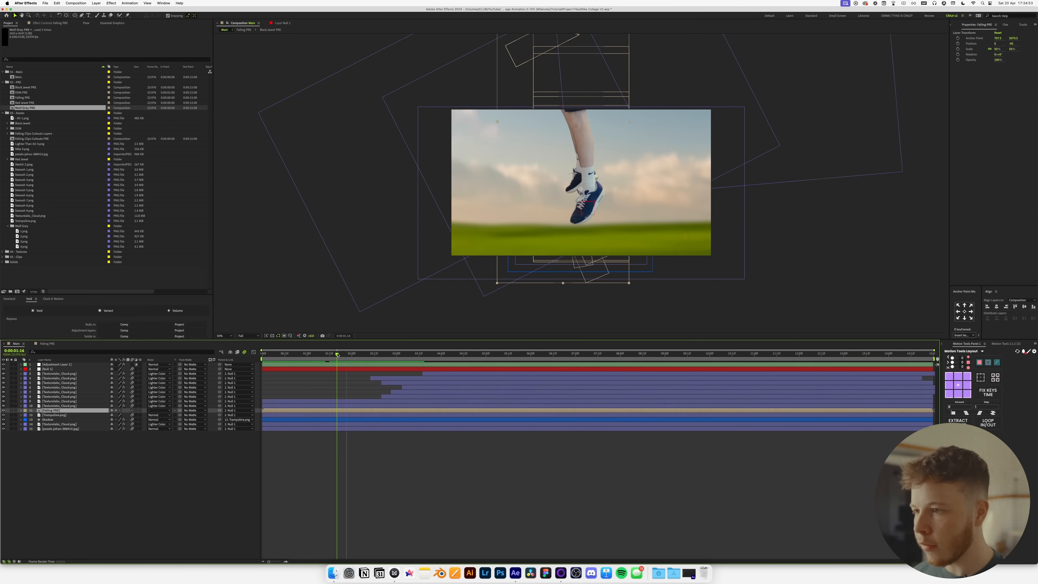
left_click_drag(342, 354, 303, 359)
key("space")
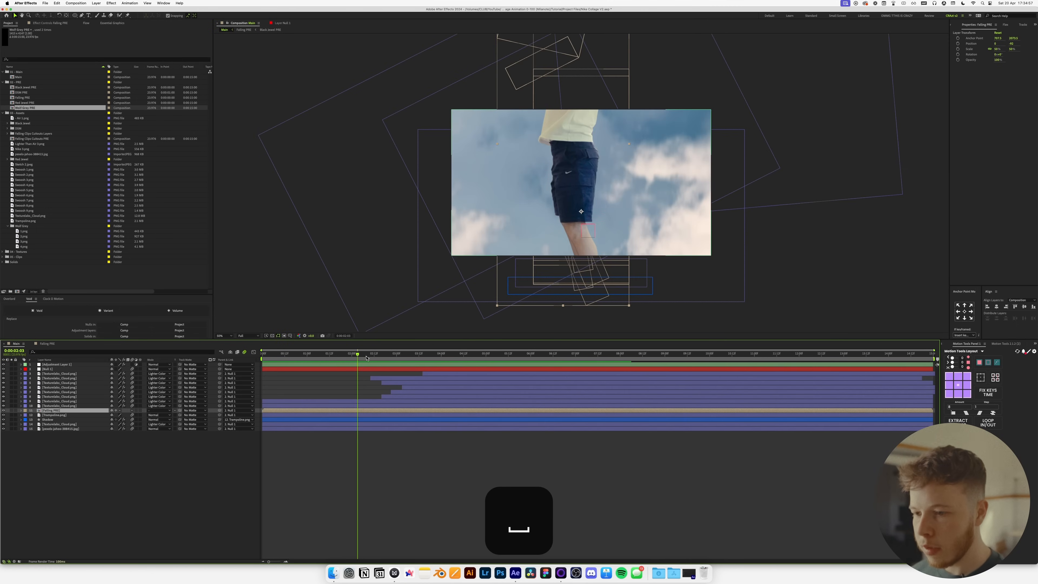
key("super+s")
Play Main from 0:00:00:19 to review the jump, the fall and the shoe changes.
left_click(47, 344)
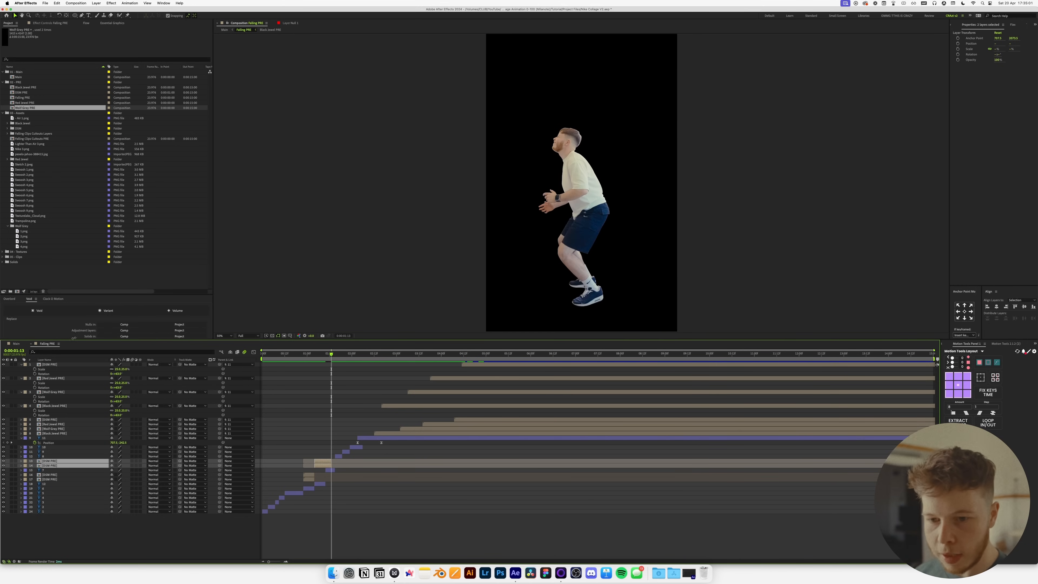
left_click(16, 345)
left_click(295, 354)
key("space")
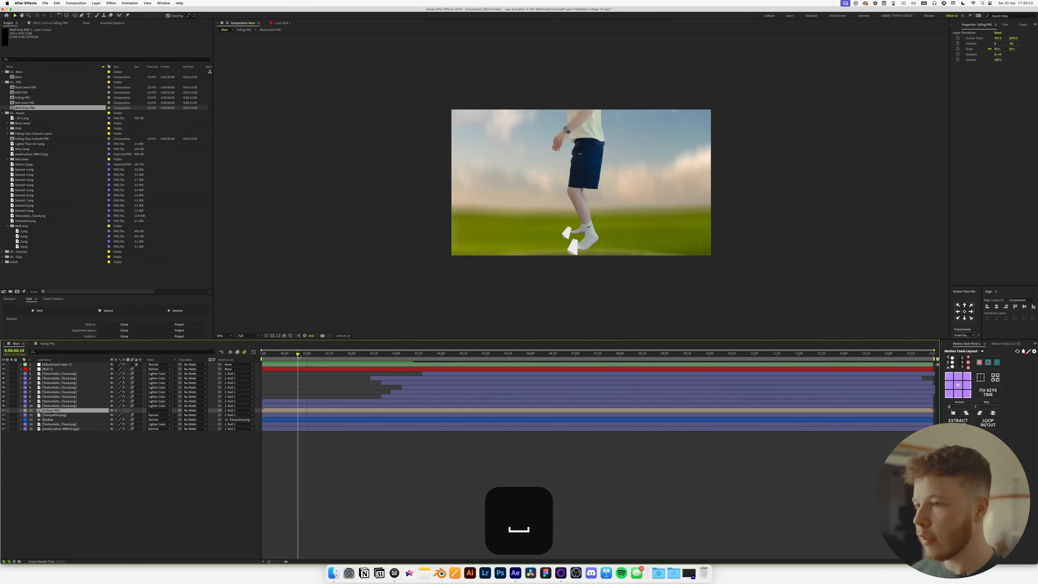
key("space")
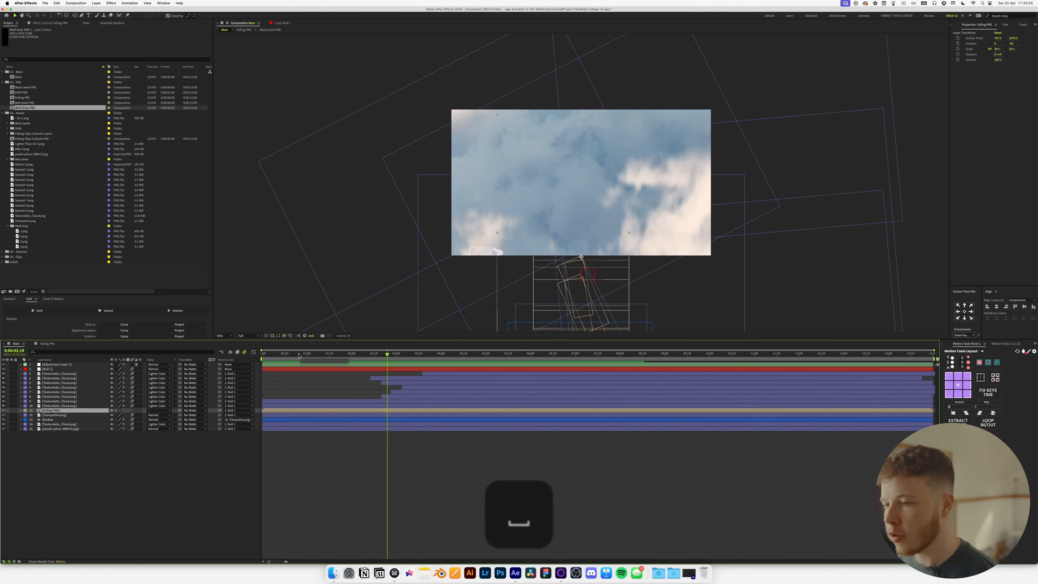
key("space")
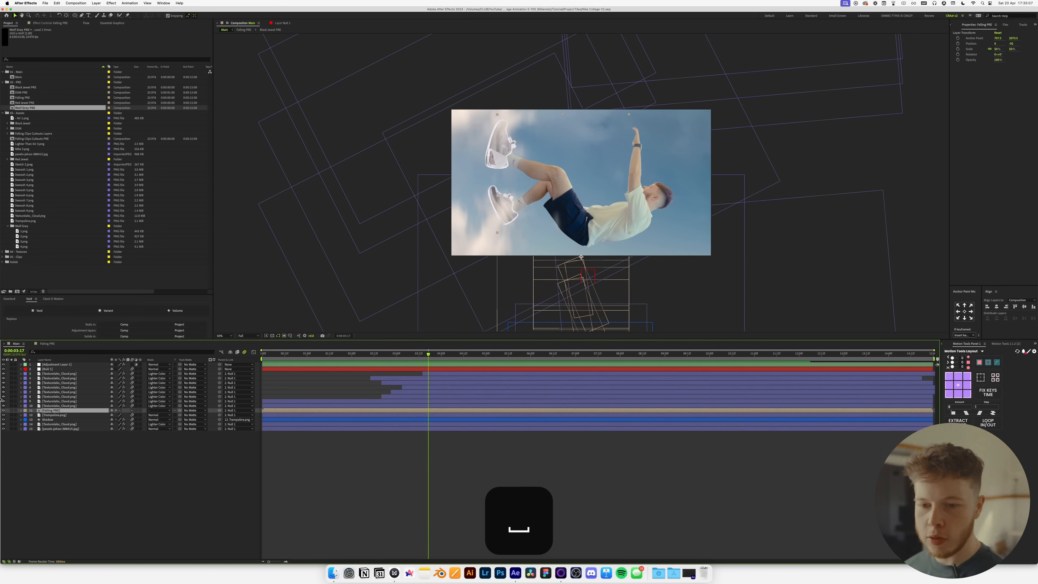
In Falling PRE, pre-compose layer 11 and the eight shoe pre-comps above it as Falling Person PRE.
left_click(57, 344)
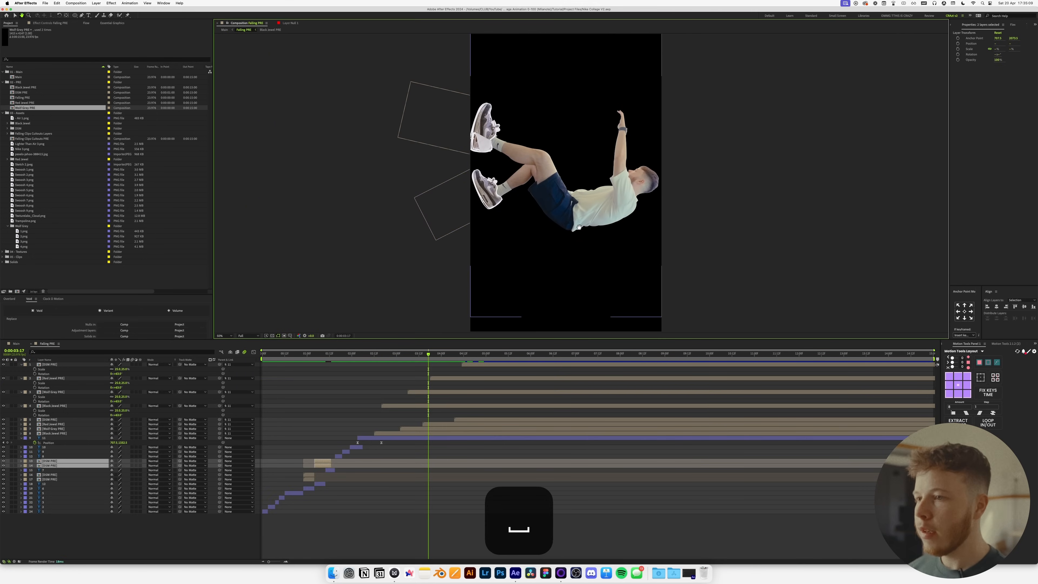
left_click(405, 438)
left_click(48, 365, "shift")
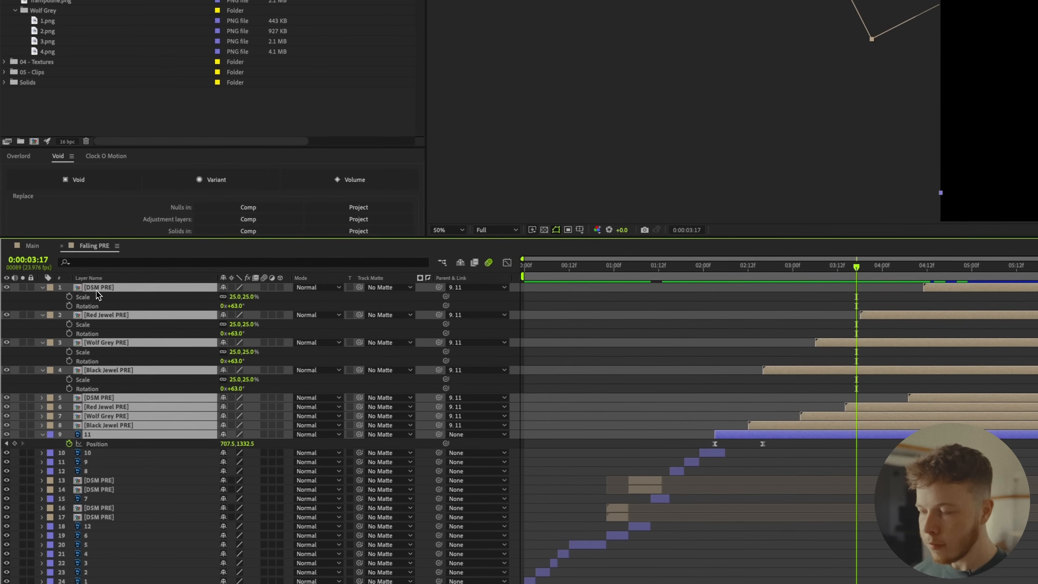
key("super+shift+c")
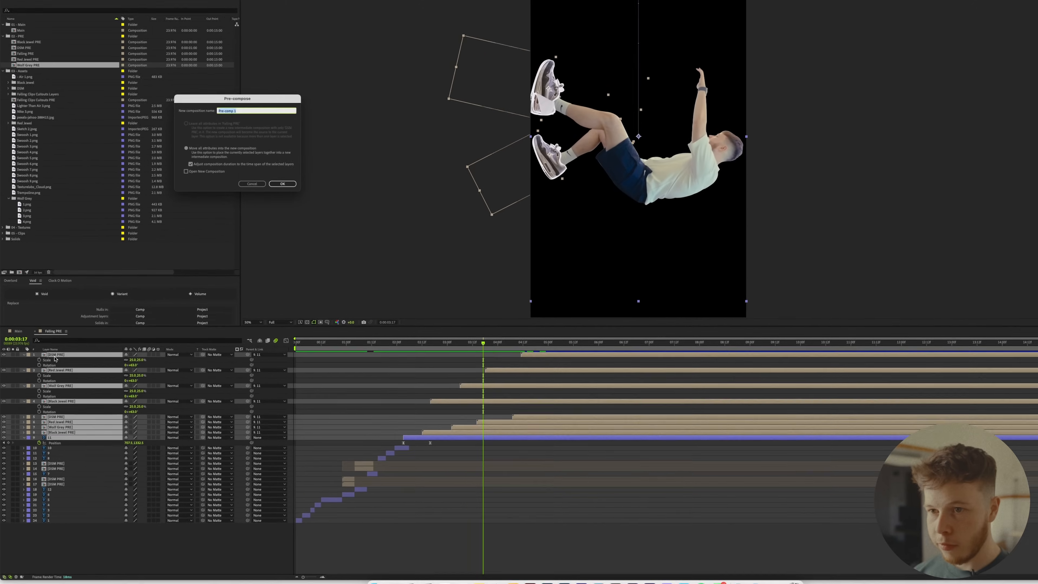
type("Falling Person P")
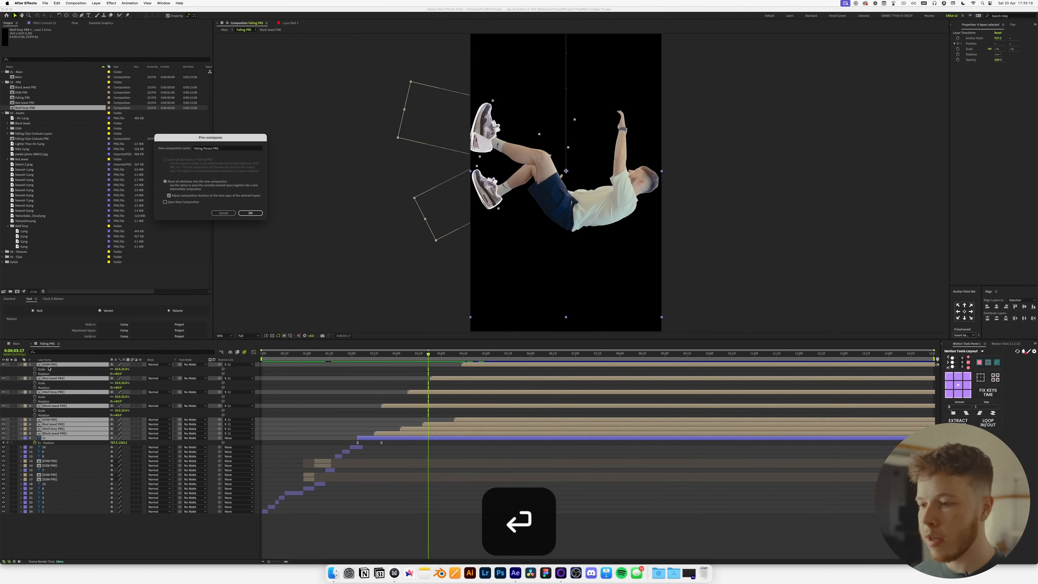
Confirm the Falling Person PRE pre-composition, save the project, and keyframe Puppet pin positions on the figure across its fall.
key("Return")
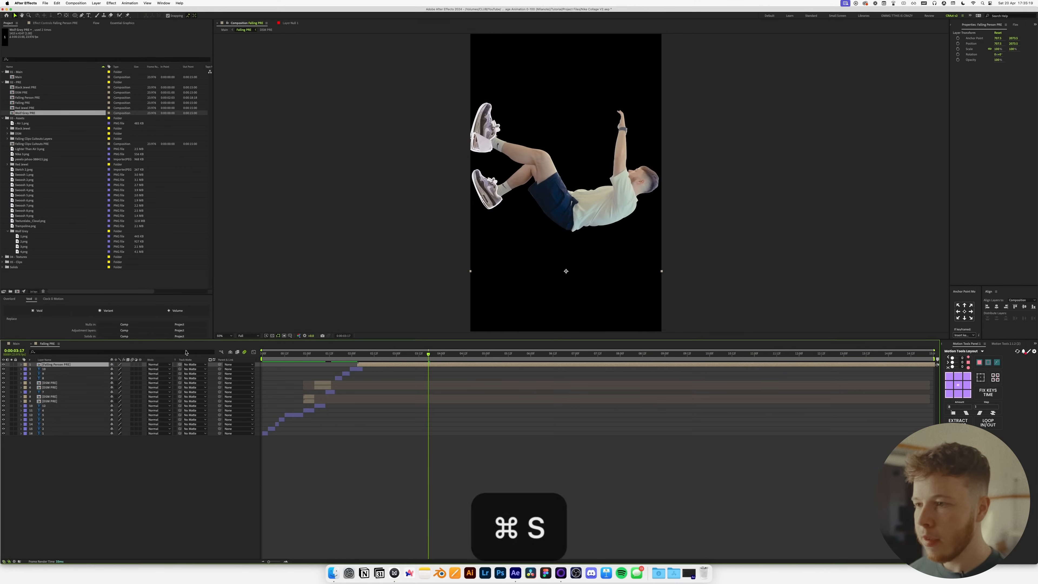
key("super+s")
key("space")
left_click_drag(527, 180, 539, 179)
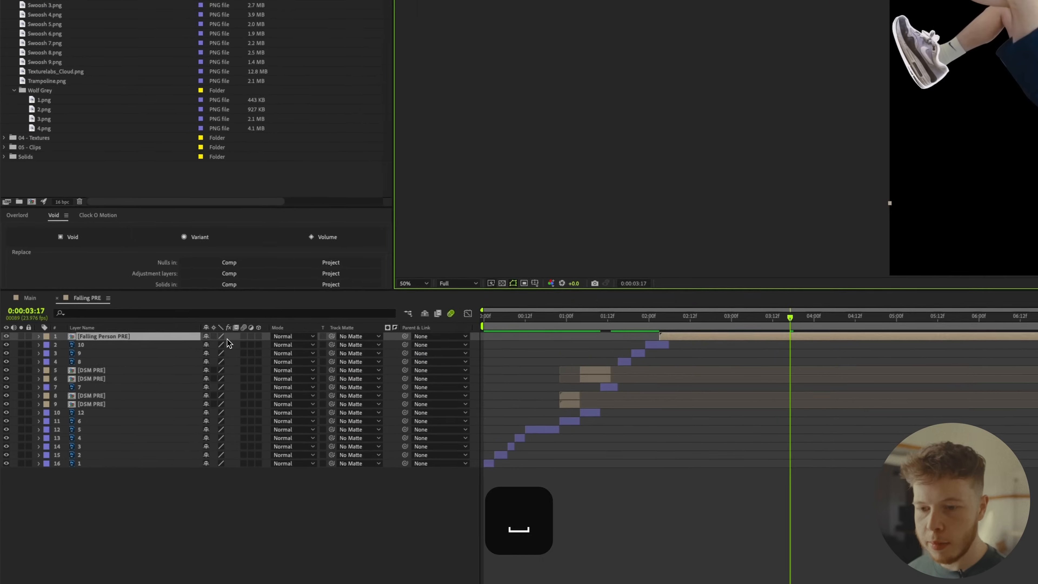
left_click(116, 365)
key("space")
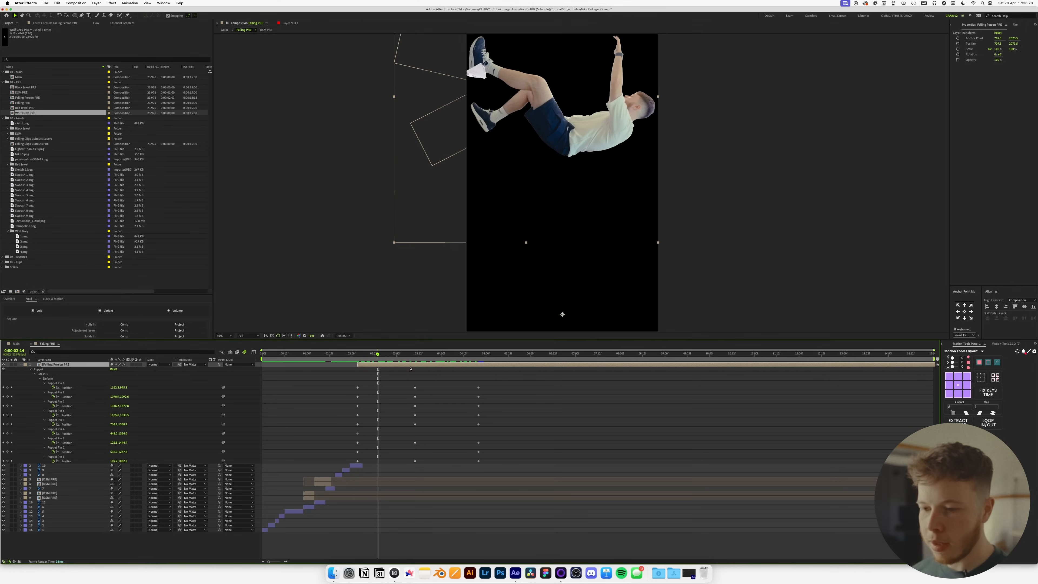
Add a Transform effect to Falling Person PRE with a wiggle expression of frequency 1 on its position, and preview Main from the start.
key("ctrl+space")
key("Return")
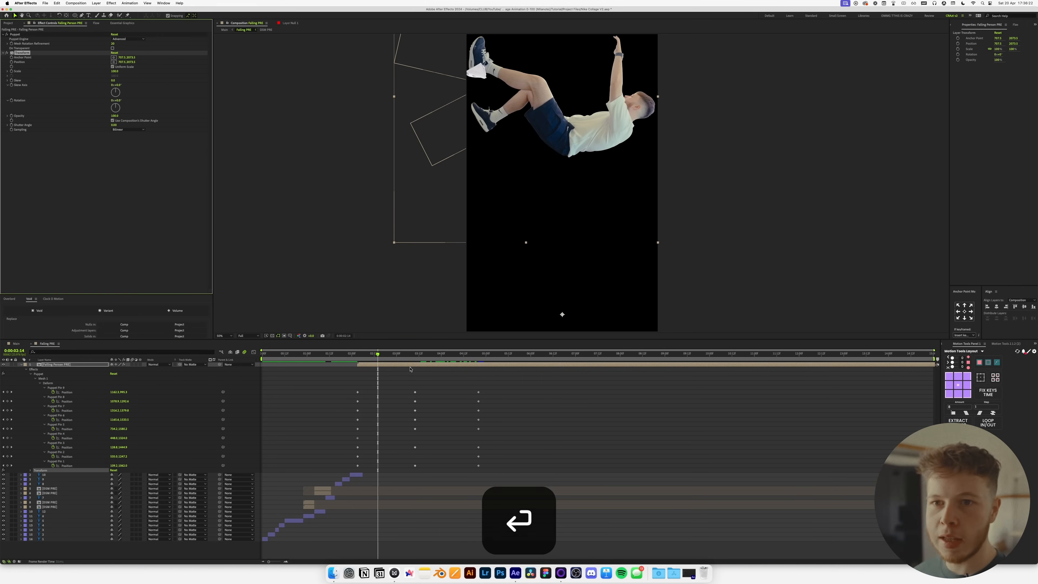
left_click(11, 62, "alt")
type("wigg")
key("Return")
type("1,19")
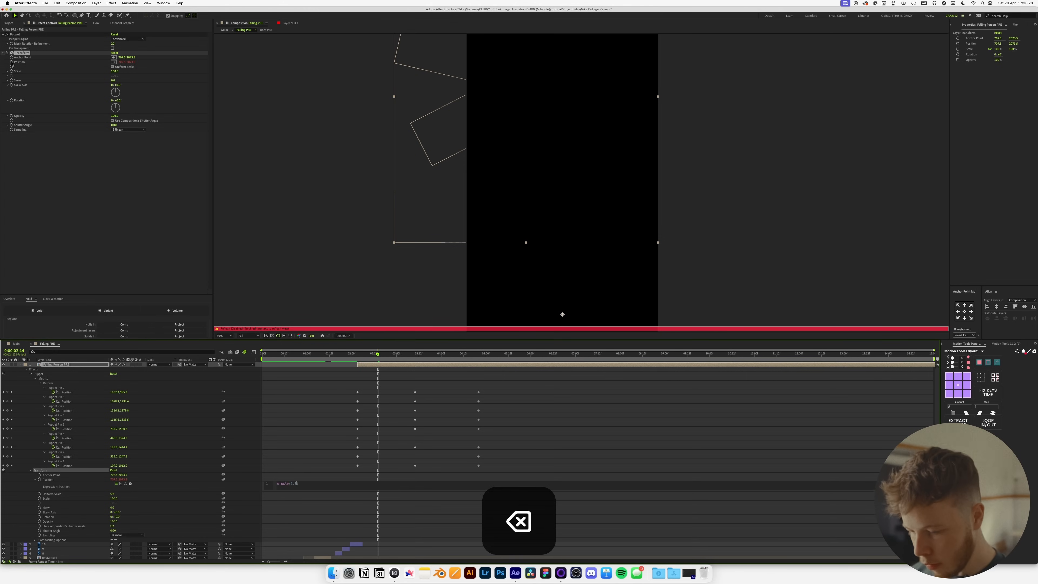
left_click(494, 315)
key("u")
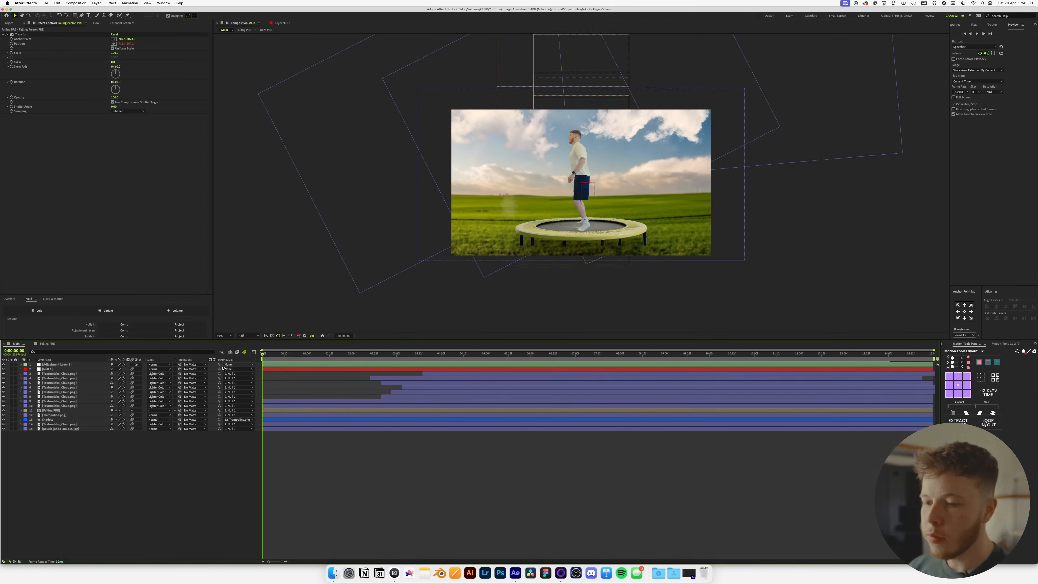
key("space")
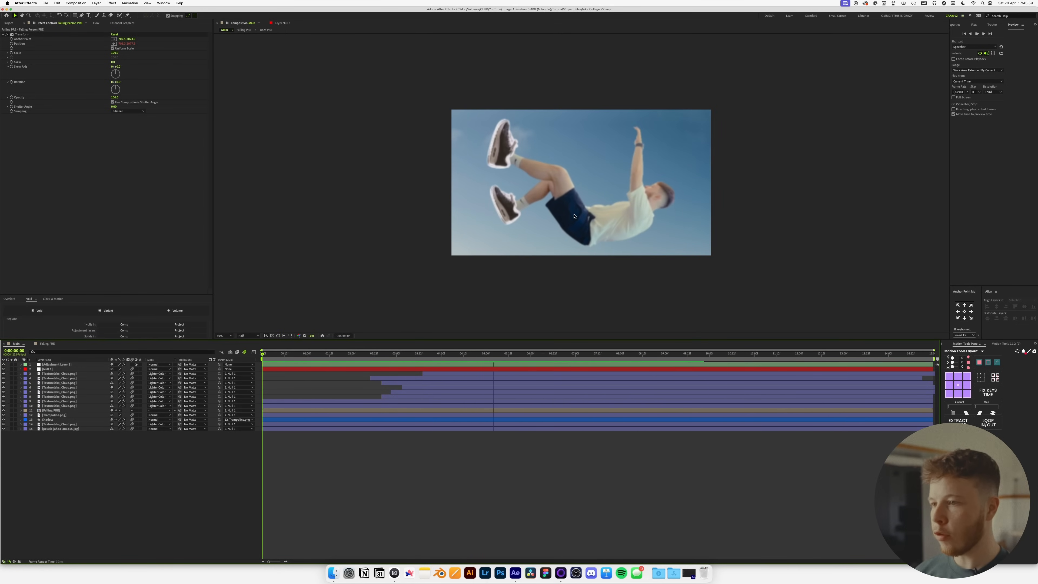
key("space")
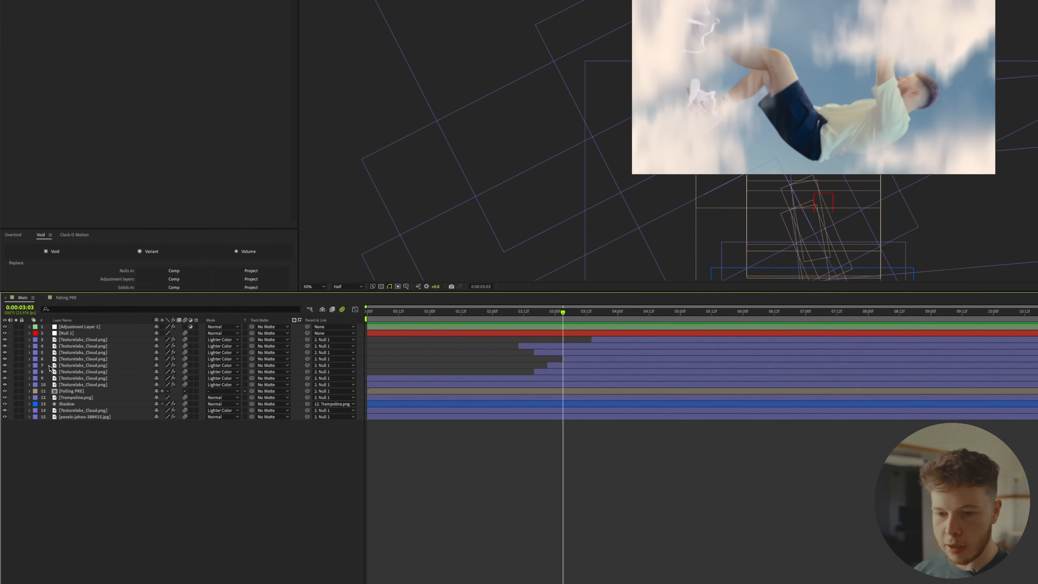
Duplicate two of the later-starting Texturelabs_Cloud.png layers in Main twice, staggering each pair of copies further along the timeline.
left_click(88, 347)
left_click(585, 353, "super")
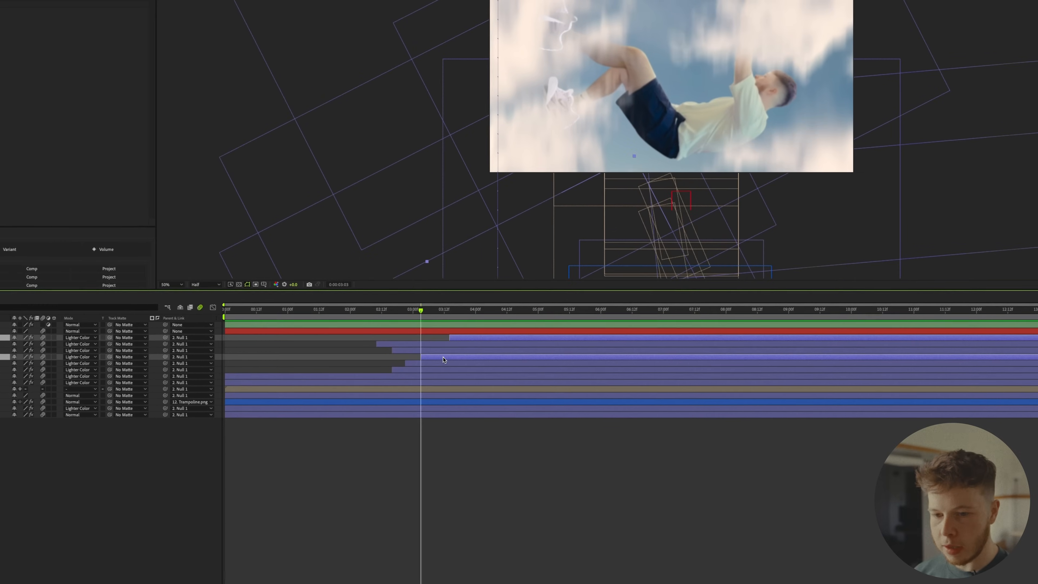
key("super+d")
left_click_drag(583, 359, 632, 362)
left_click_drag(408, 311, 527, 321)
key("super+d")
left_click(485, 372)
key("super+z")
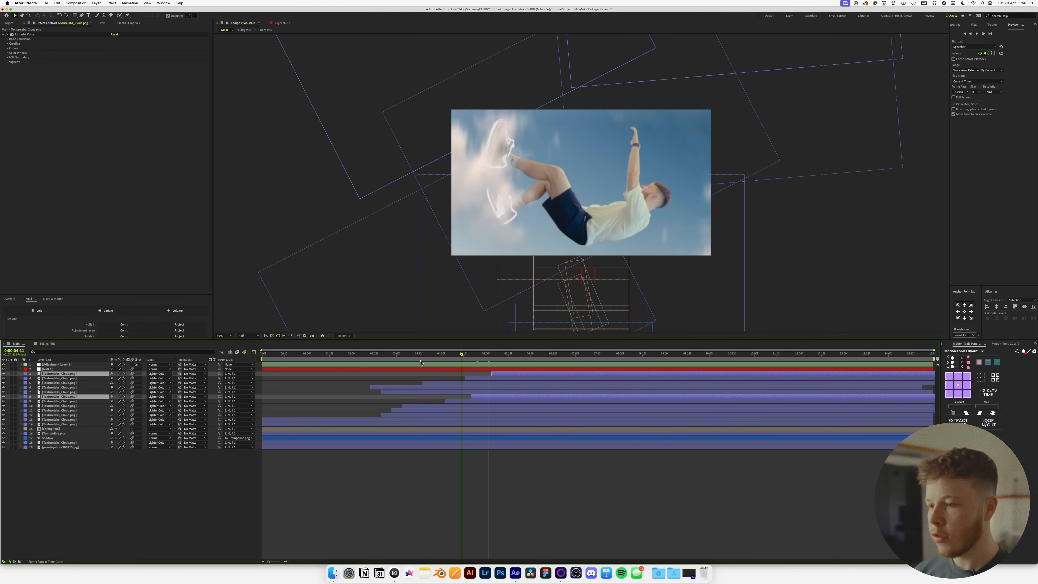
Play Main to review the fall with the additional clouds, and save the project.
key("space")
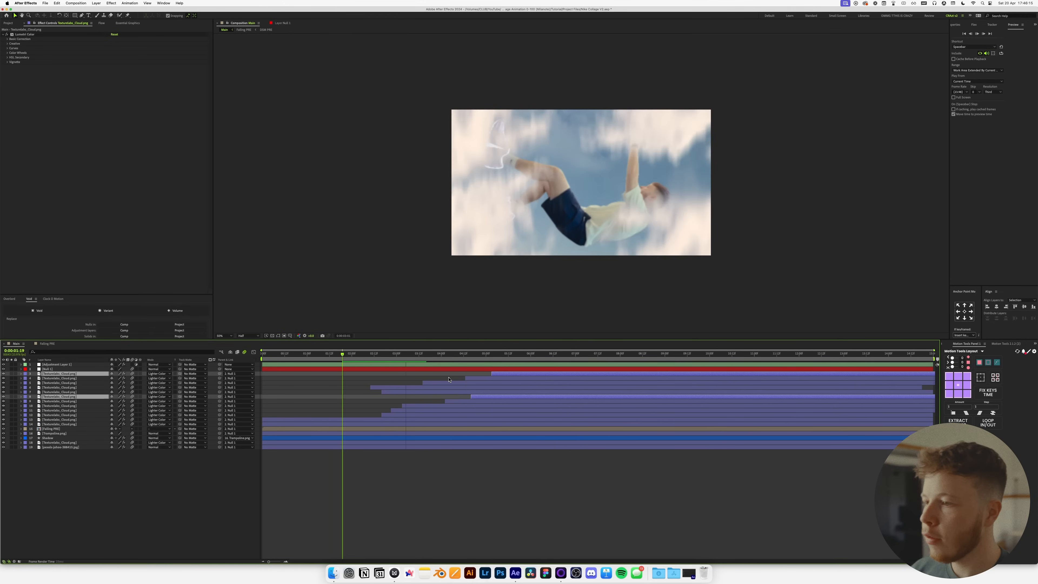
key("space")
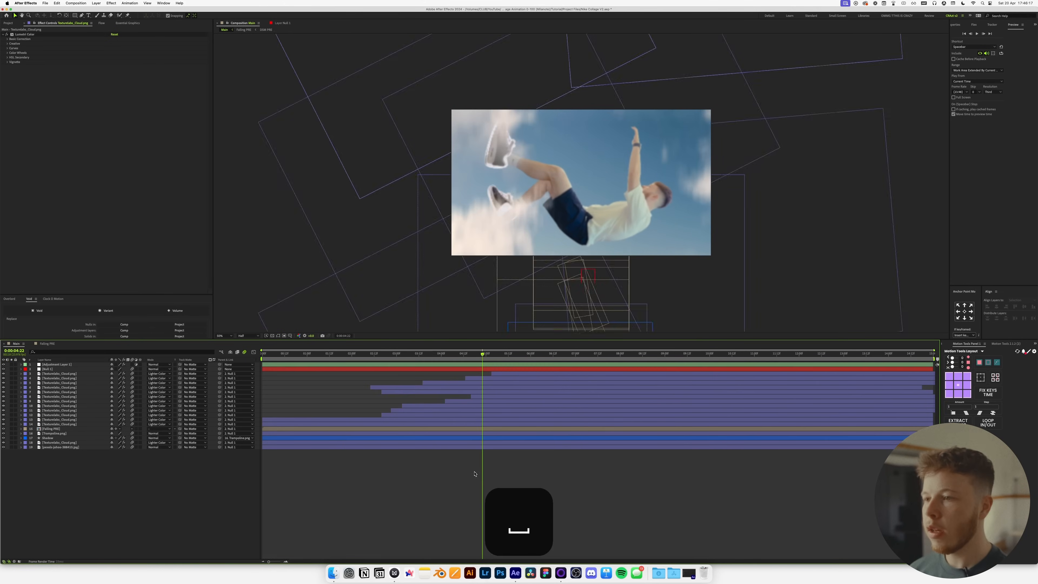
key("space")
key("super+s")
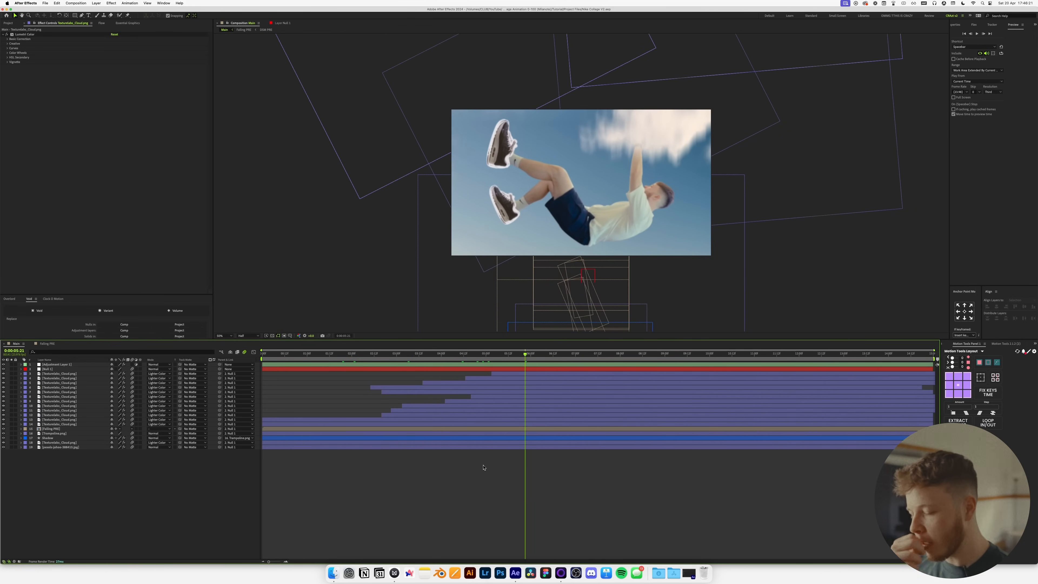
Check the title screen sketch on the Milanote storyboard, and create a 1920 × 1080 px solid named Background with color F3F3F3 in Main.
key("super+Tab")
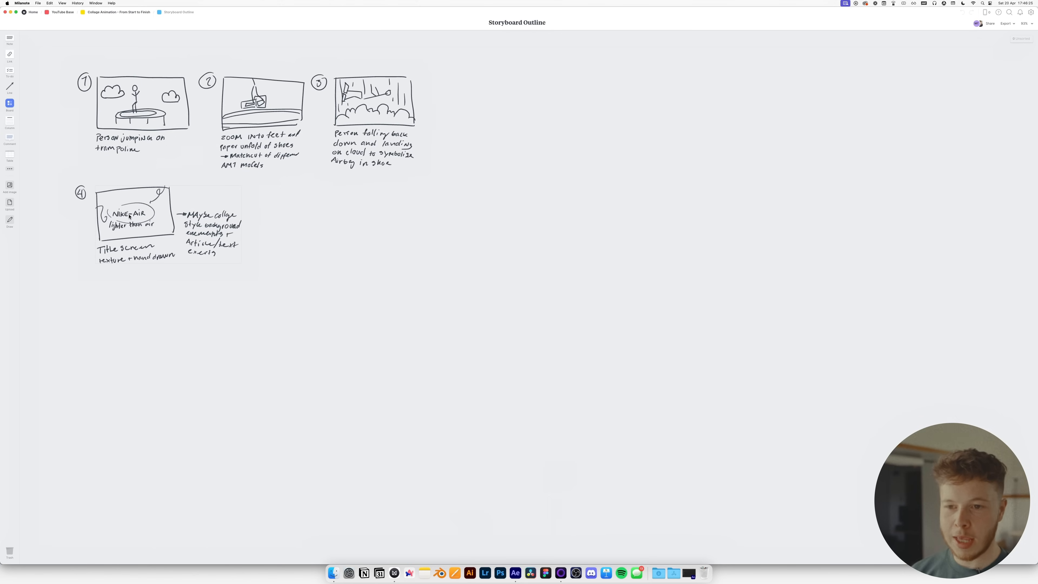
key("super+Tab")
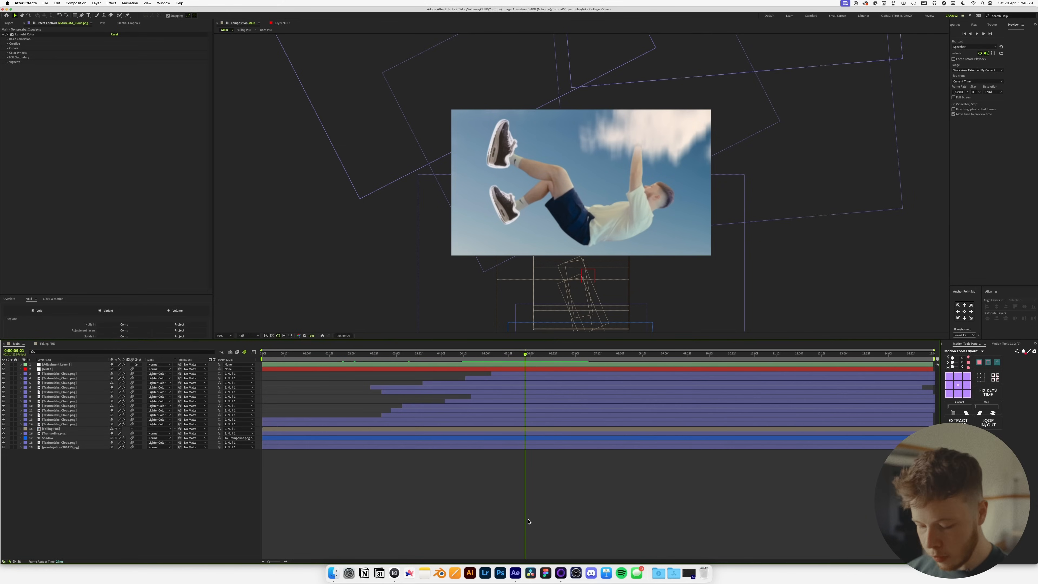
key("super+y")
type("Background")
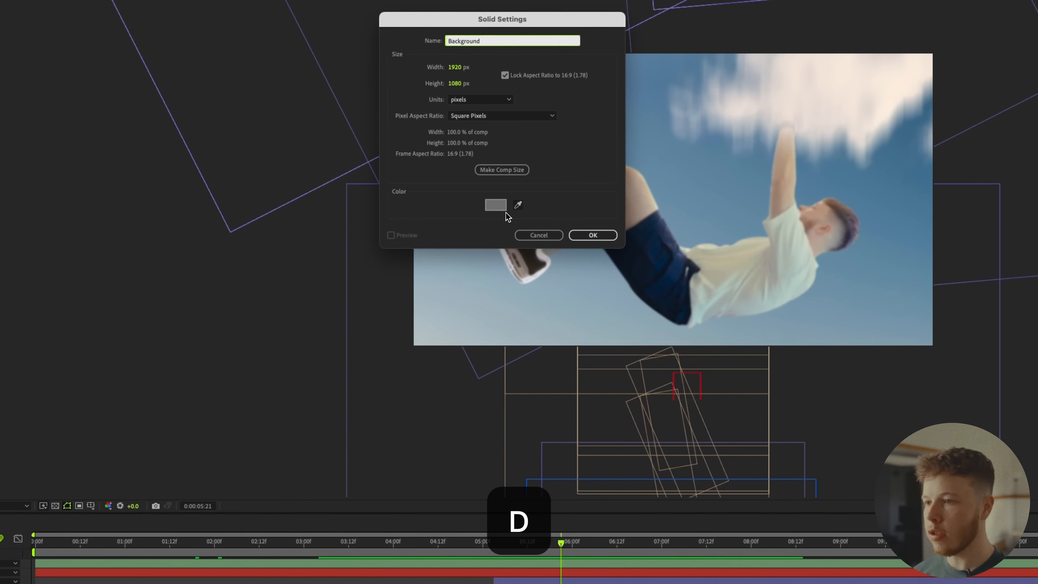
left_click(499, 206)
type("F3F3F3")
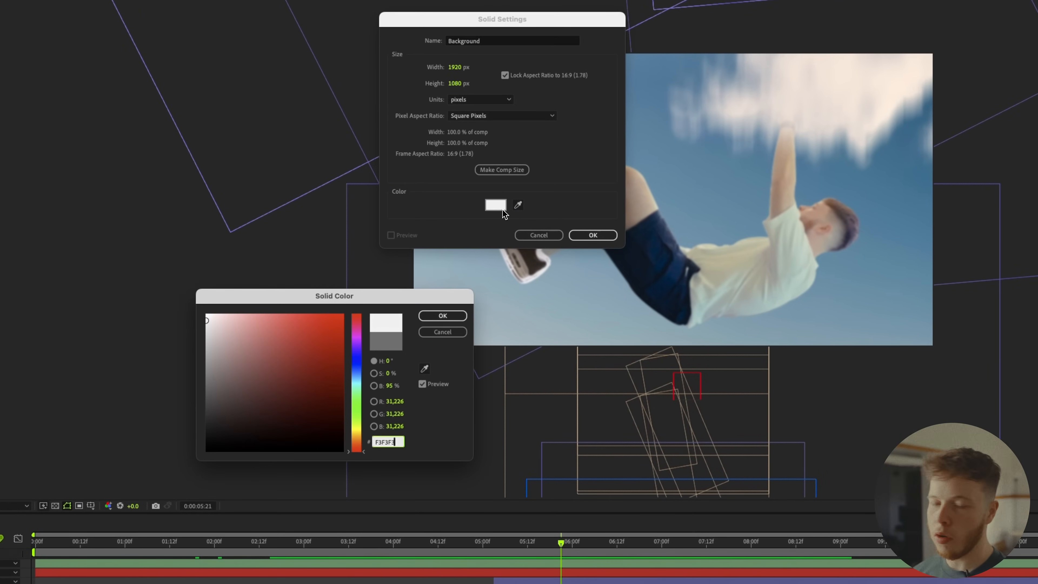
key("Return")
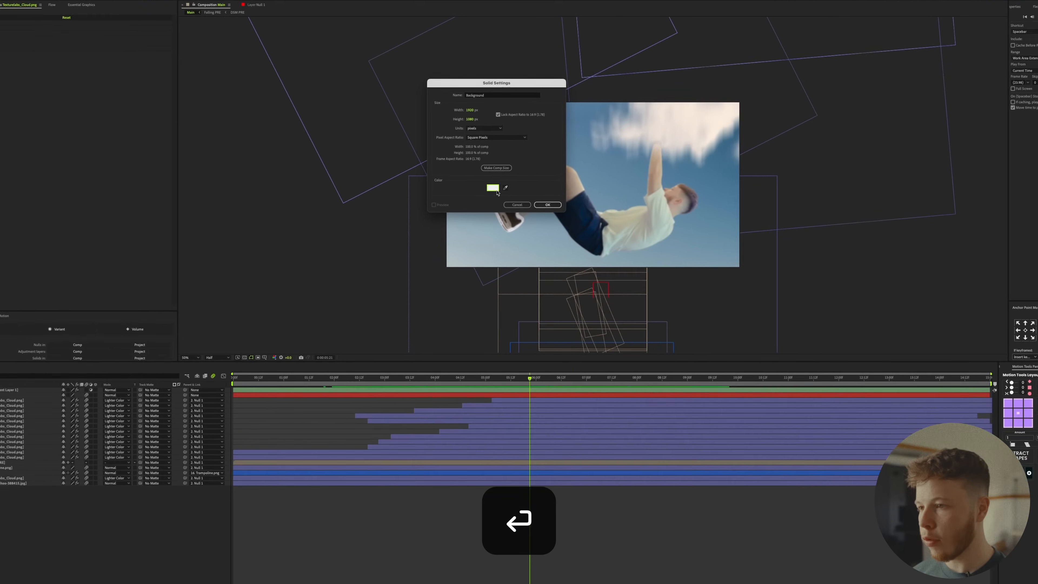
key("Return")
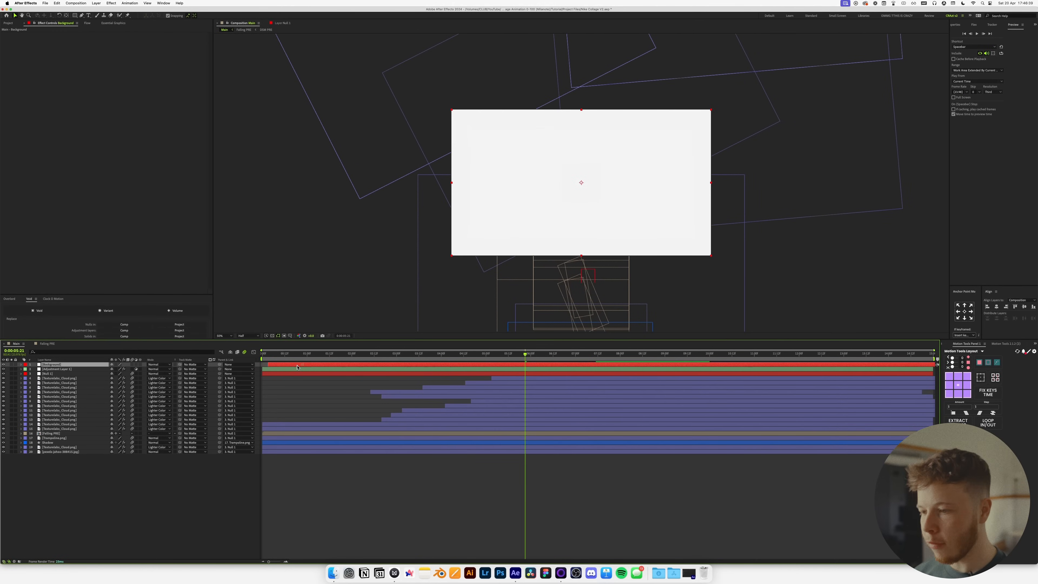
Start the Background solid at about 0:00:05:10, after the fall, and save the project.
left_click_drag(556, 368, 477, 364)
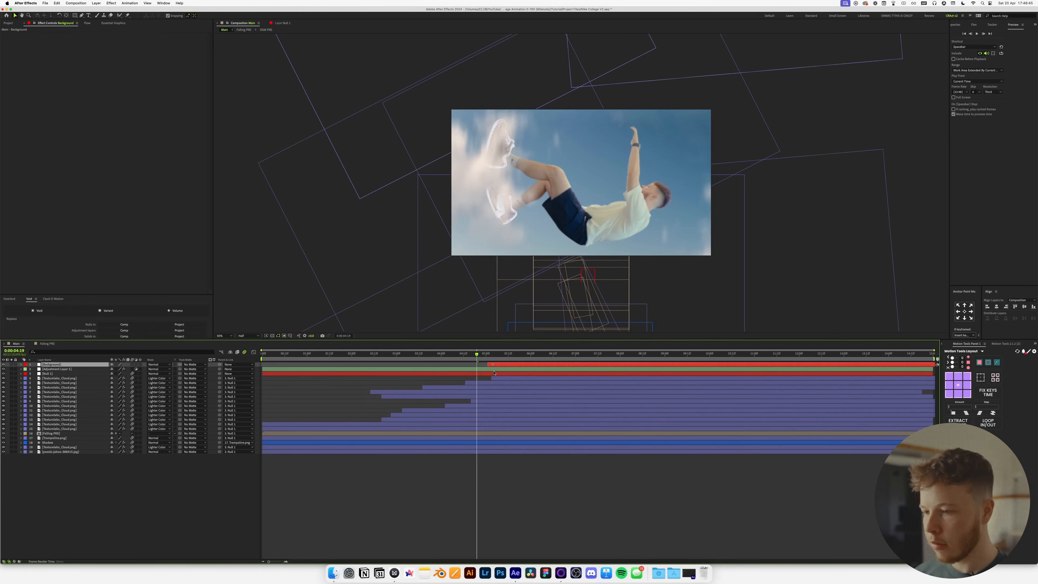
mouse_move(477, 363)
left_mouse_down()
mouse_move(505, 356)
mouse_move(497, 360)
left_mouse_up()
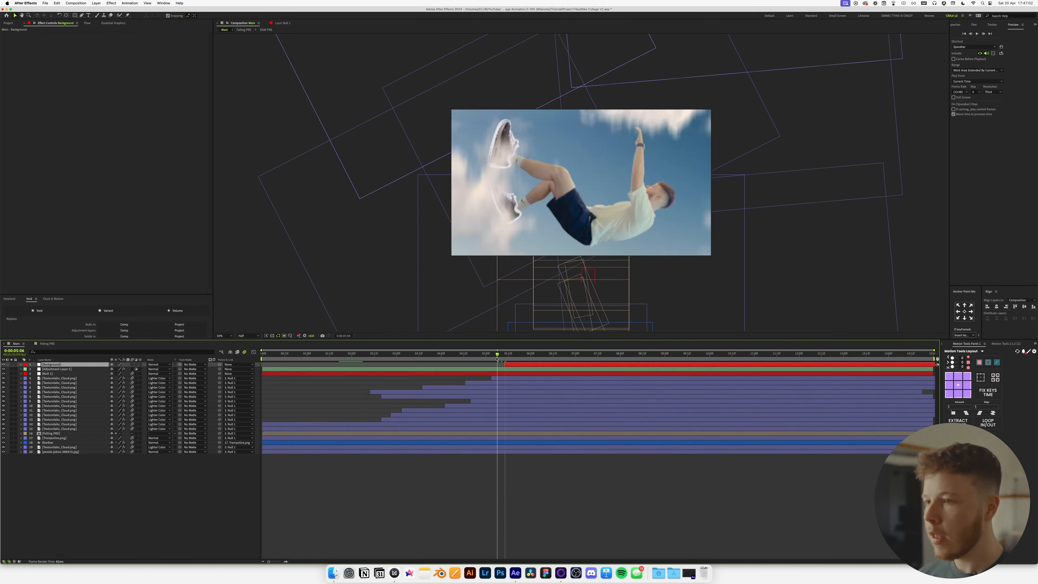
key("super+s")
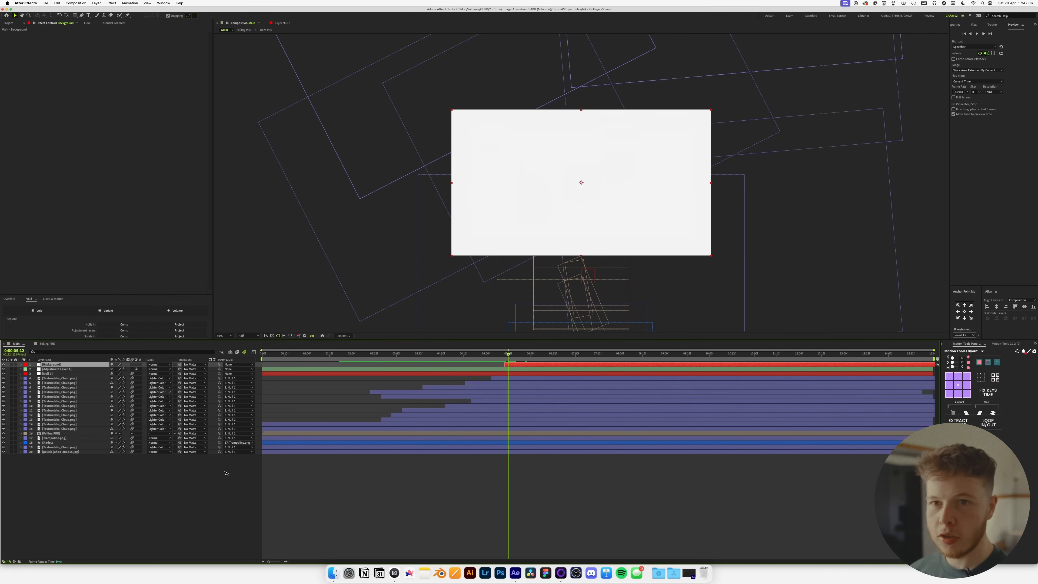
Add Swoosh 1.png to Swoosh 9.png above the Background solid in Main and align their start with it.
left_click(10, 24)
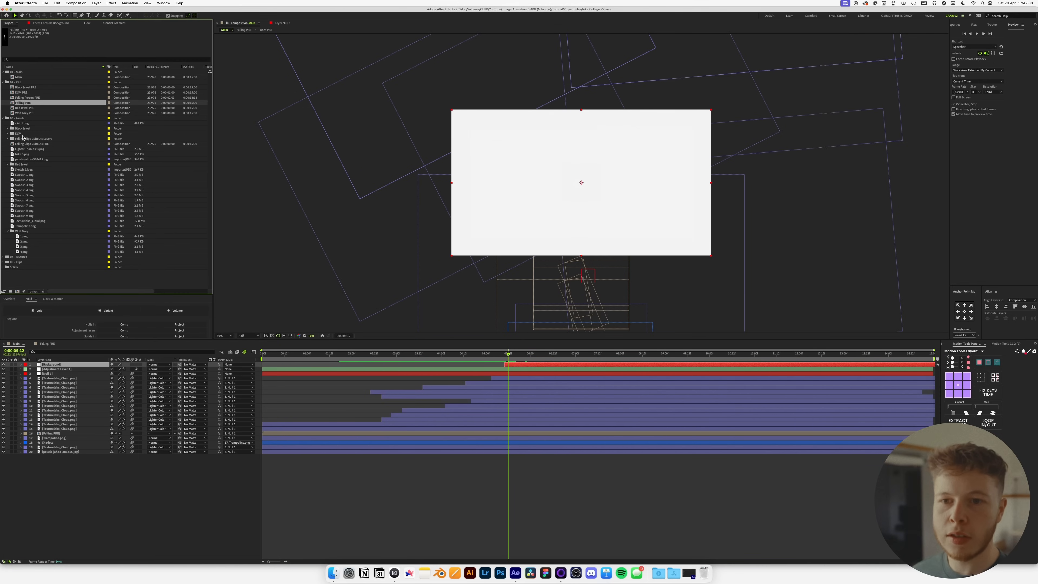
left_click(8, 232)
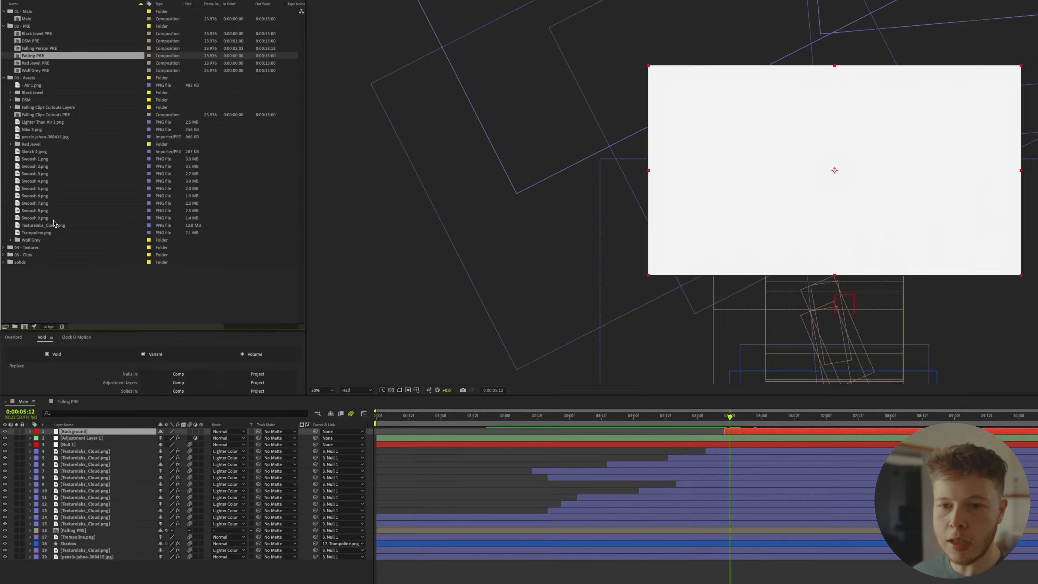
left_click(25, 216)
left_click(32, 175, "shift")
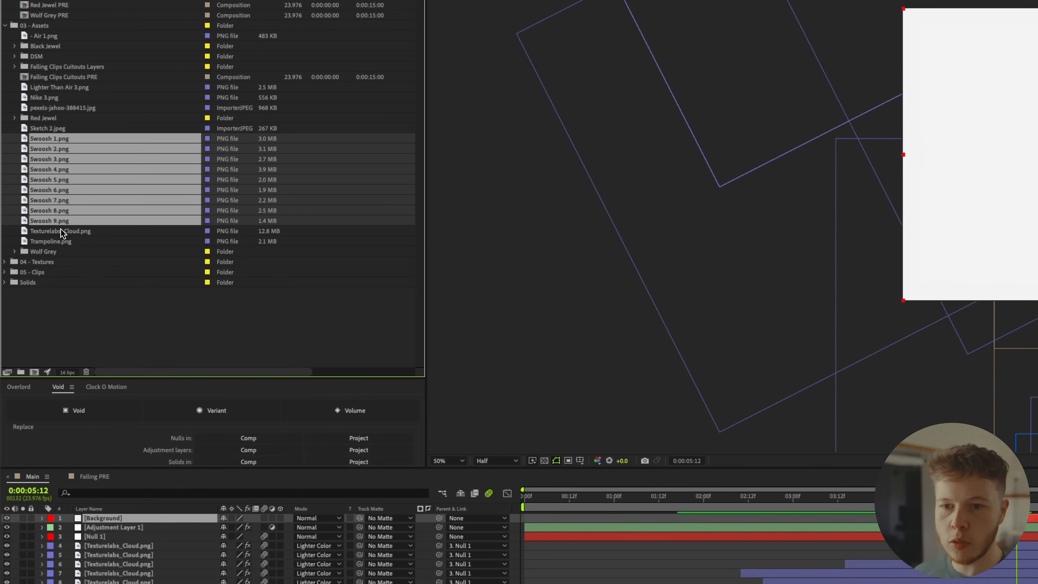
left_click_drag(61, 224, 143, 544)
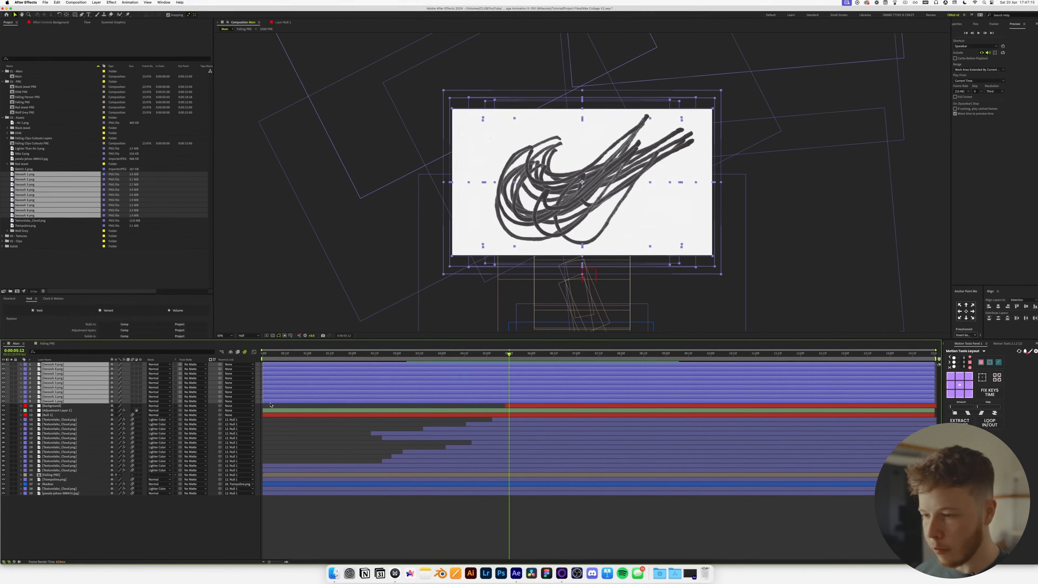
left_click_drag(317, 392, 604, 391)
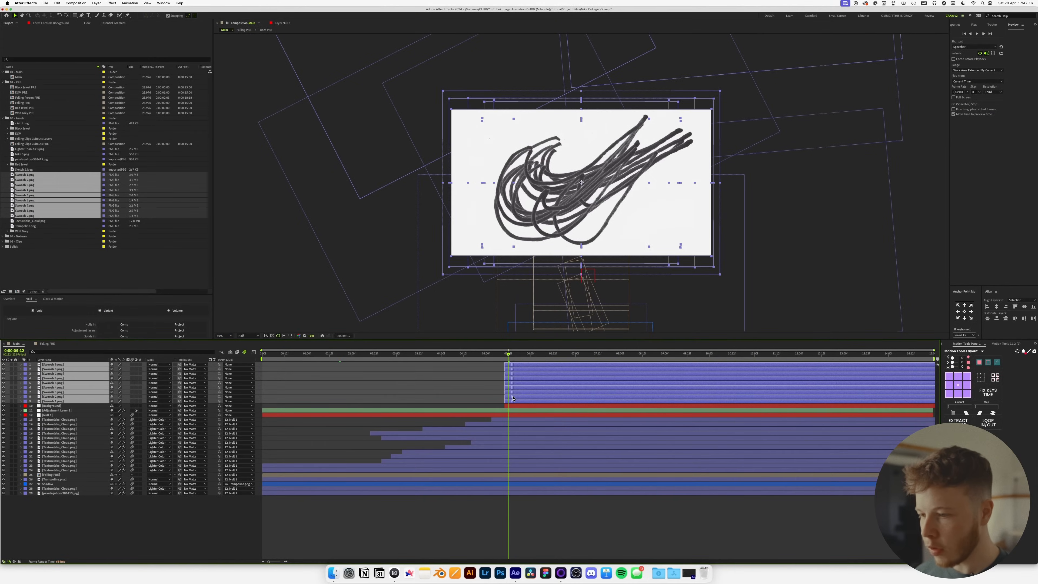
Trim the nine Swoosh layers to end at 0:00:05:11 and sequence them one after another.
key("super+Left")
key("super+Right")
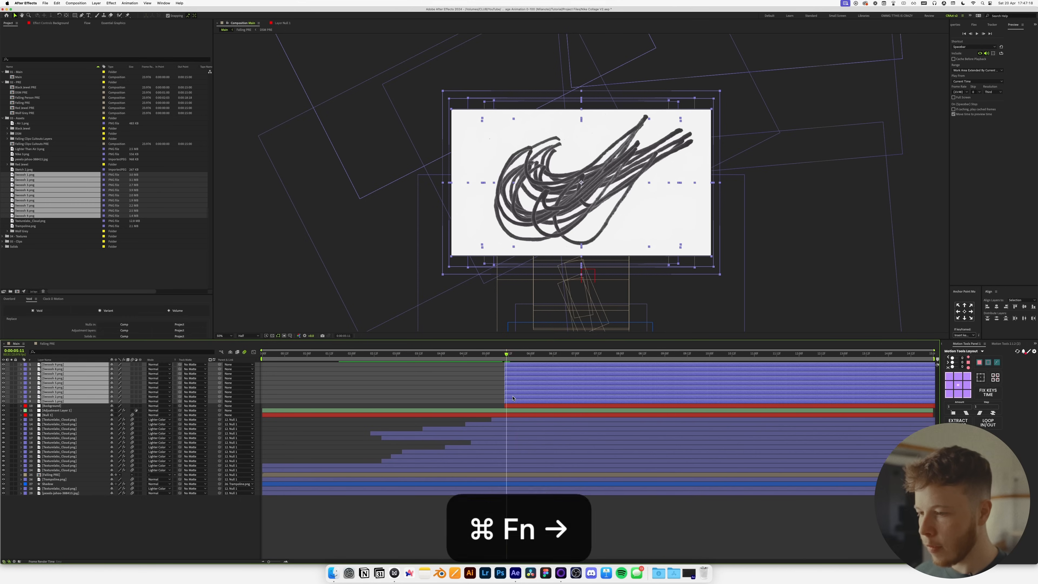
key("super+Left")
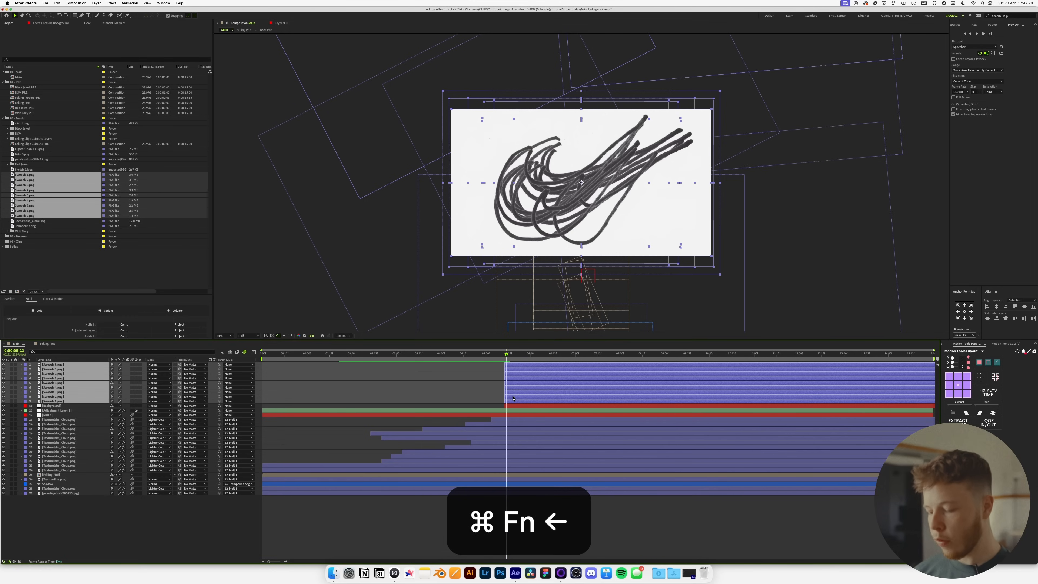
key("alt+bracketright")
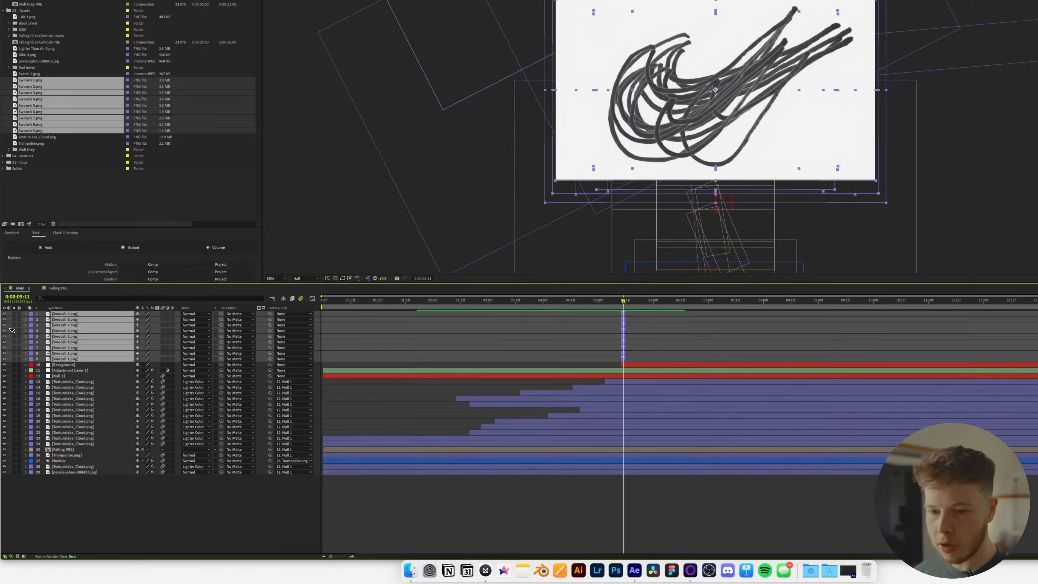
right_click(57, 381)
mouse_move(180, 359)
left_click(332, 449)
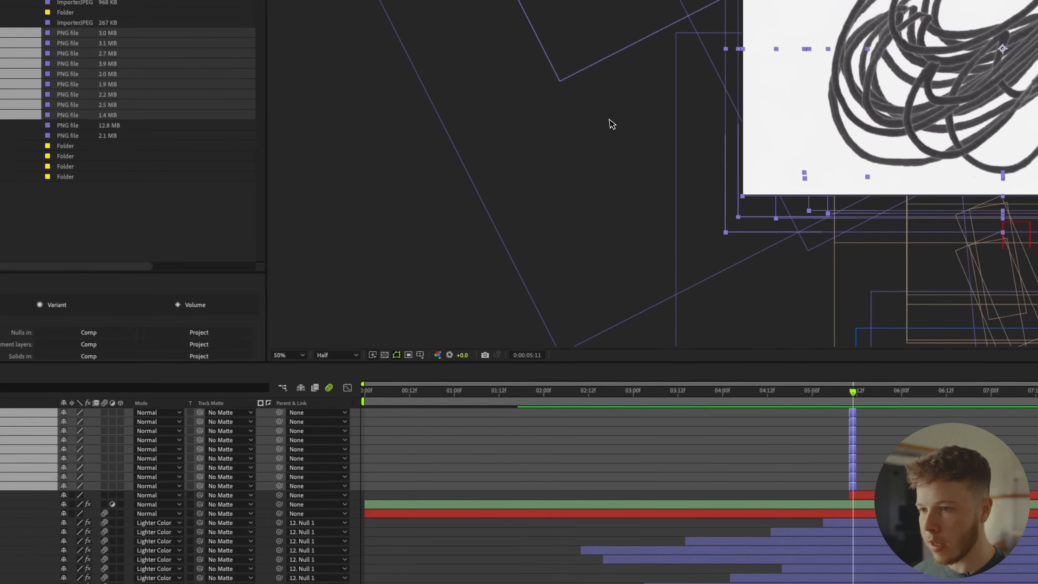
left_click(616, 105)
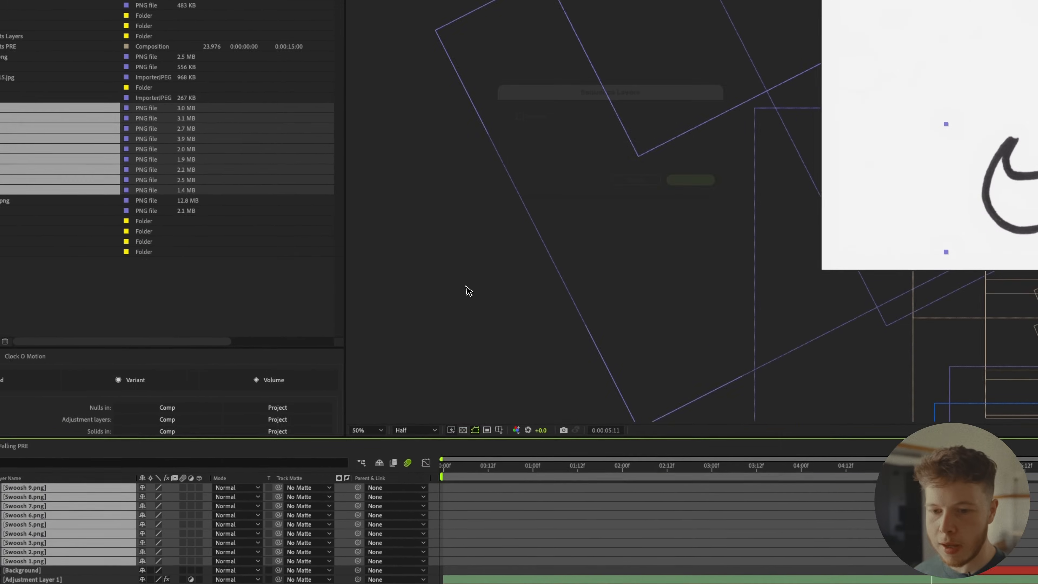
Label the nine Swoosh layers green and shift them about five frames earlier than the start of the Background solid.
left_click(51, 251)
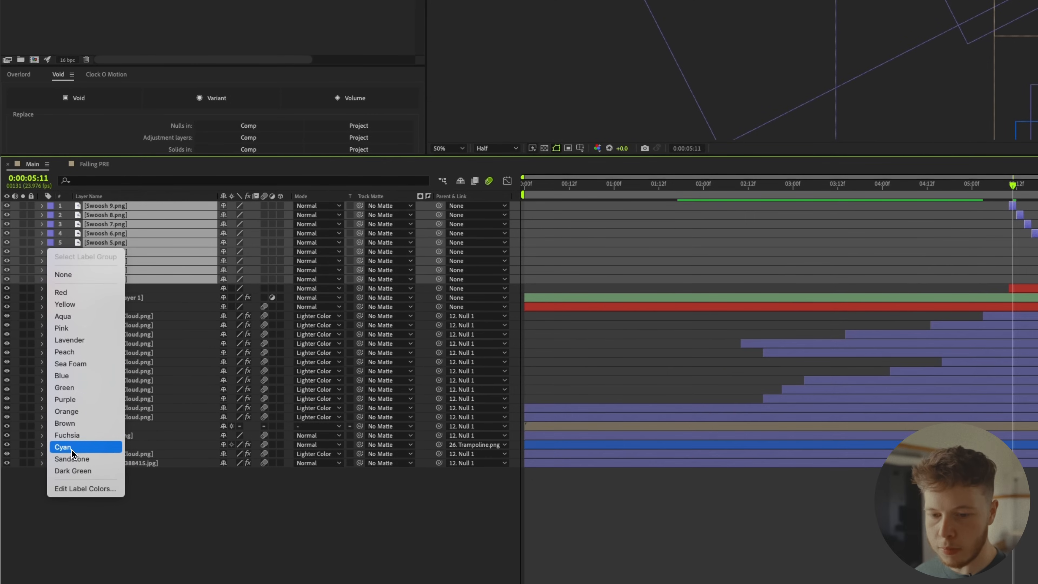
left_click(80, 388)
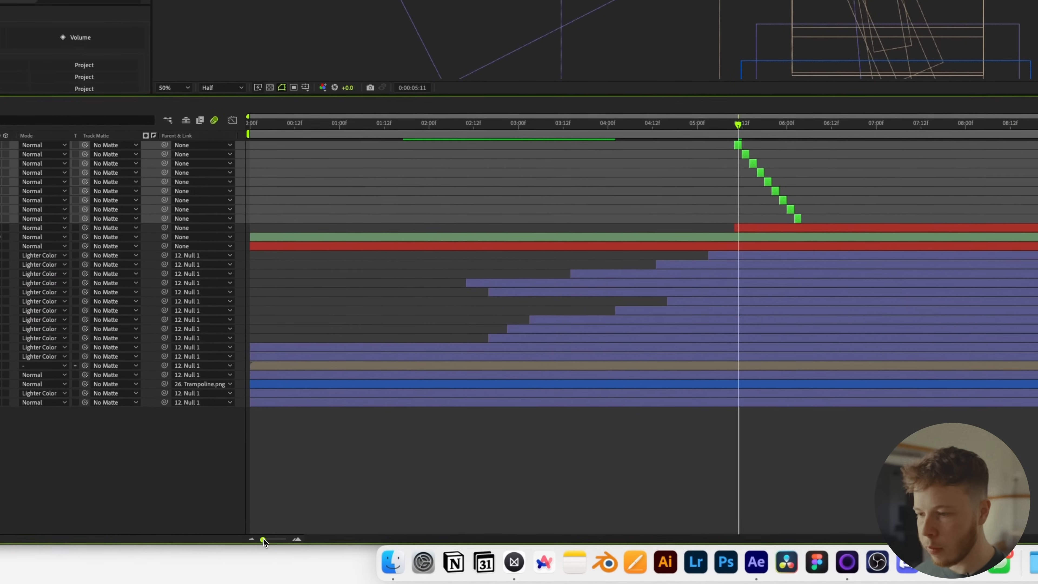
left_click_drag(263, 540, 286, 538)
left_click_drag(608, 214, 505, 232)
left_click_drag(564, 326, 662, 361)
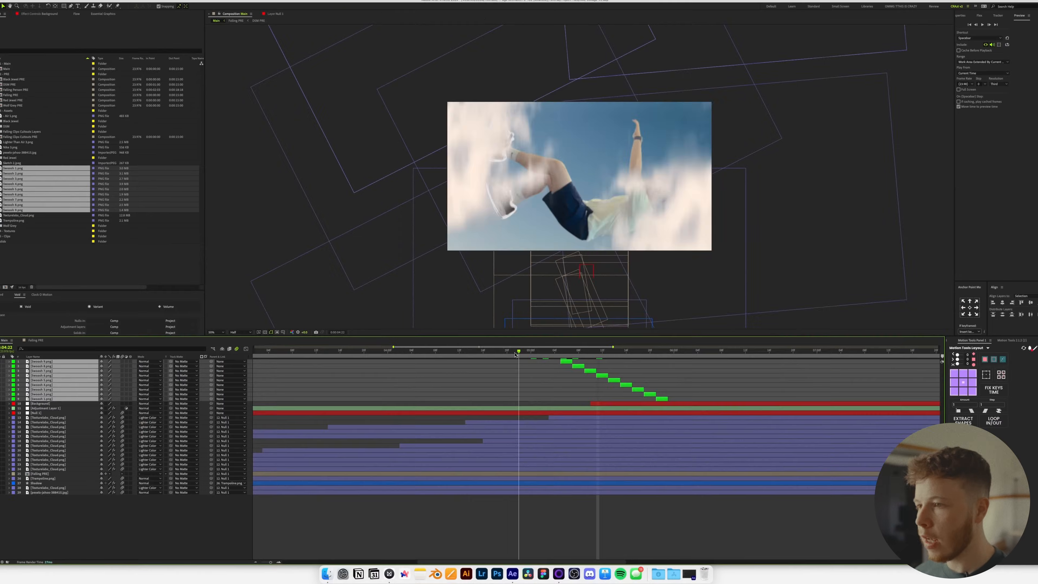
Scale the nine Swoosh layers down to 32%, preview the swoosh sequence, and save the project.
key("s")
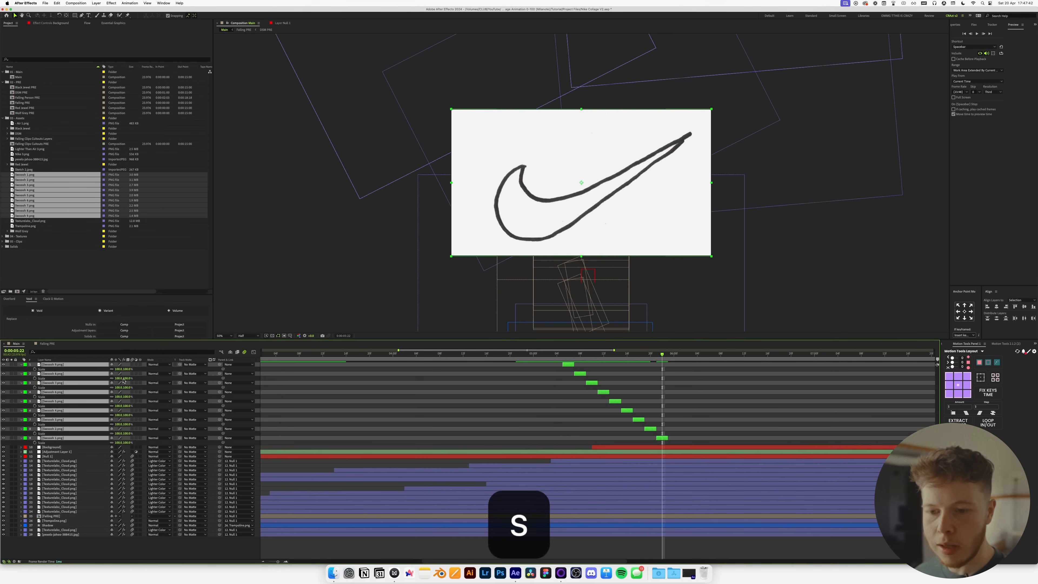
left_click_drag(119, 374, 102, 376)
key("space")
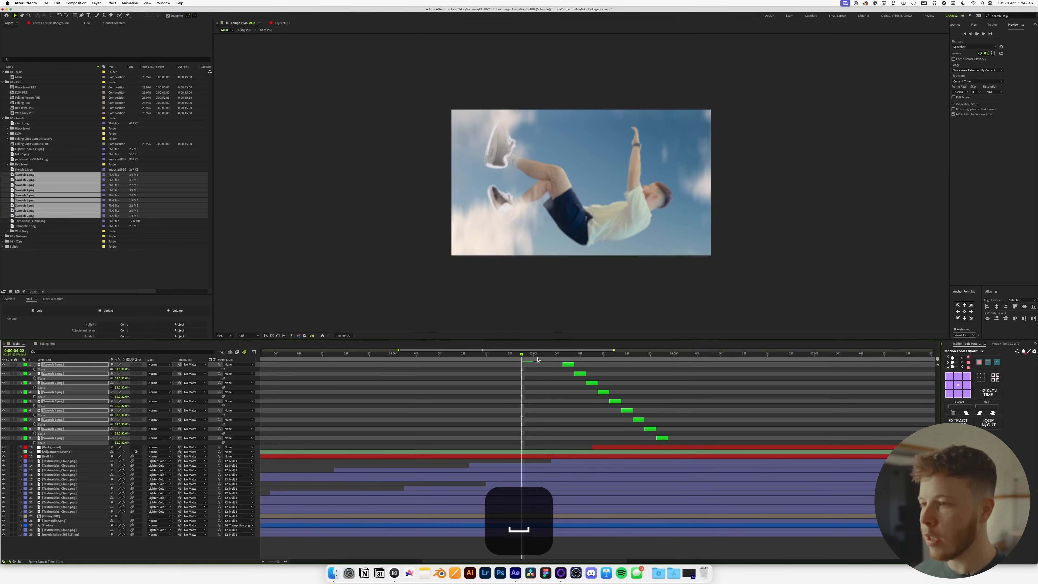
key("space")
key("super+s")
left_click_drag(558, 355, 662, 363)
key("super+s")
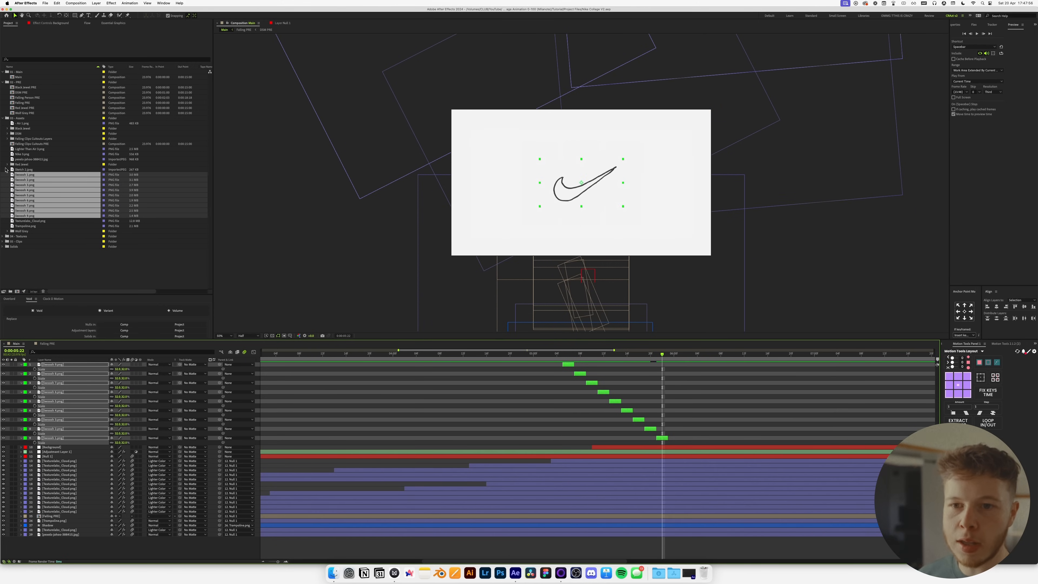
Add Nike 3.png and - Air 1.png above the Swoosh layers in Main and make both start at 0:00:05:20.
left_click(24, 155)
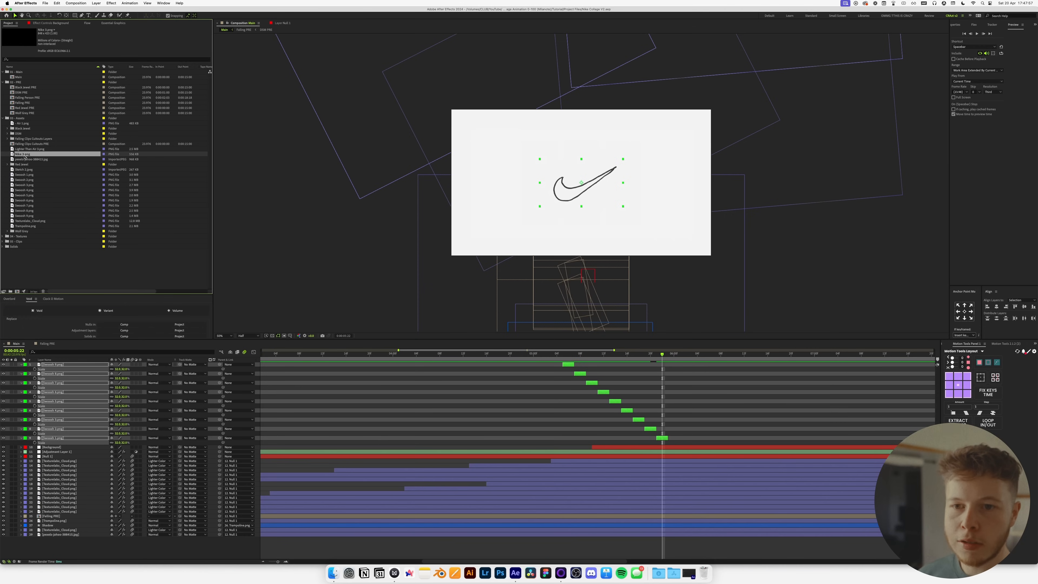
left_click(23, 123, "super")
left_click_drag(83, 328, 86, 363)
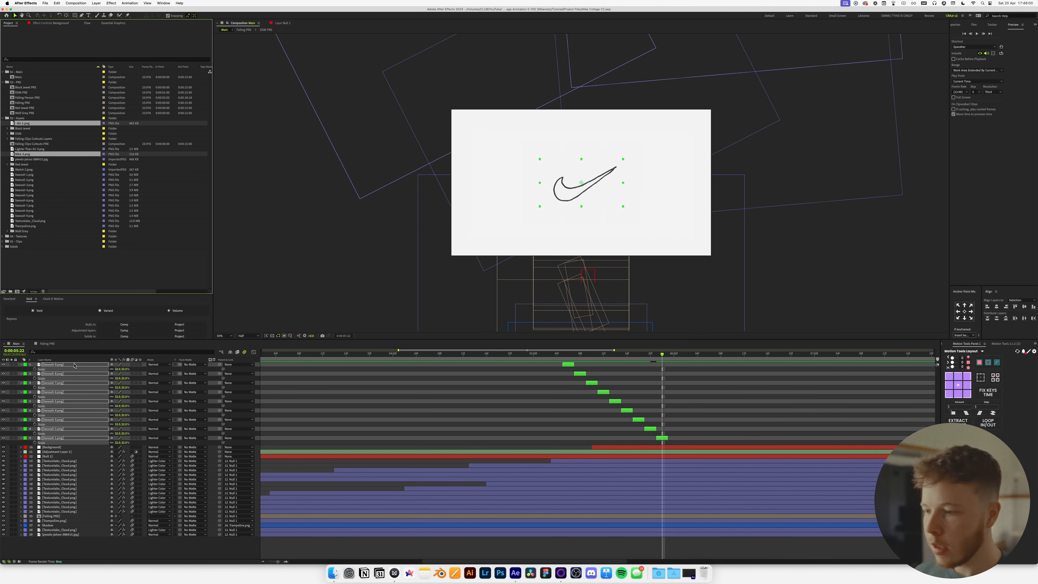
key("alt+bracketleft")
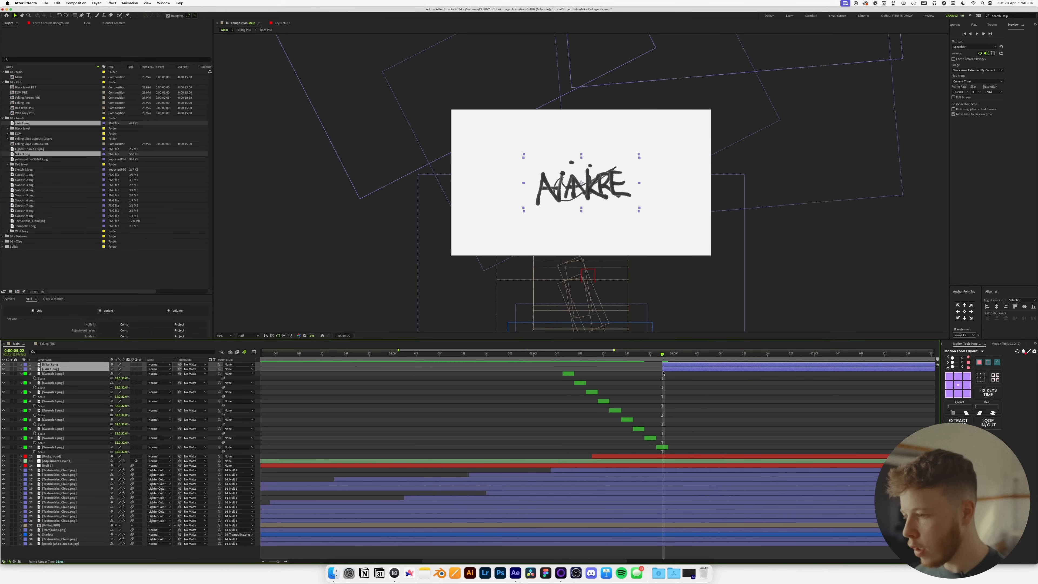
mouse_move(654, 359)
left_mouse_down()
mouse_move(642, 360)
mouse_move(665, 360)
left_mouse_up()
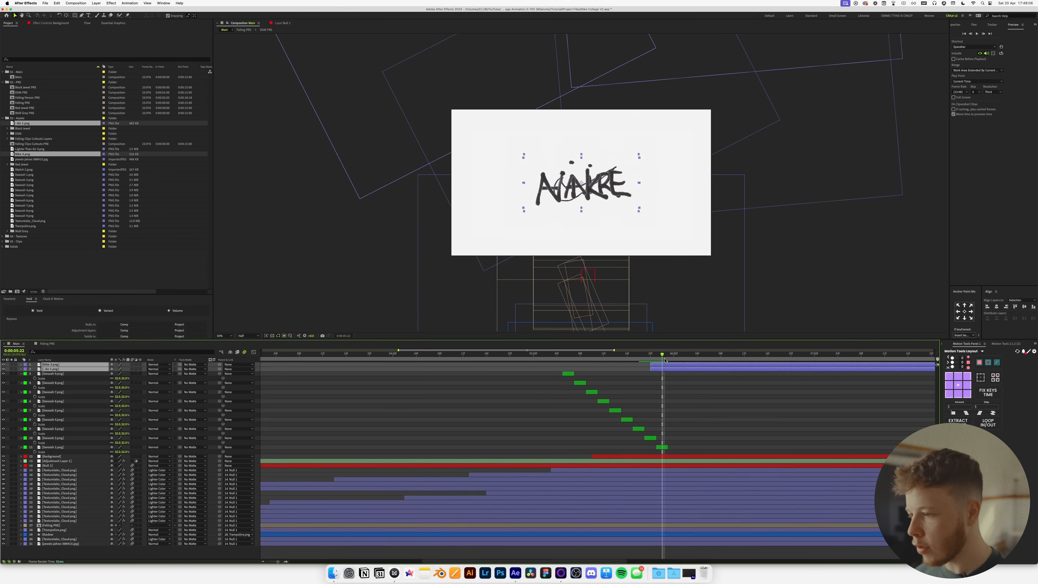
Scale Nike 3.png and - Air 1.png to 34% and place the Nike lettering before the Air lettering with the proportional grid shown.
key("s")
left_click_drag(118, 370, 95, 370)
left_click(709, 403)
left_click(656, 364)
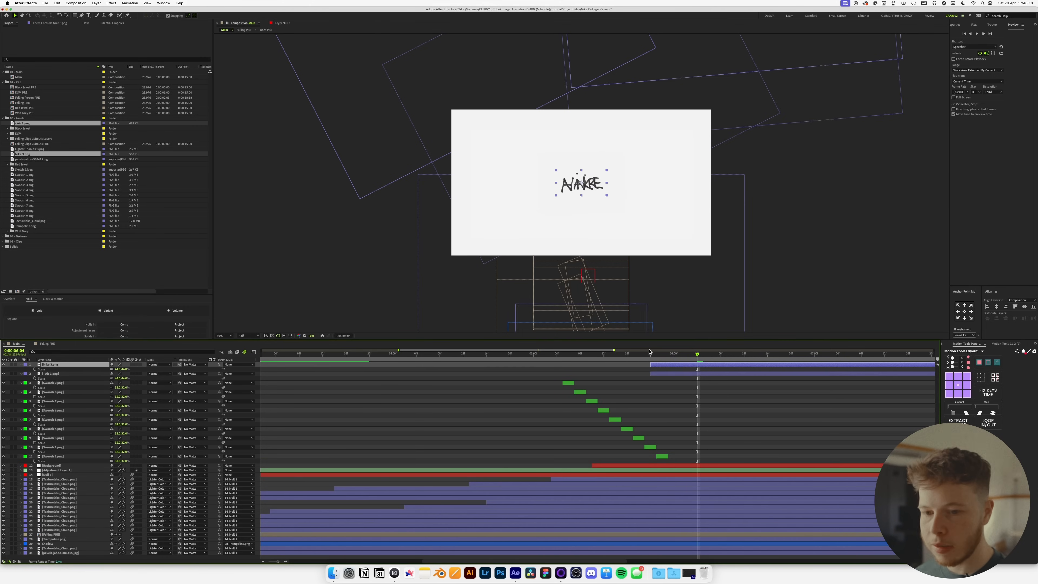
left_click_drag(571, 186, 563, 189)
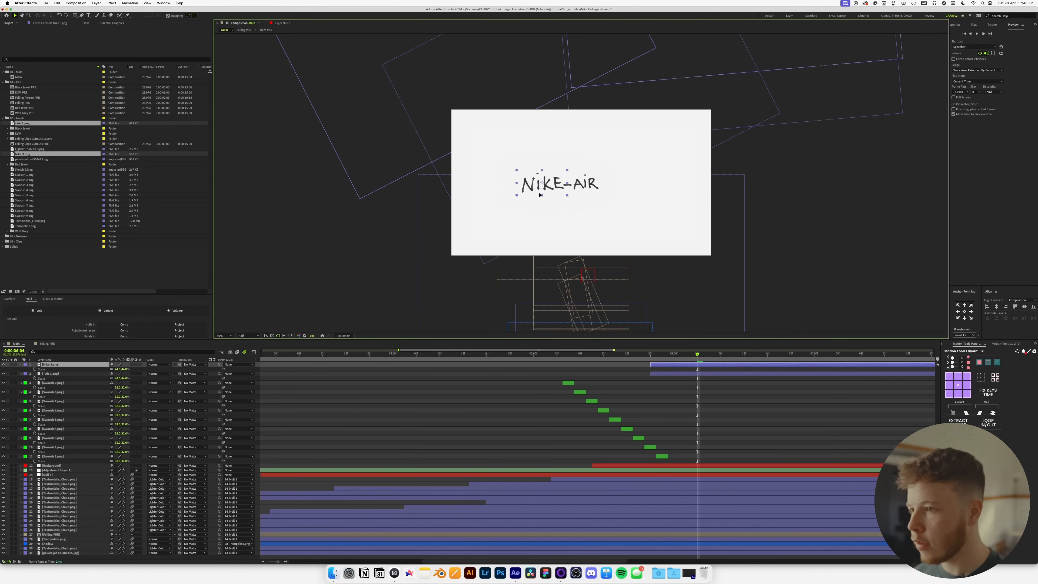
key("alt+apostrophe")
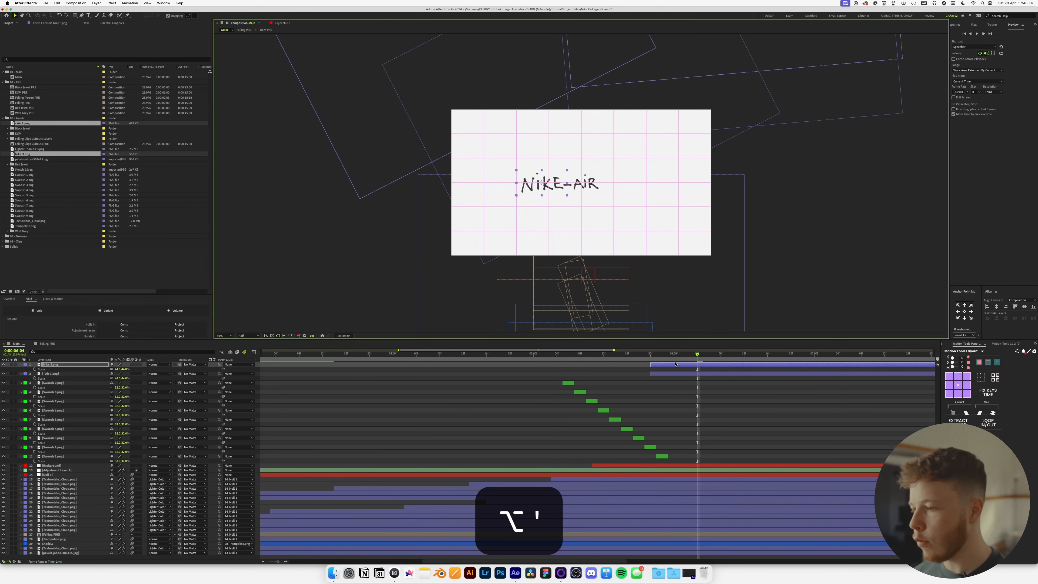
left_click(675, 375, "shift")
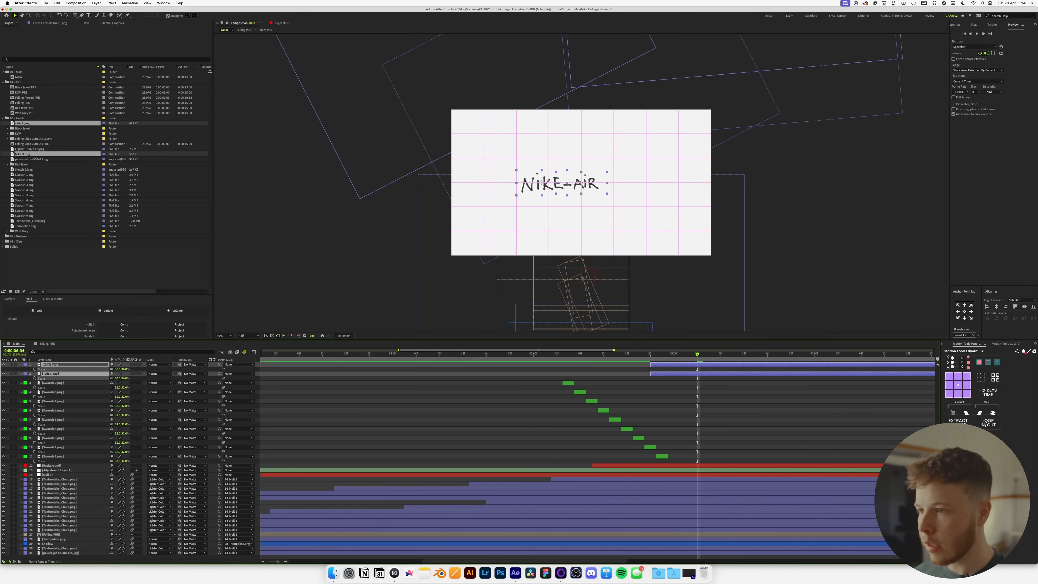
left_click_drag(122, 378, 116, 381)
left_click(654, 409)
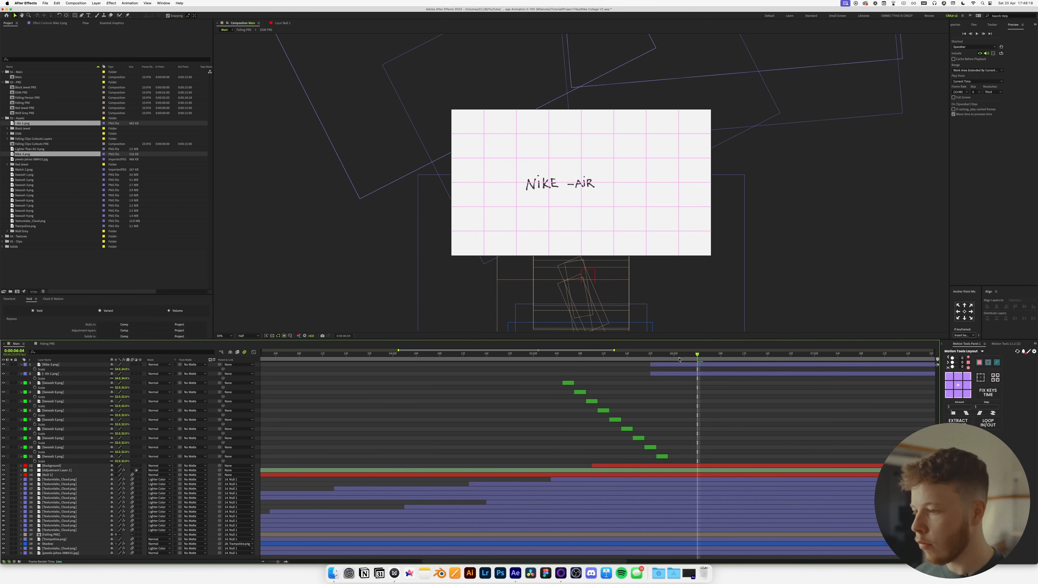
Nudge the Nike lettering closer to the Air lettering so the two read as one title.
left_click(674, 354)
left_click(672, 365)
key("shift+Down")
key("shift+Right")
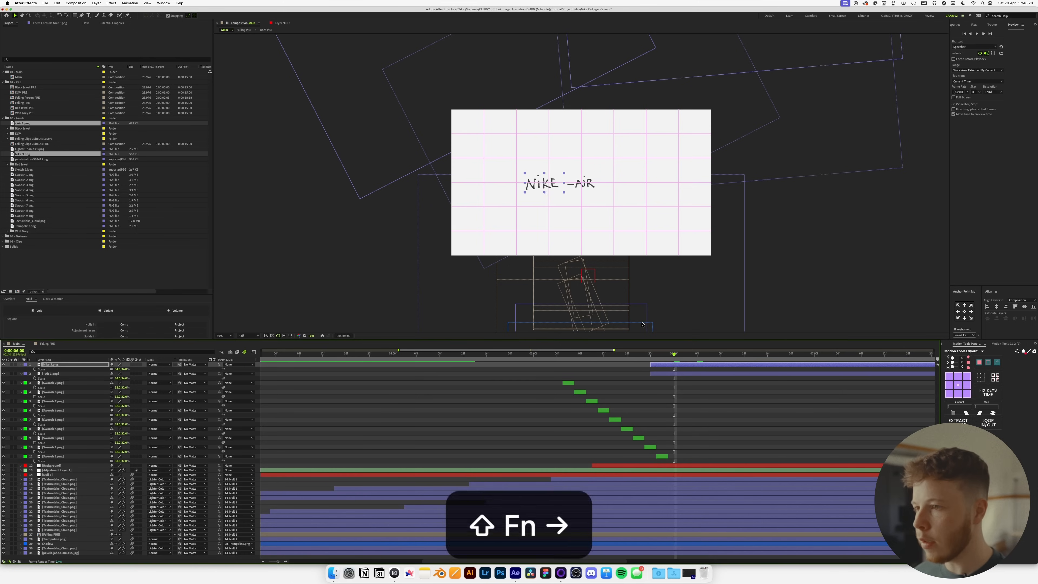
key("shift+Right")
key("Left")
Centre the Nike and Air lettering together in the frame against the proportional grid, and hide the grid.
left_click(667, 373, "shift")
key("shift+Right")
key("shift+Right")
key("shift+Right")
key("shift+Right")
key("shift+Right")
key("Left")
key("shift+Up")
key("Down")
key("alt+apostrophe")
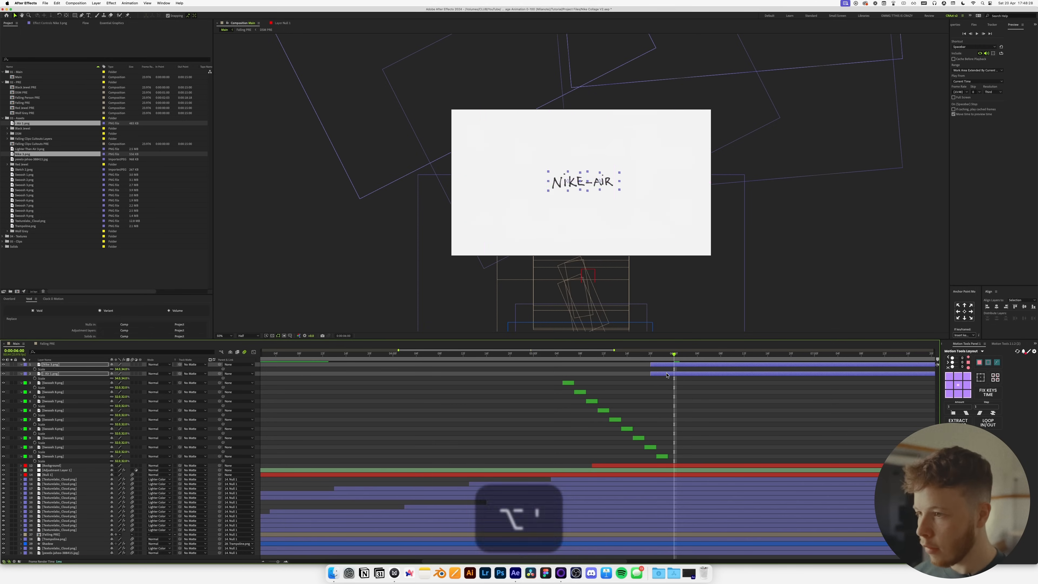
Keyframe both title layers' Position at 0:00:06:00 and start them lower, at a Y position of 620, at 0:00:05:20.
key("p")
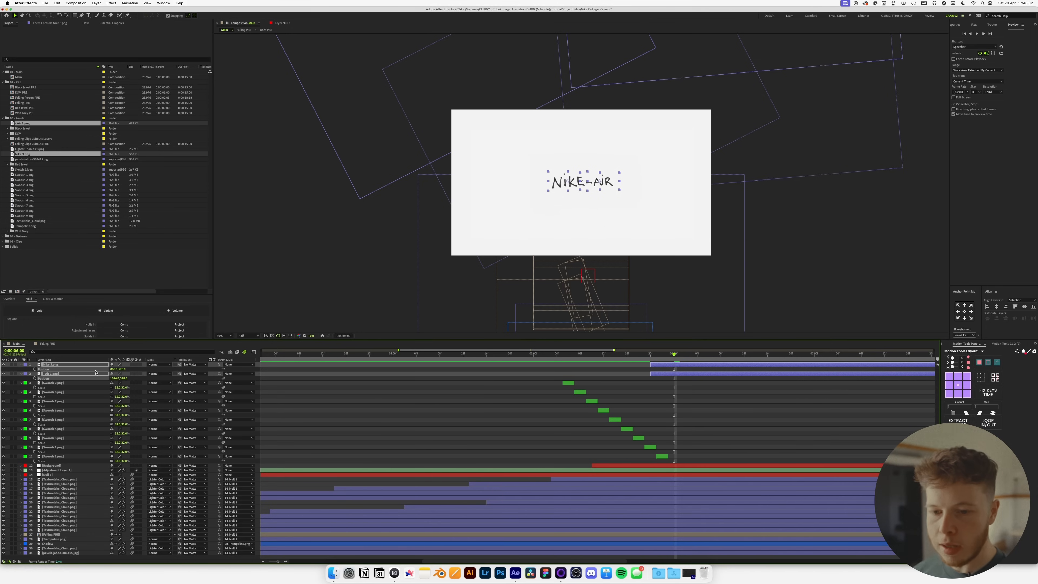
left_click(35, 379)
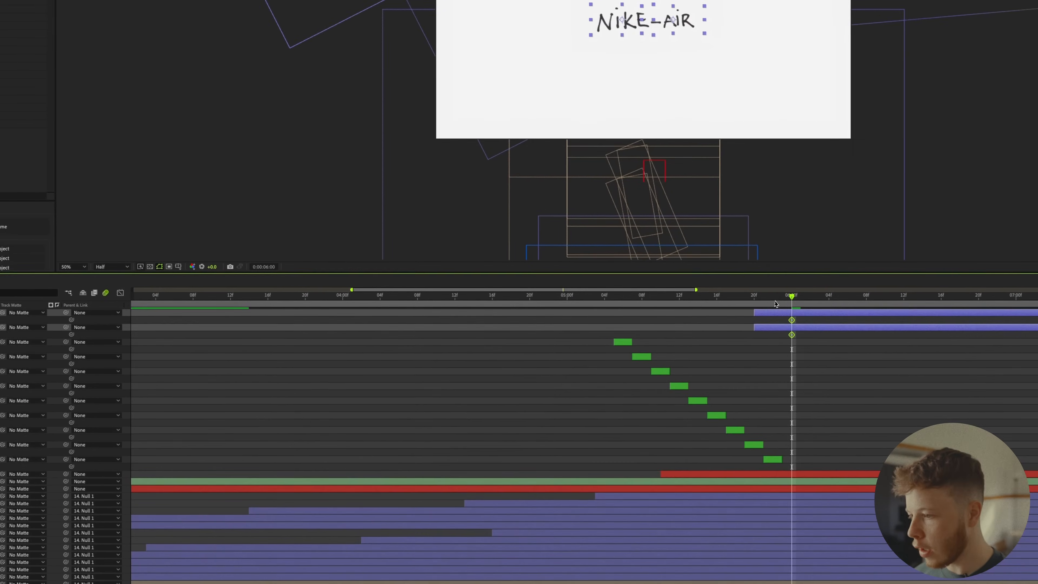
left_click_drag(663, 355, 651, 358)
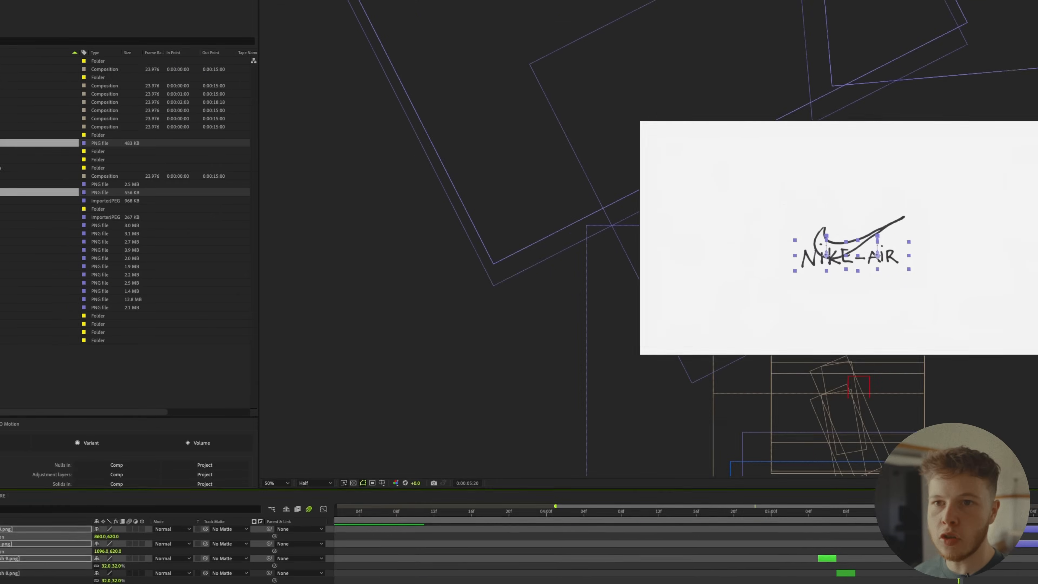
Apply the 0.00, 0.00, 0.00, 1.00 Flow easing curve to the Nike and Air Position keyframes.
left_click(121, 34)
left_click(5, 259)
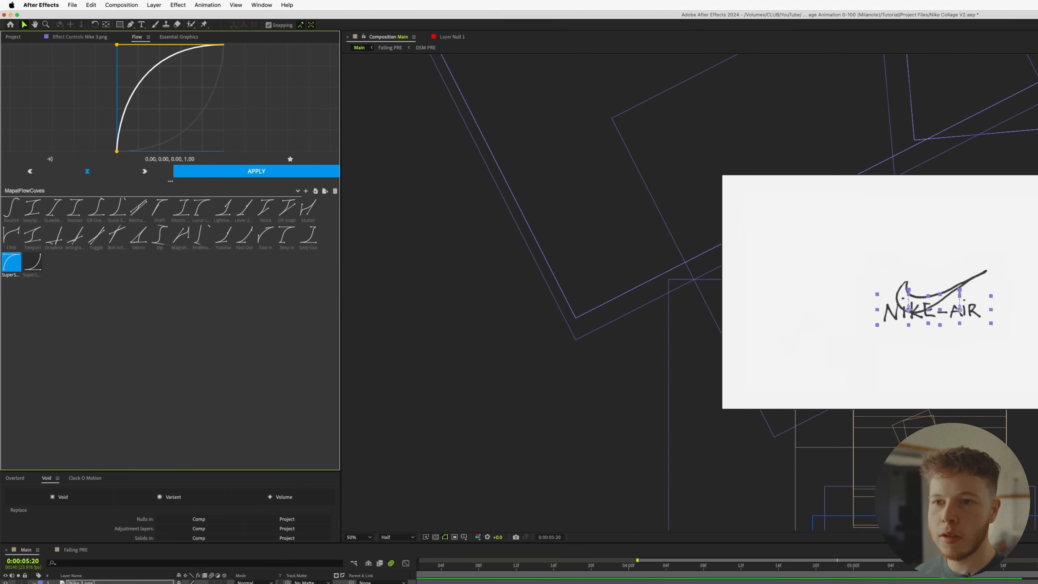
left_click(196, 170)
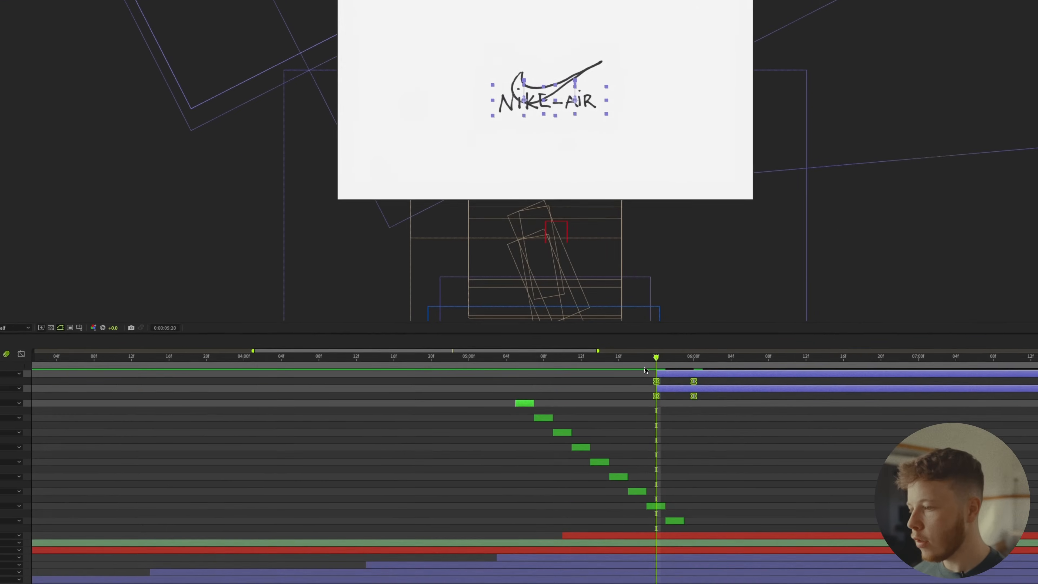
Extend the Nike and Air rise by two frames, delay the Air layer two frames after Nike, preview, and save.
key("space")
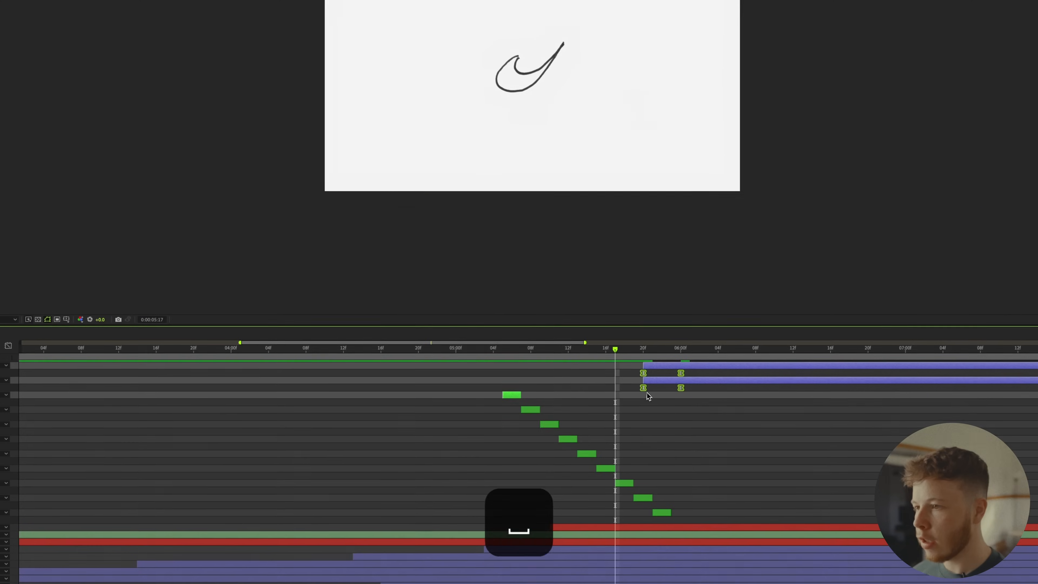
mouse_move(696, 390)
left_mouse_down()
mouse_move(674, 374)
mouse_move(698, 372)
mouse_move(682, 384)
left_mouse_up()
left_click(660, 404)
left_click(613, 349)
key("space")
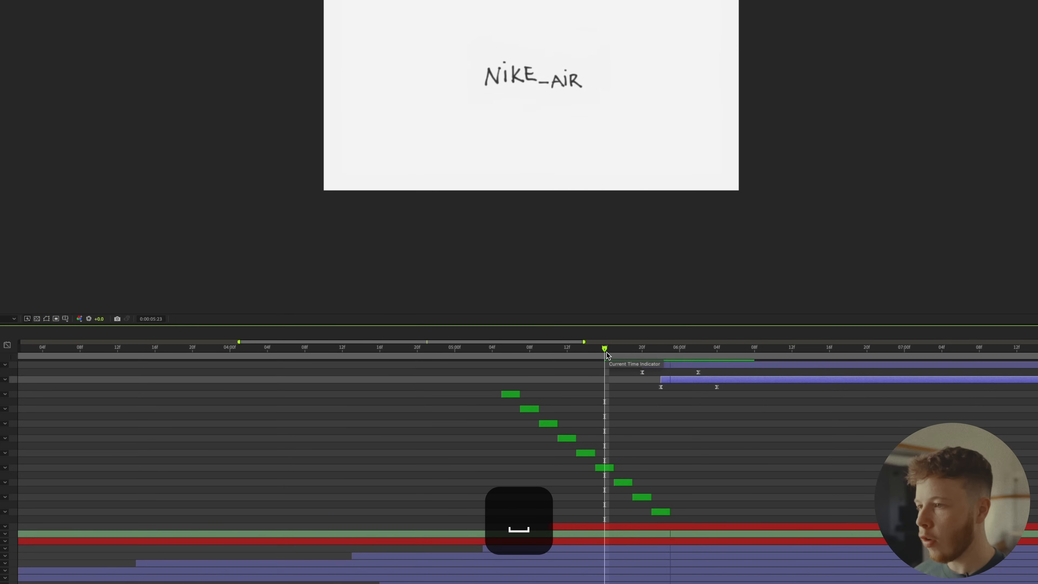
left_click(718, 348)
key("super+s")
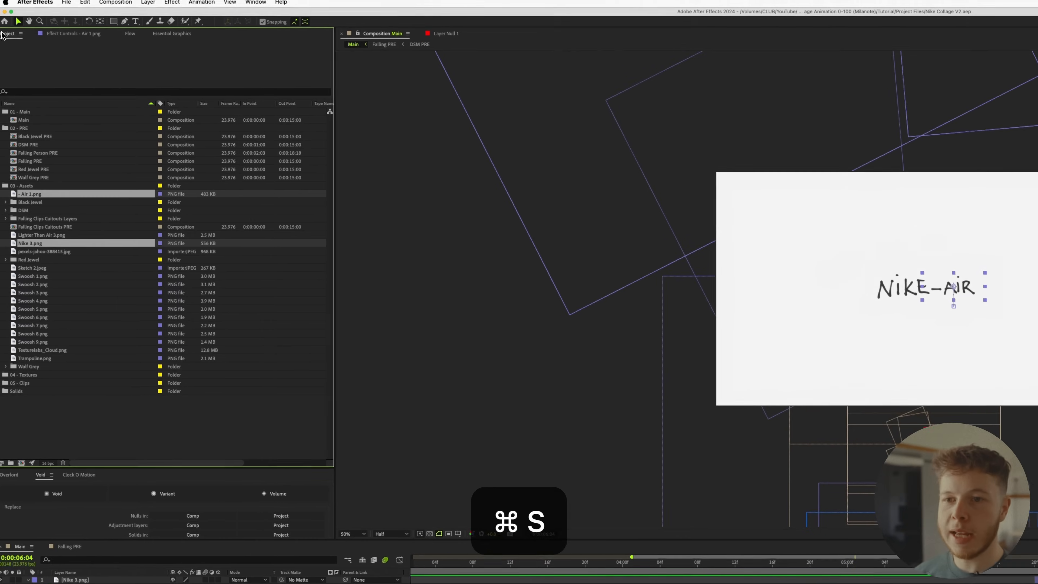
Check the title screen sketch in the Milanote storyboard, and add Lighter Than Air 3.png below the Air layer, starting at about 0:00:06:07.
key("super+Tab")
key("super+Tab")
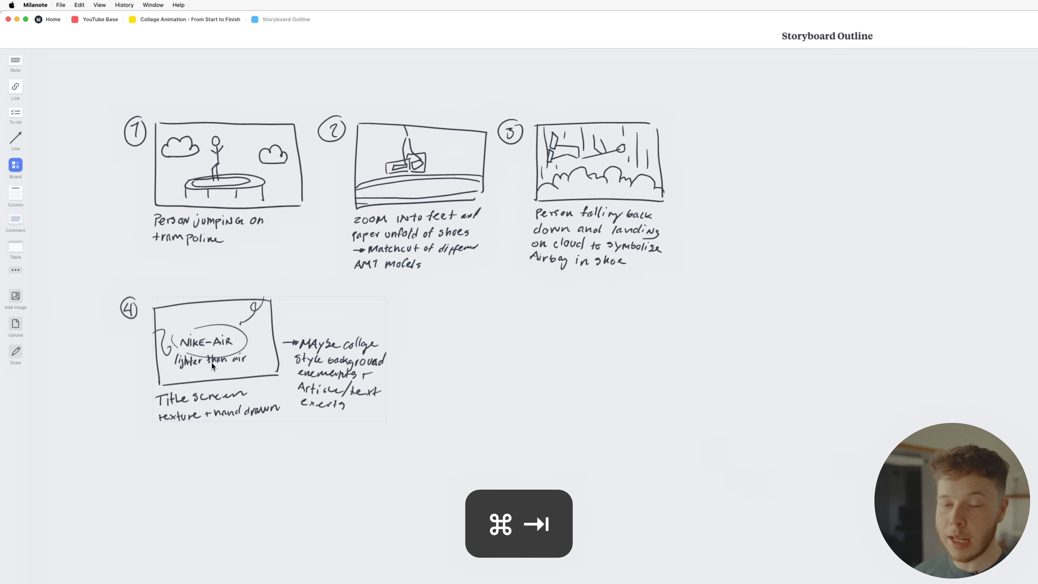
key("super+Tab")
left_click(55, 433)
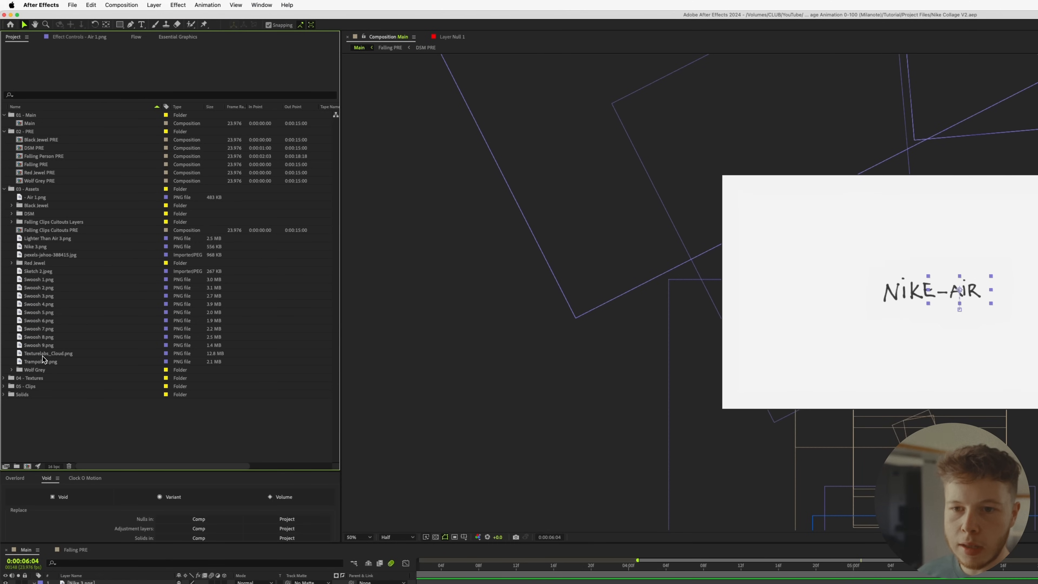
left_click(37, 238)
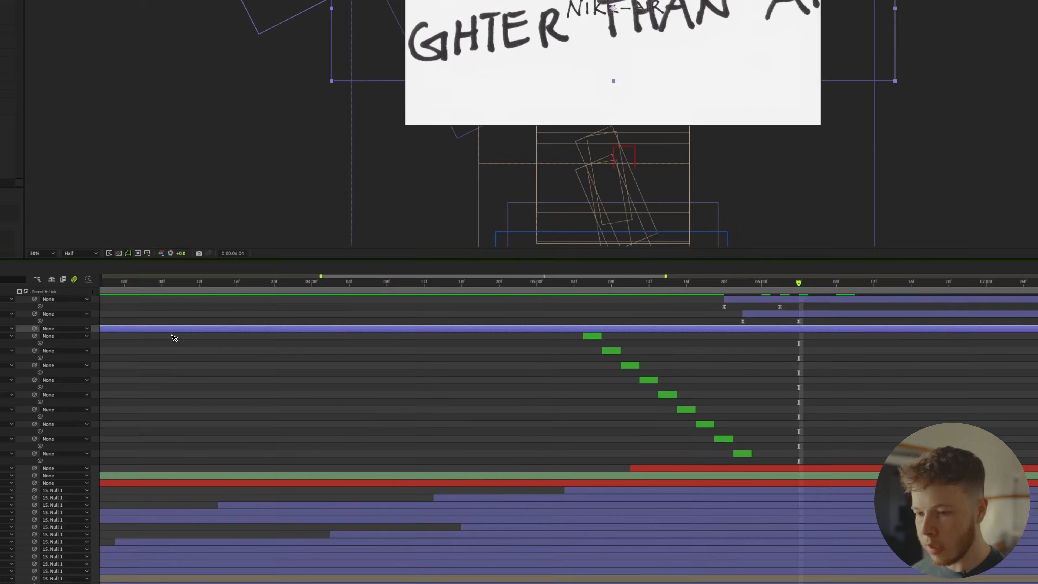
key("alt+bracketleft")
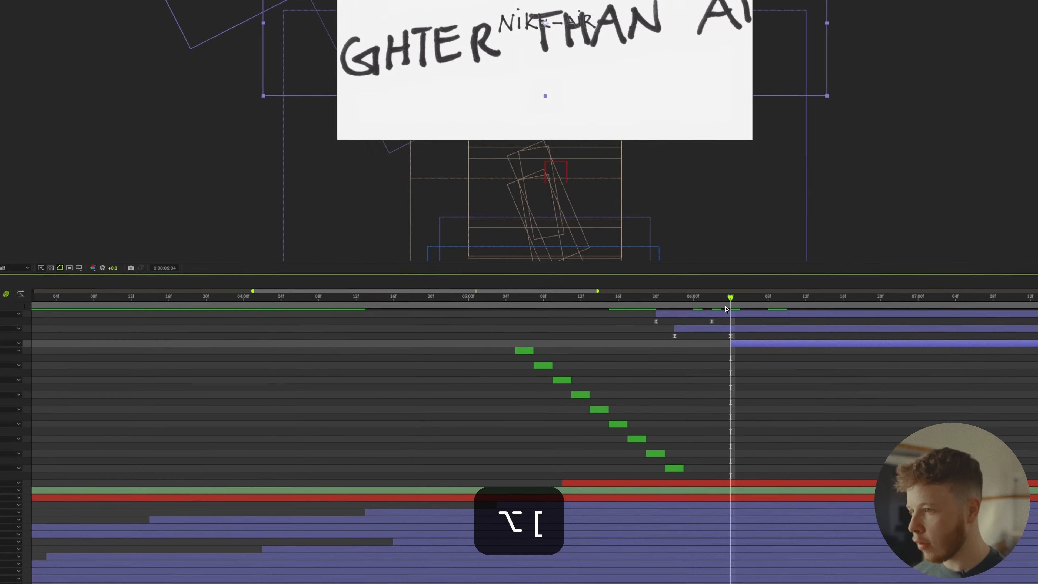
key("space")
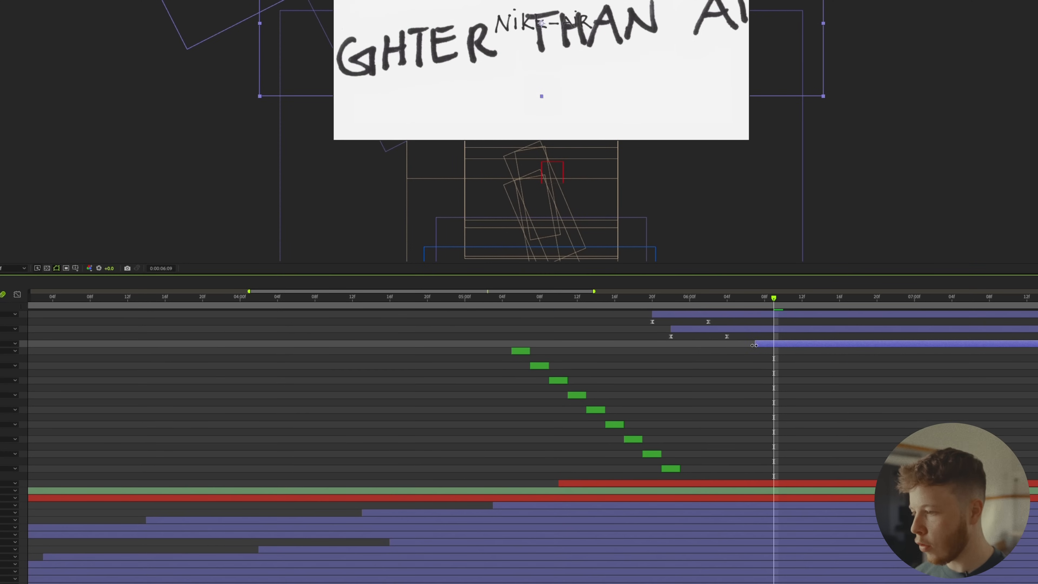
Match the scale of Lighter Than Air 3.png to the Air layer's 34% and save the project.
key("s")
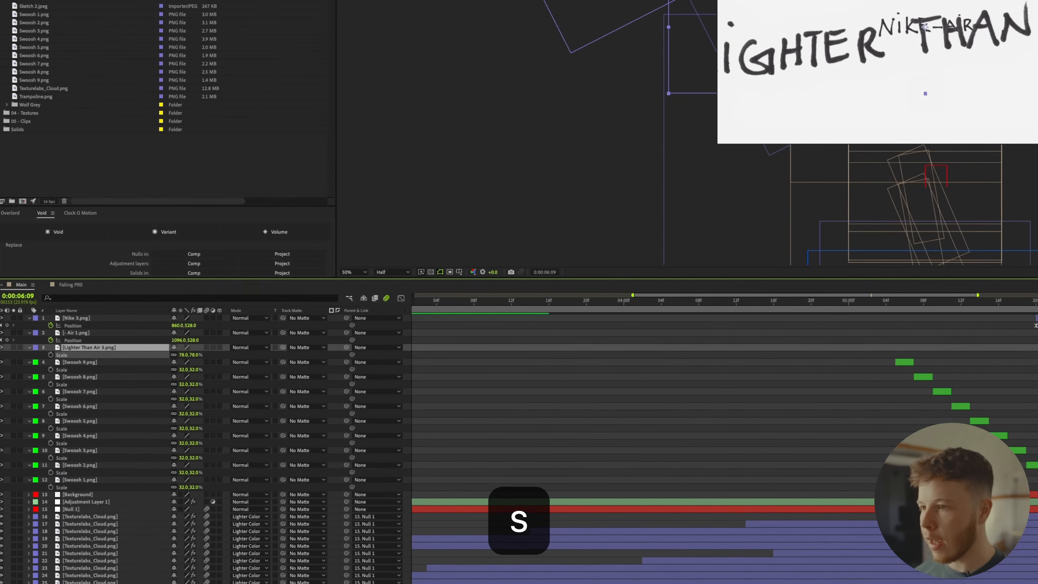
left_click_drag(183, 355, 159, 359)
left_click(143, 334)
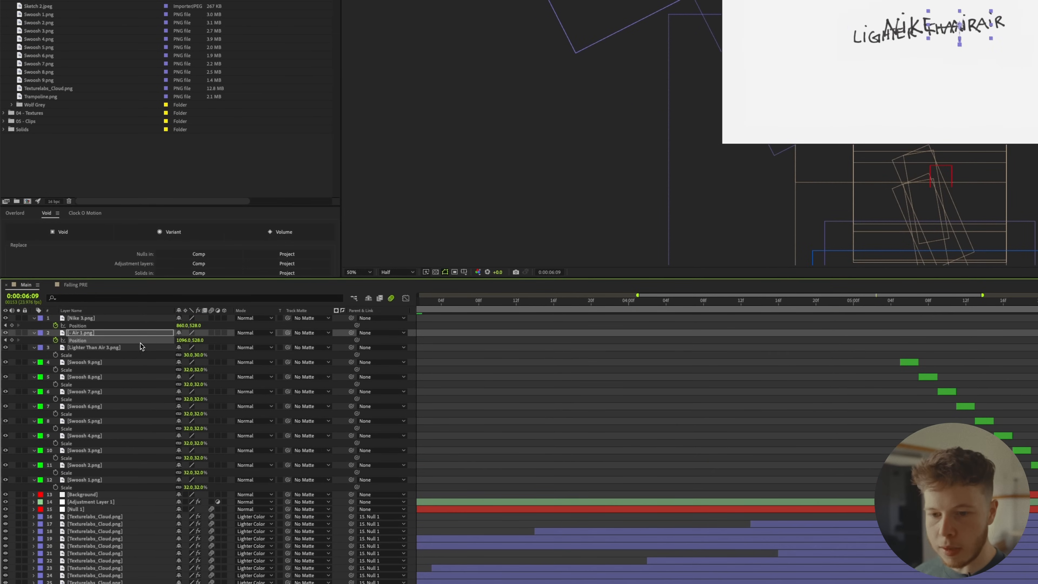
key("s")
left_click(135, 348)
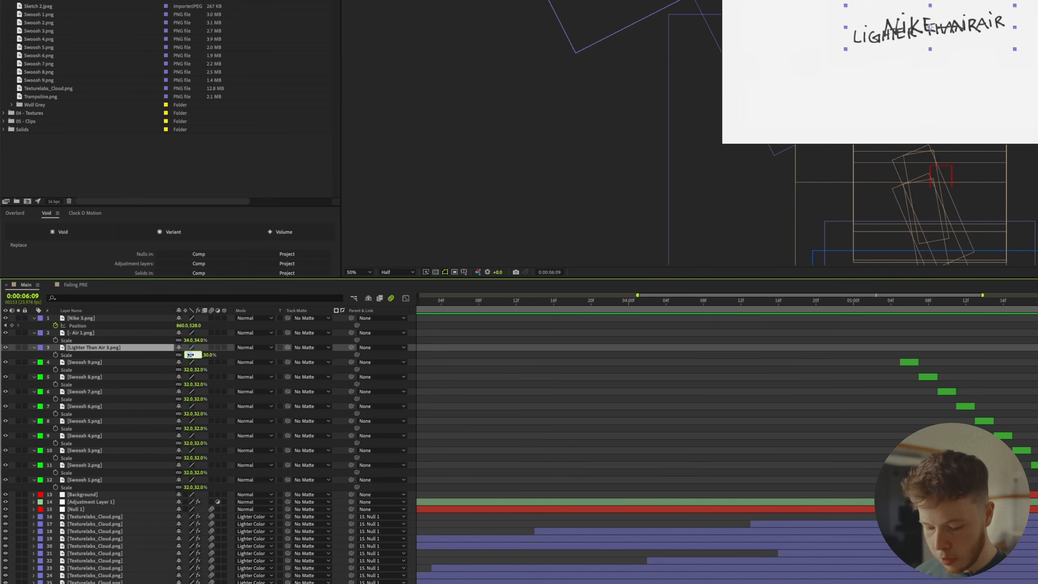
key("super+s")
Rotate the Lighter Than Air lettering about 5° and centre it just beneath NIKE-AIR using the proportional grid.
key("r")
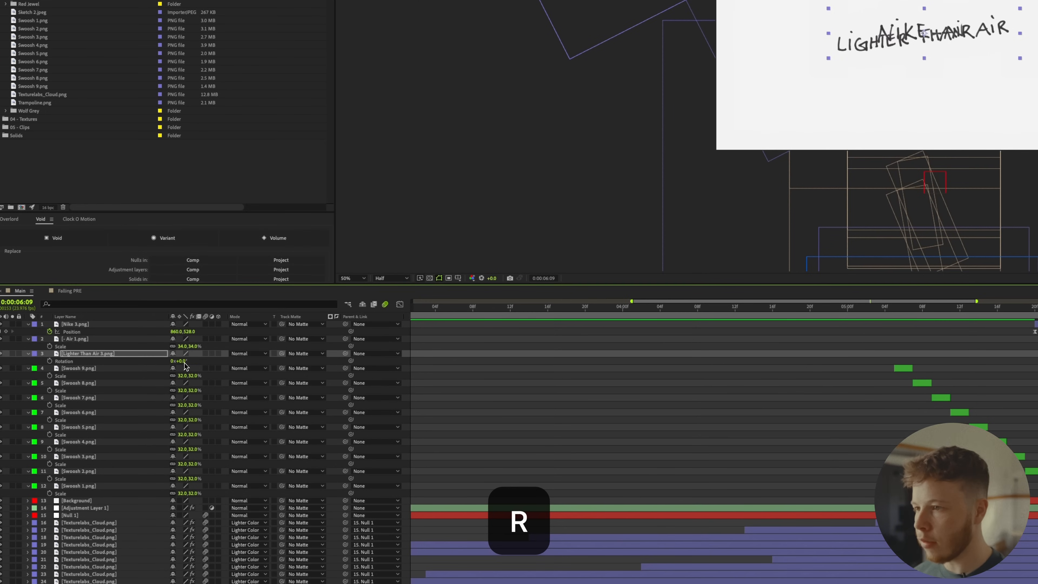
left_click_drag(185, 362, 186, 364)
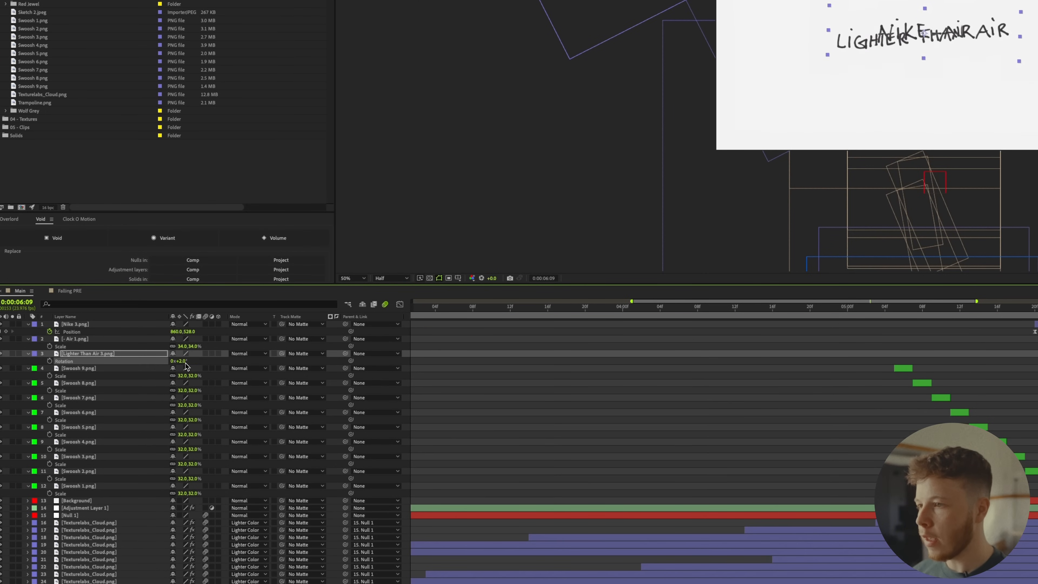
key("shift+Down")
key("shift+Down")
key("shift+Down")
key("shift+Down")
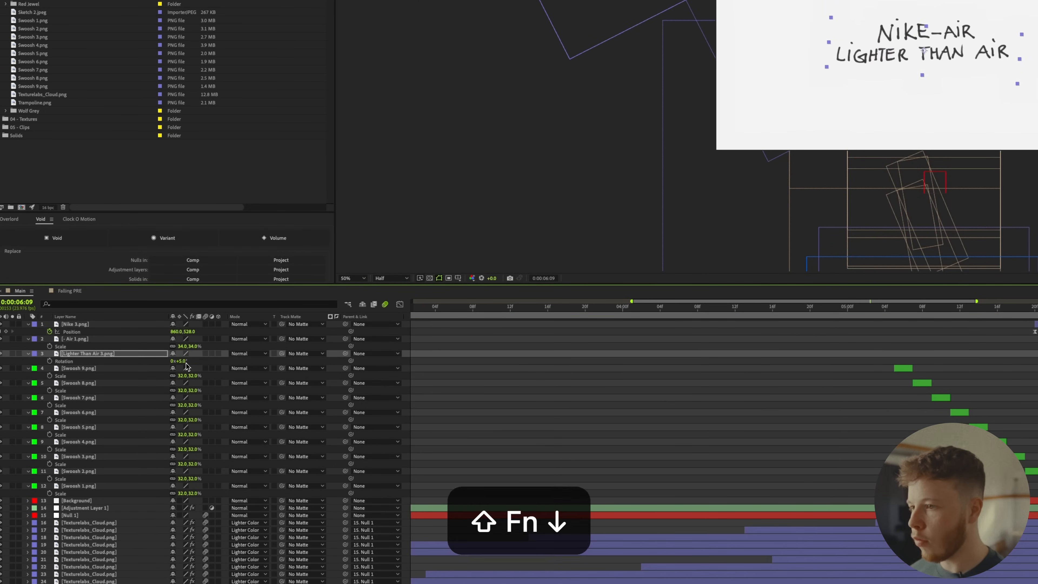
key("shift+Right")
key("alt+apostrophe")
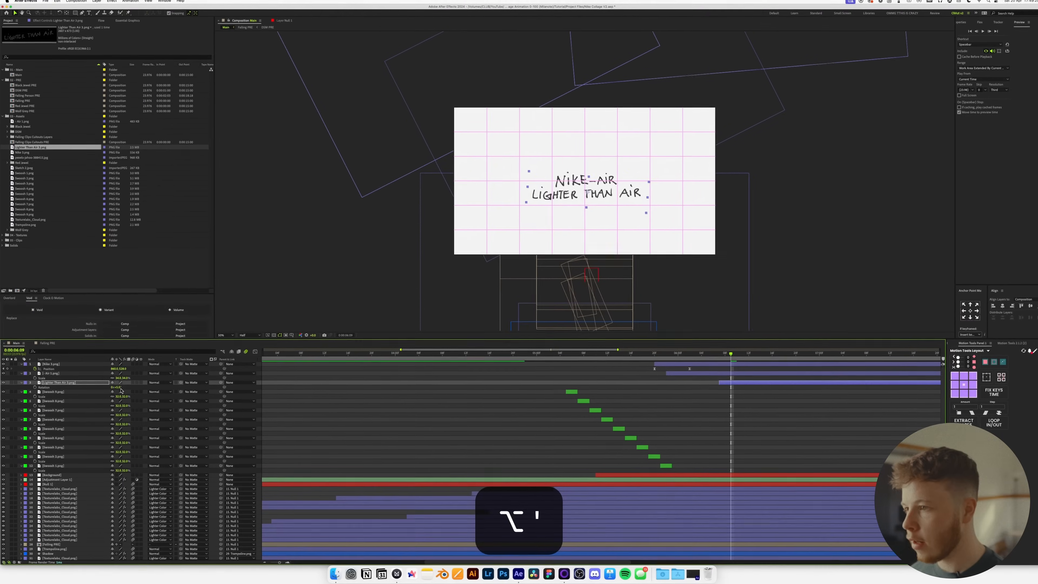
key("shift+Left")
key("Up")
key("alt+apostrophe")
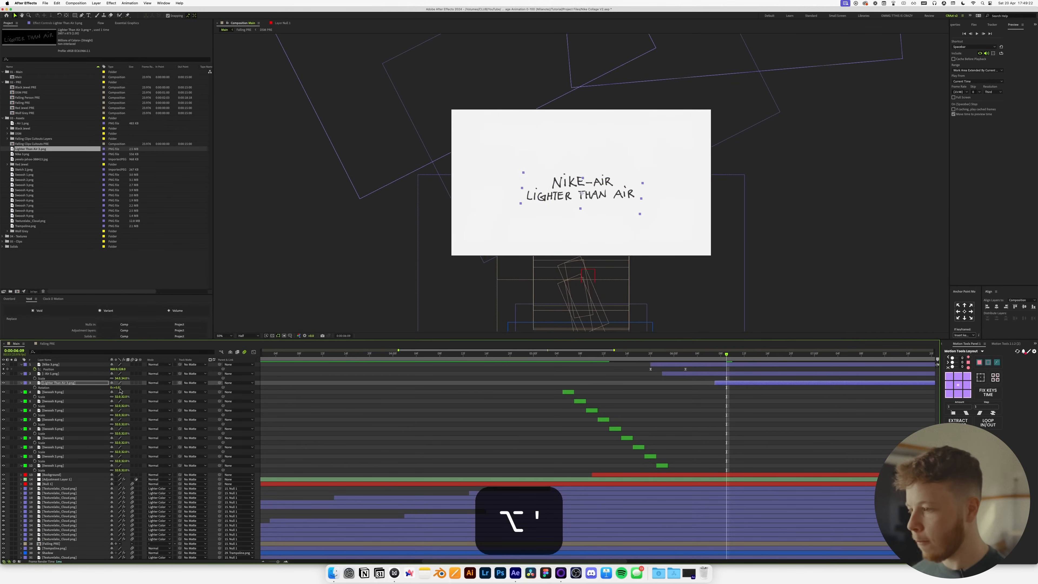
Add a null object above the title layers and parent Nike 3.png, - Air 1.png and Lighter Than Air 3.png to it.
key("super+a")
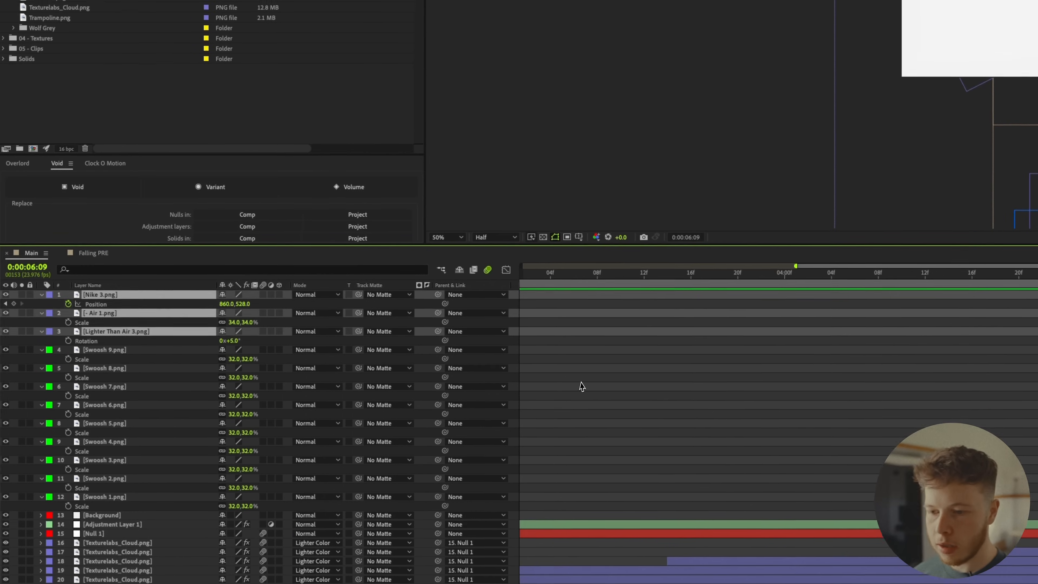
right_click(582, 387)
left_click(607, 361)
left_click(196, 2)
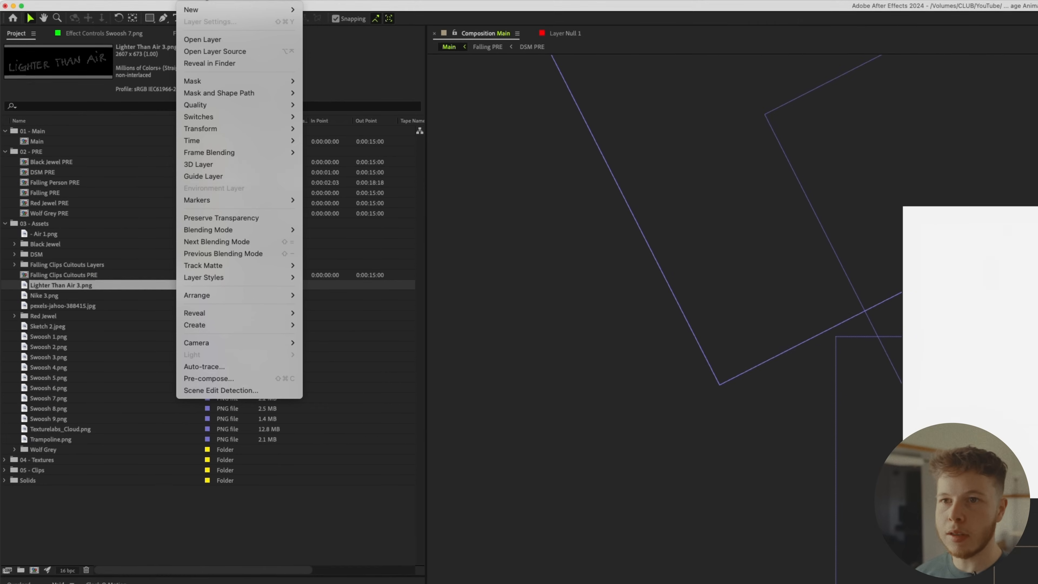
mouse_move(213, 10)
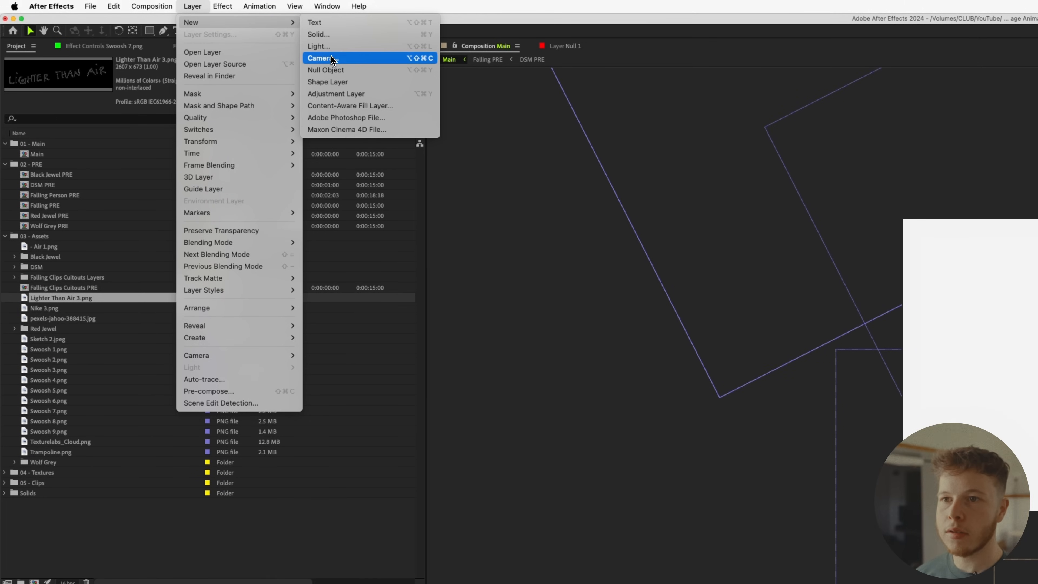
left_click(329, 70)
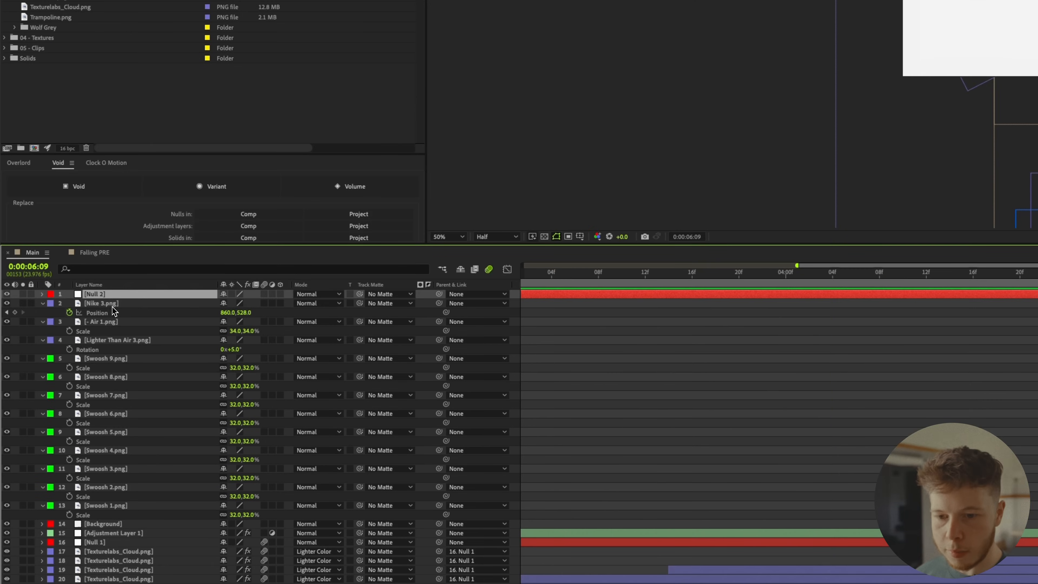
left_click(111, 304)
left_click(105, 341, "shift")
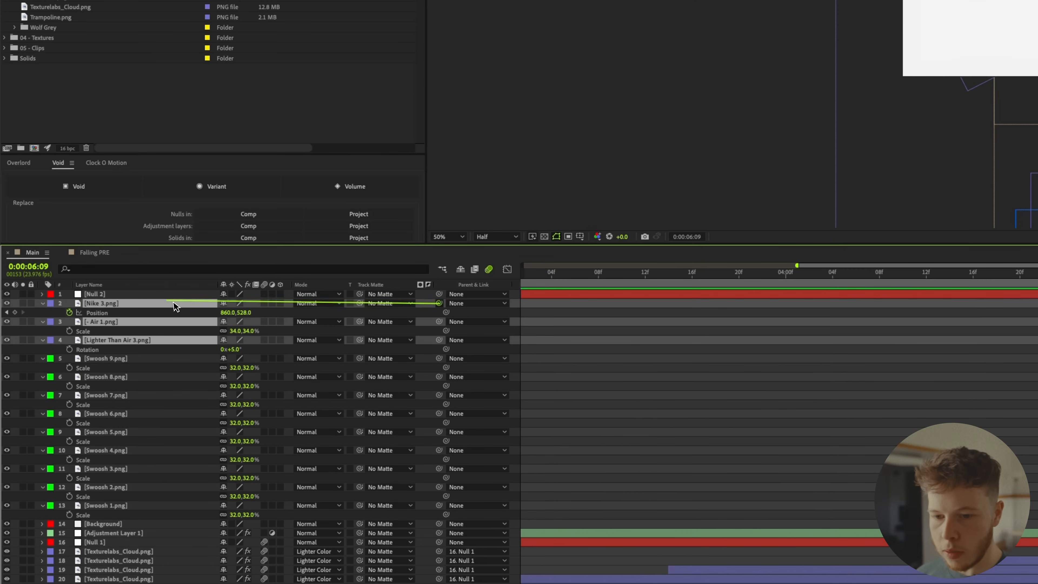
Keyframe the new null's position from 0:00:06:05 to 0:00:06:11, raising the lettering to a Y value of 490.
left_click(123, 294)
key("p")
left_click(743, 272)
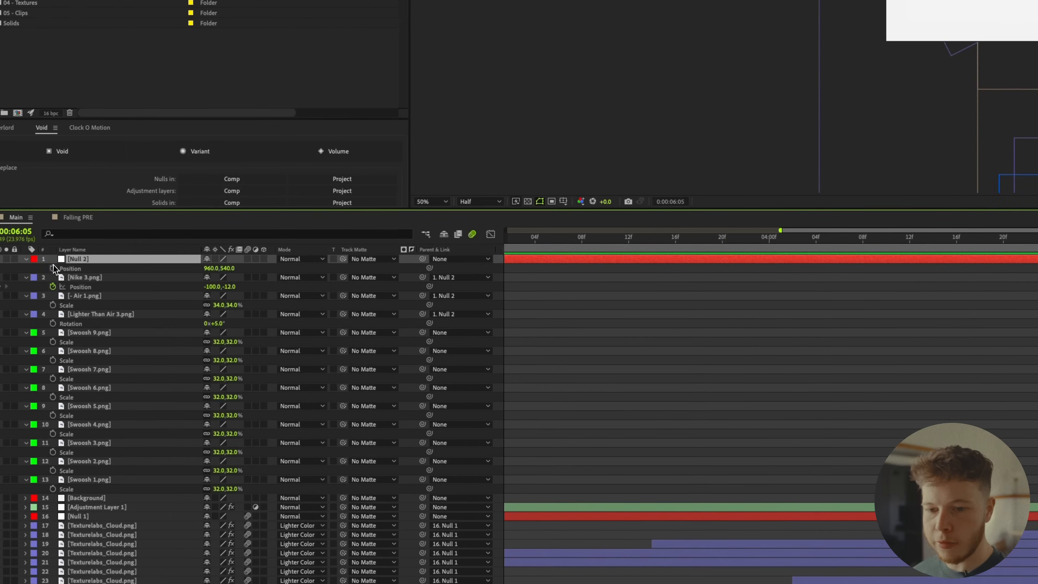
left_click(48, 269)
left_click(680, 274)
left_click(702, 276)
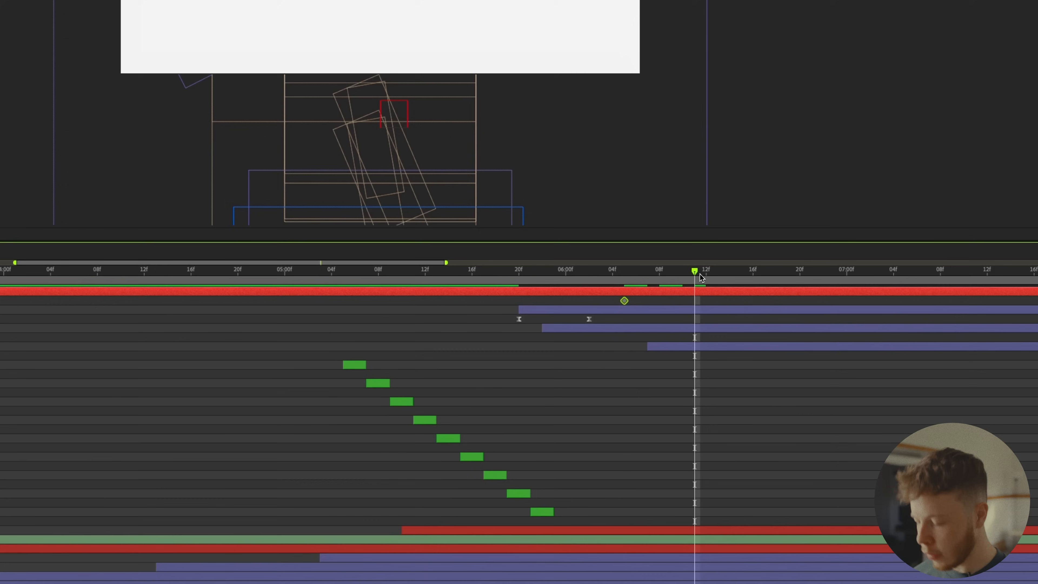
key("alt+apostrophe")
key("shift+Up")
key("shift+Up")
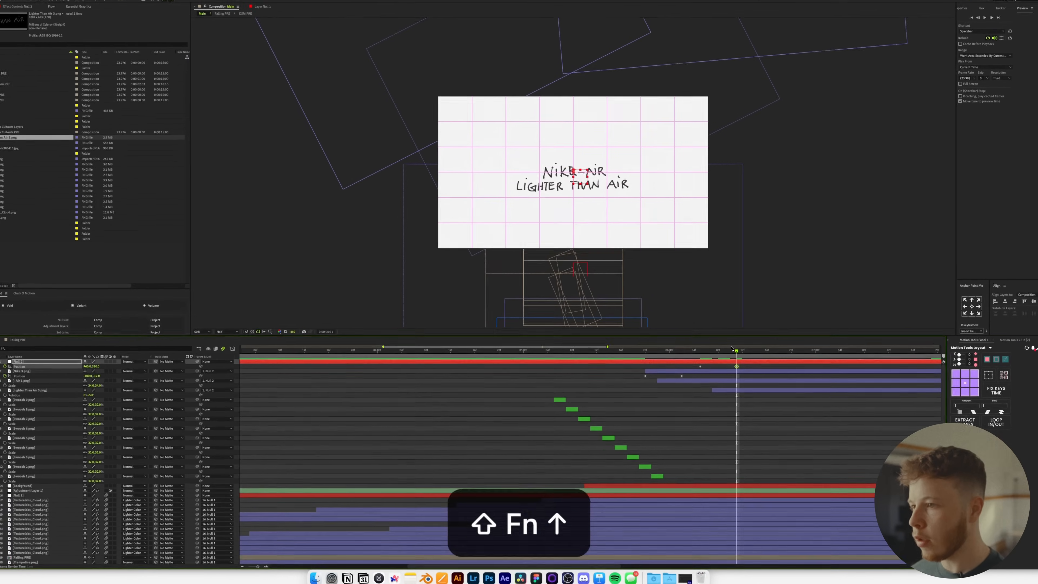
key("shift+Up")
key("shift+Up")
key("shift+Up")
key("shift+Up")
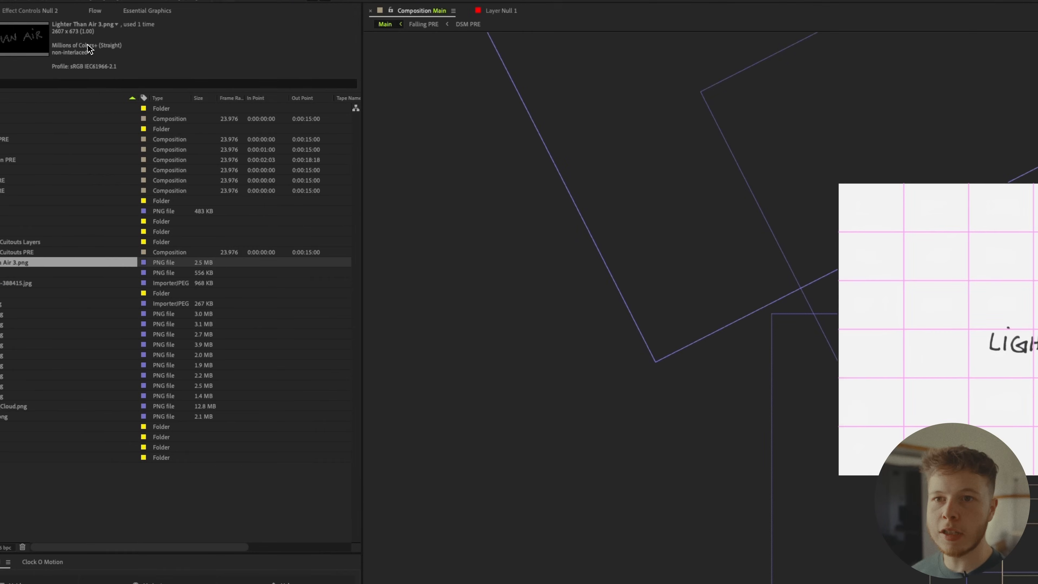
Apply the SexySpeed Flow curve to the null's position keyframes, shift them one frame earlier, preview, and save with the grid hidden.
left_click(95, 11)
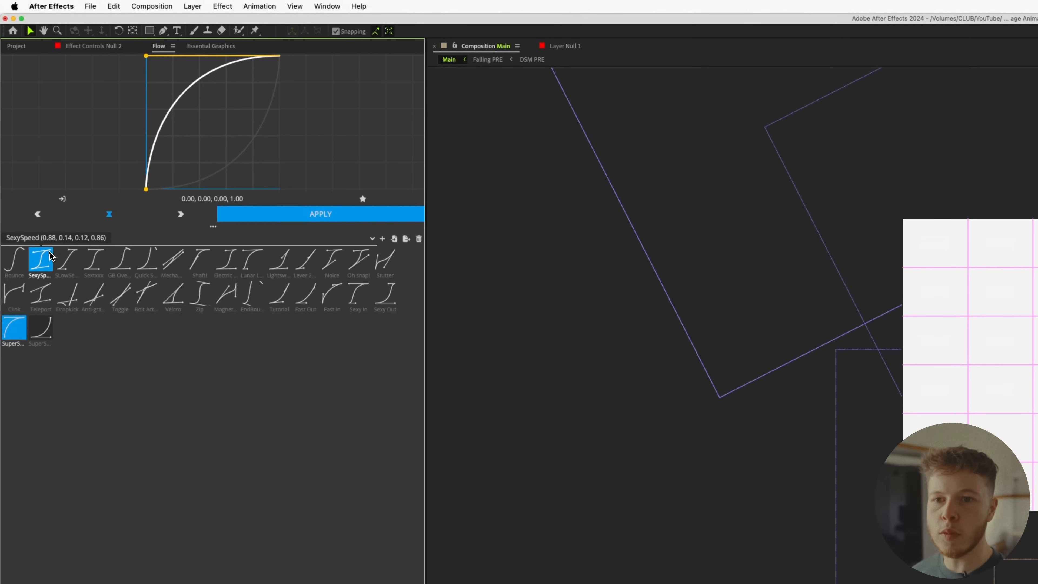
left_click(51, 256)
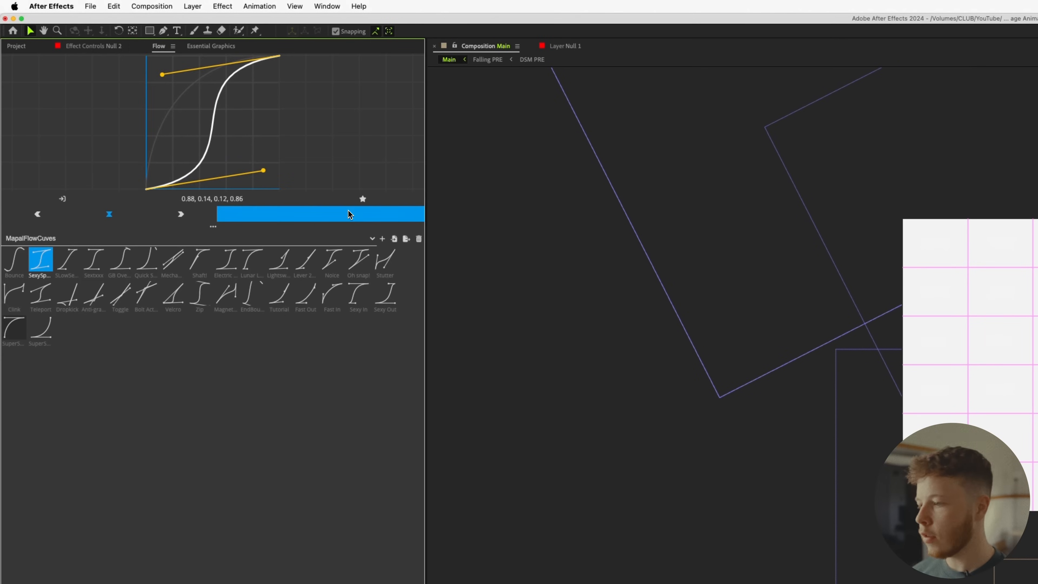
left_click(349, 214)
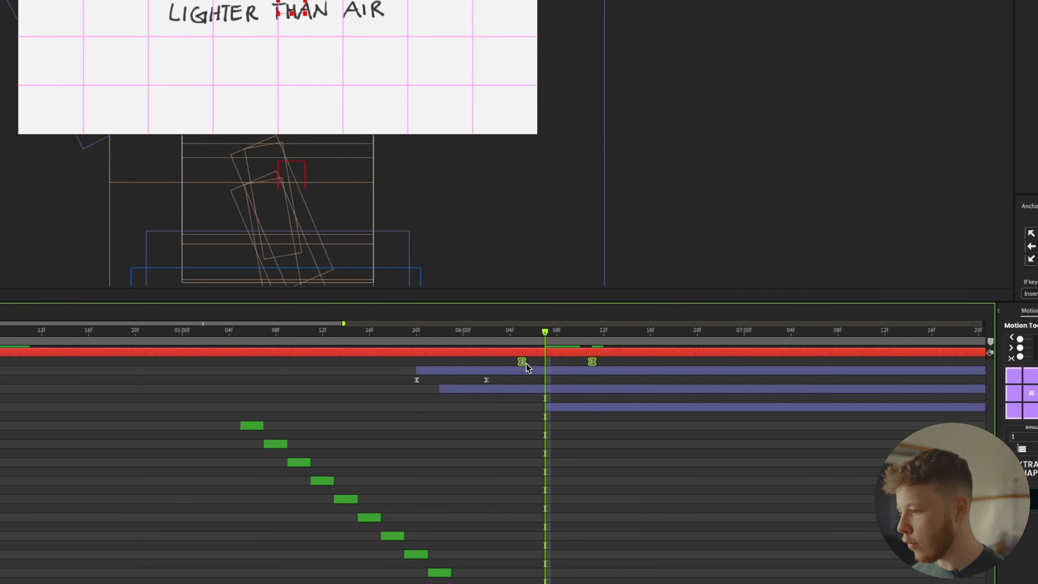
left_click(524, 338)
key("space")
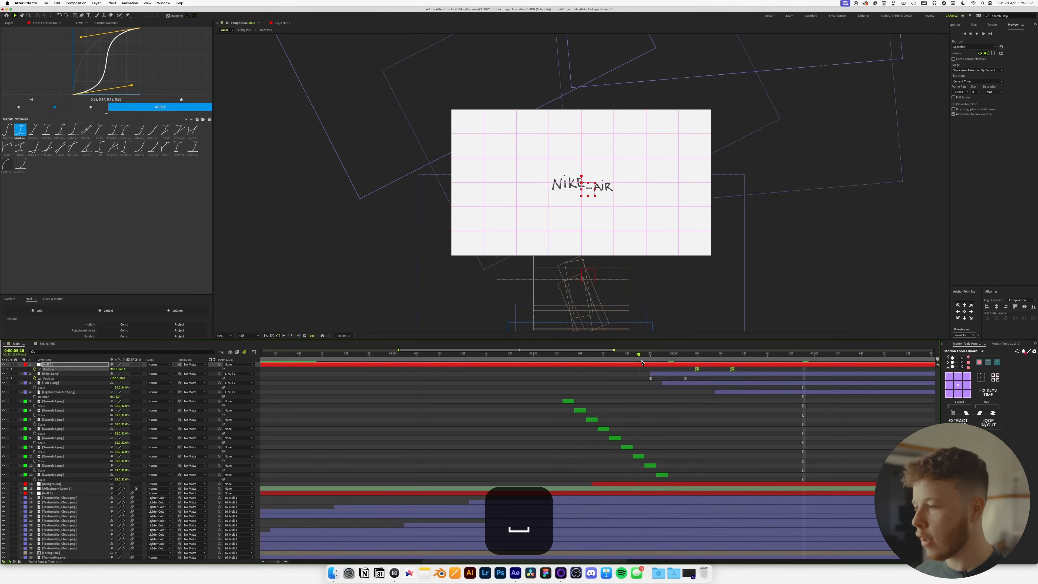
key("super+s")
key("alt+apostrophe")
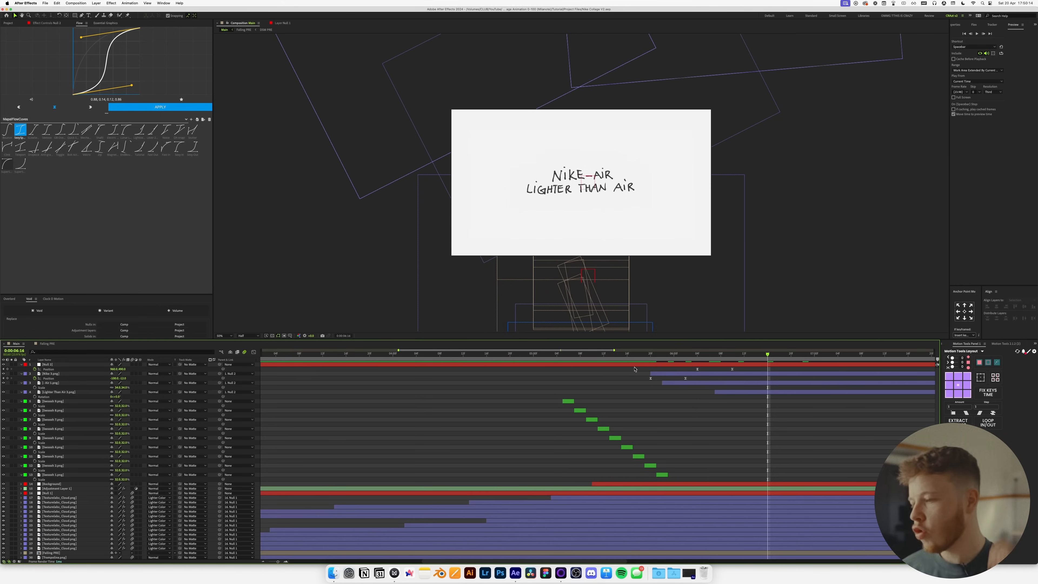
At 0:00:06:02, ready the Pen tool with a stroke colour sampled from the dark NIKE-AIR lettering.
left_click_drag(613, 354, 685, 354)
left_click(686, 425)
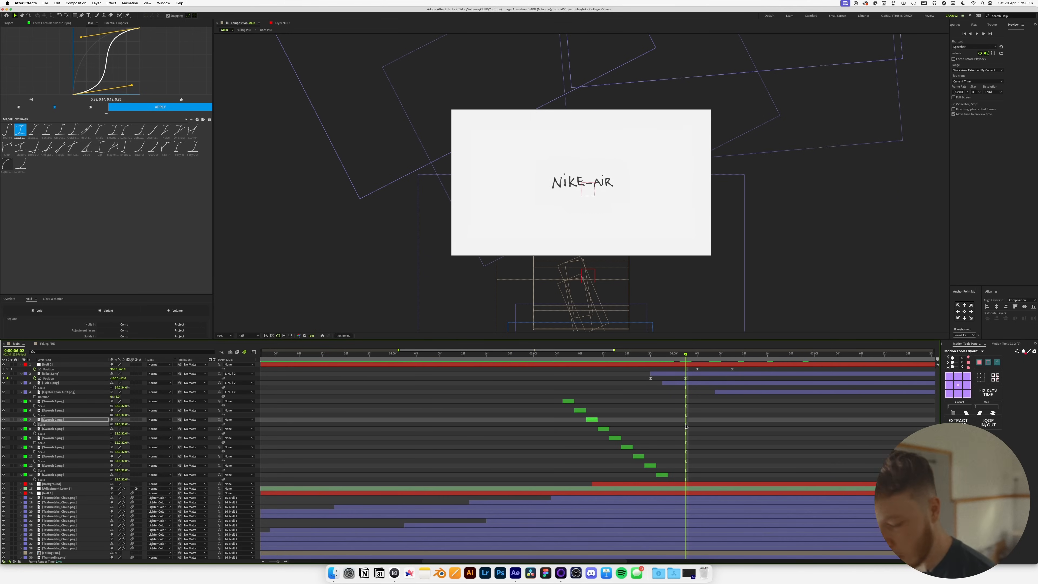
left_click(681, 423)
key("g")
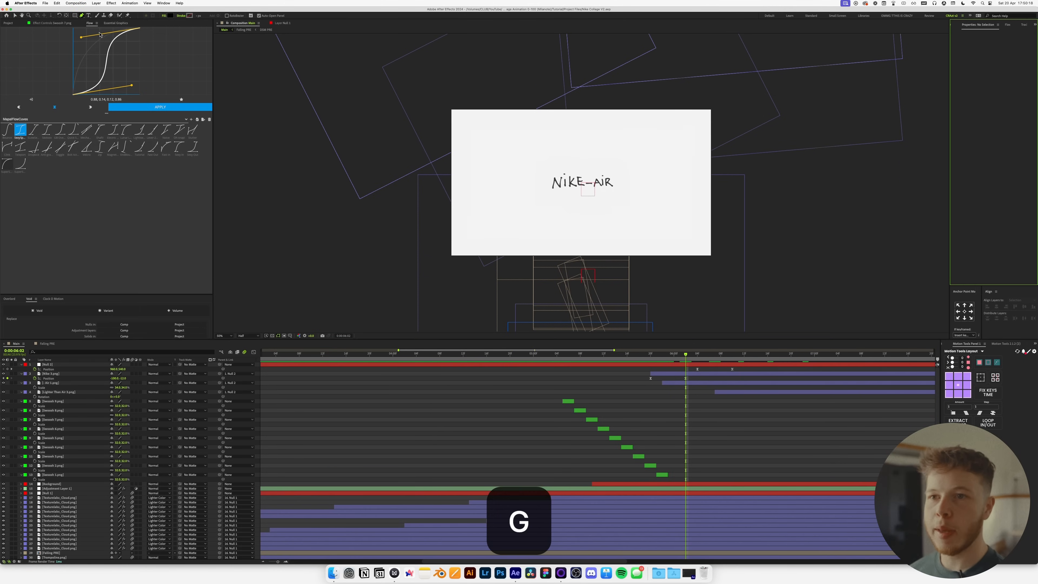
left_click(165, 16)
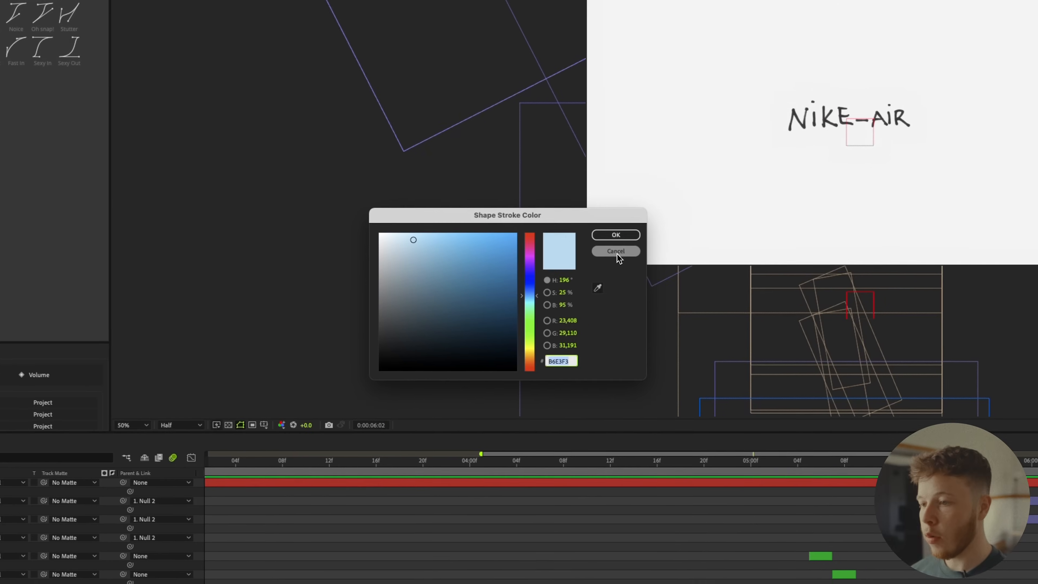
left_click_drag(449, 313, 260, 415)
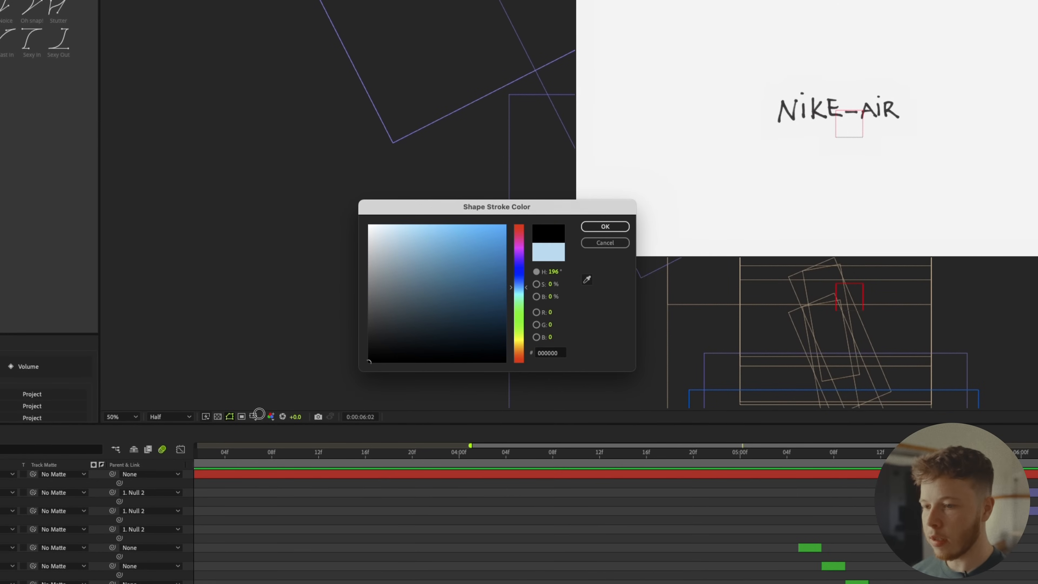
left_click(588, 284)
left_click(817, 114)
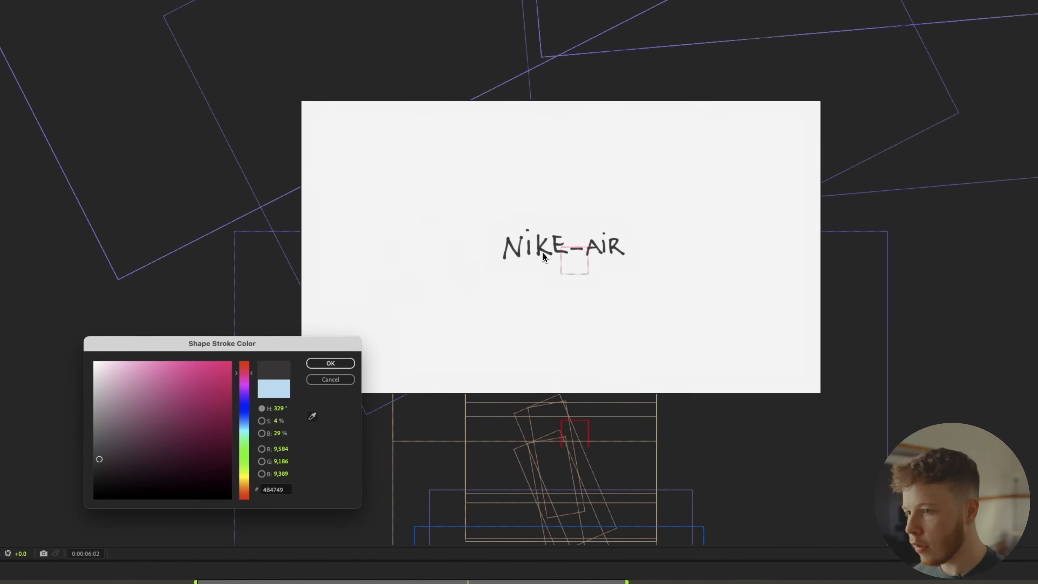
left_click(329, 361)
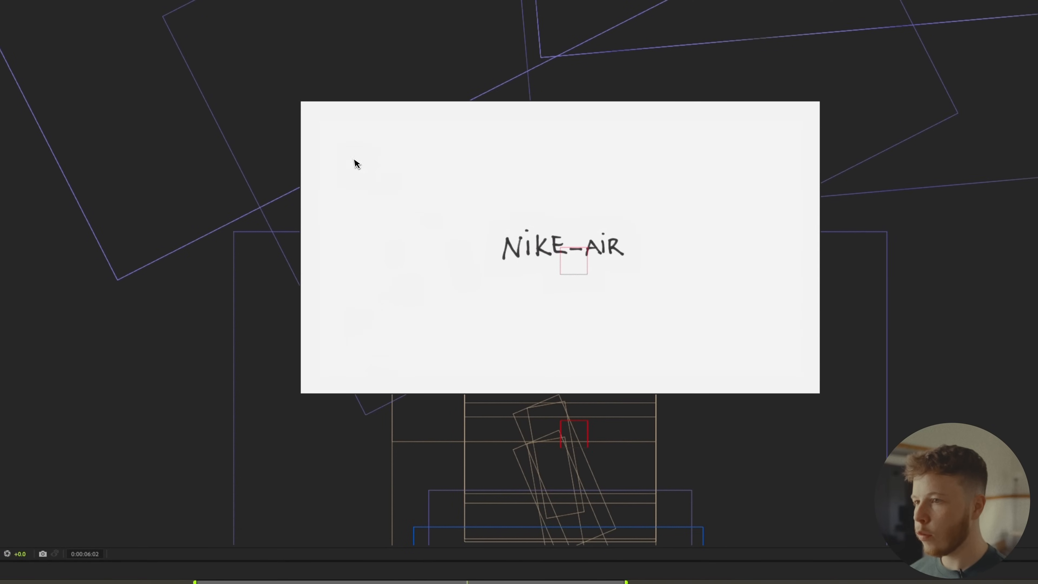
Draw a spiral Pen path from above the frame, looping inward around NIKE-AIR, and trim the shape layer to start at 0:00:06:02.
key("g")
left_click(642, 77)
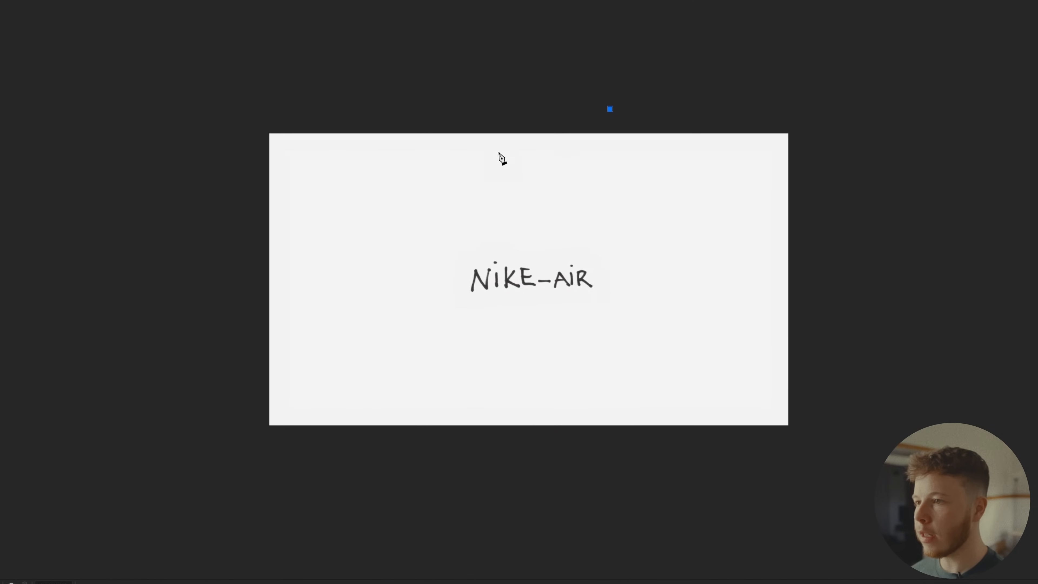
left_click_drag(378, 218, 367, 289)
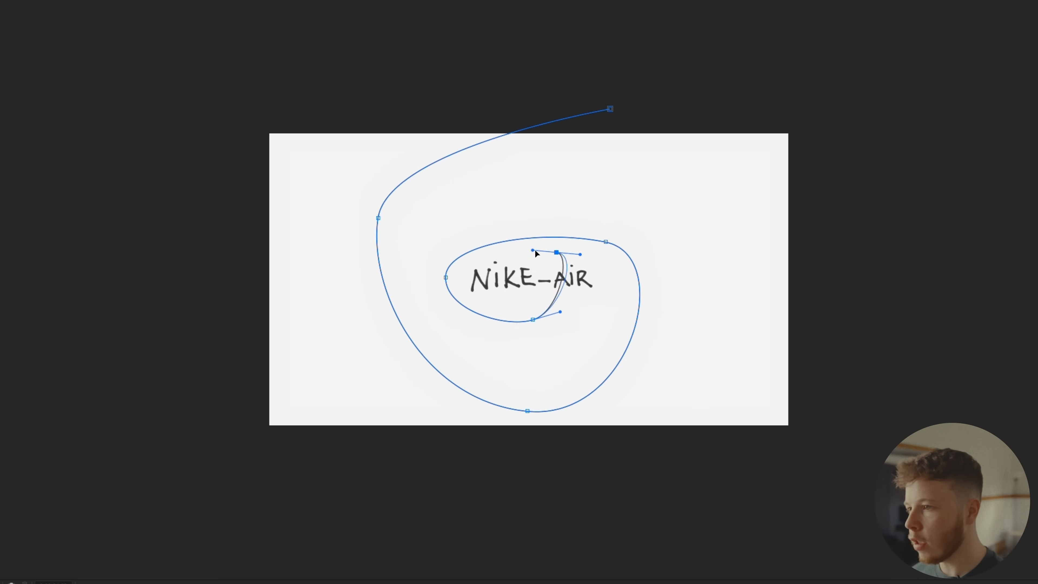
key("super+z")
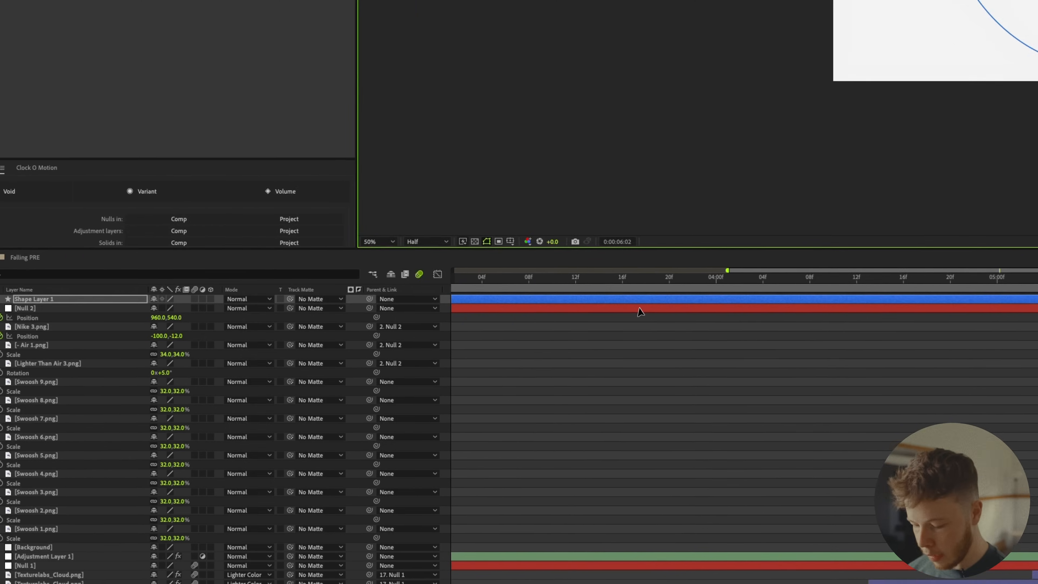
key("alt+bracketleft")
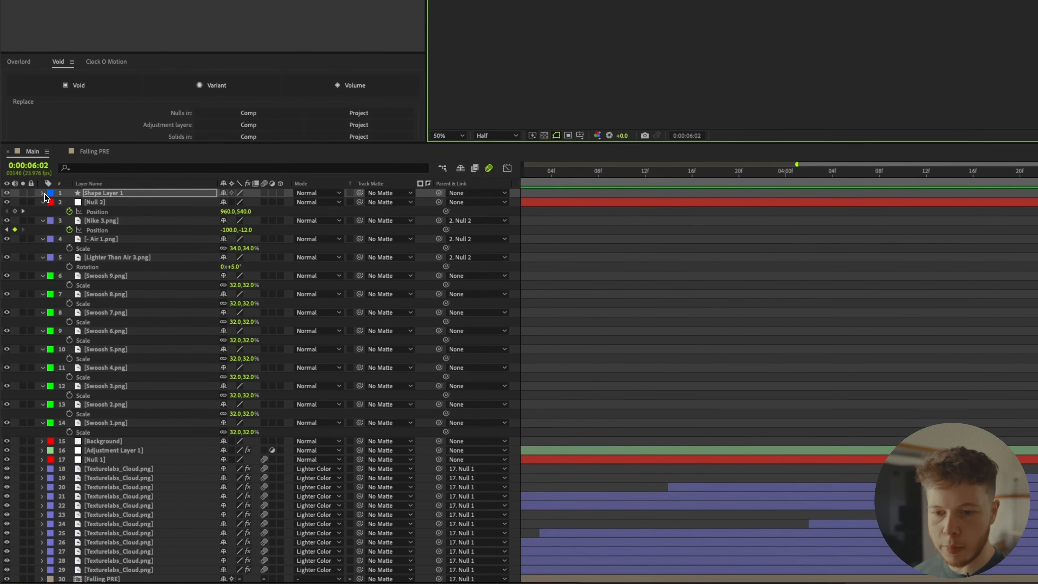
Add Trim Paths to the spiral and keyframe its End from 0% at 0:00:06:02 to 100% at 0:00:06:10.
left_click(42, 291)
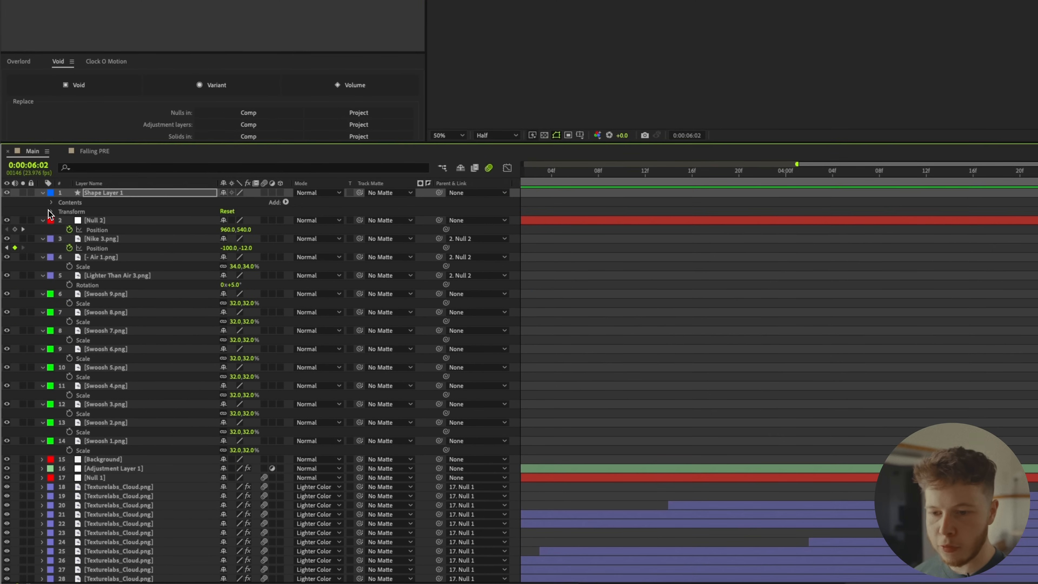
left_click(286, 202)
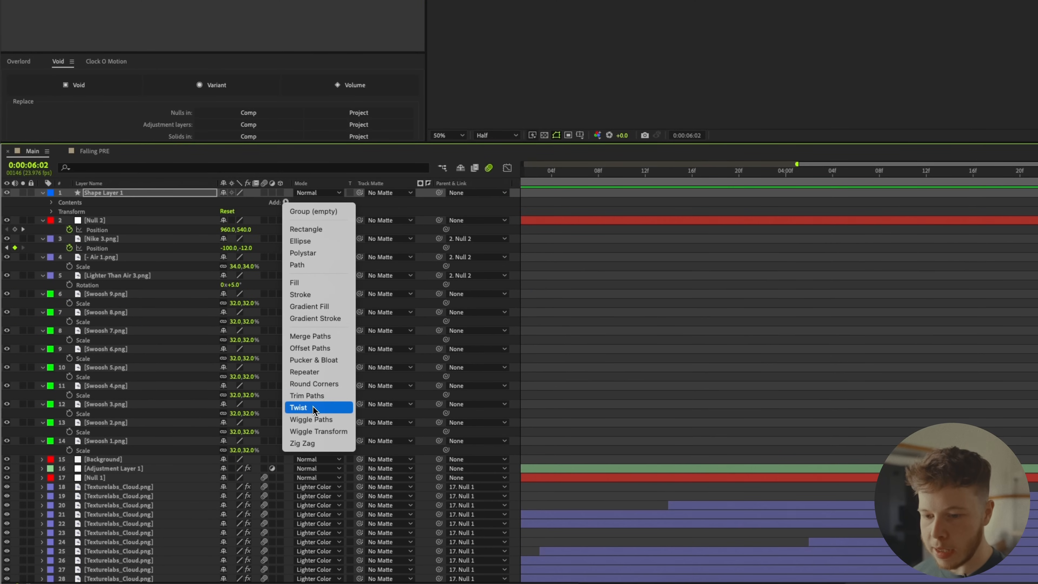
left_click(307, 395)
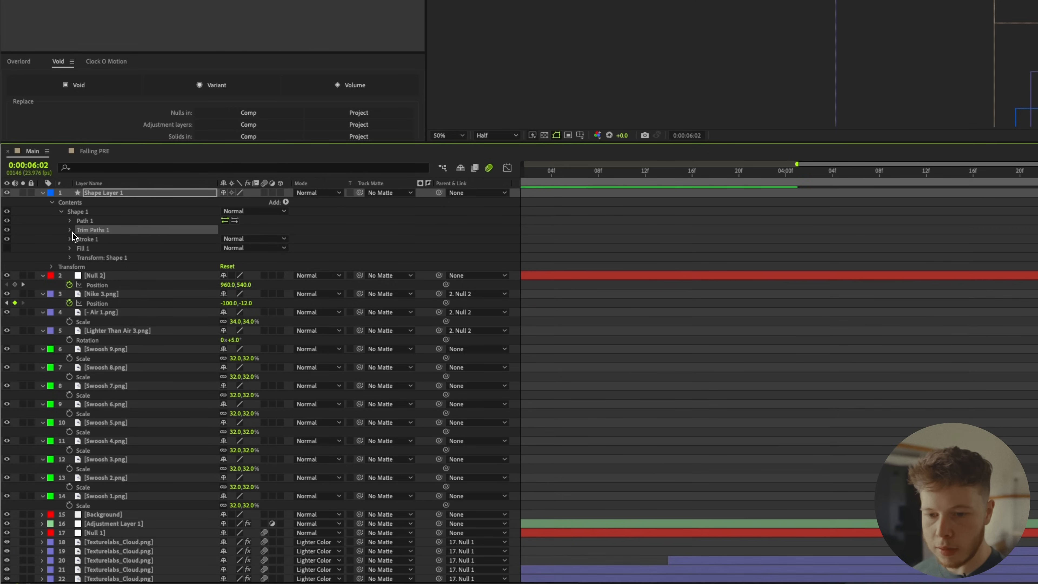
left_click(70, 231)
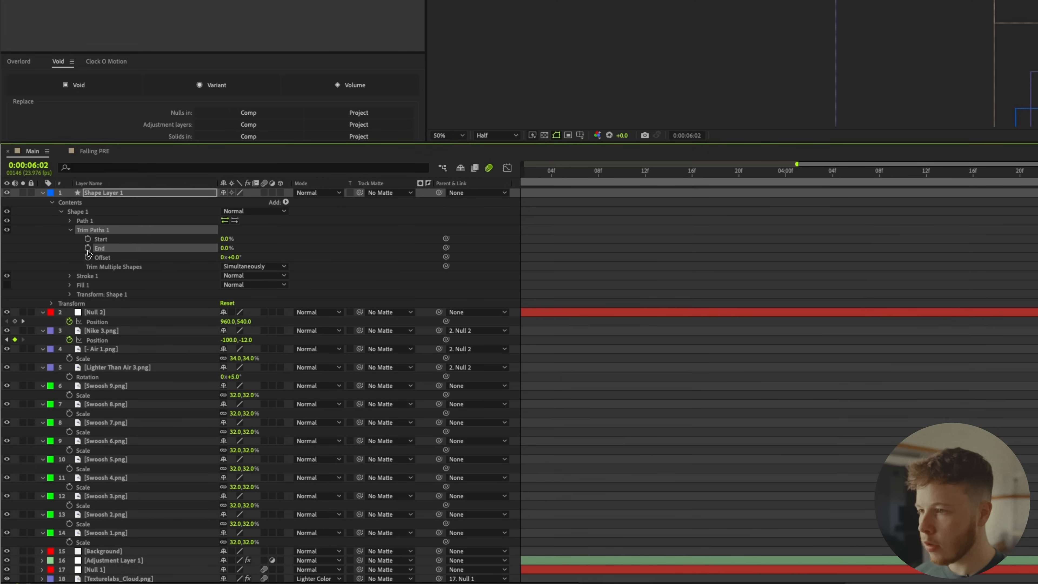
left_click(88, 249)
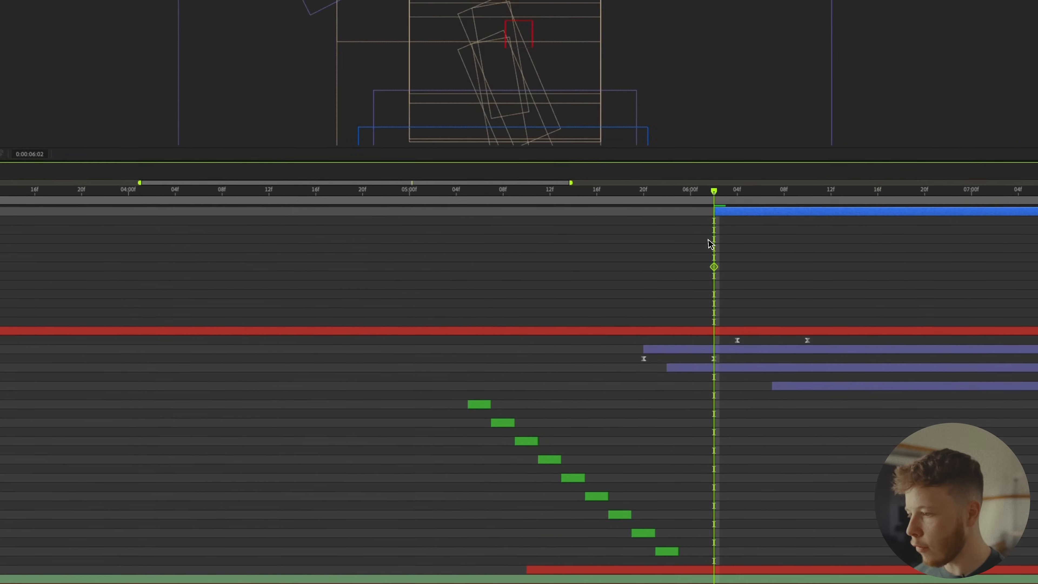
left_click_drag(644, 208, 735, 210)
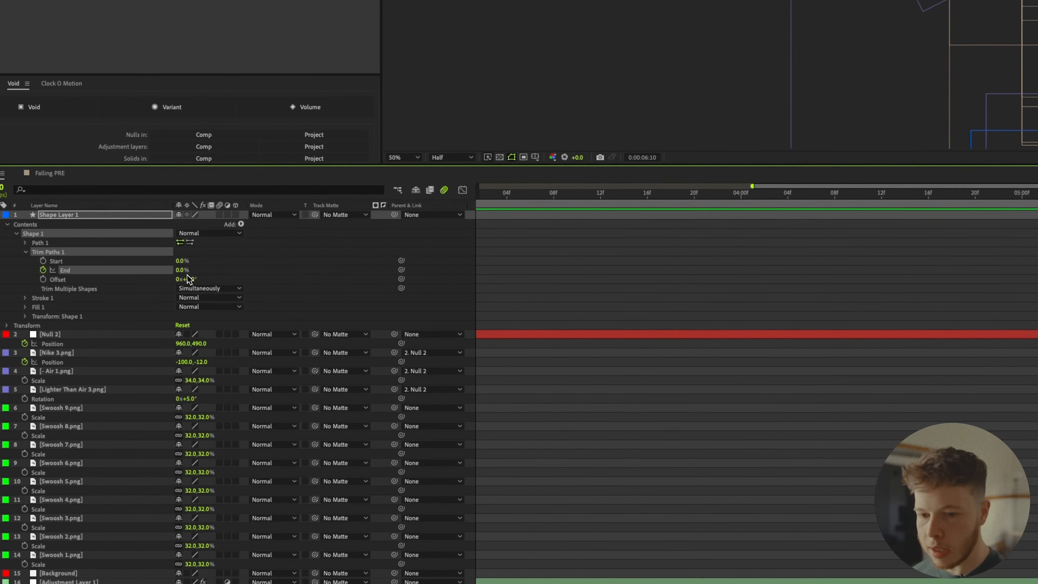
left_click_drag(182, 270, 365, 285)
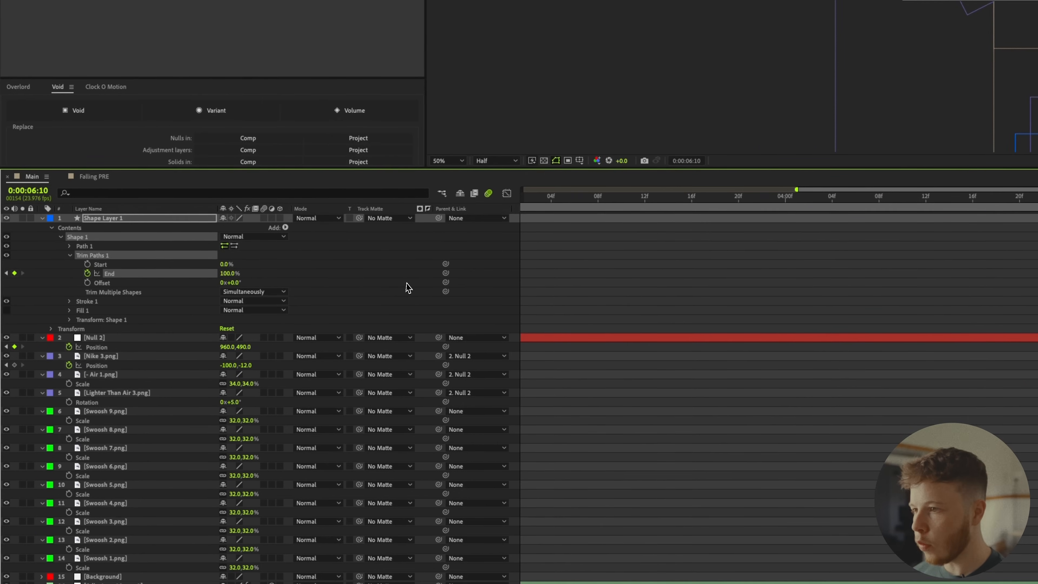
left_click(759, 378)
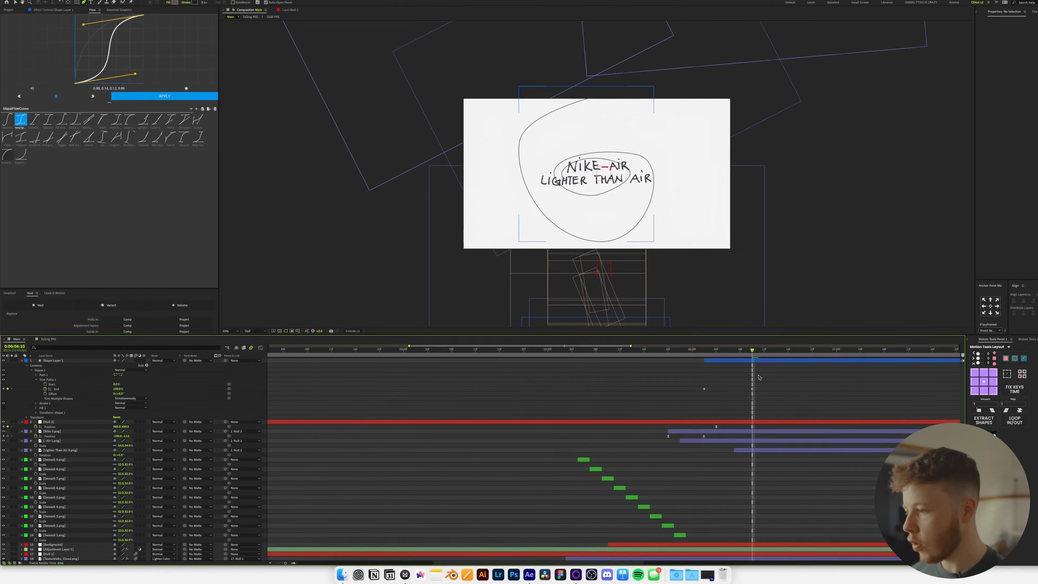
Keyframe the Trim Paths Start from 0% at 0:00:06:12 to wipe the spiral away by 0:00:06:18, and preview the animation.
left_click_drag(713, 352, 746, 356)
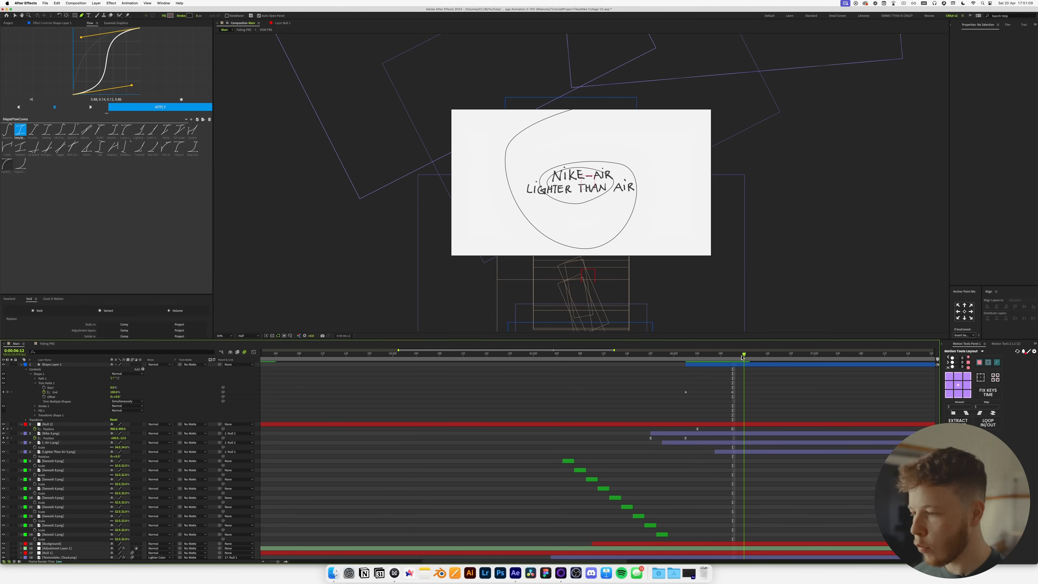
left_click(44, 388)
left_click(757, 355)
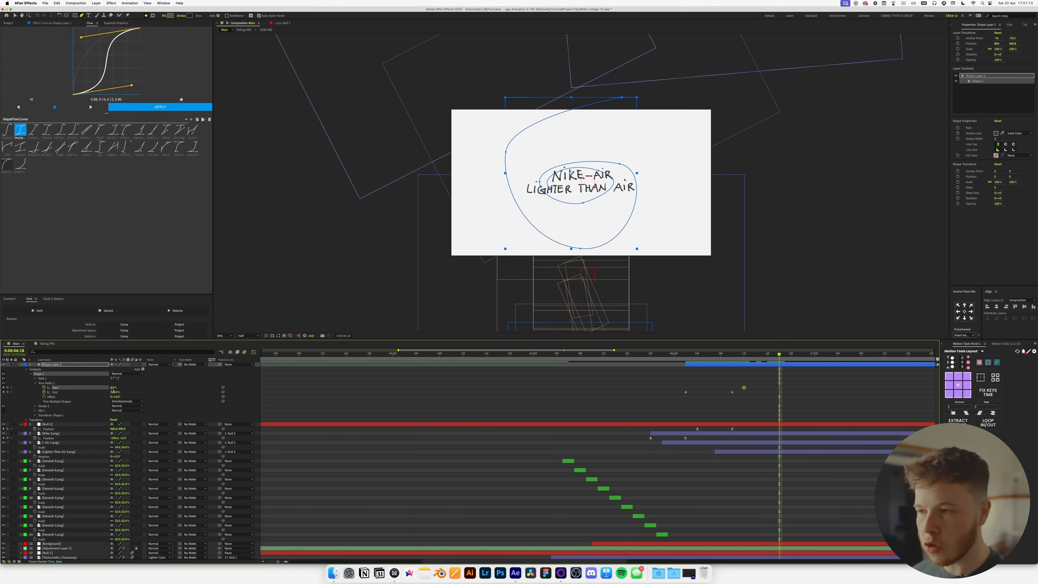
left_click(669, 356)
key("space")
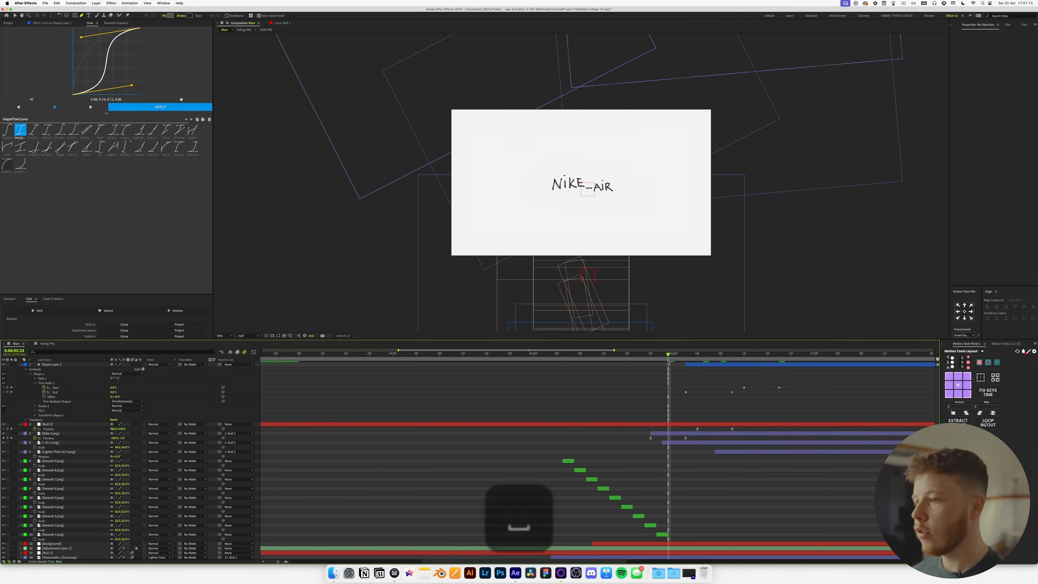
Lengthen the spiral's draw-on to 12 frames, shift its Start keyframes to follow, and move the shape layer earlier to begin at 0:00:05:14.
key("space")
left_click_drag(808, 382, 756, 394)
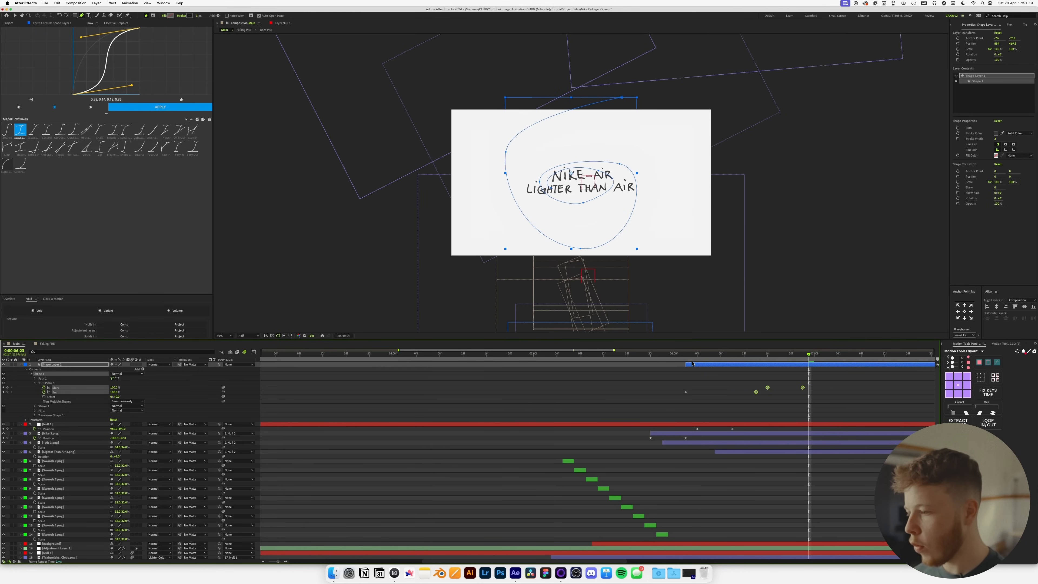
left_click_drag(571, 362, 636, 367)
left_click(653, 409)
key("space")
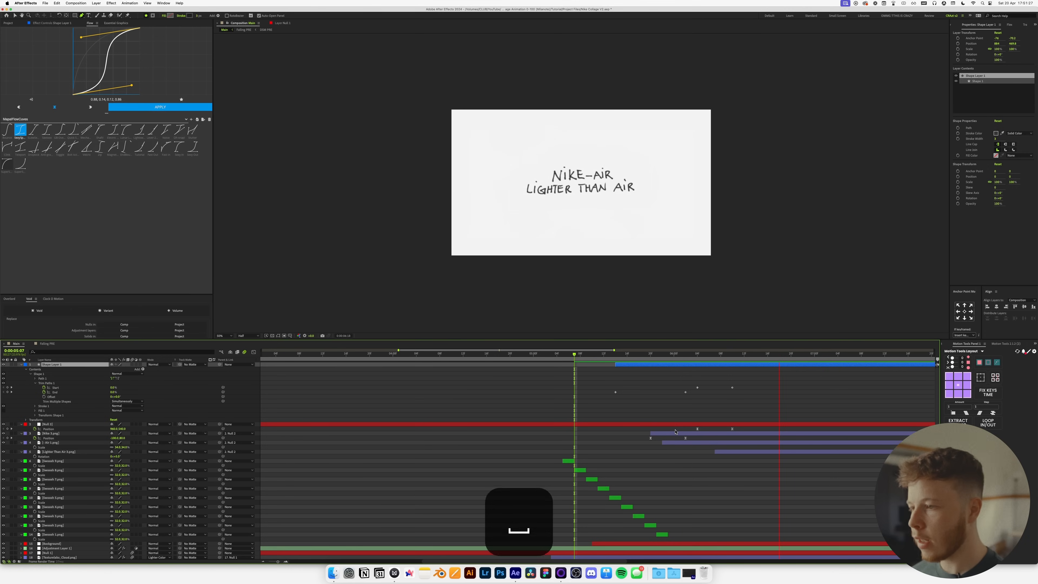
Move the spiral's last Trim Paths Start keyframe to 0:00:06:18, preview the slower wipe, and save the project.
key("space")
left_click_drag(739, 388, 779, 387)
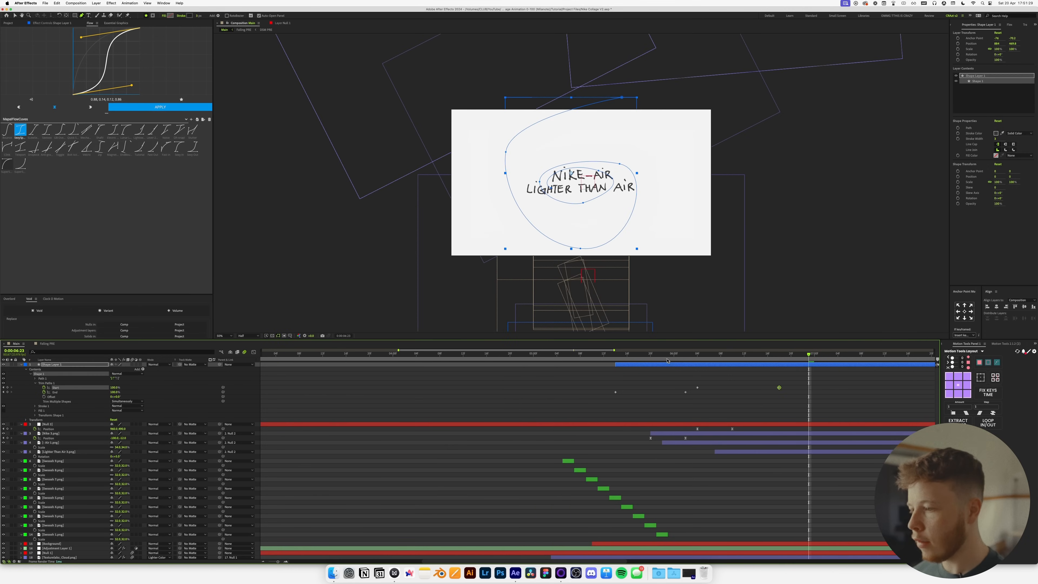
left_click(604, 356)
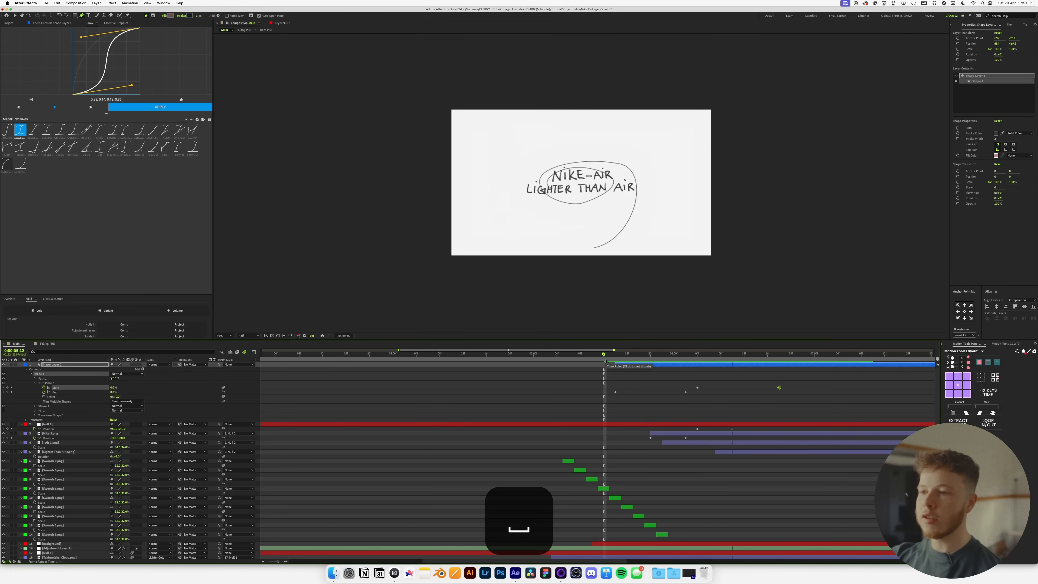
key("space")
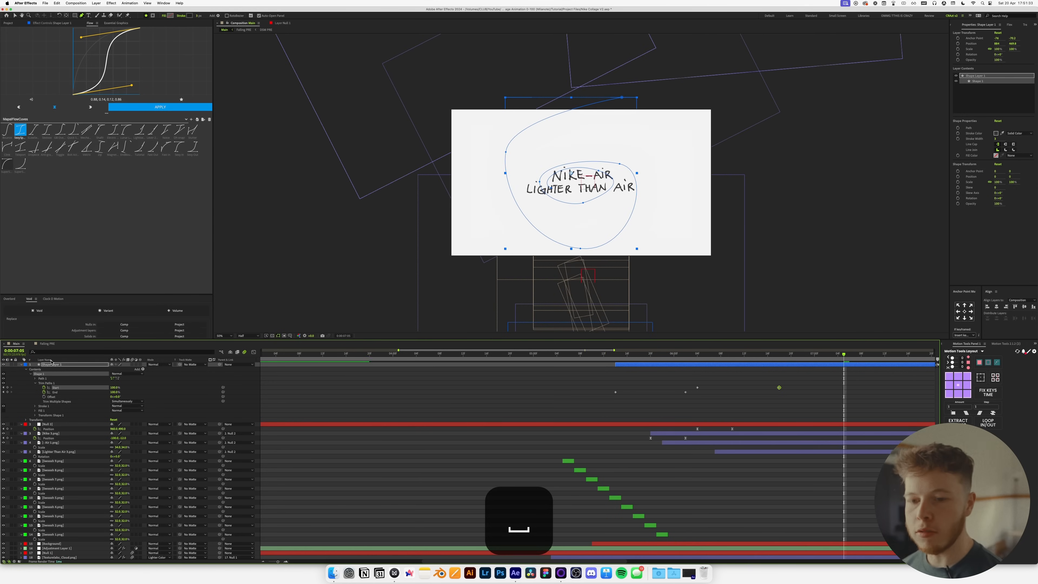
left_click(51, 361)
key("super+s")
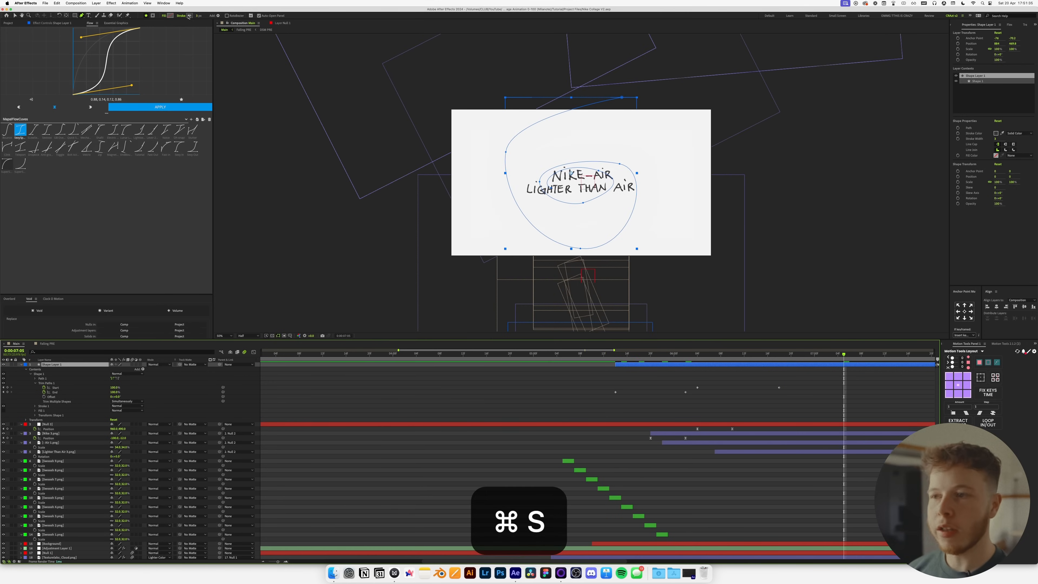
Try a red stroke colour on the spiral and preview it.
left_click(190, 16)
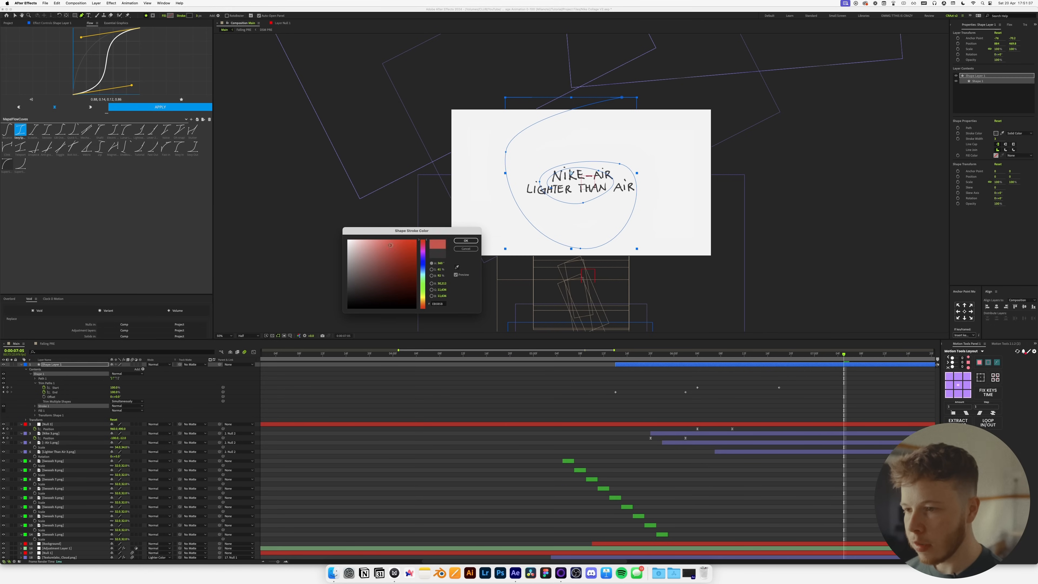
left_click(465, 242)
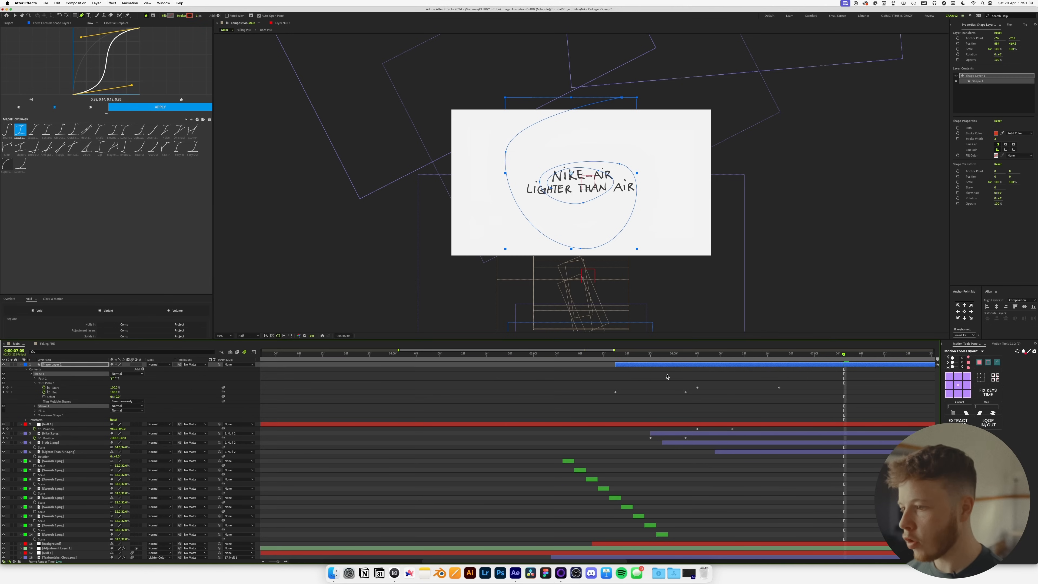
left_click_drag(646, 354, 591, 354)
key("space")
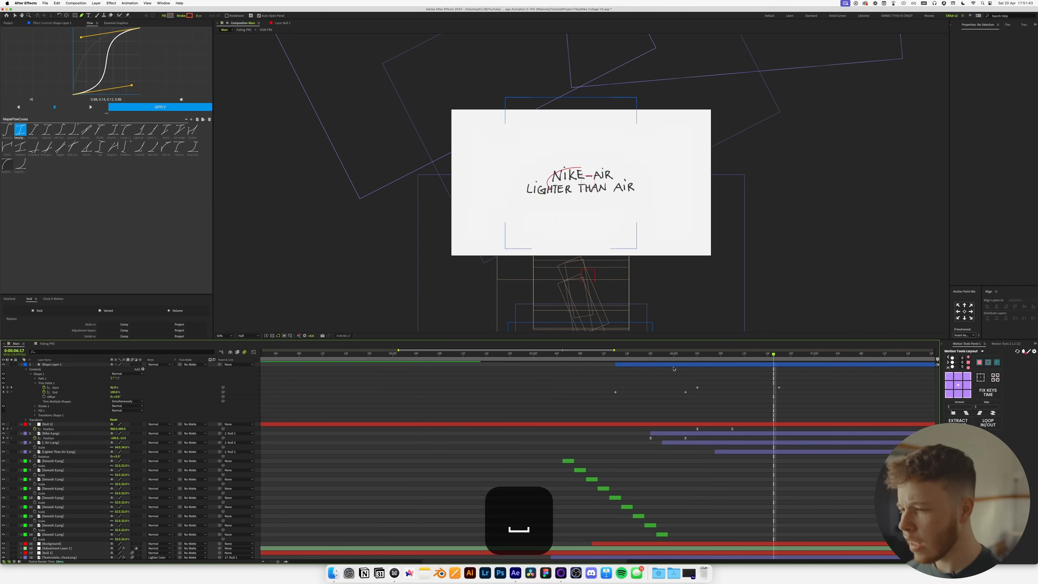
Change the spiral's stroke colour to a yellow-orange, preview the animation, and save the project.
left_click(52, 365)
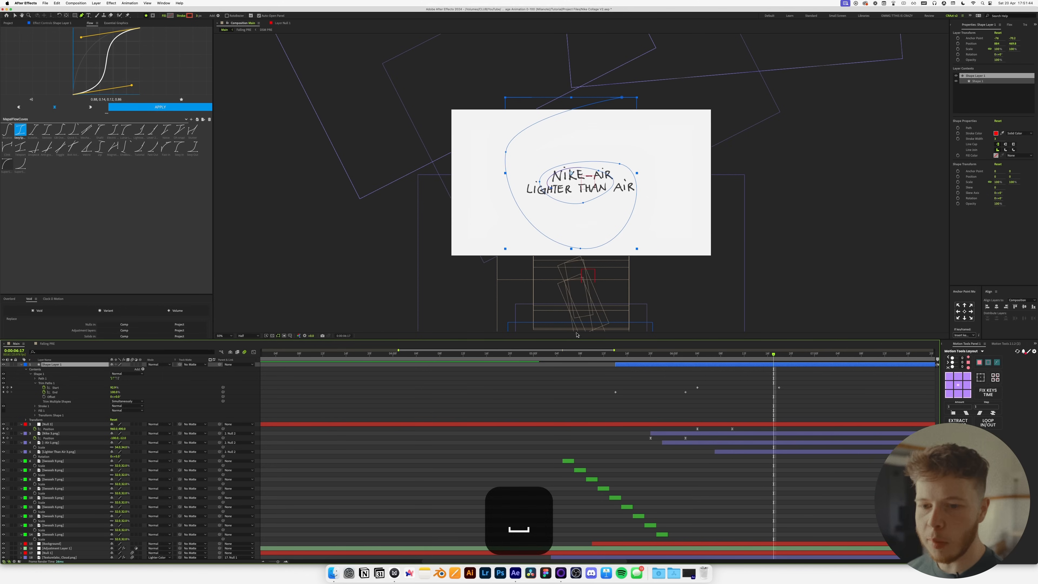
left_click(190, 15)
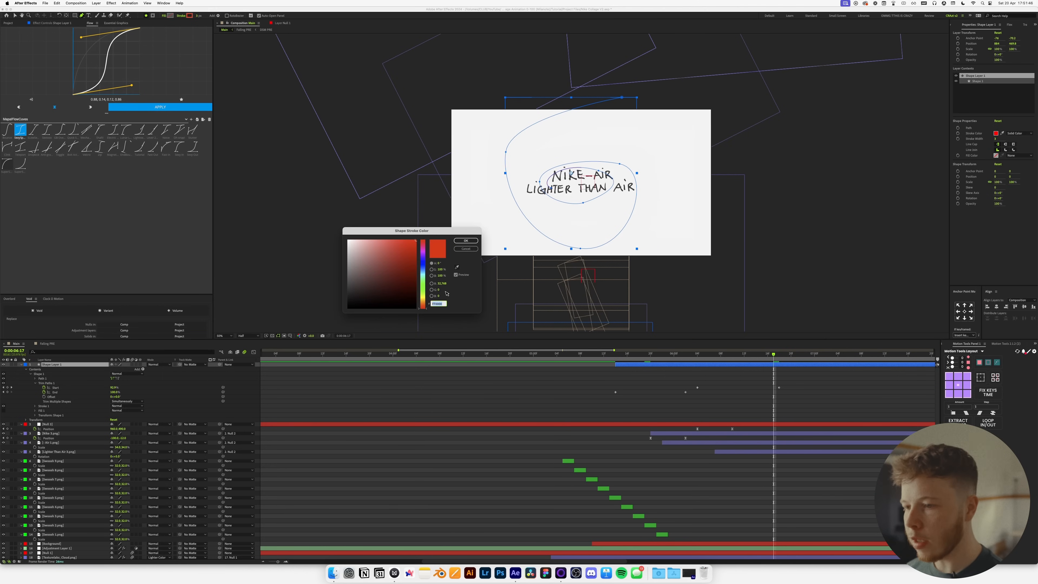
left_click_drag(423, 303, 425, 302)
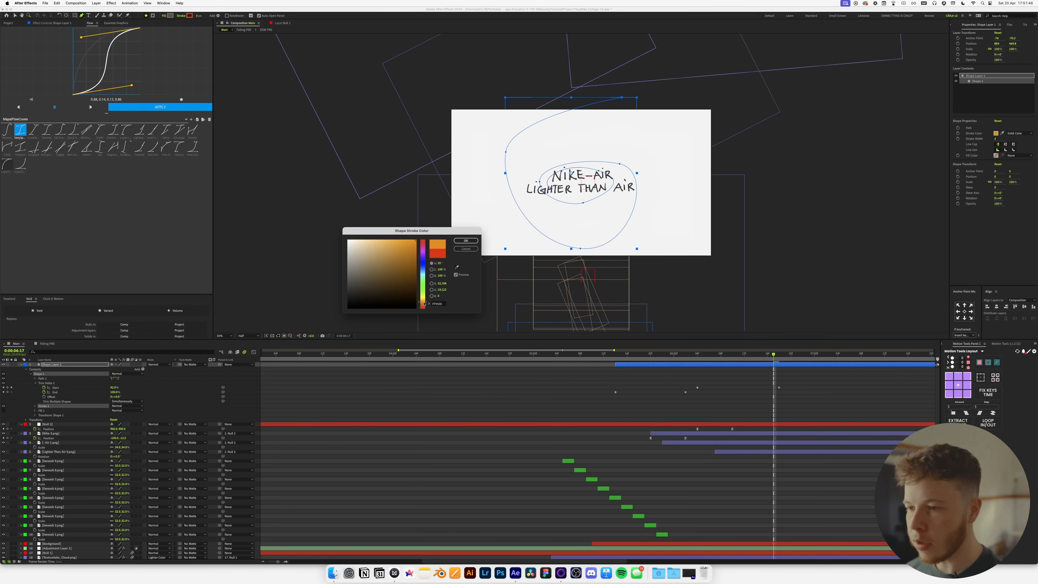
left_click(474, 242)
left_click(622, 381)
left_click_drag(601, 354, 563, 355)
key("space")
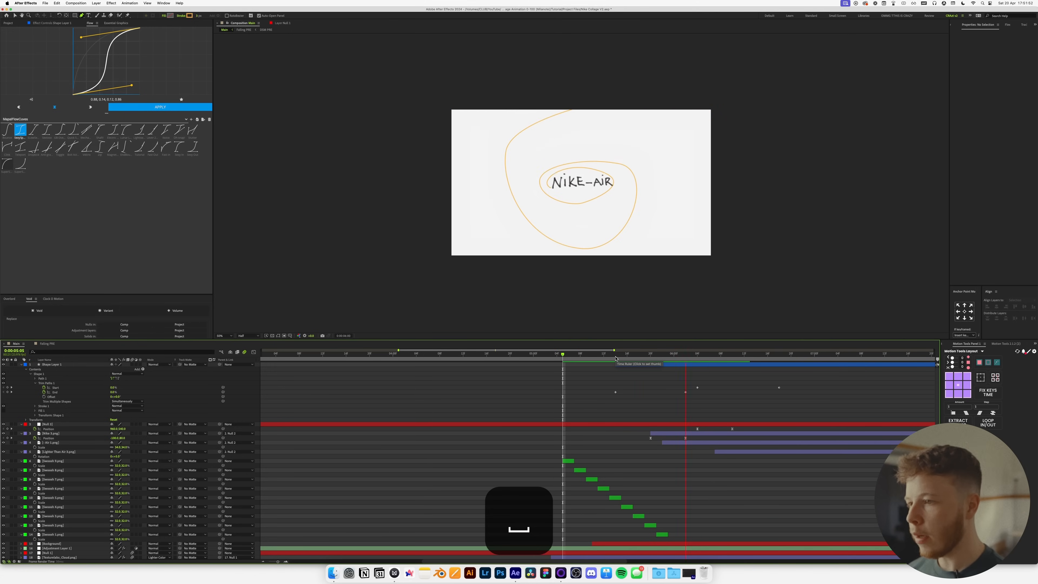
key("super+s")
key("space")
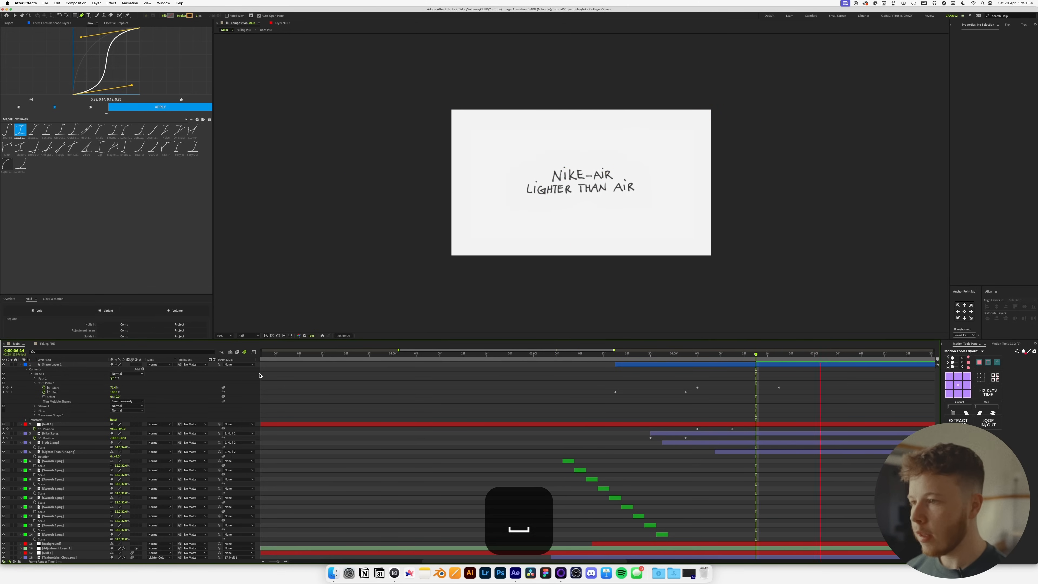
Apply the Turbulent Displace effect to the spiral's shape layer.
left_click_drag(621, 354, 551, 355)
key("space")
key("space")
left_click(659, 365)
key("ctrl+space")
type("turb")
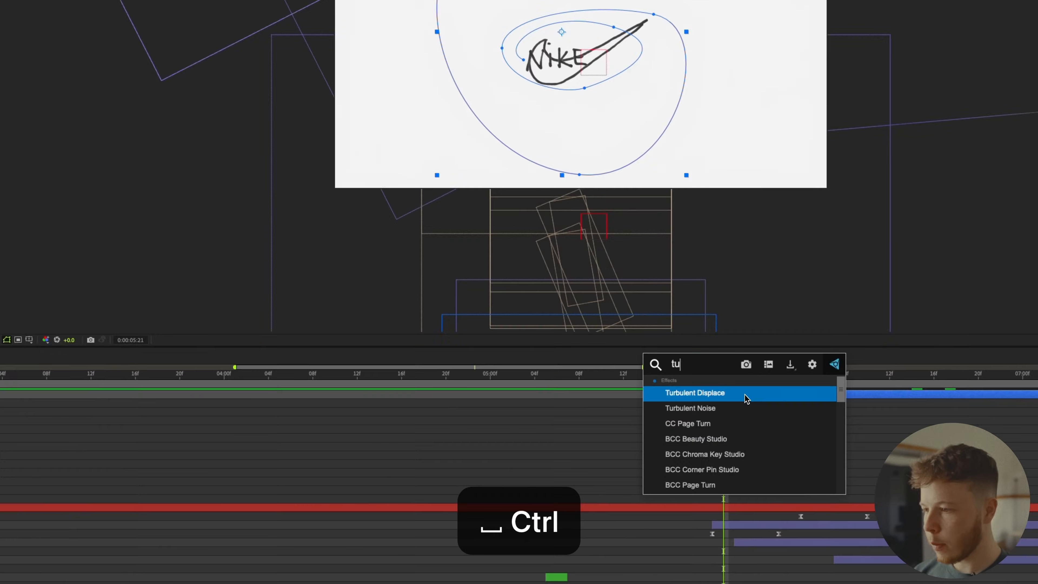
key("Return")
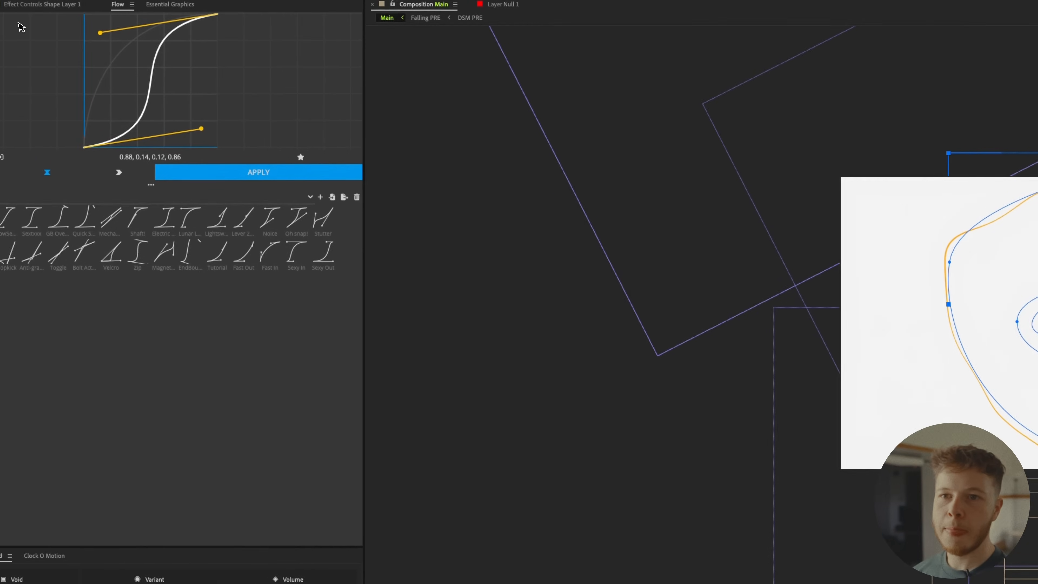
Set Turbulent Displace on the spiral to Amount 30 and Size 2, and preview the roughened line up close.
left_click(93, 42)
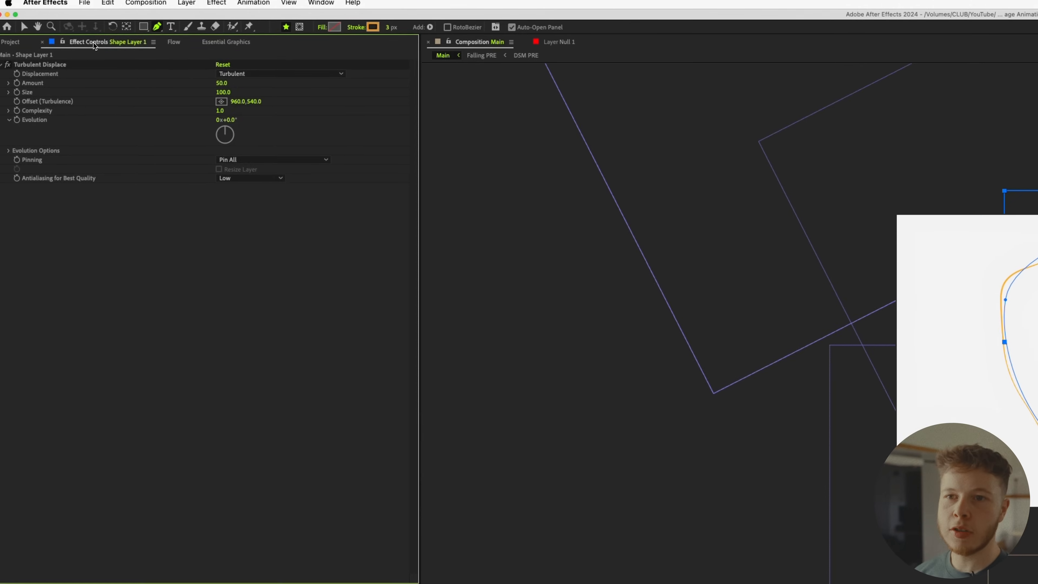
left_click(230, 87)
type("30")
key("Tab")
type("2")
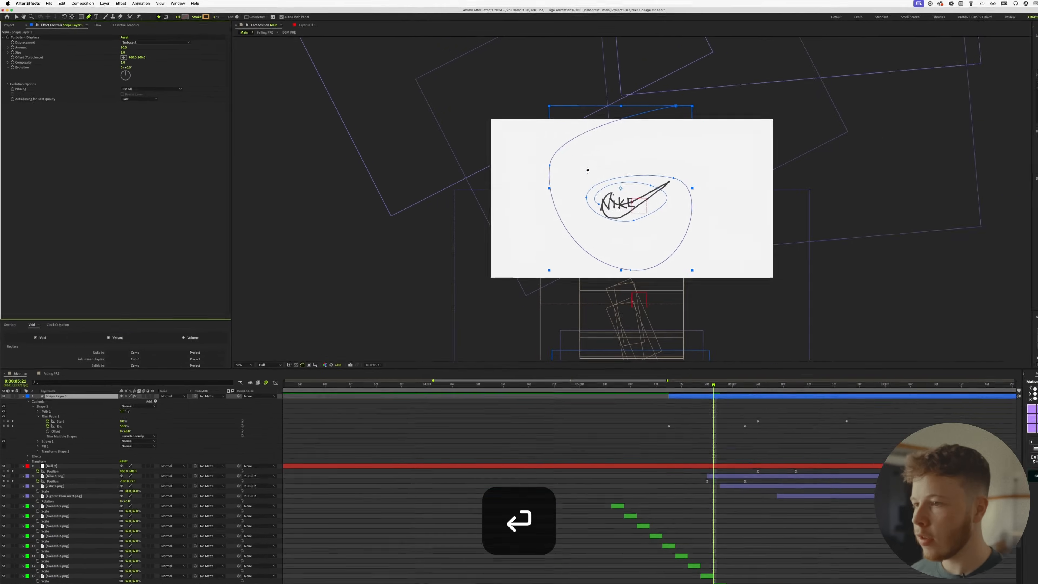
scroll(568, 132, "up", 2)
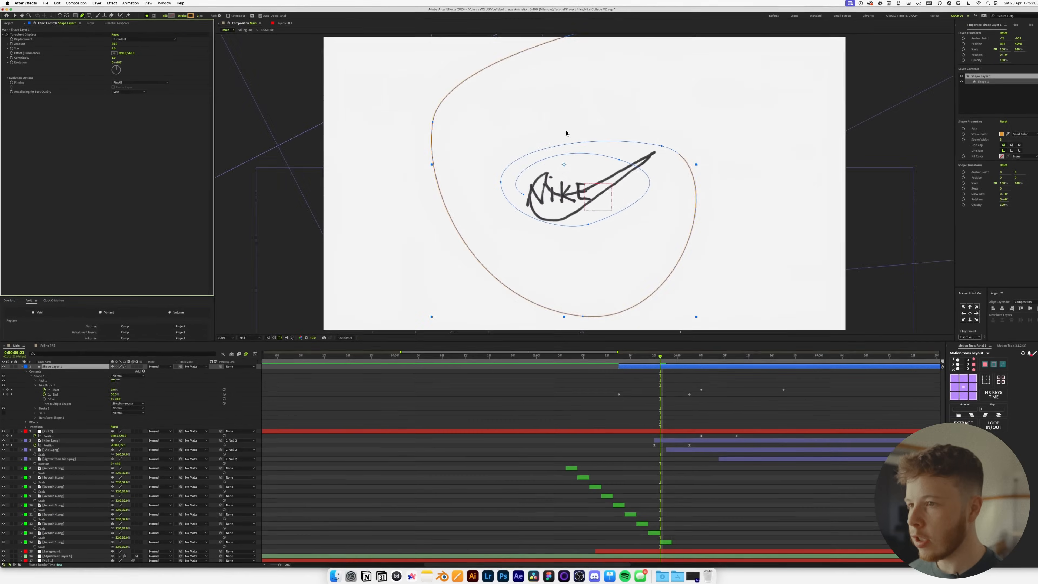
key("v")
left_click_drag(454, 125, 542, 153)
key("space")
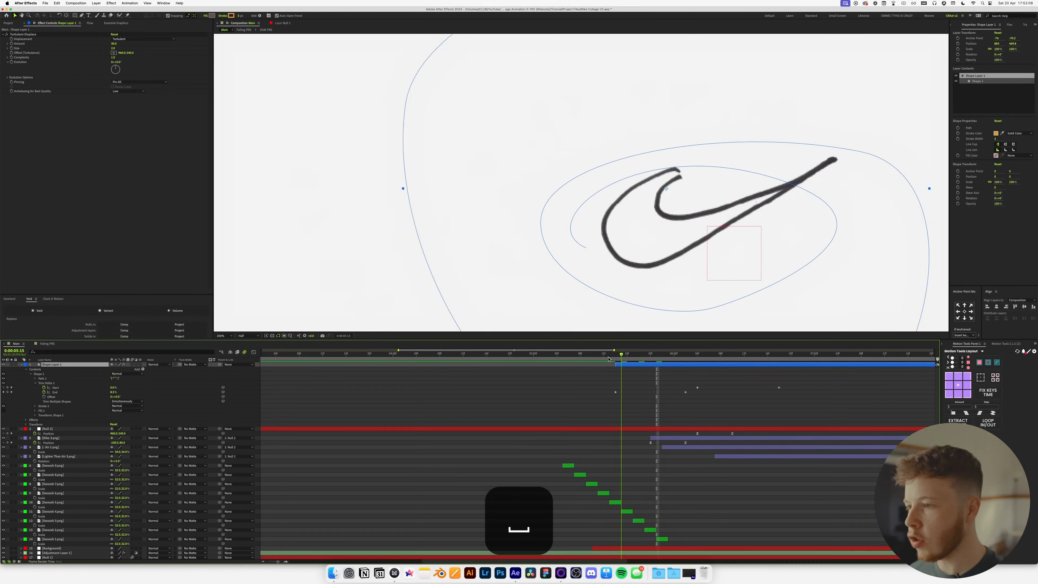
key("space")
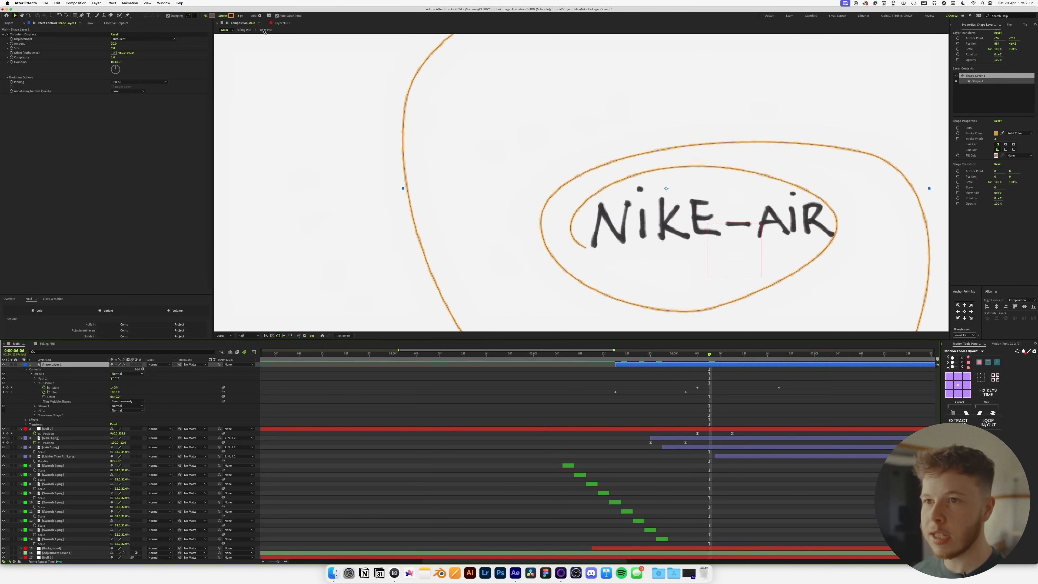
Set the spiral's stroke width to 6 px with a Round Cap line cap, and save the project.
left_click_drag(240, 15, 241, 16)
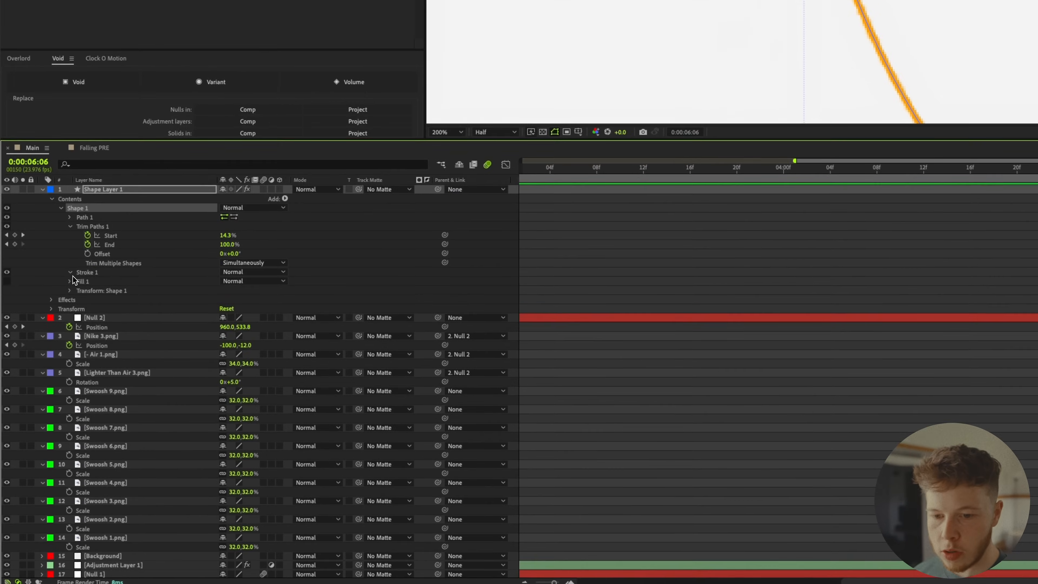
left_click(35, 406)
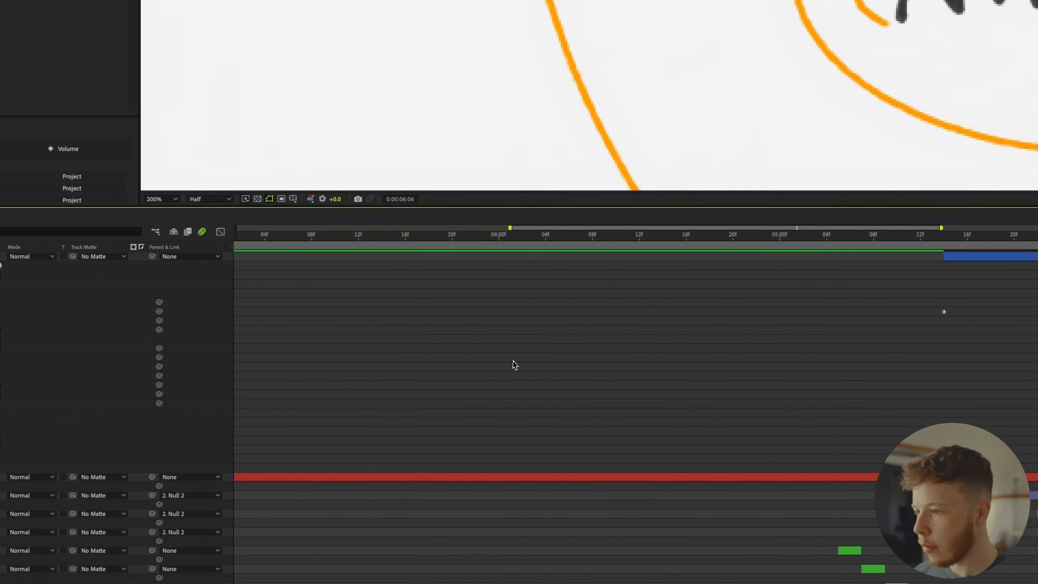
key("super+s")
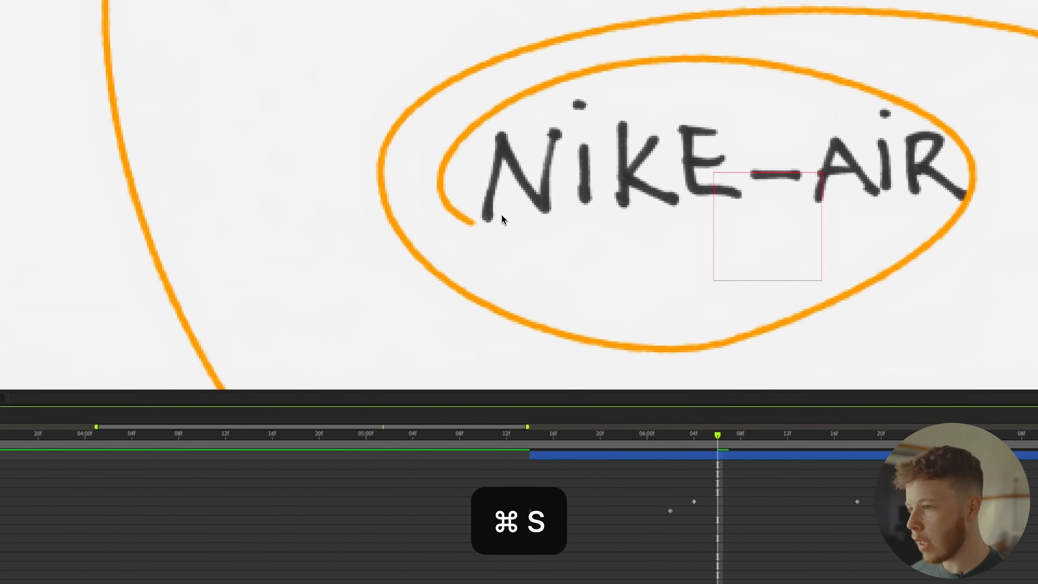
key("space")
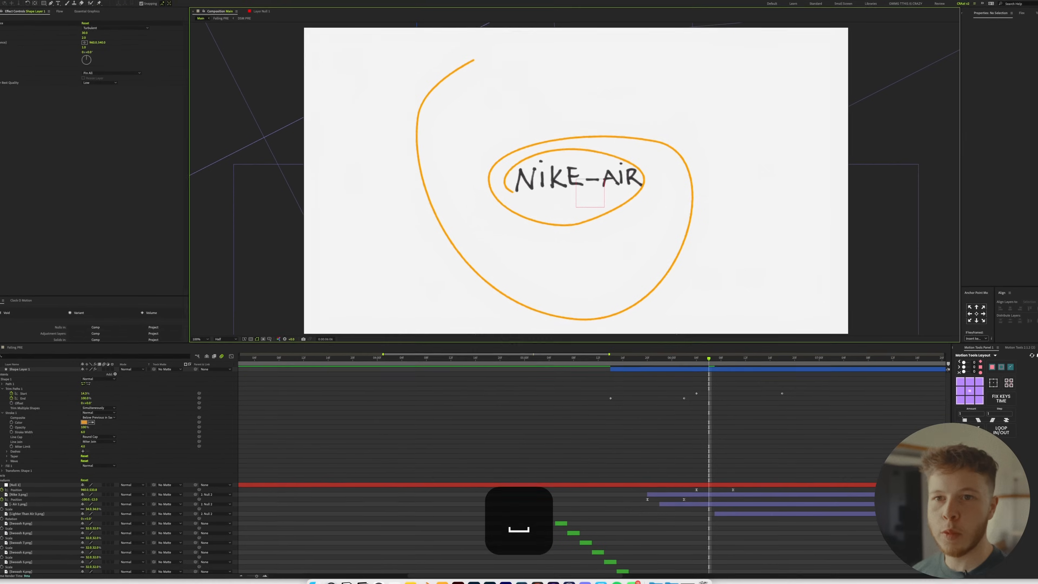
Duplicate Turbulent Displace on the spiral, set the first copy's Amount to 8, preview the result, and save the project.
key("super+d")
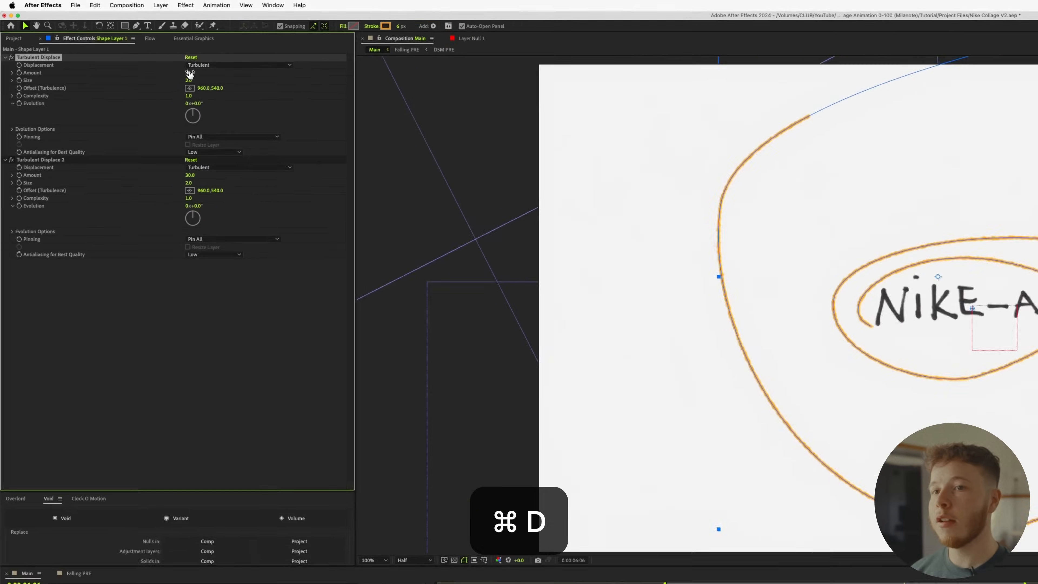
left_click(114, 44)
type("8")
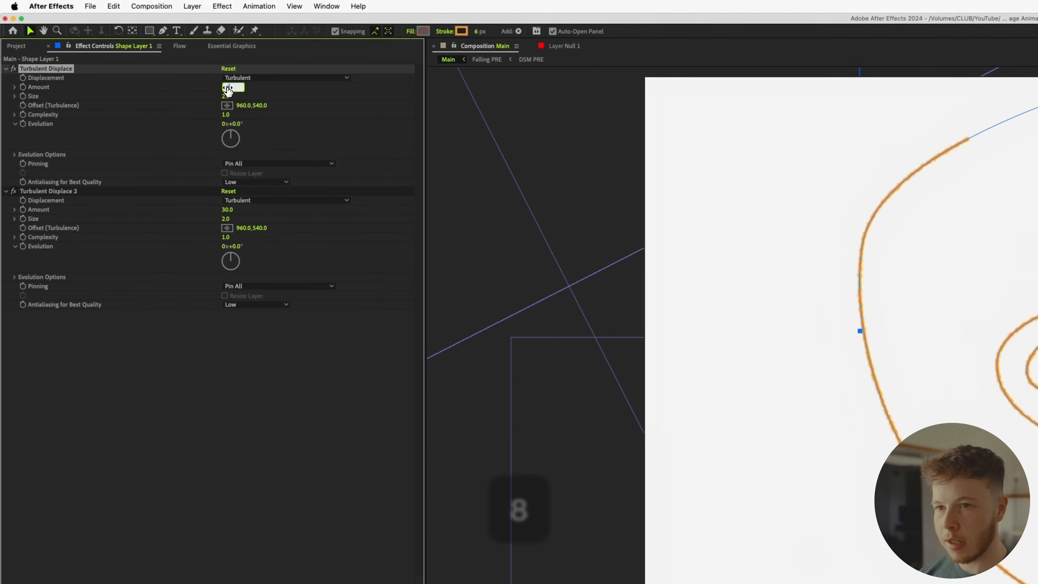
key("Return")
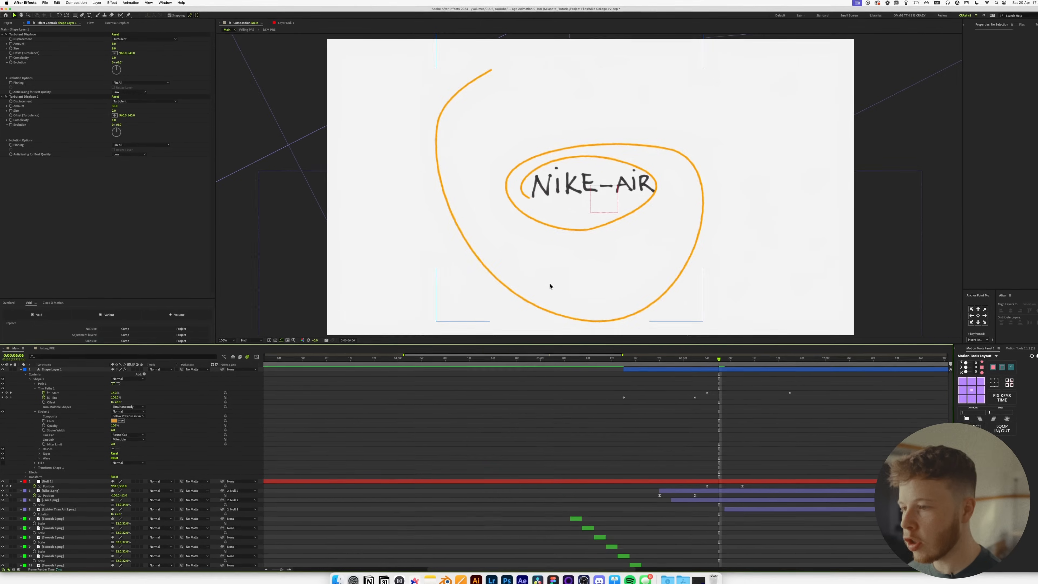
key("space")
left_click_drag(589, 235, 632, 283)
left_click_drag(637, 355, 598, 355)
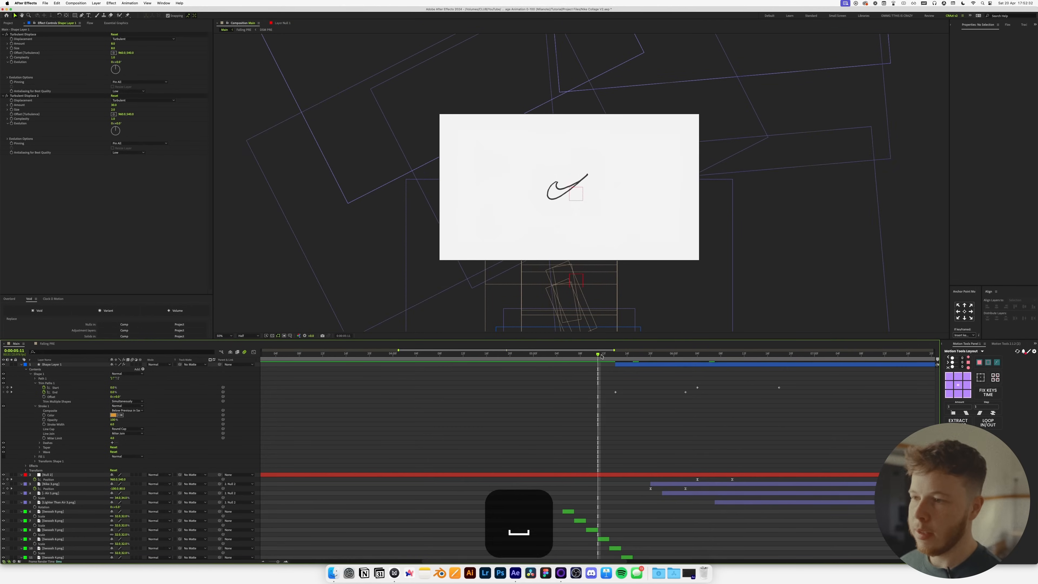
key("super+s")
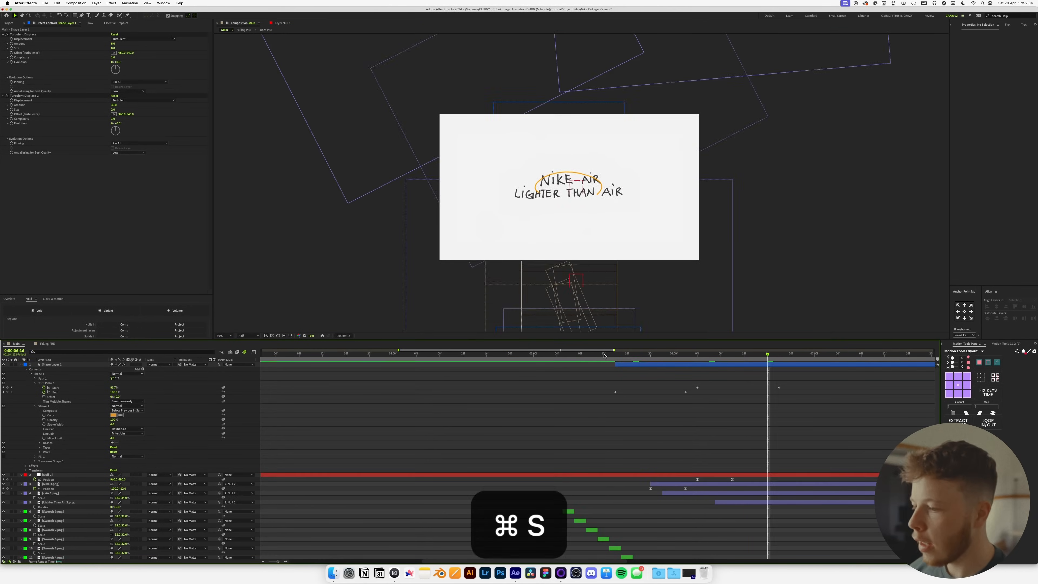
Show only the layers' keyframed properties, go to 0:00:05:23, and add Sketch 2.png from the project assets as Main's top layer.
key("u")
left_click_drag(601, 354, 670, 356)
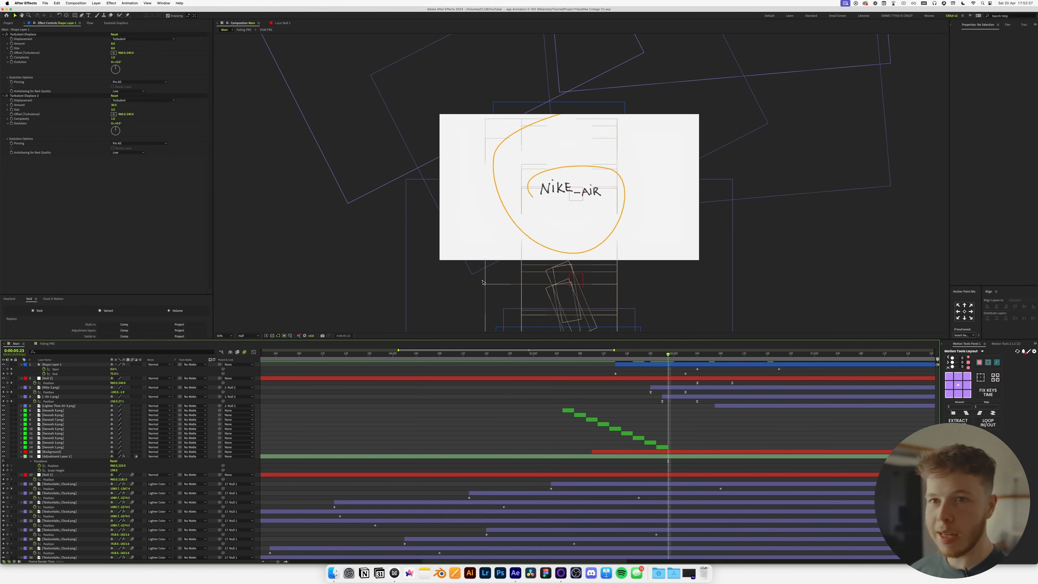
left_click(8, 24)
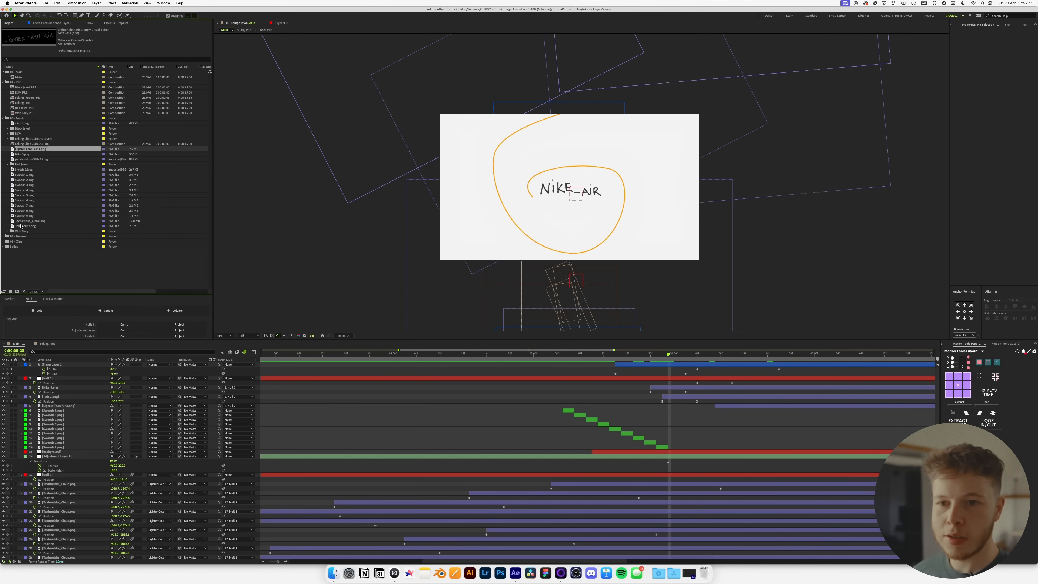
left_click(18, 170)
left_click_drag(59, 364, 59, 364)
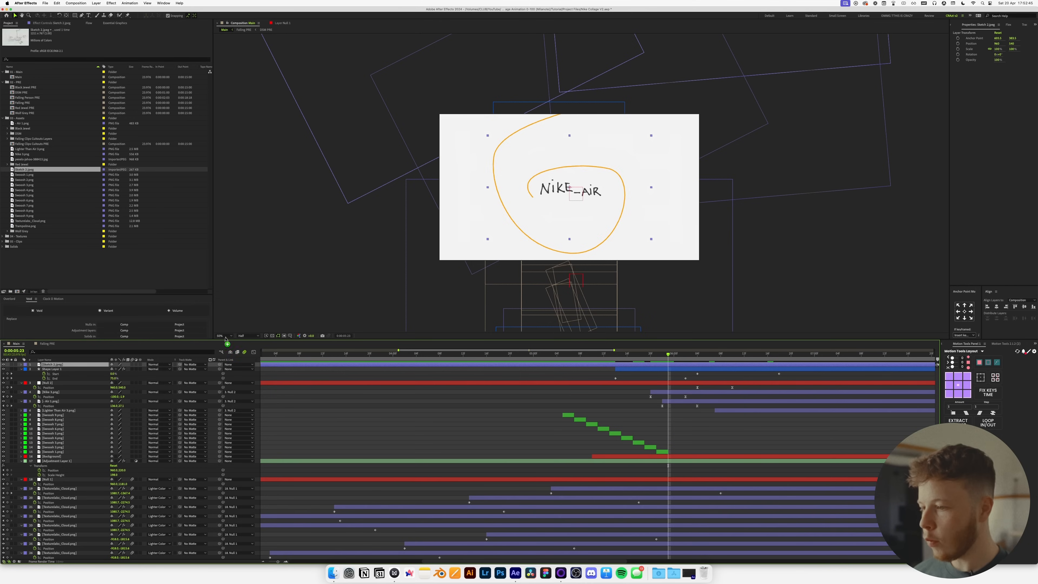
Apply the Color Key effect to the sketch layer.
key("ctrl+space")
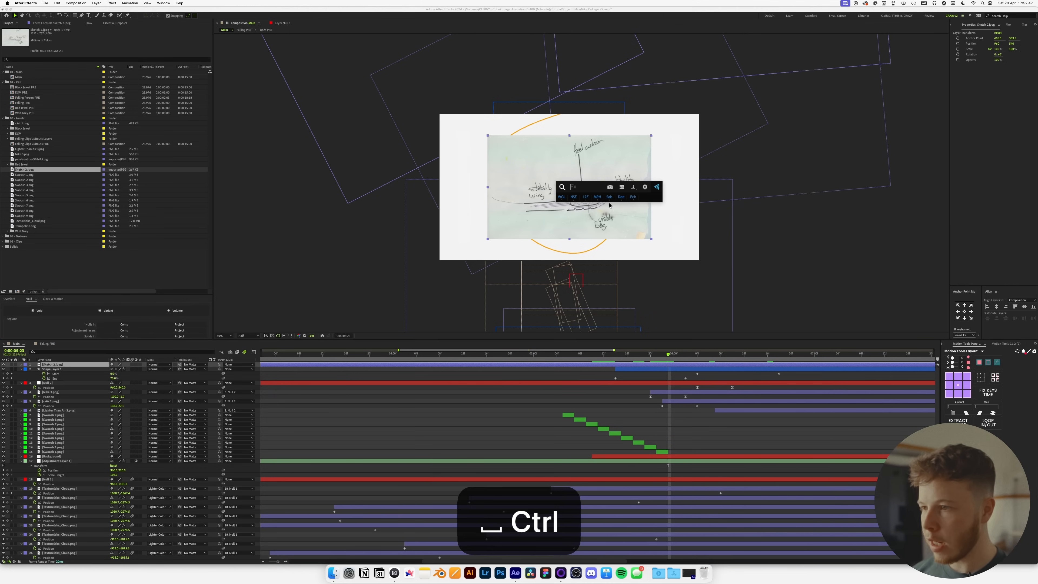
type("co")
key("Down")
key("Down")
key("Down")
key("Down")
key("Return")
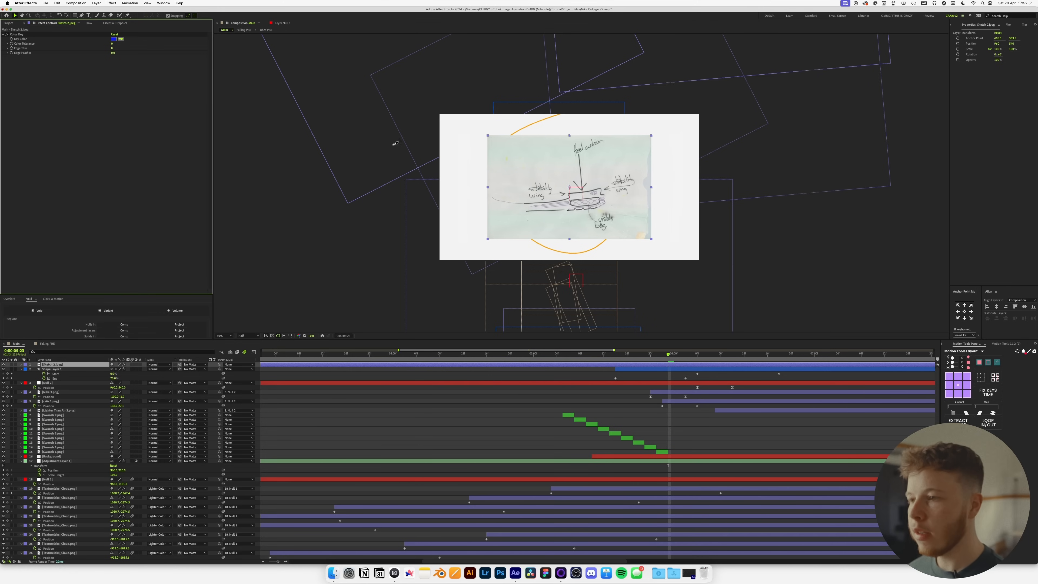
Key out the sketch's pale paper background and move the sketch into the frame's lower-right corner.
left_click_drag(113, 43, 132, 48)
mouse_move(602, 209)
left_mouse_down()
mouse_move(699, 259)
mouse_move(680, 251)
left_mouse_up()
Lower the sketch's opacity to a faint level, trim the layer's start to 0:00:05:10, and preview the title screen.
key("t")
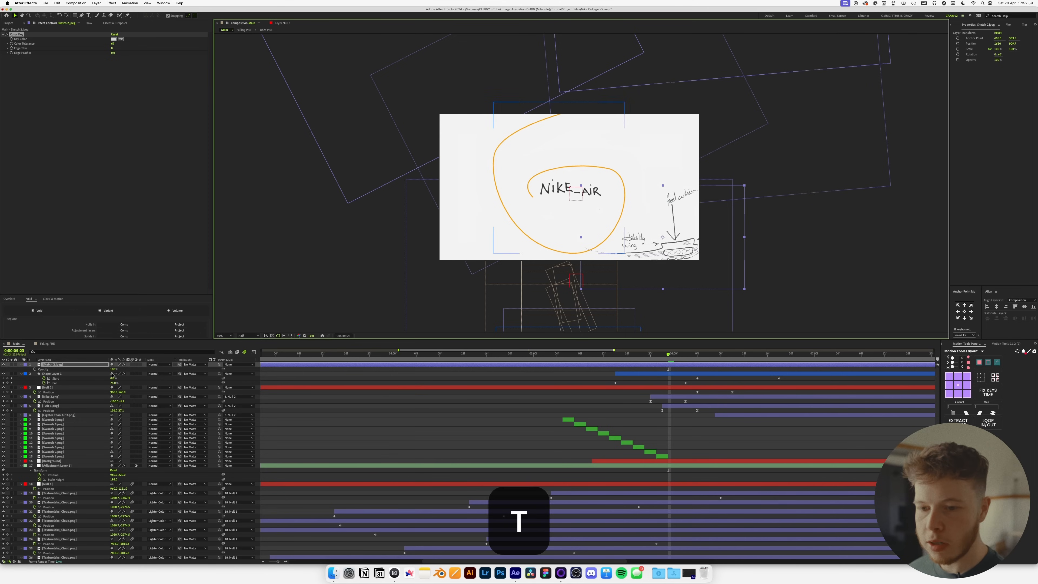
left_click_drag(102, 371, 91, 373)
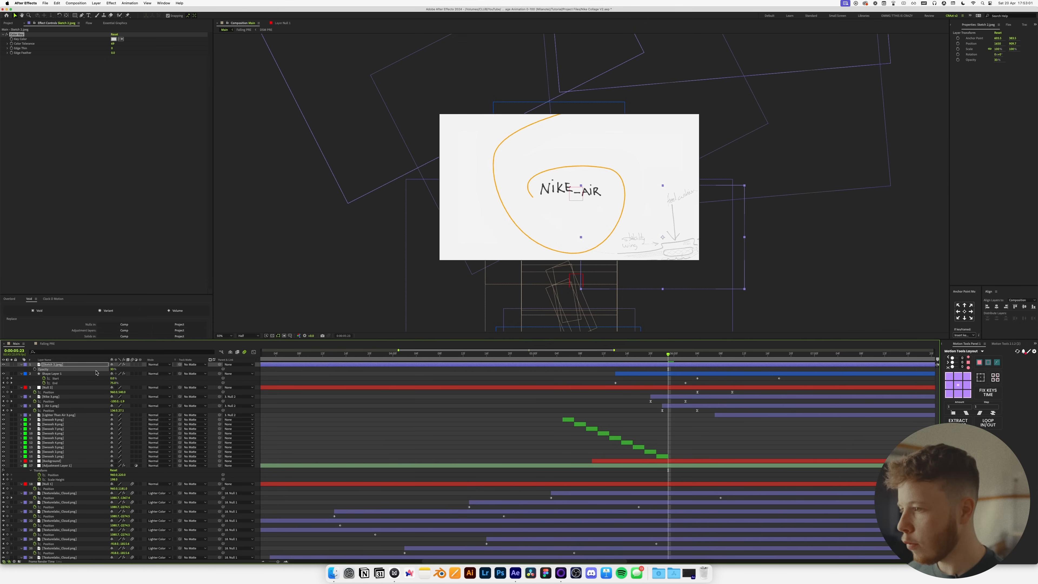
left_click_drag(666, 232, 665, 230)
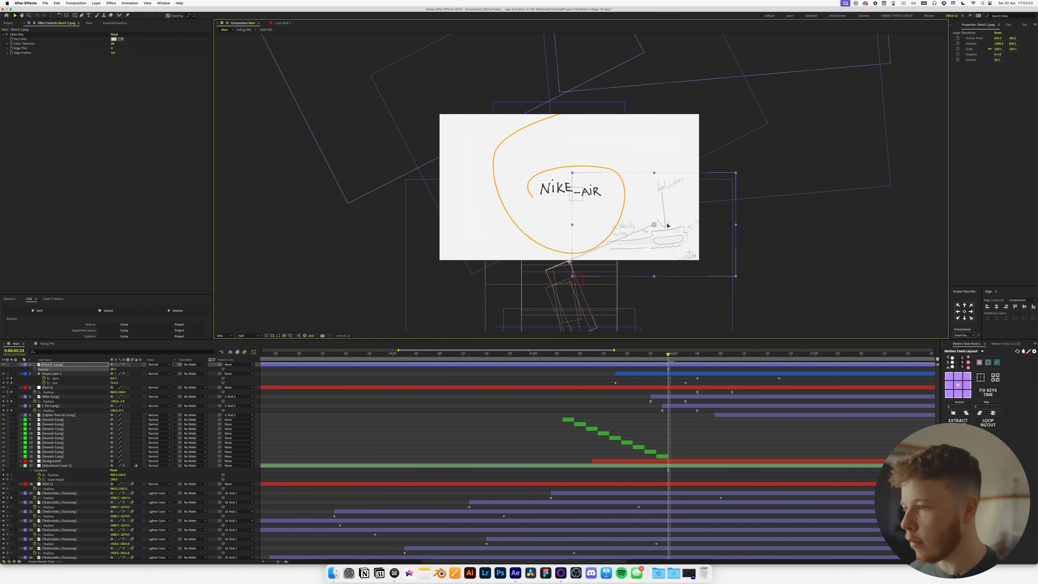
left_click_drag(650, 366, 592, 370)
key("alt+bracketleft")
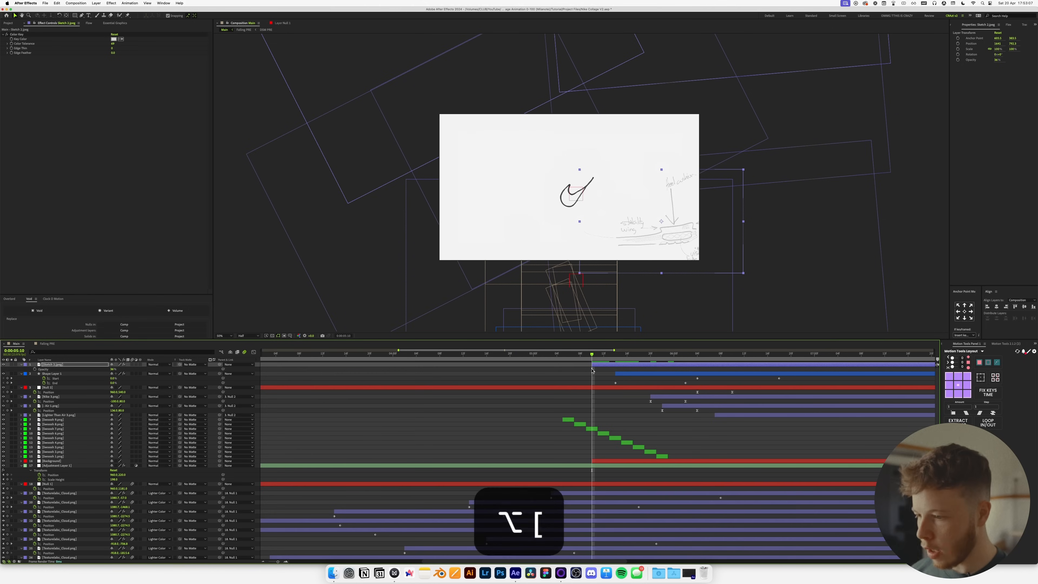
key("space")
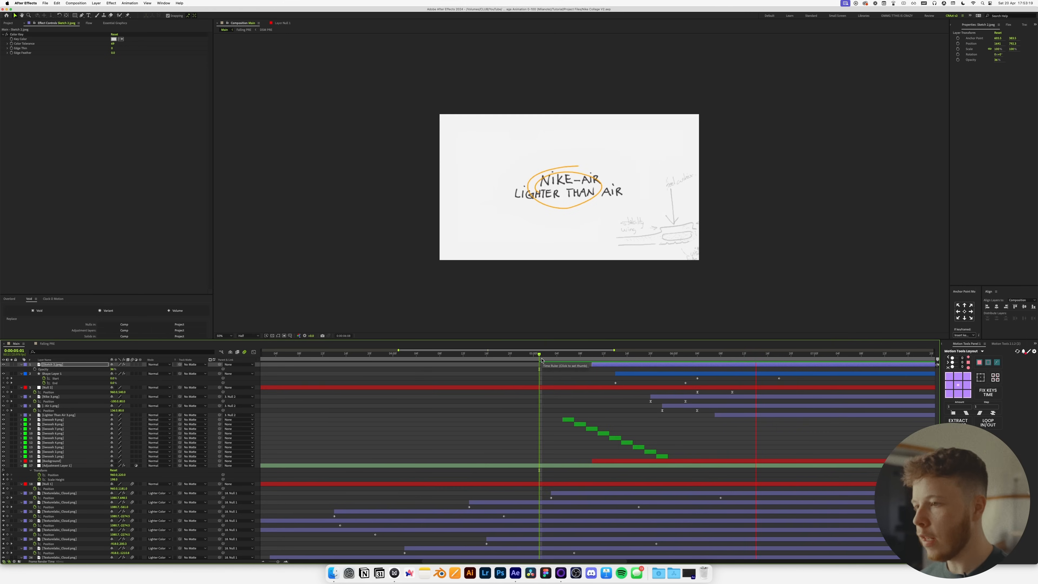
key("space")
Collapse all layer properties in Main, widen the timeline to the whole composition, and save the project.
key("u")
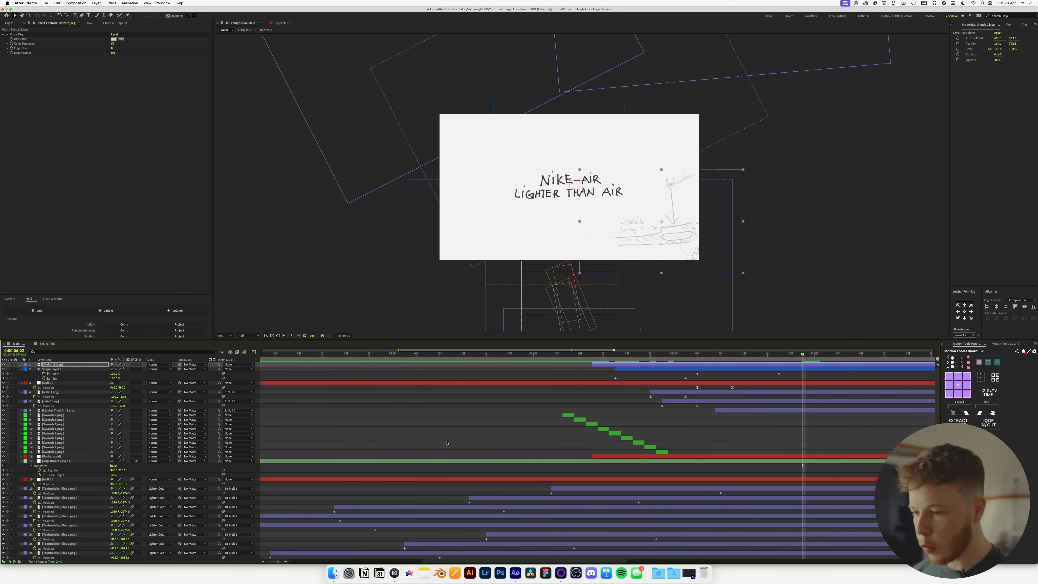
left_click(448, 443)
key("u")
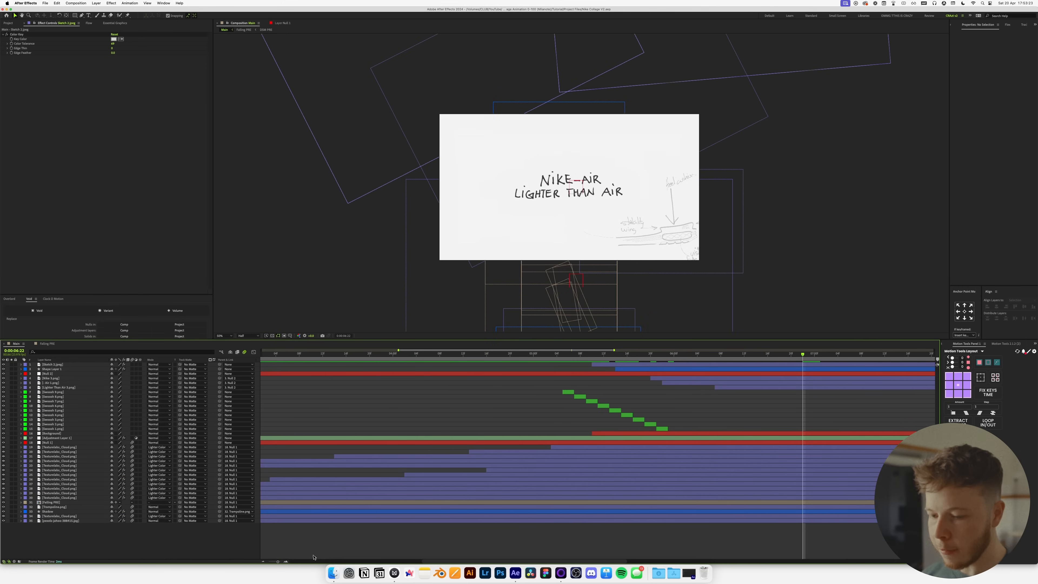
left_click_drag(267, 562, 246, 564)
left_click_drag(519, 355, 386, 364)
key("super+s")
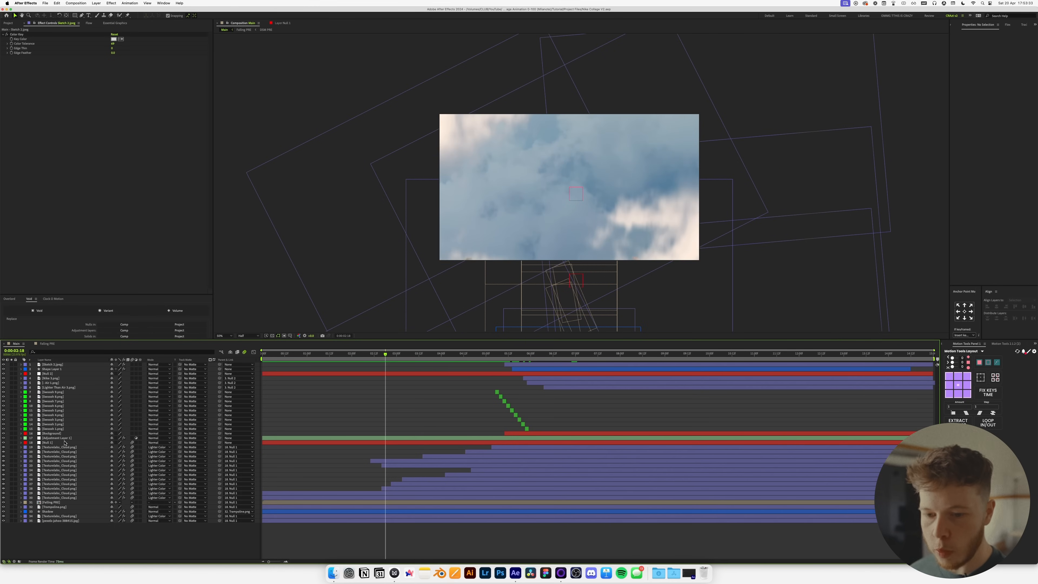
Show Null 1's Position and Scale together and keyframe both at 0:00:03:09.
left_click(57, 442)
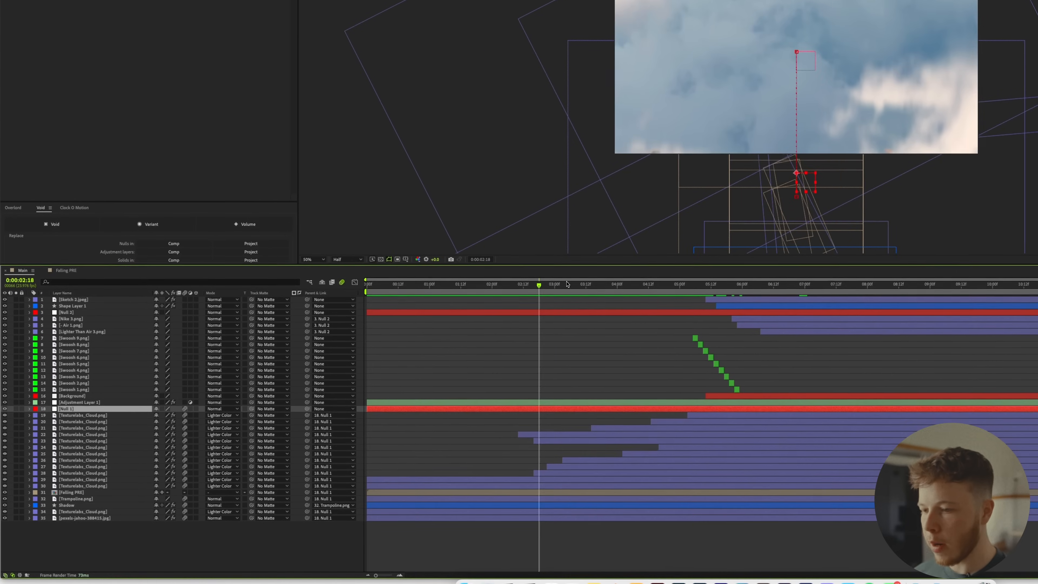
left_click_drag(386, 355, 408, 358)
left_click_drag(573, 289, 579, 286)
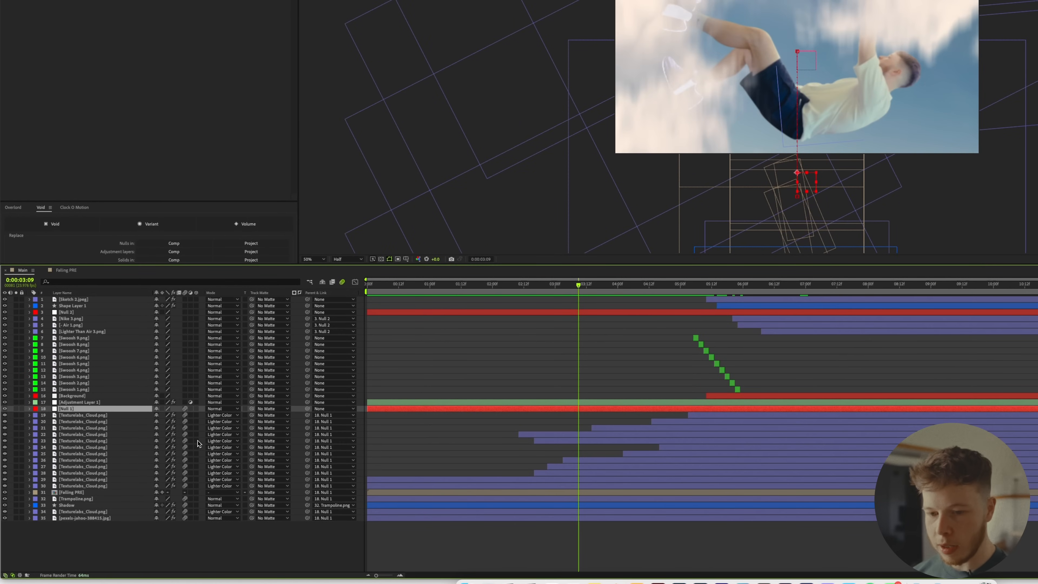
key("p")
key("shift+s")
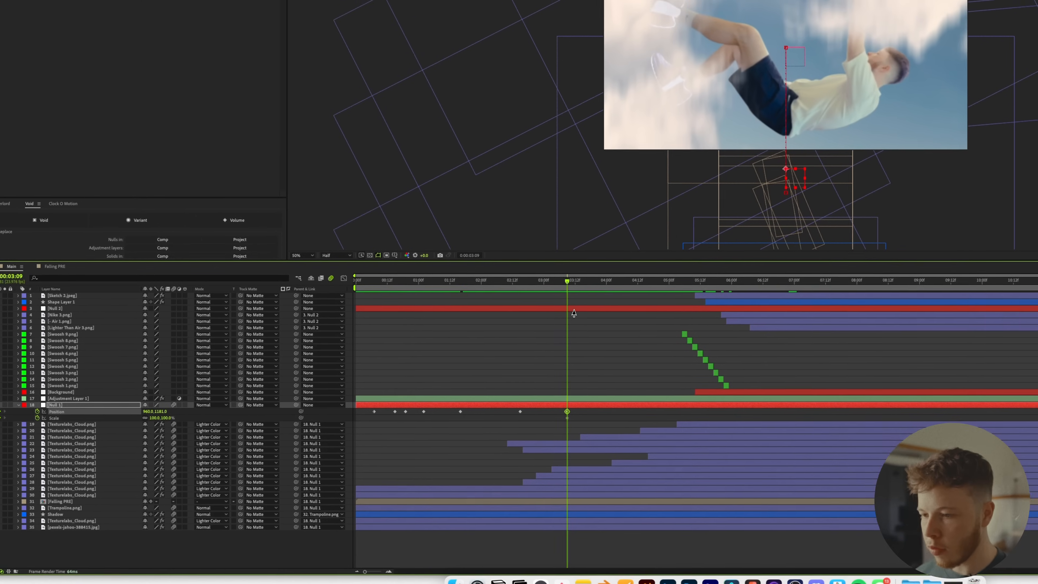
At 0:00:04:02, scale Null 1 to 175% and set its position to 1476, 1792, centring the shoe with the proportional grid.
left_click_drag(579, 268, 609, 298)
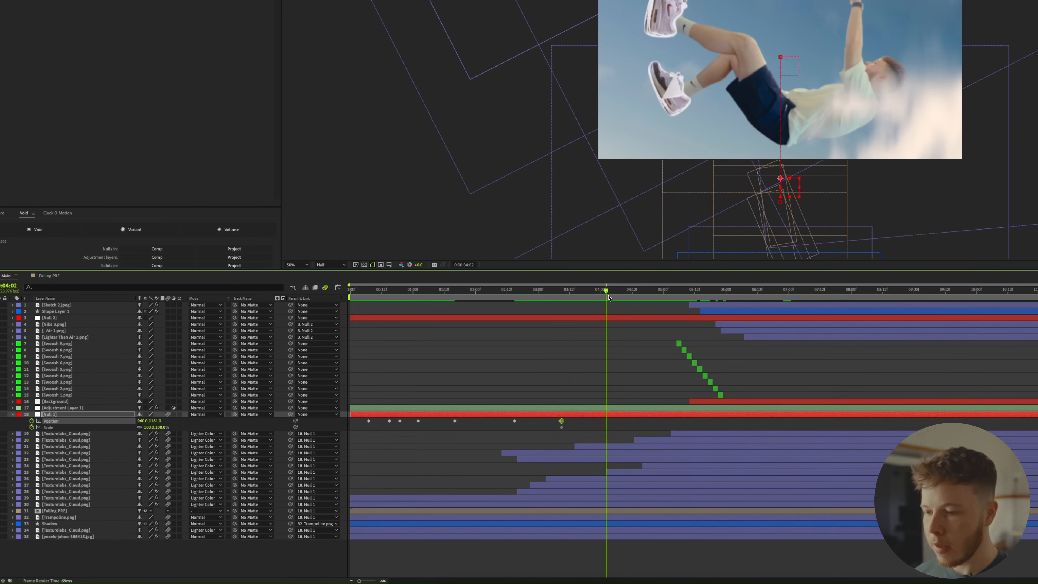
left_click(502, 374)
left_click_drag(156, 427, 311, 423)
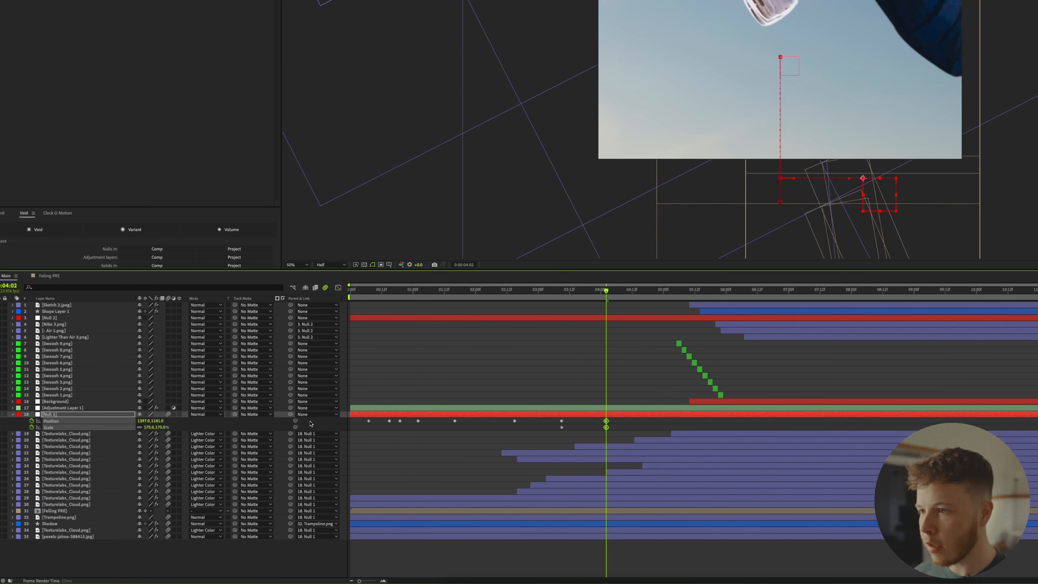
left_click_drag(158, 420, 390, 427)
key("alt+apostrophe")
left_click_drag(141, 421, 177, 425)
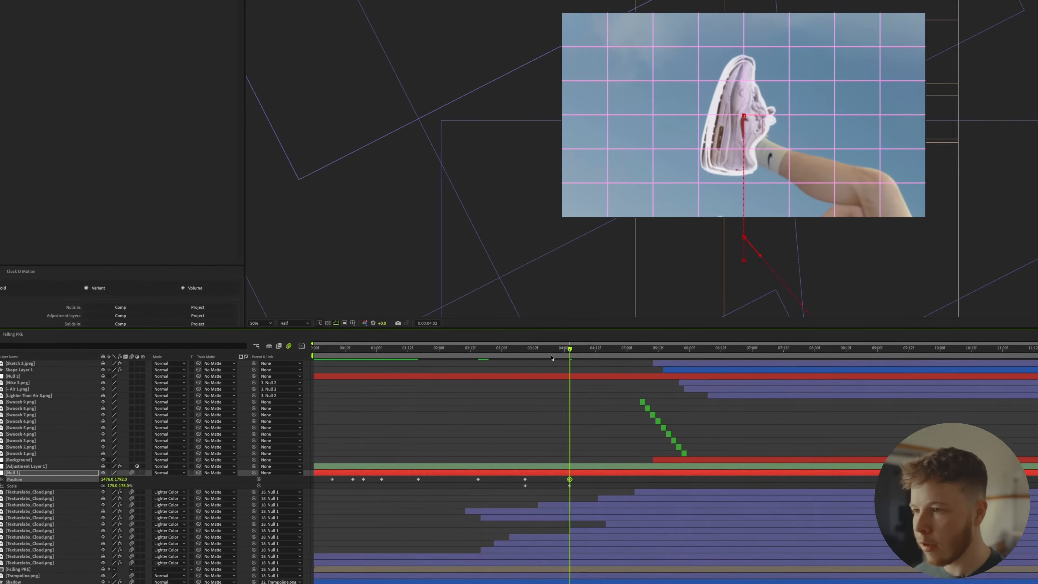
Shift Null 1's Position and Scale zoom keyframes to start at about 0:00:03:16, ease them, and preview the move.
left_click_drag(606, 290, 525, 311)
mouse_move(479, 383)
left_mouse_down()
mouse_move(470, 382)
mouse_move(493, 383)
left_mouse_up()
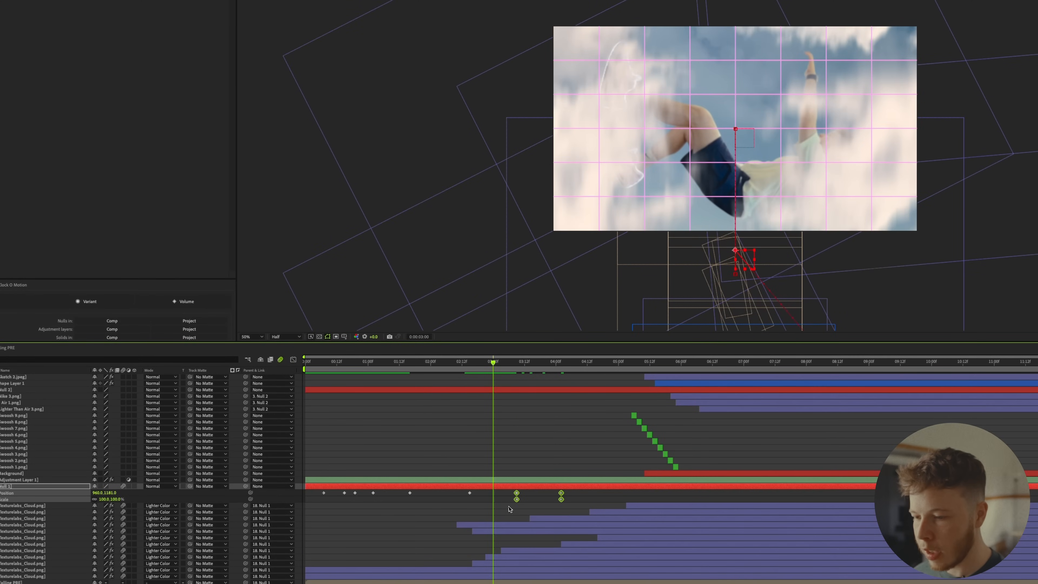
left_click_drag(518, 503, 486, 502)
mouse_move(470, 364)
left_mouse_down()
mouse_move(452, 364)
mouse_move(488, 372)
left_mouse_up()
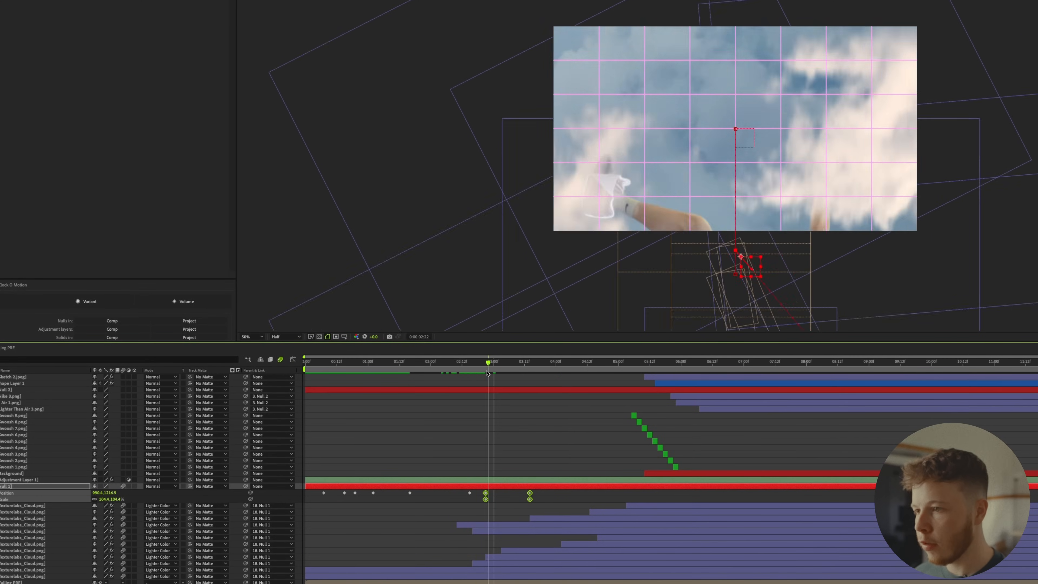
key("space")
left_click_drag(486, 492, 504, 493)
left_click(465, 366)
key("space")
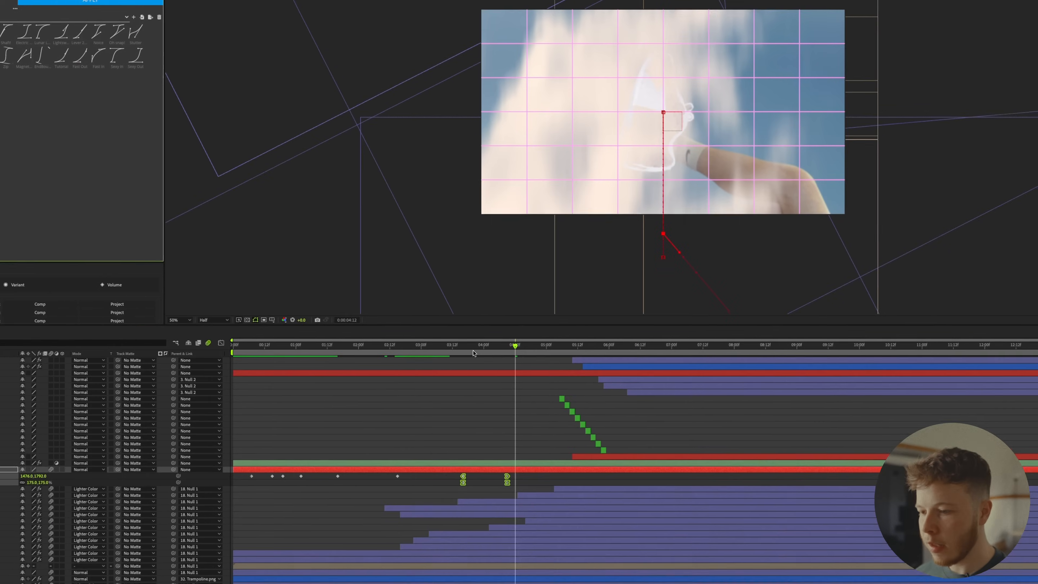
left_click(434, 347)
key("space")
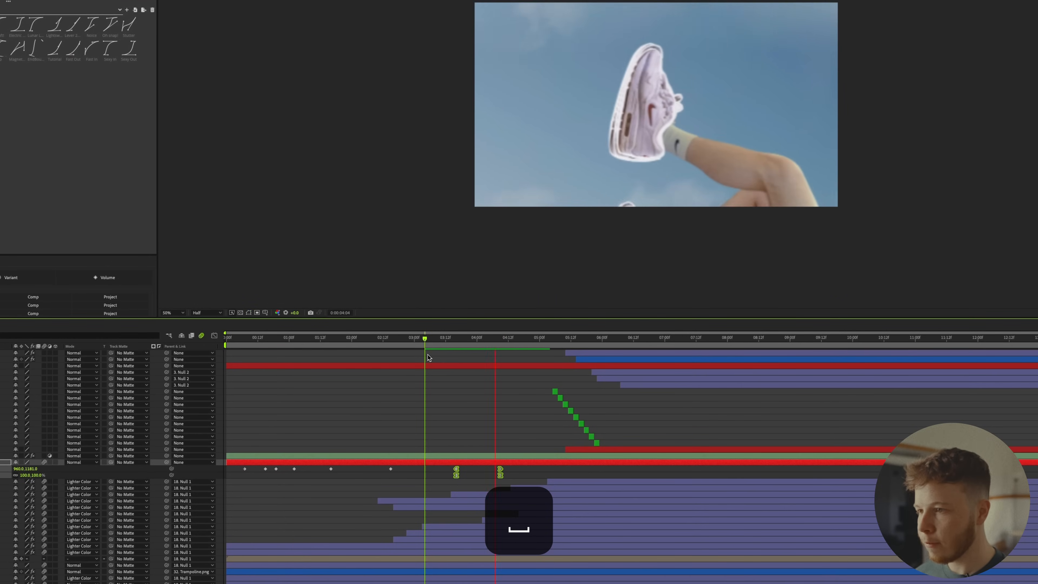
Shorten Null 1's zoom by moving its end keyframes to about 0:00:04:02, preview it, and save the project.
left_click_drag(495, 480, 495, 479)
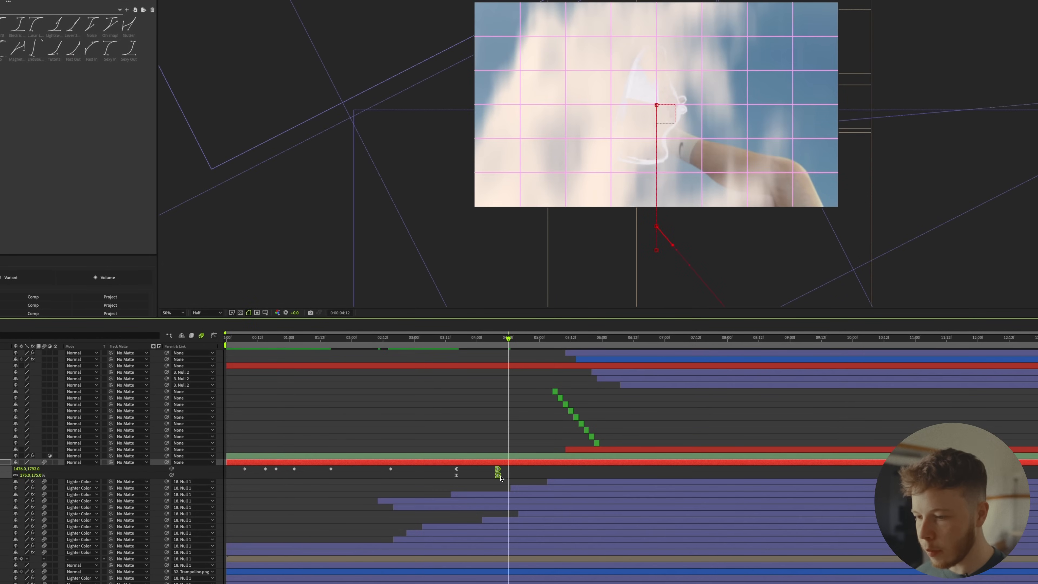
key("space")
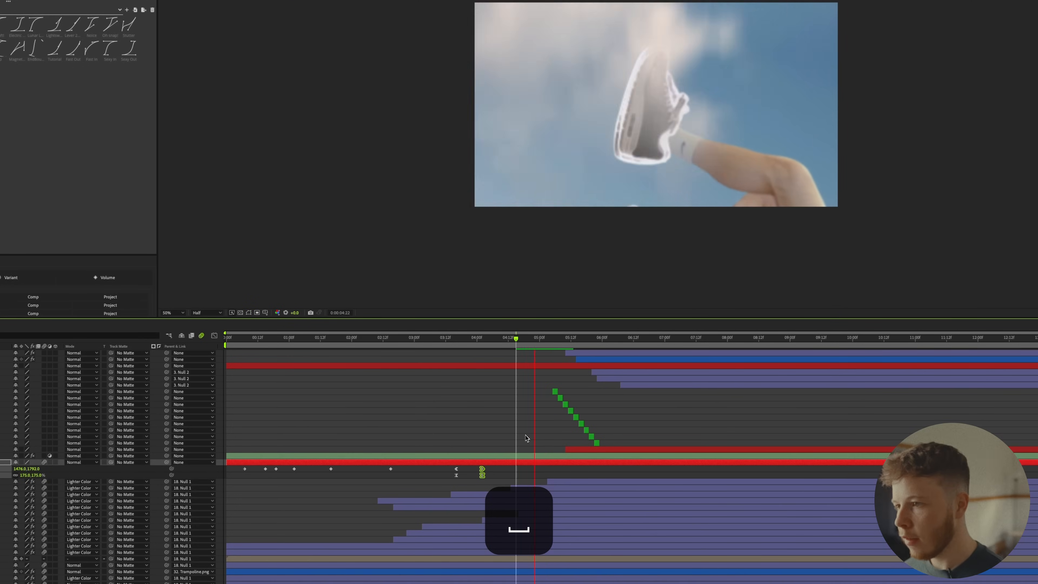
key("space")
left_click_drag(464, 348, 515, 348)
key("super+s")
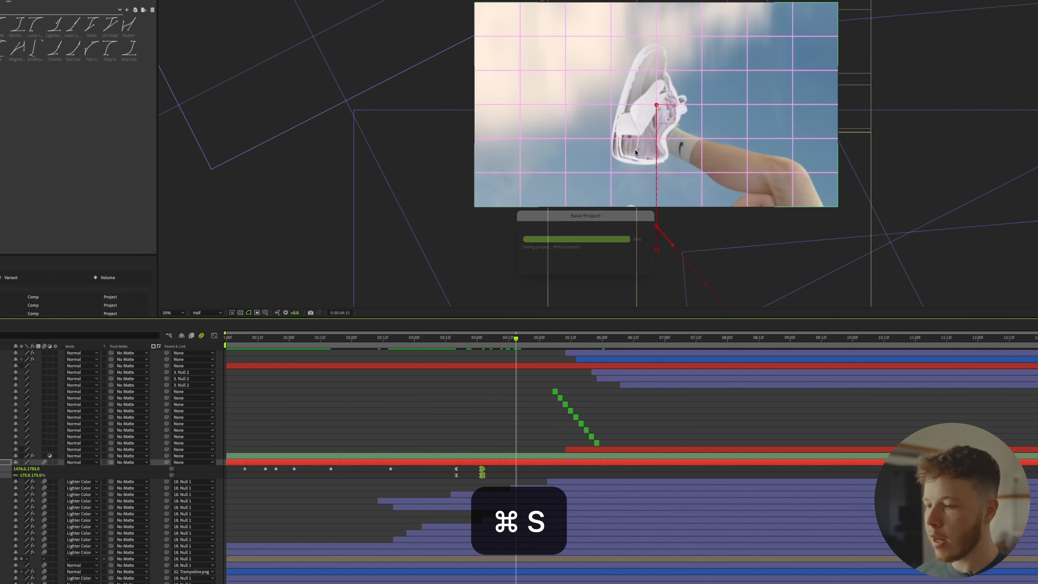
Step frame by frame to 0:00:05:05 and examine how the rotating shoe lines up with the first swoosh.
key("super+Right")
key("super+Right")
key("super+Right")
key("super+Right")
key("super+Right")
key("super+Right")
key("super+Right")
key("super+Right")
key("super+Right")
key("super+Right")
key("super+Right")
key("super+Right")
key("super+Right")
key("super+Right")
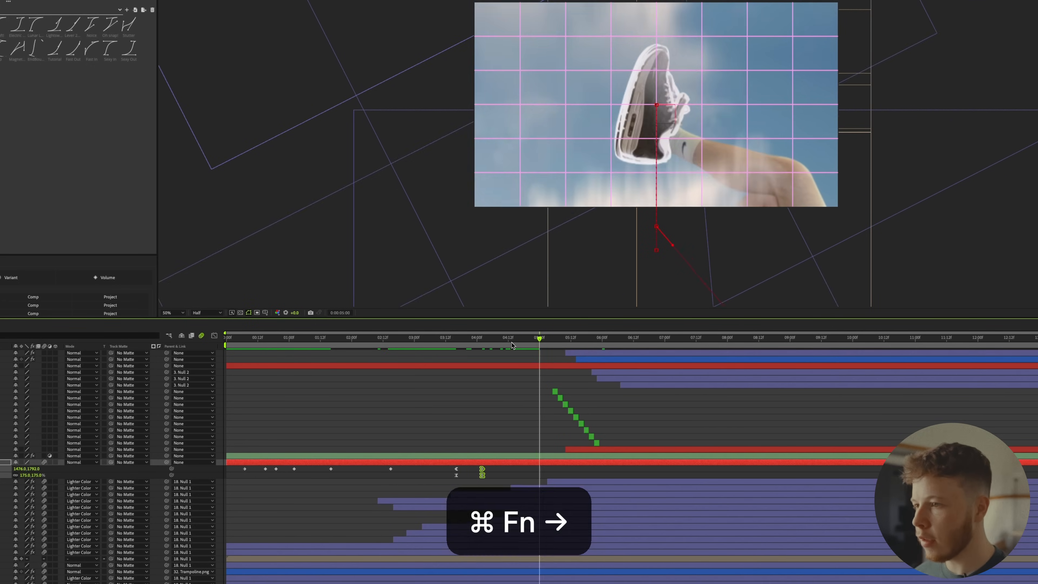
scroll(666, 80, "up", 1)
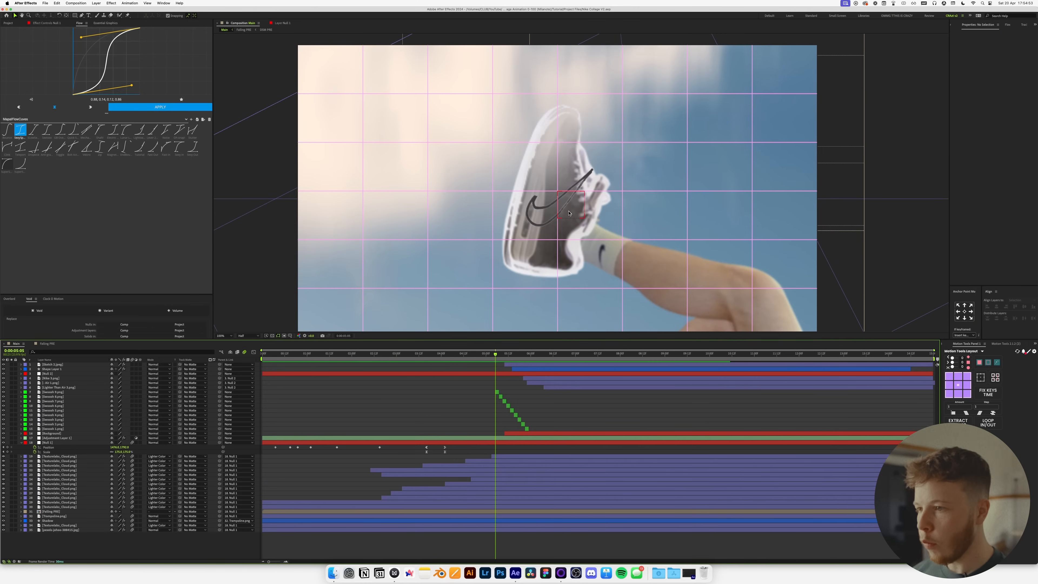
Move the Falling PRE layer's anchor point onto the shoe using the Pan Behind tool.
left_click(54, 511)
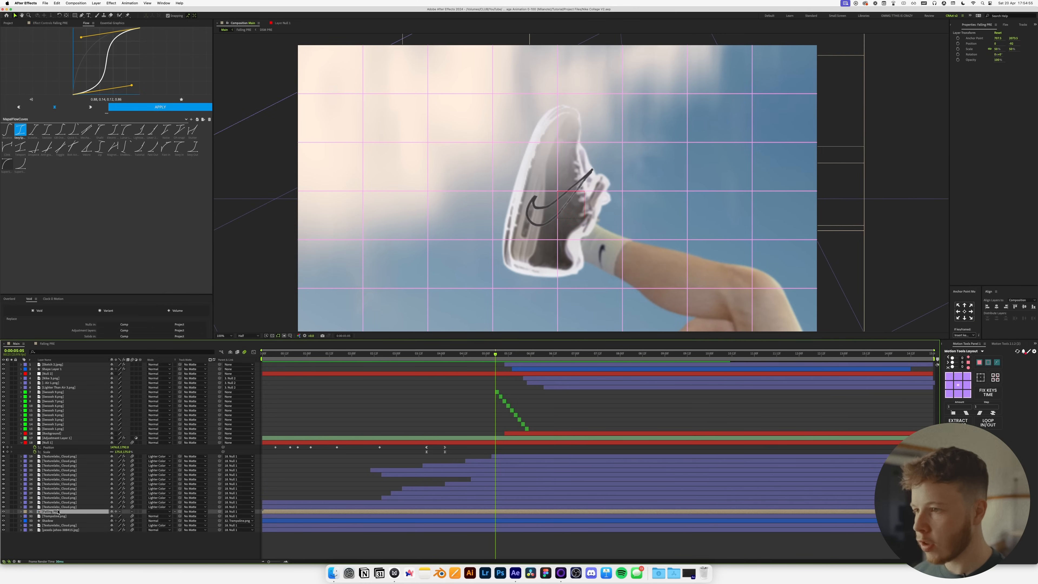
key("comma")
key("comma")
key("comma")
key("period")
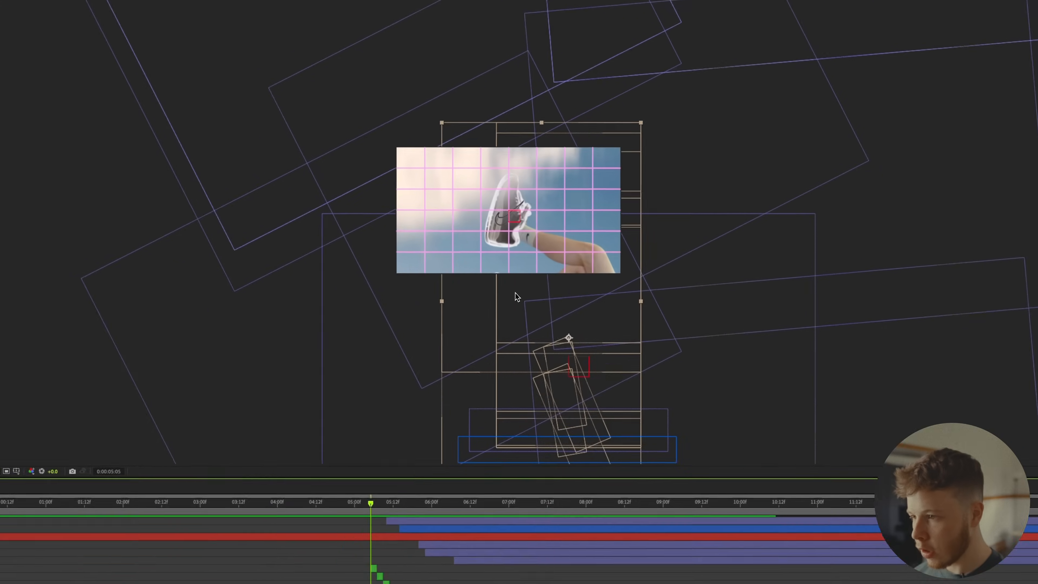
key("y")
left_click_drag(502, 246, 479, 224)
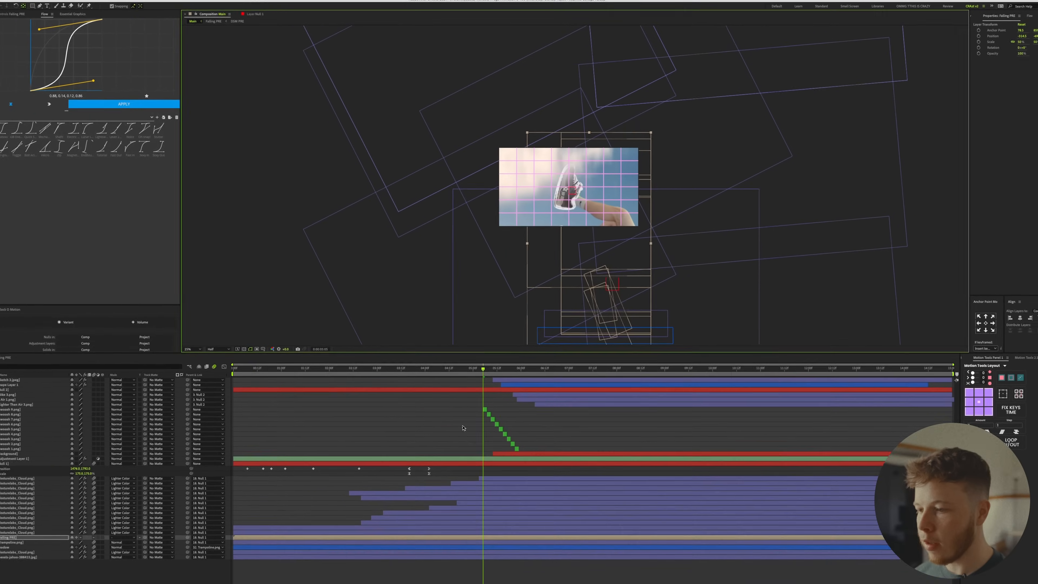
Go to 0:00:04:16, show the Falling PRE layer's Position and Rotation together, and save the project.
left_click_drag(483, 369, 471, 393)
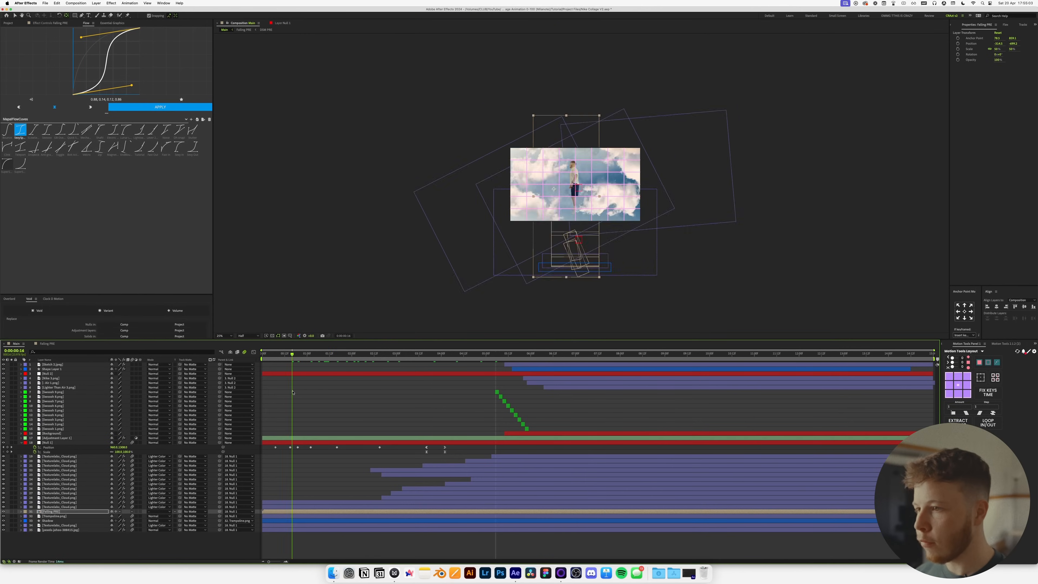
scroll(591, 185, "up", 2)
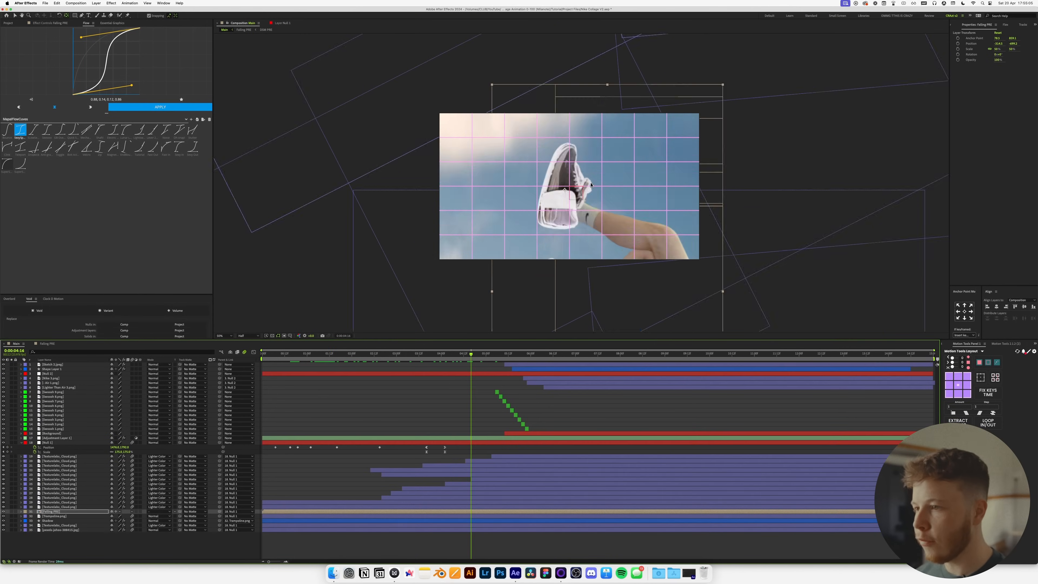
scroll(591, 185, "up", 2)
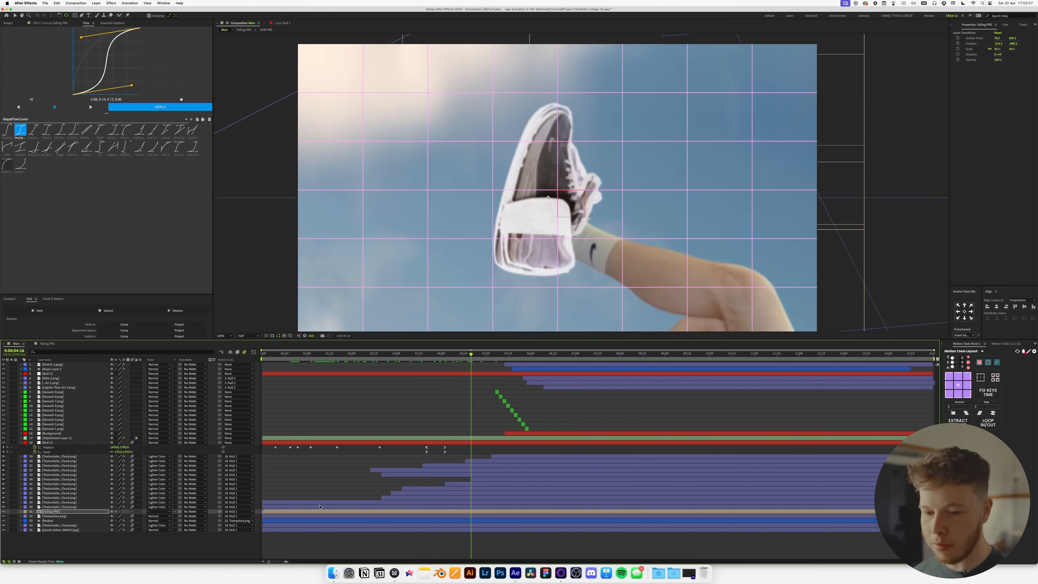
key("r")
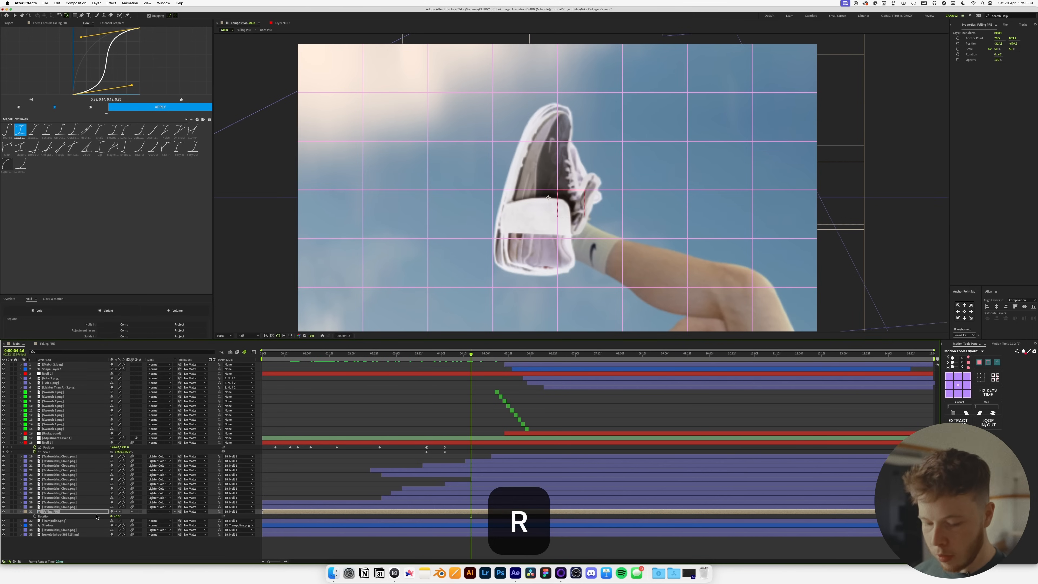
key("shift+p")
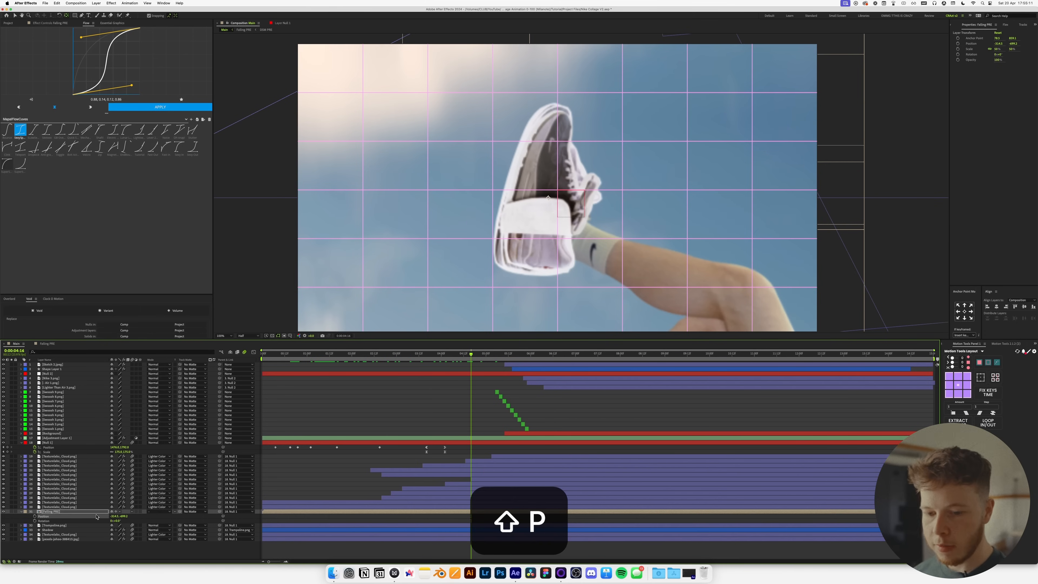
key("super+s")
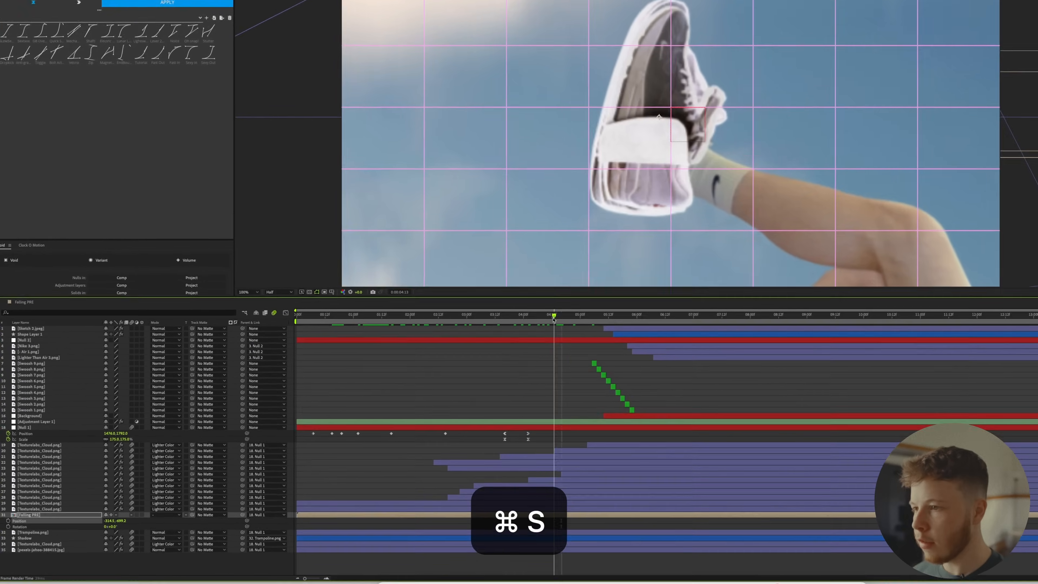
Keyframe Falling PRE's Position and Rotation at 0:00:04:20.
left_click(446, 360)
left_click_drag(567, 307, 649, 295)
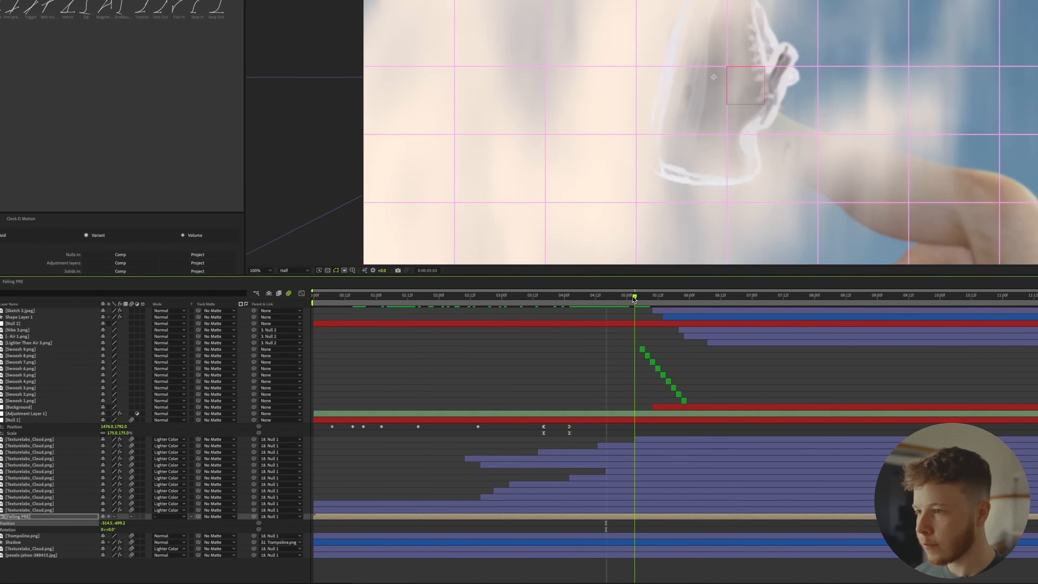
left_click_drag(634, 300, 617, 300)
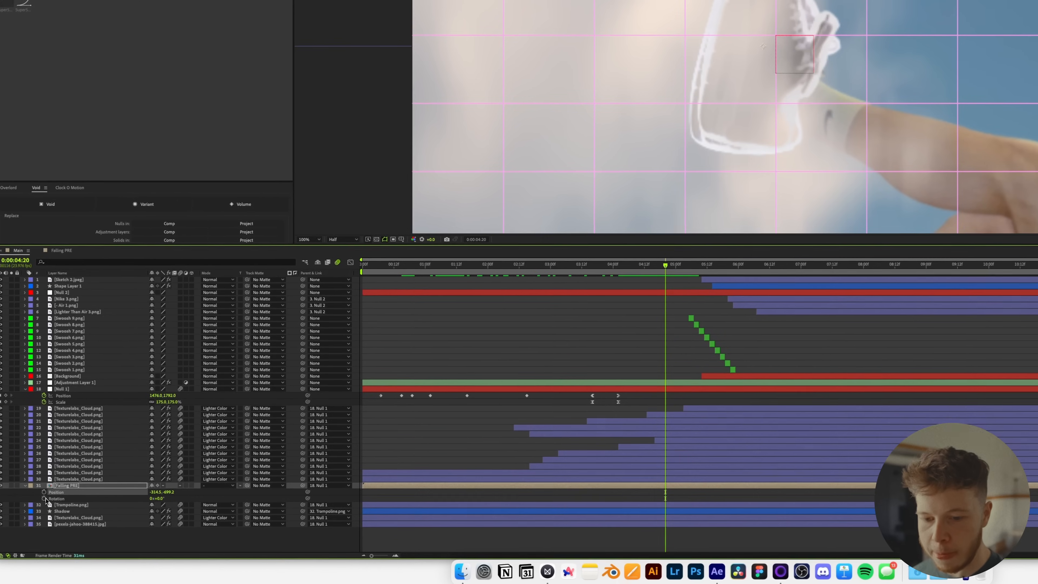
left_click(44, 493)
left_click(44, 498)
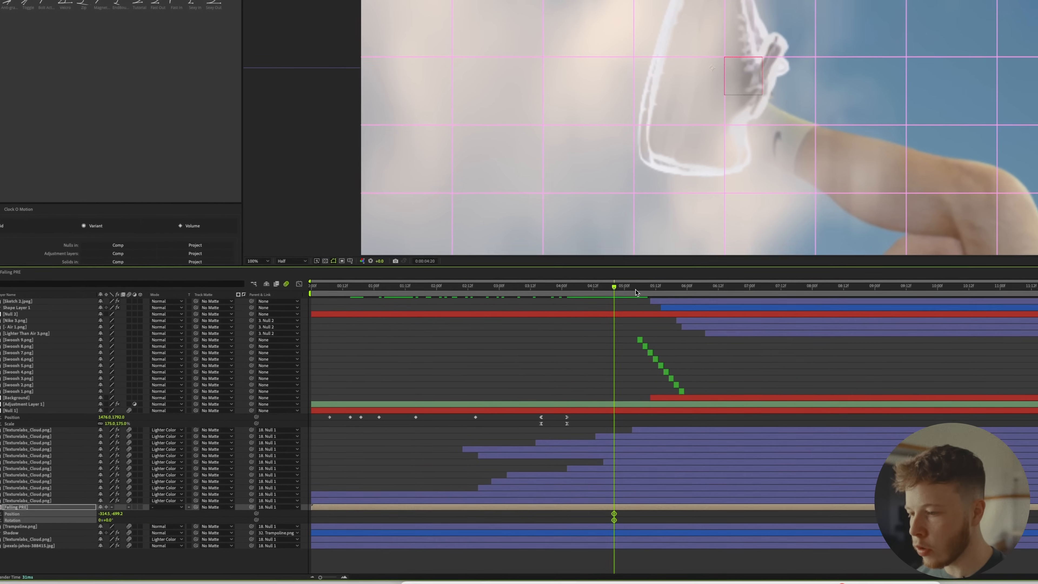
At 0:00:05:05, set Falling PRE's Rotation to -107° and shift its Position, then check the motion between the keyframes.
left_click_drag(636, 292, 637, 295)
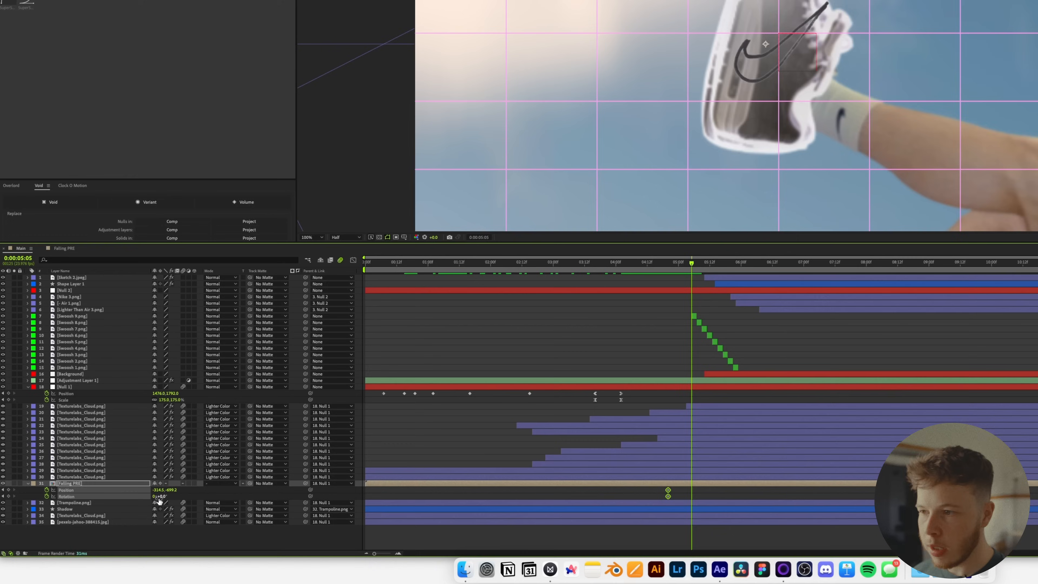
left_click_drag(159, 498, 130, 503)
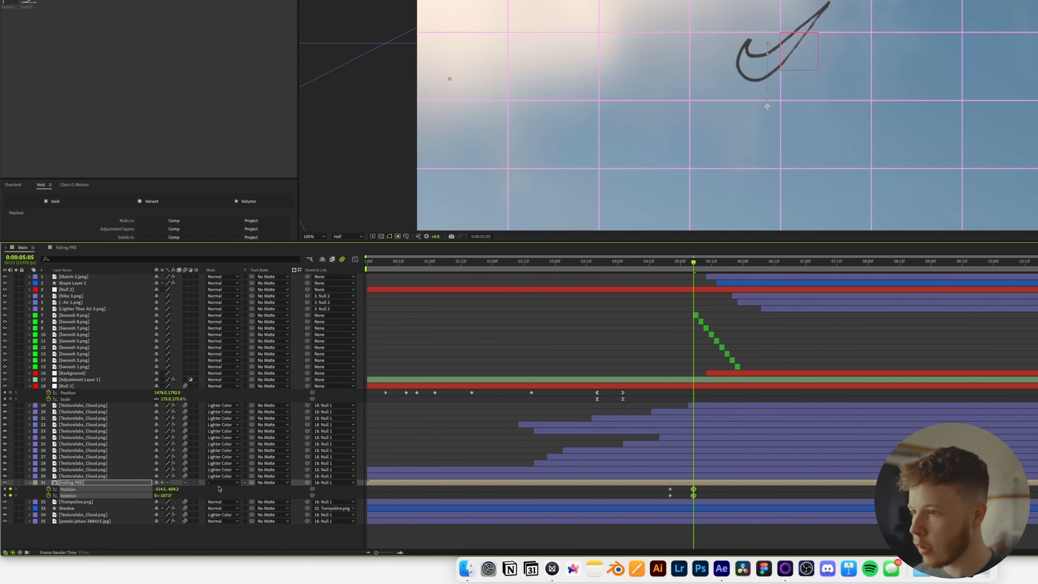
mouse_move(693, 266)
left_mouse_down()
mouse_move(670, 270)
mouse_move(688, 273)
left_mouse_up()
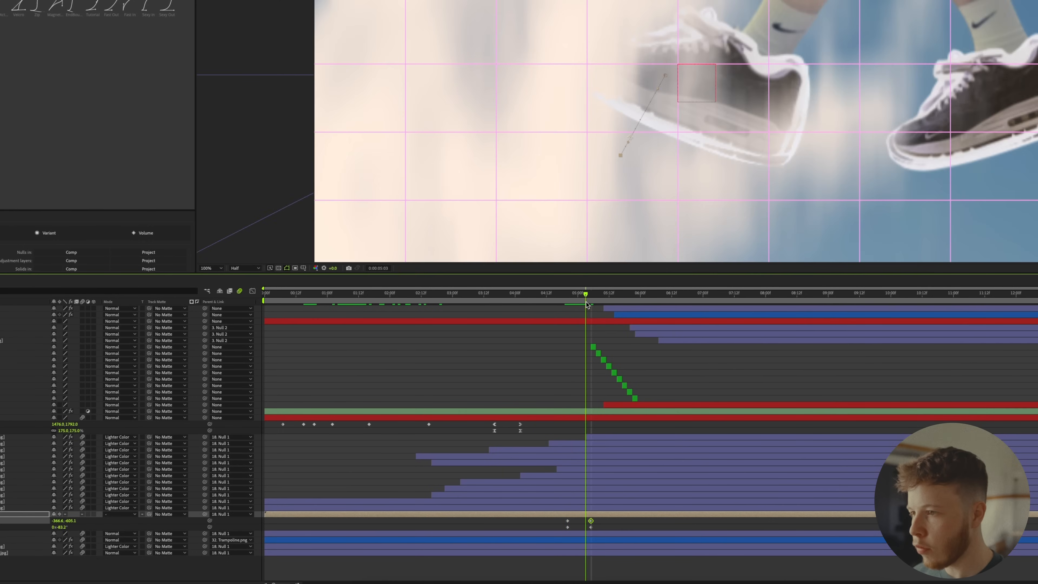
mouse_move(586, 304)
left_mouse_down()
mouse_move(614, 305)
mouse_move(588, 305)
left_mouse_up()
Apply the selected steep ease curve to Falling PRE's Position and Rotation keyframes and move the end pair a few frames later.
left_click_drag(608, 545, 557, 519)
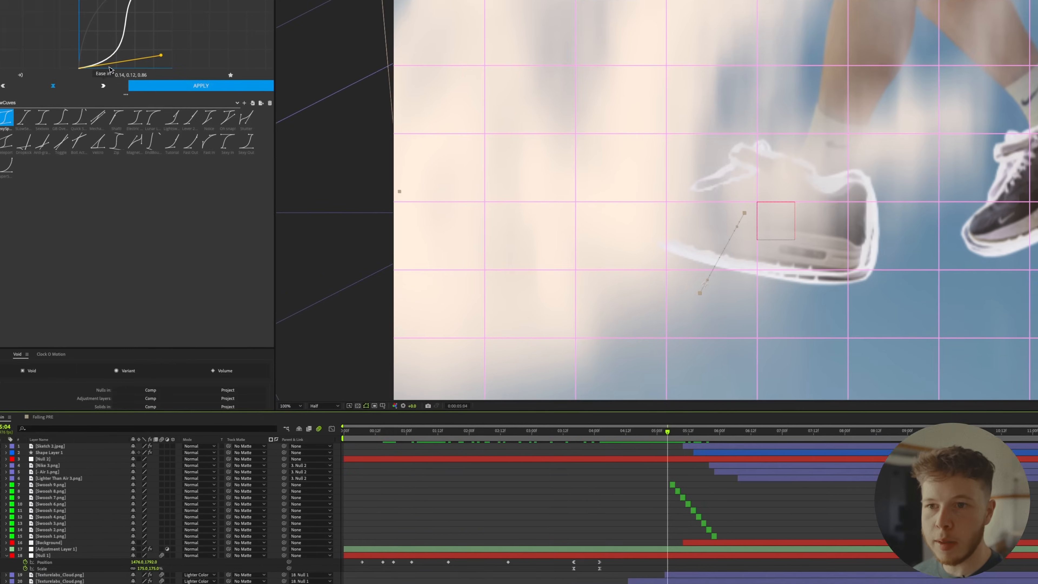
left_click(201, 86)
left_click(291, 406)
left_click(303, 422)
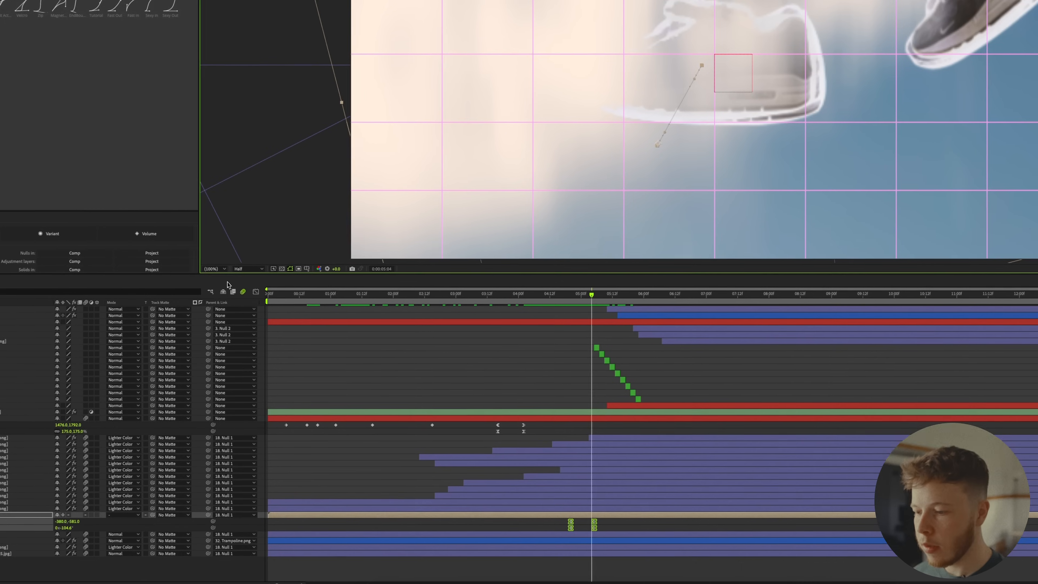
left_click(718, 527)
mouse_move(614, 520)
left_mouse_down()
mouse_move(592, 529)
mouse_move(601, 525)
left_mouse_up()
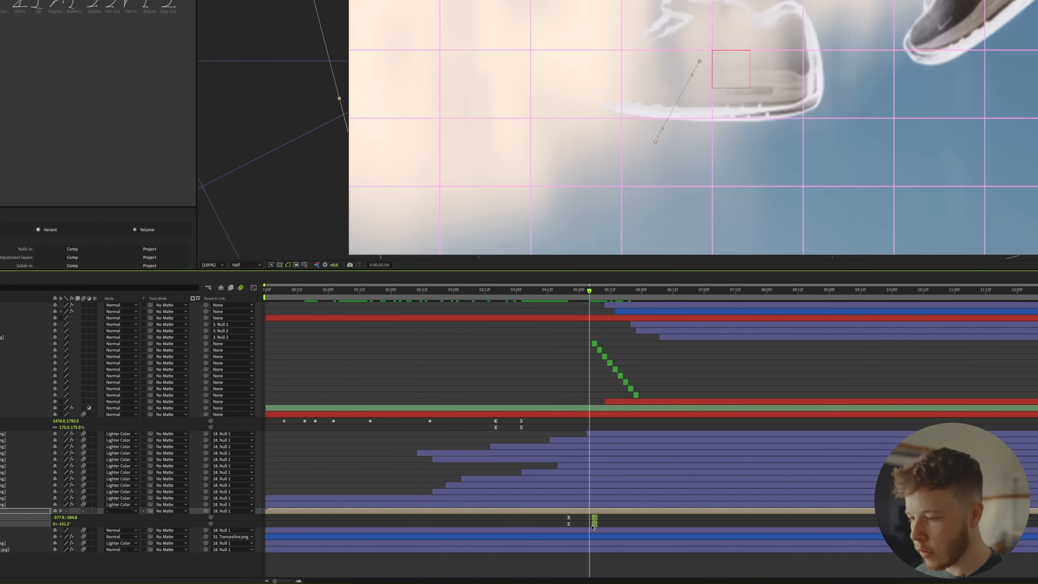
left_click(602, 342)
Hide the proportional grid and preview the shoe-to-swoosh transition from 0:00:03:21.
left_click_drag(584, 289, 508, 292)
scroll(452, 181, "down", 2)
key("alt+apostrophe")
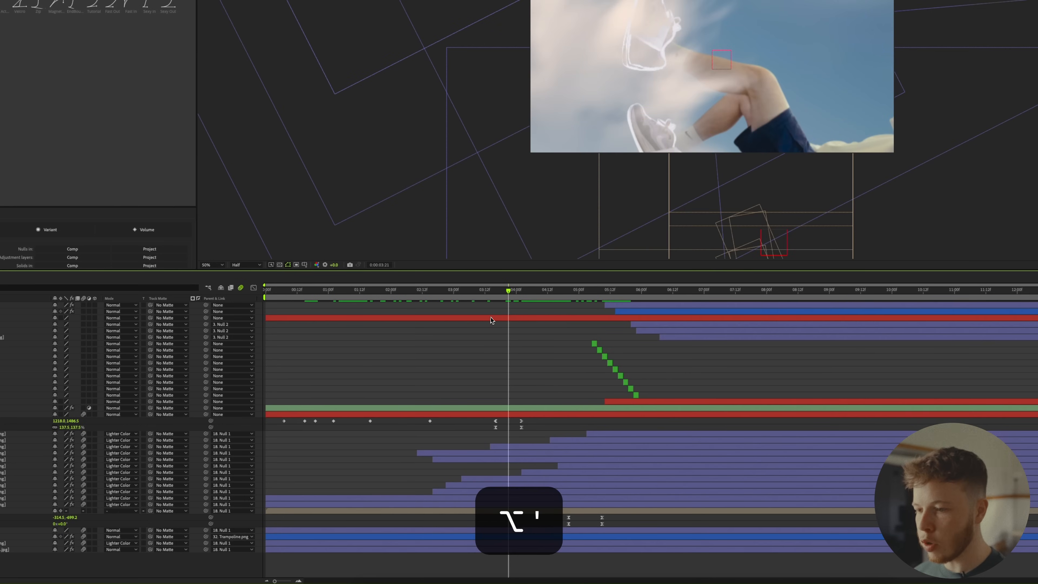
key("space")
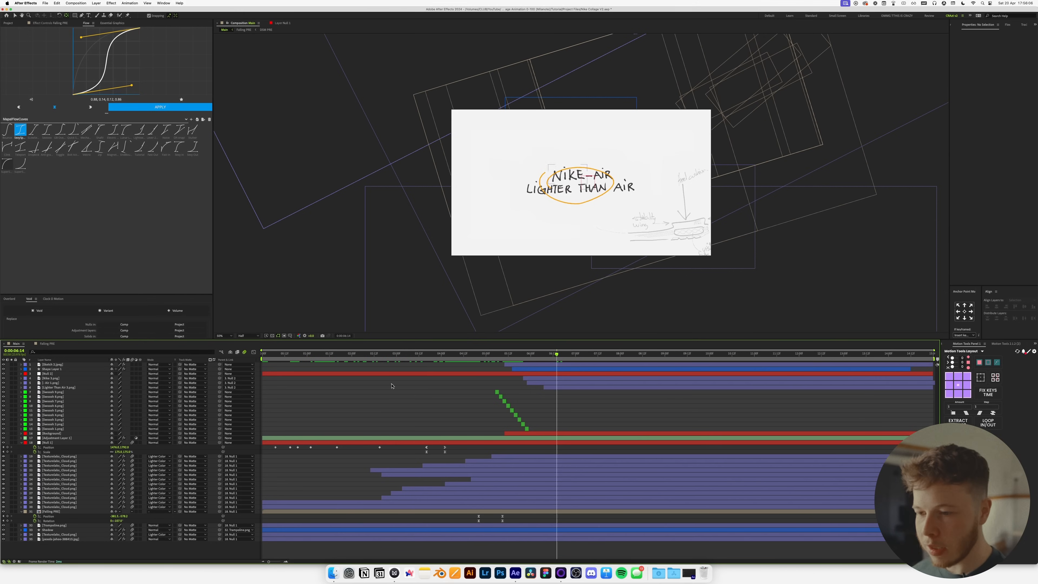
At 0:00:01:13, apply the BCC Halftone effect to the Falling PRE layer and save the project.
left_click_drag(352, 356, 331, 355)
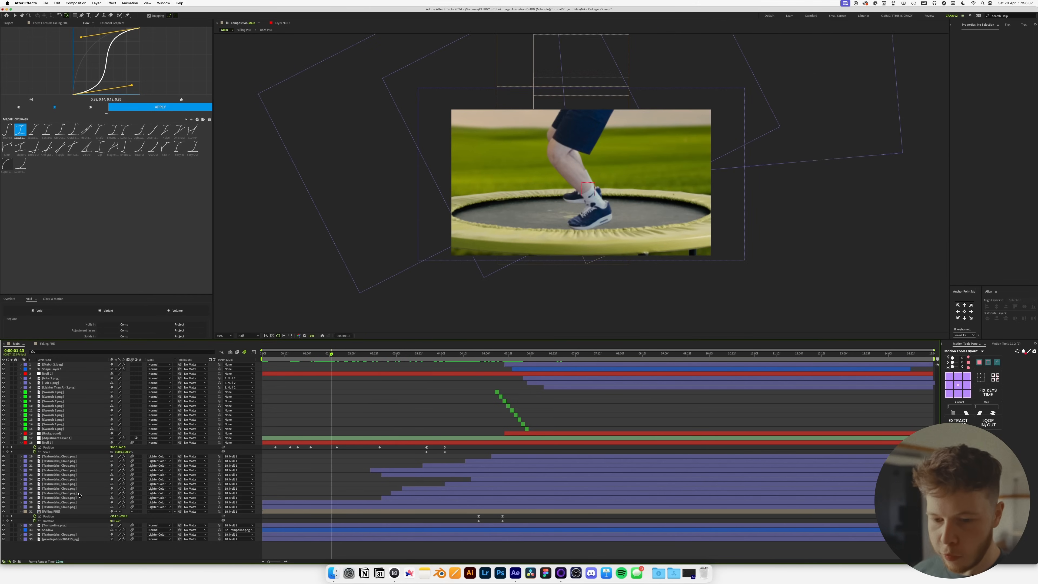
left_click(54, 516)
key("ctrl+space")
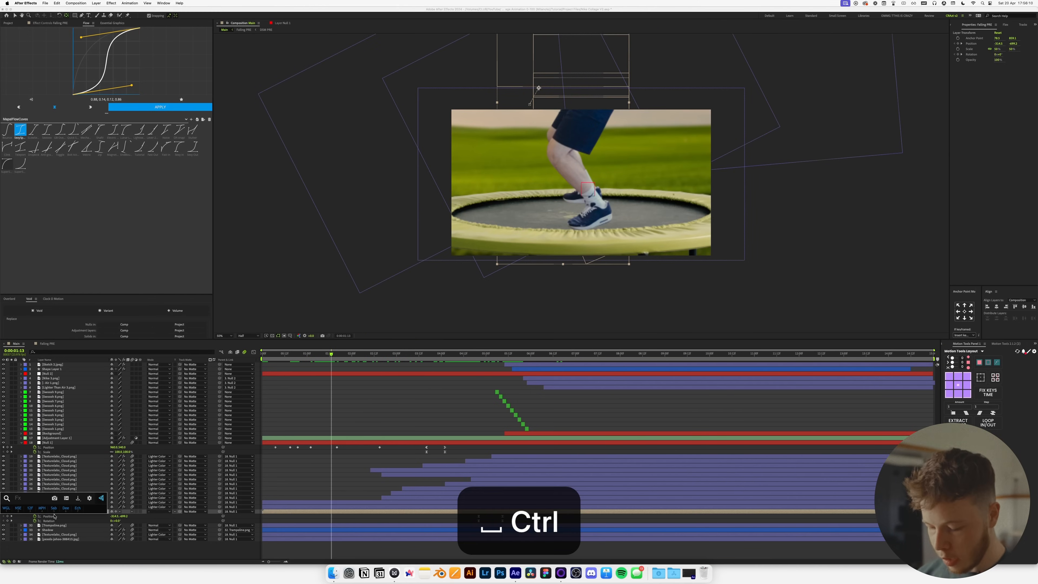
type("half")
key("Return")
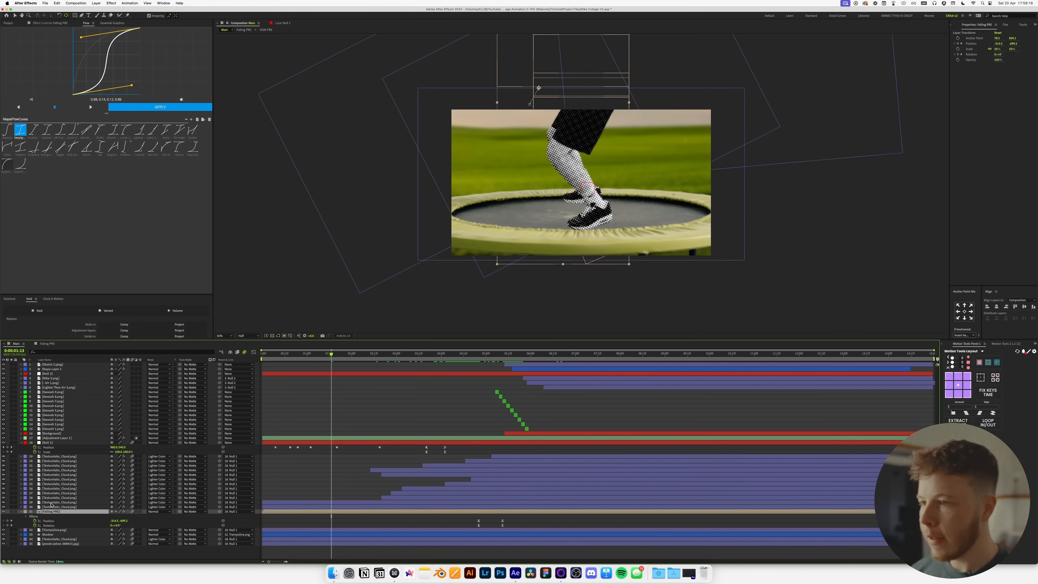
key("super+s")
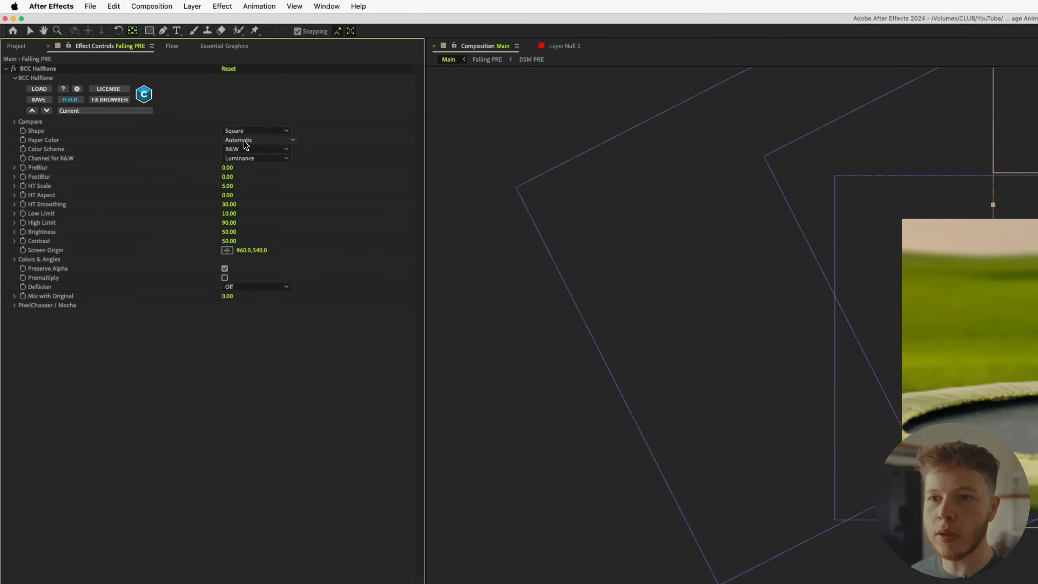
Set the halftone's Color Scheme to RGB, shrink its HT Scale for fine dots, and switch the preview resolution to Full.
left_click(244, 149)
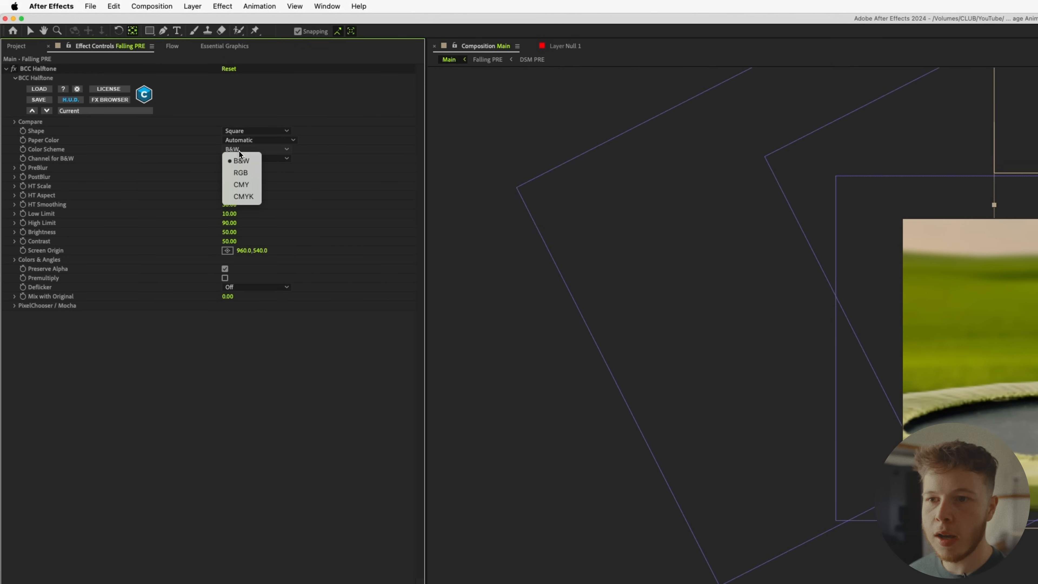
left_click(262, 174)
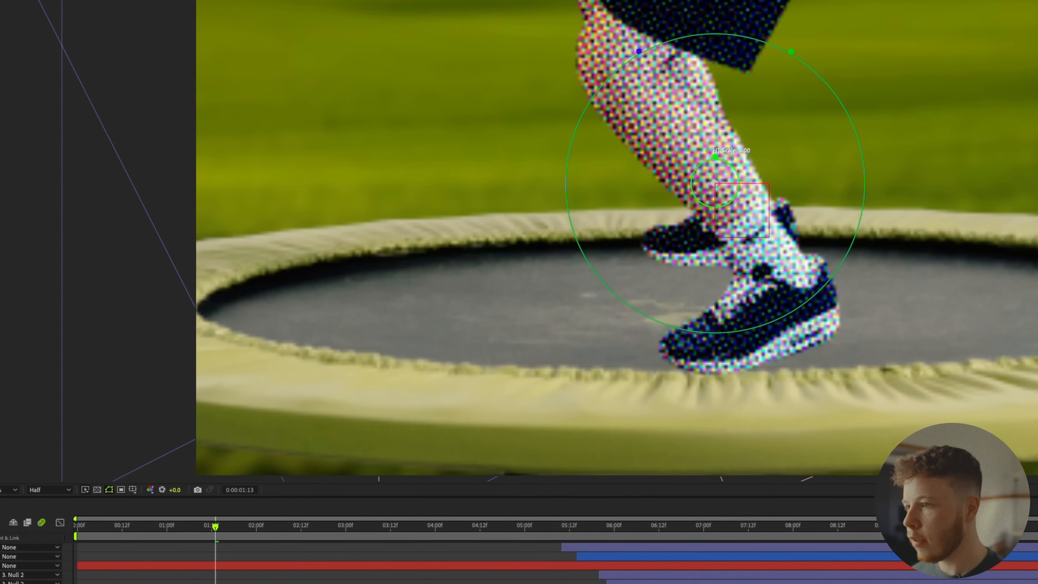
left_click_drag(715, 157, 717, 169)
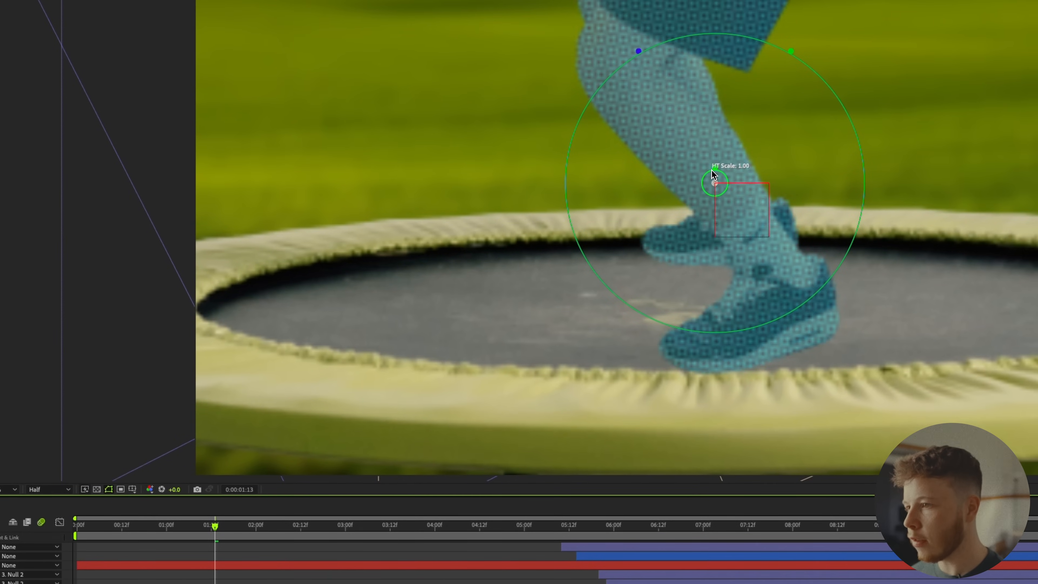
left_click(47, 490)
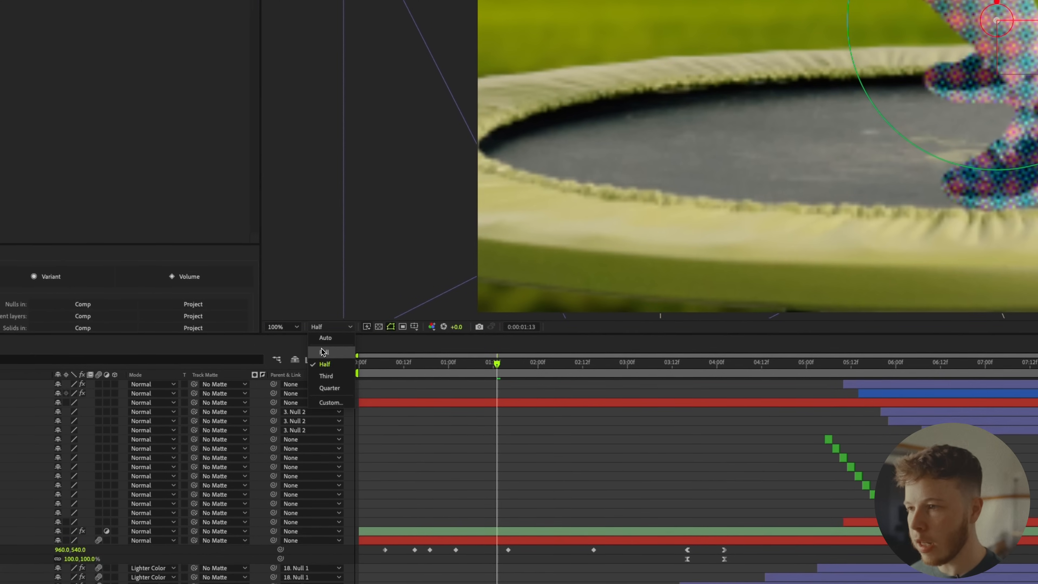
left_click(40, 512)
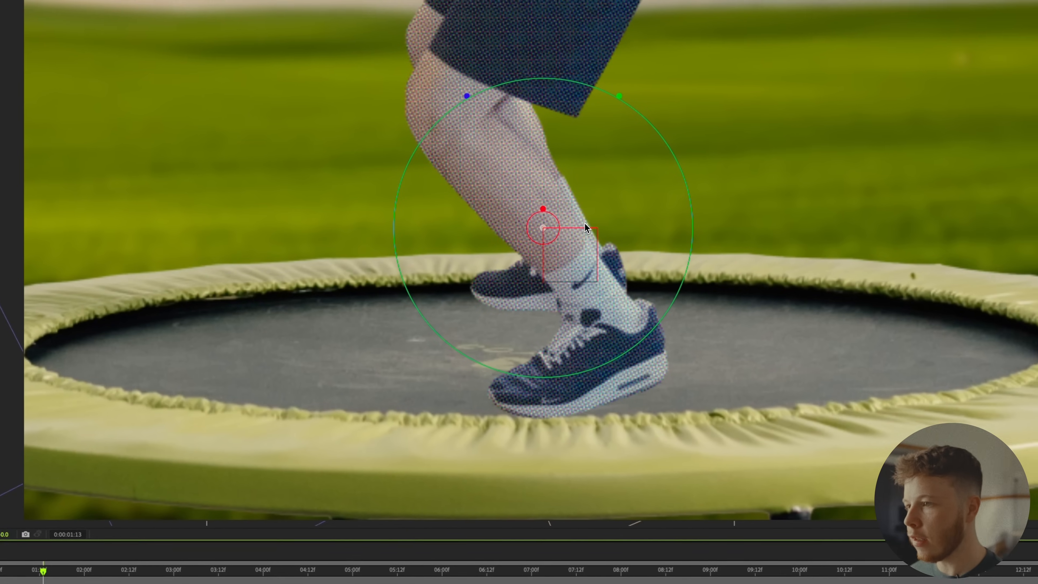
key("v")
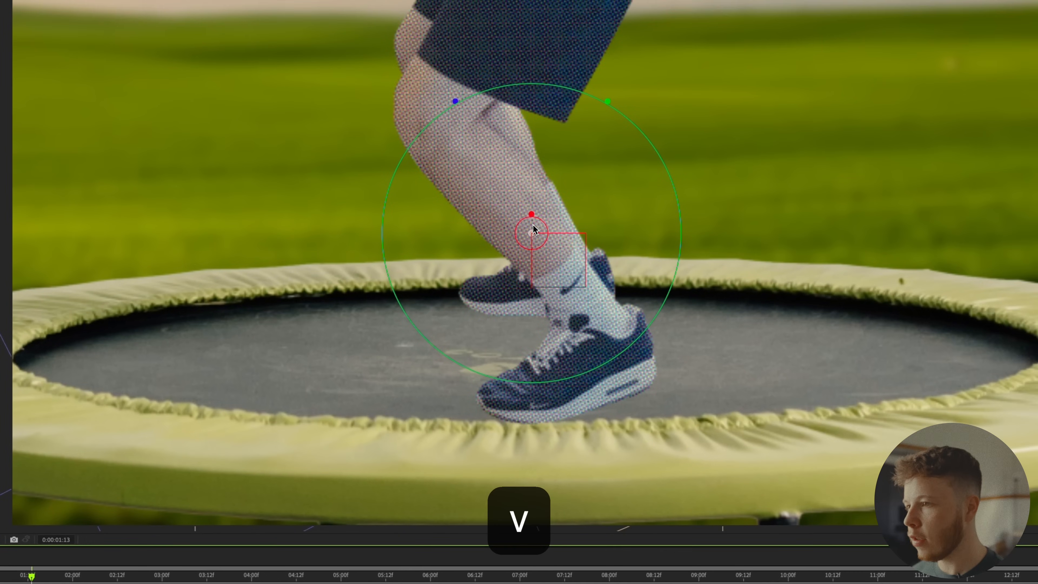
Raise the halftone's Brightness slightly and its Contrast more strongly on the Falling PRE layer.
left_click_drag(661, 155, 662, 158)
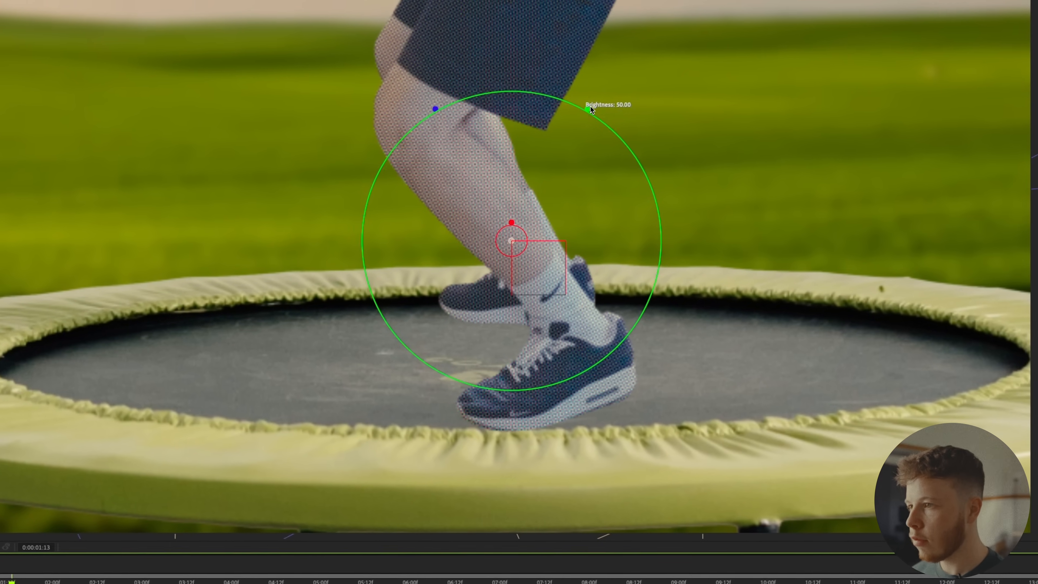
left_click_drag(589, 108, 598, 102)
left_click_drag(437, 108, 410, 93)
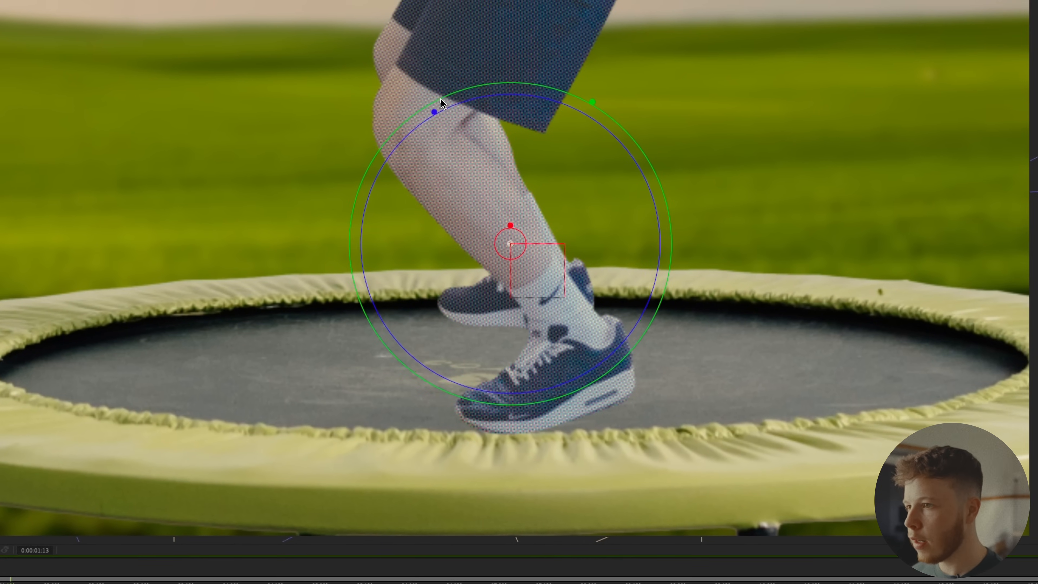
left_click_drag(497, 105, 485, 88)
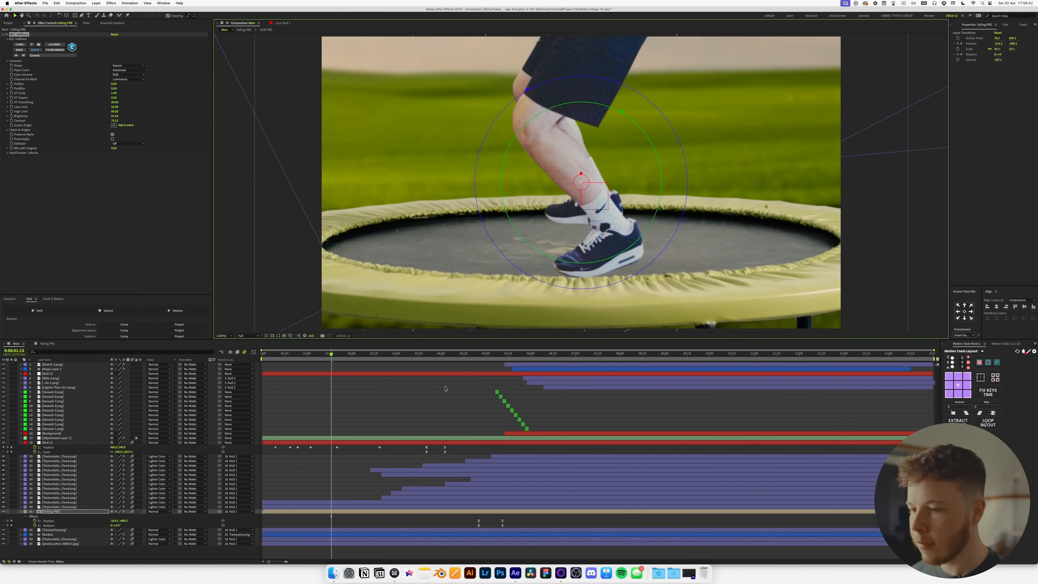
Review the halftone look across the jump and fall up to 0:00:04:17, then return to the start.
left_click(285, 355)
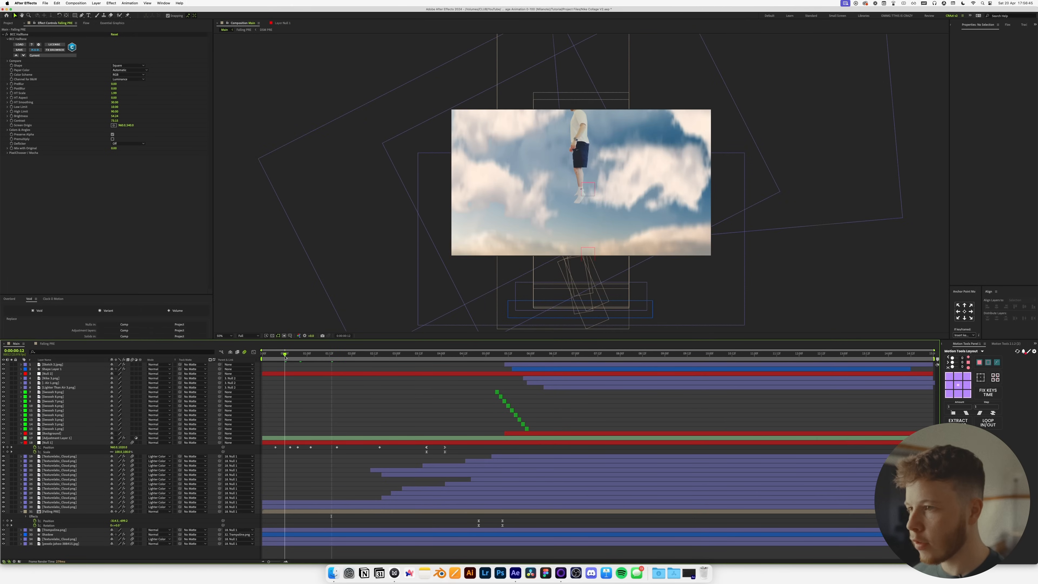
left_click_drag(285, 356, 474, 355)
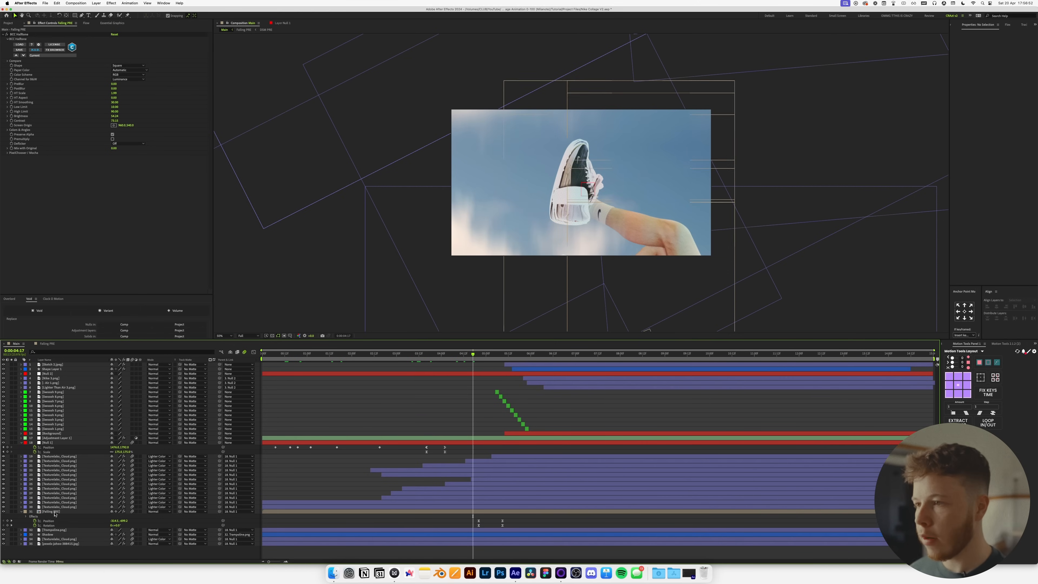
left_click_drag(421, 357, 263, 357)
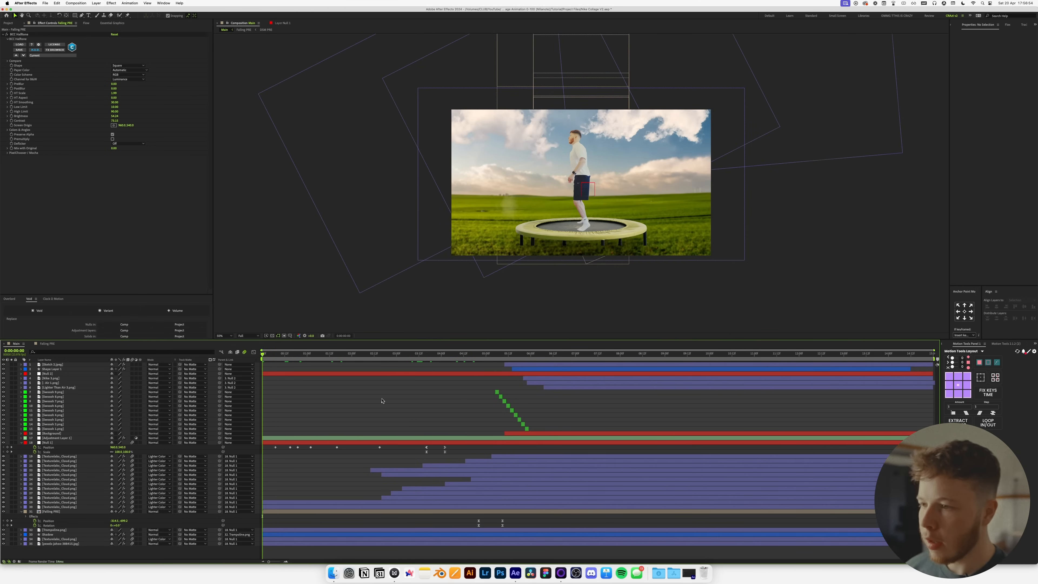
Collapse all revealed layer properties and duplicate the pexels sky background layer.
key("u")
key("u")
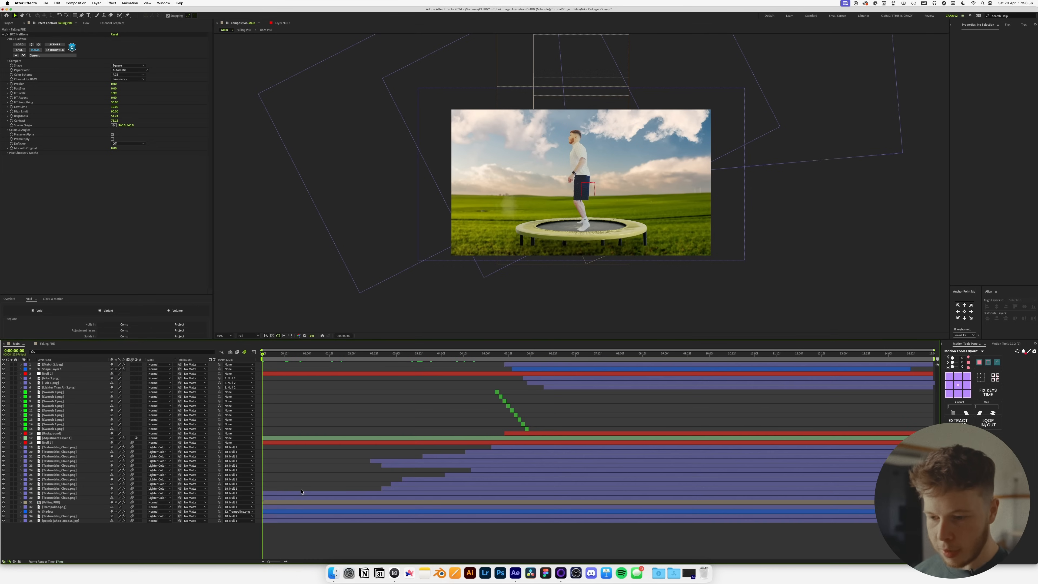
left_click(50, 521)
key("super+d")
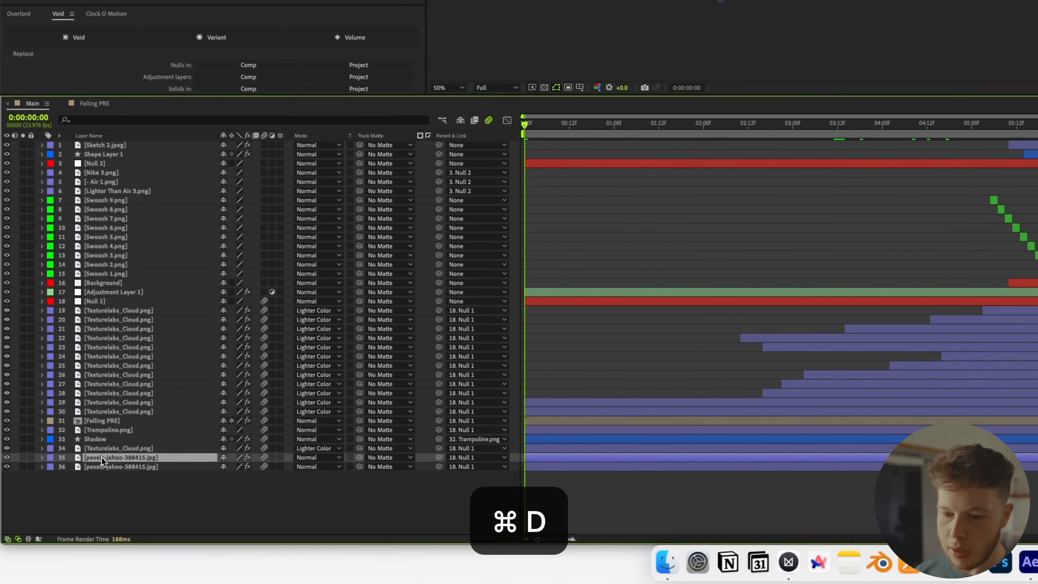
Apply Extract to the duplicated background, solo it, and set Black Point to 253 and Black Softness to 57.
key("ctrl+space")
type("ex")
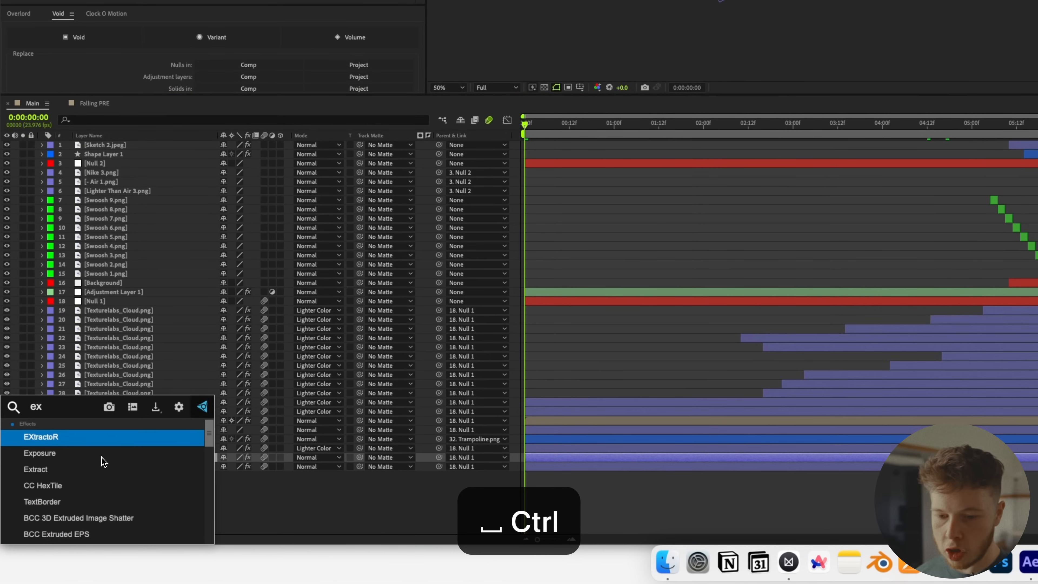
key("Down")
key("Down")
key("Return")
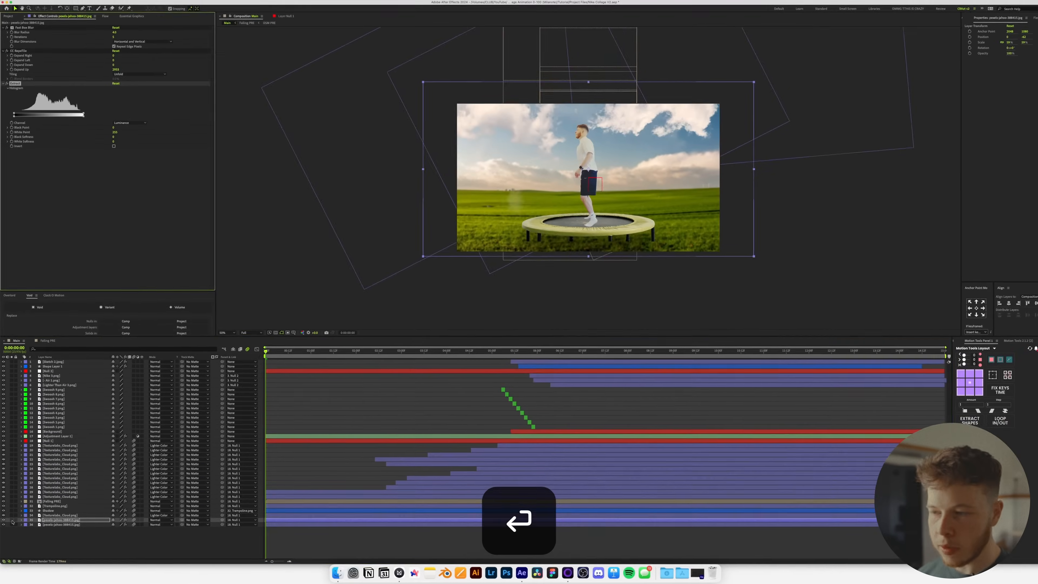
left_click(23, 457)
left_click_drag(18, 120, 68, 125)
Add Deep Glow to the extracted highlights with Radius 800 and Exposure 0.3, unsolo the layer, and save the project.
key("ctrl+space")
type("dee")
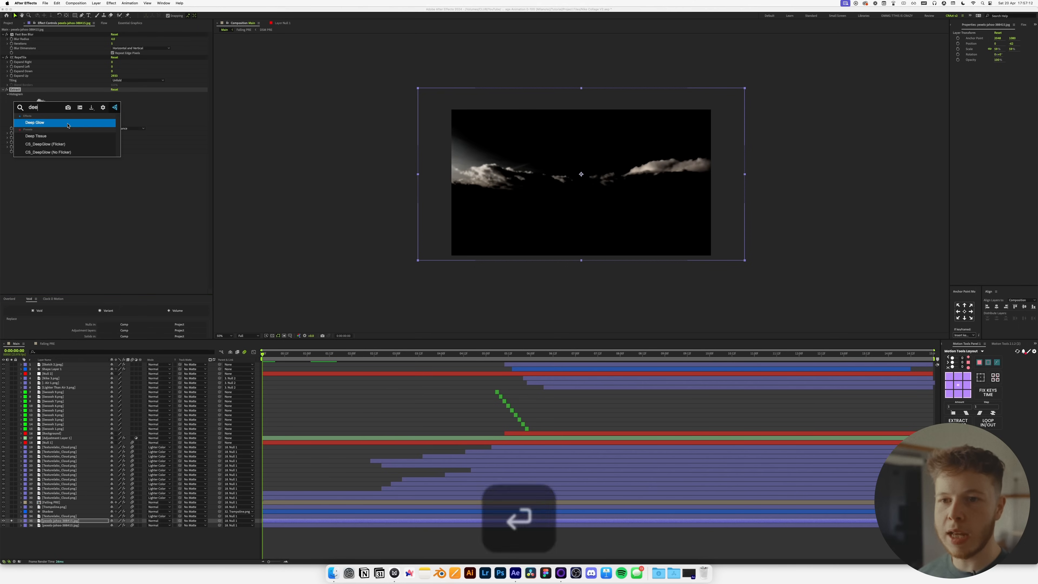
key("Return")
left_click(205, 199)
type("800")
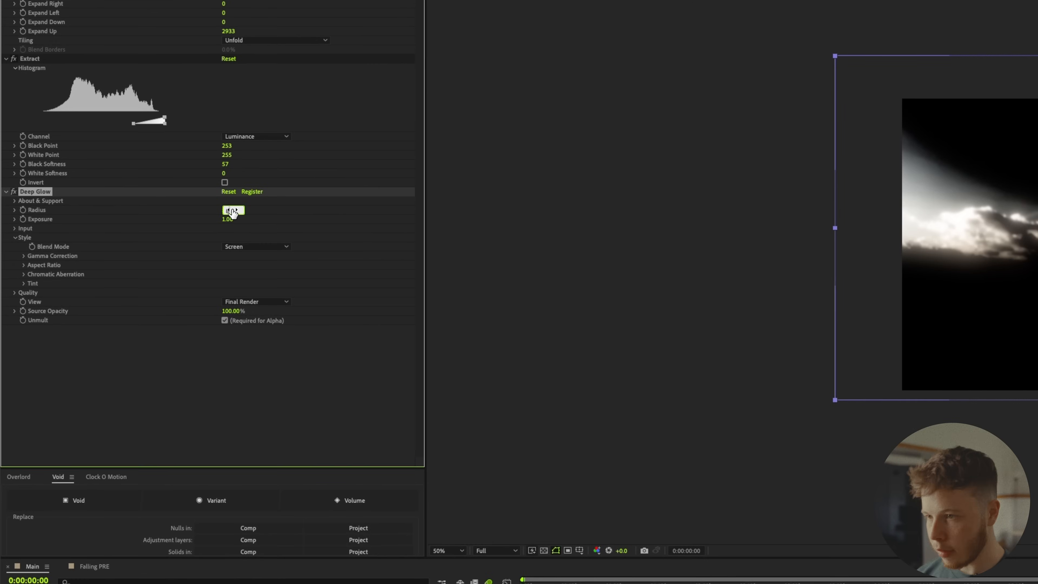
key("Tab")
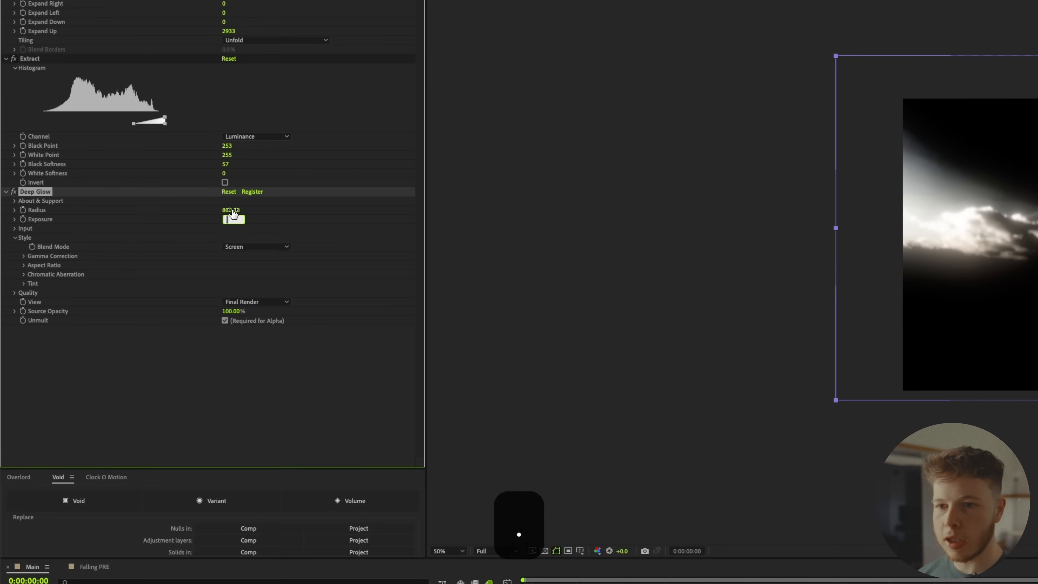
key("Return")
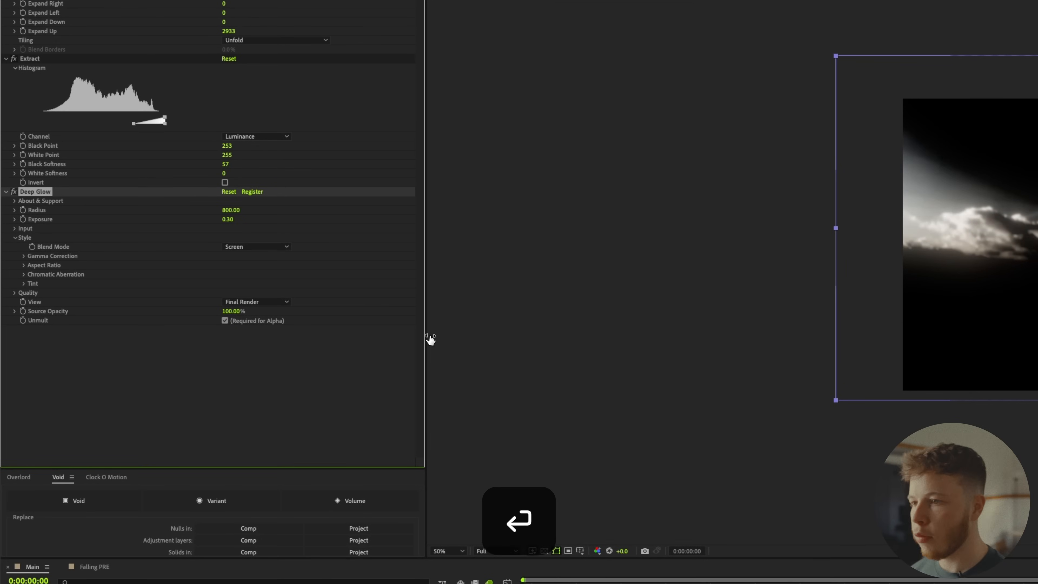
key("super+s")
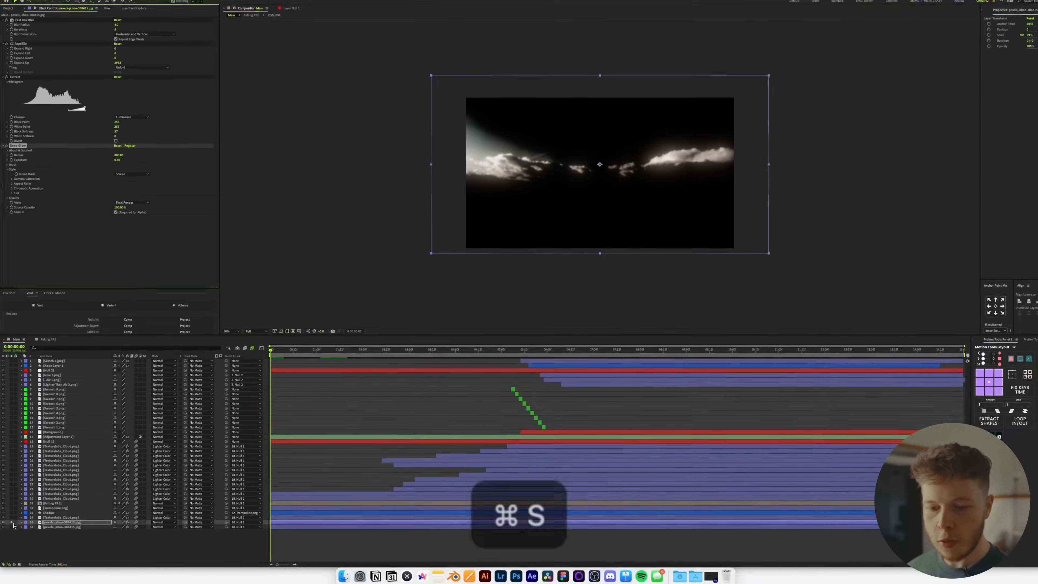
key("super+s")
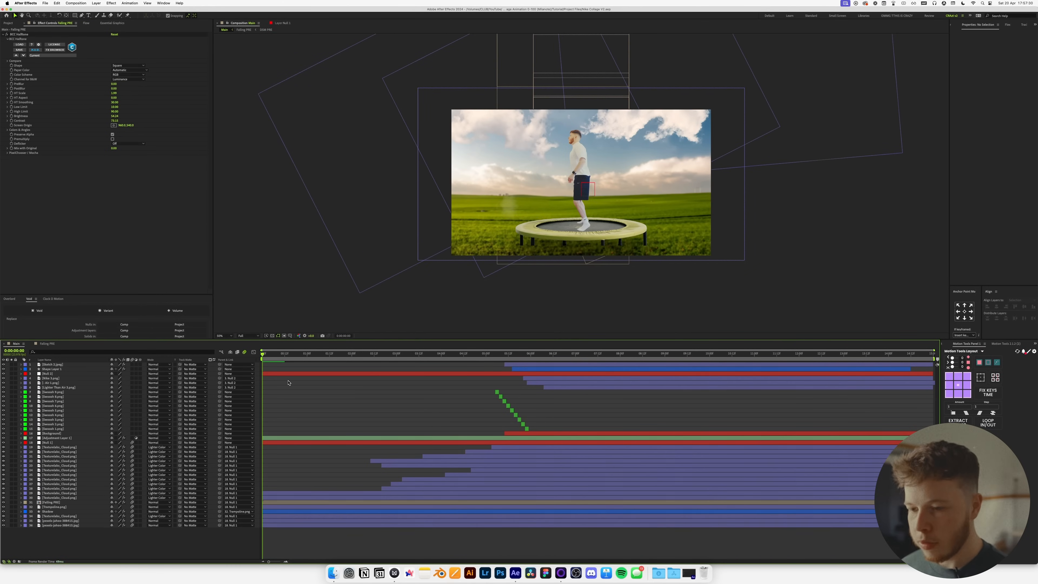
Add a new adjustment layer above all layers and apply Posterize Time with Frame Rate 12.
key("super+alt+y")
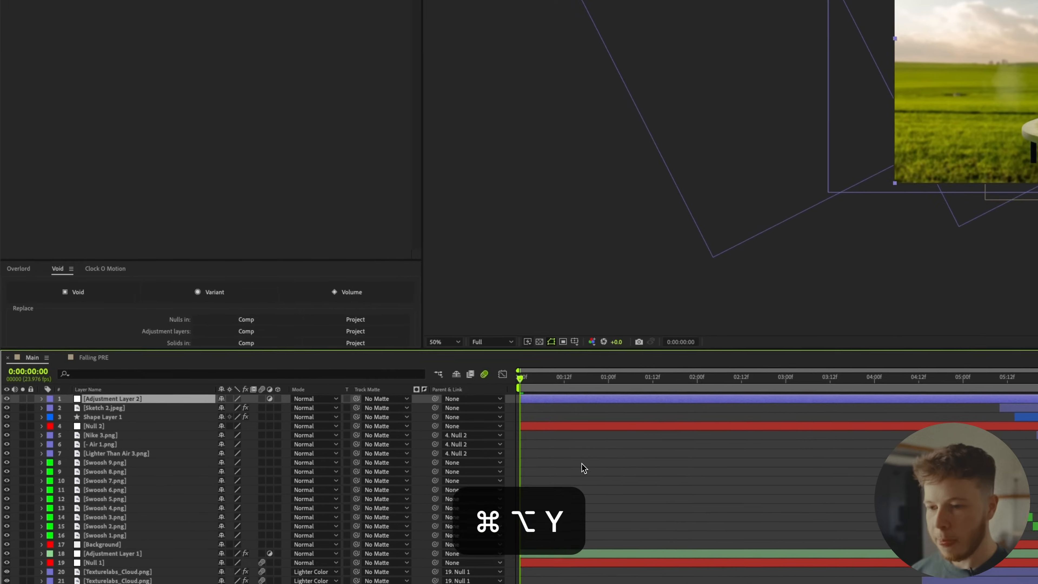
key("ctrl+space")
type("pos")
key("Return")
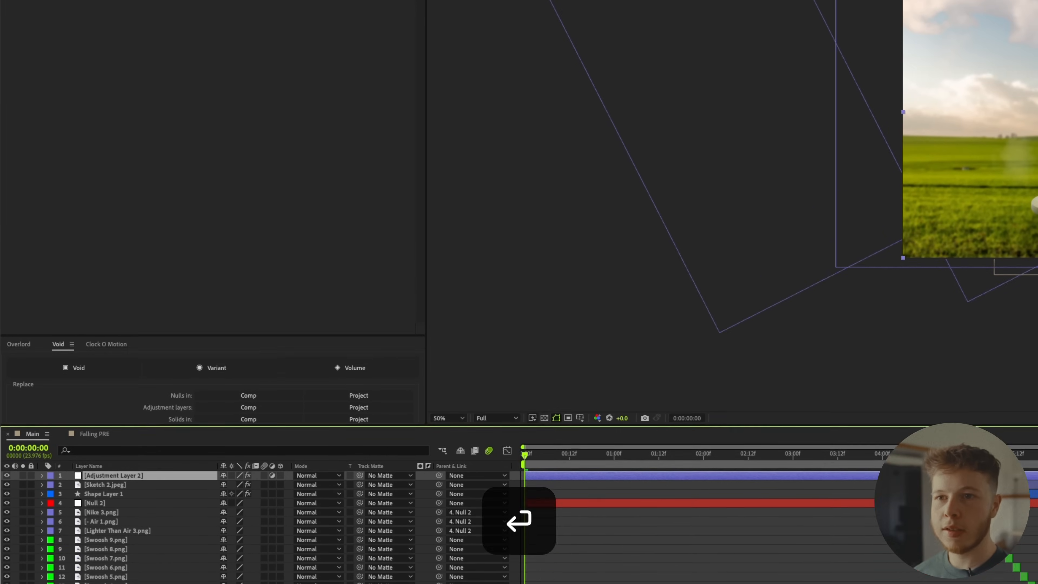
left_click(228, 50)
type("6")
key("Return")
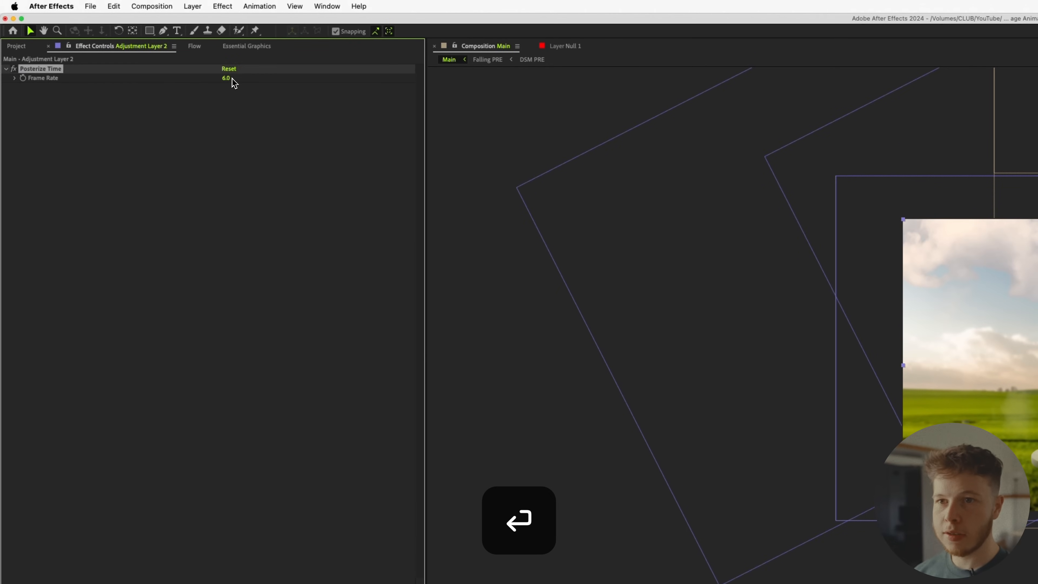
left_click(228, 78)
type("12")
key("Return")
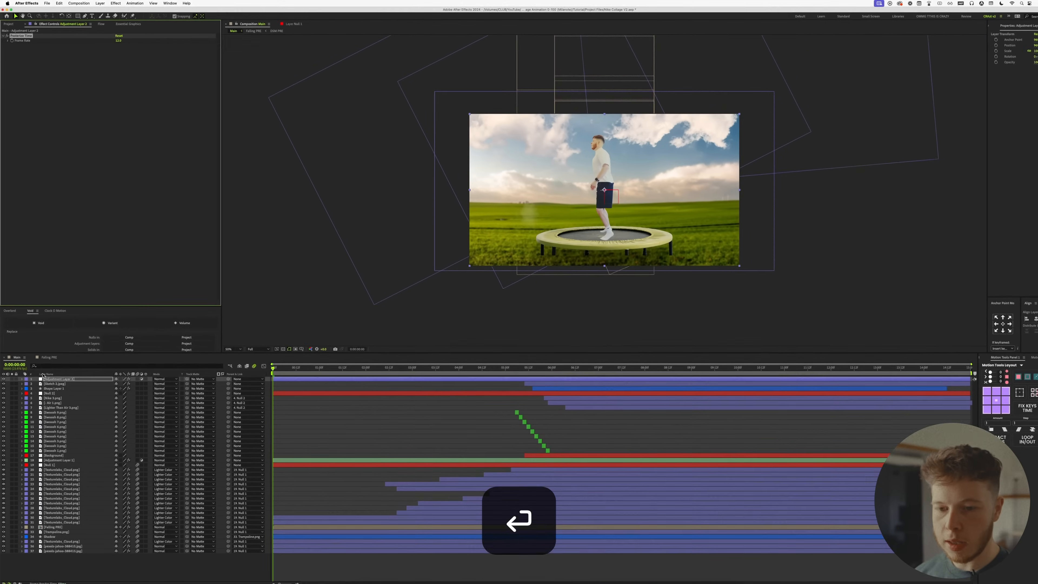
Rename the new adjustment layer to "Adj - Posterize Time" and save the project.
key("super+shift+y")
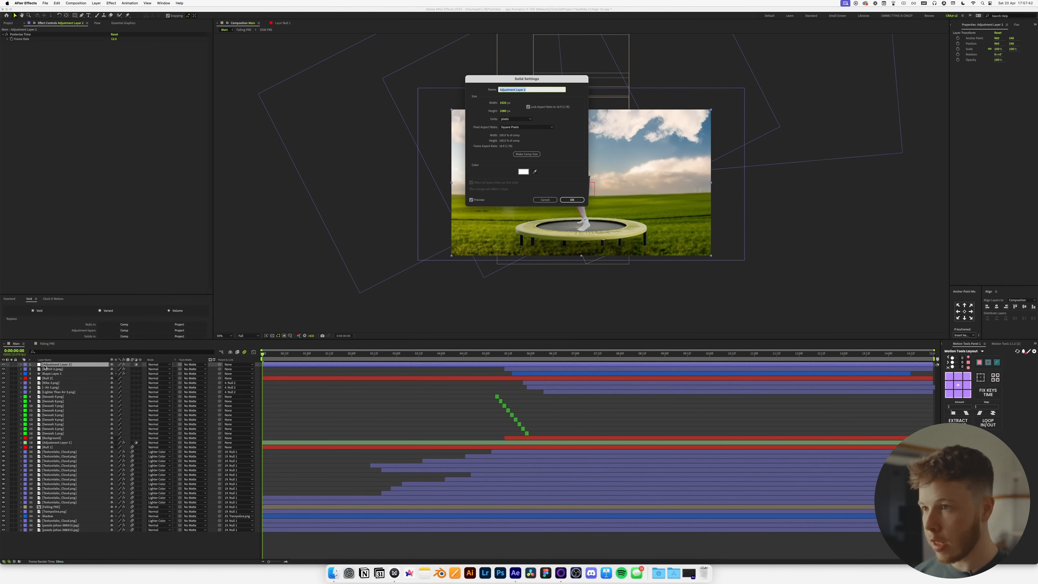
type("Adj ")
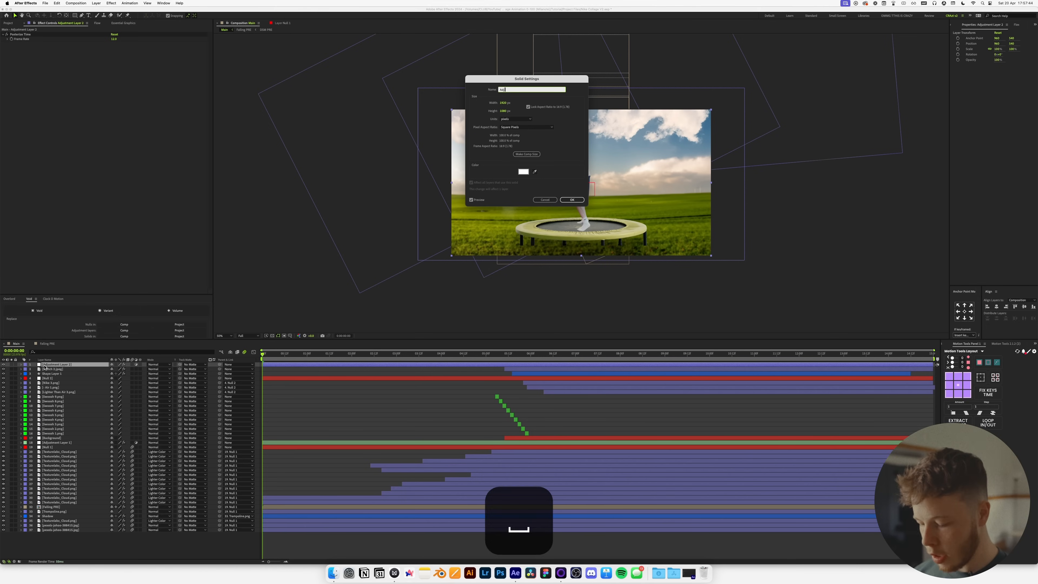
type("- Posterize Time")
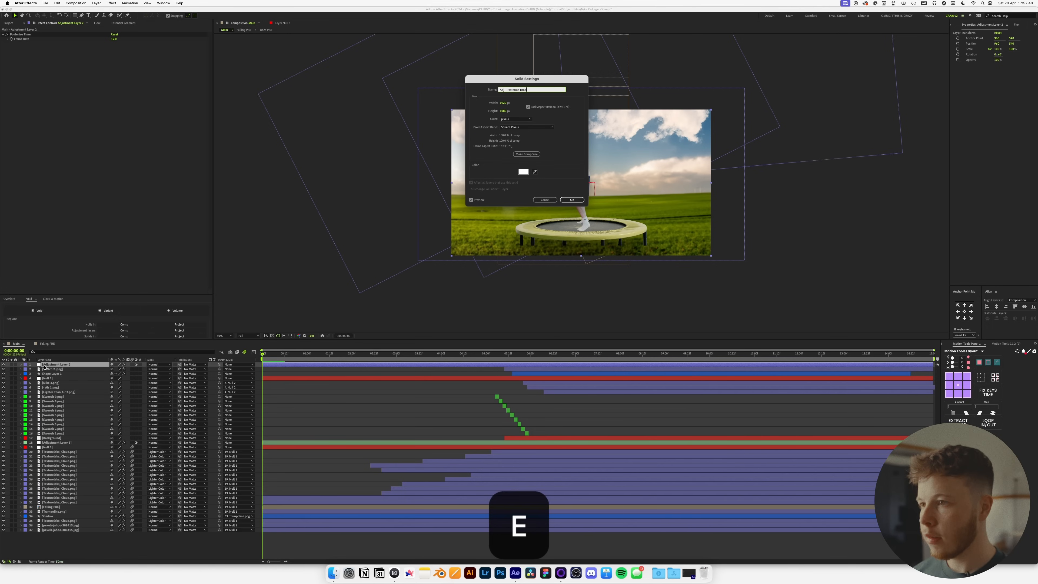
key("Return")
key("super+s")
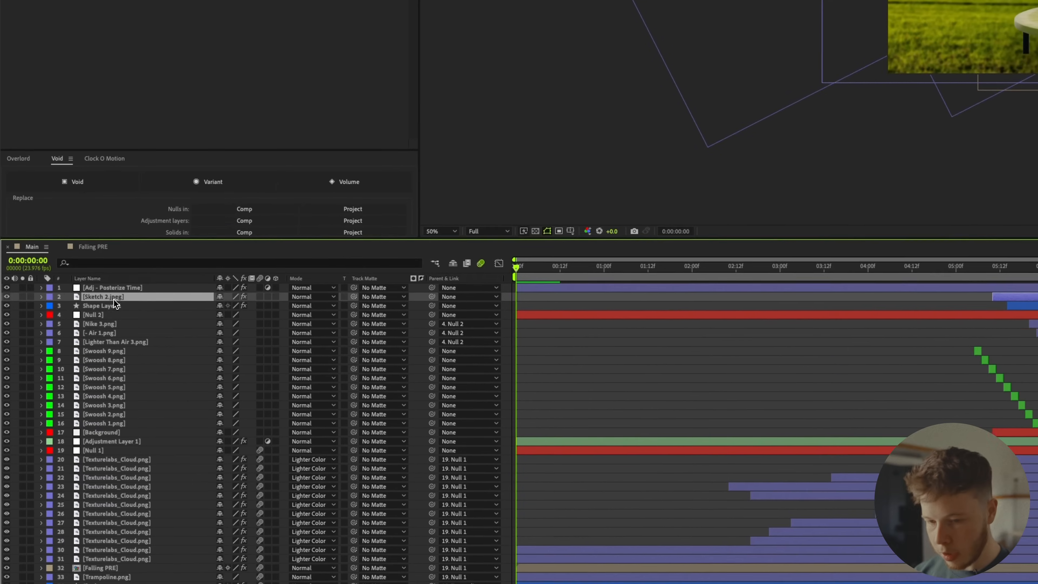
Create another adjustment layer directly below Adj - Posterize Time and name it "Adj - Shake".
key("super+alt+y")
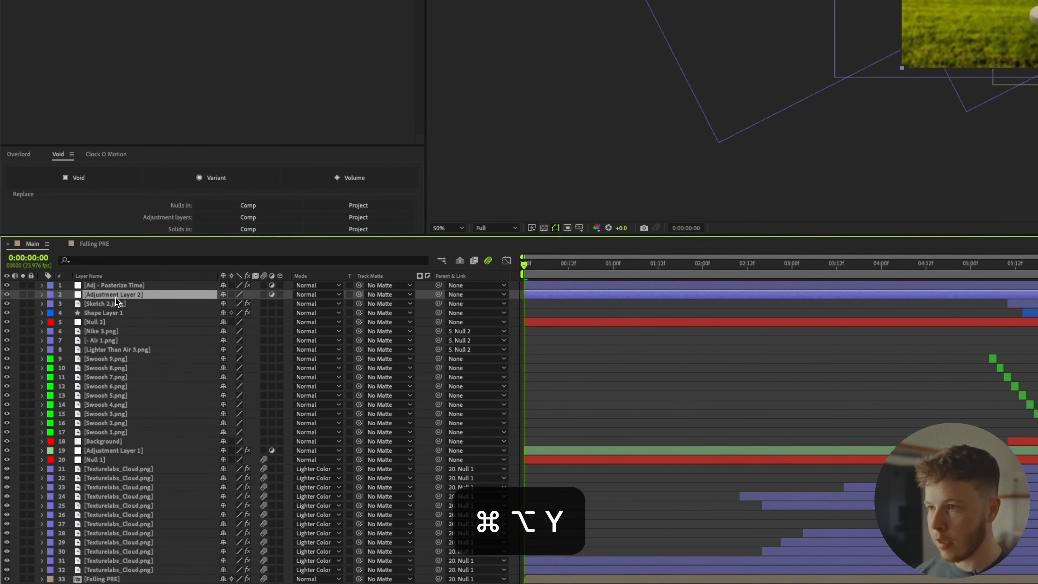
key("super+shift+space")
key("super+shift+y")
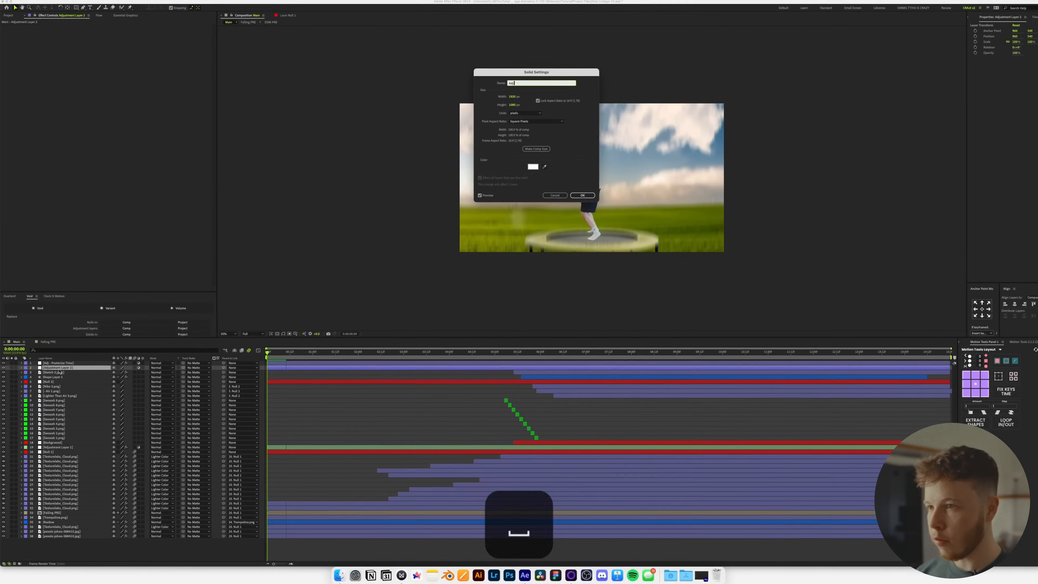
type("Adj - Shake")
key("Return")
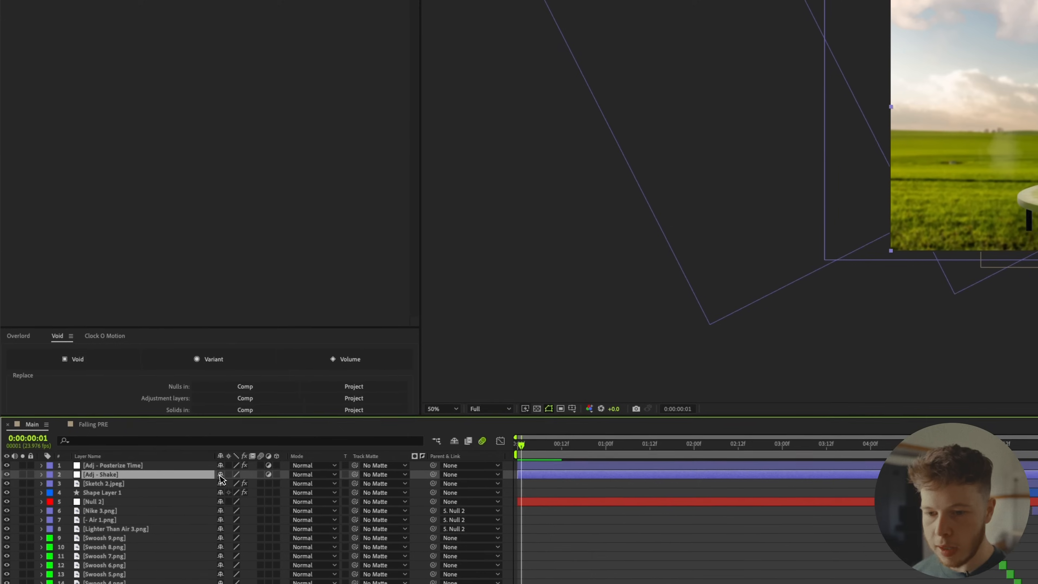
Apply the Transform effect to Adj - Shake and set its Scale to 102.
key("ctrl+space")
type("t")
key("Return")
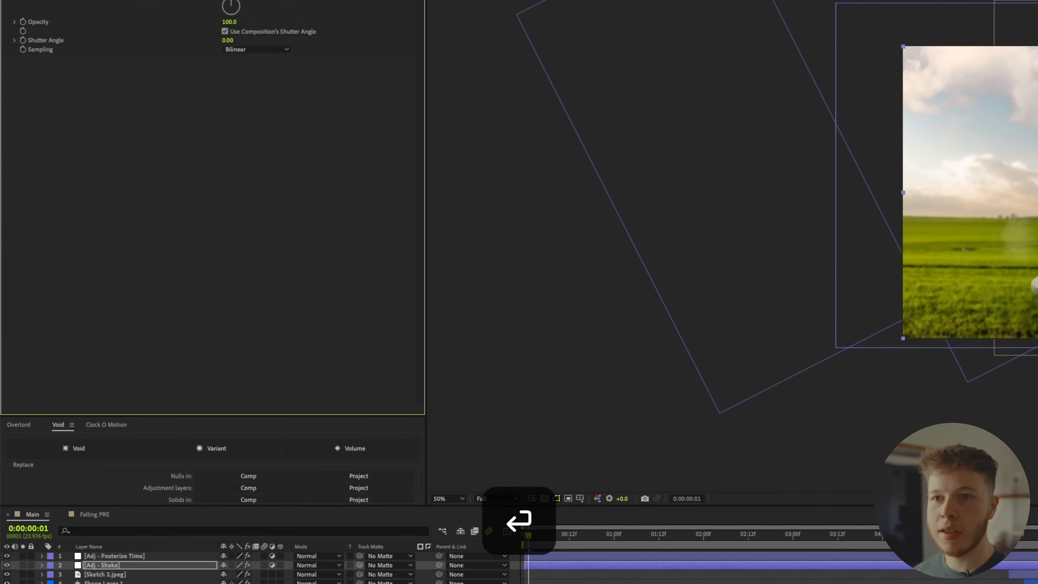
left_click(229, 103)
type("102")
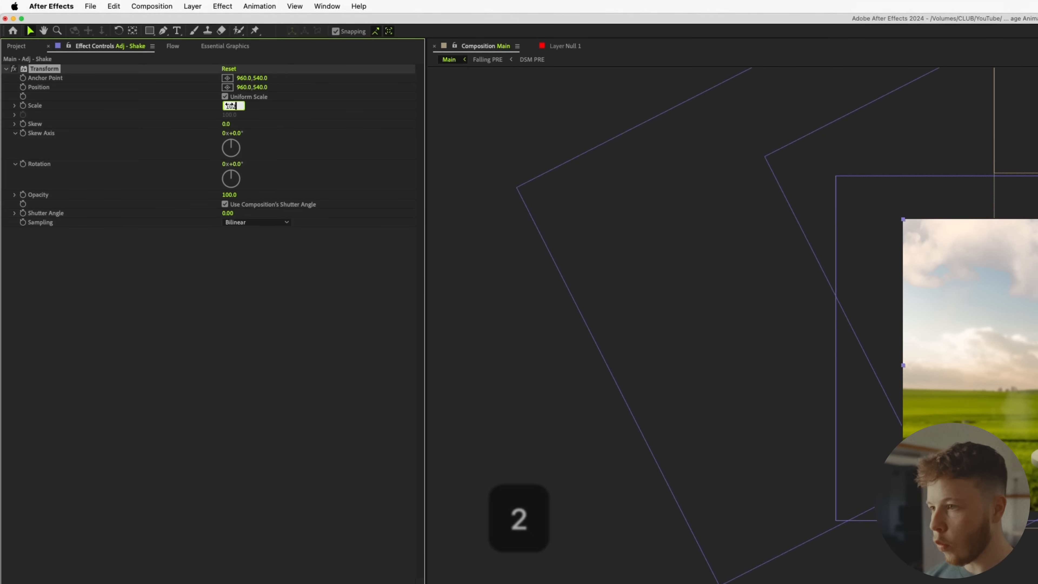
key("Return")
Add the expression wiggle(1,10) to the Transform effect's Position on Adj - Shake, and collapse all layer properties.
left_click(24, 88, "alt")
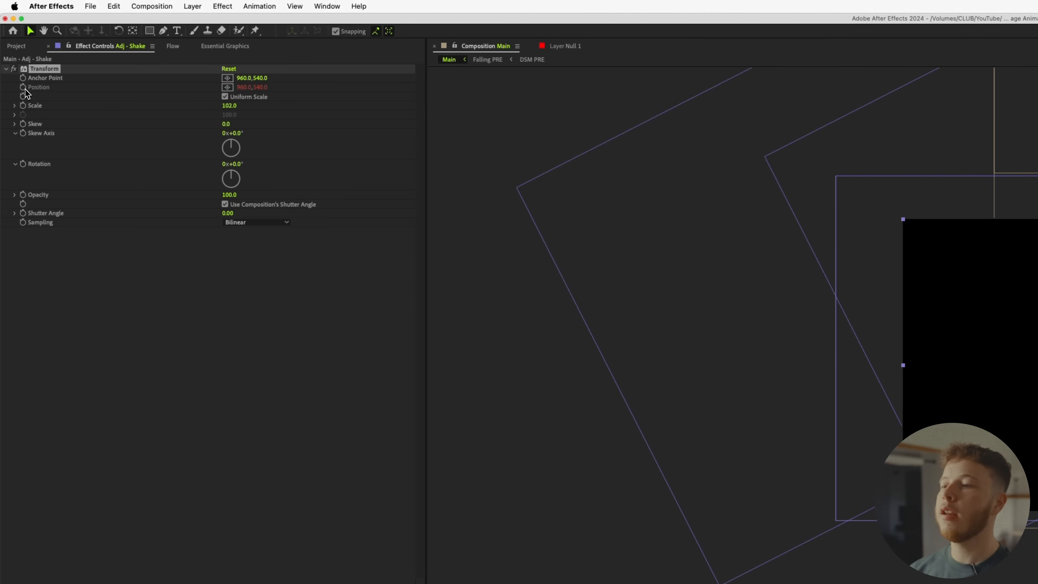
type("wiggle()")
key("Return")
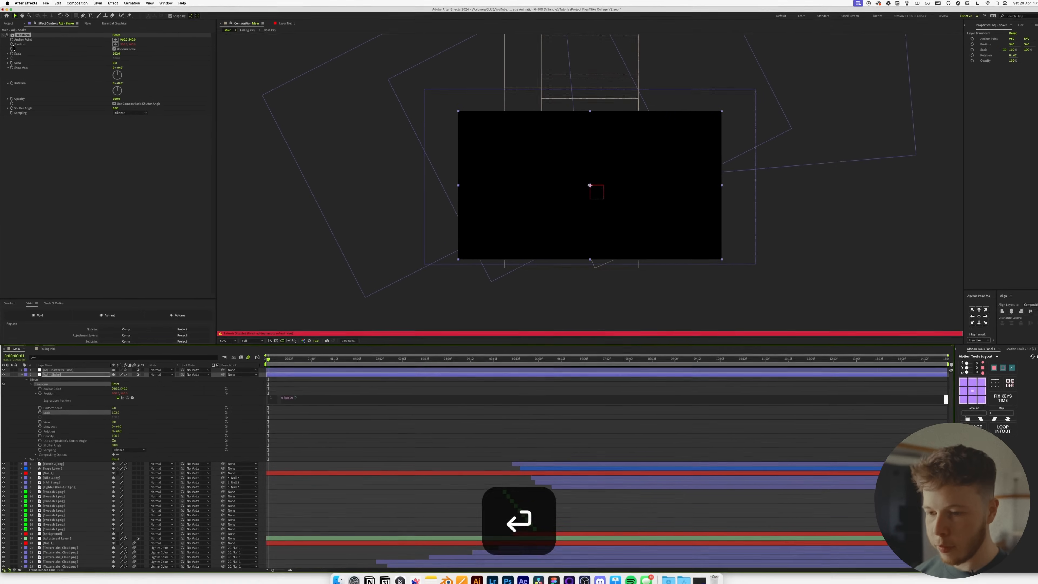
type("1,10")
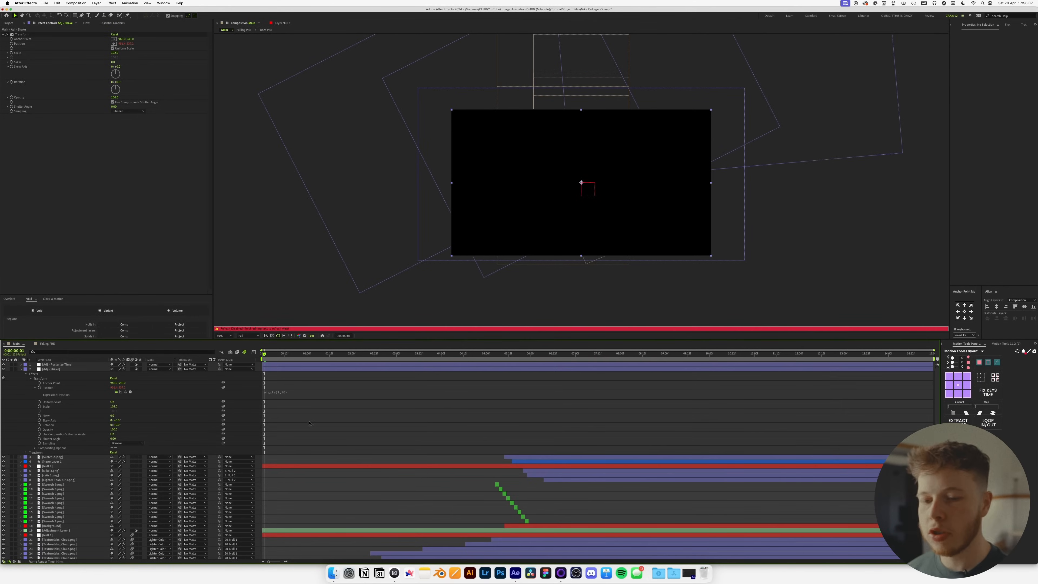
left_click(309, 424)
key("u")
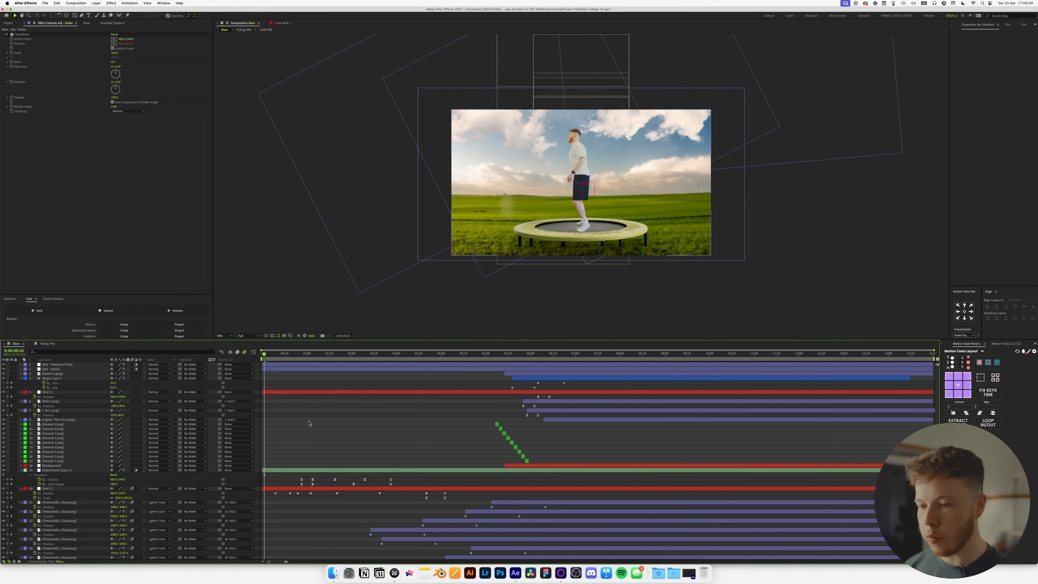
key("u")
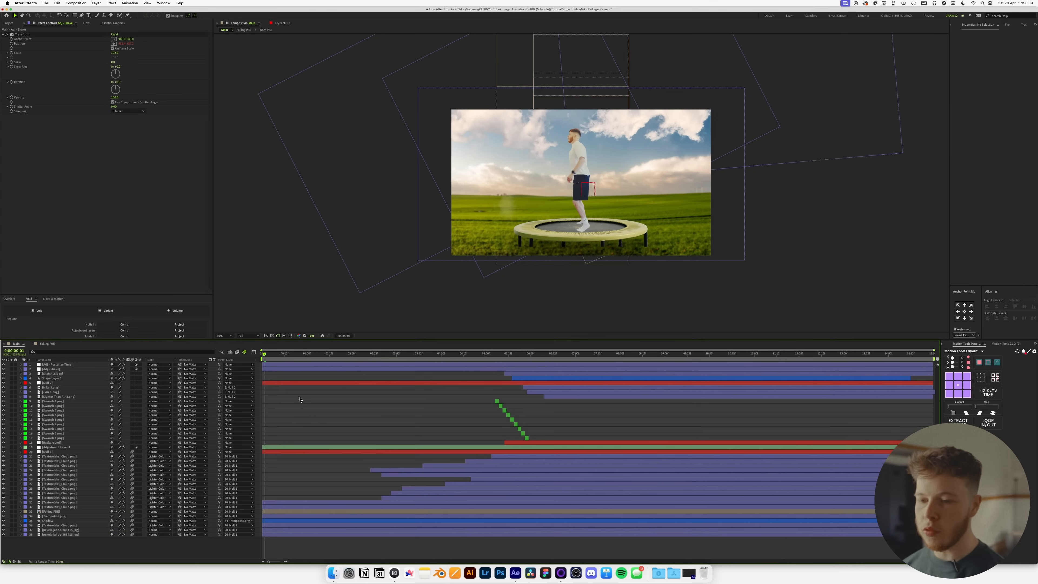
Save the project and create an adjustment layer named "Adj - Focus Breathing" directly above Sketch 2.jpeg.
left_click(67, 374)
key("super+s")
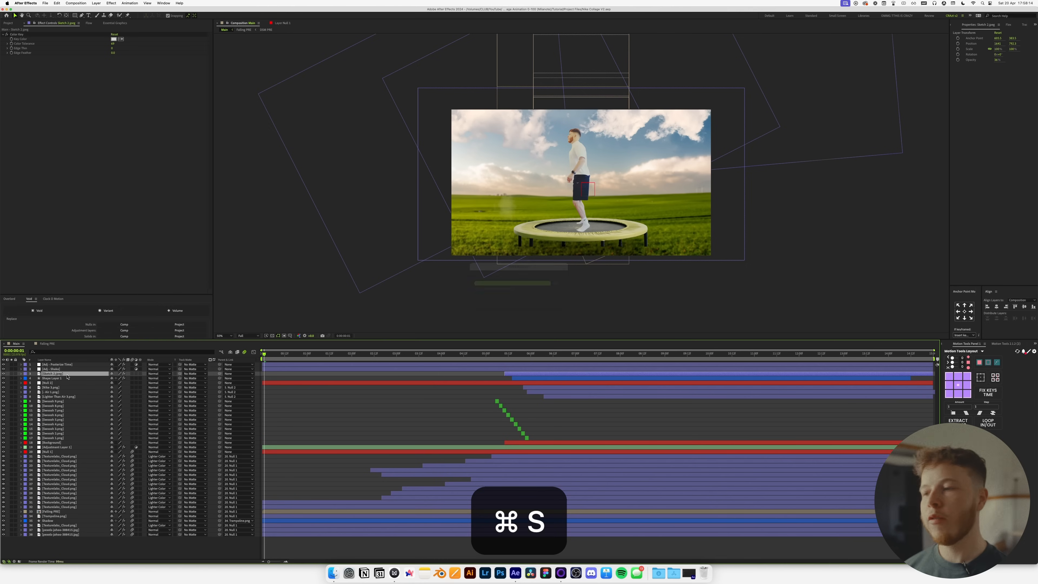
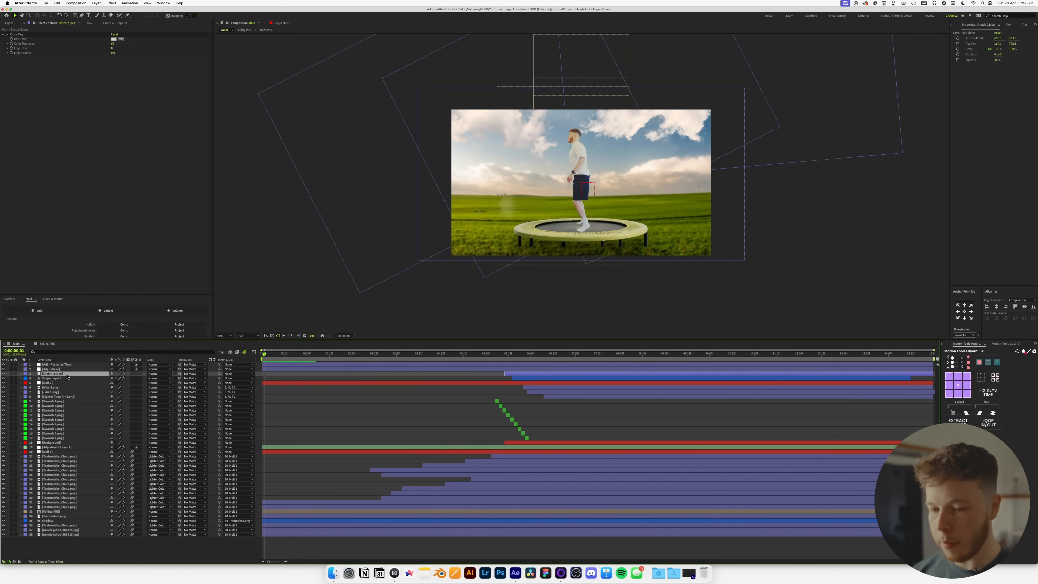
key("super+alt+y")
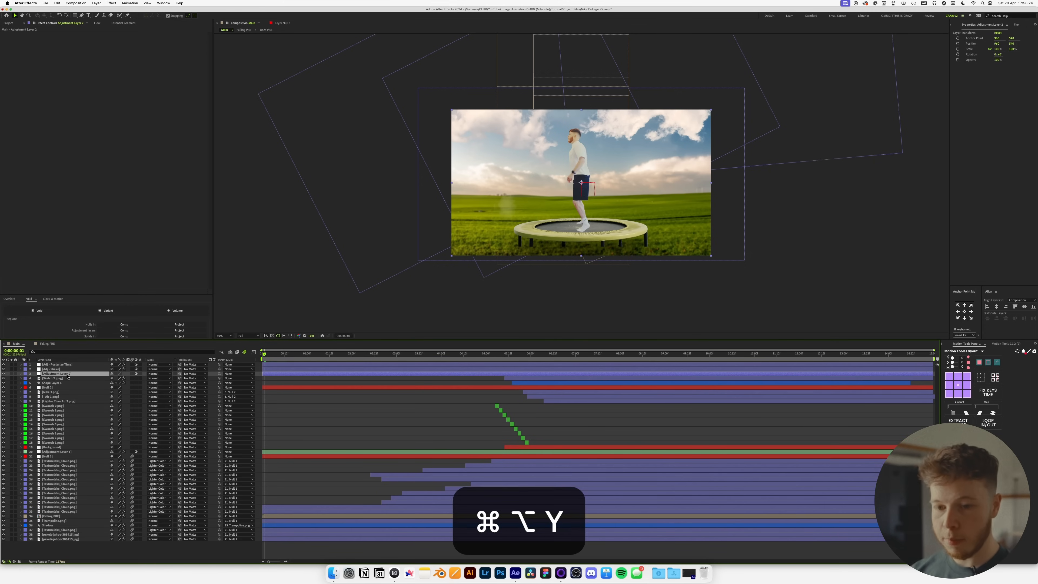
key("super+shift+y")
type("Ad")
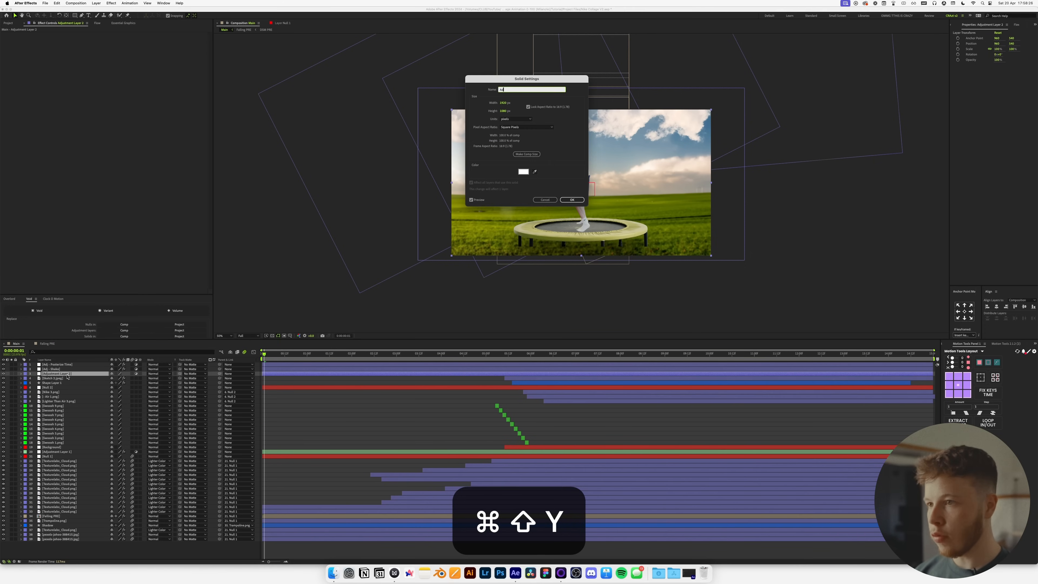
type("j - Focus Breathing")
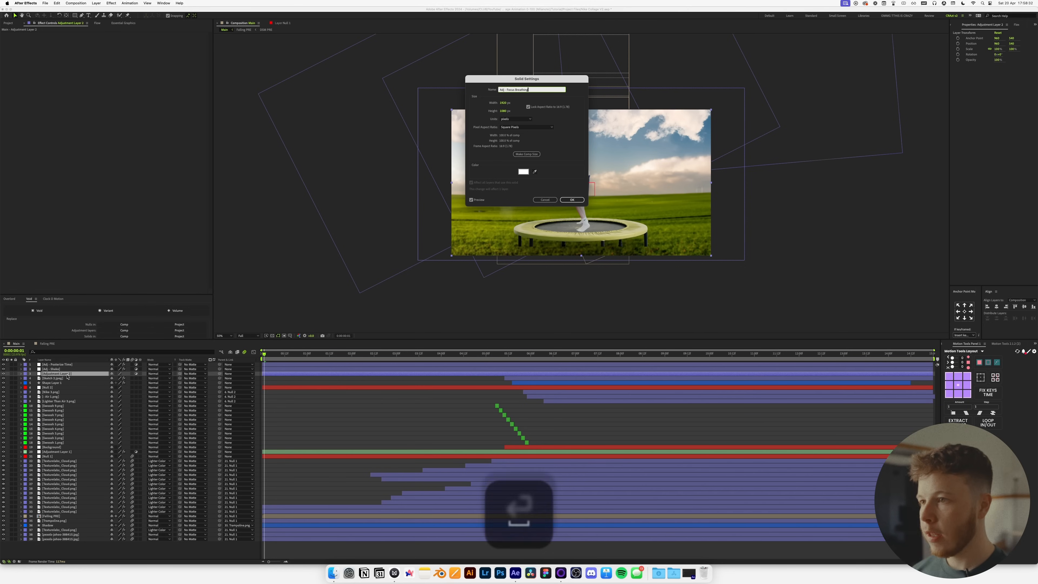
key("Return")
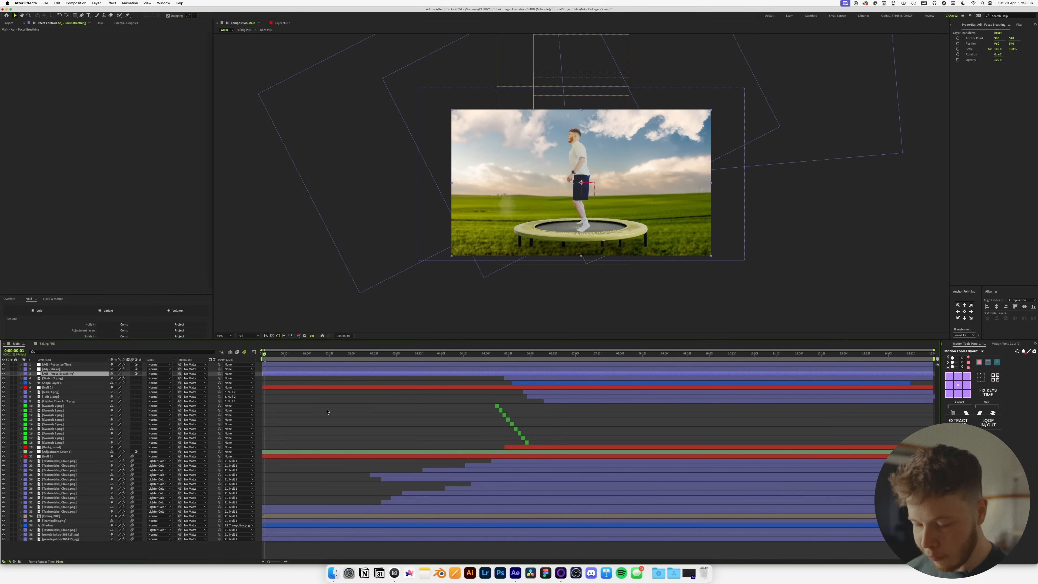
Apply Fast Box Blur to Adj - Focus Breathing, save, and hide the Posterize Time and Shake adjustment layers.
key("ctrl+space")
type("fas")
key("Return")
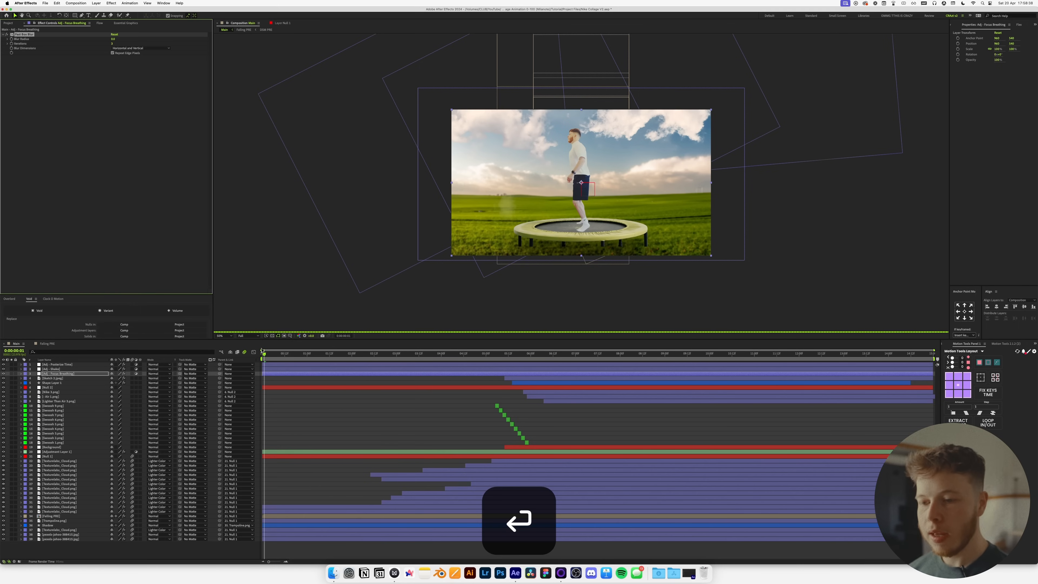
key("super+s")
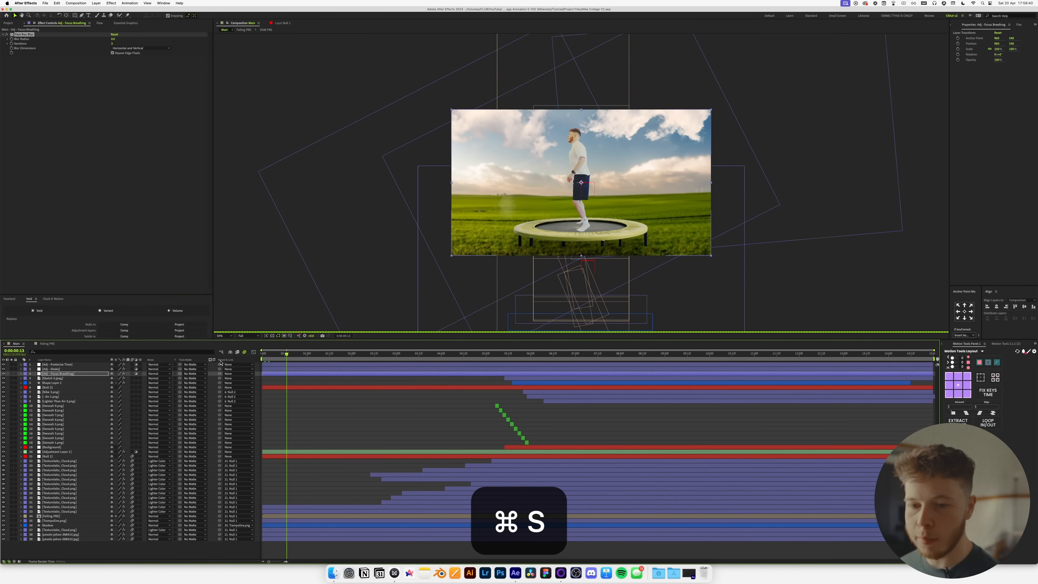
left_click(3, 369)
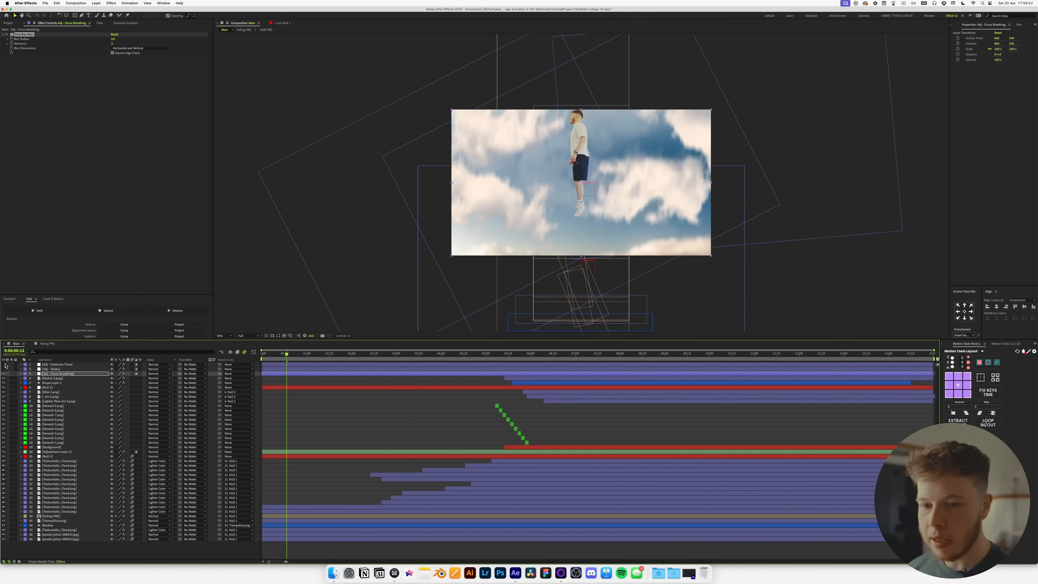
left_click_drag(287, 354, 244, 362)
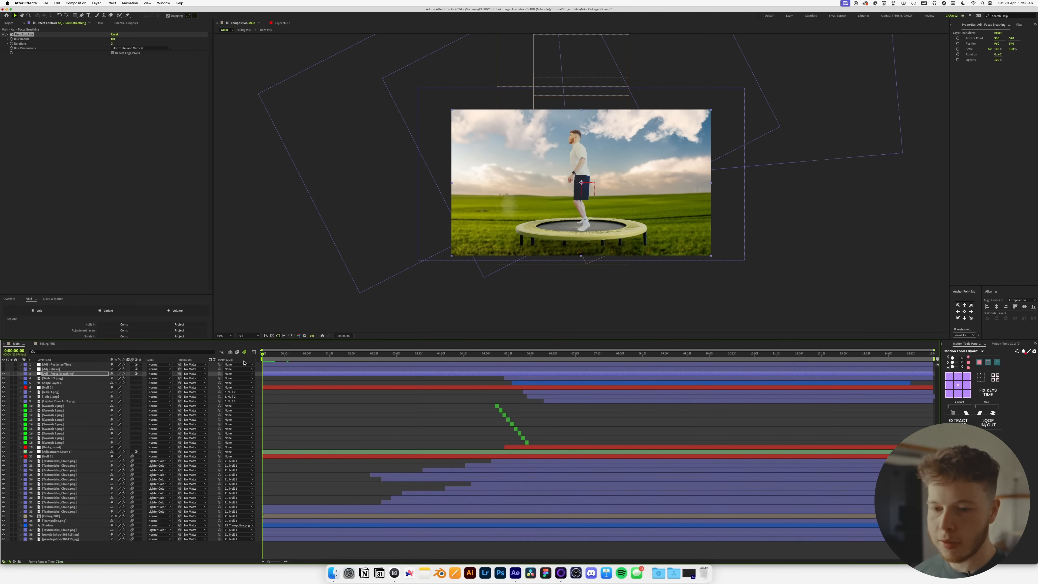
Keyframe the Fast Box Blur's Blur Radius at 0 on the first frame and 4 at 0:00:00:03.
left_click(12, 40)
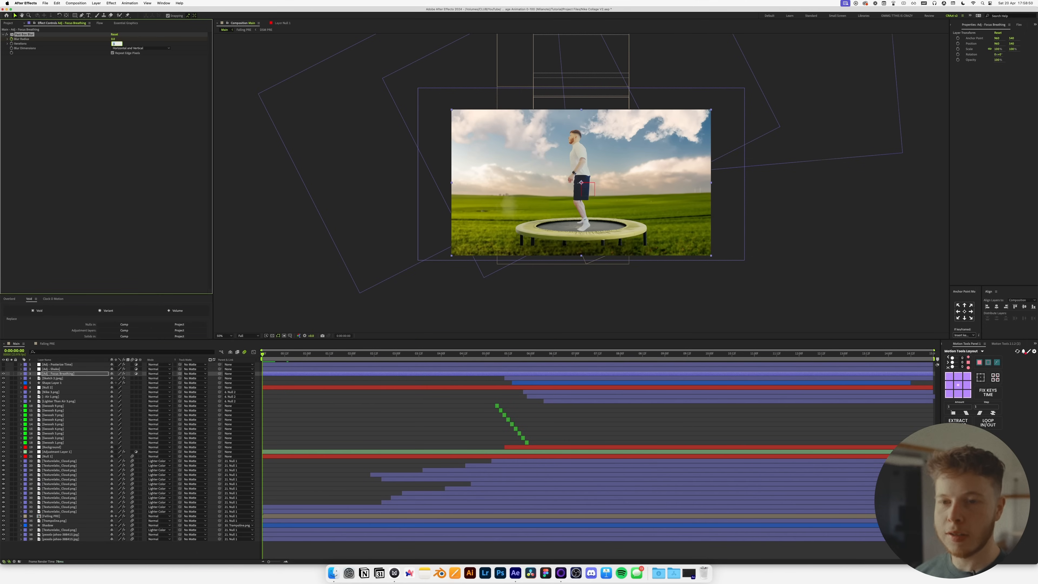
key("Return")
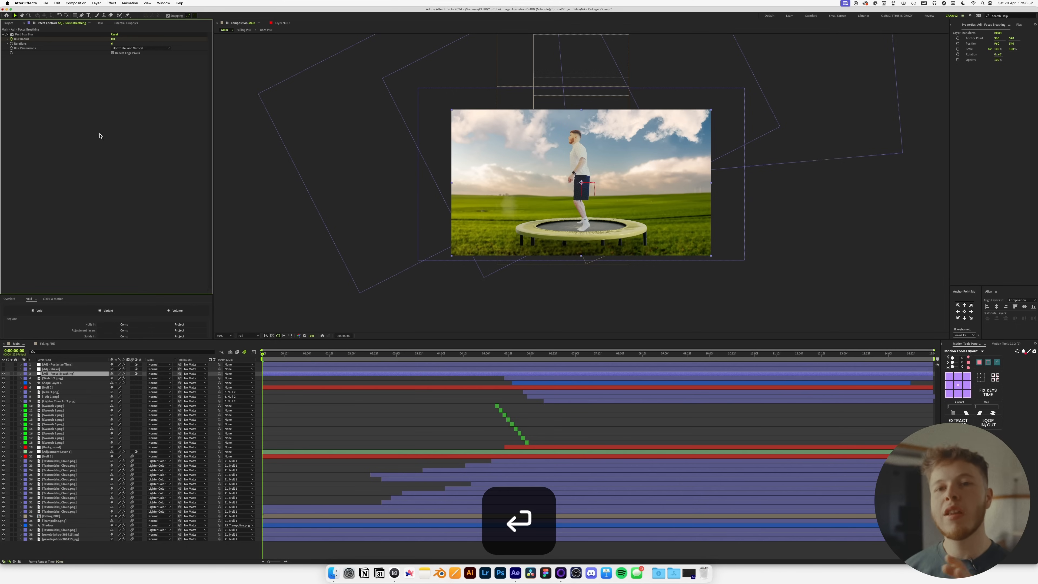
key("super+Right")
key("super+Right")
key("super+Right")
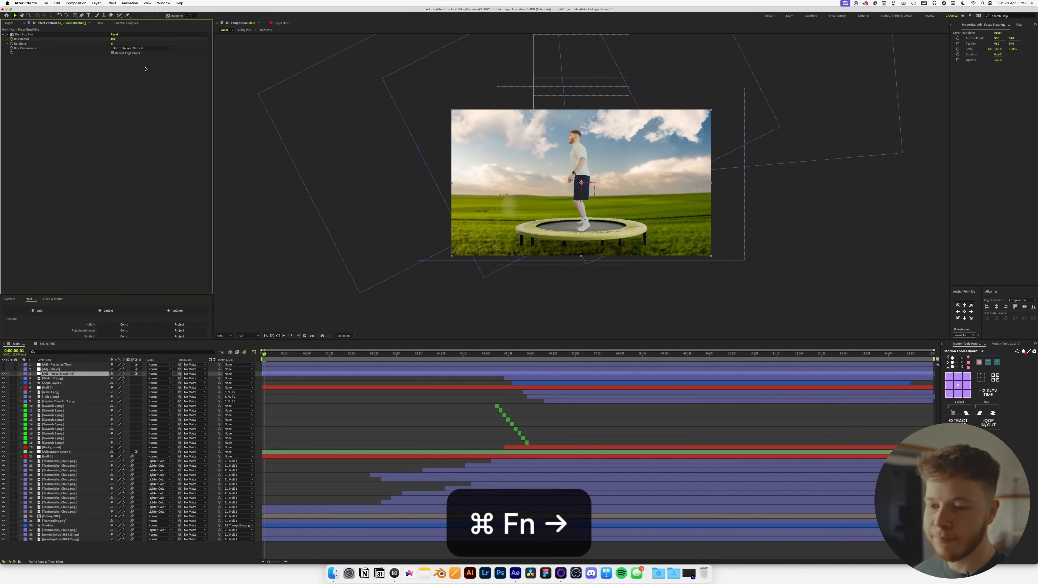
left_click(113, 39)
type("4")
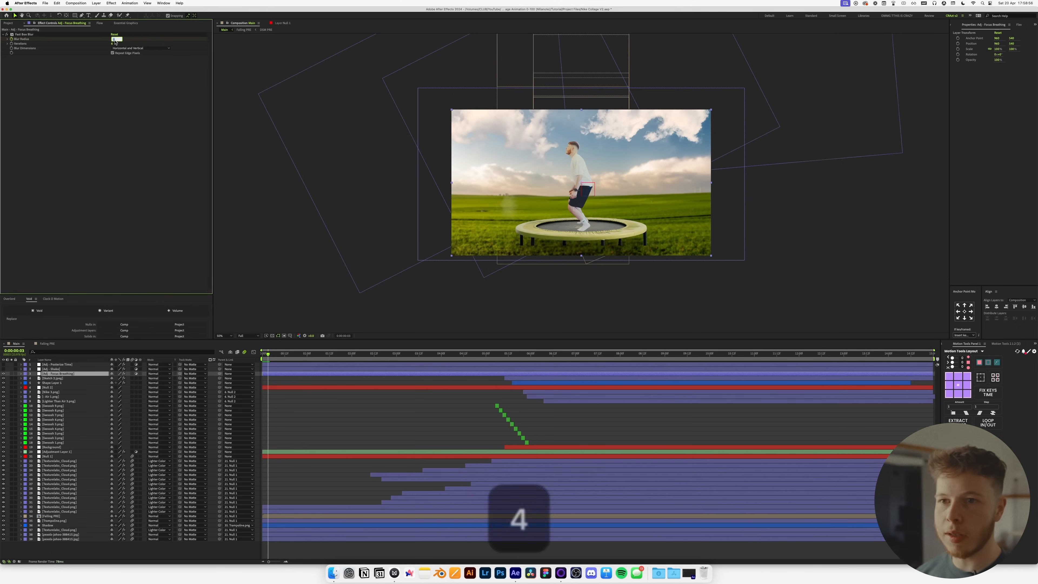
key("Return")
Keyframe the Blur Radius back to 0 at 0:00:00:06 and preview the focus breathing from the start.
key("super+Right")
key("super+Right")
key("super+Right")
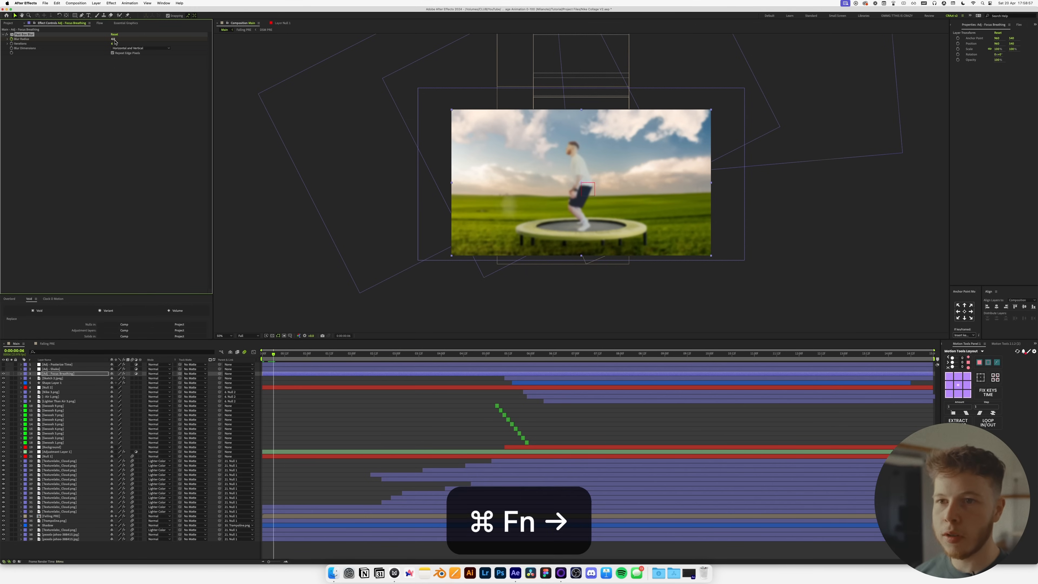
type("0")
key("Return")
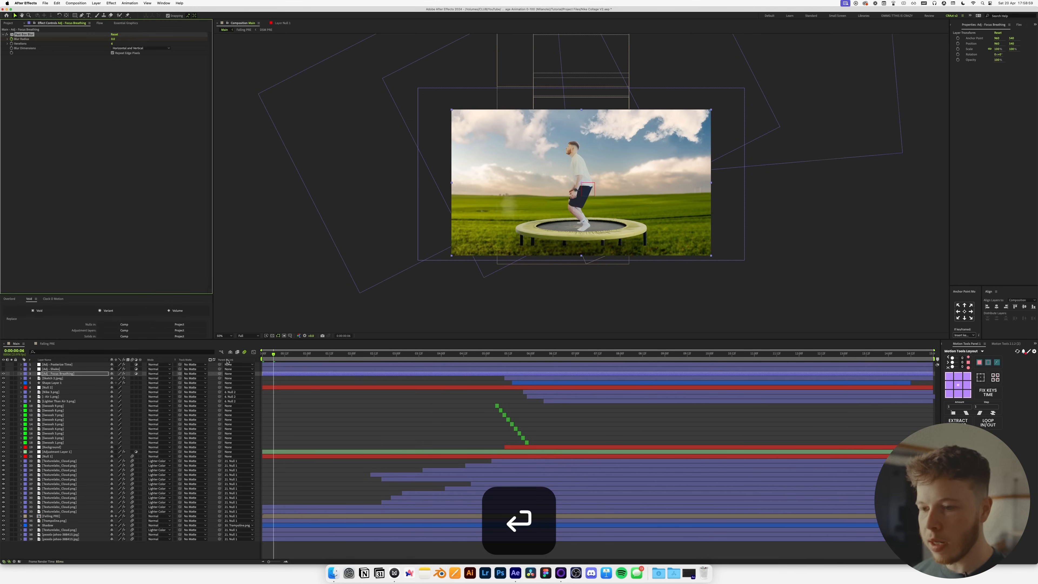
key("space")
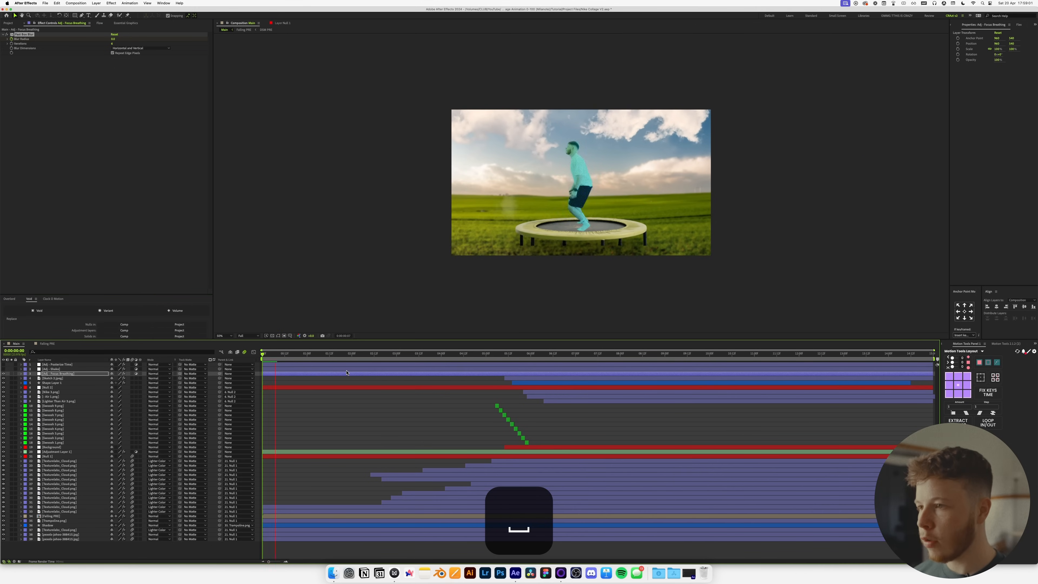
Move the final Blur Radius keyframe later, then shift all three keyframes so the blur peaks at 0:00:00:18.
key("u")
left_click_drag(274, 383, 279, 383)
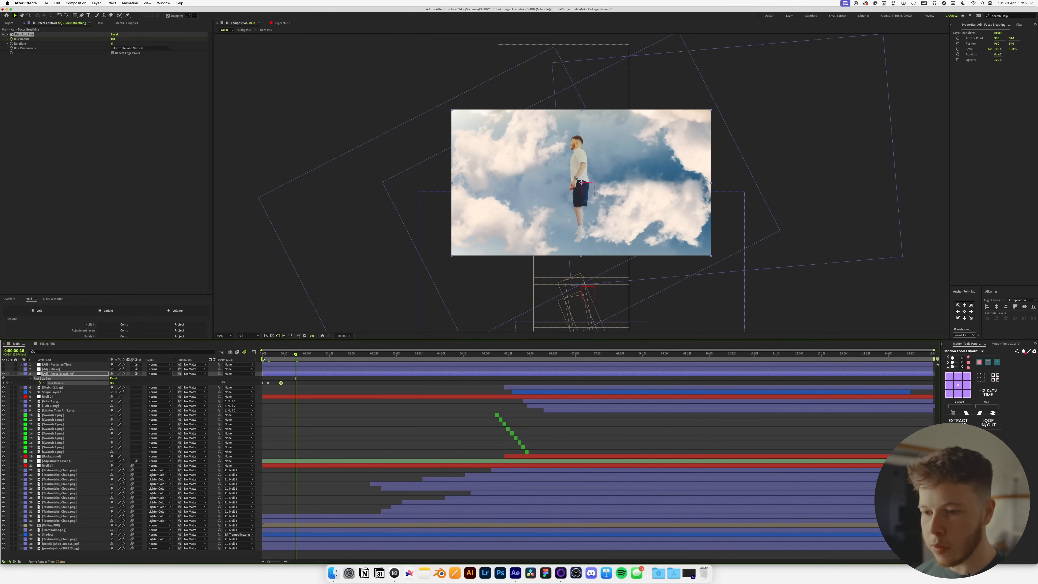
key("space")
key("space")
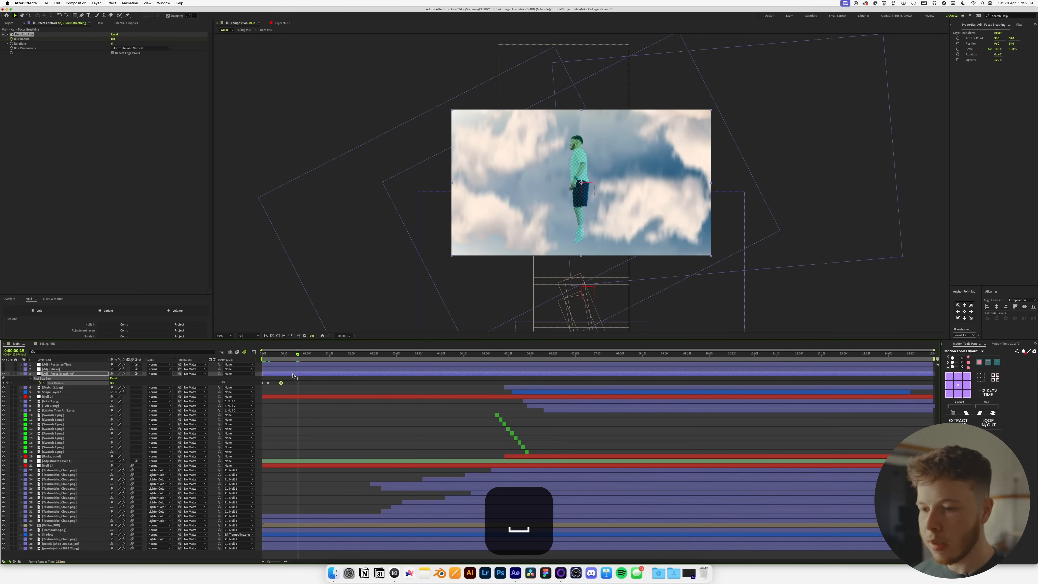
left_click_drag(296, 356, 266, 385)
left_click(302, 382)
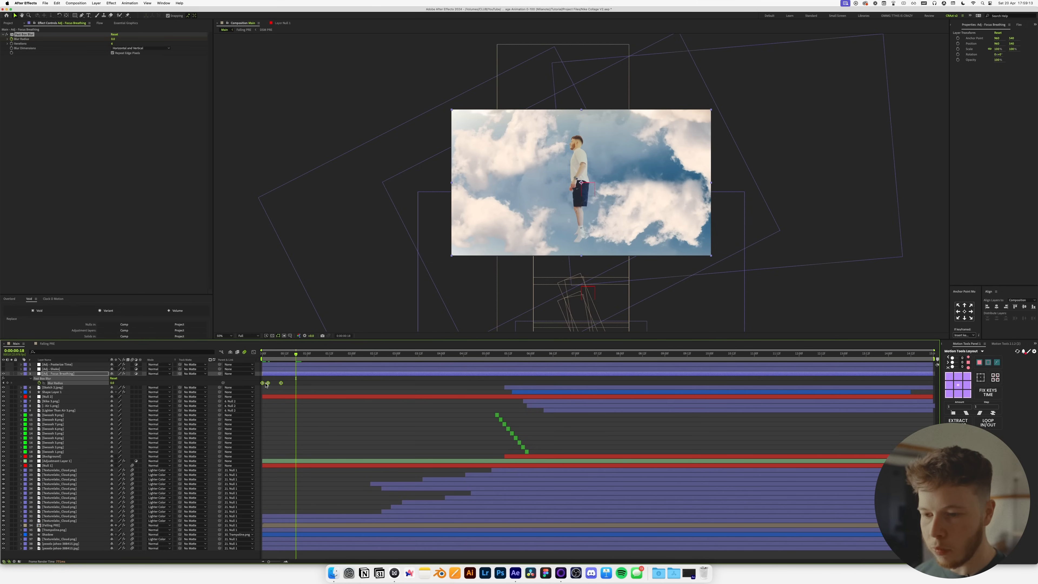
left_click(298, 397)
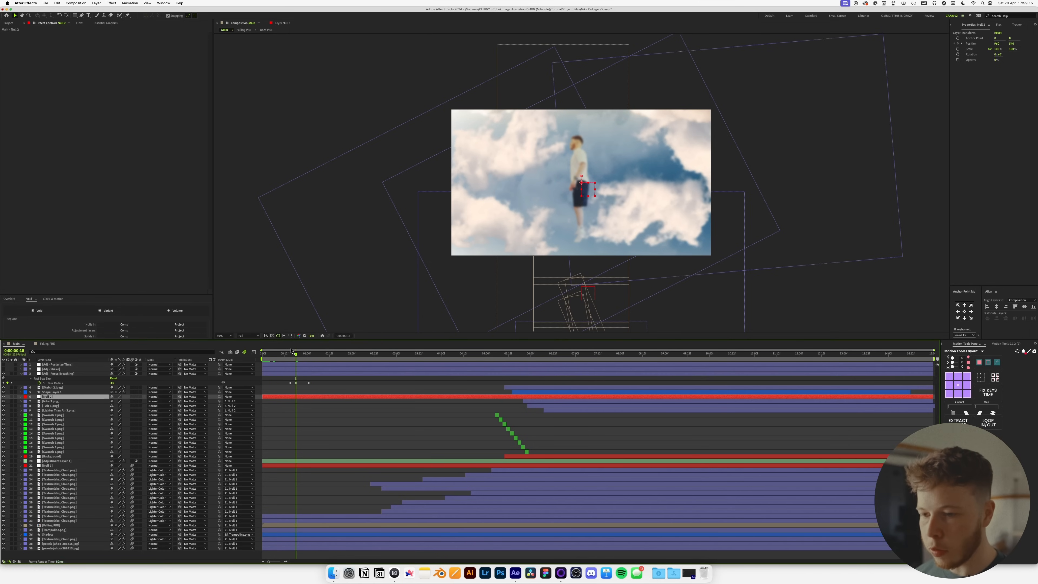
Copy the three Blur Radius keyframes and paste them as new blur pulses peaking around 0:00:01:16 and at 0:00:02:18.
left_click(277, 355)
key("space")
left_click_drag(277, 358, 276, 391)
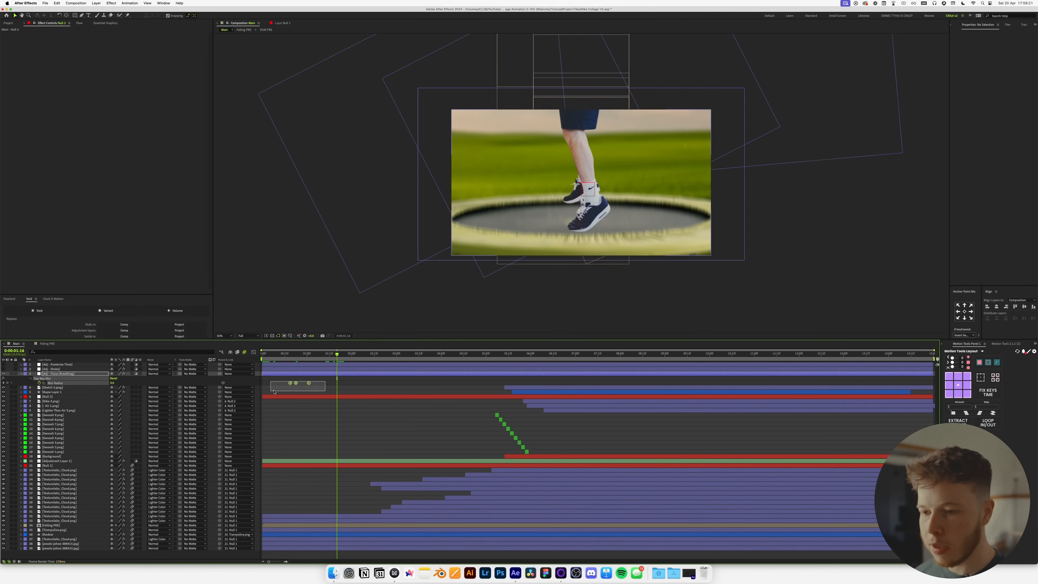
key("super+c")
key("super+v")
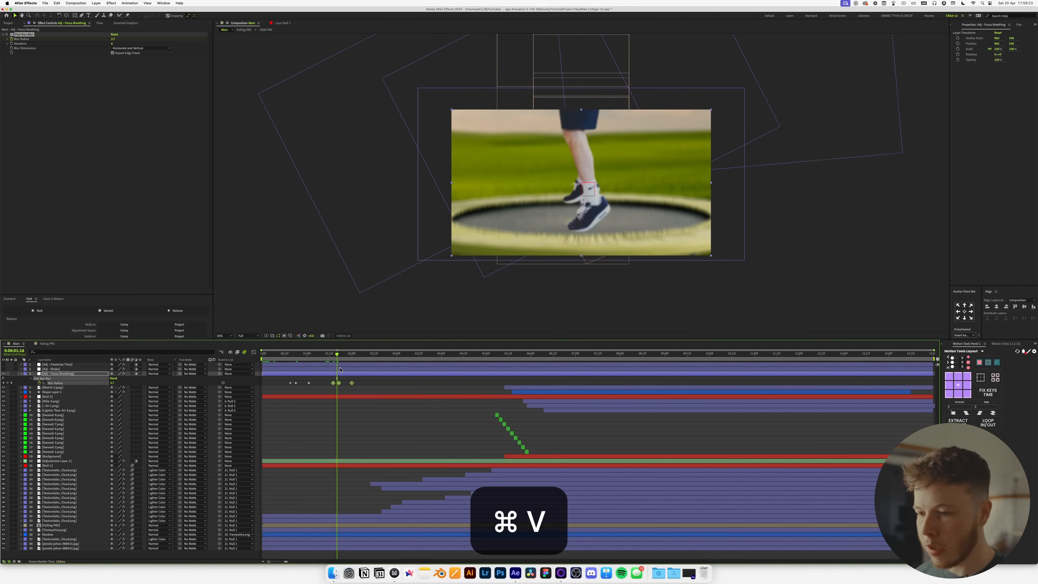
left_click_drag(337, 357, 385, 369)
key("super+v")
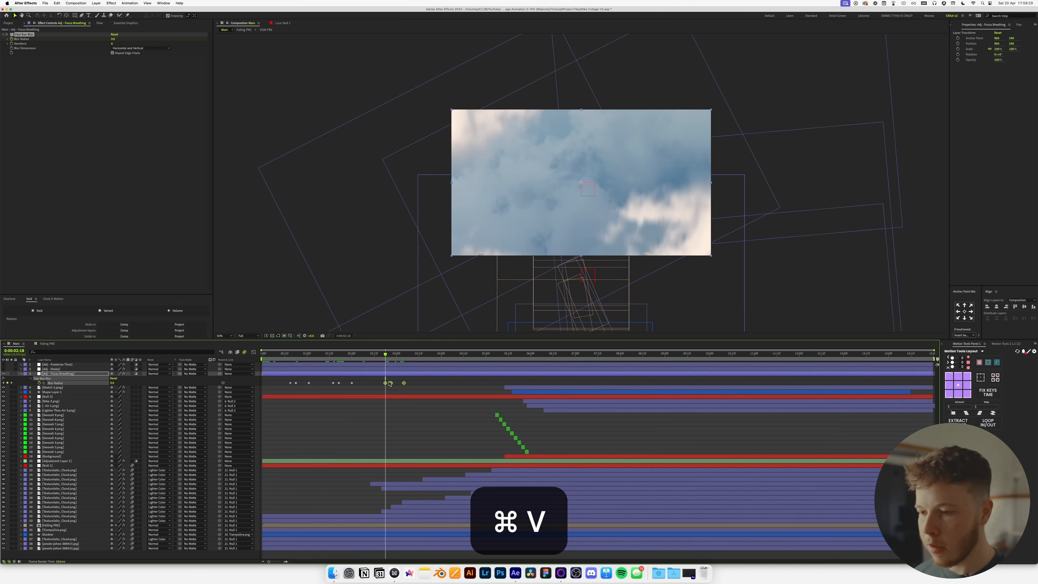
left_click_drag(389, 384, 387, 384)
Paste two more Blur Radius pulses peaking at 0:00:04:03 and 0:00:05:10, and save the project.
mouse_move(462, 356)
left_mouse_down()
mouse_move(485, 357)
mouse_move(447, 357)
left_mouse_up()
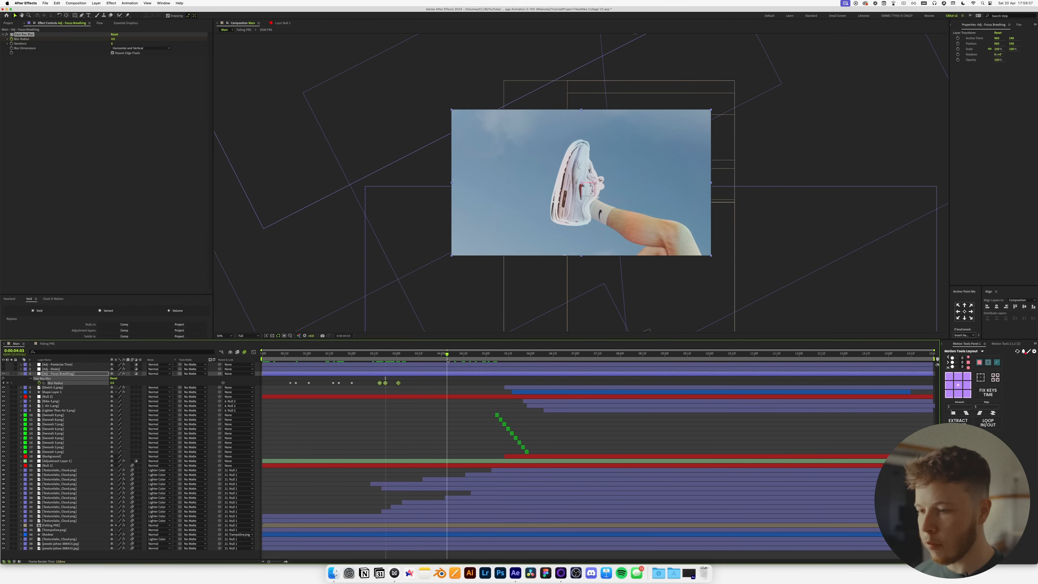
key("super+v")
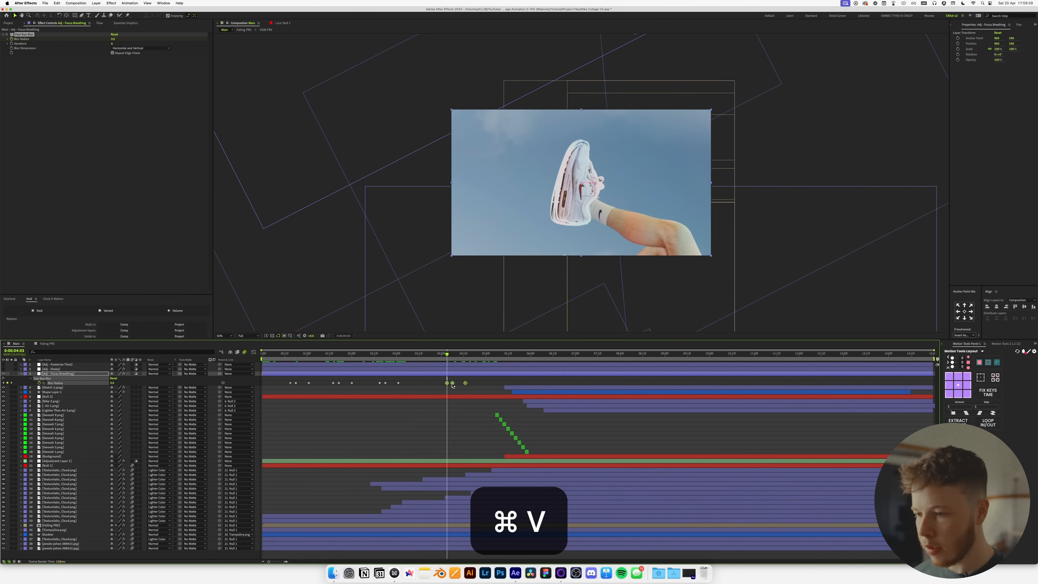
left_click(504, 358)
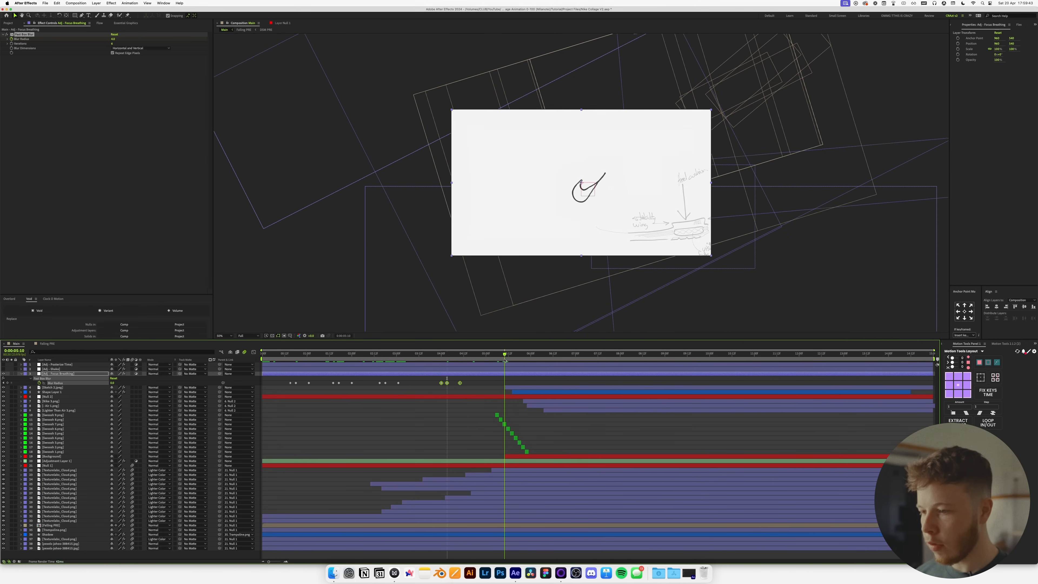
key("super+v")
left_click_drag(509, 383, 372, 358)
key("super+s")
left_click(476, 359)
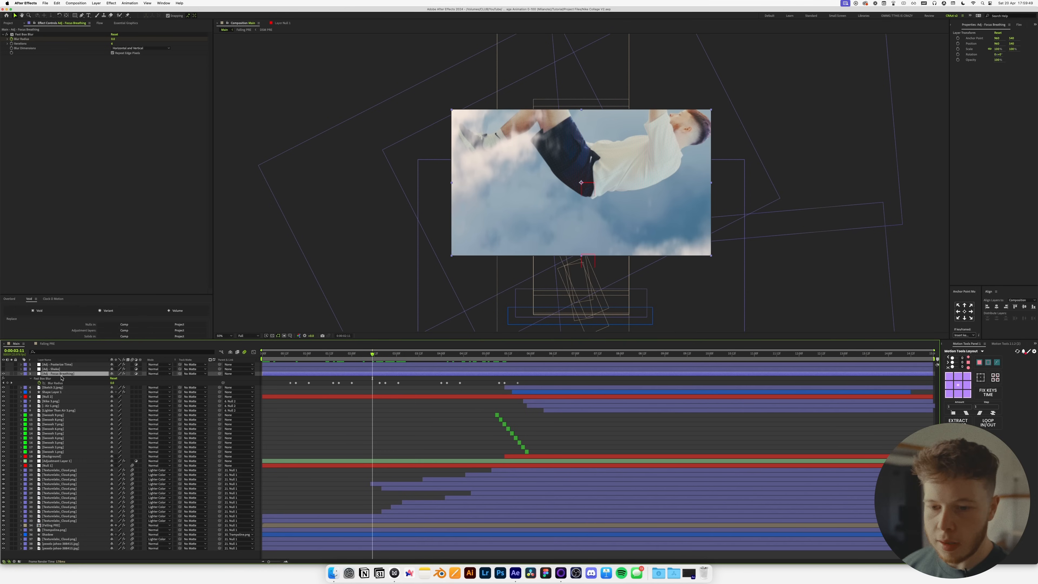
Add a Transform effect and two Slider Control effects to Adj - Focus Breathing, and save the project.
key("ctrl+space")
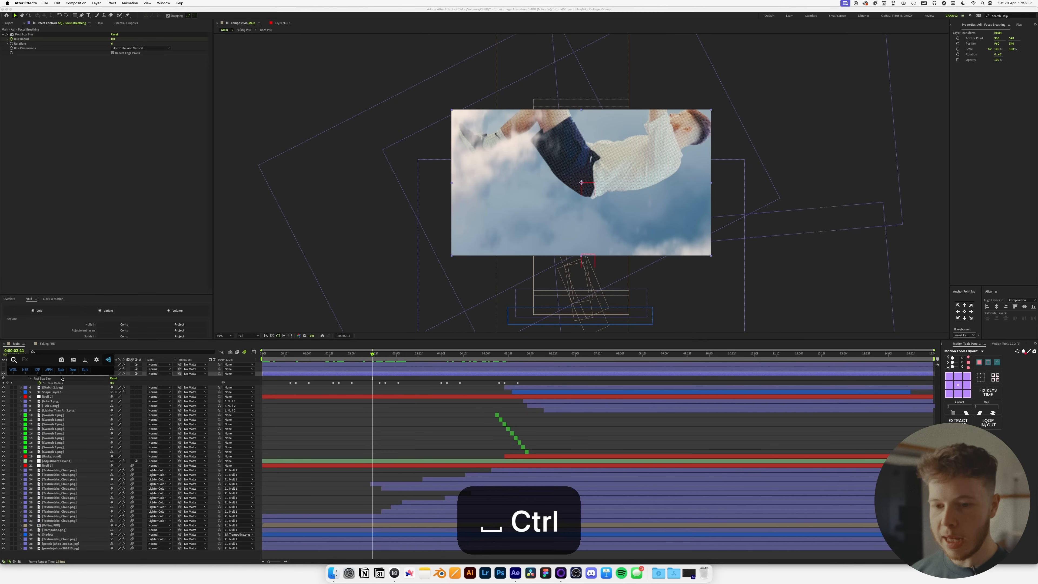
type("tr")
key("Return")
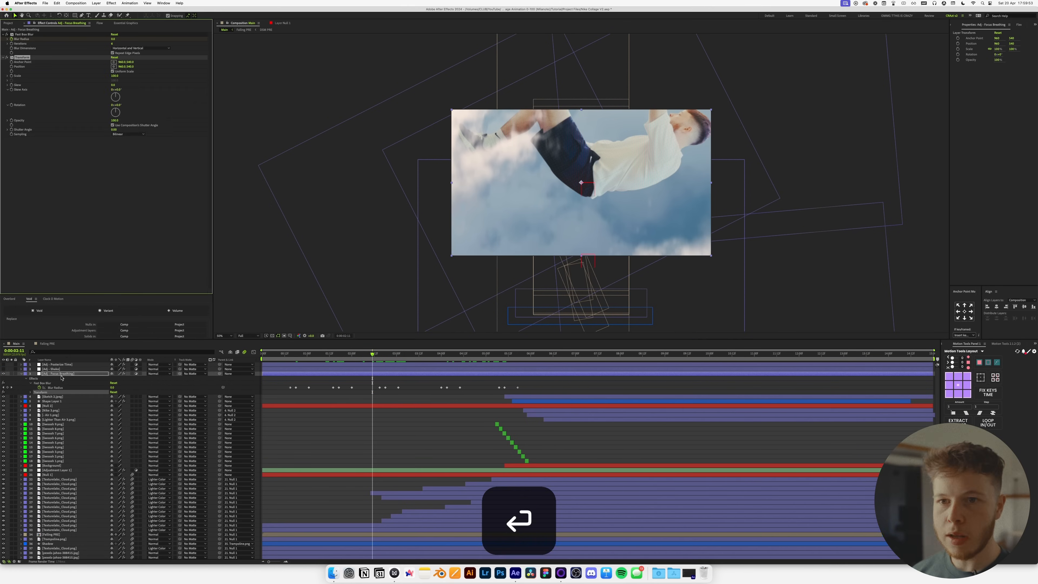
key("ctrl+space")
key("Return")
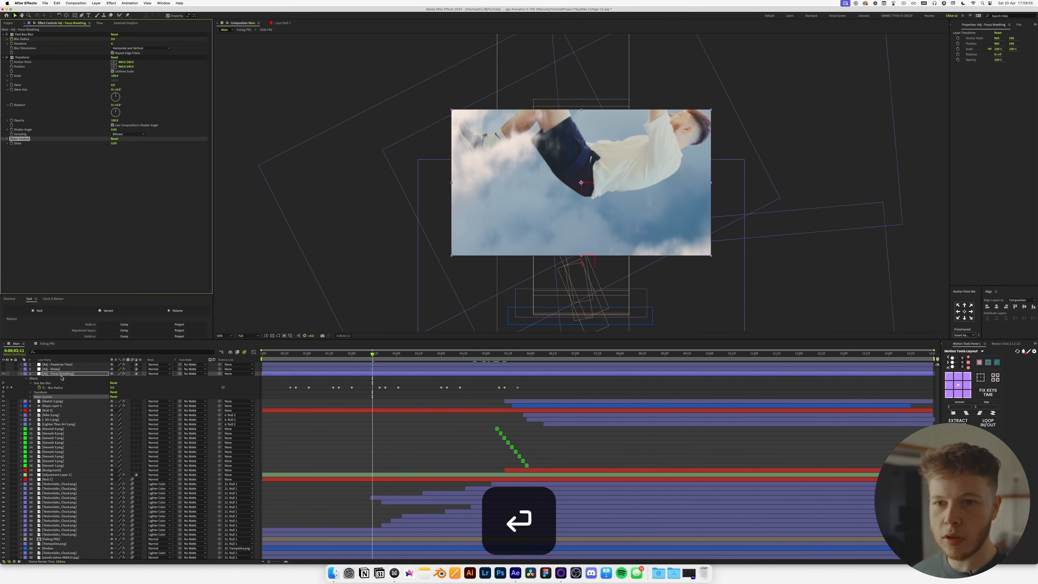
key("super+d")
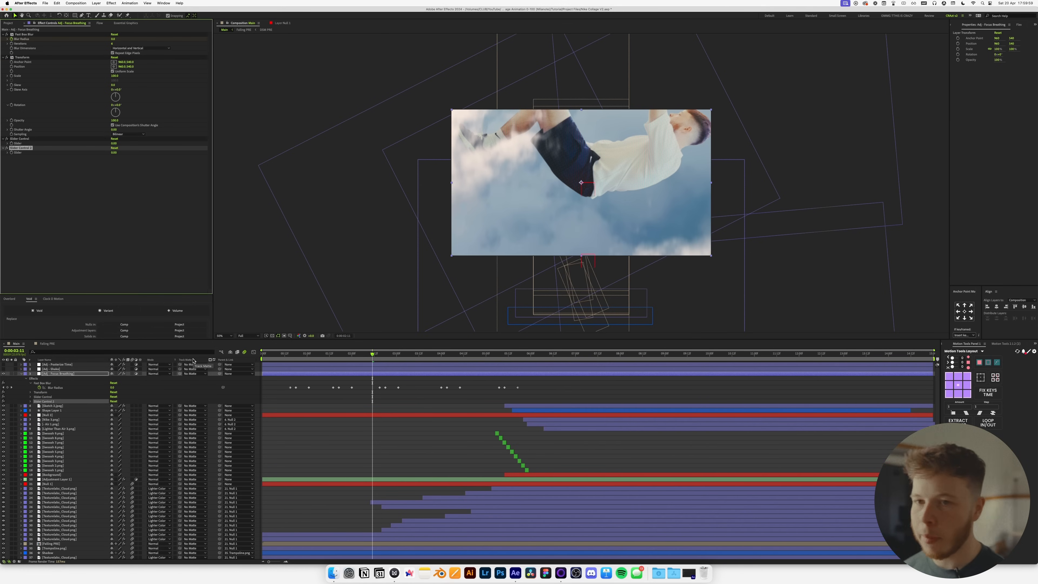
key("super+s")
At 0:00:00:15, keyframe Transform's Scale at 100 and give Position the expression wiggle(effect("Slider Control")("Slider"),effect("Slider Control 2")("Slider")).
left_click_drag(373, 359, 290, 370)
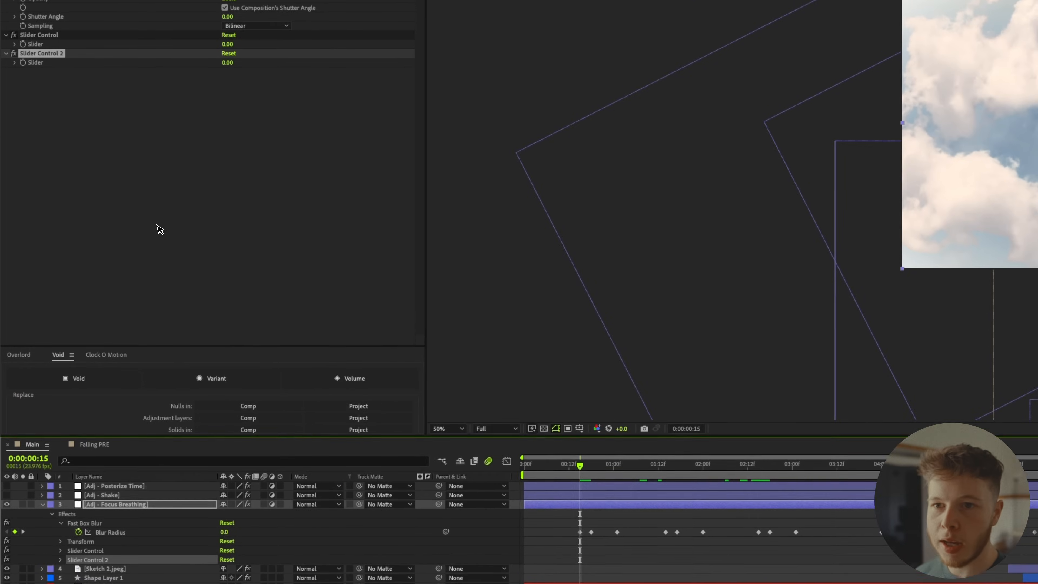
left_click(23, 123)
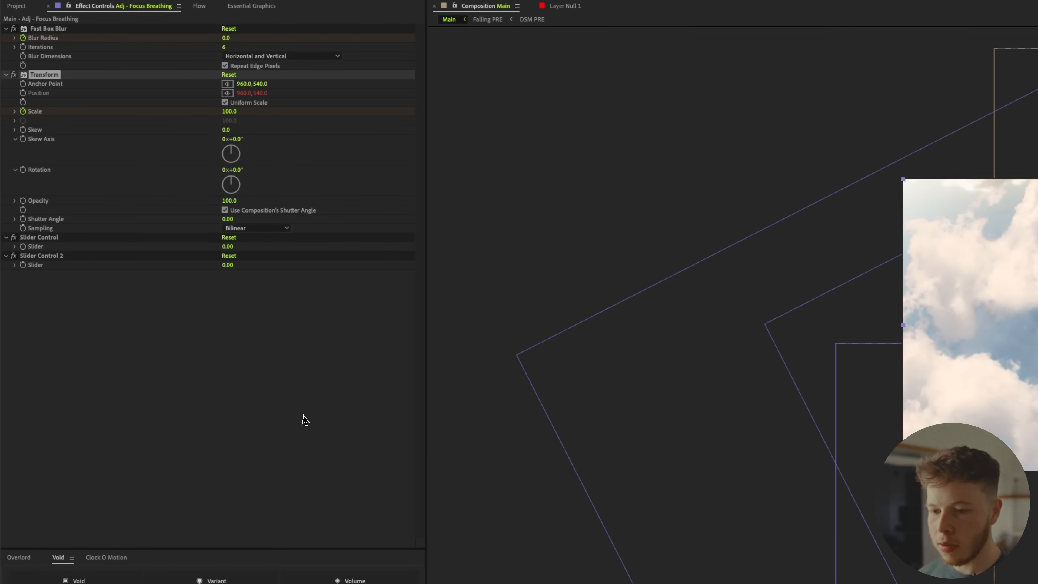
type("wiggle()")
key("Return")
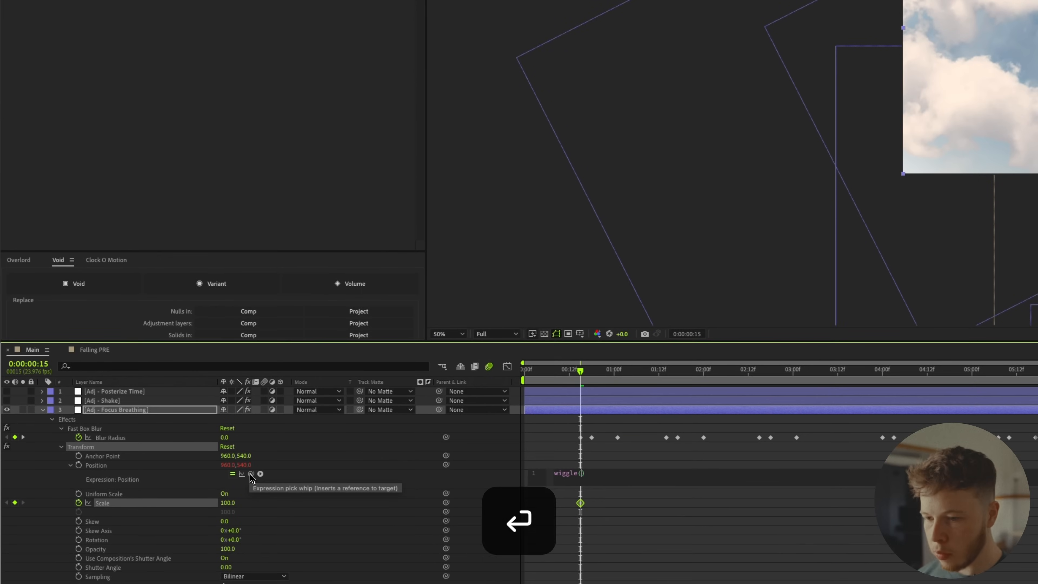
left_click_drag(251, 476, 36, 91)
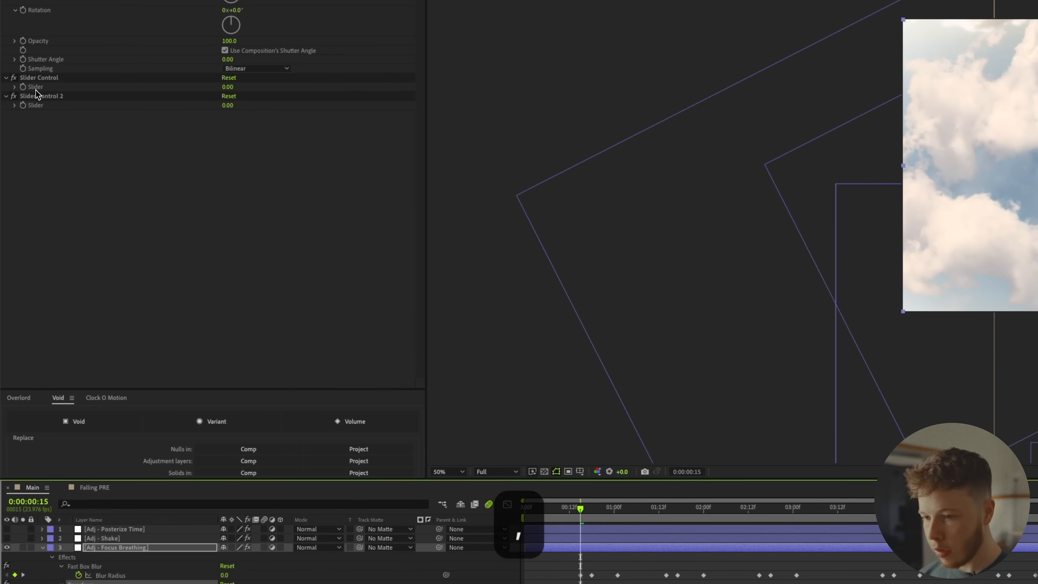
left_click_drag(249, 475, 46, 111)
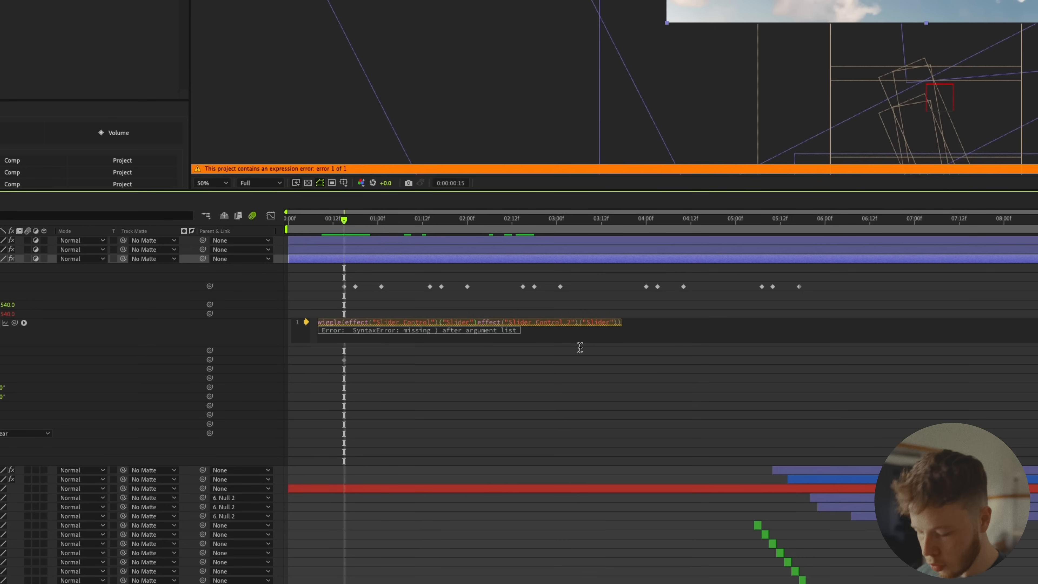
left_click(556, 373)
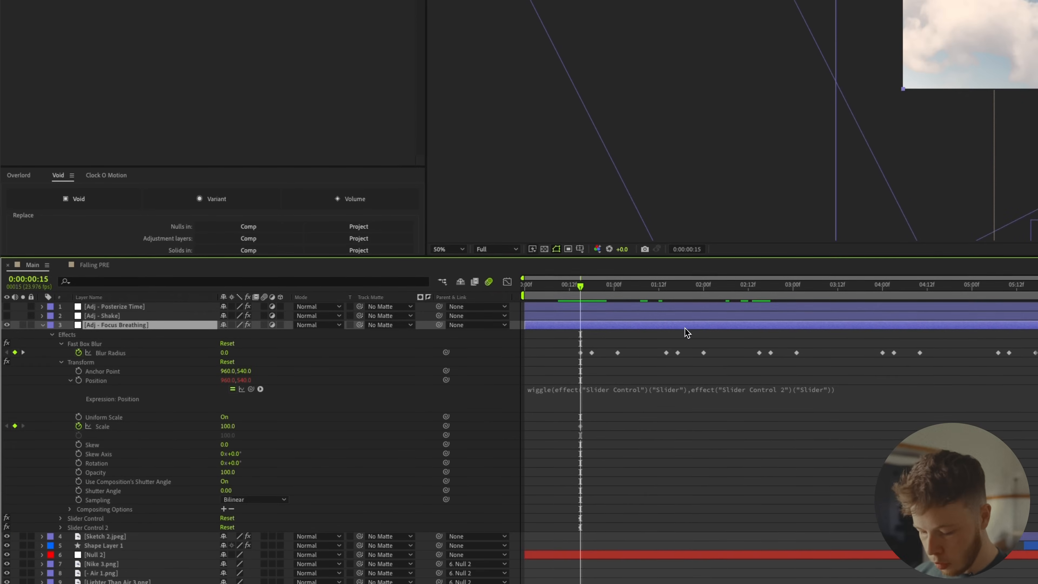
Reveal the layer's keyframes and, at 0:00:00:18, keyframe Transform's Scale at 120 and both sliders at 10.
key("u")
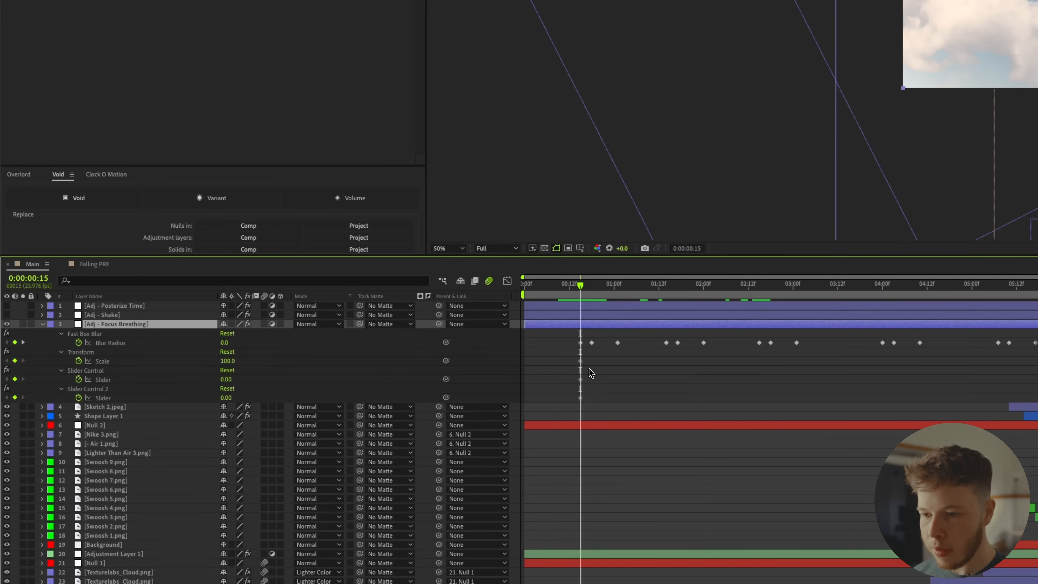
left_click_drag(584, 295, 594, 294)
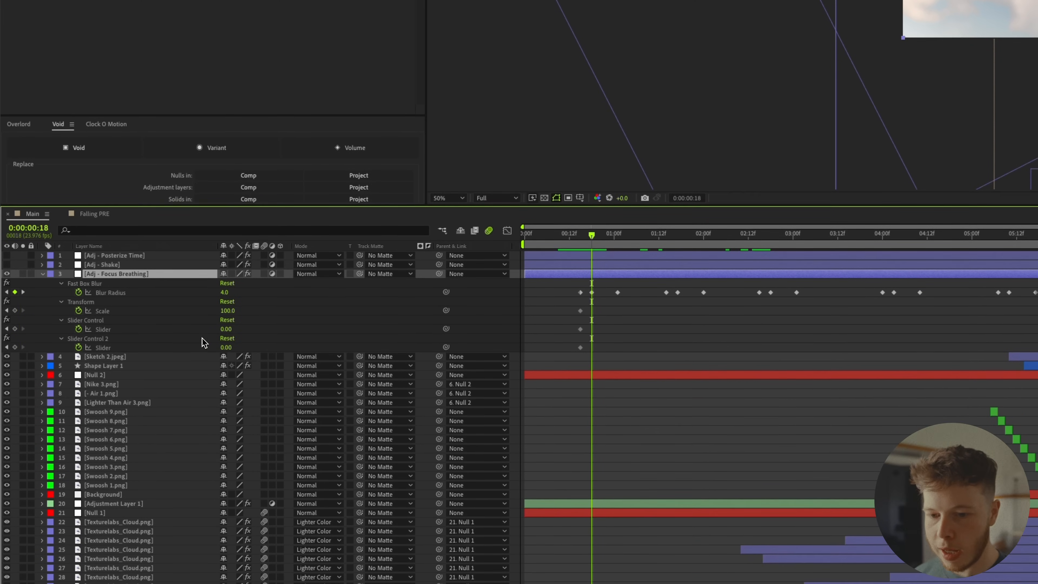
key("Return")
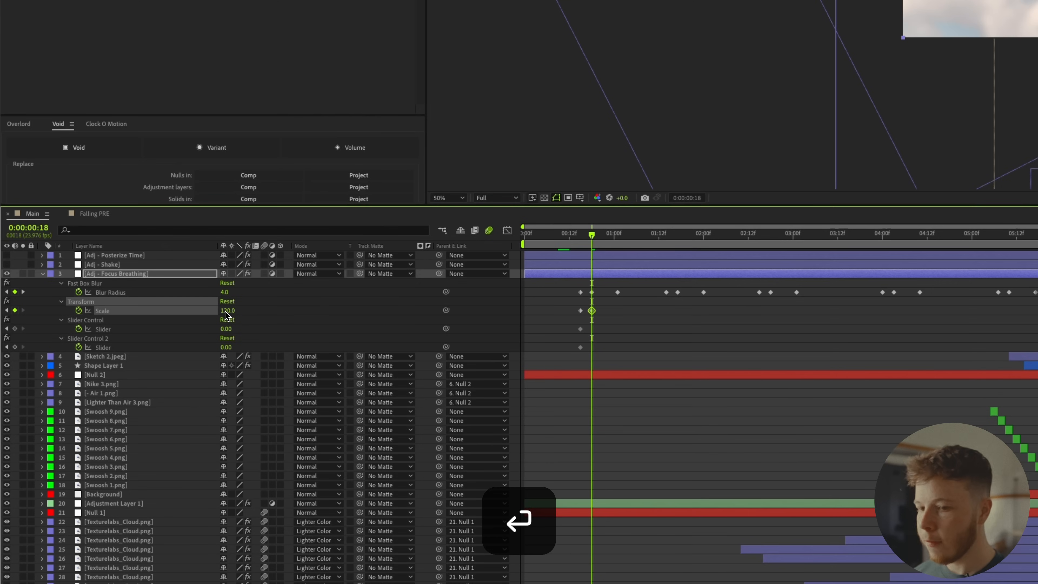
type("10")
key("Tab")
type("10")
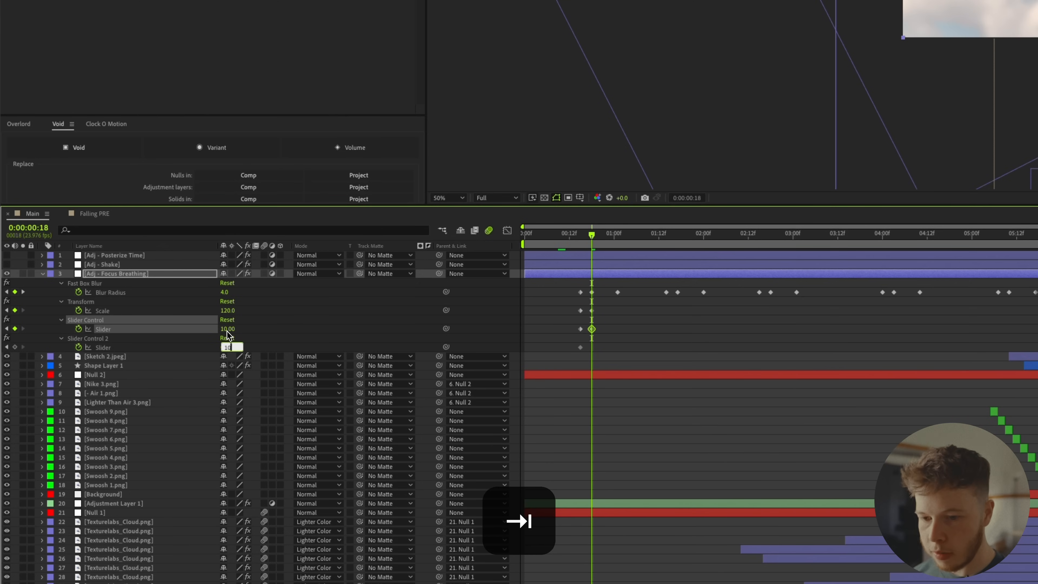
key("Return")
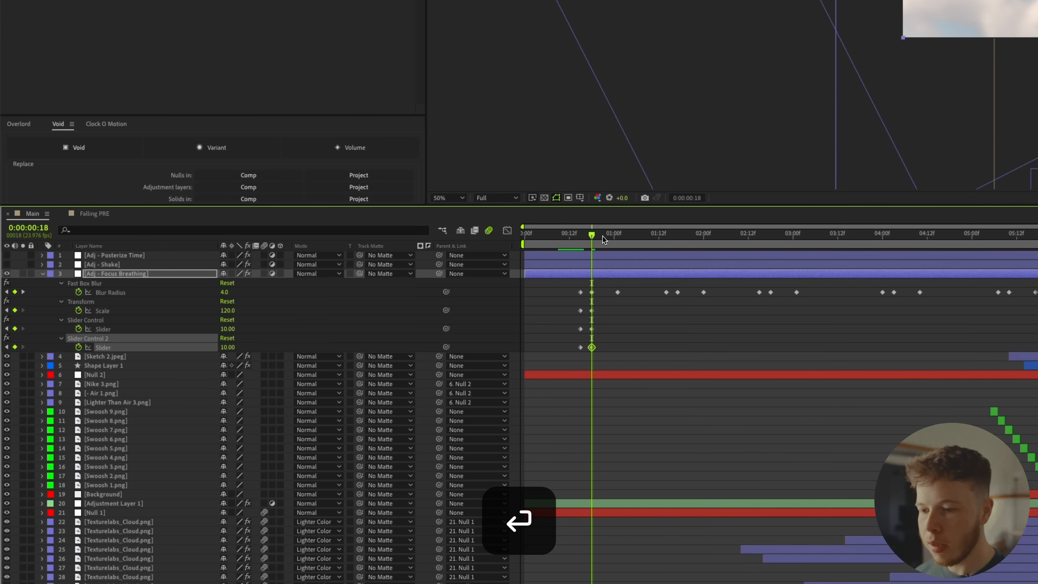
At 0:00:01:01, keyframe Scale back to 100 and both sliders to 0, and preview the animation from the start.
left_click_drag(603, 239, 620, 243)
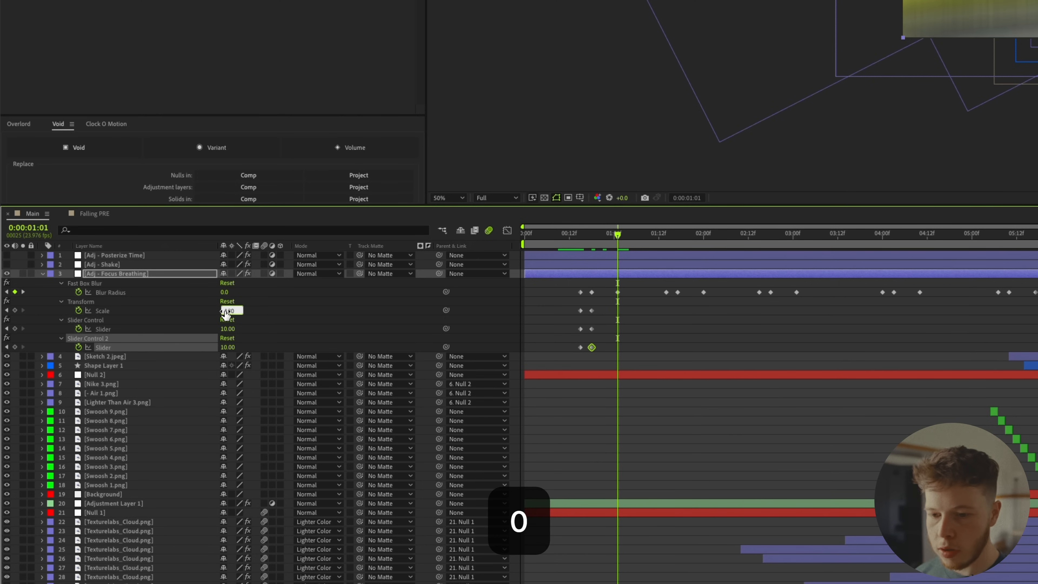
key("Tab")
type("0")
key("Tab")
type("0")
key("Return")
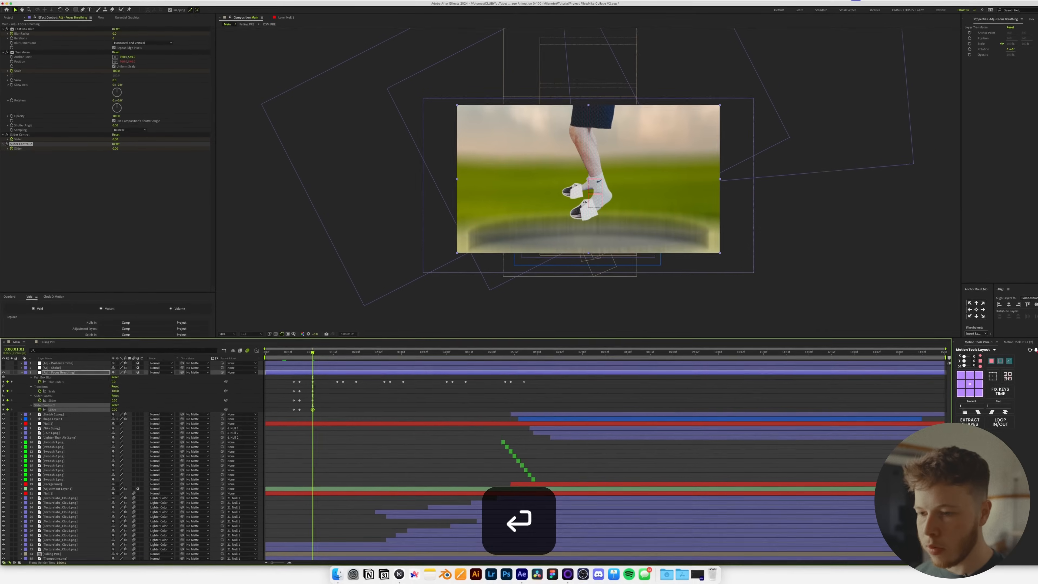
left_click_drag(314, 352, 266, 352)
key("space")
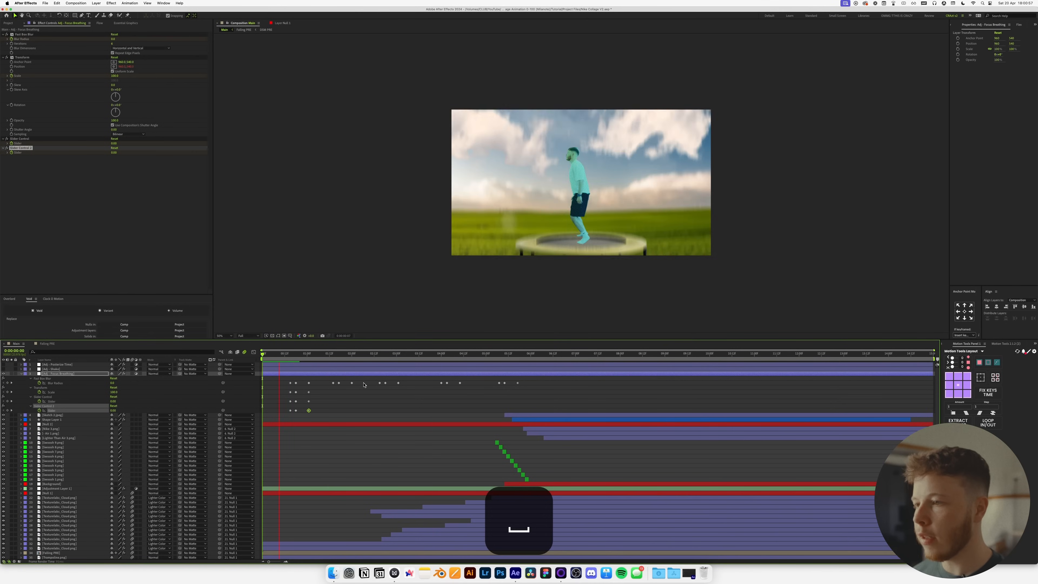
key("space")
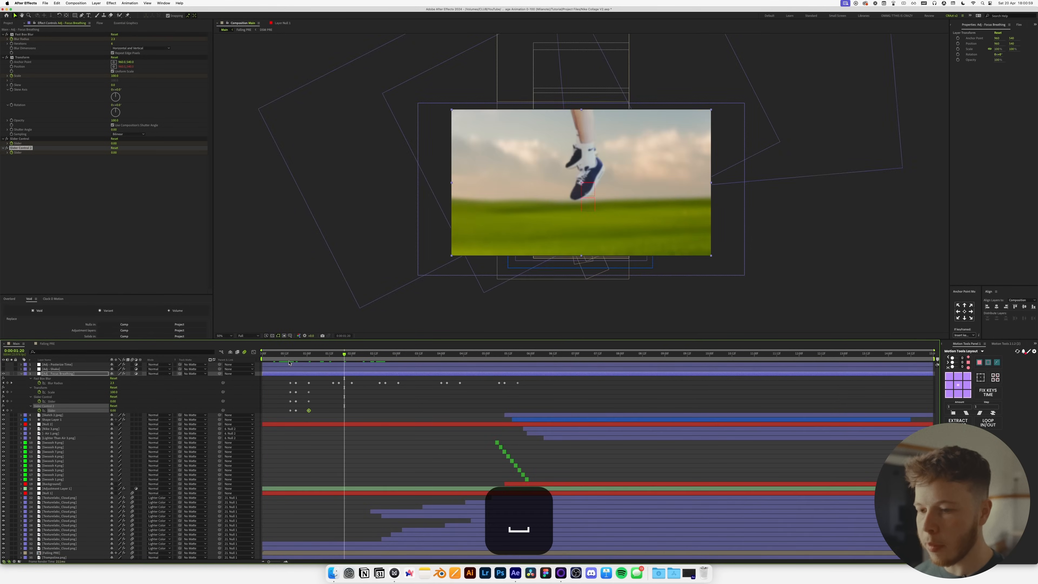
key("space")
key("space")
Shift the Scale and slider keyframes later so their peak lands at 0:00:01:04, and preview the change.
mouse_move(294, 403)
left_mouse_down()
mouse_move(286, 416)
mouse_move(308, 414)
left_mouse_up()
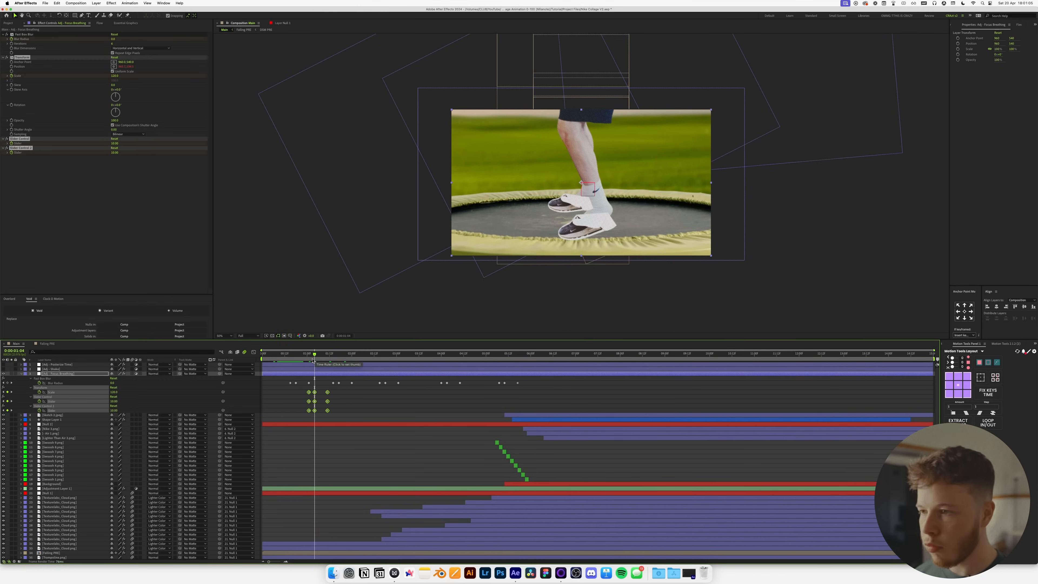
key("space")
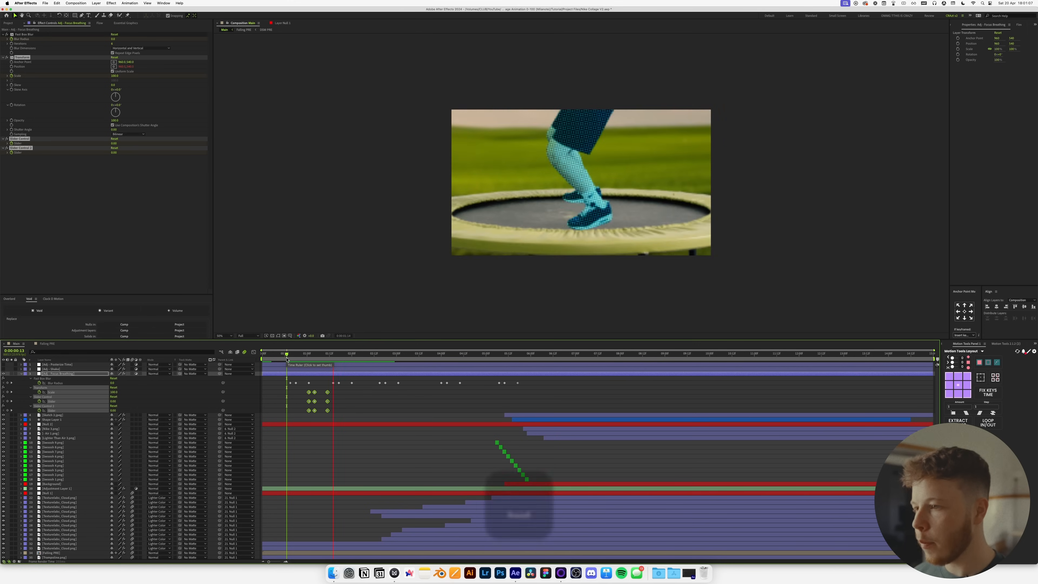
key("space")
Copy the Scale and slider keyframes to the blur pulse around 0:00:04:03 and preview that section.
left_click_drag(323, 357, 393, 360)
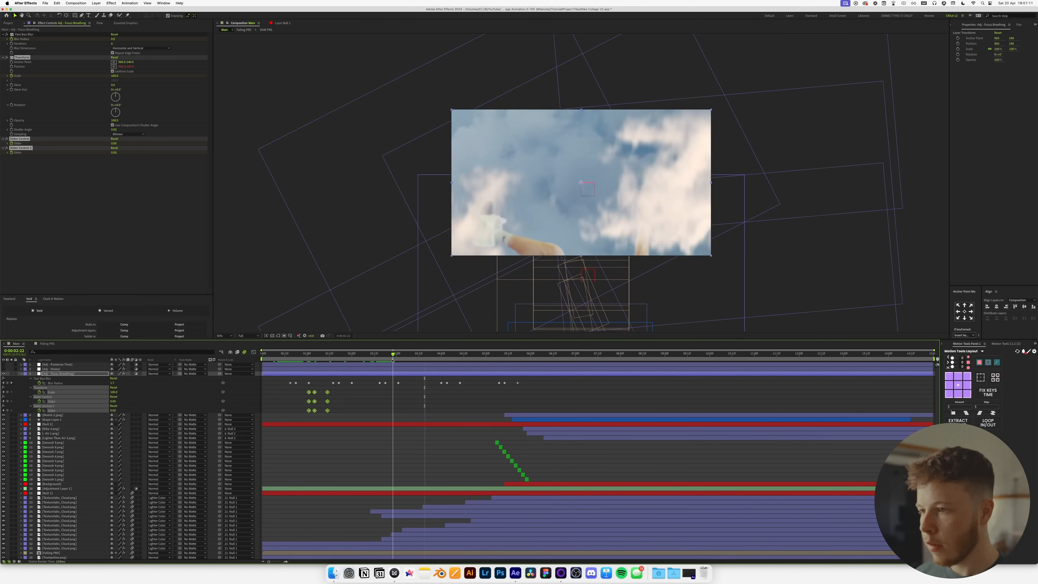
key("super+c")
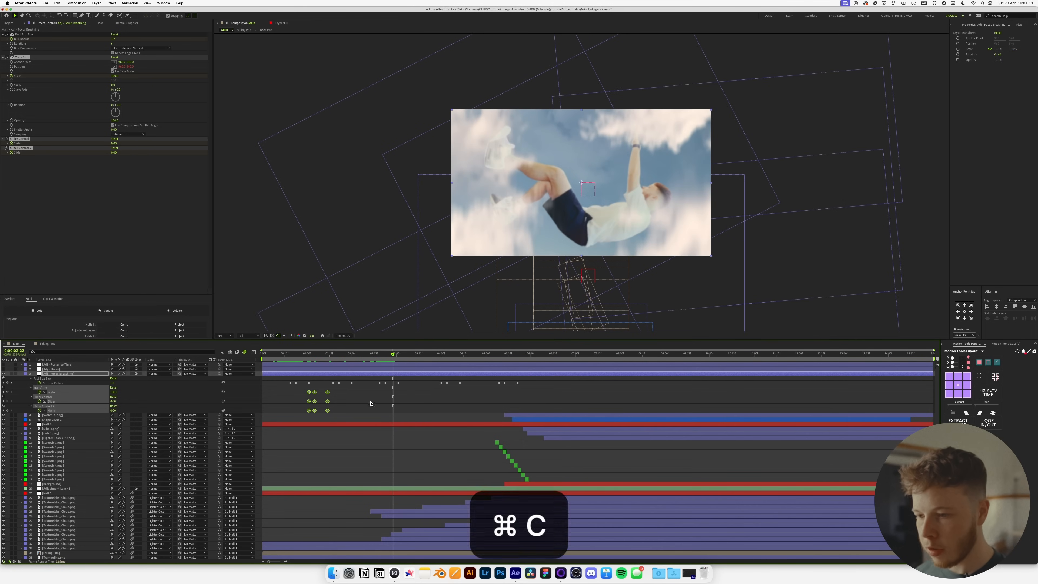
left_click_drag(398, 394, 440, 414)
key("space")
left_click(421, 362)
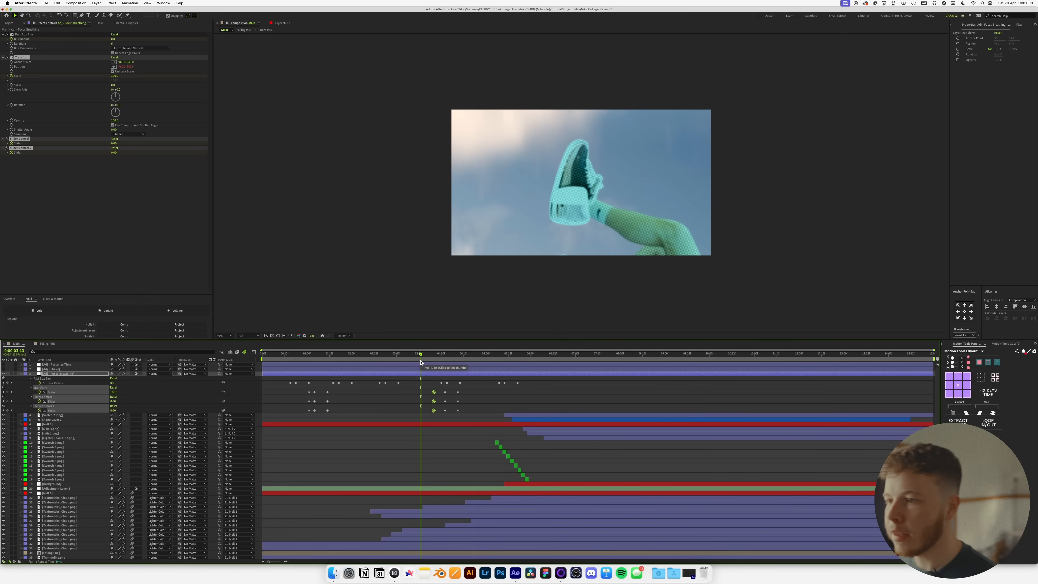
Preview the focus pulses, hide the Adj - Focus Breathing keyframes, make the Adj - Shake layer visible again and save the project.
key("space")
key("super+s")
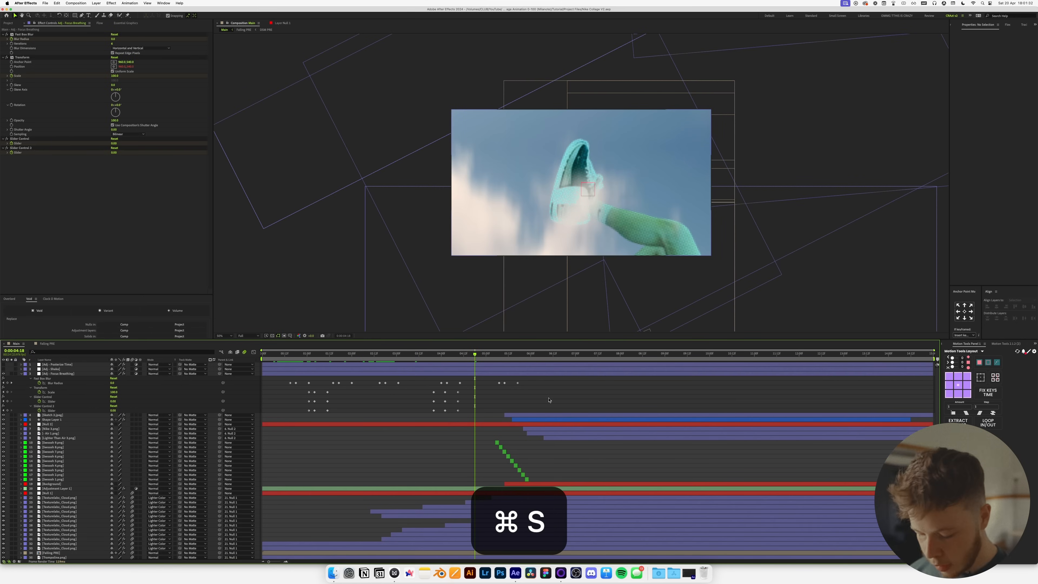
key("u")
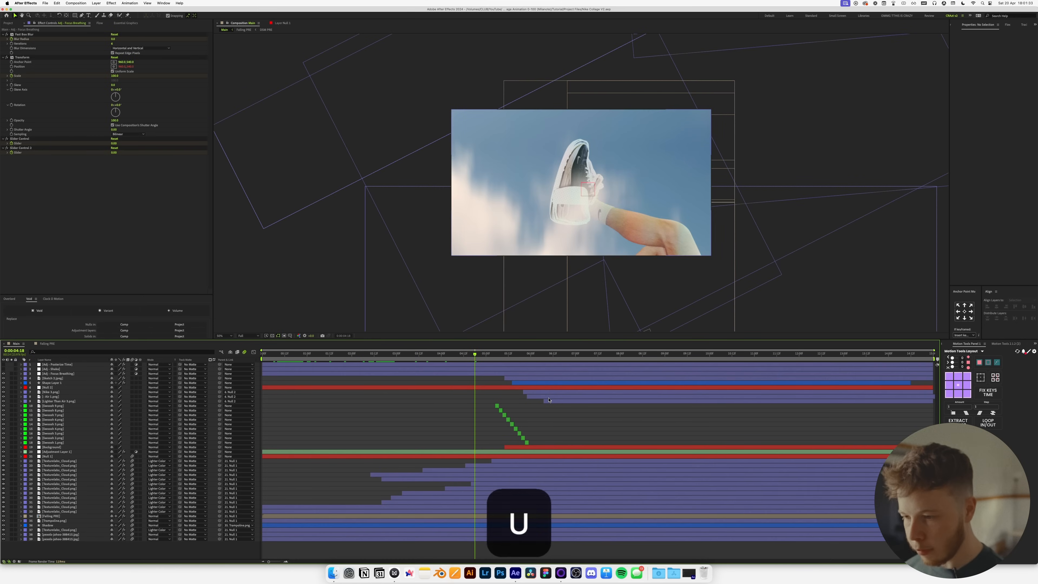
left_click(4, 368)
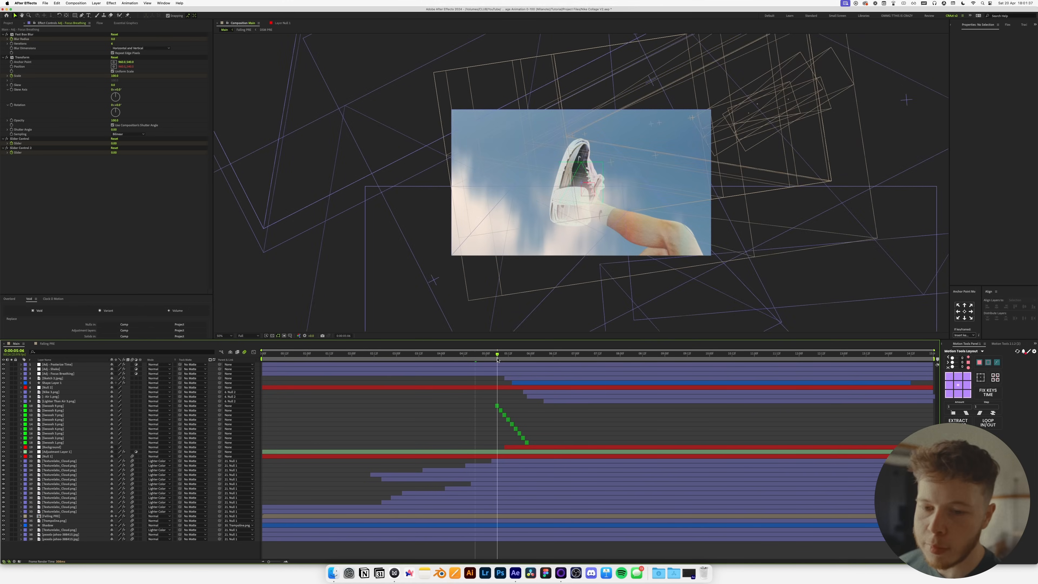
key("super+s")
Add Particles Black (Multiply).mov and Particles White (Add).mov from the Finder folder Animated Texture Overlays at the top of Main's layer stack.
key("super+Tab")
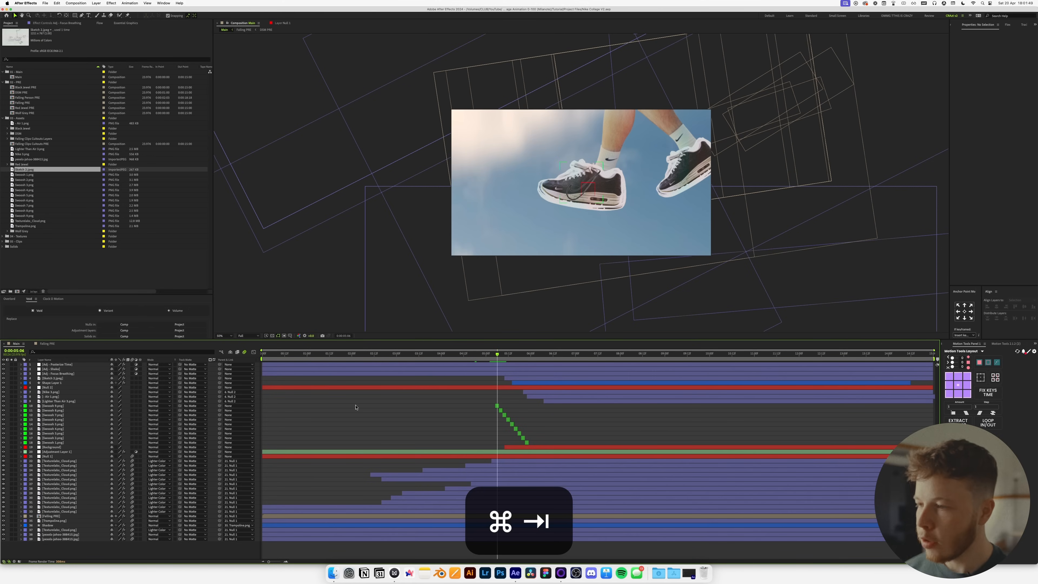
key("super+s")
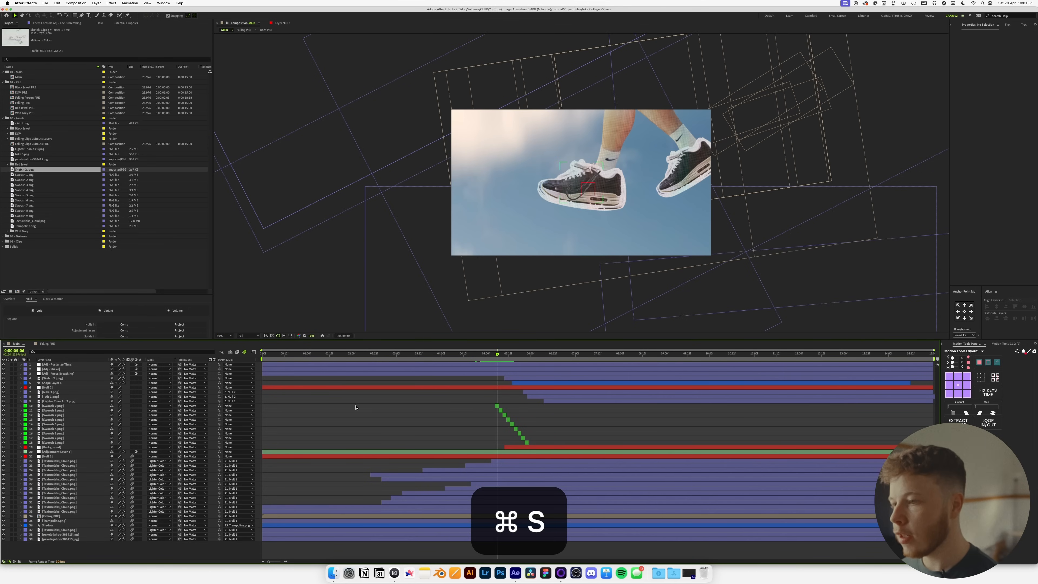
key("super+Tab")
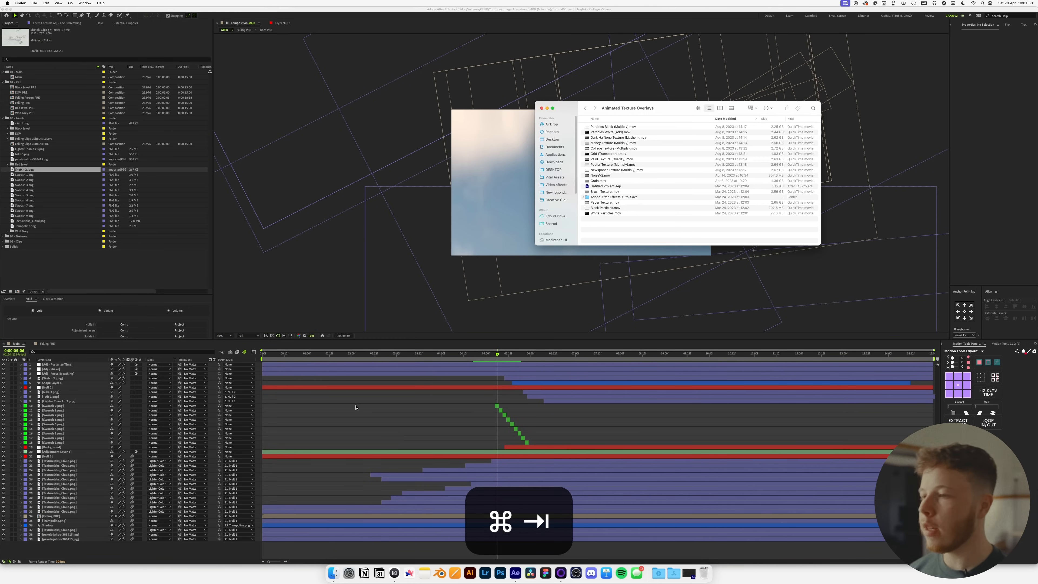
left_click(622, 127)
left_click(617, 132, "shift")
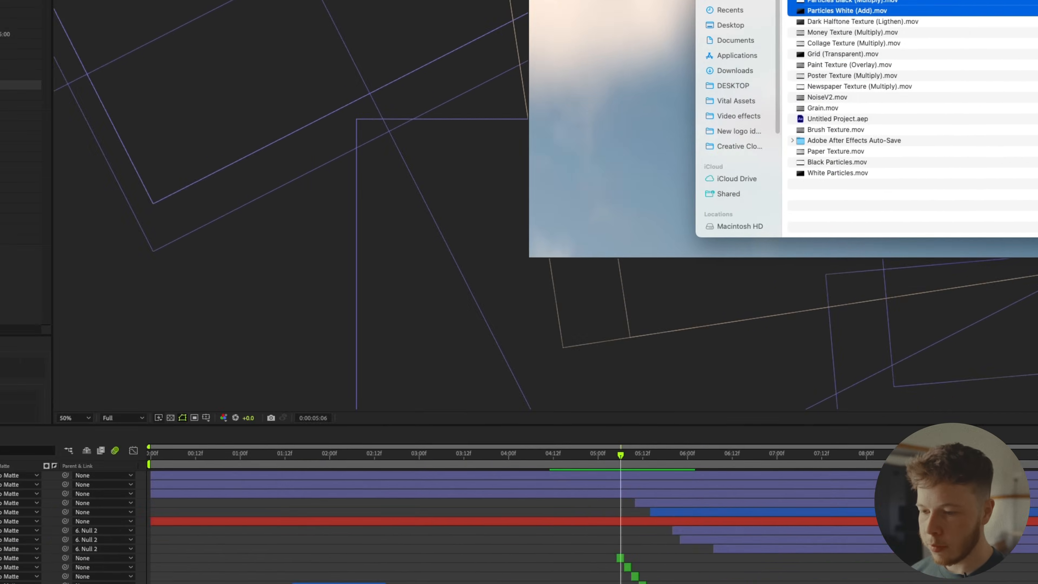
left_click_drag(847, 11, 319, 580)
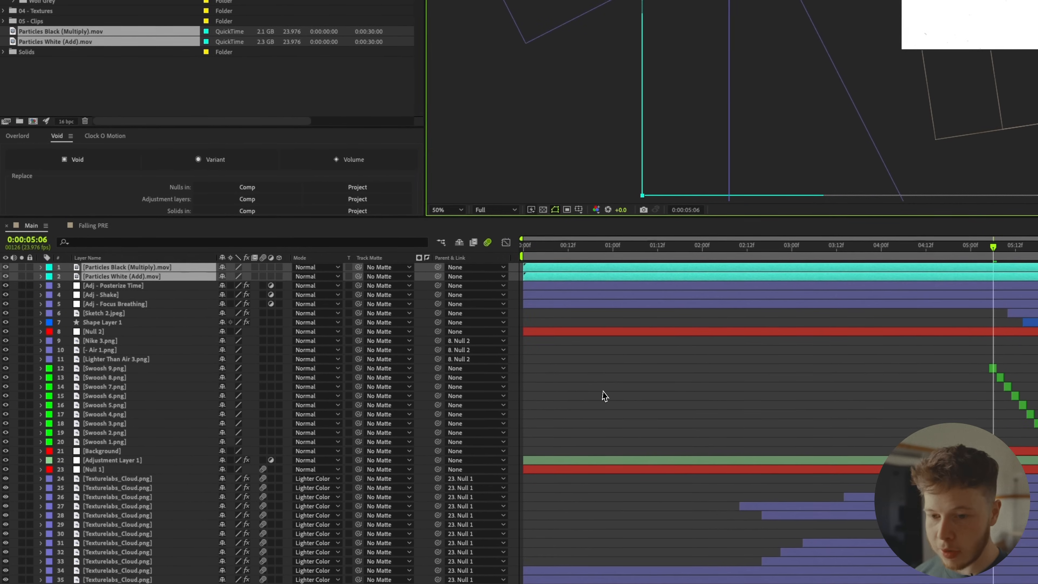
Scale both particle layers to 54% and blend Particles Black with Multiply and Particles White with Add.
key("s")
left_click_drag(236, 279, 210, 279)
left_click(526, 332)
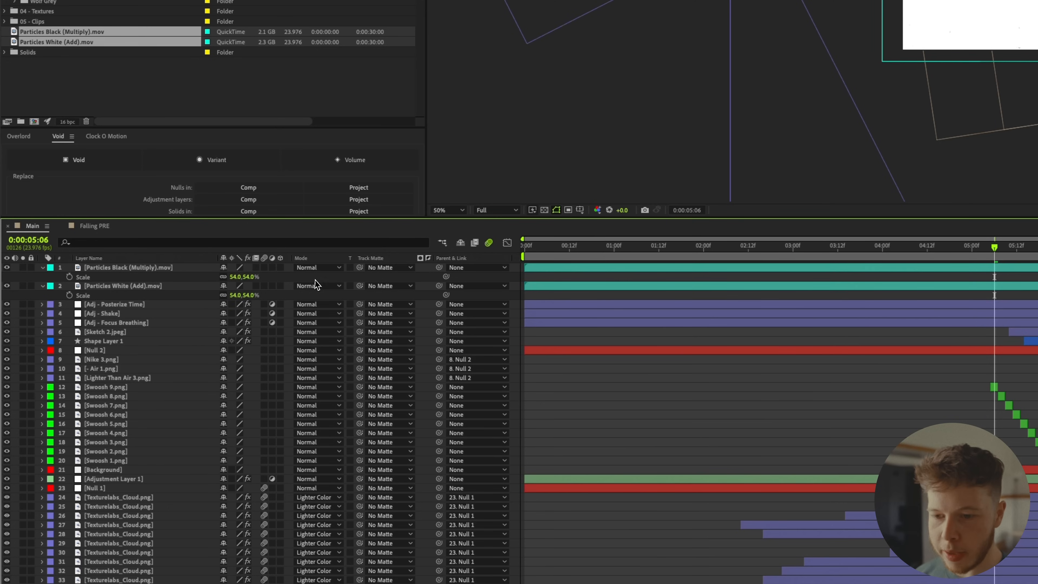
left_click(321, 268)
left_click(331, 226)
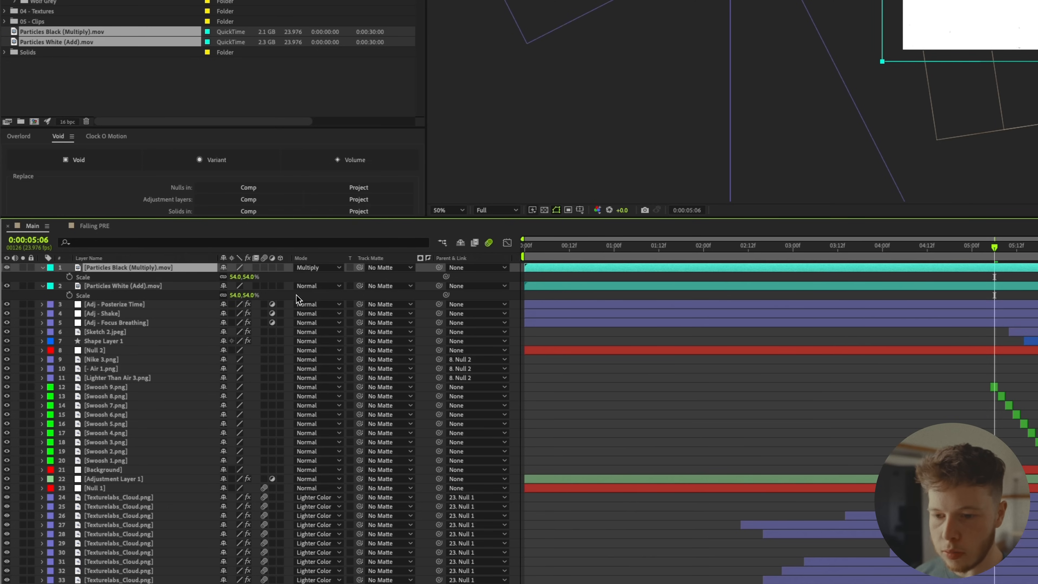
left_click(319, 286)
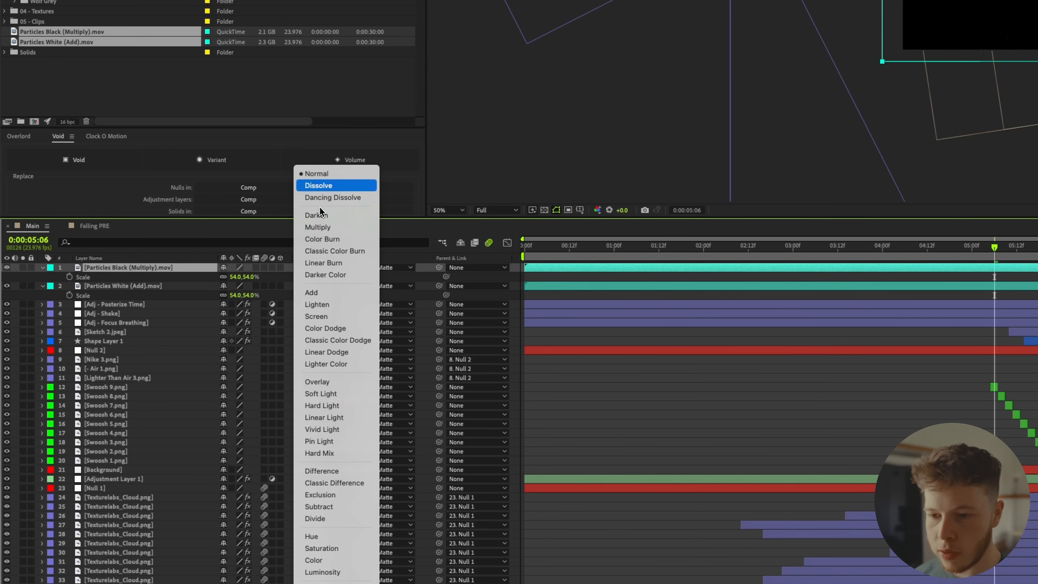
left_click(329, 297)
Add Paint Texture (Overlay).mov from the Finder texture folder as the top layer and scale it to 57%.
key("super+Tab")
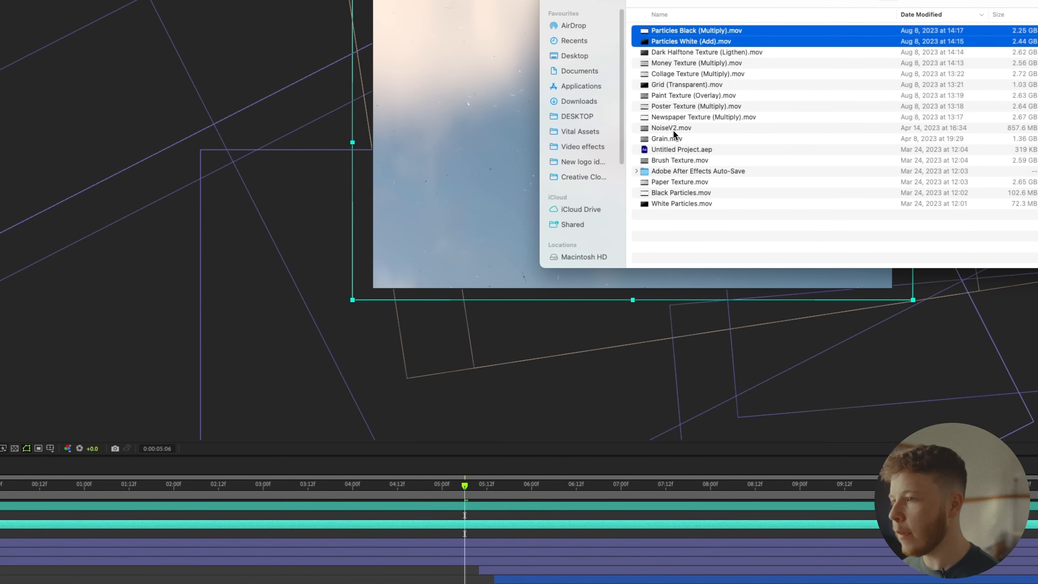
left_click_drag(679, 99, 294, 502)
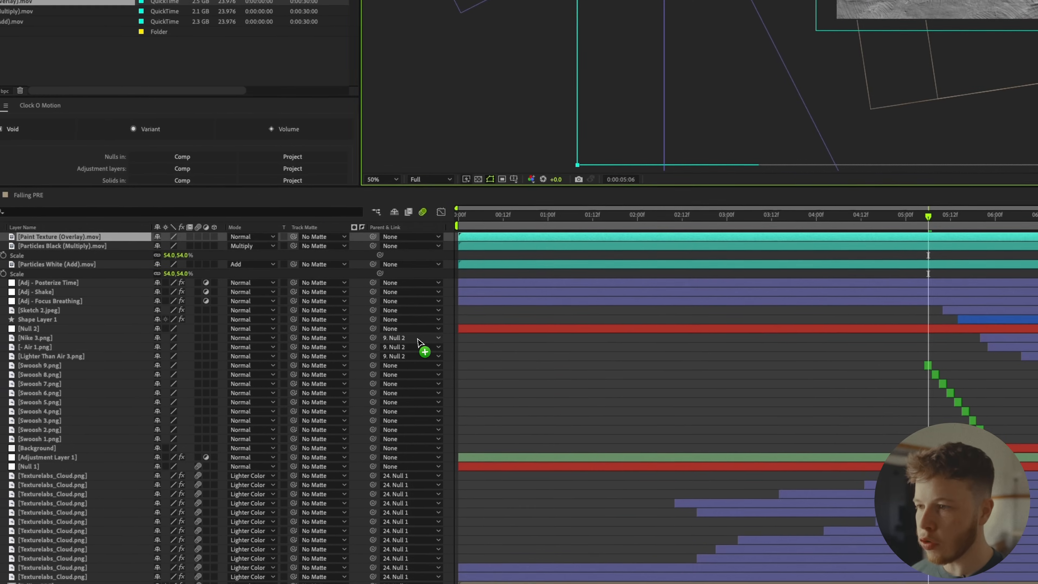
key("s")
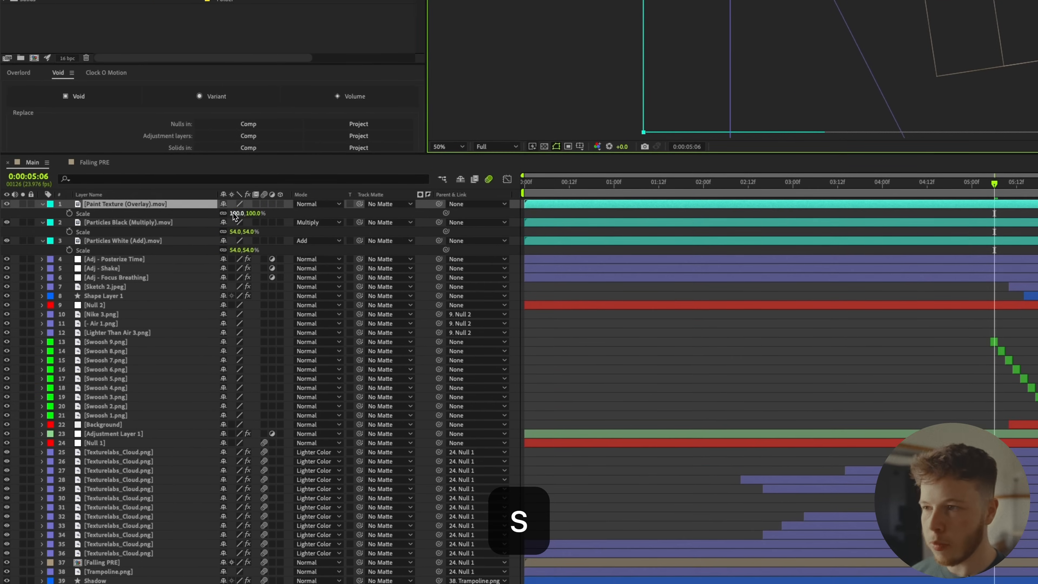
left_click_drag(184, 237, 170, 236)
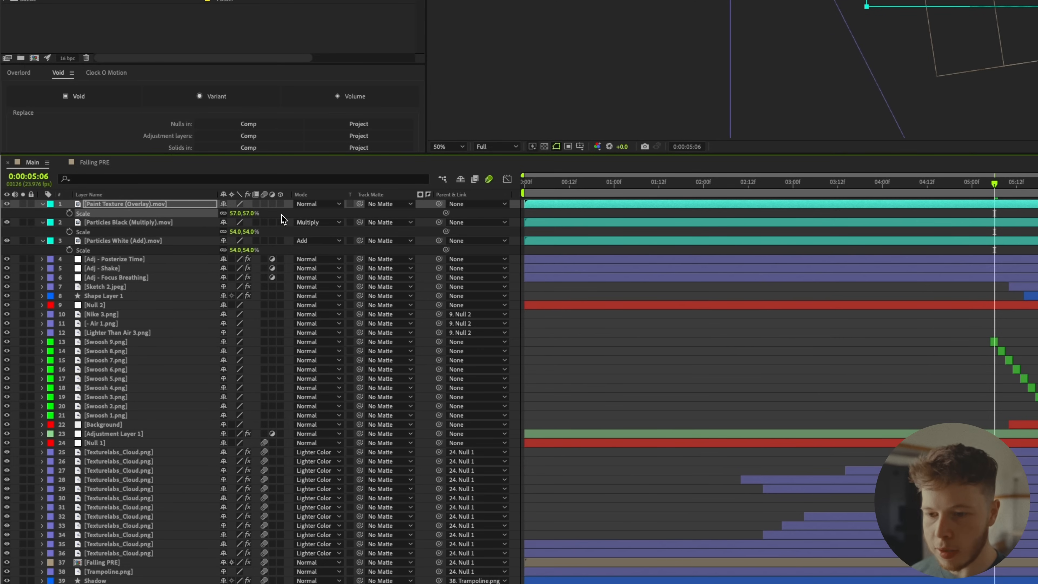
Blend the Paint Texture layer with Overlay, lower its opacity to 68% and save the project.
left_click(321, 204)
left_click(317, 318)
key("t")
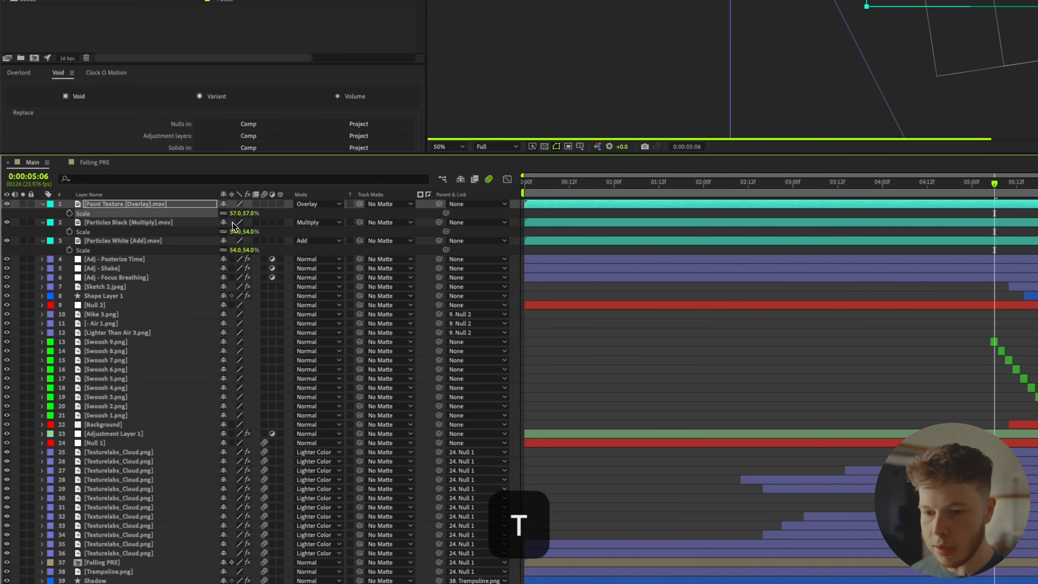
left_click_drag(217, 214, 214, 215)
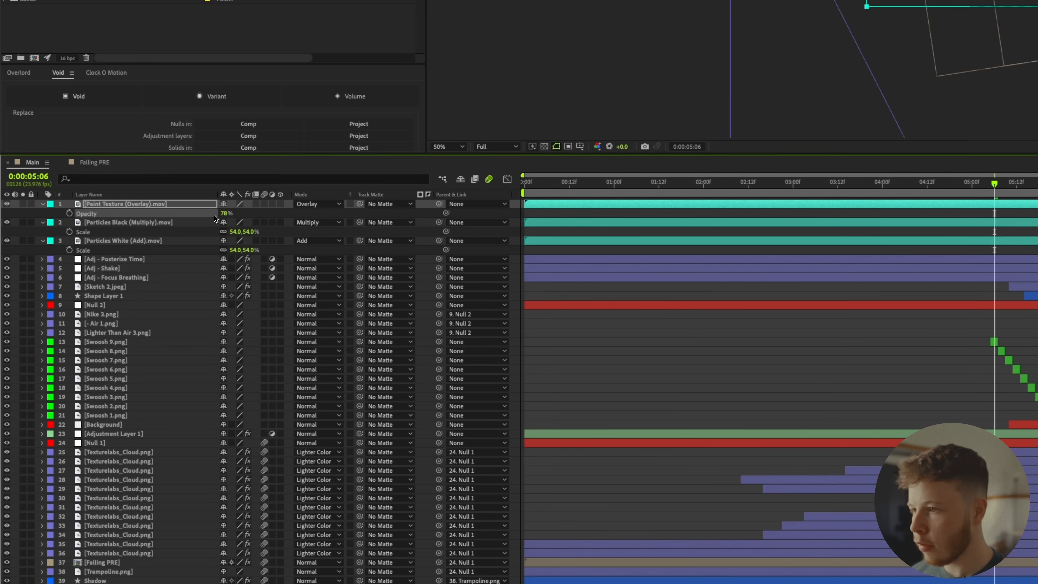
key("super+s")
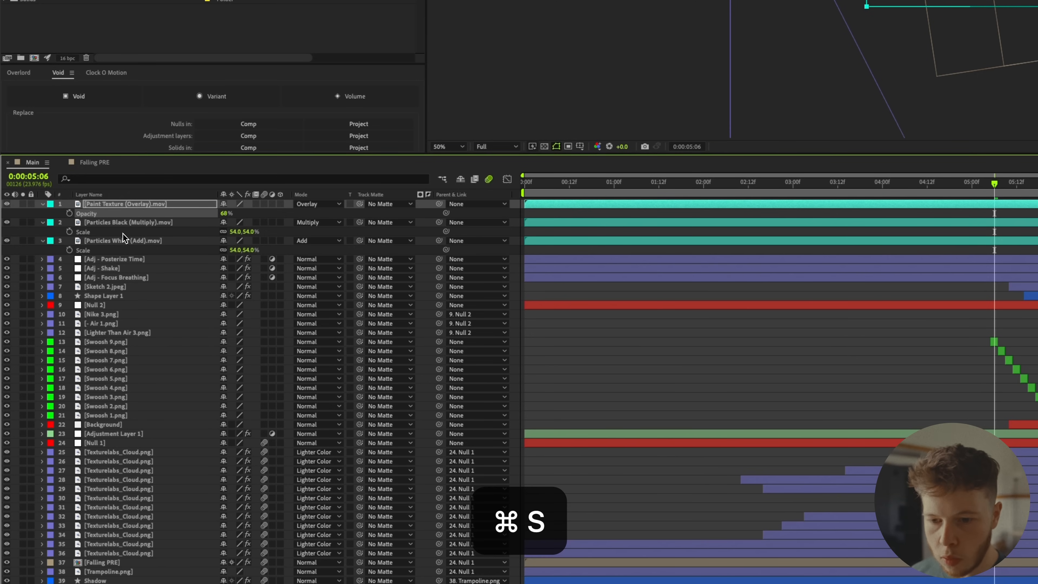
Place the three texture layers beneath Adj - Posterize Time, with Paint Texture below both particle layers, then preview and save.
left_click(118, 242, "shift")
left_click_drag(118, 241, 116, 265)
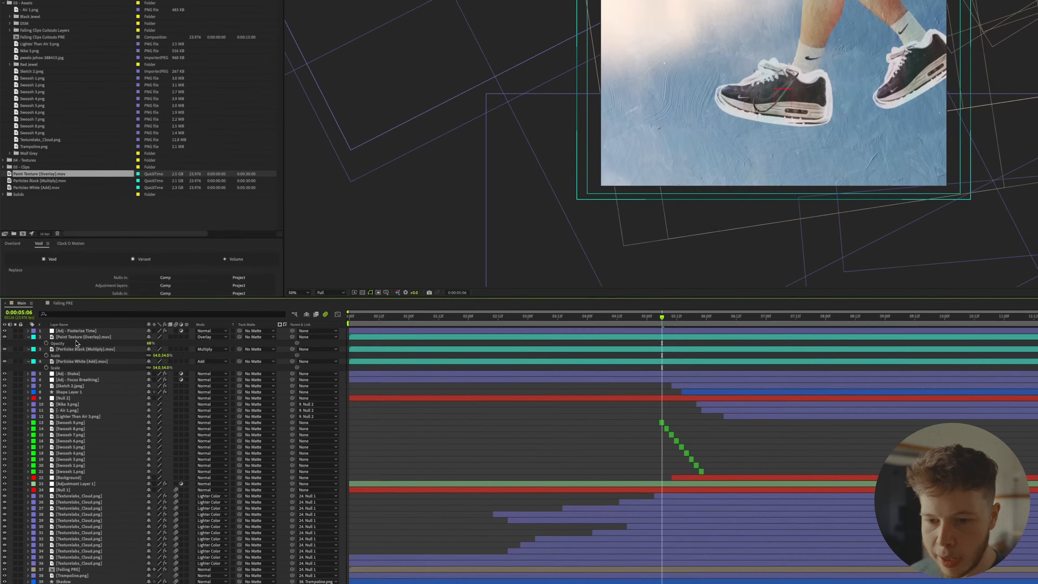
left_click_drag(76, 338, 76, 371)
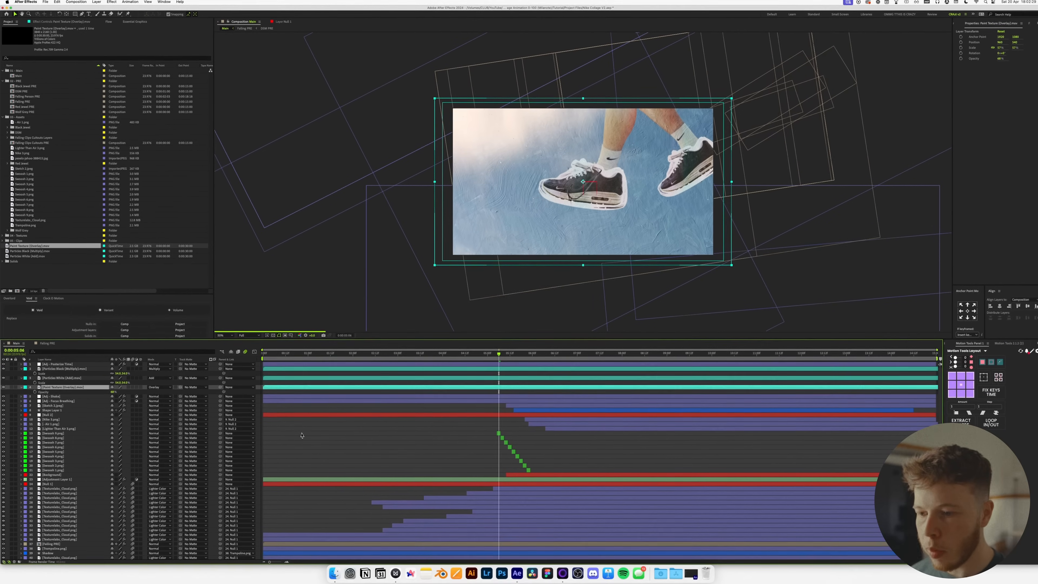
left_click(405, 427)
key("super+s")
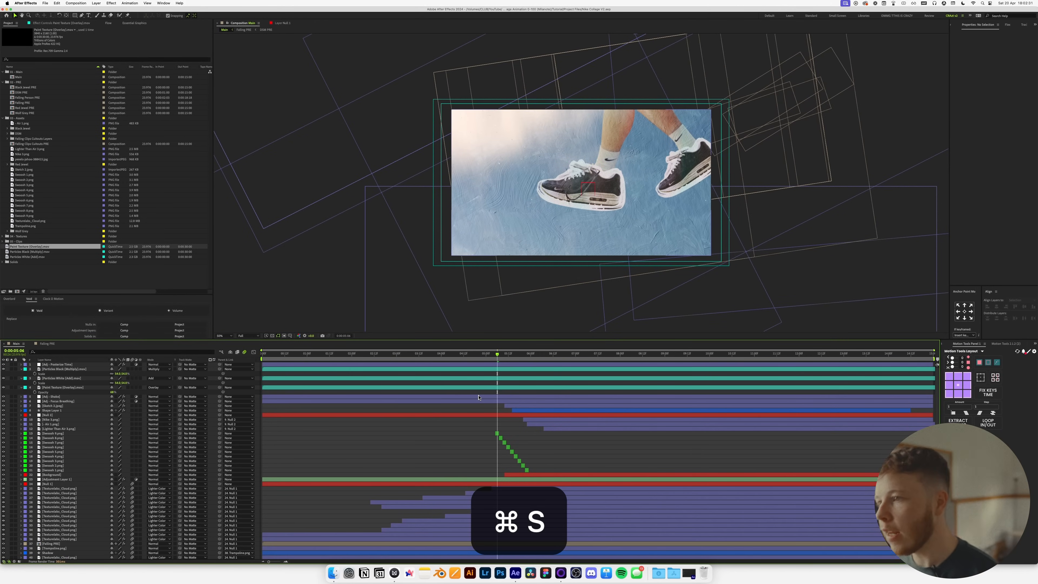
key("space")
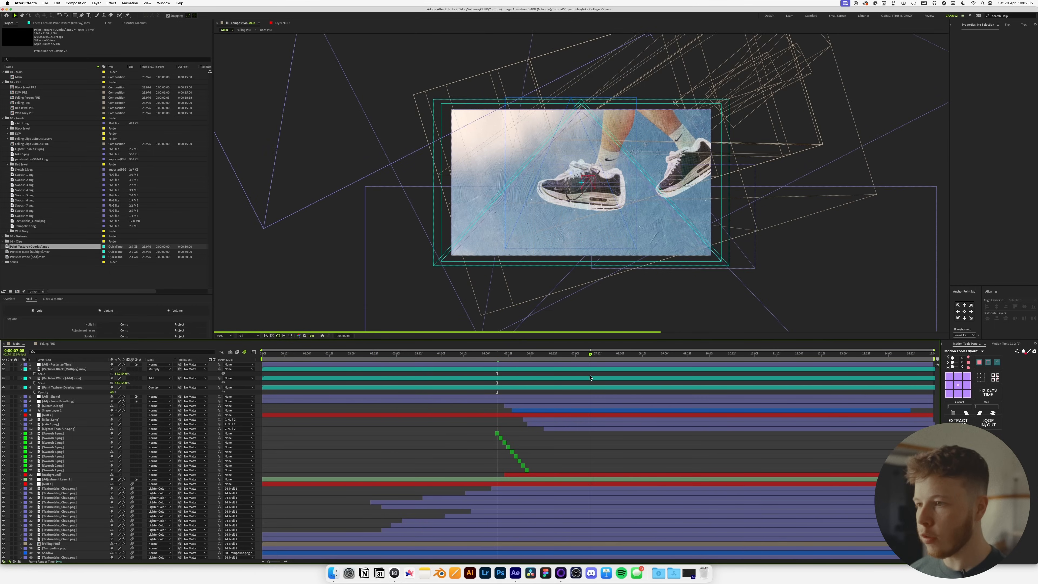
key("super+s")
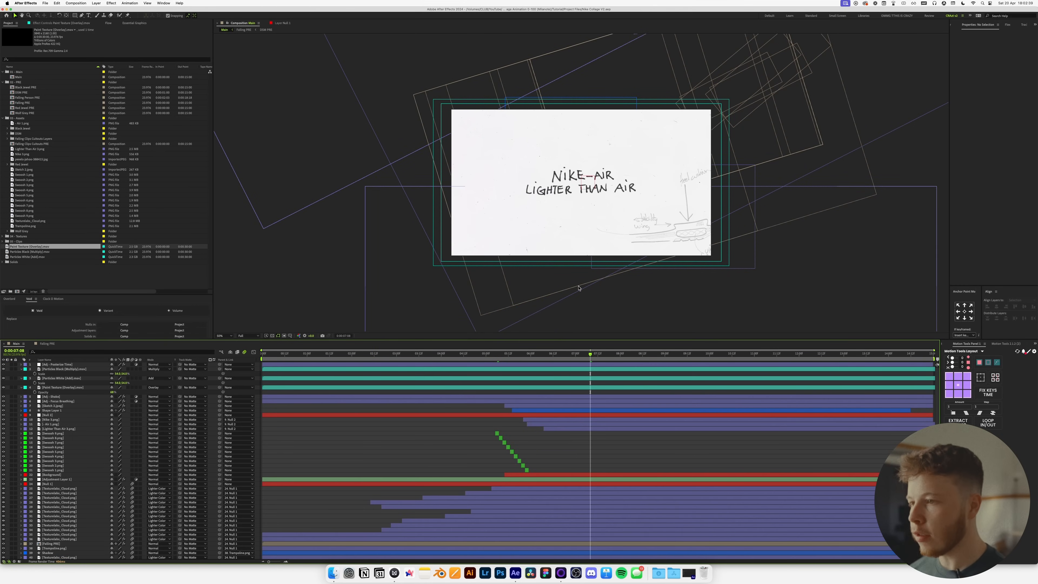
Create a 1920 x 1080 solid named Grain in mid-grey 808080.
key("slash")
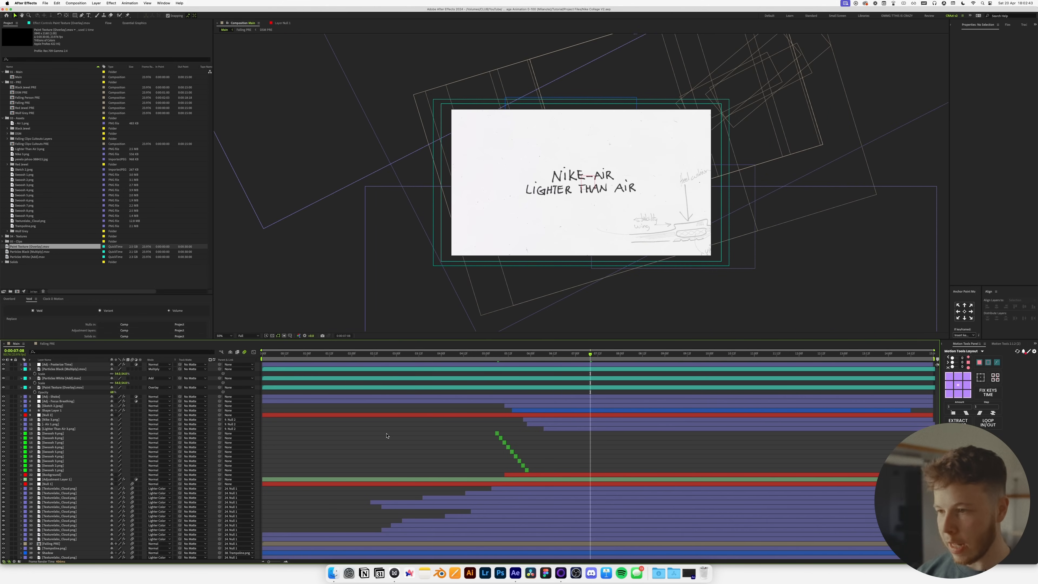
key("super+y")
type("Grain")
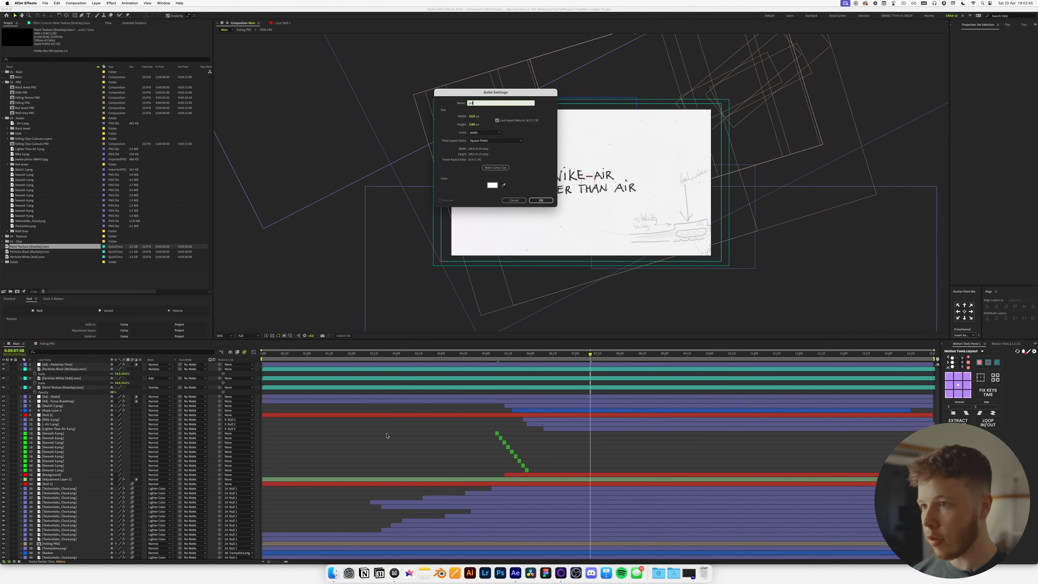
left_click(492, 185)
type("808080")
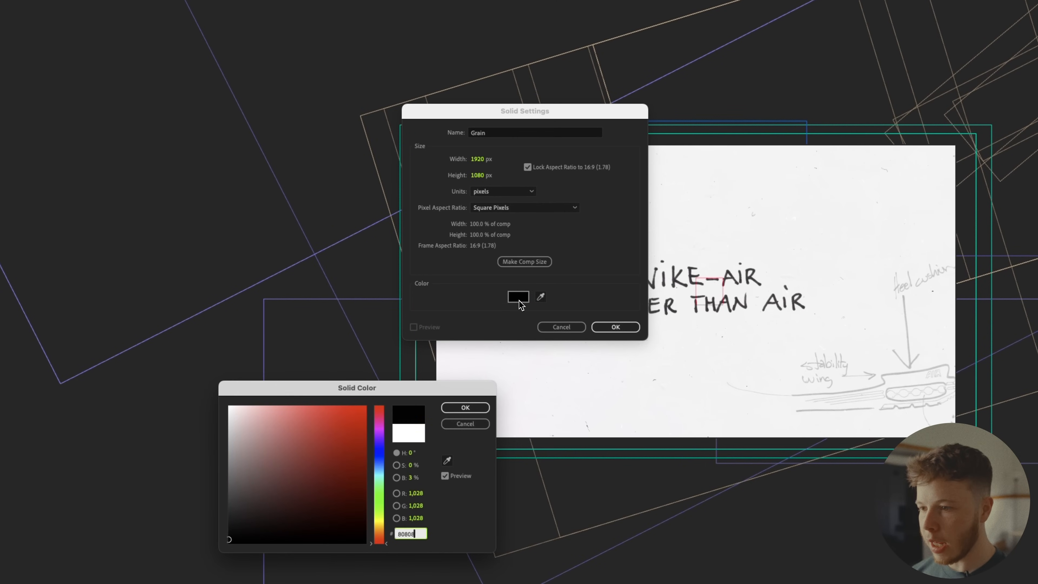
key("Return")
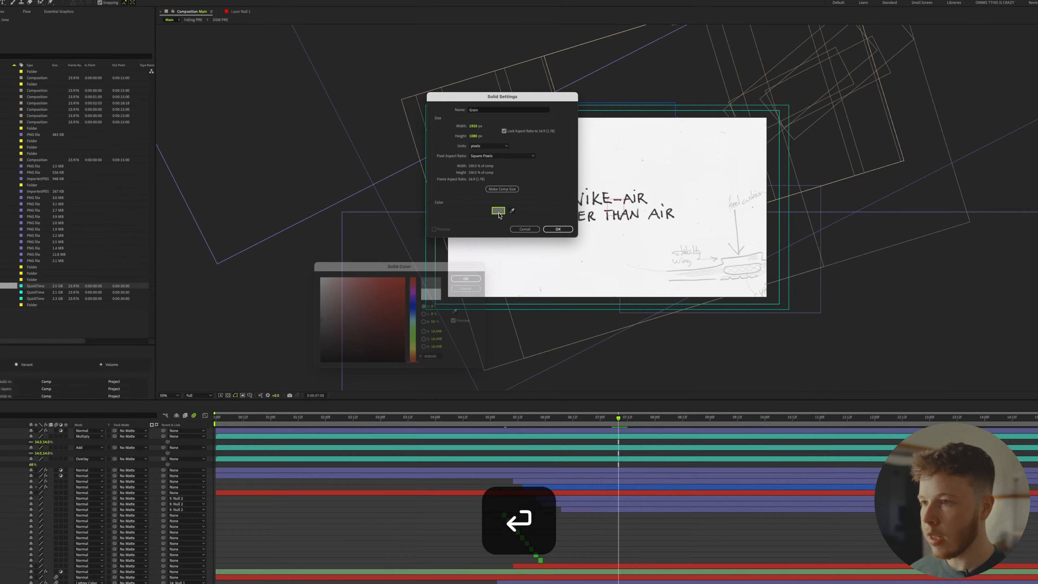
key("Return")
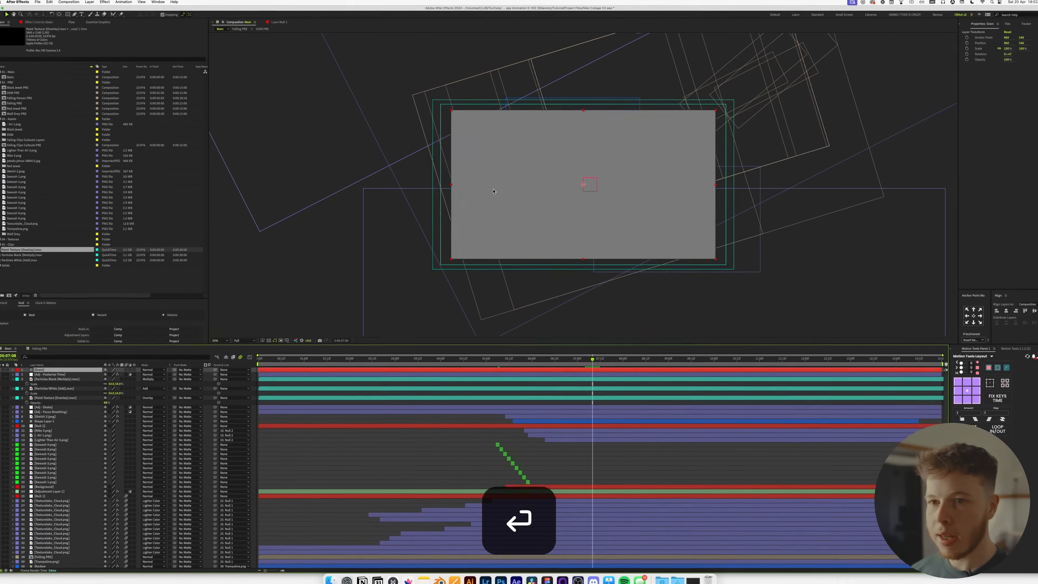
Apply the Add Grain and Tint effects to the Grain solid.
key("ctrl+space")
type("add")
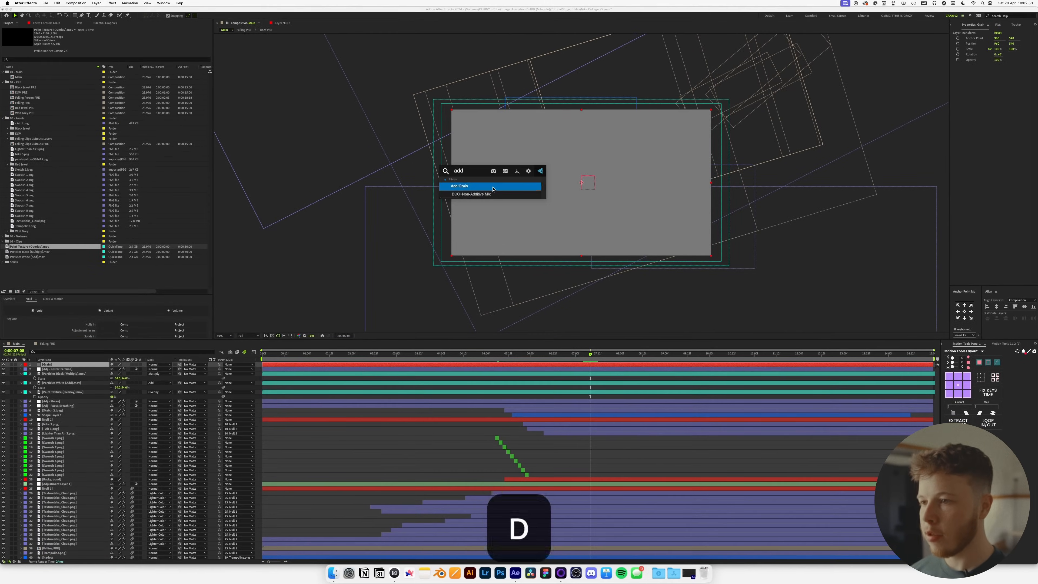
key("Return")
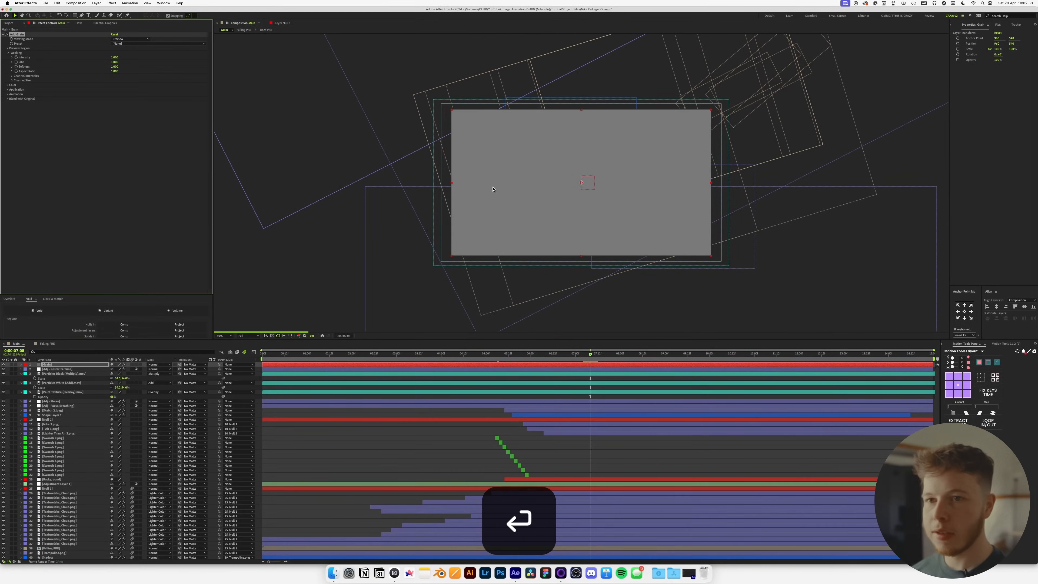
key("ctrl+space")
type("tint")
key("Return")
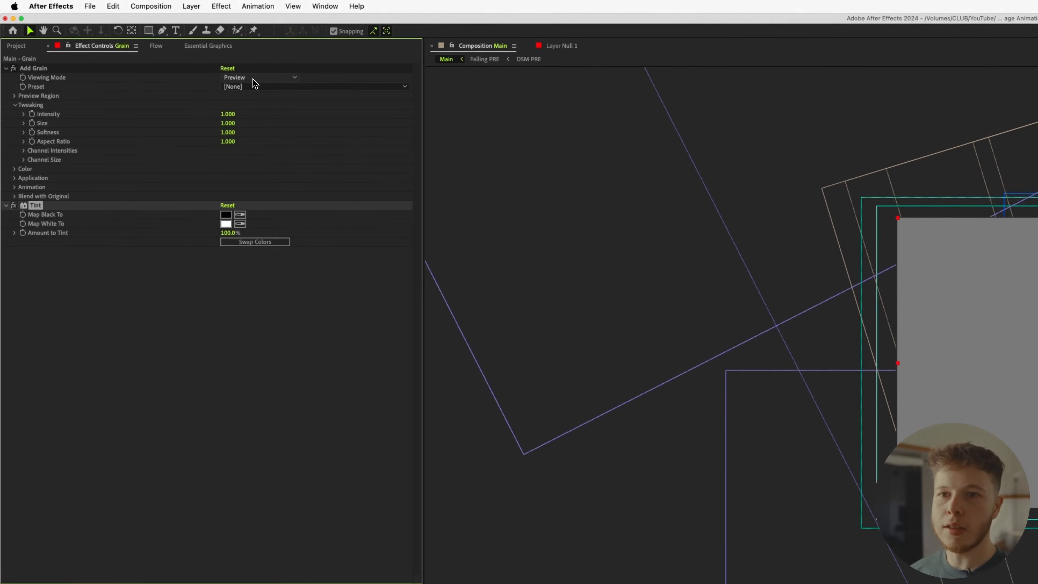
Set Add Grain to Final Output with the Kodak Vision 800T (5289) preset and turn off its Monochromatic option.
left_click(244, 111)
left_click(258, 87)
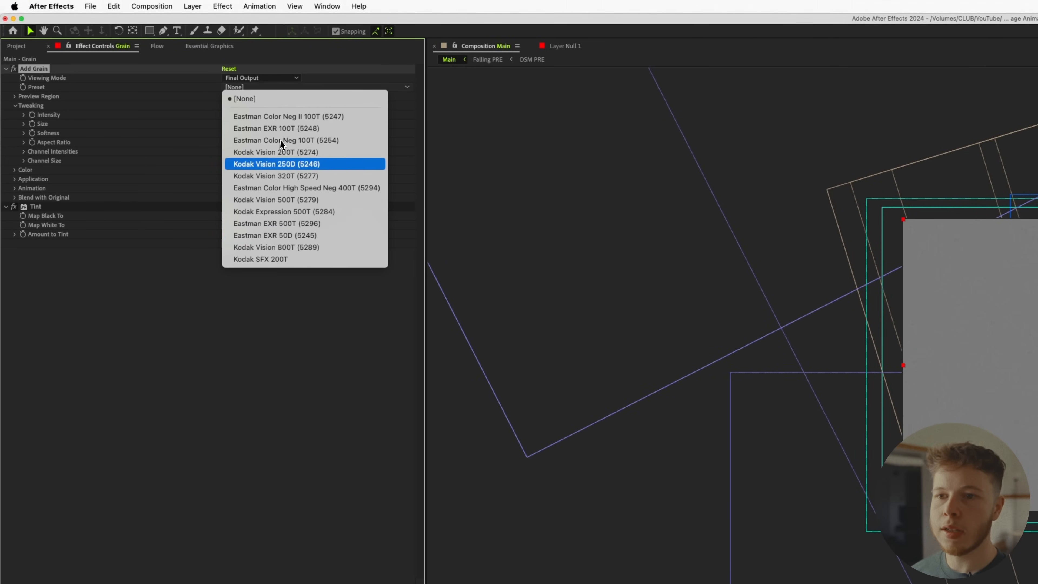
left_click(278, 247)
key("space")
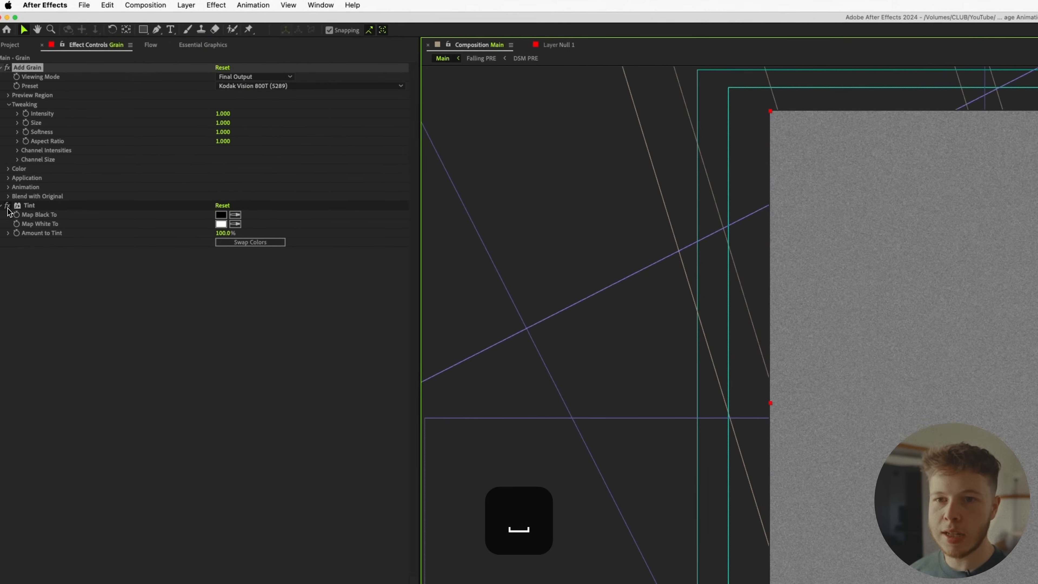
left_click(15, 169)
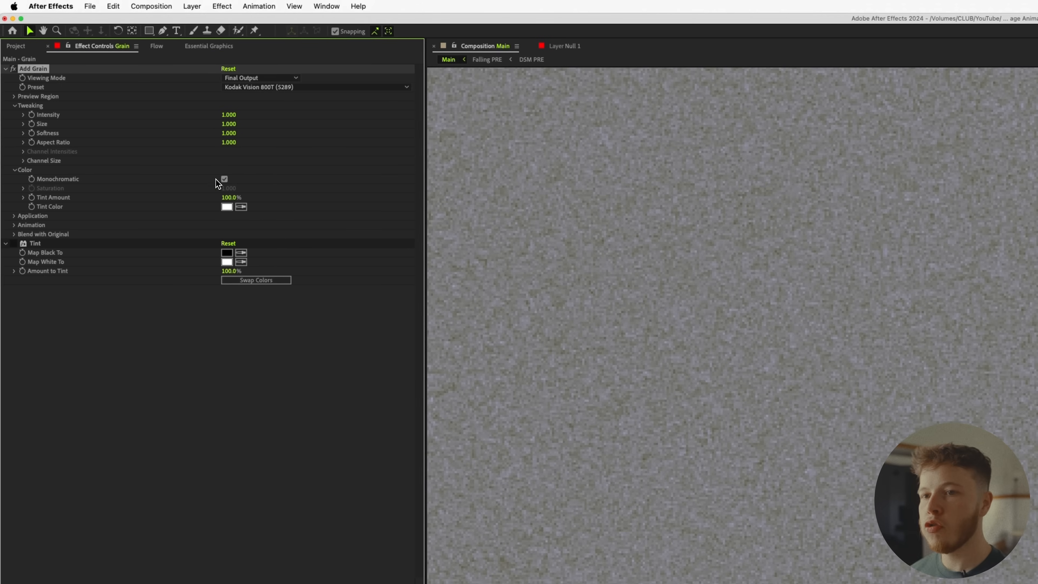
left_click(227, 181)
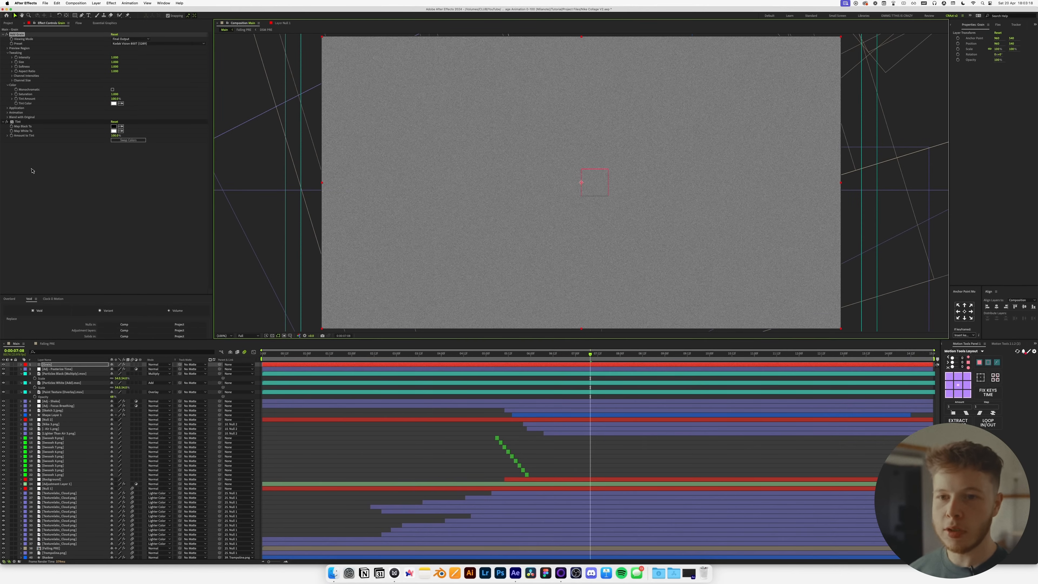
Pre-compose the Grain solid as Grain PRE, moving all attributes into the new composition.
key("super+shift+c")
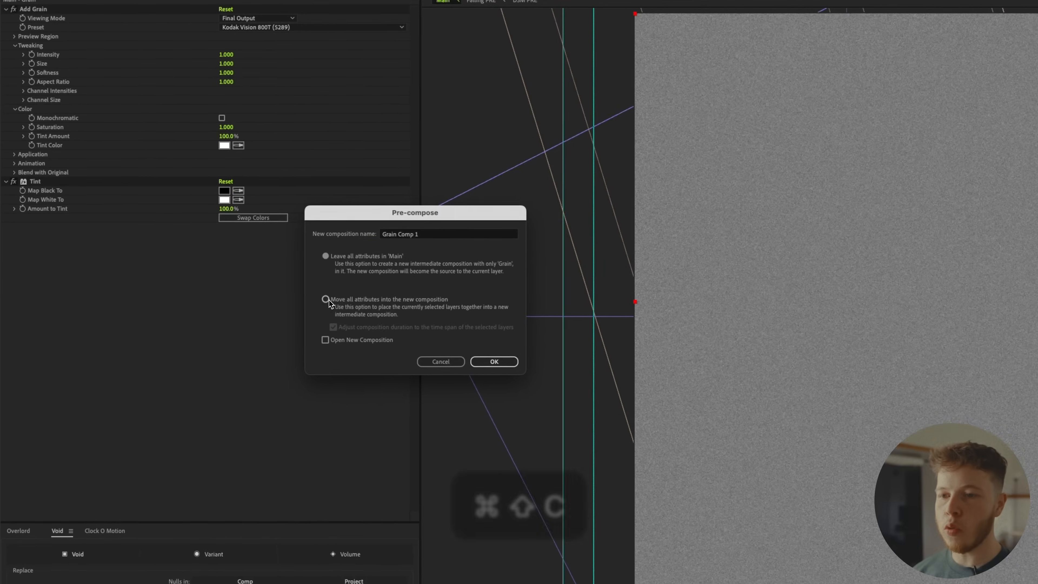
left_click(174, 182)
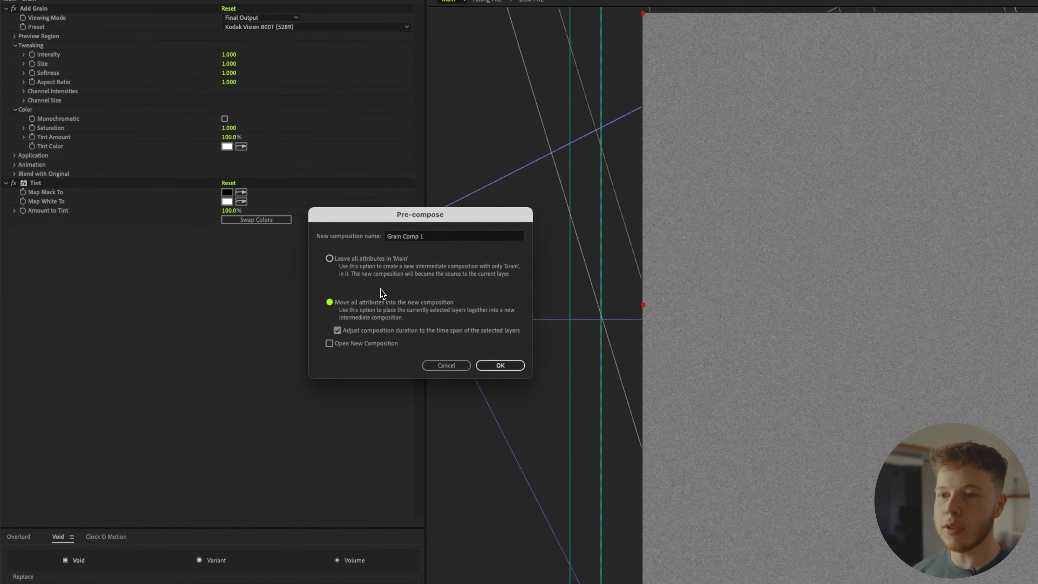
left_click(472, 241)
key("BackSpace")
key("BackSpace")
key("BackSpace")
key("BackSpace")
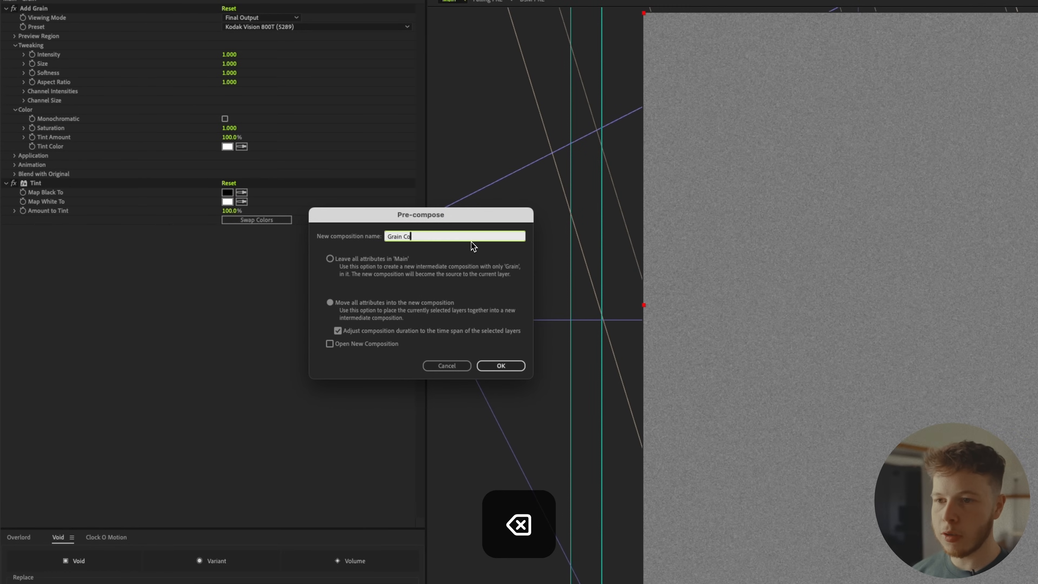
key("BackSpace")
key("BackSpace")
type("PRE")
key("Return")
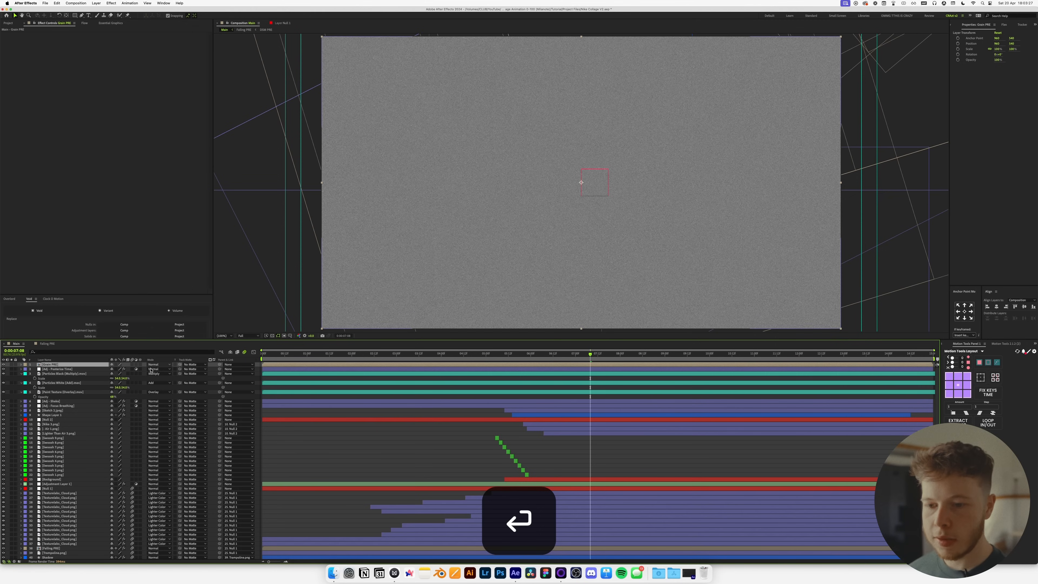
Set the Grain PRE layer's blending mode to Overlay and place it directly beneath Adj - Posterize Time, then save the project.
left_click(151, 368)
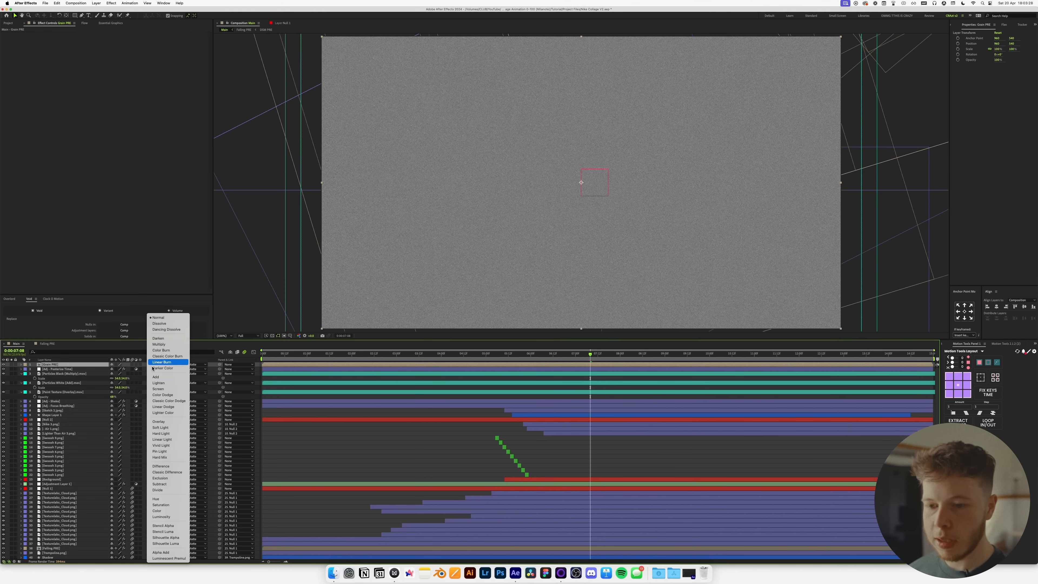
left_click(158, 421)
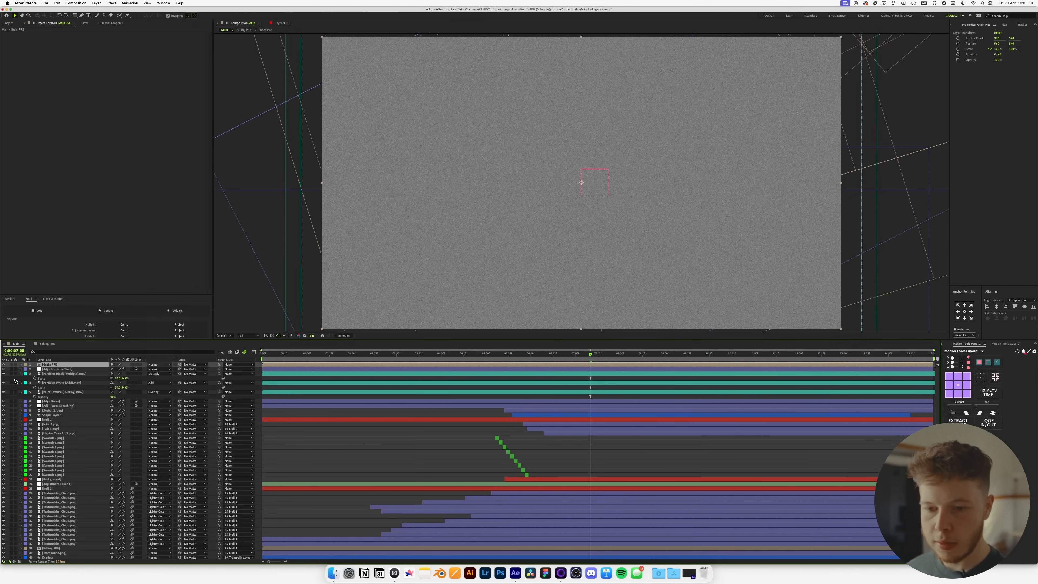
key("super+bracketleft")
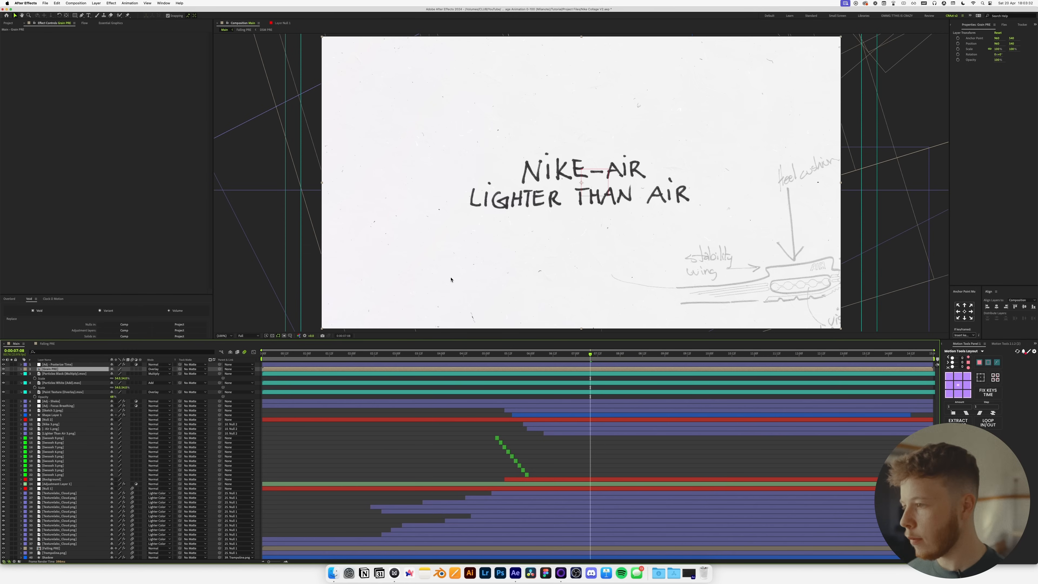
key("super+s")
key("comma")
key("comma")
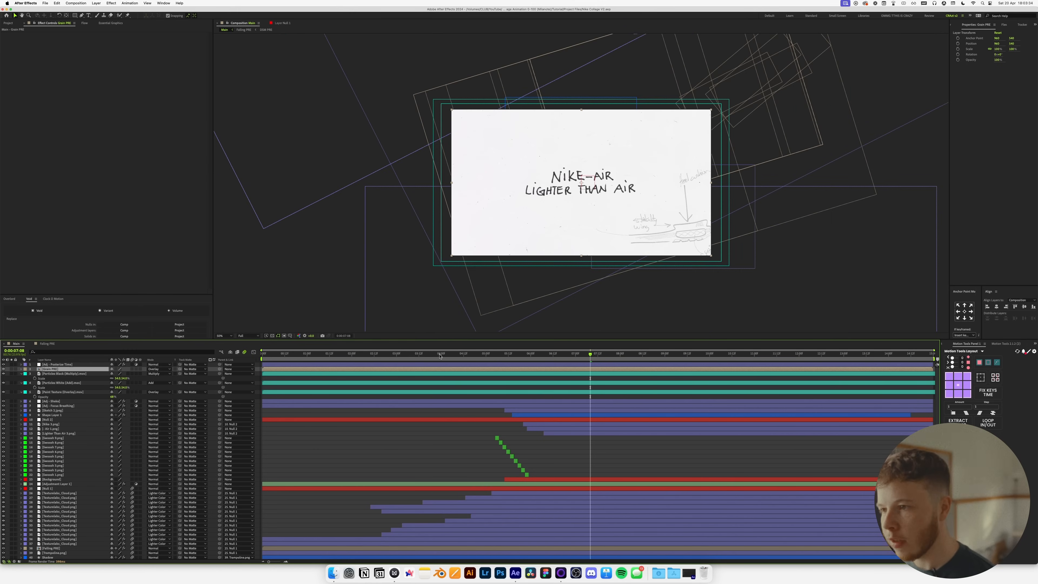